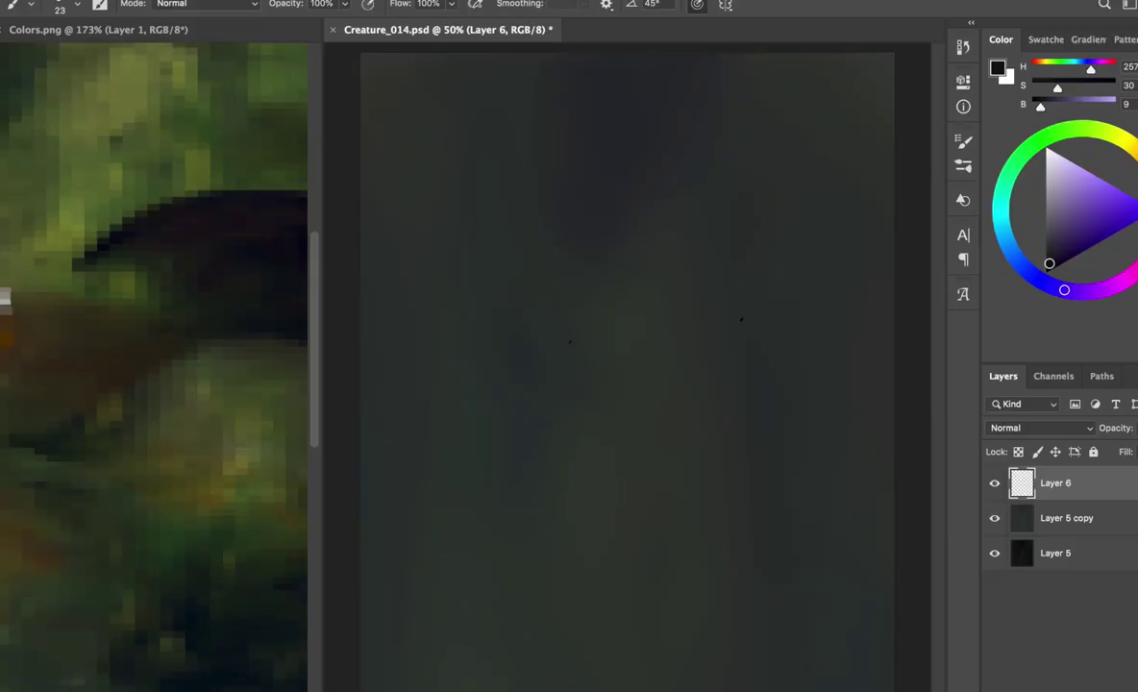
# - Paint a dark oval outline with interior shading in the canvas centre on Layer 6
pyautogui.rightClick(572, 144)
pyautogui.moveTo(559, 252); pyautogui.dragTo(663, 165)
pyautogui.hotkey('ctrl', 'z')
pyautogui.moveTo(685, 110); pyautogui.dragTo(574, 182)
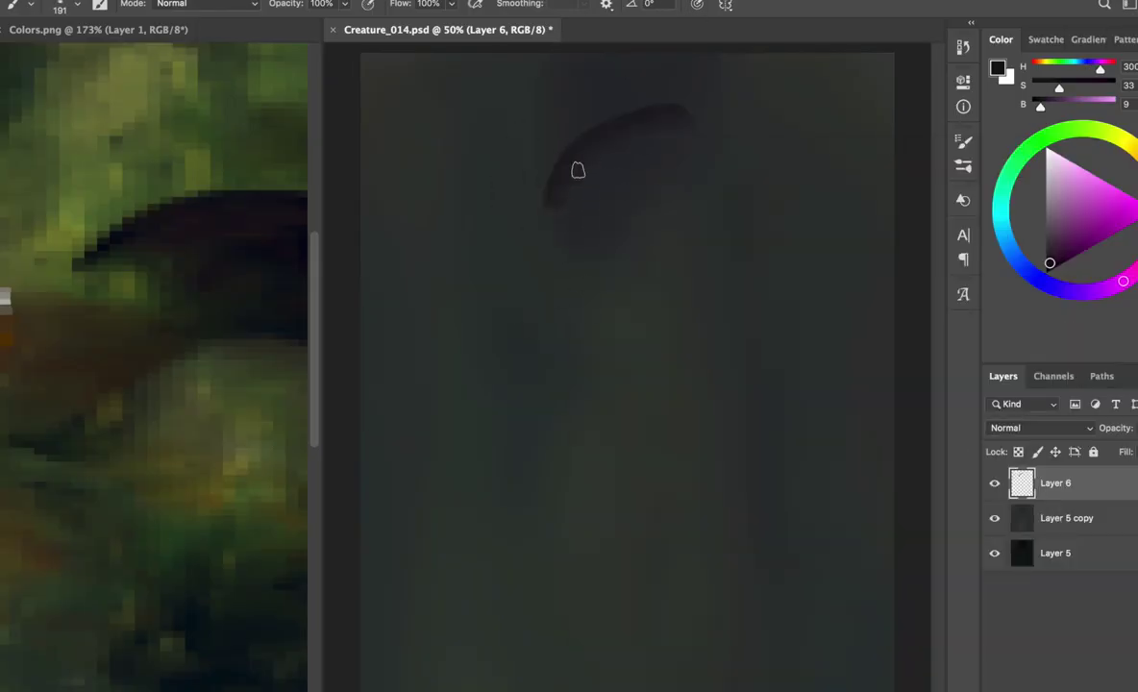
pyautogui.hotkey('ctrl', 'z')
pyautogui.moveTo(673, 136)
pyautogui.mouseDown()
pyautogui.moveTo(513, 438)
pyautogui.moveTo(758, 157)
pyautogui.moveTo(531, 293)
pyautogui.mouseUp()
pyautogui.moveTo(730, 281); pyautogui.dragTo(702, 270)
pyautogui.moveTo(711, 356)
pyautogui.mouseDown()
pyautogui.moveTo(714, 399)
pyautogui.moveTo(529, 399)
pyautogui.moveTo(715, 406)
pyautogui.mouseUp()
# - Select the oval with the Magic Wand, fill it with green, and save
pyautogui.press('w')
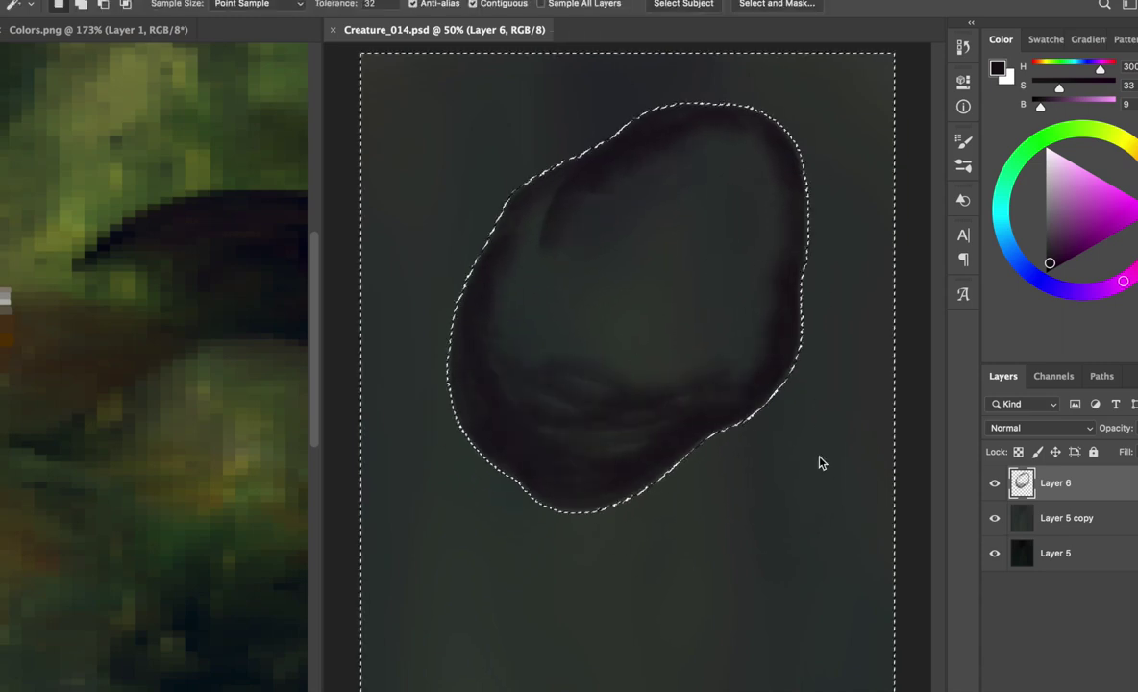
pyautogui.click(1016, 519)
pyautogui.press('b')
pyautogui.keyDown('alt'); pyautogui.click(228, 139); pyautogui.keyUp('alt')
pyautogui.moveTo(665, 191); pyautogui.dragTo(577, 325)
pyautogui.moveTo(673, 154); pyautogui.dragTo(500, 288)
pyautogui.moveTo(711, 298); pyautogui.dragTo(759, 134)
pyautogui.moveTo(673, 145)
pyautogui.mouseDown()
pyautogui.moveTo(716, 365)
pyautogui.moveTo(686, 252)
pyautogui.mouseUp()
pyautogui.hotkey('ctrl', 's')
# - Undo the green fill and paint yellowish strokes on a new layer below Layer 6
pyautogui.hotkey('alt', ']')
pyautogui.keyDown('alt'); pyautogui.click(589, 481); pyautogui.keyUp('alt')
pyautogui.hotkey('ctrl', 'z')
pyautogui.hotkey('ctrl', 'z')
pyautogui.hotkey('ctrl', 'z')
pyautogui.hotkey('alt', '[')
pyautogui.hotkey('ctrl', 'shift', 'alt', 'n')
pyautogui.rightClick(596, 144)
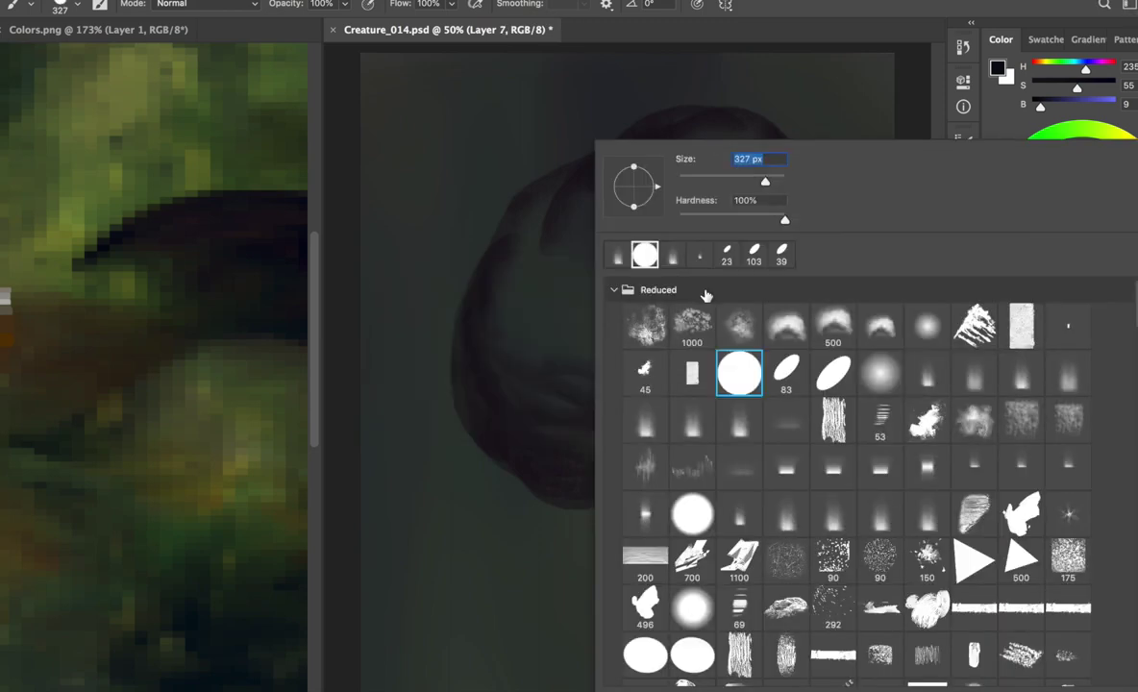
pyautogui.moveTo(521, 275)
pyautogui.mouseDown()
pyautogui.moveTo(589, 217)
pyautogui.moveTo(673, 317)
pyautogui.mouseUp()
# - Clip the oval to the yellow fill and shrink both layers, shifting them up-right
pyautogui.rightClick(596, 144)
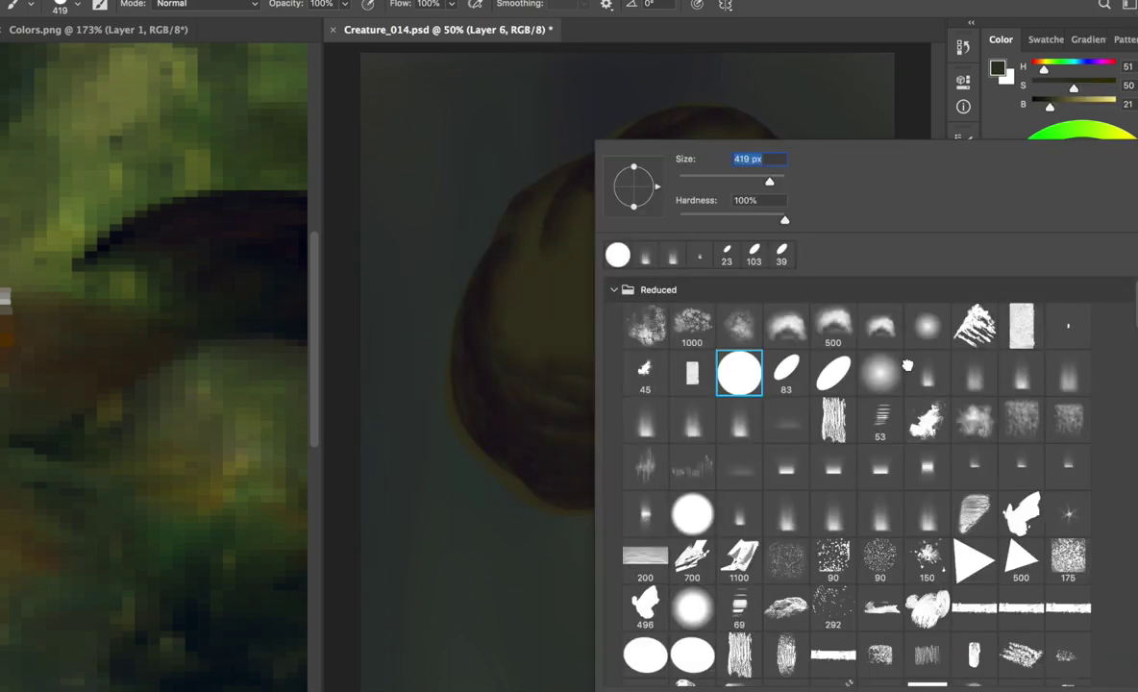
pyautogui.click(737, 374)
pyautogui.hotkey('alt', ']')
pyautogui.hotkey('ctrl', 'alt', 'g')
pyautogui.hotkey('shift', 'alt', '[')
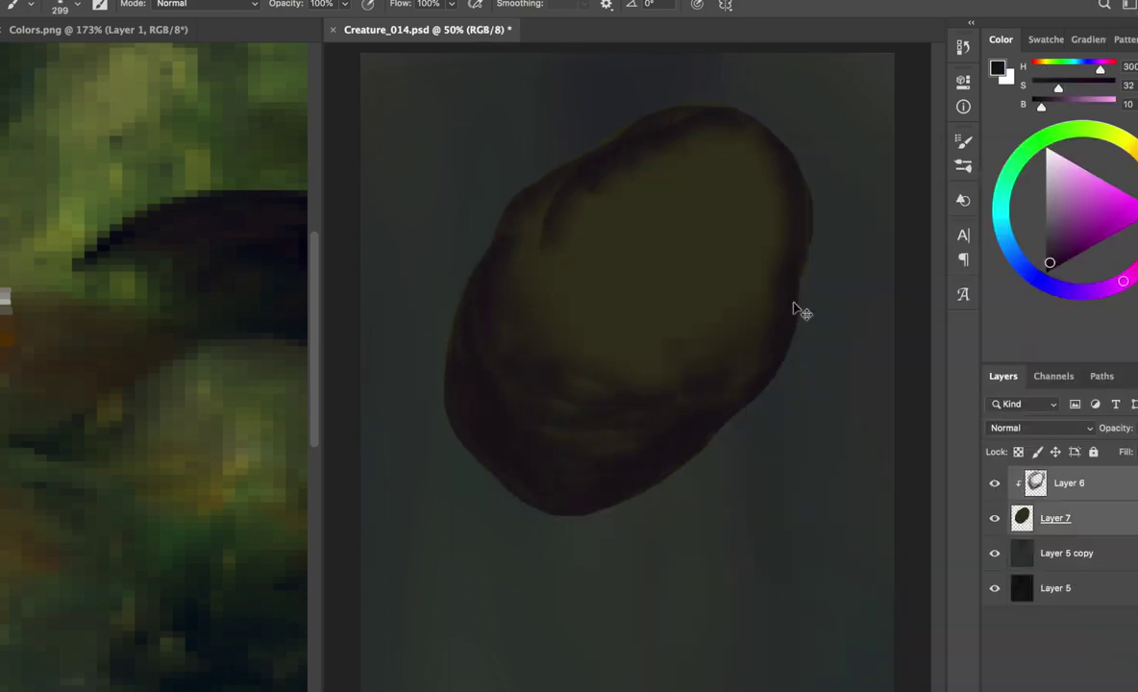
pyautogui.hotkey('ctrl', 't')
pyautogui.moveTo(795, 309); pyautogui.dragTo(730, 242)
pyautogui.press('Return')
# - Hide the yellow-filled Layer 7 and release Layer 6 from the clipping
pyautogui.click(1022, 520)
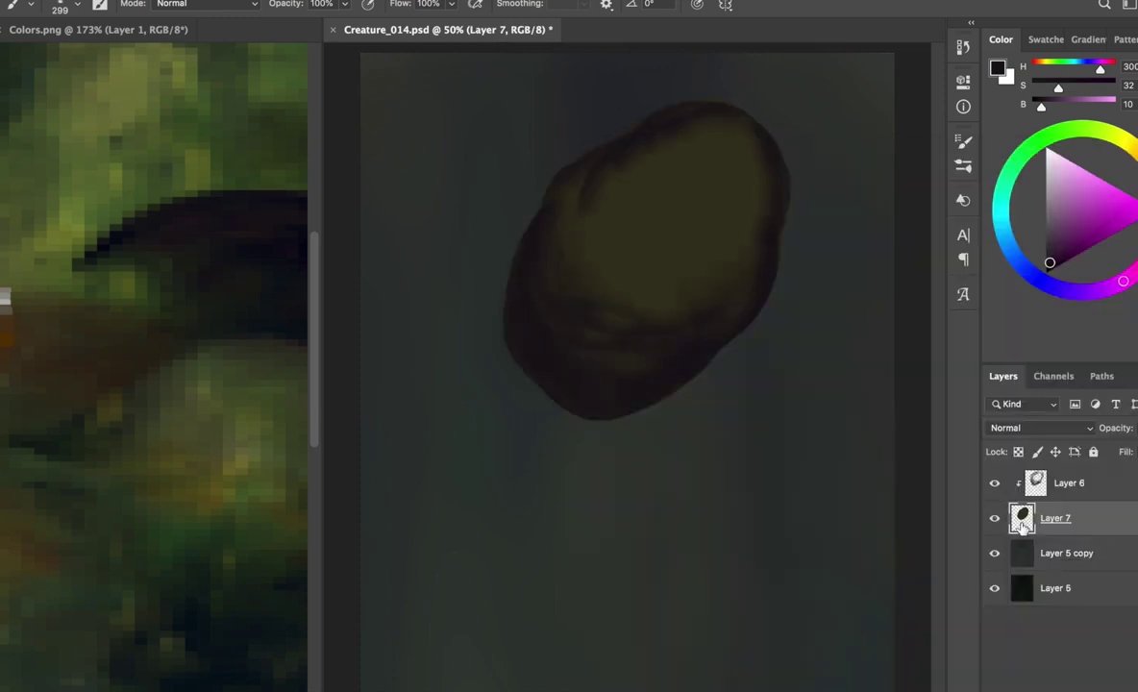
pyautogui.click(994, 518)
pyautogui.click(1055, 483)
pyautogui.hotkey('ctrl', 'alt', 'g')
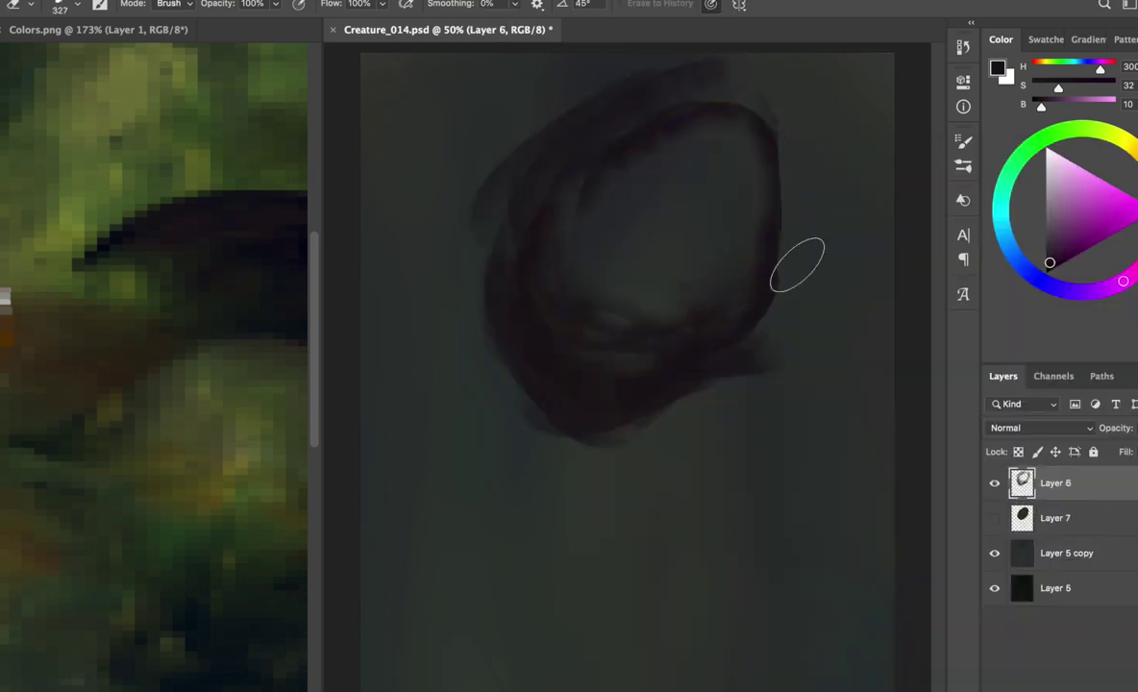
# - Erase the oval's ragged edges into crisp straight cuts and save; discard trial stems
pyautogui.moveTo(500, 355)
pyautogui.mouseDown()
pyautogui.moveTo(585, 458)
pyautogui.moveTo(750, 317)
pyautogui.mouseUp()
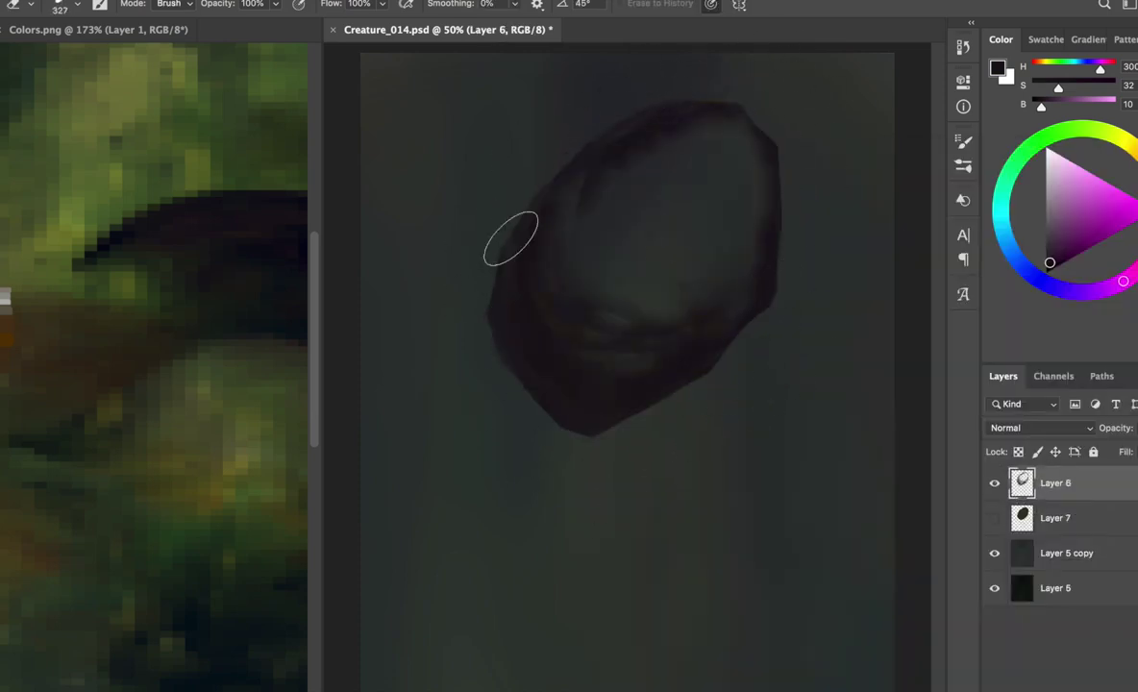
pyautogui.moveTo(510, 238); pyautogui.dragTo(502, 355)
pyautogui.hotkey('ctrl', 's')
pyautogui.press('b')
pyautogui.moveTo(598, 437); pyautogui.dragTo(604, 687)
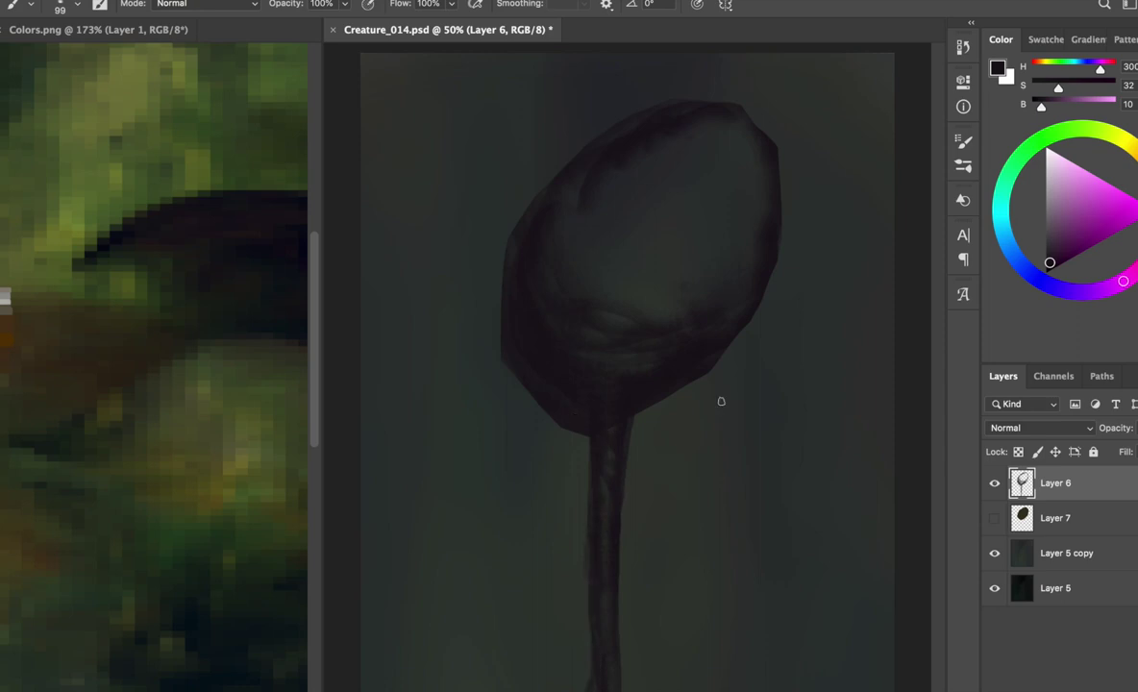
pyautogui.moveTo(620, 423)
pyautogui.mouseDown()
pyautogui.moveTo(663, 534)
pyautogui.moveTo(726, 534)
pyautogui.mouseUp()
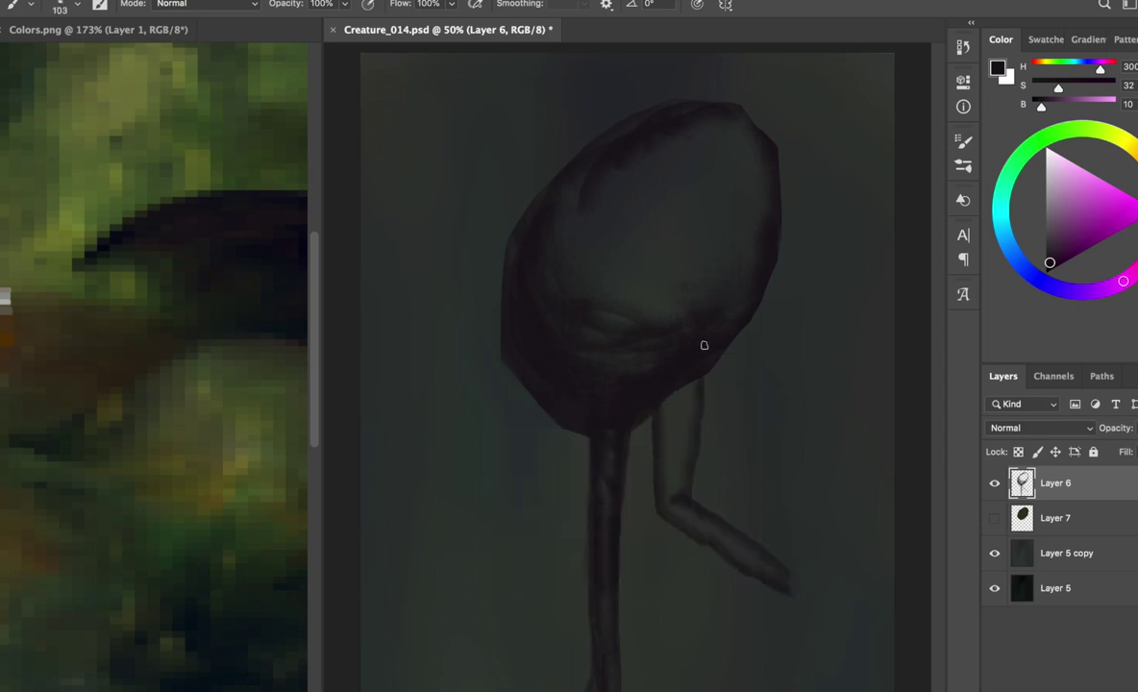
pyautogui.hotkey('ctrl', 'z')
pyautogui.hotkey('ctrl', 'z')
pyautogui.hotkey('ctrl', 'z')
pyautogui.hotkey('ctrl', 'z')
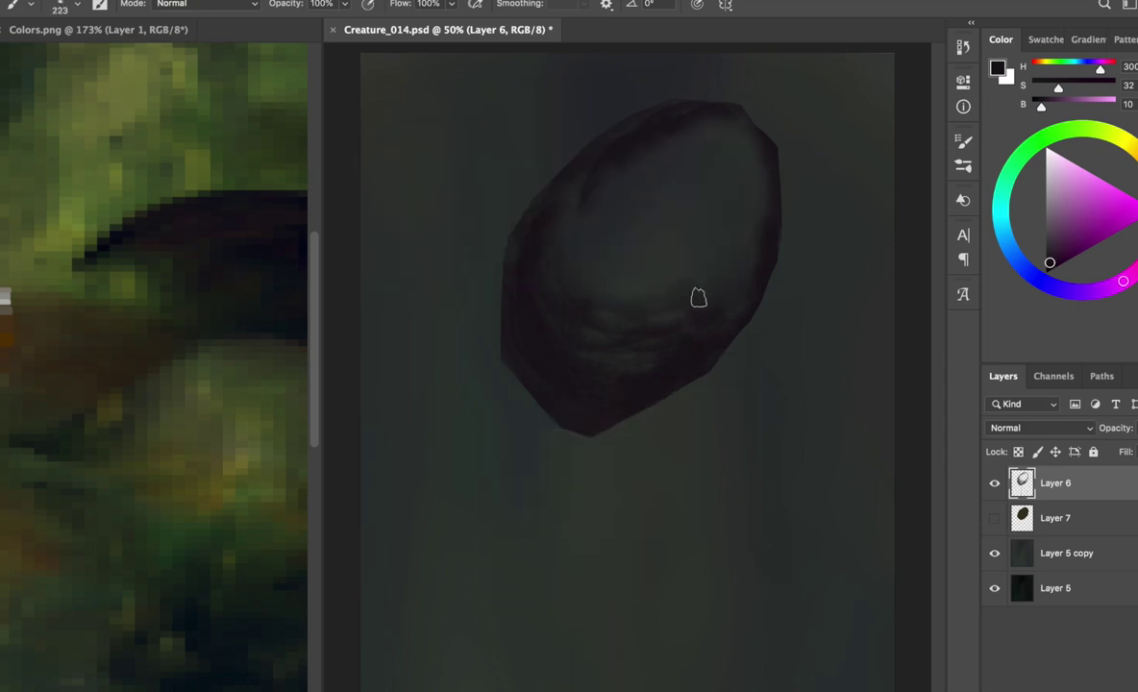
pyautogui.moveTo(593, 438); pyautogui.dragTo(601, 610)
pyautogui.hotkey('ctrl', 'z')
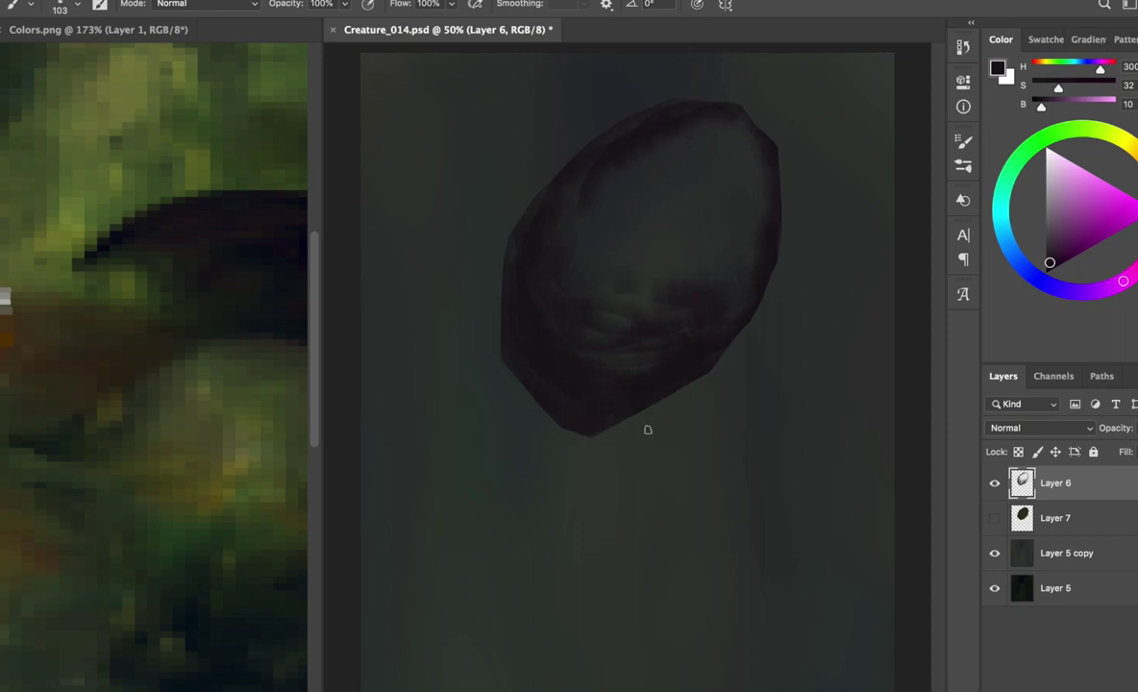
# - Paint a rounded head on the upper right plus long left and shorter right limbs
pyautogui.moveTo(712, 230)
pyautogui.mouseDown()
pyautogui.moveTo(725, 224)
pyautogui.moveTo(775, 305)
pyautogui.mouseUp()
pyautogui.press('e')
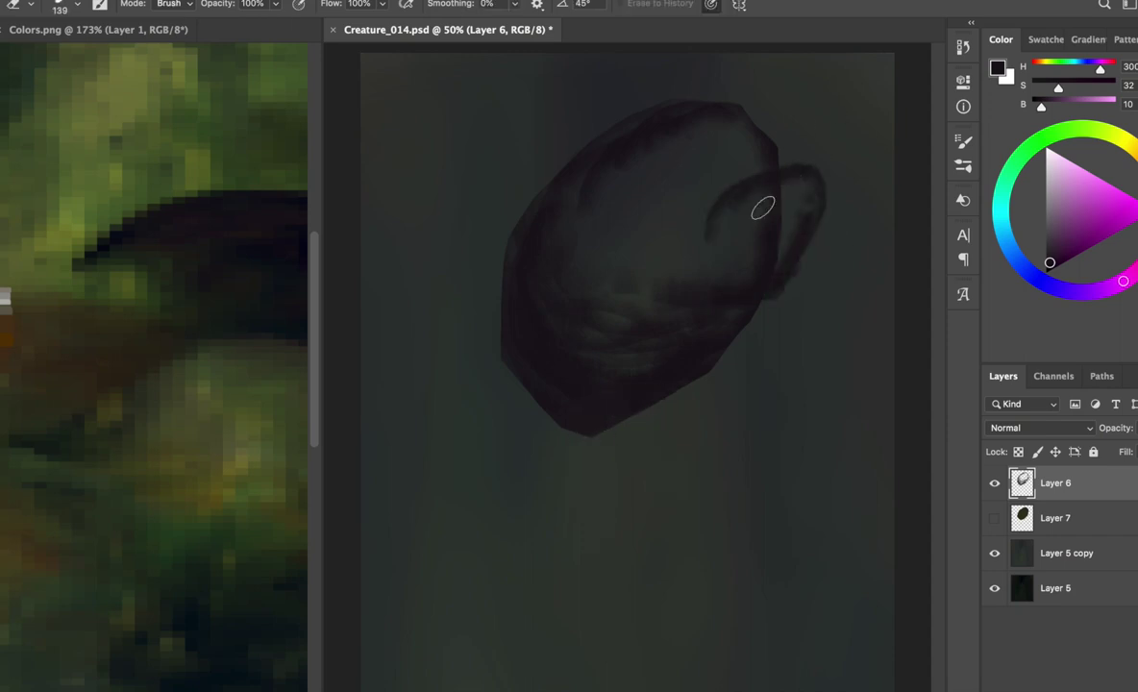
pyautogui.moveTo(730, 169); pyautogui.dragTo(709, 254)
pyautogui.press('b')
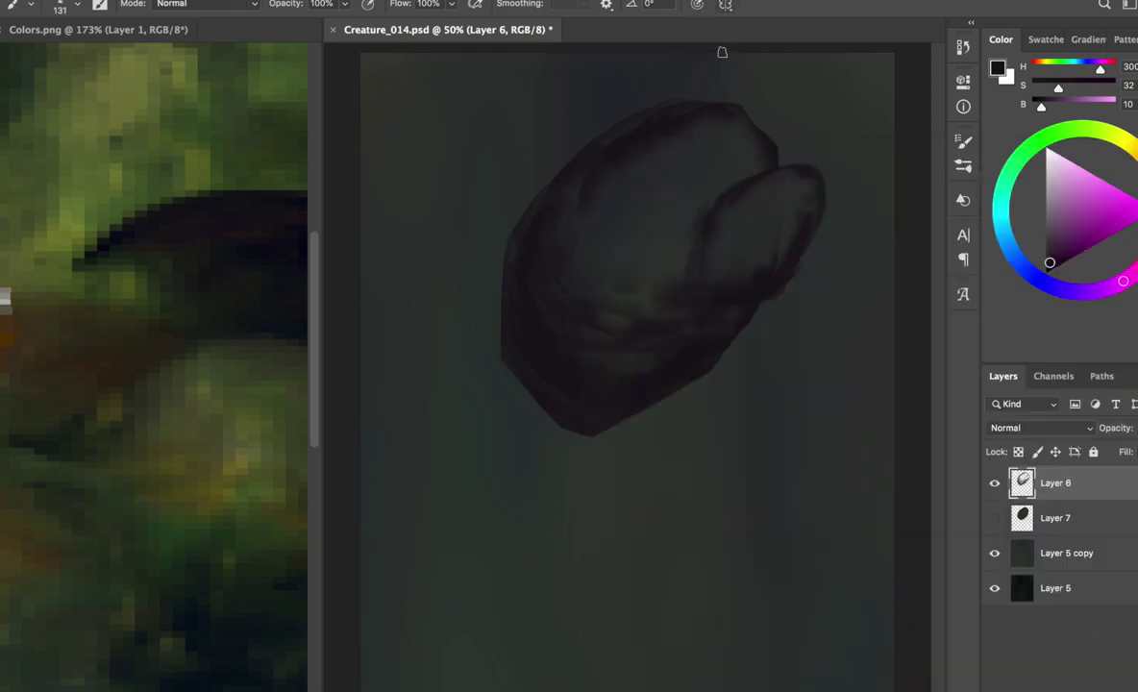
pyautogui.moveTo(519, 384)
pyautogui.mouseDown()
pyautogui.moveTo(533, 538)
pyautogui.moveTo(549, 388)
pyautogui.mouseUp()
pyautogui.moveTo(769, 298); pyautogui.dragTo(756, 445)
# - Delete the hidden Layer 7 and shrink the figure with Free Transform
pyautogui.click(1054, 518)
pyautogui.press('Delete')
pyautogui.hotkey('ctrl', 't')
pyautogui.moveTo(634, 289); pyautogui.dragTo(650, 171)
pyautogui.press('Return')
# - Lengthen both legs, then lasso and delete the lower leg portions
pyautogui.moveTo(704, 414)
pyautogui.mouseDown()
pyautogui.moveTo(687, 514)
pyautogui.moveTo(691, 424)
pyautogui.mouseUp()
pyautogui.moveTo(523, 385); pyautogui.dragTo(586, 587)
pyautogui.moveTo(517, 490); pyautogui.dragTo(584, 655)
pyautogui.moveTo(553, 519); pyautogui.dragTo(592, 600)
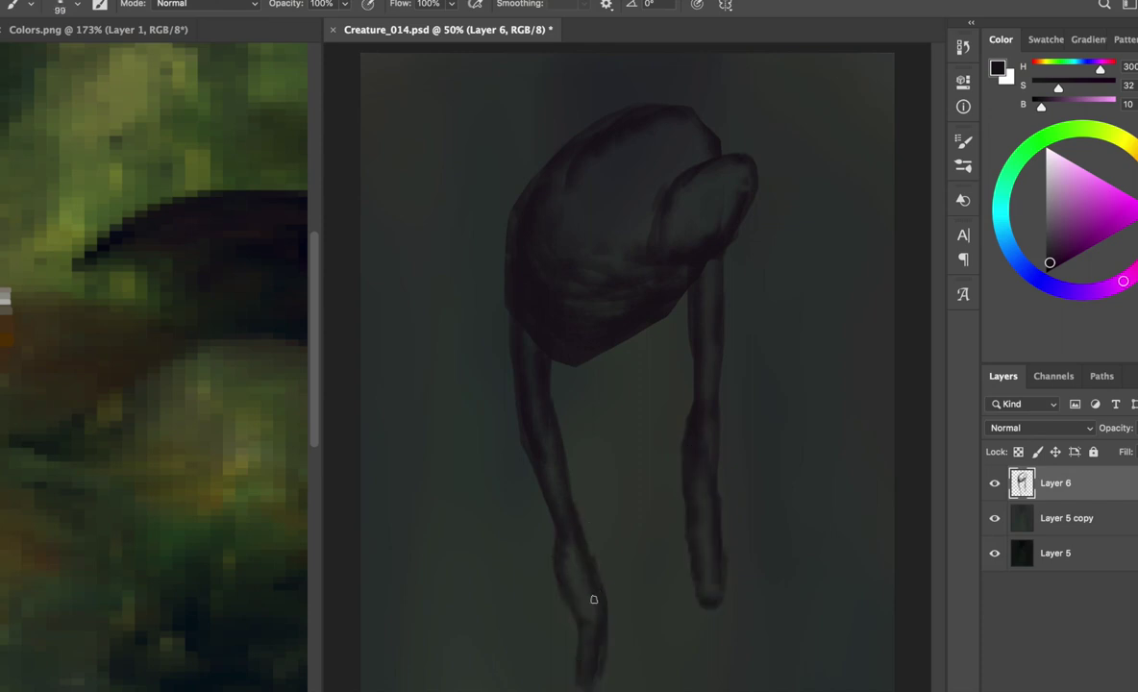
pyautogui.press('l')
pyautogui.moveTo(764, 445); pyautogui.dragTo(784, 562)
pyautogui.press('Delete')
pyautogui.hotkey('ctrl', 'd')
pyautogui.press('b')
# - Paint dark leg outlines, a second leg to the bottom edge, and crotch shading
pyautogui.moveTo(509, 438); pyautogui.dragTo(528, 548)
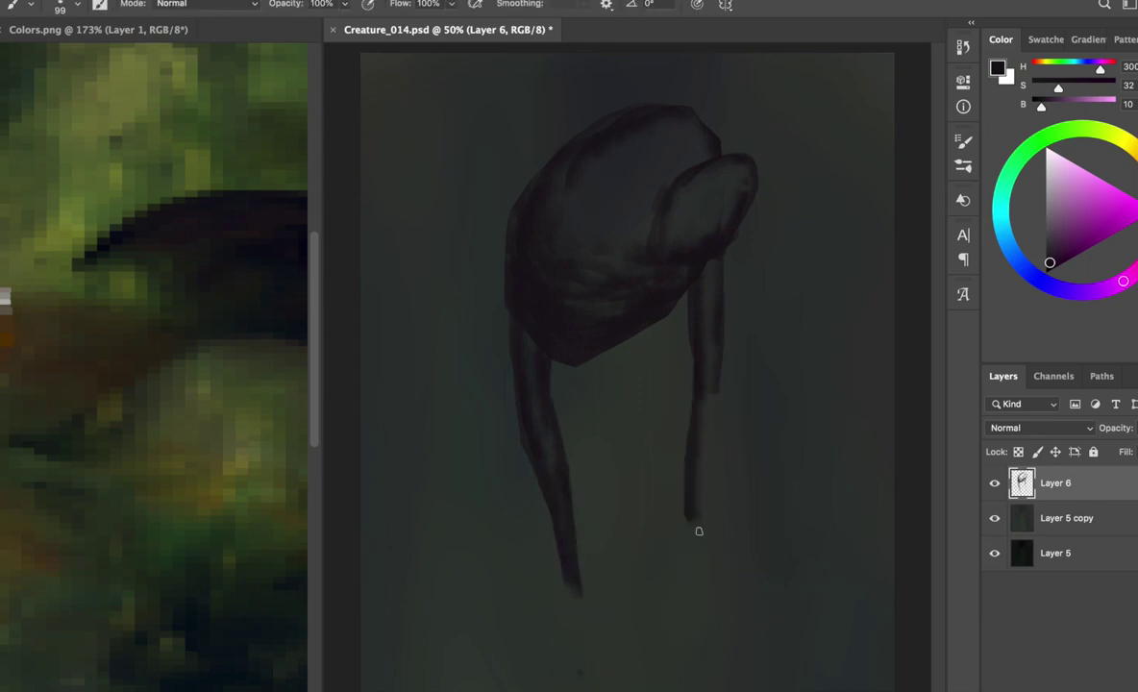
pyautogui.moveTo(642, 361); pyautogui.dragTo(663, 495)
pyautogui.moveTo(596, 312); pyautogui.dragTo(552, 352)
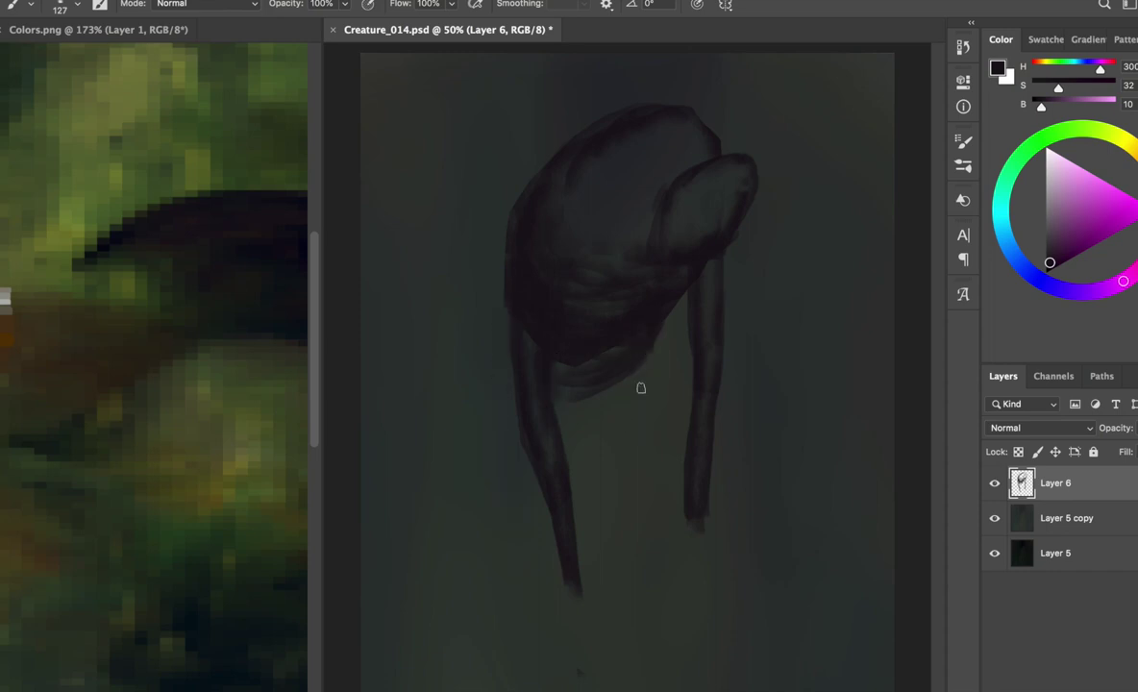
pyautogui.moveTo(641, 388); pyautogui.dragTo(675, 519)
pyautogui.moveTo(524, 385); pyautogui.dragTo(476, 576)
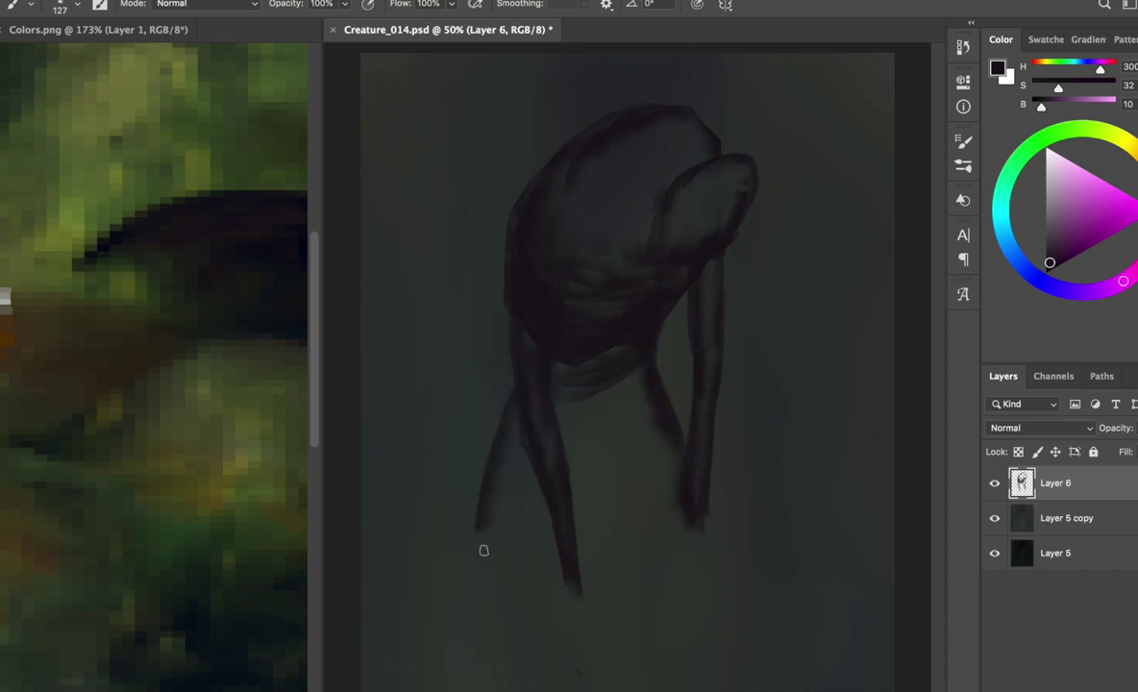
pyautogui.moveTo(505, 467); pyautogui.dragTo(447, 577)
pyautogui.moveTo(538, 370); pyautogui.dragTo(423, 640)
pyautogui.moveTo(466, 539); pyautogui.dragTo(491, 595)
pyautogui.moveTo(423, 623); pyautogui.dragTo(457, 548)
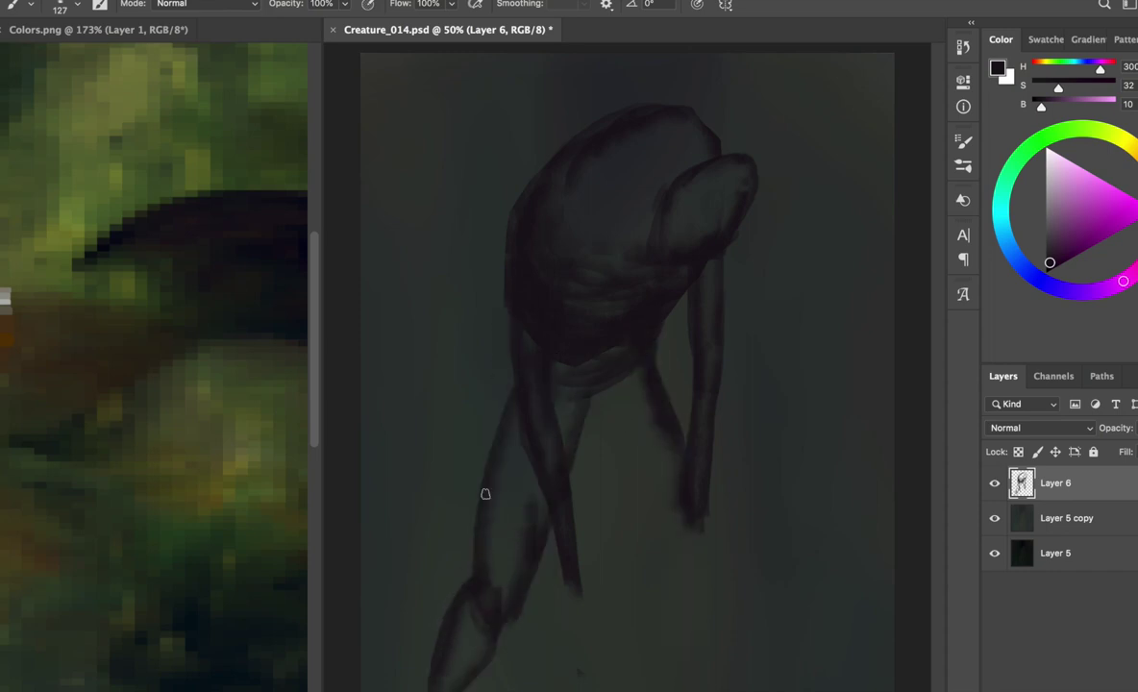
pyautogui.moveTo(543, 358); pyautogui.dragTo(585, 398)
pyautogui.moveTo(625, 436)
pyautogui.mouseDown()
pyautogui.moveTo(675, 518)
pyautogui.moveTo(699, 625)
pyautogui.moveTo(744, 577)
pyautogui.mouseUp()
# - Erase the rough legs with a smaller tip, repaint a left leg and bent right leg, and save
pyautogui.press('e')
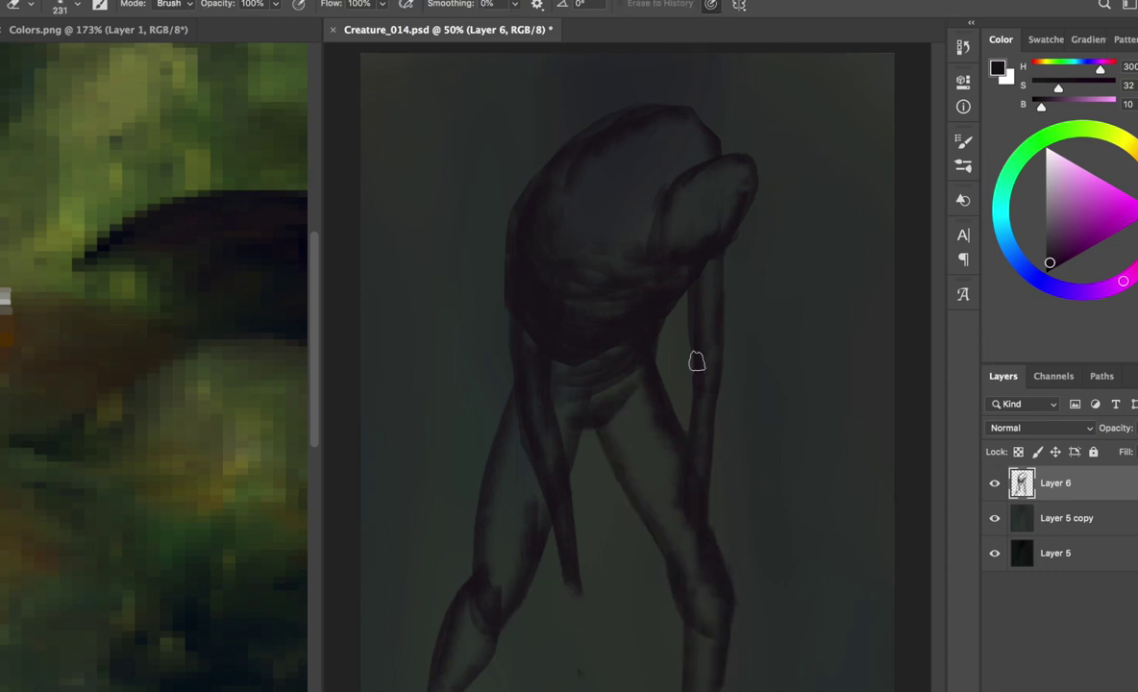
pyautogui.rightClick(675, 282)
pyautogui.doubleClick(646, 346)
pyautogui.moveTo(509, 509)
pyautogui.mouseDown()
pyautogui.moveTo(449, 688)
pyautogui.moveTo(493, 414)
pyautogui.mouseUp()
pyautogui.moveTo(665, 394)
pyautogui.mouseDown()
pyautogui.moveTo(719, 615)
pyautogui.moveTo(615, 448)
pyautogui.mouseUp()
pyautogui.press('b')
pyautogui.moveTo(526, 389); pyautogui.dragTo(473, 682)
pyautogui.moveTo(605, 423)
pyautogui.mouseDown()
pyautogui.moveTo(715, 574)
pyautogui.moveTo(703, 612)
pyautogui.mouseUp()
pyautogui.moveTo(724, 492); pyautogui.dragTo(709, 606)
pyautogui.hotkey('ctrl', 's')
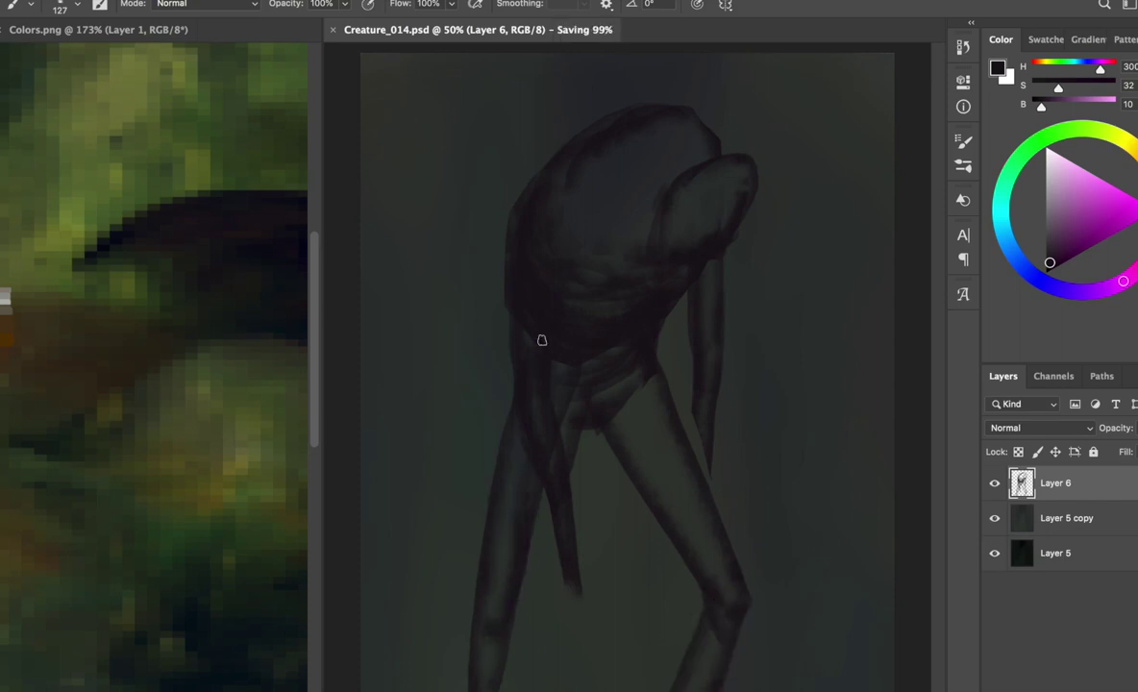
# - Restore the crotch shading, pick a new eraser tip, and discard trial finger strokes
pyautogui.press('e')
pyautogui.hotkey('ctrl', 'z')
pyautogui.press('b')
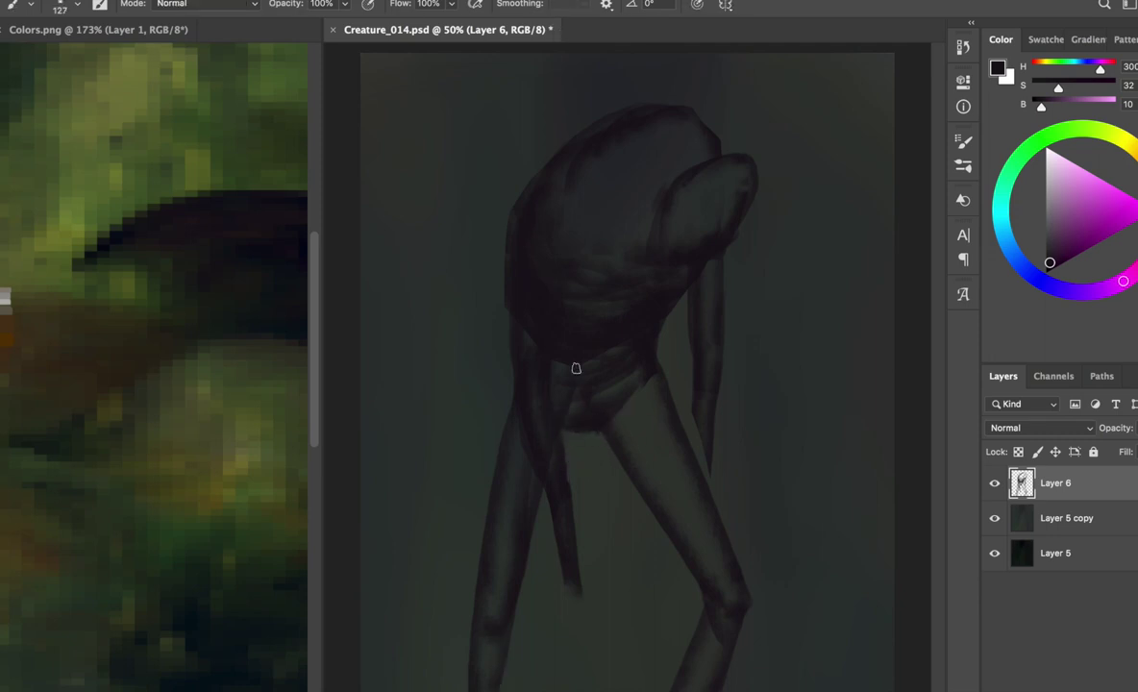
pyautogui.press('e')
pyautogui.rightClick(563, 411)
pyautogui.click(533, 336)
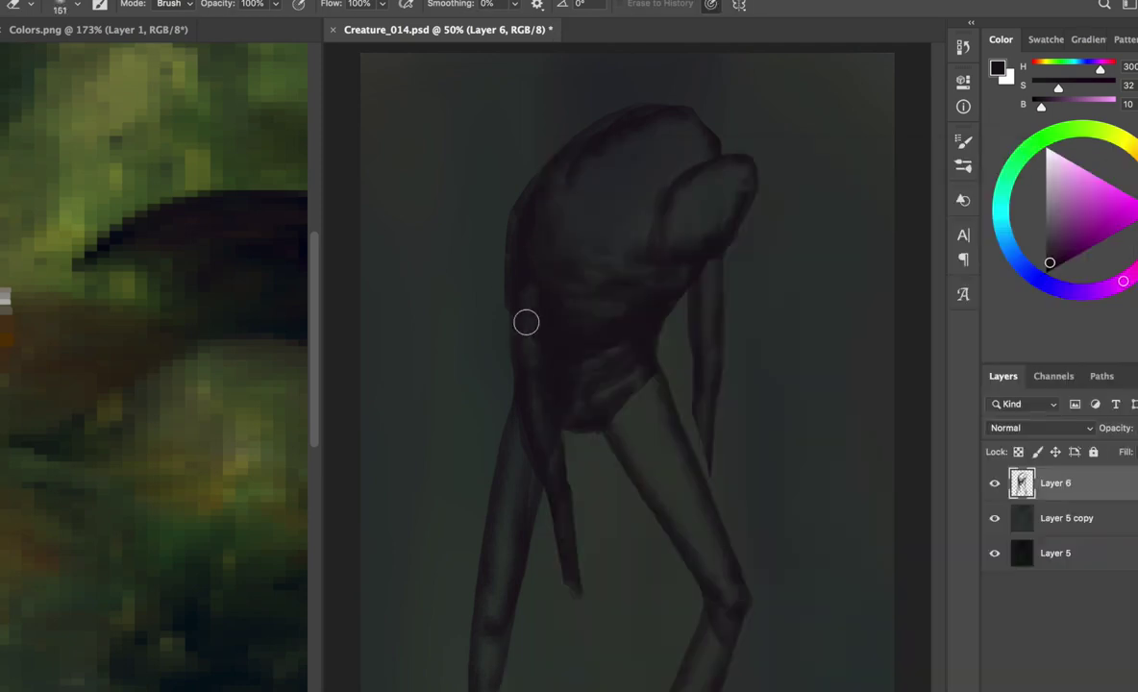
pyautogui.press('b')
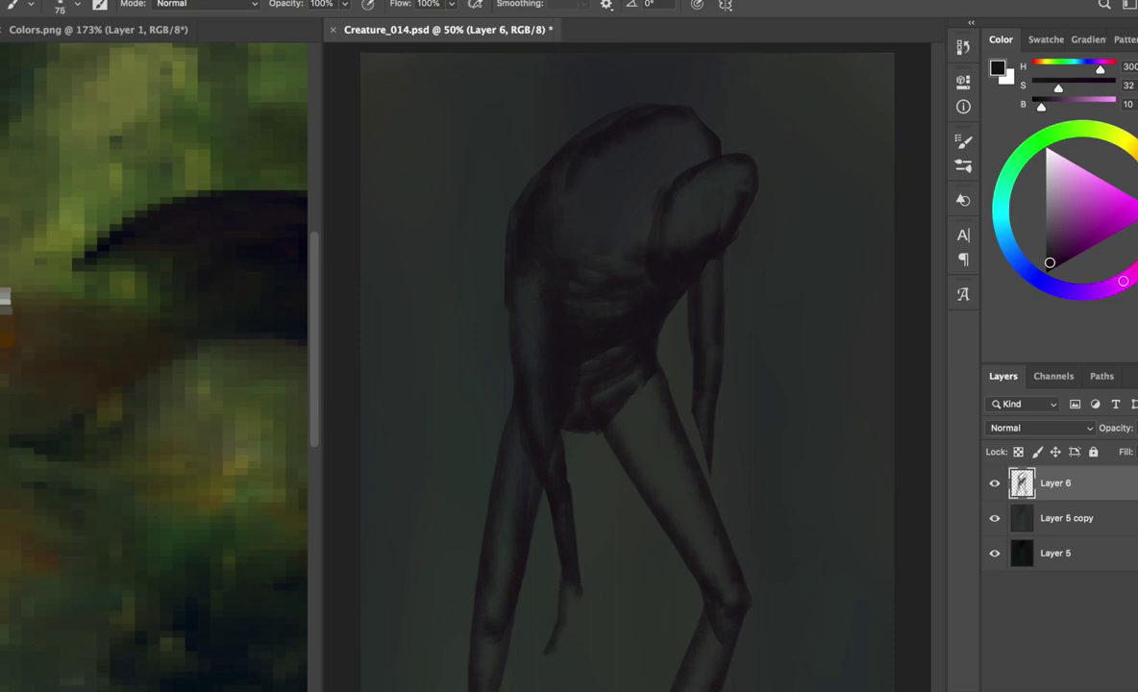
pyautogui.moveTo(580, 567); pyautogui.dragTo(582, 668)
pyautogui.hotkey('ctrl', 'z')
# - On a new layer below the figure, try angled-brush fingers on the hanging hand, undo them, and save
pyautogui.click(1029, 522)
pyautogui.hotkey('ctrl', 'shift', 'alt', 'n')
pyautogui.rightClick(615, 144)
pyautogui.doubleClick(922, 373)
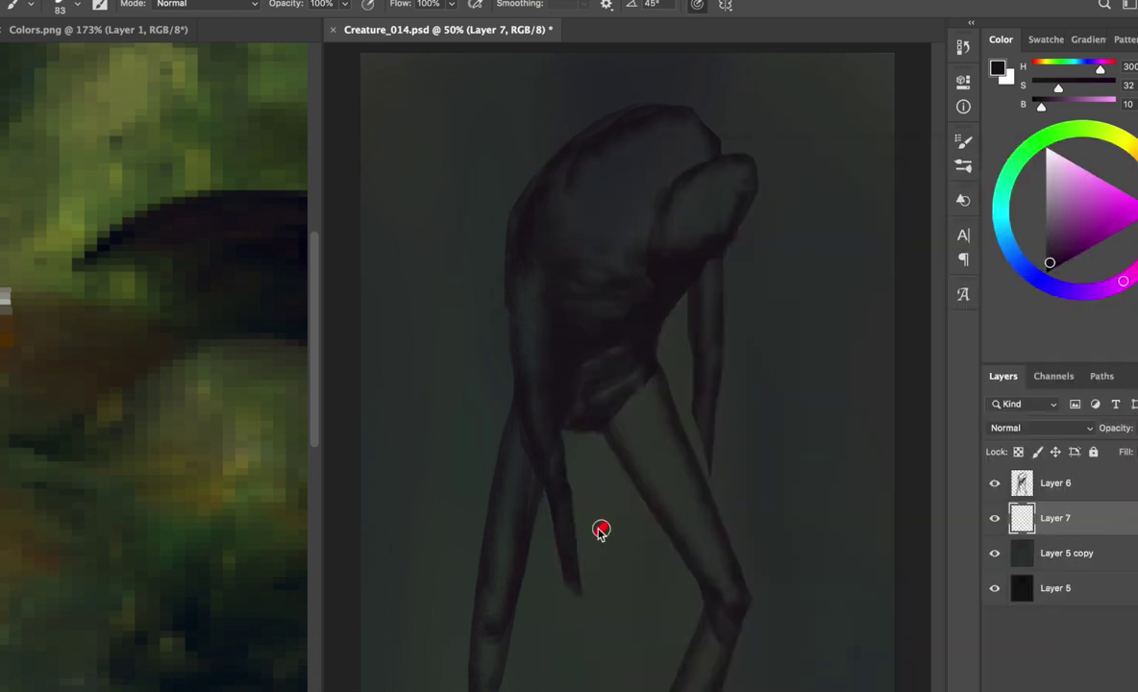
pyautogui.moveTo(577, 523)
pyautogui.mouseDown()
pyautogui.moveTo(590, 663)
pyautogui.moveTo(594, 649)
pyautogui.mouseUp()
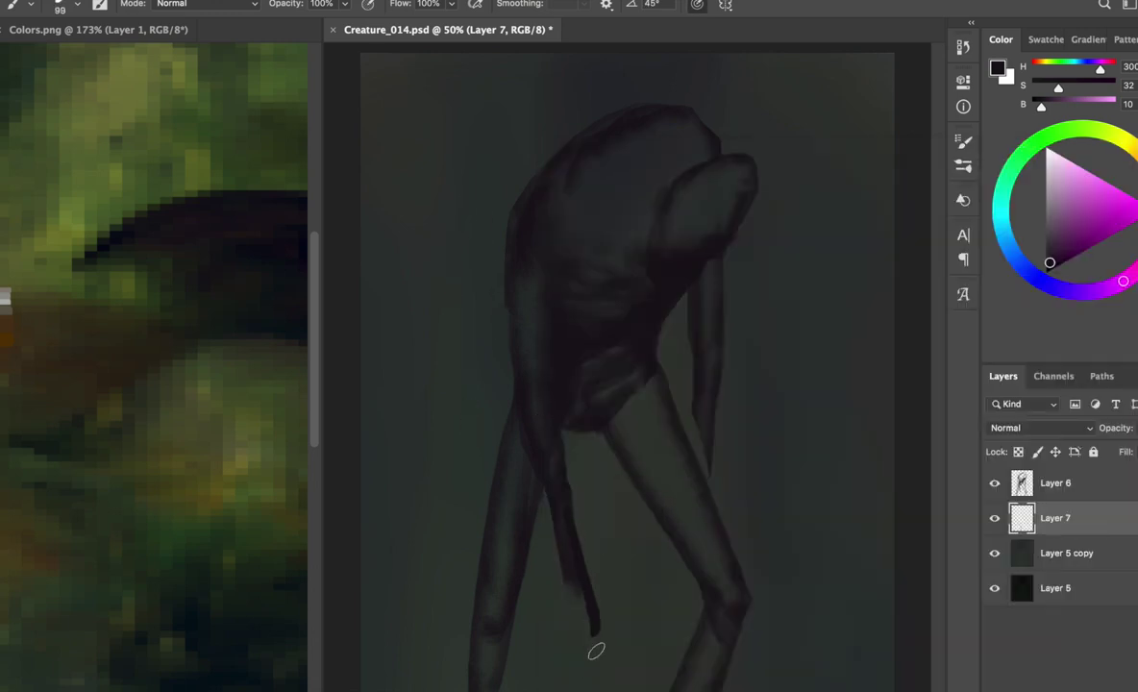
pyautogui.moveTo(550, 500); pyautogui.dragTo(562, 610)
pyautogui.moveTo(567, 538); pyautogui.dragTo(596, 579)
pyautogui.hotkey('ctrl', 'z')
pyautogui.hotkey('ctrl', 'z')
pyautogui.hotkey('ctrl', 'z')
pyautogui.hotkey('ctrl', 'z')
pyautogui.hotkey('ctrl', 's')
# - Erase the hanging limb piece from Layer 6 and adjust the brush settings
pyautogui.click(1019, 473)
pyautogui.press('e')
pyautogui.rightClick(691, 349)
pyautogui.doubleClick(857, 377)
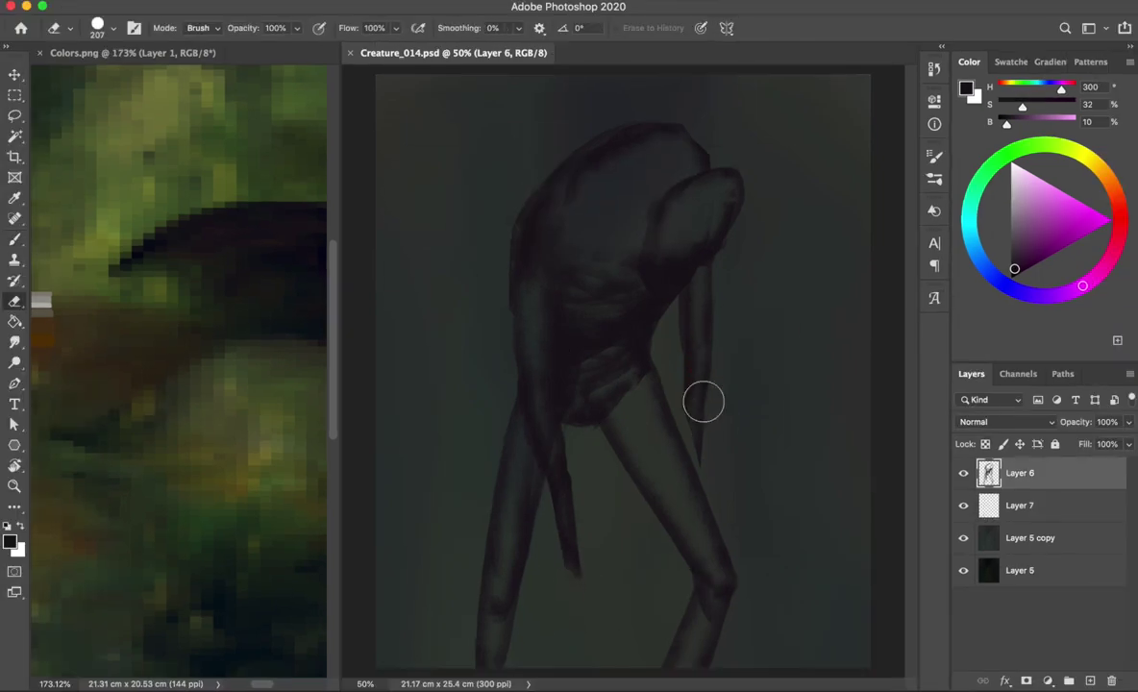
pyautogui.moveTo(690, 349); pyautogui.dragTo(692, 260)
pyautogui.press('b')
pyautogui.rightClick(567, 159)
pyautogui.press('Escape')
pyautogui.rightClick(692, 142)
pyautogui.press('Escape')
# - Paint a small dark hand shape at the upper right, discarding trial arm strokes
pyautogui.moveTo(769, 192); pyautogui.dragTo(779, 240)
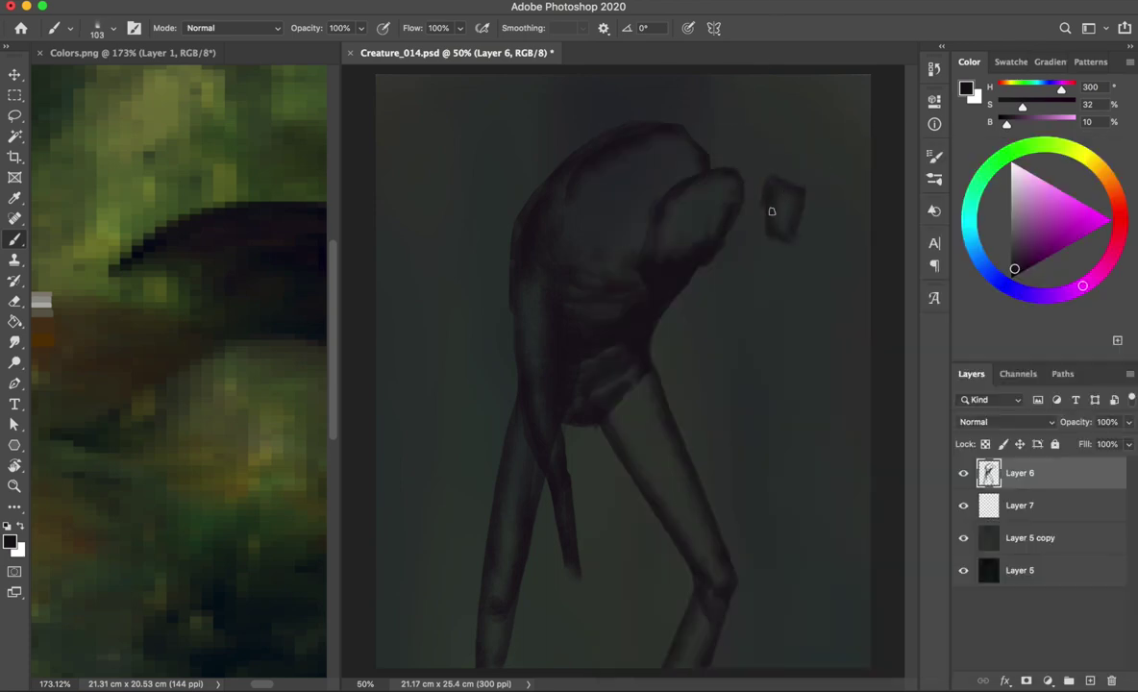
pyautogui.moveTo(800, 194)
pyautogui.mouseDown()
pyautogui.moveTo(775, 252)
pyautogui.moveTo(673, 312)
pyautogui.mouseUp()
pyautogui.hotkey('ctrl', 'z')
pyautogui.moveTo(730, 142)
pyautogui.mouseDown()
pyautogui.moveTo(658, 130)
pyautogui.moveTo(754, 120)
pyautogui.moveTo(847, 171)
pyautogui.moveTo(802, 168)
pyautogui.moveTo(801, 177)
pyautogui.mouseUp()
pyautogui.hotkey('ctrl', 'z')
# - Shift the figure left, save, and duplicate the lassoed hand onto a new Layer 8
pyautogui.moveTo(757, 318); pyautogui.dragTo(708, 317)
pyautogui.hotkey('ctrl', 's')
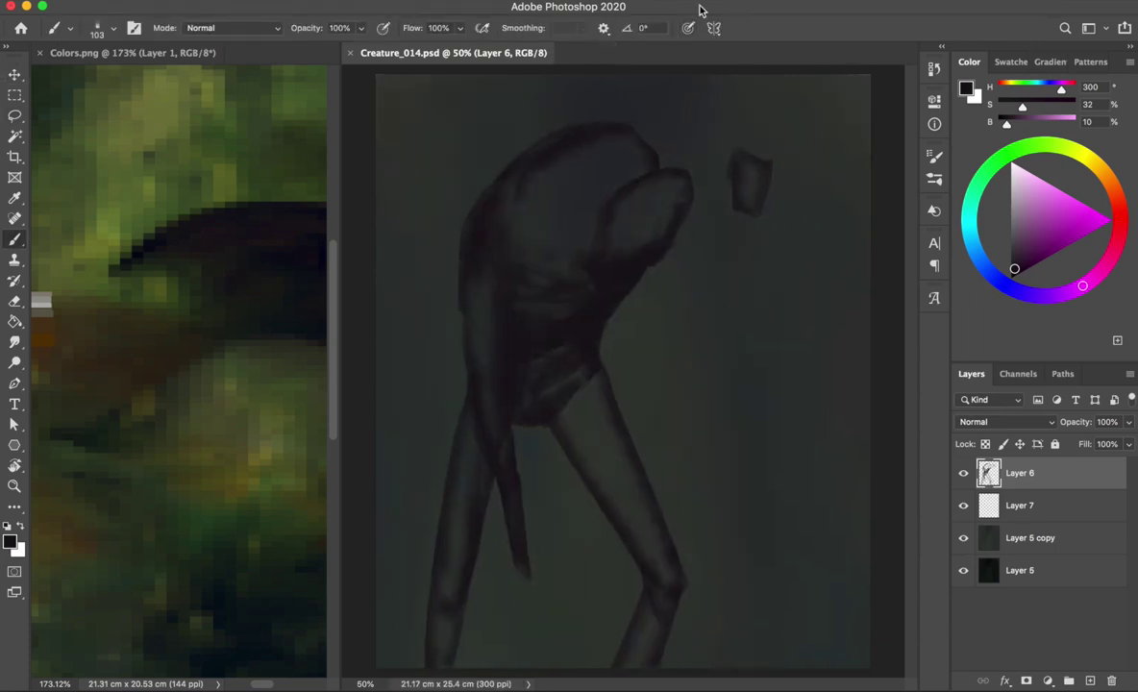
pyautogui.press('l')
pyautogui.moveTo(745, 101); pyautogui.dragTo(787, 149)
pyautogui.hotkey('ctrl', 'j')
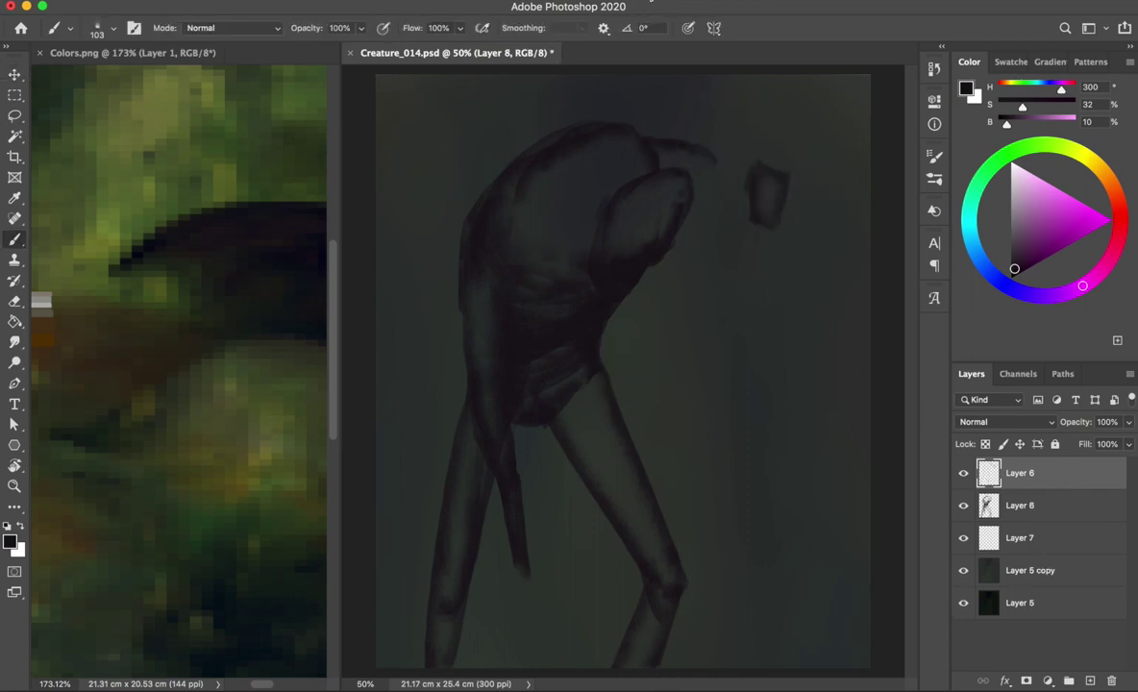
# - Paint a first arm stroke from the head, undo it, and flip the canvas horizontally
pyautogui.moveTo(673, 142)
pyautogui.mouseDown()
pyautogui.moveTo(754, 171)
pyautogui.moveTo(780, 228)
pyautogui.moveTo(783, 165)
pyautogui.moveTo(803, 169)
pyautogui.moveTo(801, 180)
pyautogui.mouseUp()
pyautogui.hotkey('ctrl', 'z')
pyautogui.hotkey('ctrl', 'z')
pyautogui.hotkey('ctrl', 'z')
pyautogui.hotkey('ctrl', 'shift', 'h')
pyautogui.hotkey('ctrl', 'z')
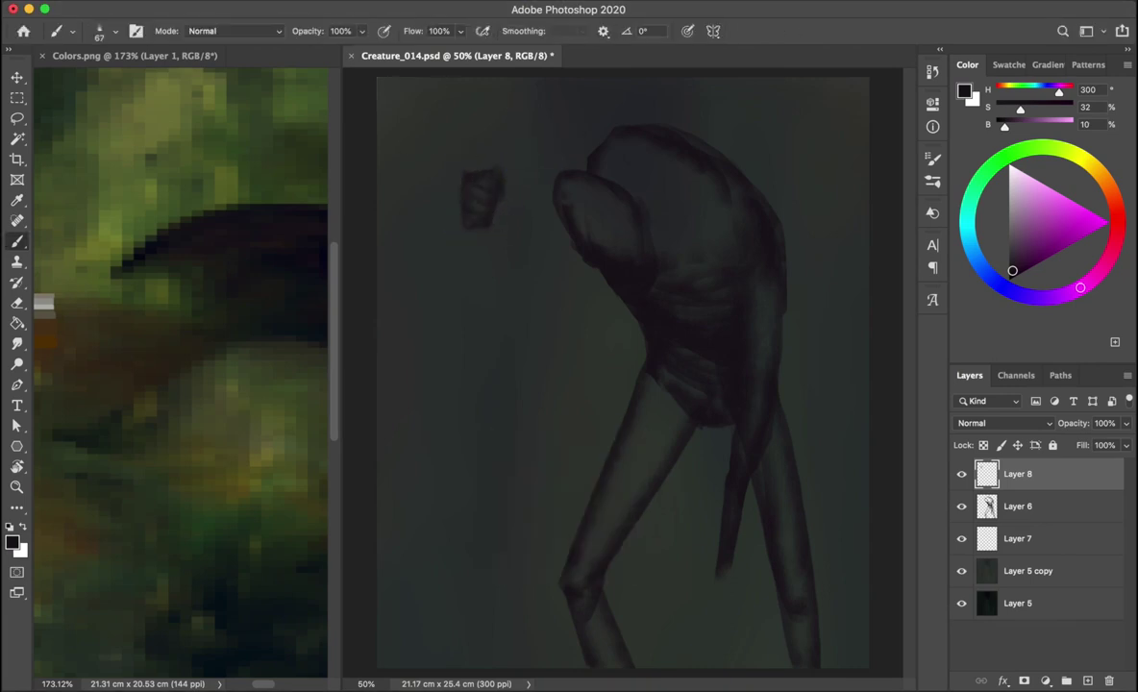
# - Paint the raised arm from the fist to the torso with a thicker, darker lower edge
pyautogui.moveTo(495, 158); pyautogui.dragTo(471, 158)
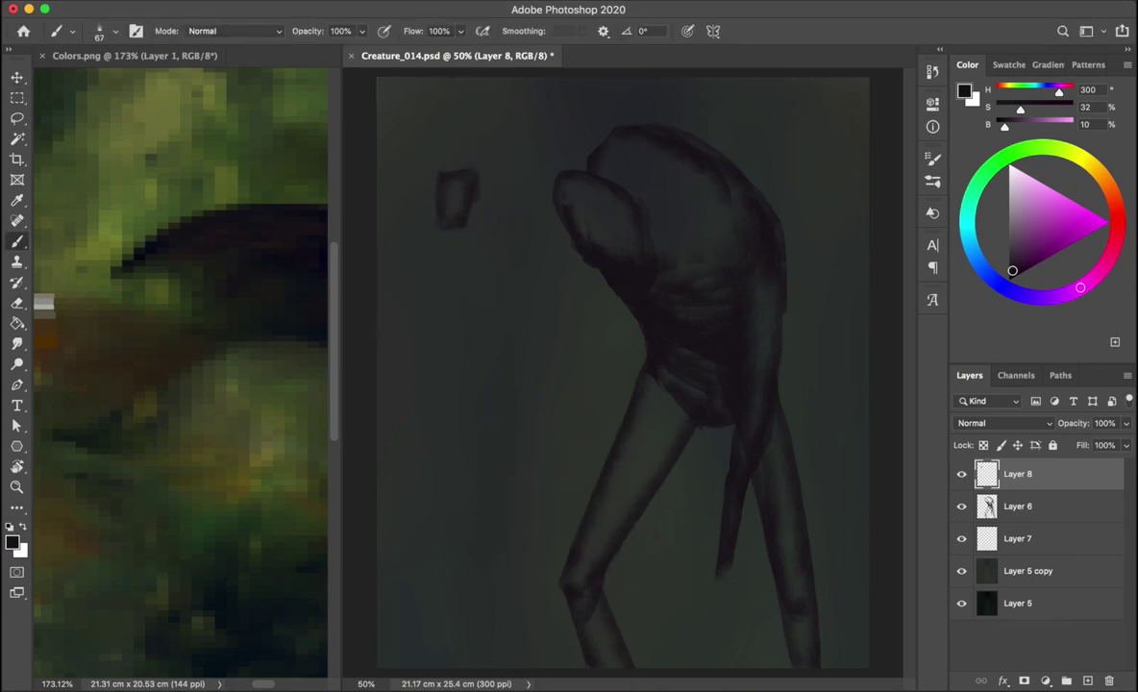
pyautogui.moveTo(453, 270); pyautogui.dragTo(575, 252)
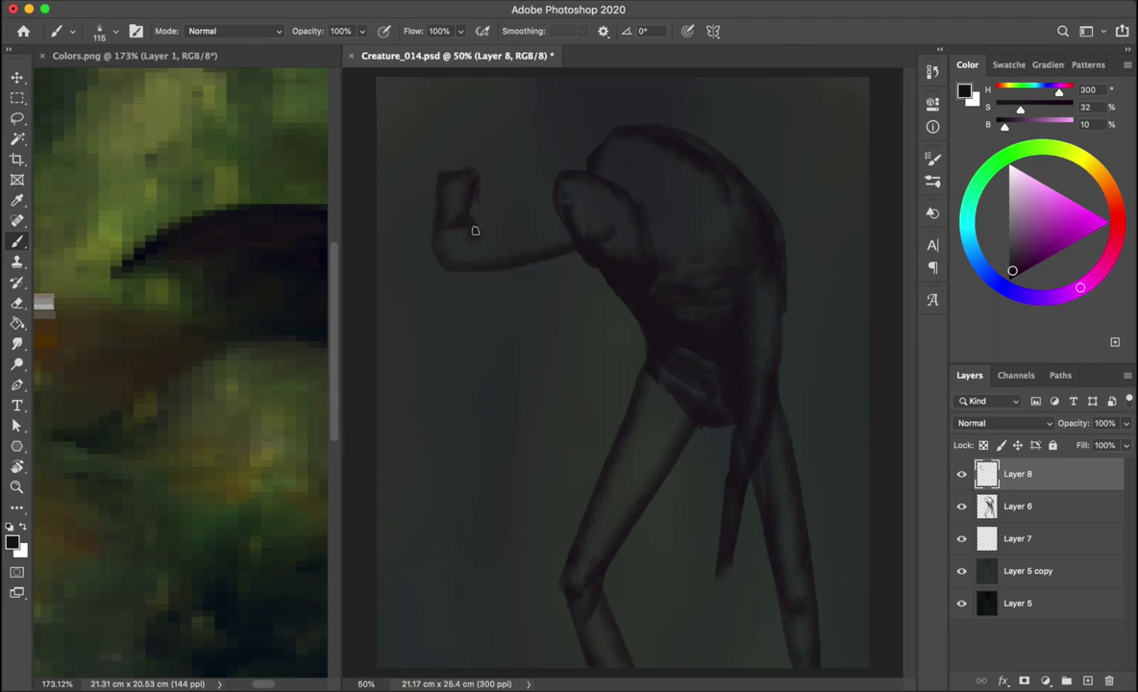
pyautogui.moveTo(482, 259); pyautogui.dragTo(559, 234)
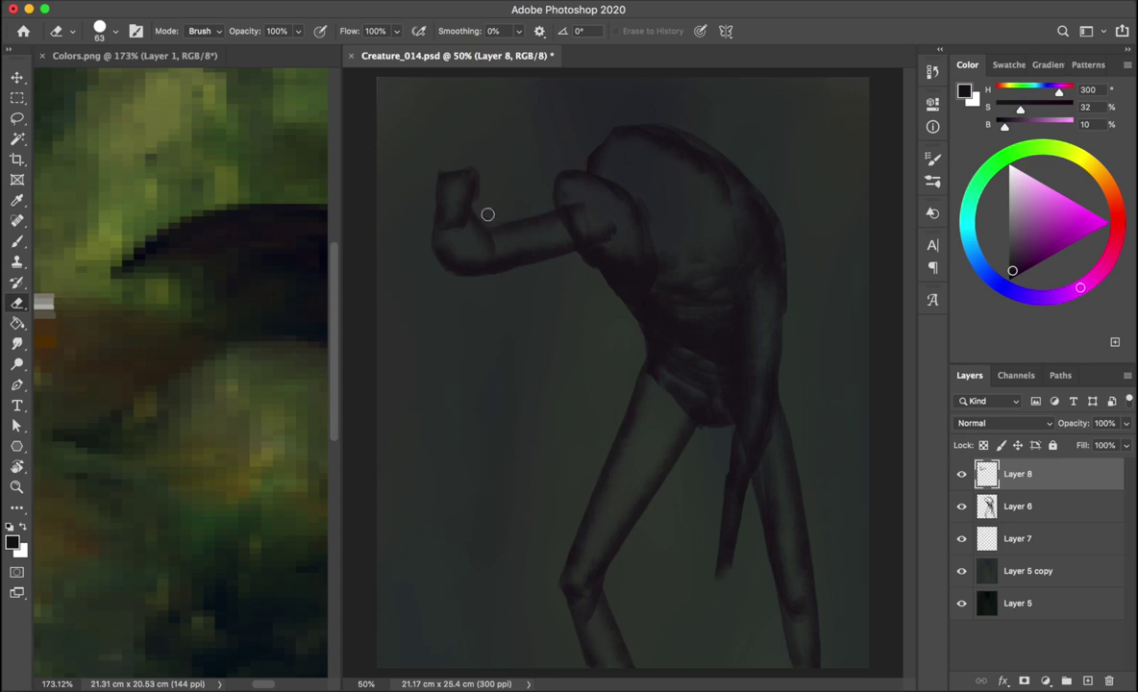
pyautogui.hotkey('ctrl', 'shift', 'h')
# - Rotate the raised arm to a better angle with Free Transform
pyautogui.press('v')
pyautogui.hotkey('ctrl', 't')
pyautogui.moveTo(871, 157)
pyautogui.mouseDown()
pyautogui.moveTo(770, 167)
pyautogui.moveTo(772, 203)
pyautogui.mouseUp()
pyautogui.press('Return')
# - Merge Layer 8 down into Layer 6 and flip the canvas back to normal
pyautogui.press('b')
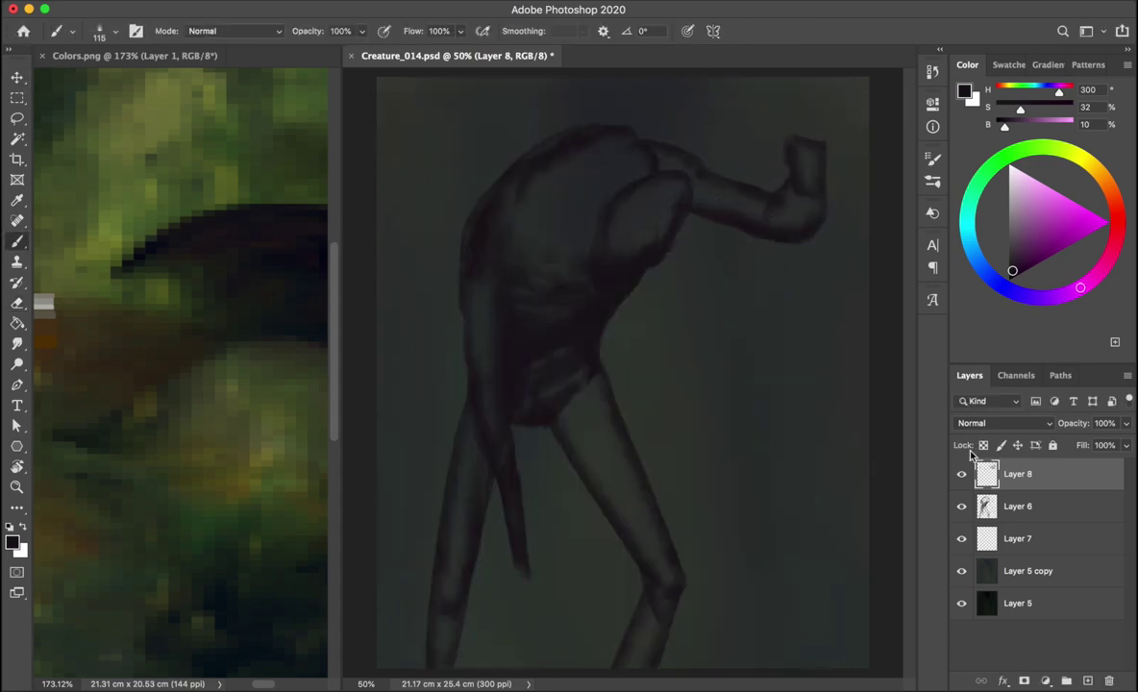
pyautogui.press('e')
pyautogui.hotkey('ctrl', 'e')
pyautogui.hotkey('ctrl', 'shift', 'h')
pyautogui.press('b')
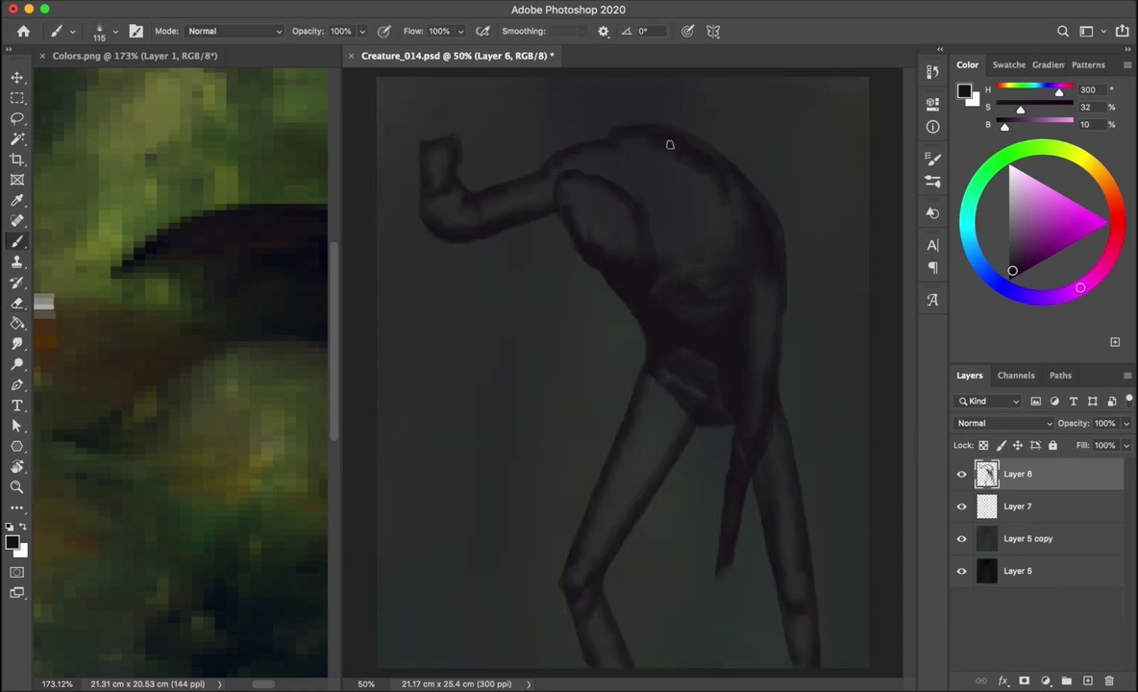
# - Clean up the merged arm with brush and small eraser, mirroring the canvas to check
pyautogui.press('e')
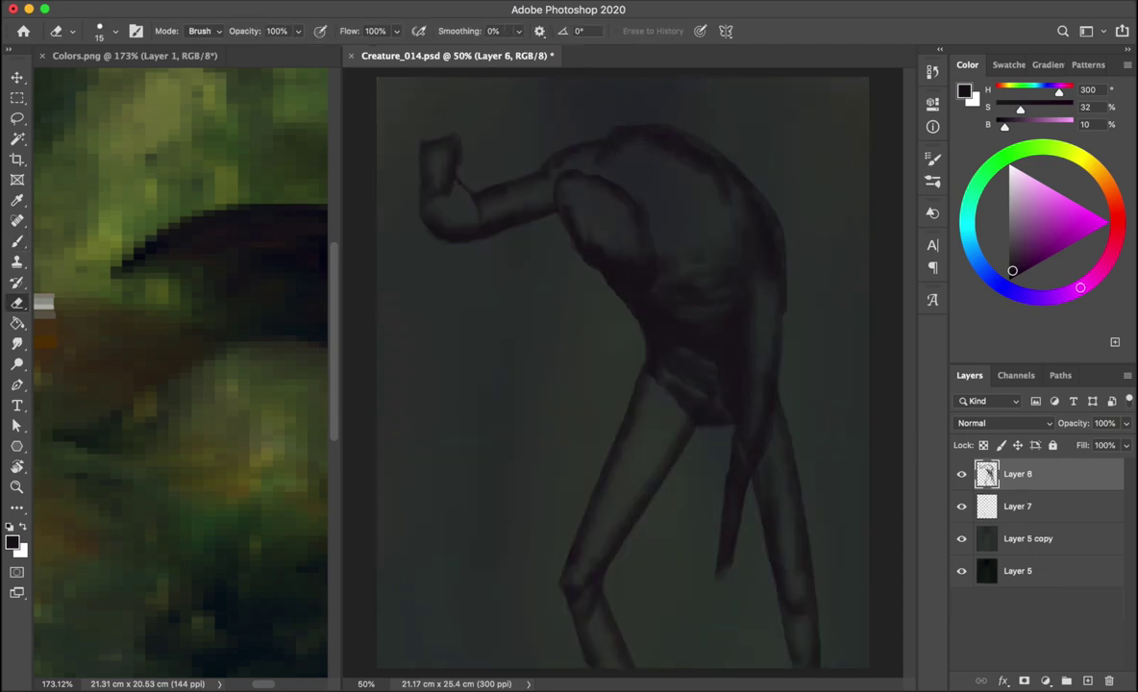
pyautogui.press('b')
pyautogui.press('e')
pyautogui.hotkey('ctrl', 'shift', 'h')
pyautogui.press('b')
pyautogui.rightClick(558, 165)
# - Enable pen-pressure brush size and try thicker strokes and a dark hand, undoing each attempt
pyautogui.click(690, 28)
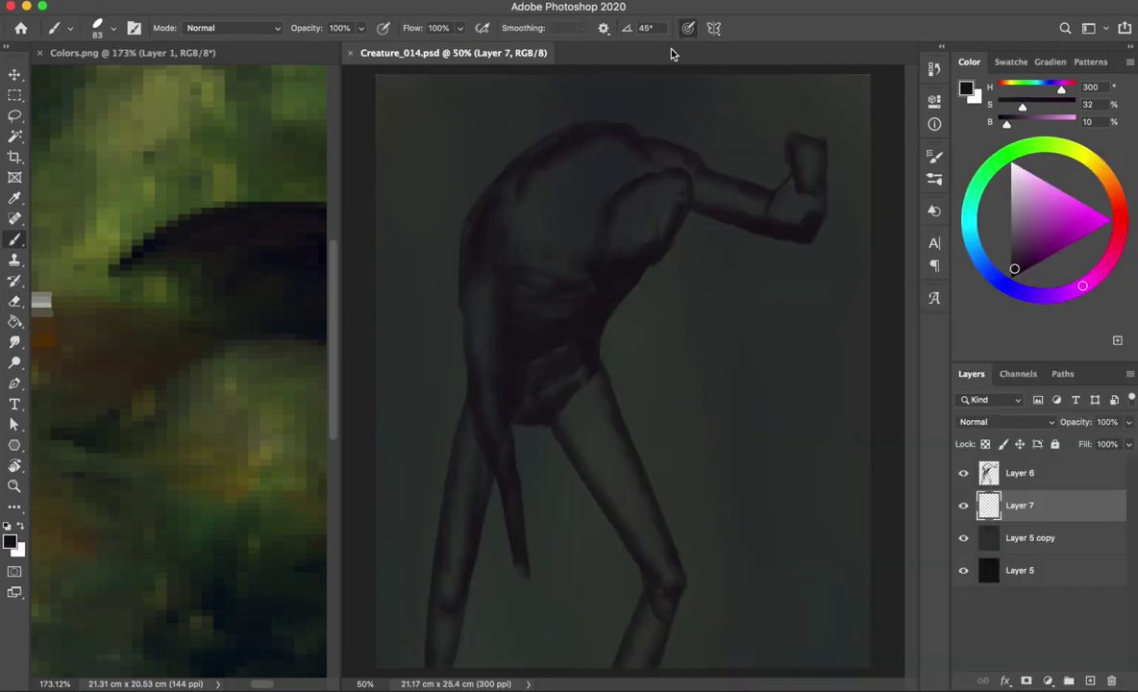
pyautogui.hotkey('ctrl', 'z')
pyautogui.moveTo(527, 575)
pyautogui.mouseDown()
pyautogui.moveTo(516, 522)
pyautogui.moveTo(516, 611)
pyautogui.mouseUp()
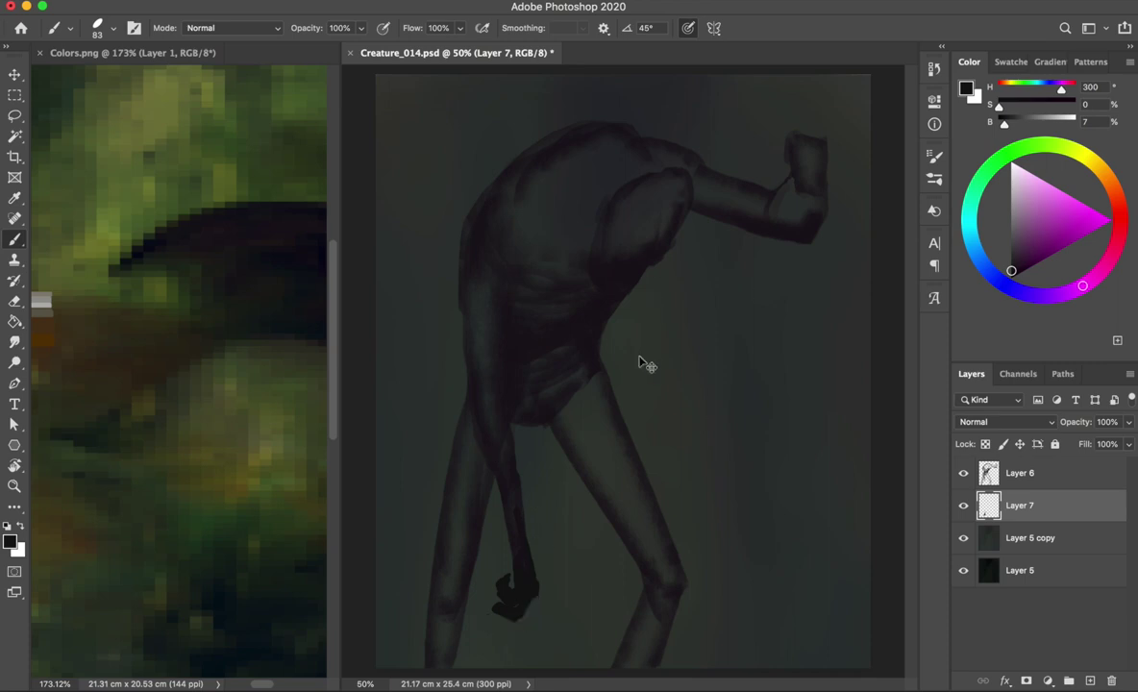
pyautogui.hotkey('ctrl', 'z')
pyautogui.moveTo(540, 568); pyautogui.dragTo(523, 590)
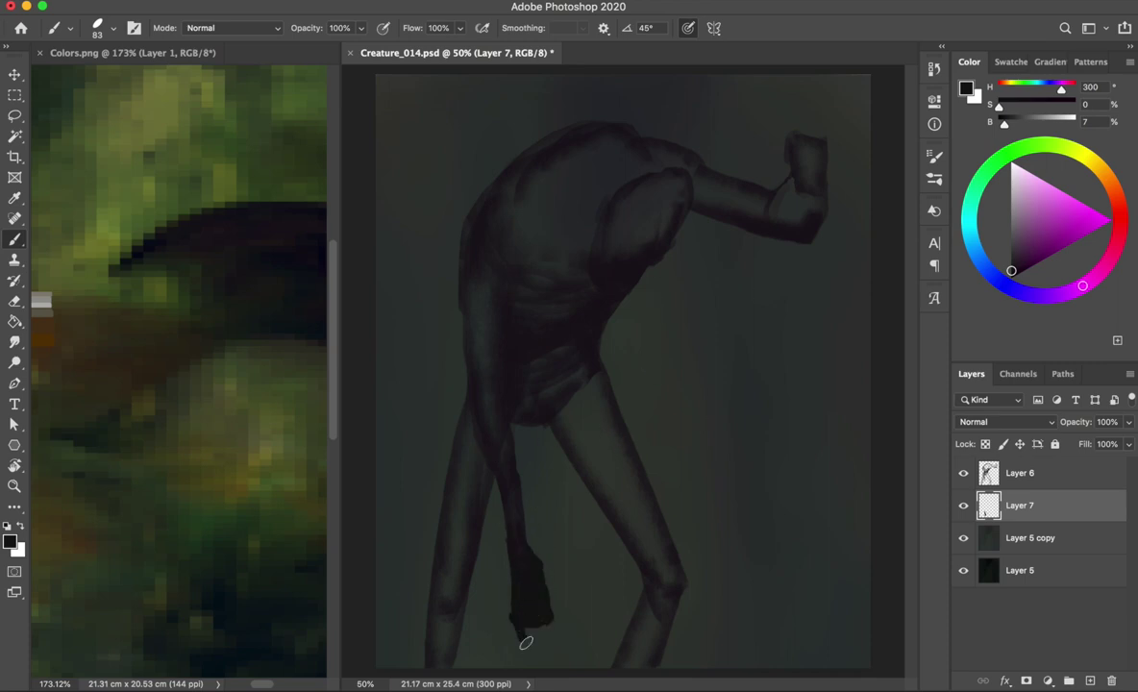
pyautogui.hotkey('ctrl', 'z')
pyautogui.moveTo(522, 591)
pyautogui.mouseDown()
pyautogui.moveTo(528, 564)
pyautogui.moveTo(560, 597)
pyautogui.mouseUp()
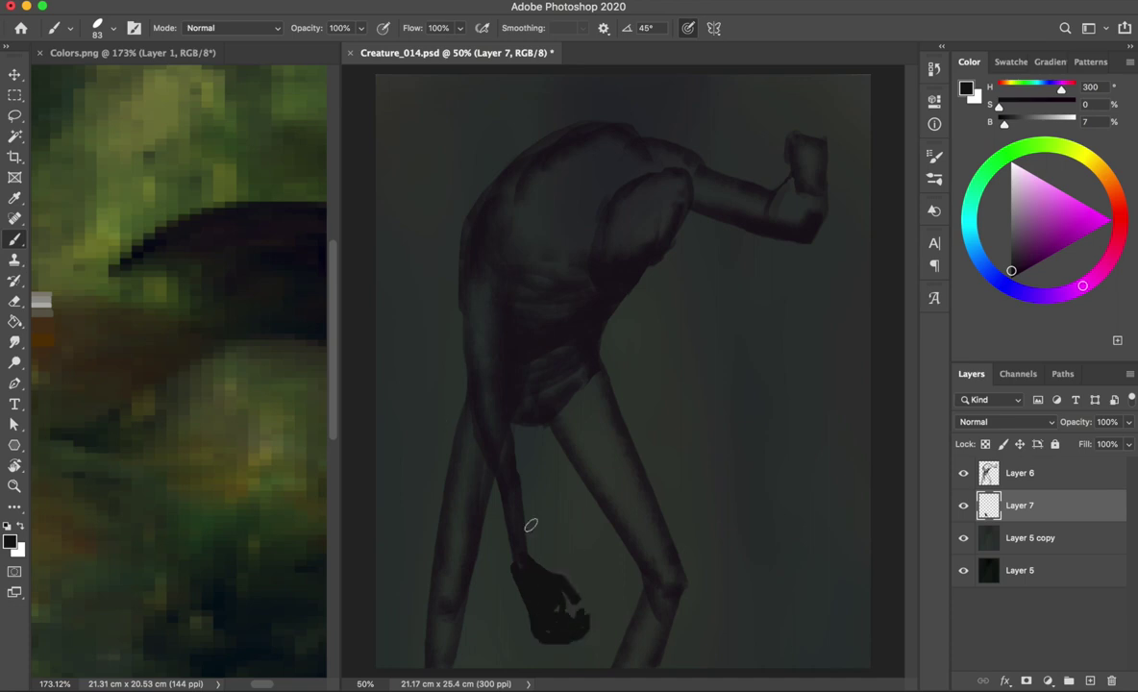
pyautogui.hotkey('ctrl', 'z')
# - Widen the hanging lower arm on Layer 6 using the sampled dark skin colour
pyautogui.hotkey('alt', ']')
pyautogui.moveTo(513, 456); pyautogui.dragTo(533, 576)
pyautogui.keyDown('alt'); pyautogui.click(589, 356); pyautogui.keyUp('alt')
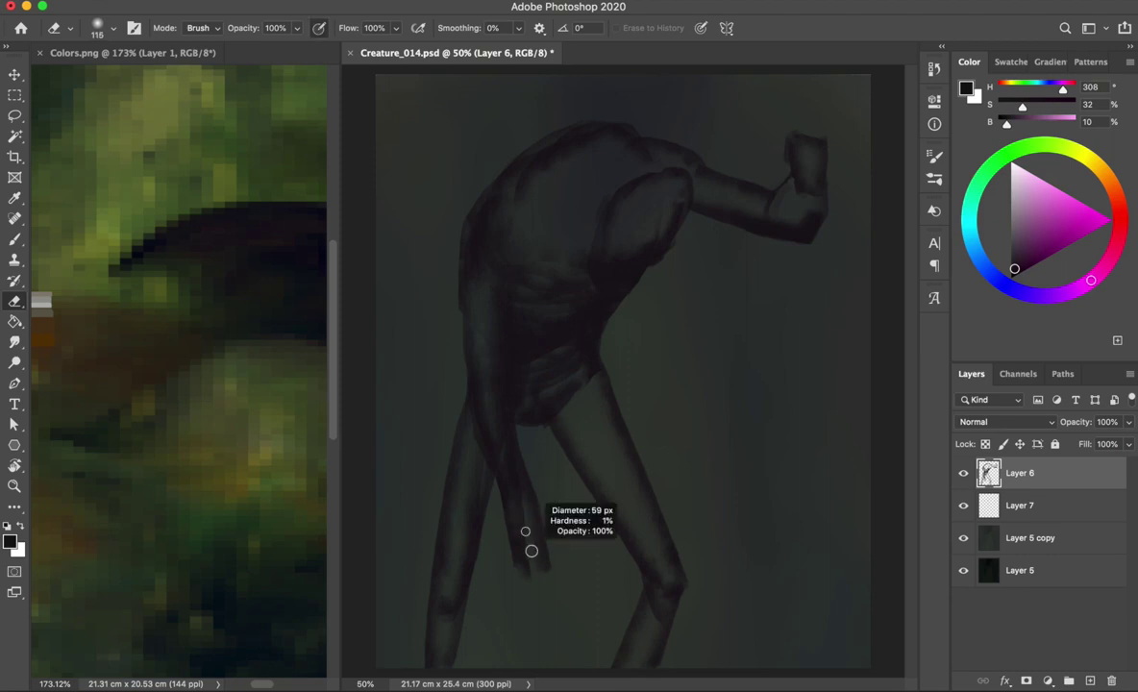
pyautogui.moveTo(501, 479); pyautogui.dragTo(535, 524)
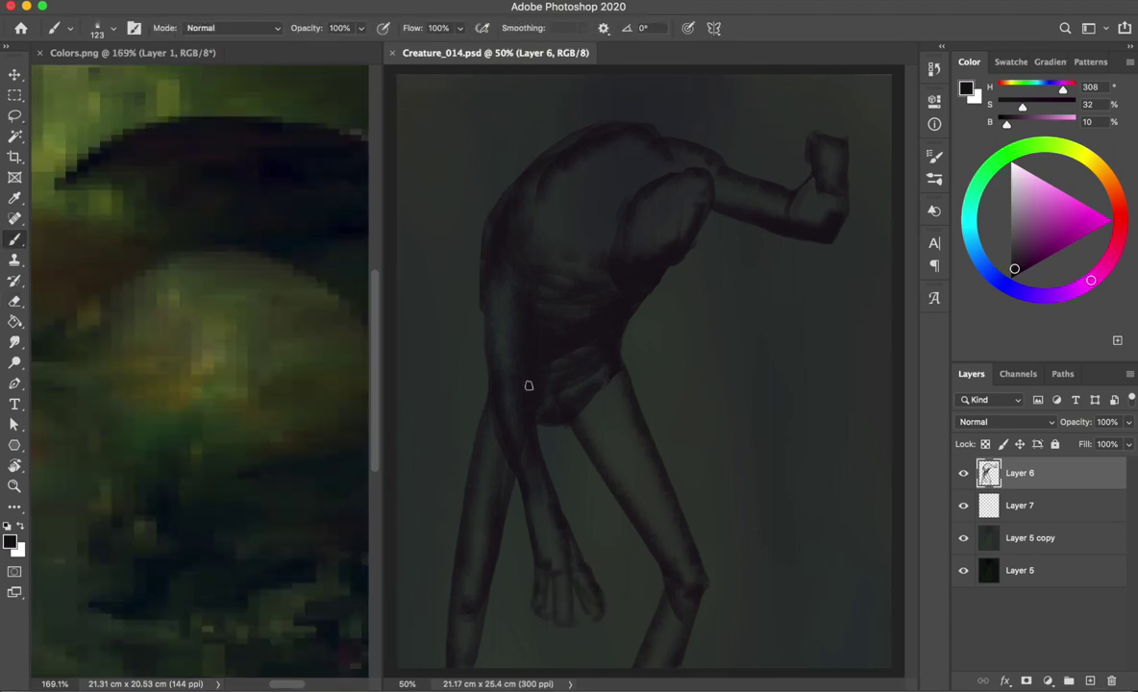
# - Erase and reshape the lower fingers of the hanging hand
pyautogui.press('e')
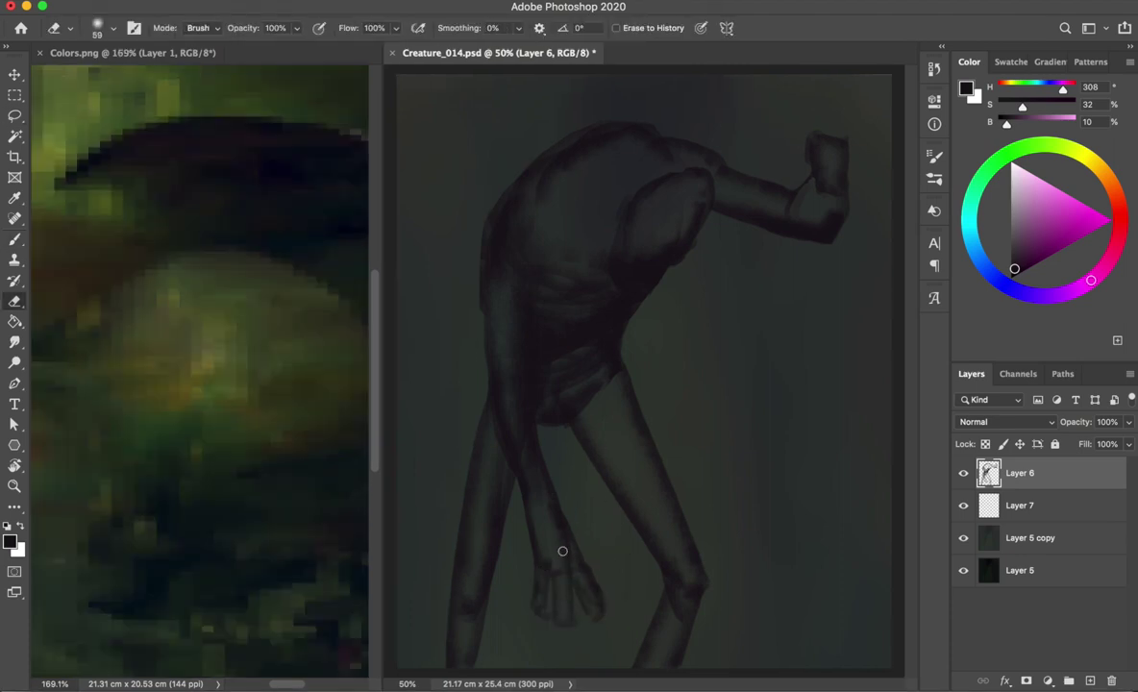
pyautogui.press('l')
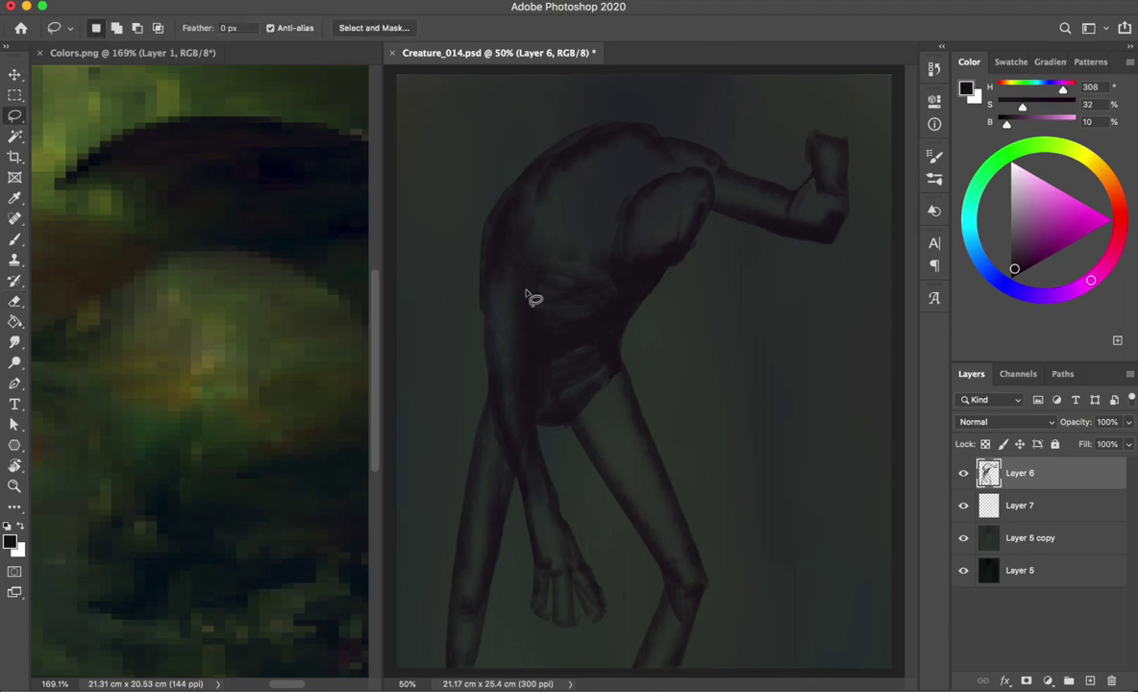
pyautogui.press('e')
pyautogui.press('b')
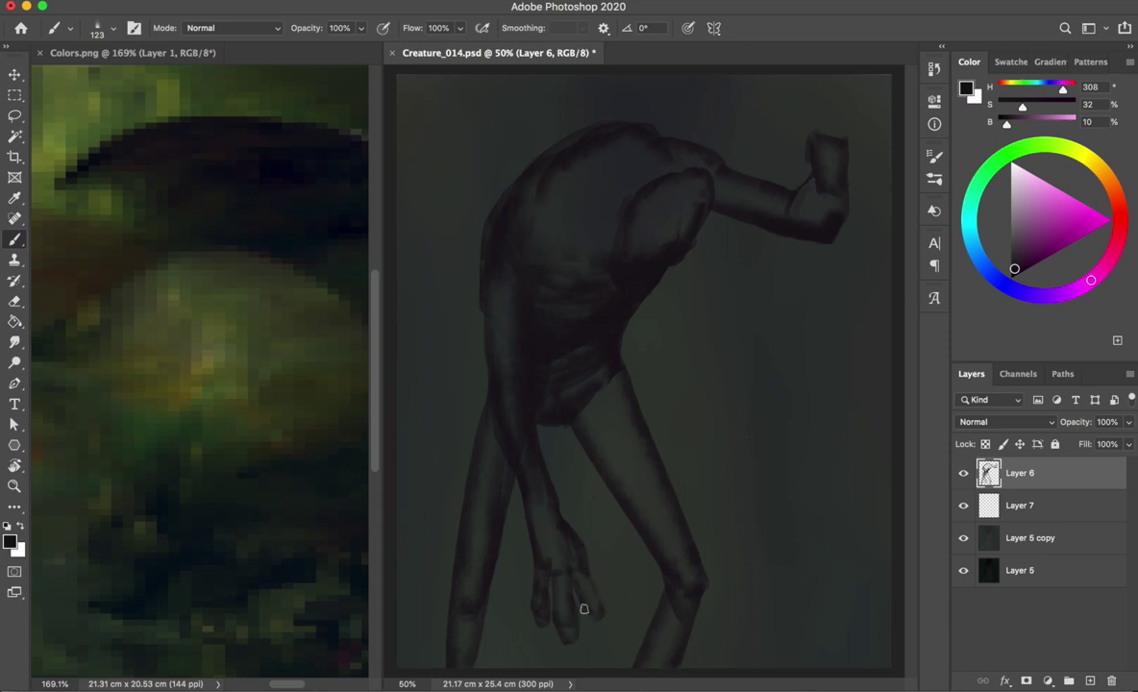
pyautogui.press('e')
pyautogui.moveTo(569, 626); pyautogui.dragTo(559, 605)
pyautogui.press('b')
# - Erase the finger ends with an eraser resized to about 63 px
pyautogui.press('e')
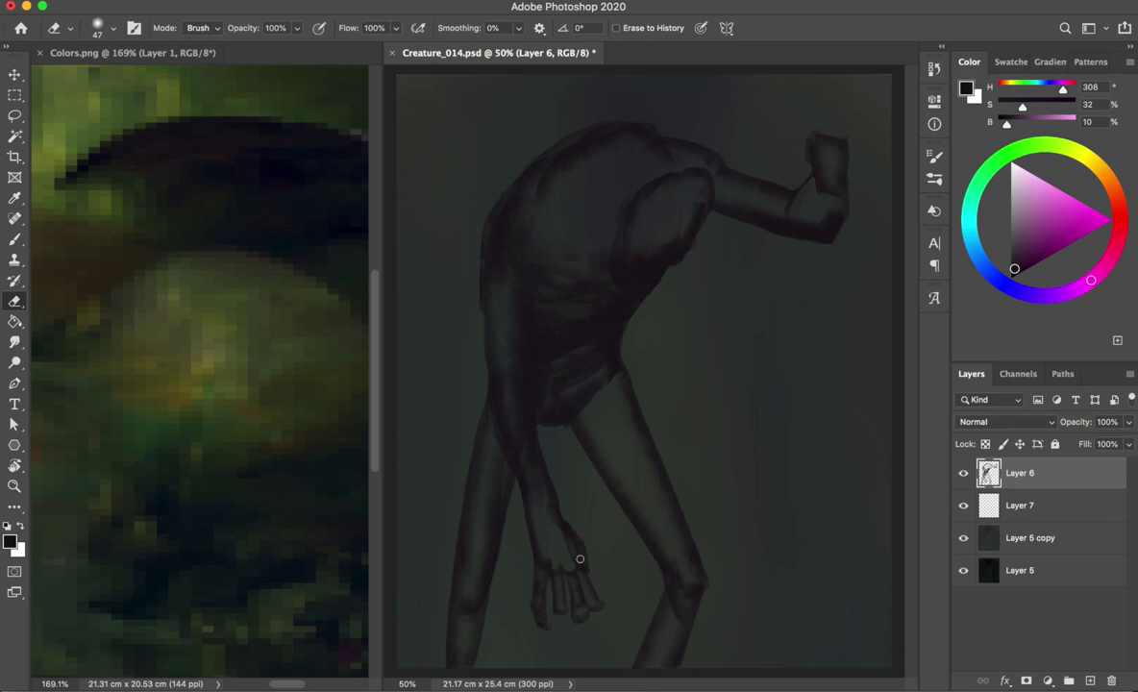
pyautogui.moveTo(587, 507)
pyautogui.mouseDown()
pyautogui.moveTo(592, 678)
pyautogui.moveTo(571, 521)
pyautogui.mouseUp()
pyautogui.moveTo(567, 601); pyautogui.dragTo(569, 547)
pyautogui.press('b')
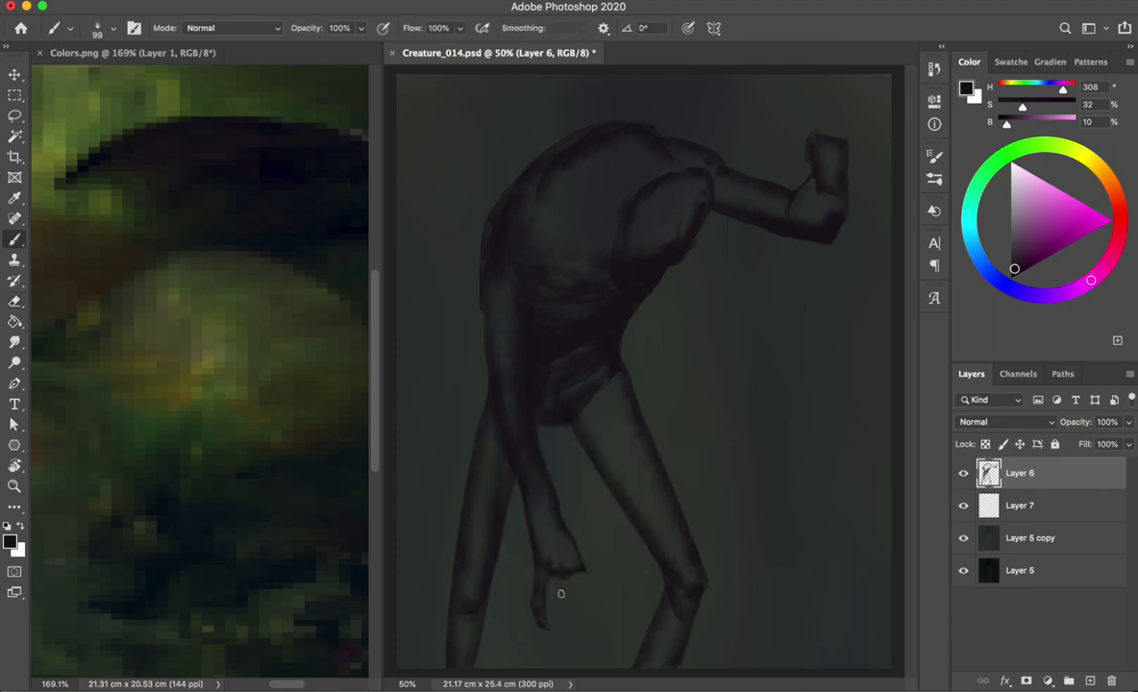
pyautogui.press('l')
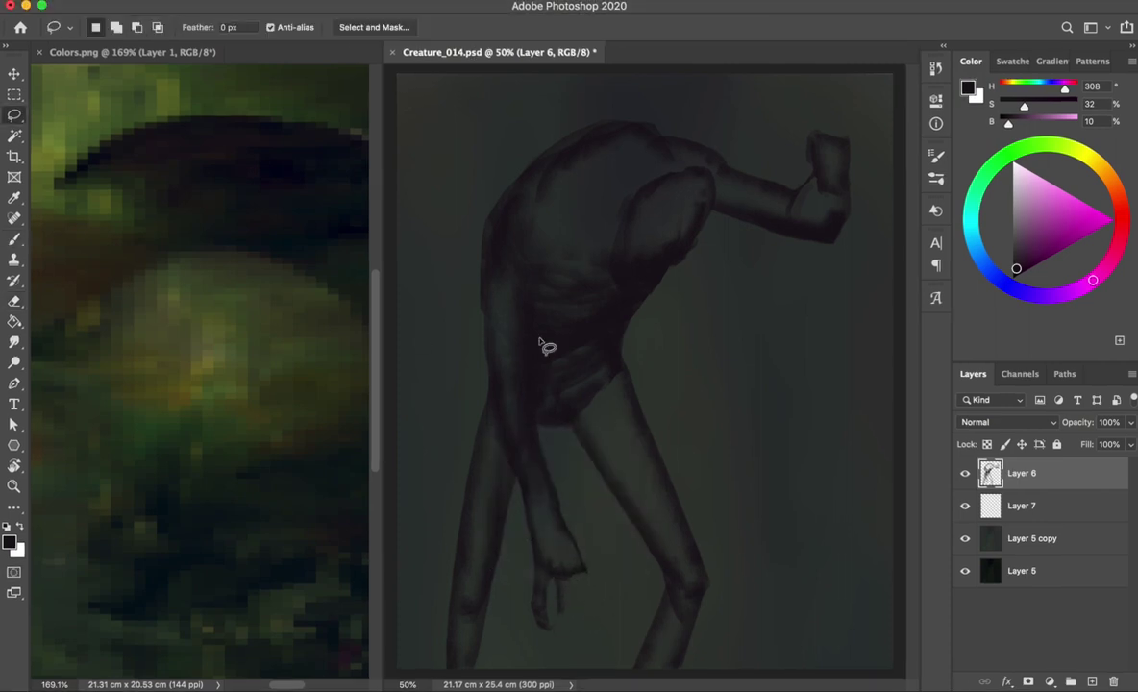
pyautogui.press('e')
pyautogui.press('b')
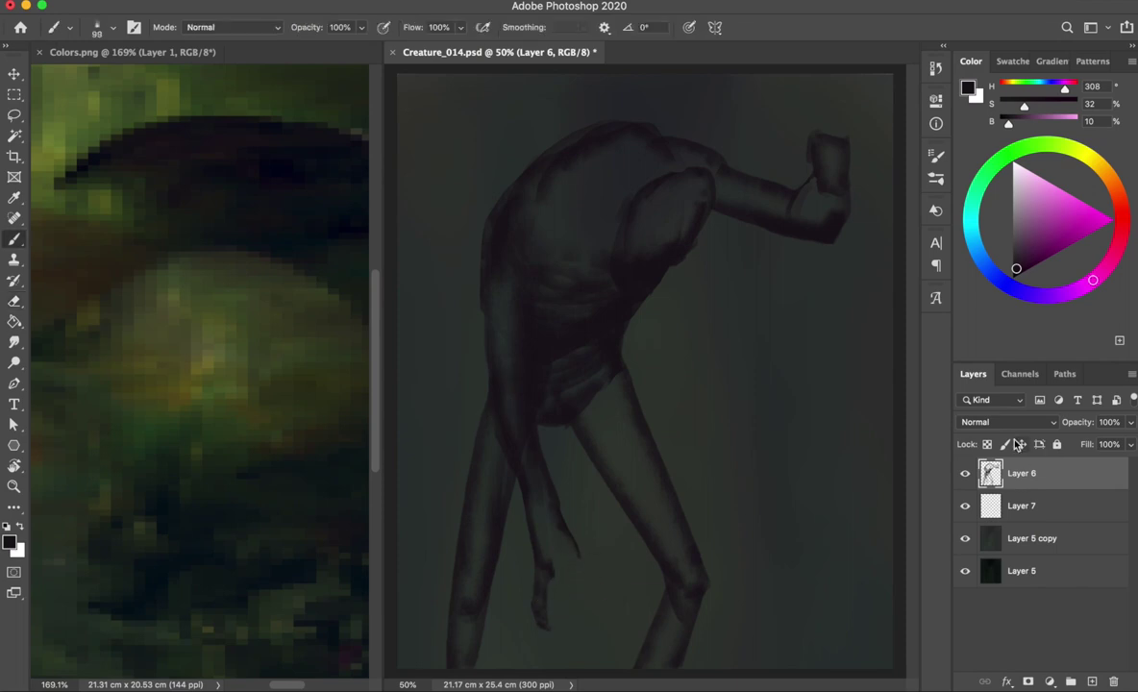
# - Make Layer 7 the working layer and choose the 83 px angled brush
pyautogui.click(1021, 505)
pyautogui.rightClick(597, 153)
pyautogui.press('Escape')
pyautogui.keyDown('alt'); pyautogui.click(567, 480); pyautogui.keyUp('alt')
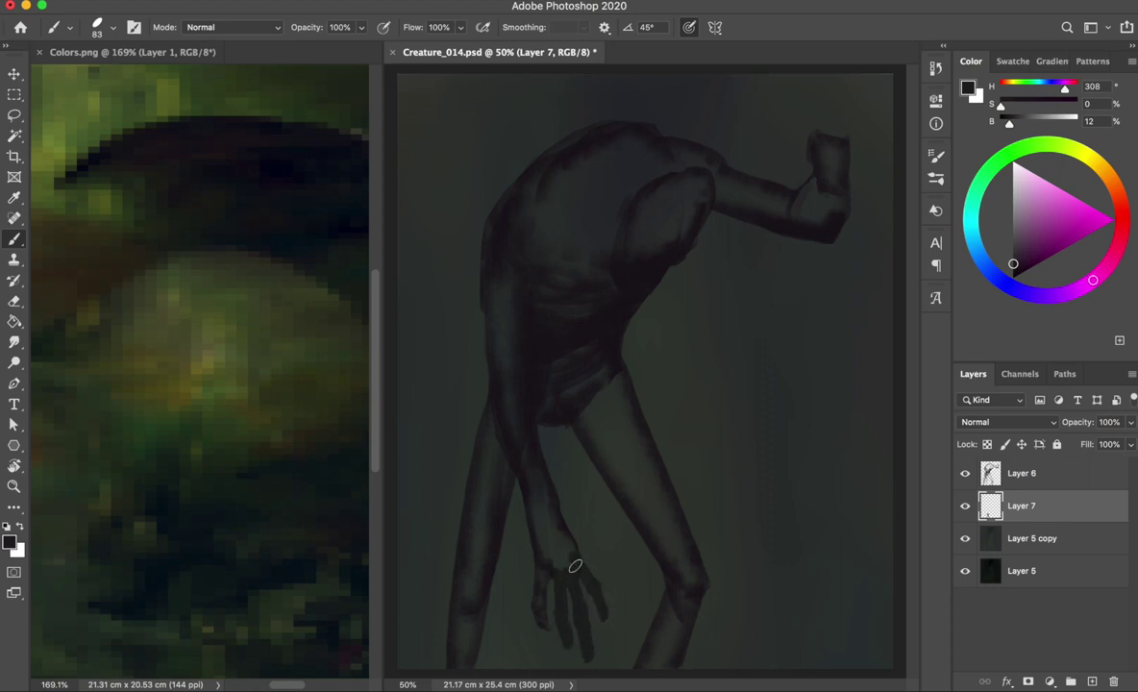
# - Try freehand lasso selections around the painted hand, then deselect
pyautogui.press('l')
pyautogui.moveTo(538, 558); pyautogui.dragTo(540, 562)
pyautogui.hotkey('ctrl', 'd')
pyautogui.press('b')
pyautogui.press('l')
pyautogui.moveTo(546, 550); pyautogui.dragTo(550, 553)
pyautogui.press('v')
pyautogui.hotkey('ctrl', 'd')
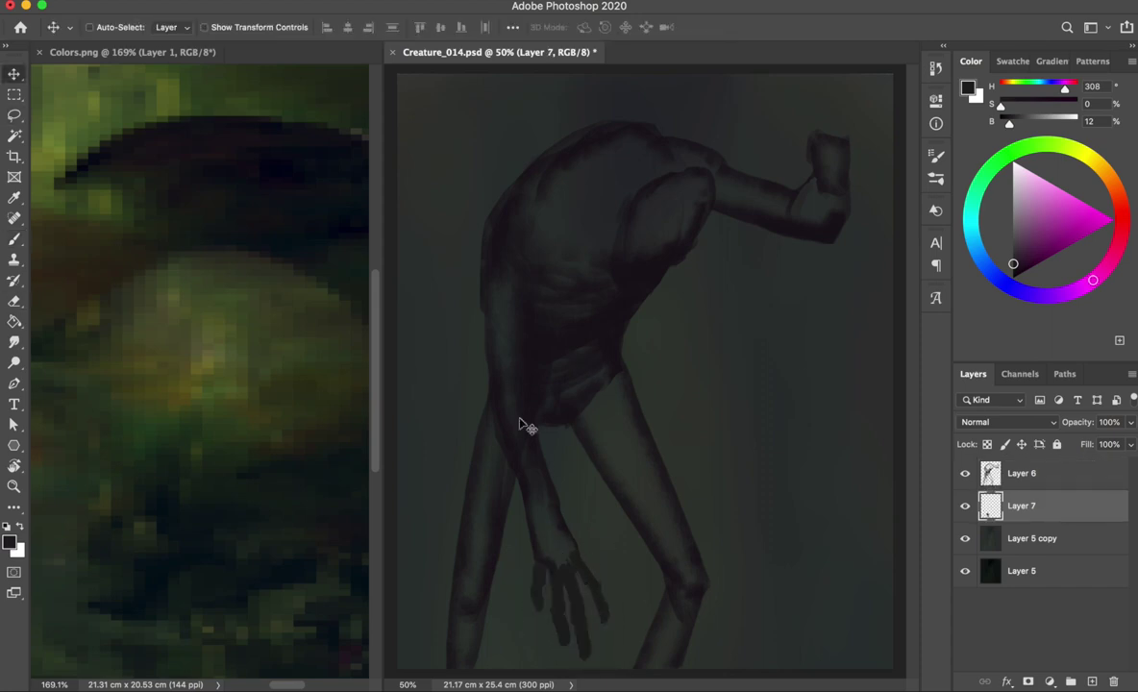
# - Make brief brush and eraser touches on the hand, then save the painting
pyautogui.press('b')
pyautogui.press('e')
pyautogui.press('b')
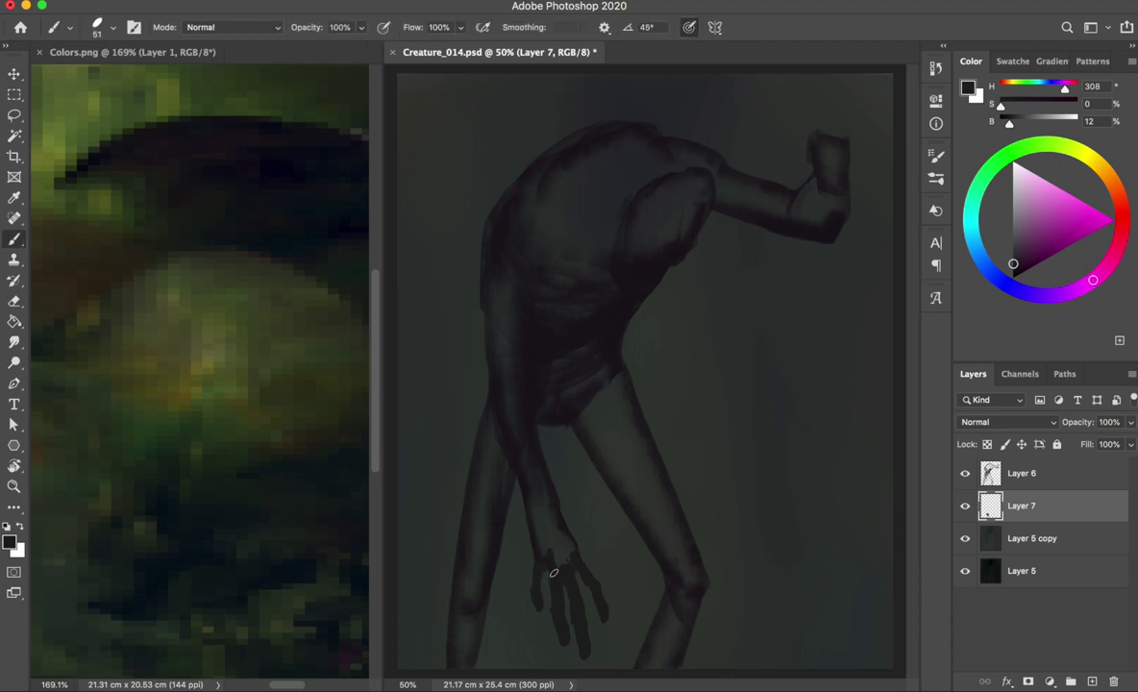
pyautogui.press('e')
pyautogui.press('b')
pyautogui.hotkey('ctrl', 's')
# - Switch to Layer 6 and load the painted fingers' shape as a selection
pyautogui.hotkey('alt', ']')
pyautogui.press('e')
pyautogui.hotkey('ctrl', 's')
pyautogui.hotkey('ctrl', 'e')
pyautogui.hotkey('ctrl', 'z')
pyautogui.keyDown('ctrl'); pyautogui.click(991, 472); pyautogui.keyUp('ctrl')
# - Hide Layer 7, the separate layer holding the painted fingers
pyautogui.press('b')
pyautogui.rightClick(596, 158)
pyautogui.press('Escape')
pyautogui.click(965, 505)
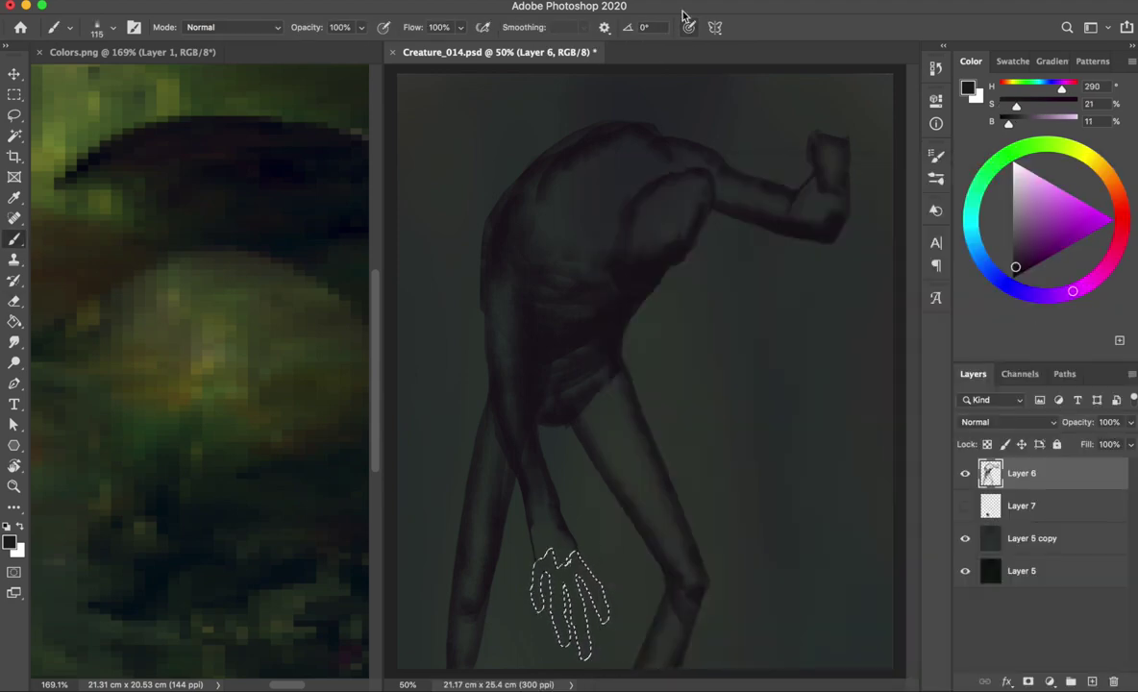
# - Resize the brush and paint shading inside the selected fingers, then deselect
pyautogui.scroll(3, 499, 394)
pyautogui.moveTo(495, 394); pyautogui.dragTo(604, 415)
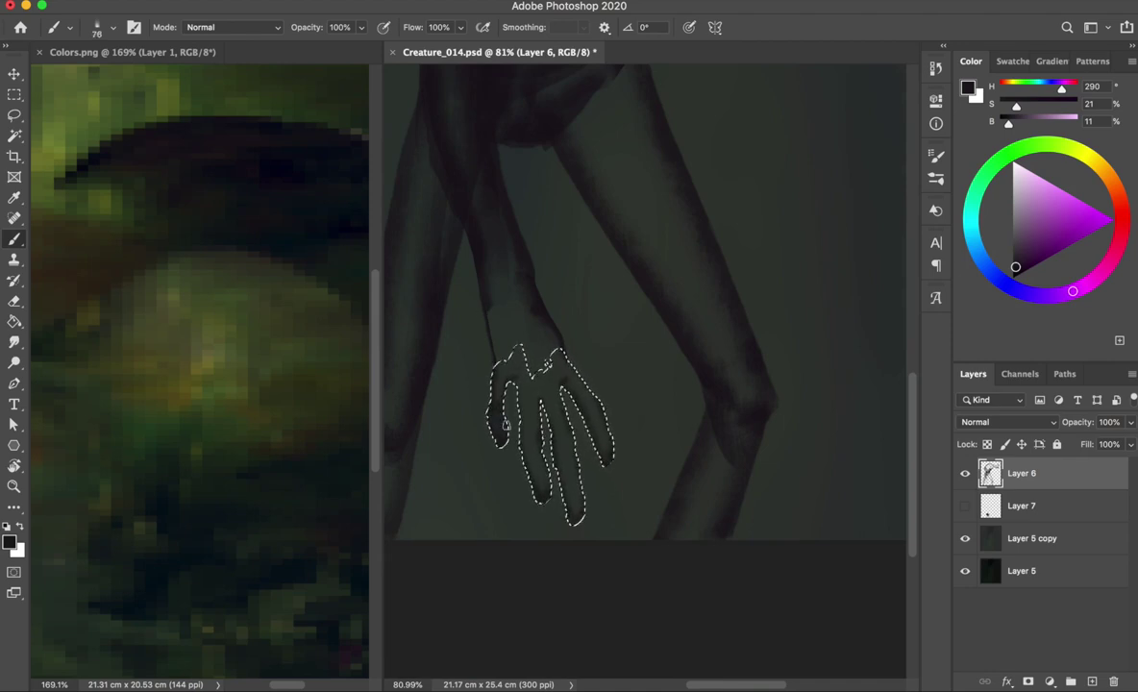
pyautogui.moveTo(534, 472)
pyautogui.mouseDown()
pyautogui.moveTo(524, 423)
pyautogui.moveTo(567, 380)
pyautogui.mouseUp()
pyautogui.hotkey('ctrl', 'd')
# - Centre the view on the hand and lasso-select a single finger
pyautogui.scroll(2, 423, 197)
pyautogui.moveTo(423, 197); pyautogui.dragTo(440, 194)
pyautogui.press('l')
pyautogui.moveTo(502, 377); pyautogui.dragTo(505, 381)
pyautogui.press('v')
pyautogui.press('e')
pyautogui.press('b')
pyautogui.press('e')
# - Paint tendons on the back of the hand and save the painting
pyautogui.rightClick(521, 388)
pyautogui.press('Escape')
pyautogui.press('b')
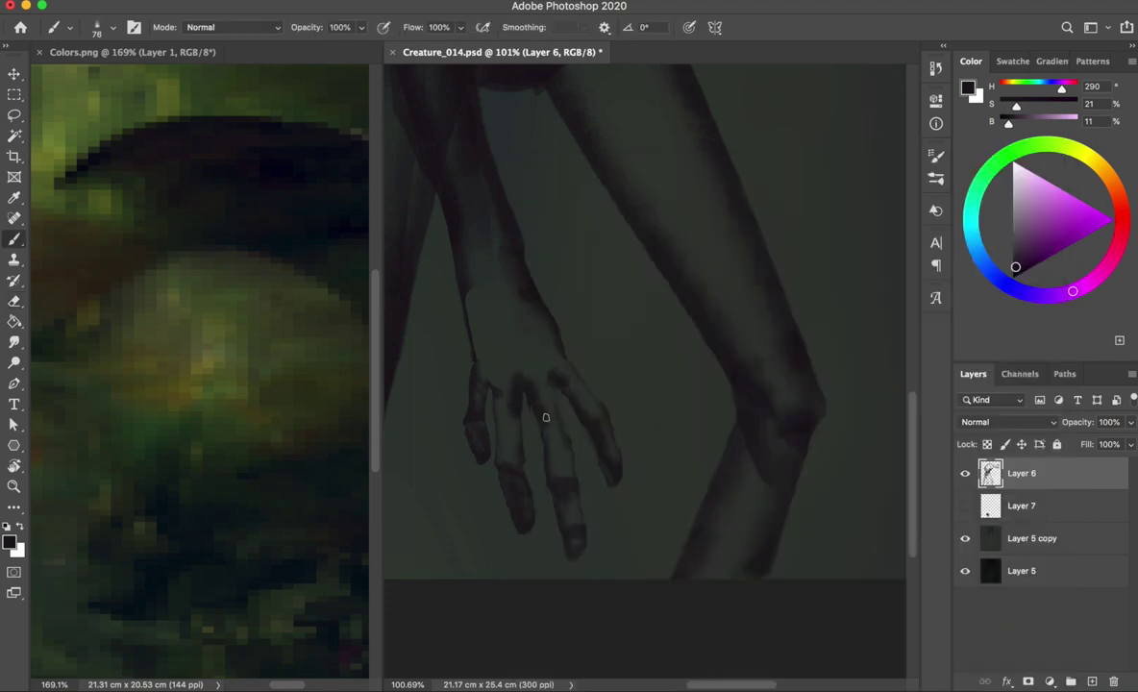
pyautogui.press('e')
pyautogui.press('b')
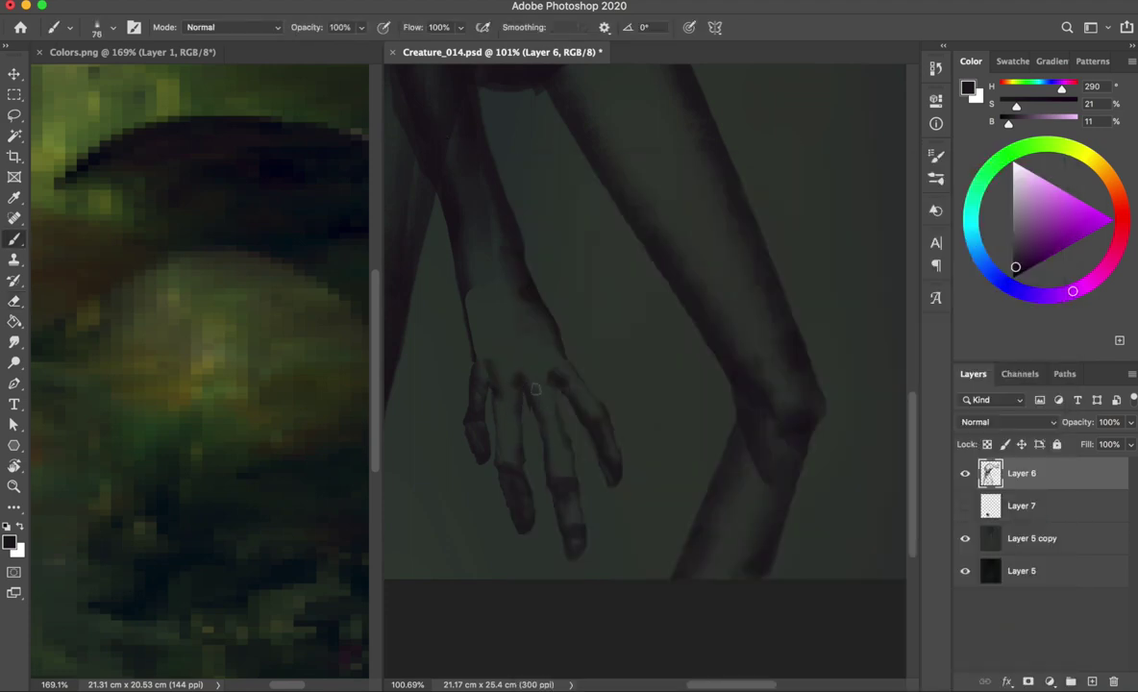
pyautogui.moveTo(512, 300); pyautogui.dragTo(495, 389)
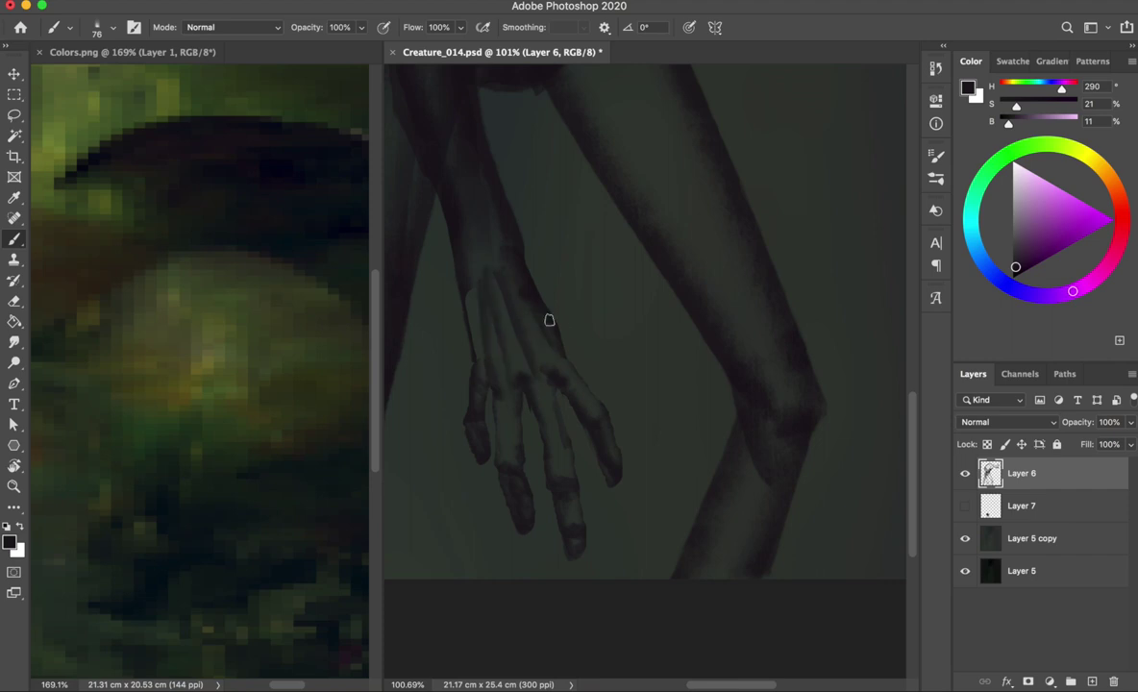
pyautogui.hotkey('ctrl', 's')
# - Choose a hard round tip for the eraser and review the brush presets
pyautogui.press('e')
pyautogui.rightClick(490, 317)
pyautogui.click(616, 373)
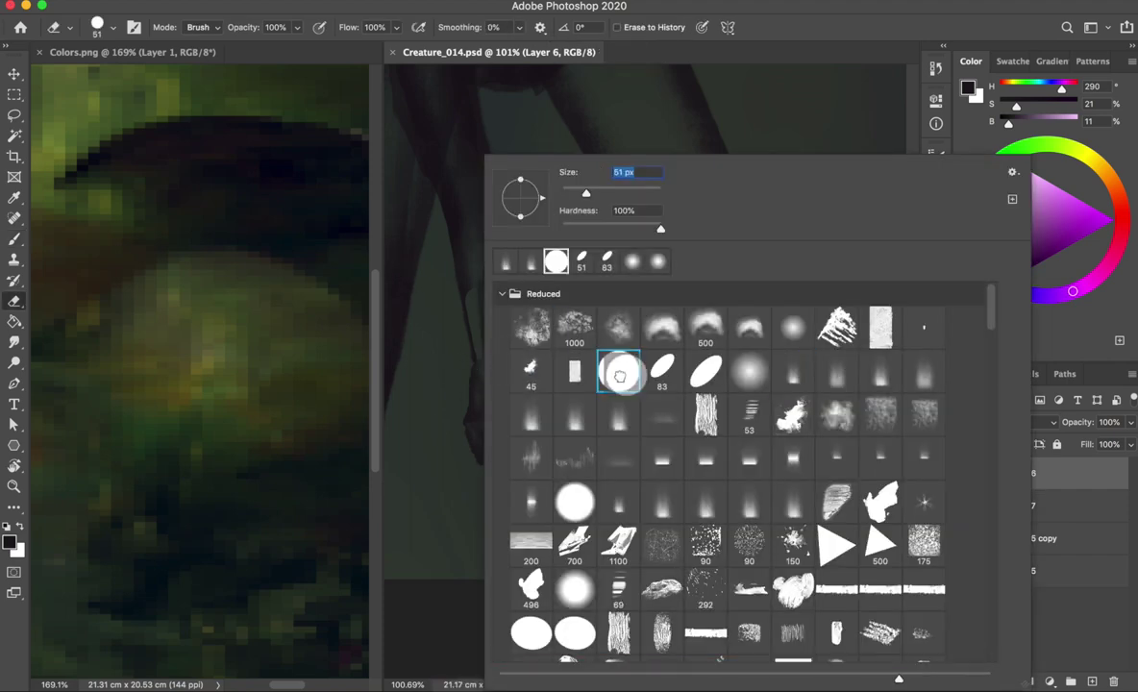
pyautogui.press('Return')
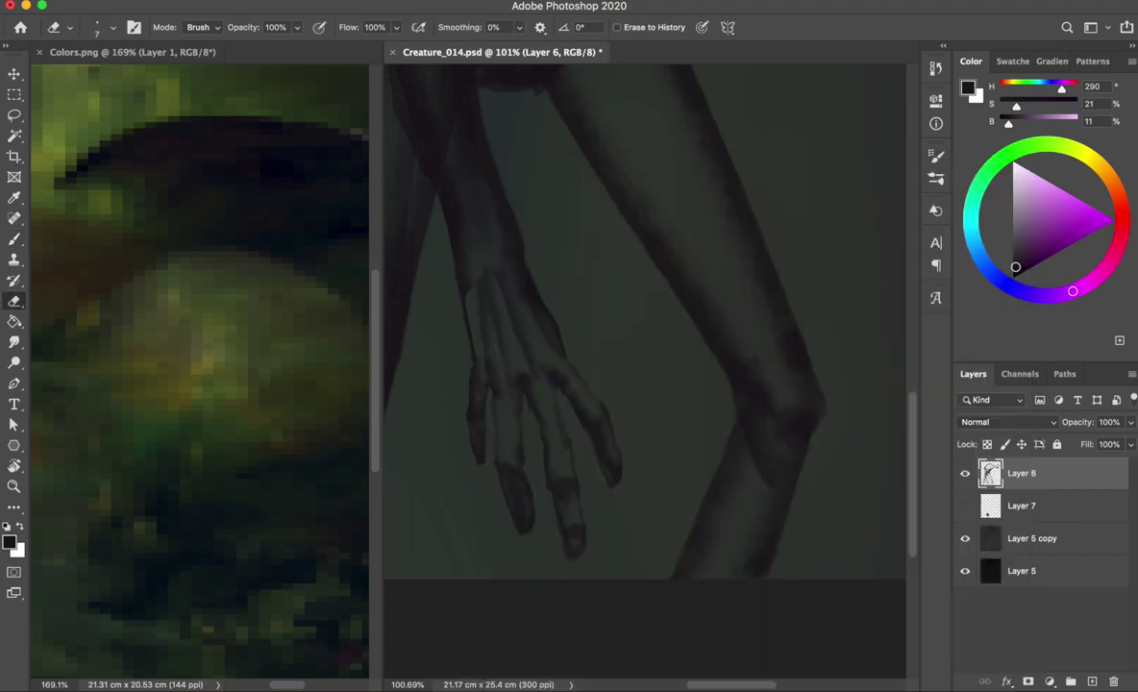
pyautogui.press('b')
pyautogui.rightClick(438, 382)
pyautogui.press('Return')
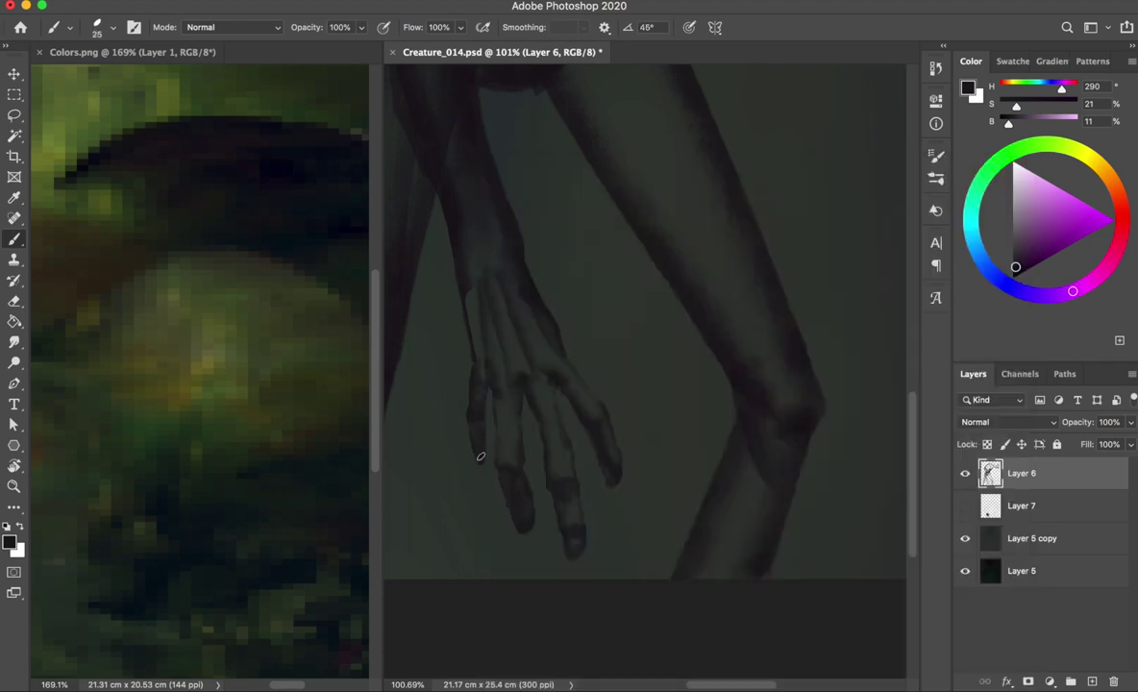
# - Alternate painting and erasing on the hand, setting the eraser to size 29
pyautogui.press('e')
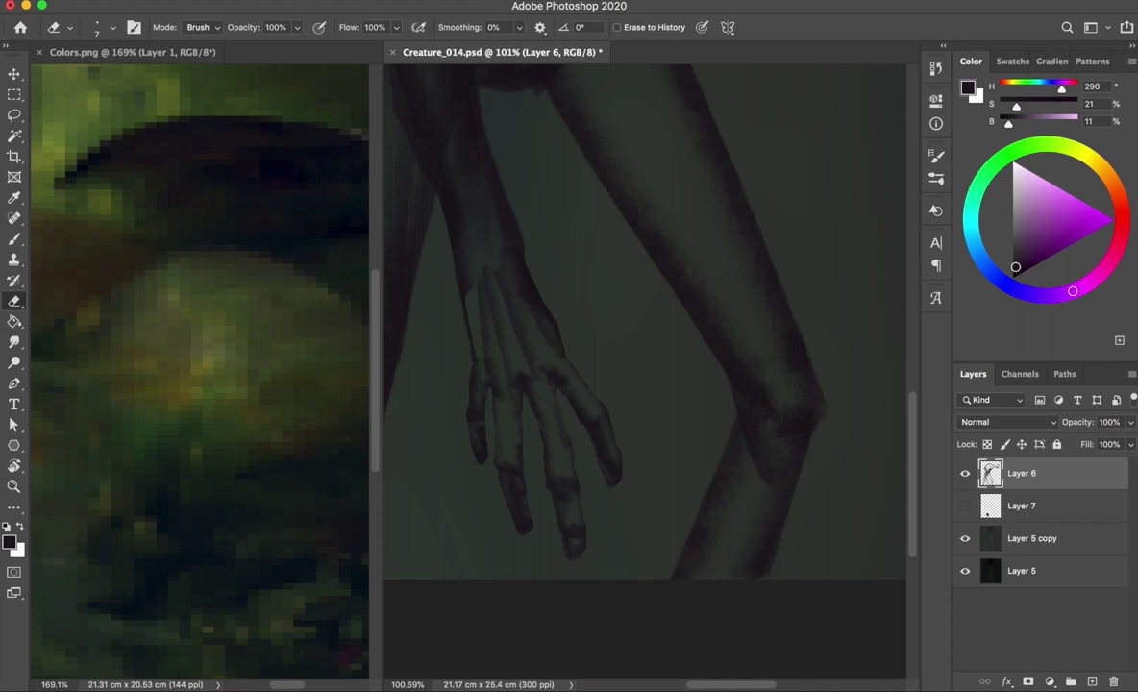
pyautogui.press('b')
pyautogui.rightClick(528, 452)
pyautogui.press('Return')
pyautogui.press('e')
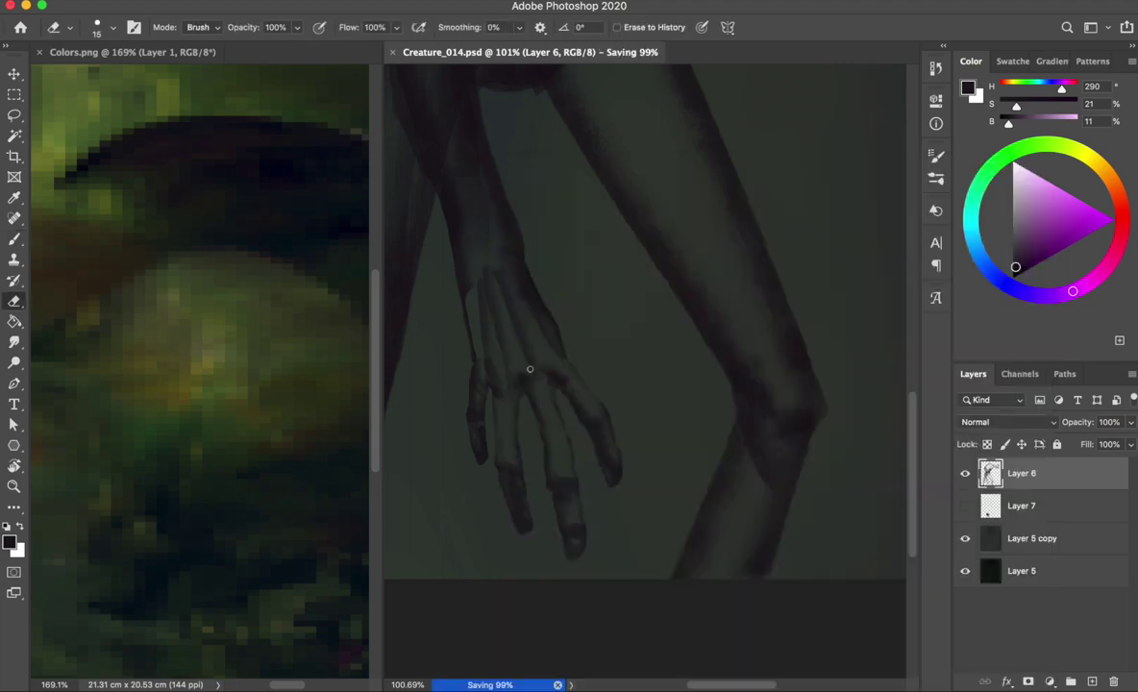
pyautogui.press('b')
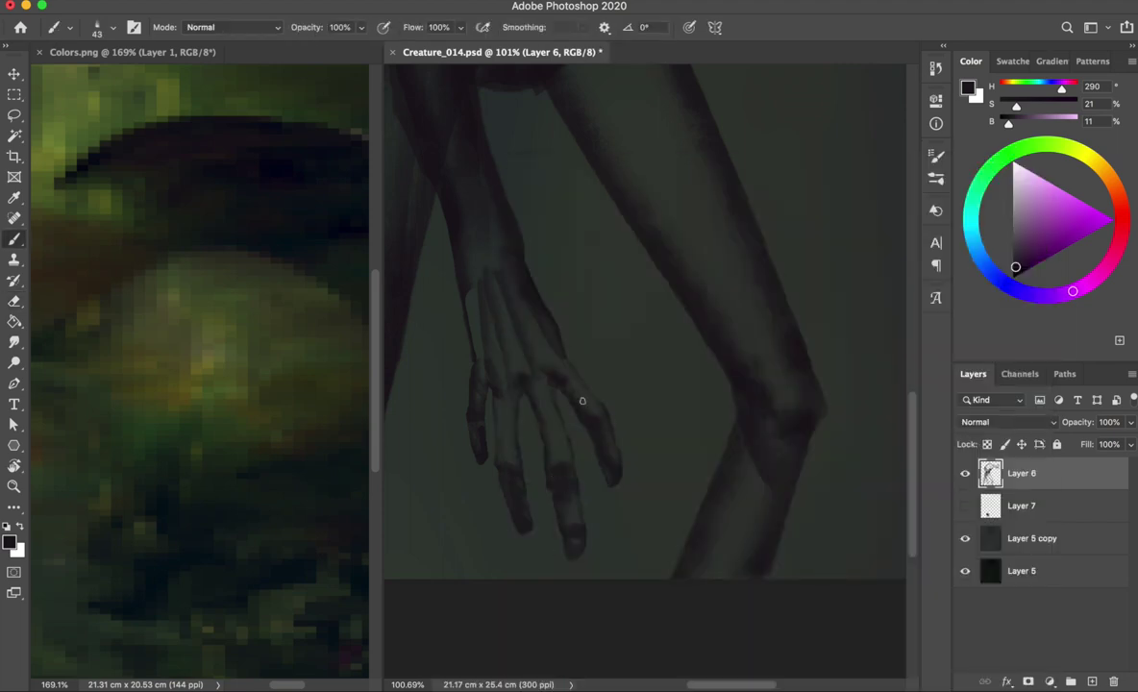
pyautogui.press('e')
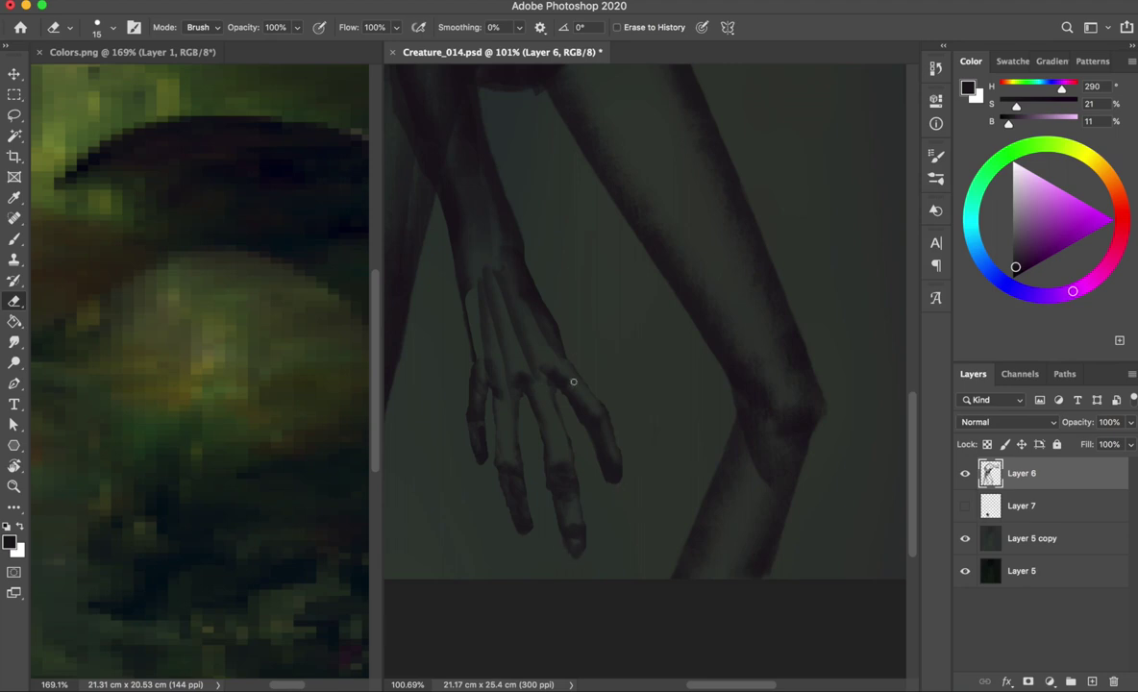
pyautogui.press('b')
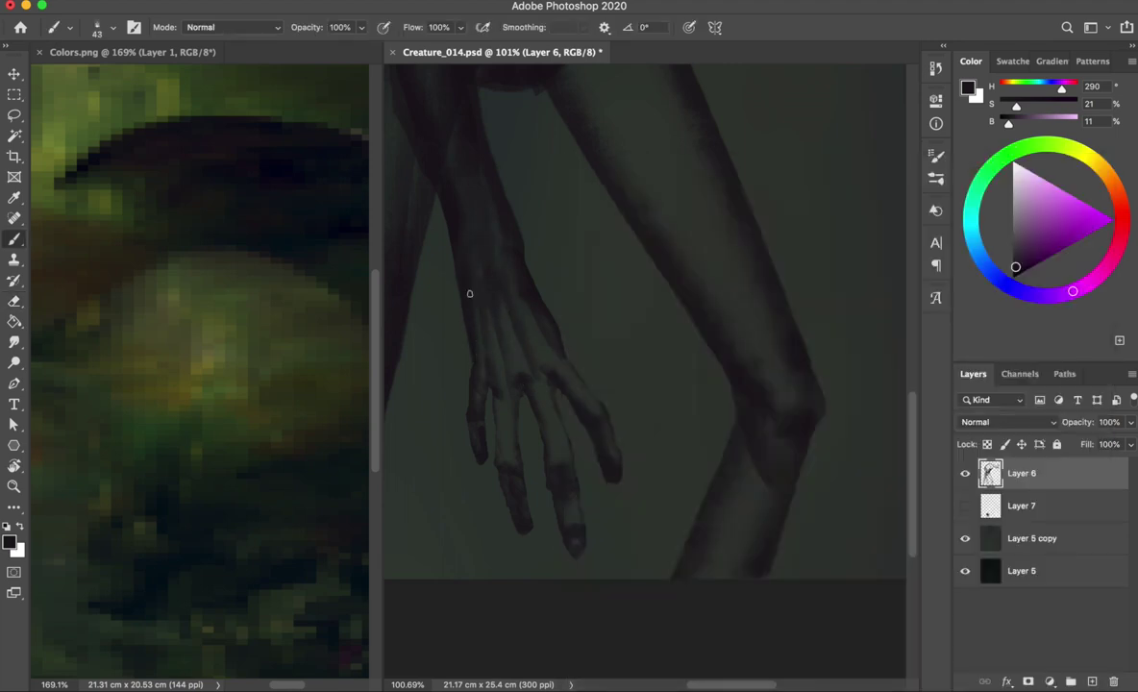
pyautogui.press('e')
pyautogui.rightClick(506, 427)
pyautogui.press('Escape')
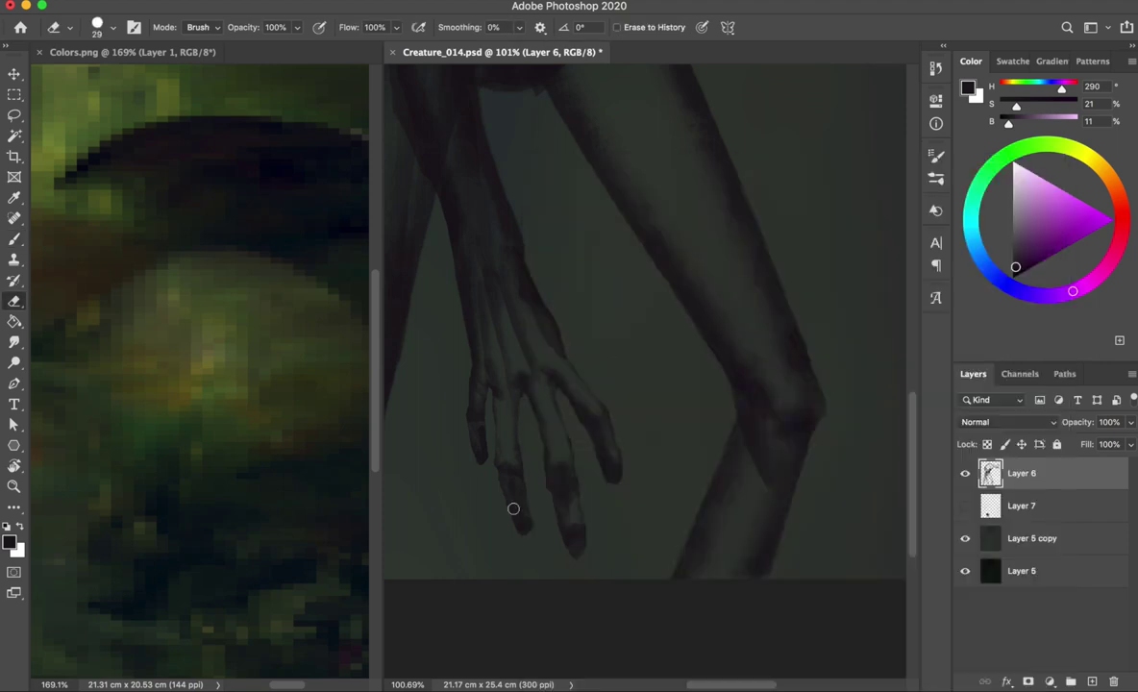
# - Keep refining the finger edges, enlarging the eraser to size 53
pyautogui.press('b')
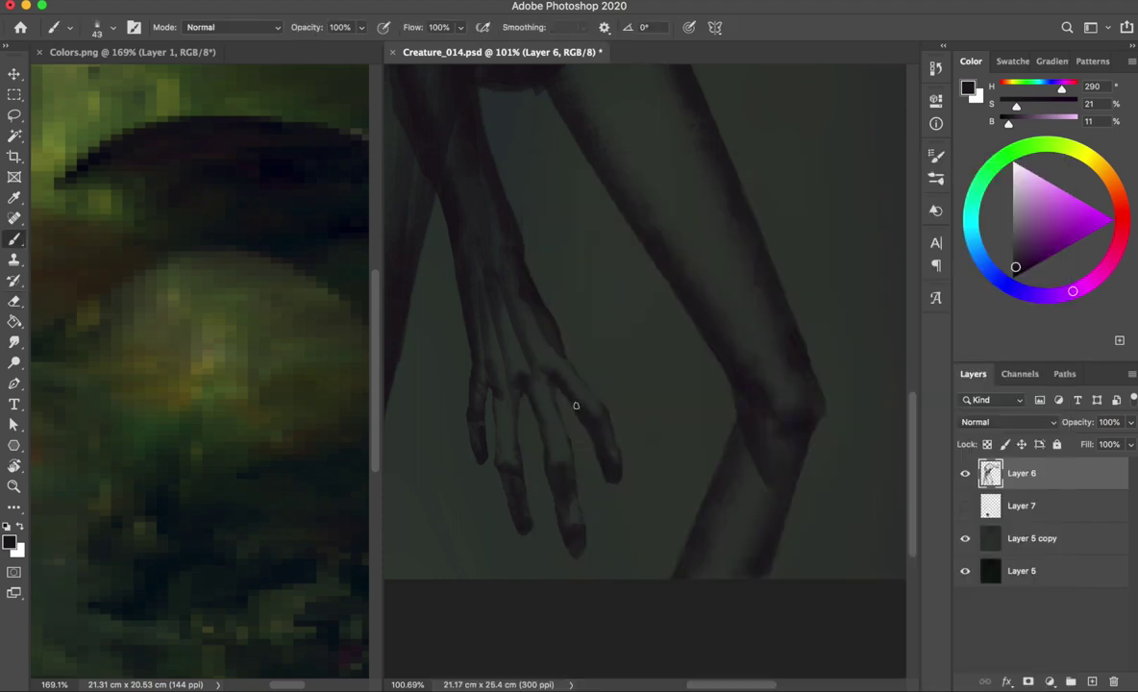
pyautogui.press('e')
pyautogui.press('b')
pyautogui.press('e')
pyautogui.rightClick(493, 376)
pyautogui.moveTo(493, 376); pyautogui.dragTo(502, 368)
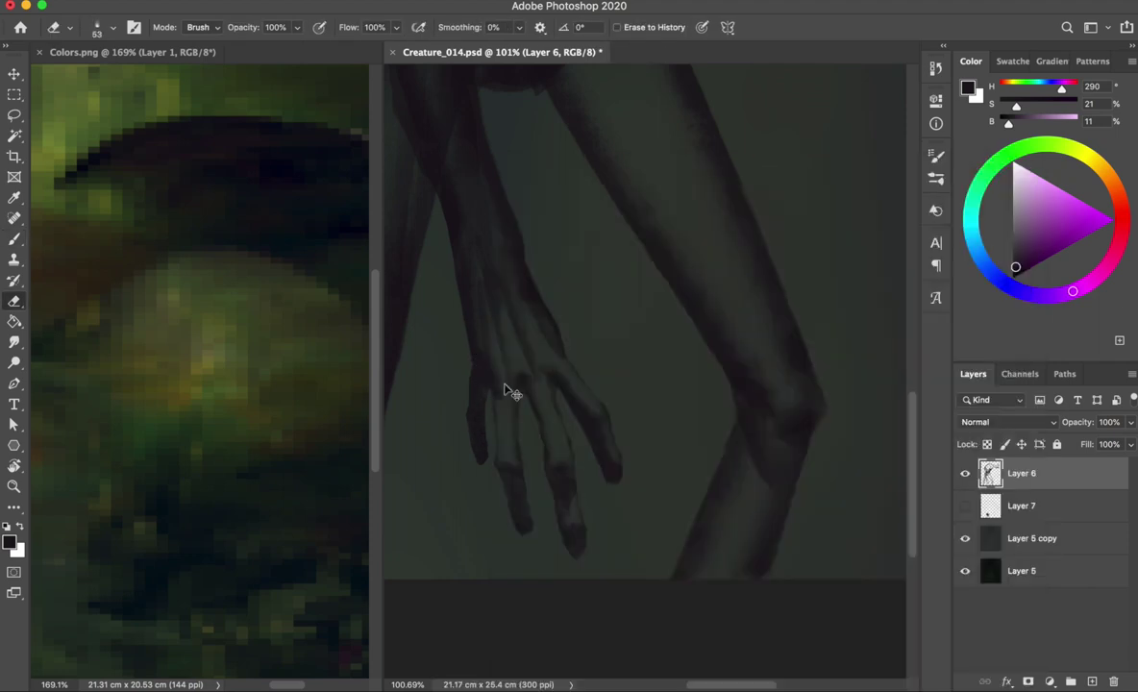
pyautogui.press('b')
pyautogui.press('e')
# - Freehand-select part of the hand, zoom to check it, then deselect
pyautogui.scroll(-3, 519, 310)
pyautogui.scroll(5, 459, 201)
pyautogui.press('l')
pyautogui.moveTo(521, 260); pyautogui.dragTo(574, 293)
pyautogui.scroll(-3, 546, 252)
pyautogui.scroll(2, 546, 252)
pyautogui.scroll(-3, 546, 252)
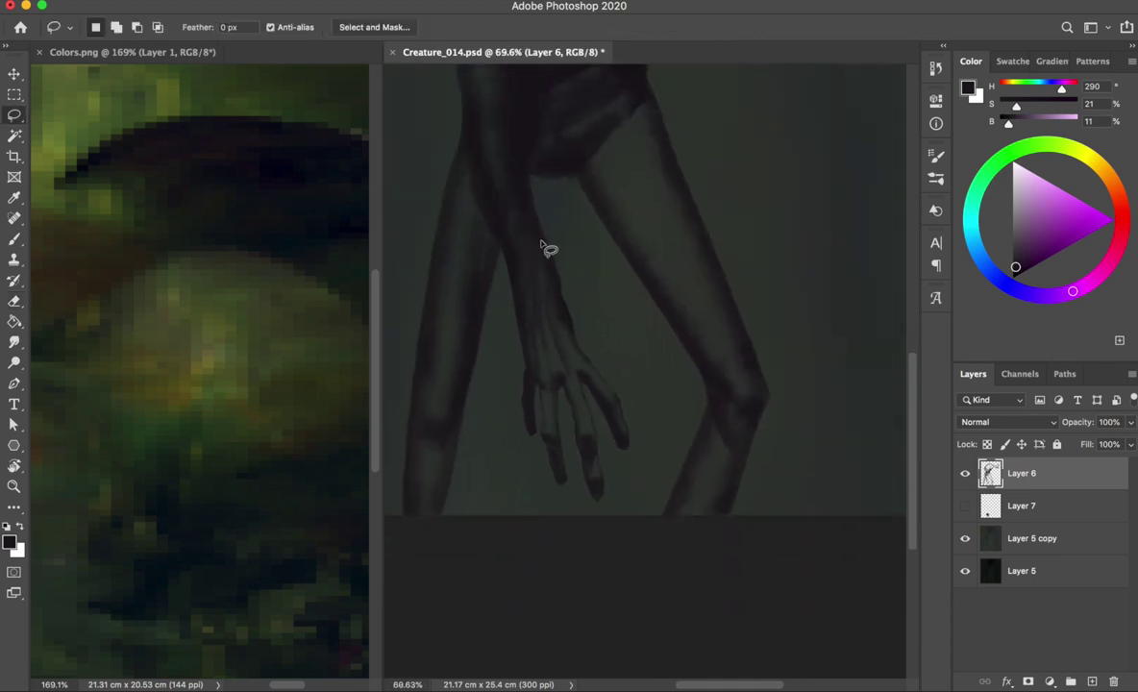
pyautogui.scroll(-2, 546, 252)
pyautogui.hotkey('ctrl', 'd')
# - Try painting trial dark staff strokes at the right of the canvas, then undo them
pyautogui.press('e')
pyautogui.press('b')
pyautogui.rightClick(596, 163)
pyautogui.press('Escape')
pyautogui.moveTo(824, 85); pyautogui.dragTo(826, 140)
pyautogui.moveTo(835, 183); pyautogui.dragTo(775, 634)
pyautogui.hotkey('ctrl', 'z')
pyautogui.hotkey('ctrl', 'z')
pyautogui.moveTo(833, 90); pyautogui.dragTo(796, 658)
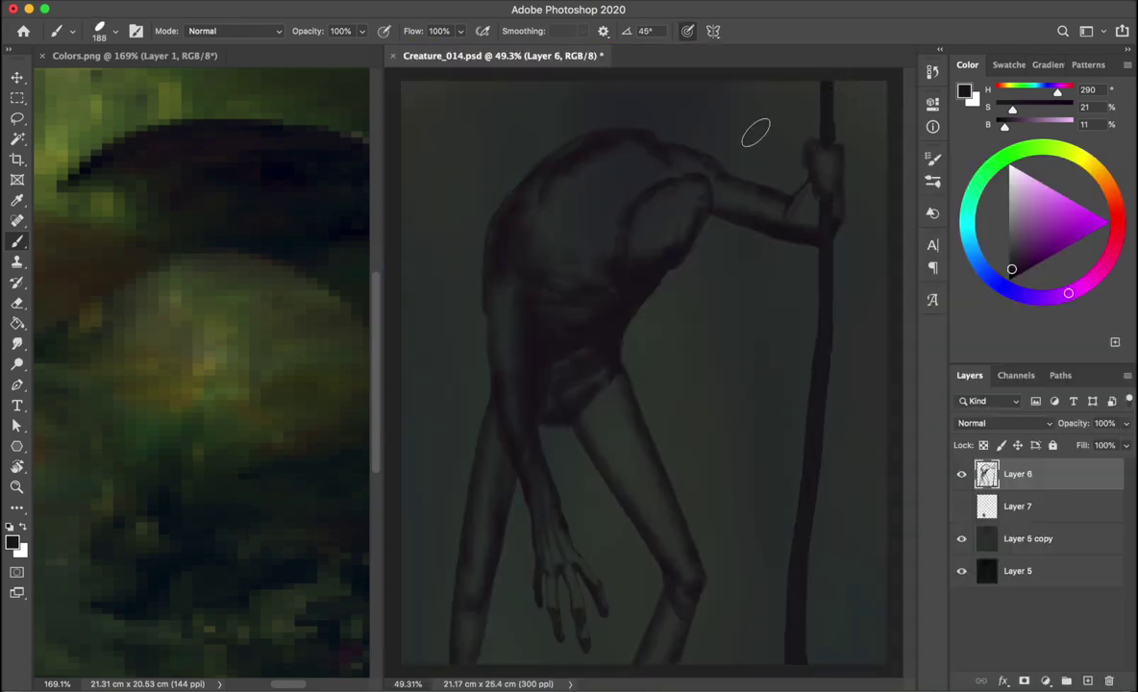
pyautogui.hotkey('ctrl', 'z')
# - Paint a tall dark staff from top right to bottom on new Layer 8 and save
pyautogui.hotkey('ctrl', 'shift', 'alt', 'n')
pyautogui.moveTo(826, 85); pyautogui.dragTo(798, 661)
pyautogui.hotkey('ctrl', 's')
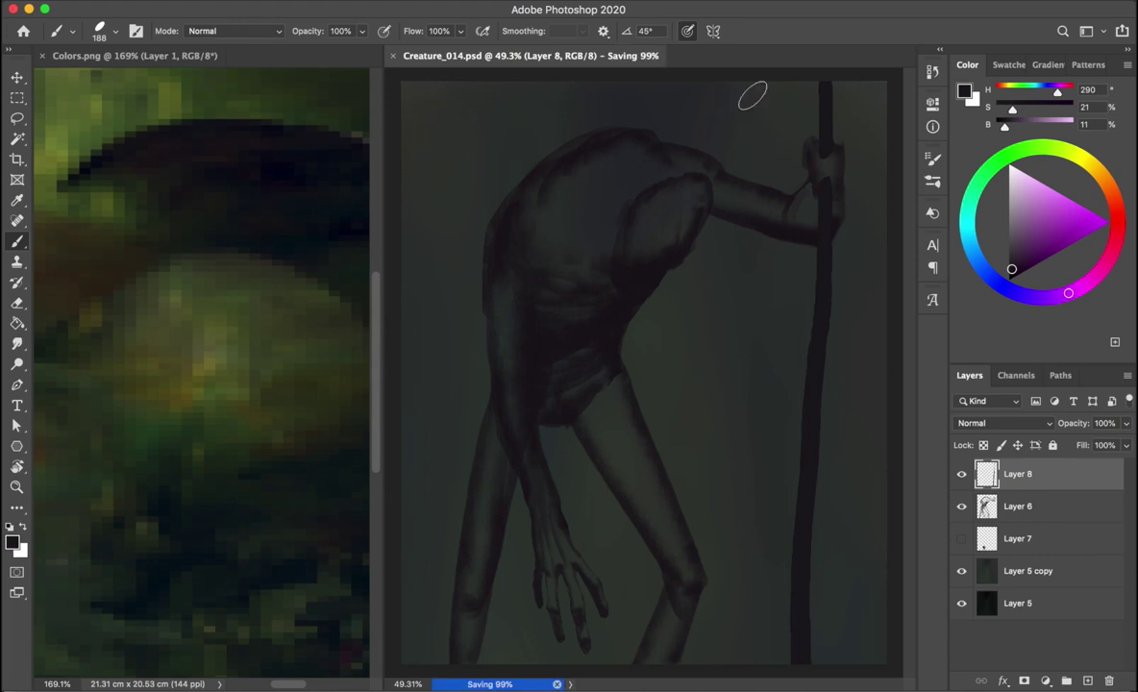
pyautogui.press('e')
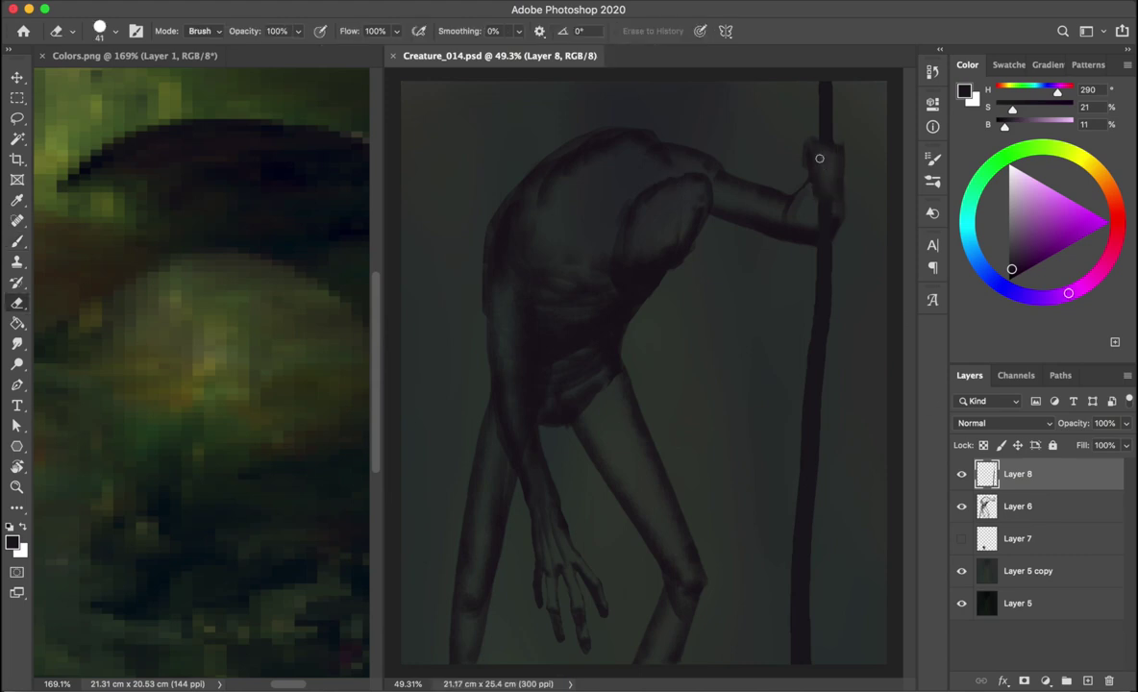
pyautogui.hotkey('ctrl', 'shift', 'h')
pyautogui.hotkey('ctrl', 'shift', 'h')
# - Try shrinking the figure and staff to about 81% and adding a scythe blade, then undo
pyautogui.keyDown('ctrl'); pyautogui.click(1018, 506); pyautogui.keyUp('ctrl')
pyautogui.hotkey('ctrl', 't')
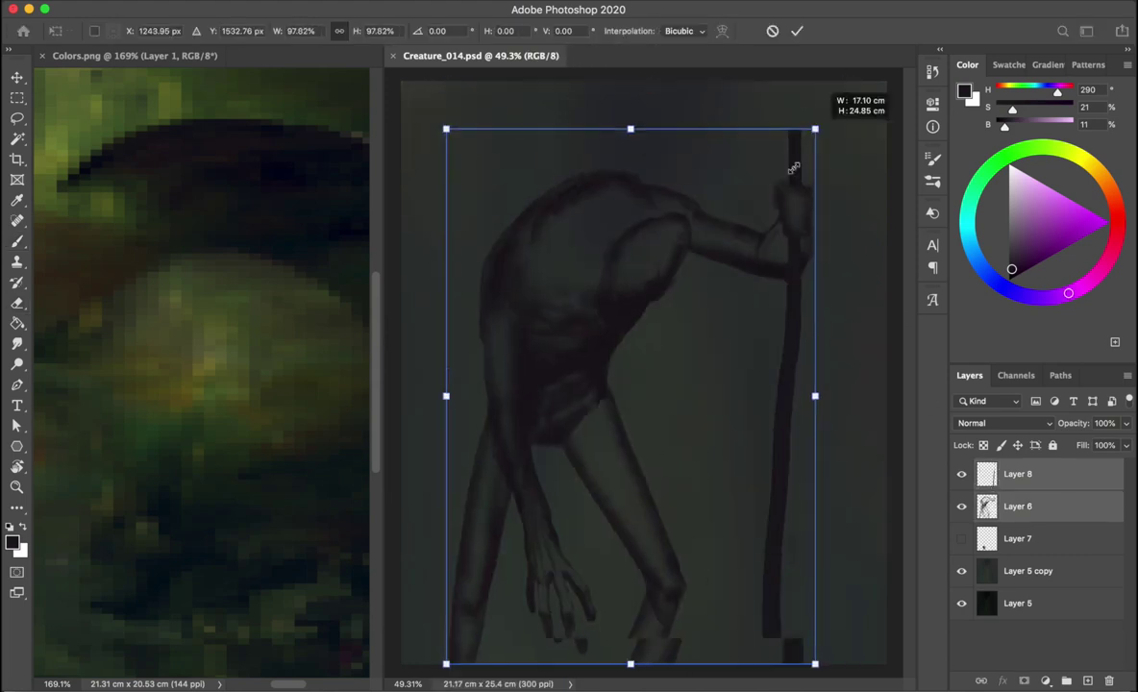
pyautogui.moveTo(813, 128); pyautogui.dragTo(772, 190)
pyautogui.press('Return')
pyautogui.press('b')
pyautogui.moveTo(756, 148); pyautogui.dragTo(753, 90)
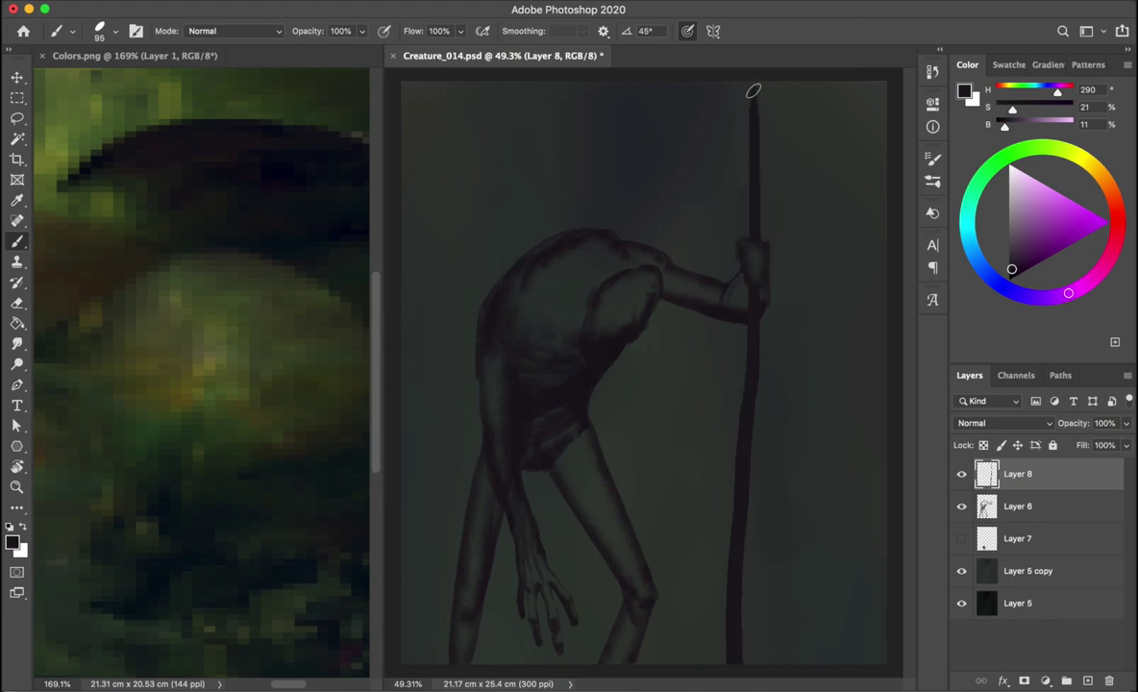
pyautogui.moveTo(758, 132)
pyautogui.mouseDown()
pyautogui.moveTo(803, 91)
pyautogui.moveTo(818, 364)
pyautogui.mouseUp()
pyautogui.moveTo(791, 161); pyautogui.dragTo(808, 213)
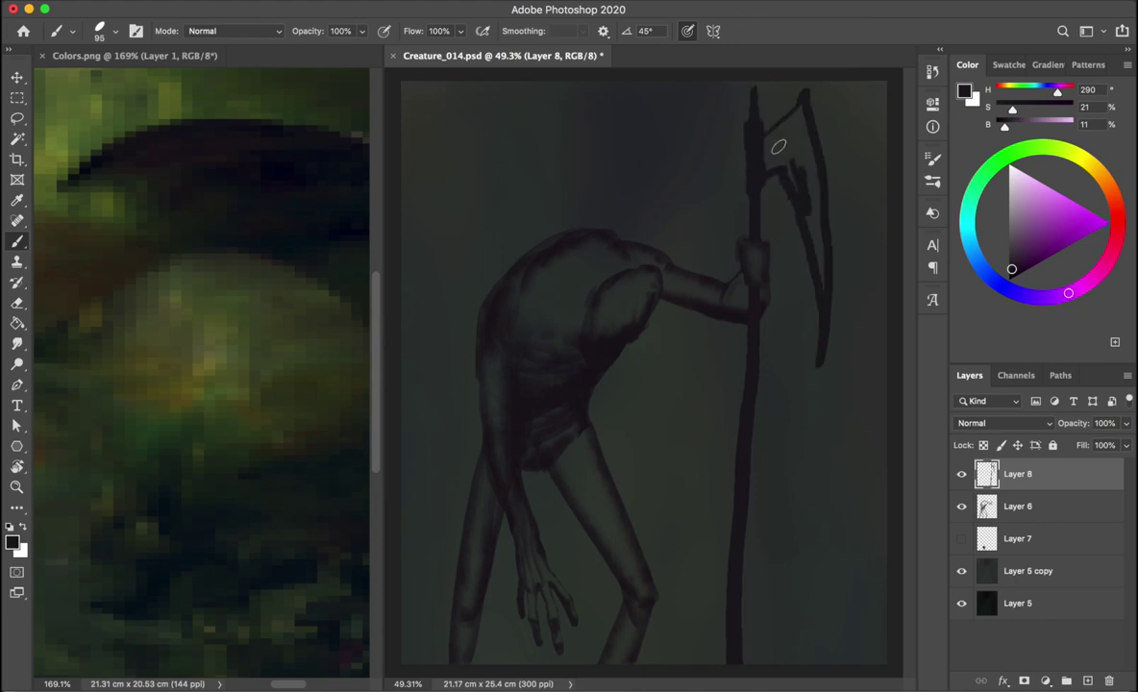
pyautogui.hotkey('ctrl', 'z')
pyautogui.hotkey('ctrl', 'z')
pyautogui.hotkey('ctrl', 'z')
# - Lasso the raised arm on Layer 6, move it up onto the staff, save, and select the creature
pyautogui.click(1018, 507)
pyautogui.press('l')
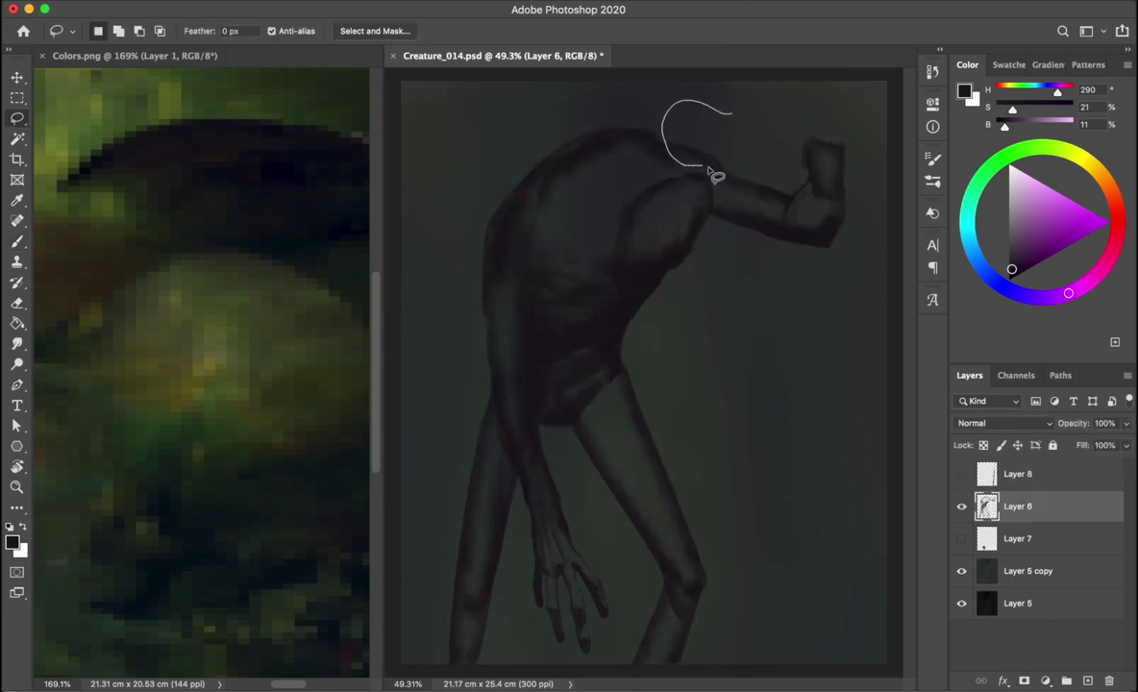
pyautogui.moveTo(673, 106); pyautogui.dragTo(663, 235)
pyautogui.press('v')
pyautogui.moveTo(769, 259); pyautogui.dragTo(741, 317)
pyautogui.rightClick(872, 305)
pyautogui.doubleClick(856, 328)
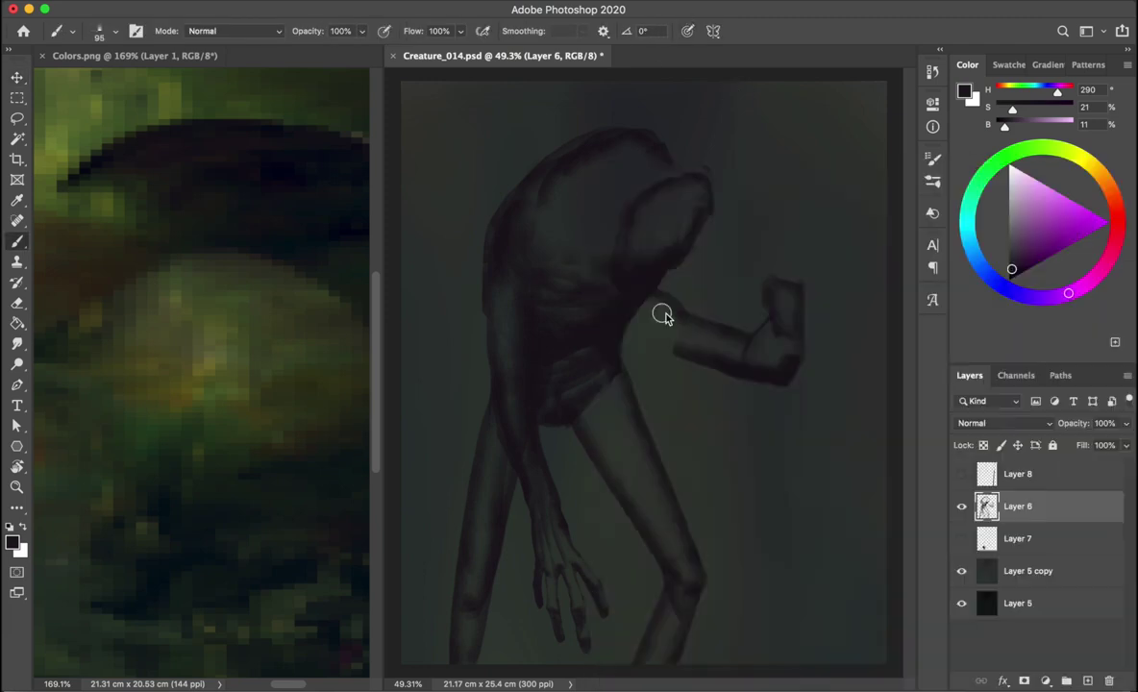
pyautogui.hotkey('ctrl', 'z')
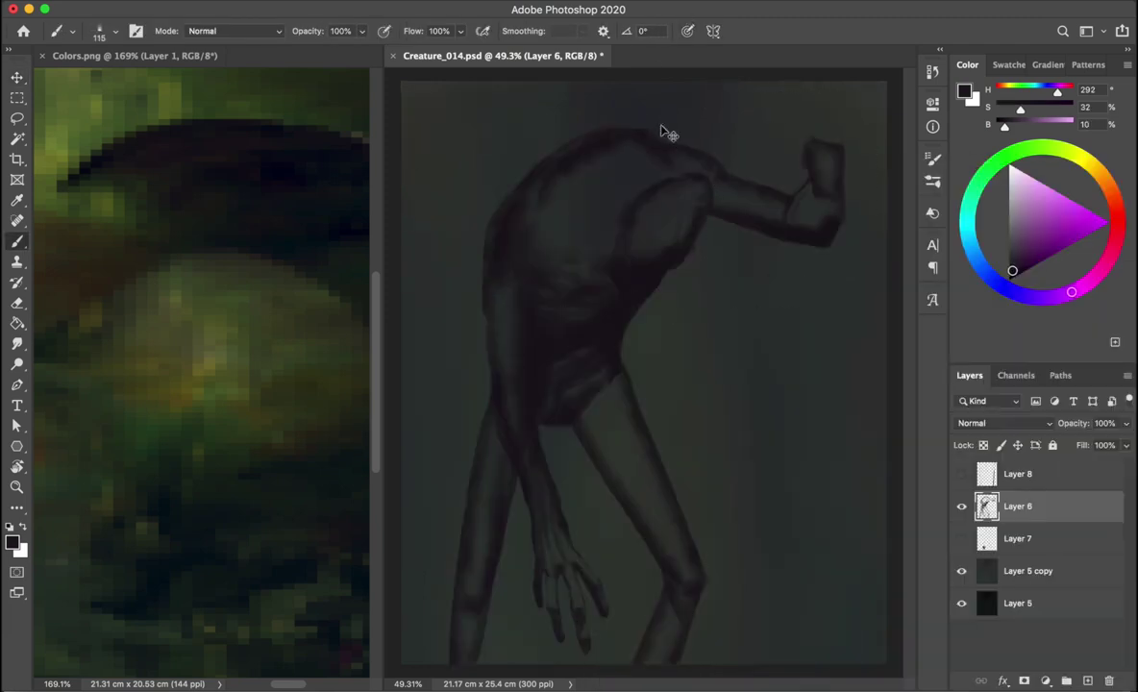
pyautogui.hotkey('ctrl', 'z')
pyautogui.hotkey('ctrl', 's')
pyautogui.press('w')
pyautogui.click(744, 491)
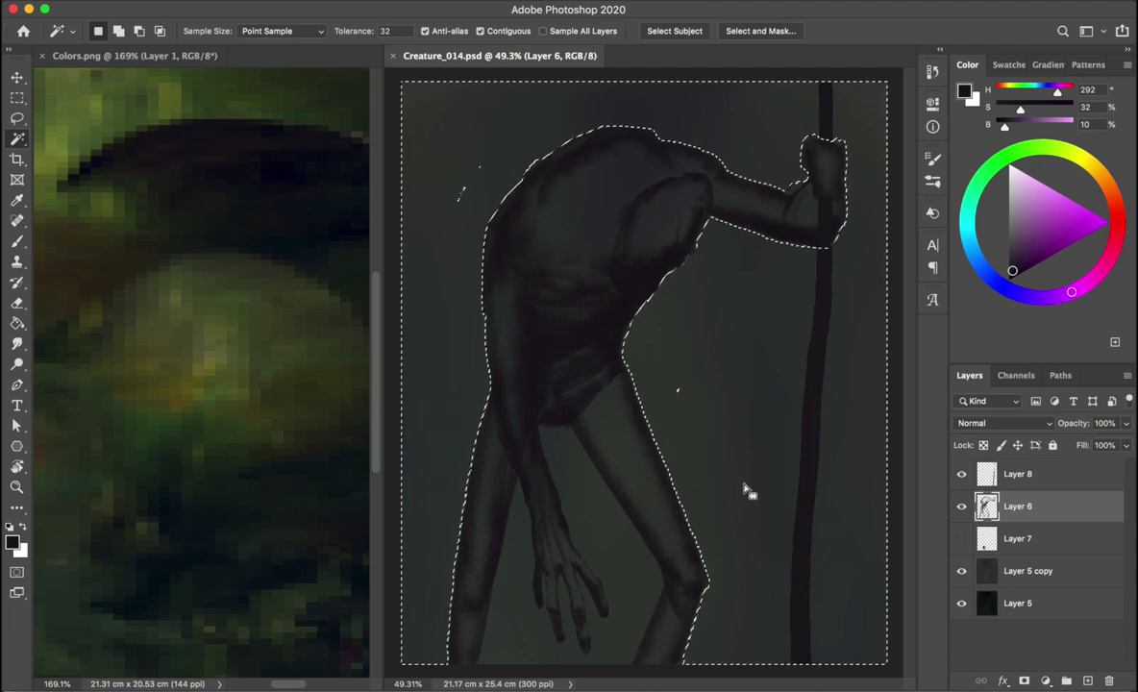
# - Fill the creature's selection as a dark grey silhouette on new Layer 9 below Layer 6
pyautogui.hotkey('ctrl', 'shift', 'i')
pyautogui.keyDown('ctrl'); pyautogui.click(1087, 680); pyautogui.keyUp('ctrl')
pyautogui.press('g')
pyautogui.keyDown('alt'); pyautogui.click(605, 281); pyautogui.keyUp('alt')
pyautogui.click(604, 281)
pyautogui.hotkey('ctrl', 'd')
pyautogui.hotkey('ctrl', 's')
# - Clip Layer 6's shading onto the Layer 9 silhouette and save
pyautogui.keyDown('alt'); pyautogui.click(961, 538); pyautogui.keyUp('alt')
pyautogui.keyDown('alt'); pyautogui.click(962, 539); pyautogui.keyUp('alt')
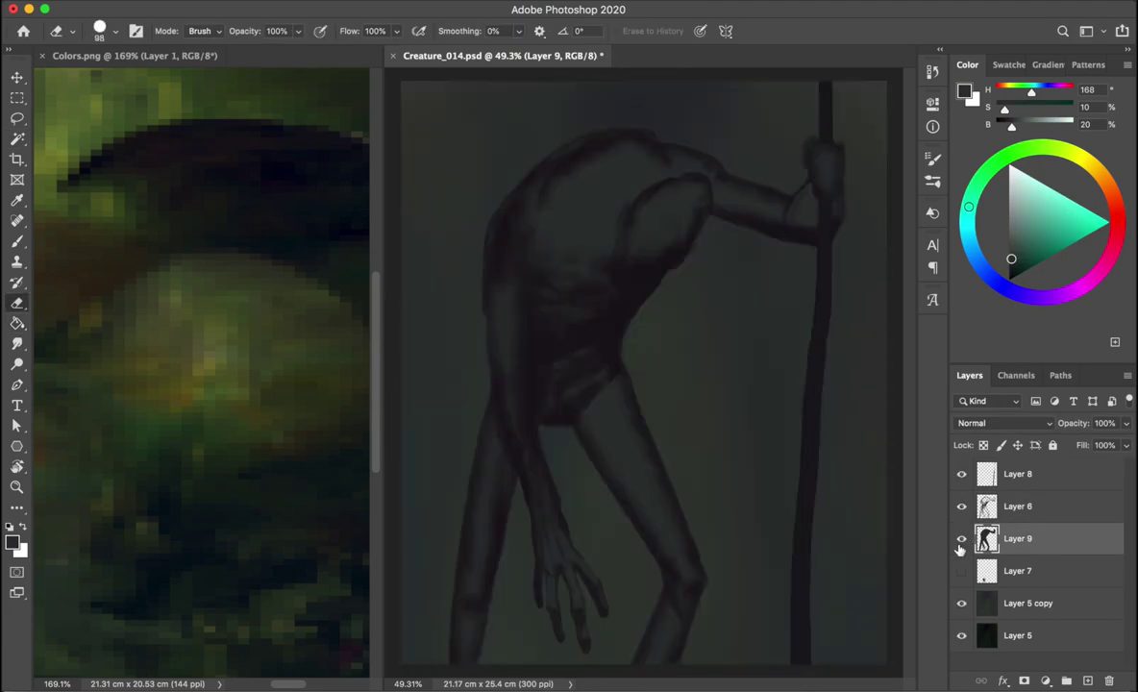
pyautogui.keyDown('alt'); pyautogui.click(966, 522); pyautogui.keyUp('alt')
pyautogui.hotkey('ctrl', 's')
# - Lighten the silhouette to white with Hue/Saturation Lightness +100, then enlarge the eraser to 29
pyautogui.press('XF86MonBrightnessUp')
pyautogui.press('b')
pyautogui.hotkey('ctrl', 'u')
pyautogui.moveTo(852, 548); pyautogui.dragTo(961, 543)
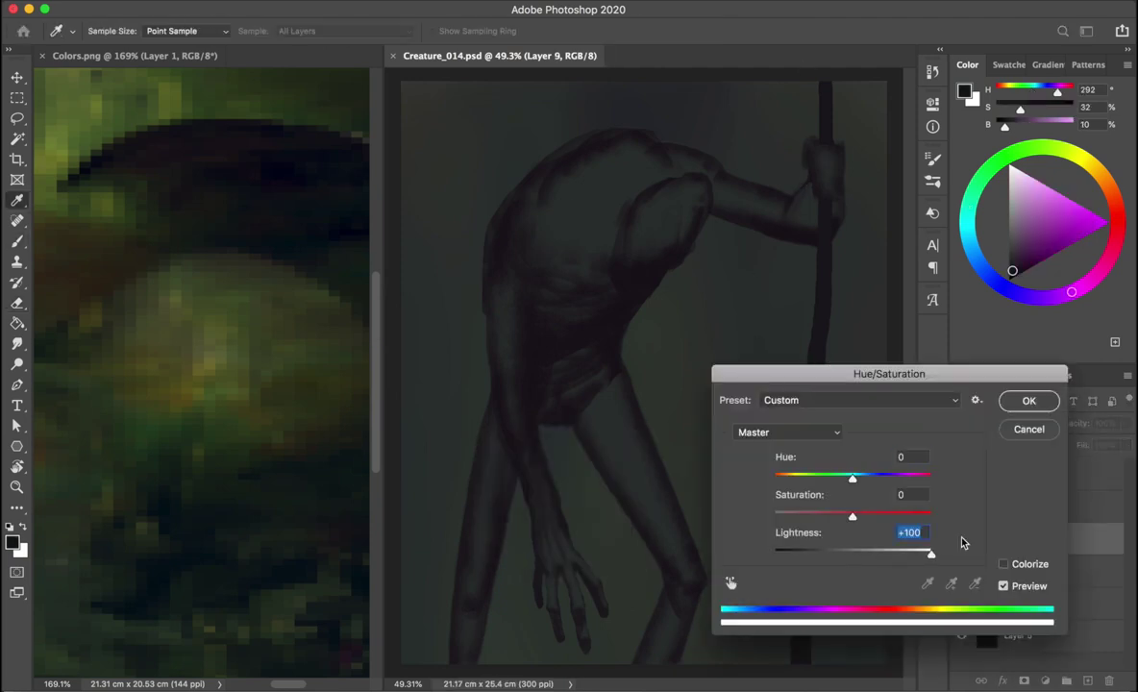
pyautogui.press('Return')
pyautogui.press('e')
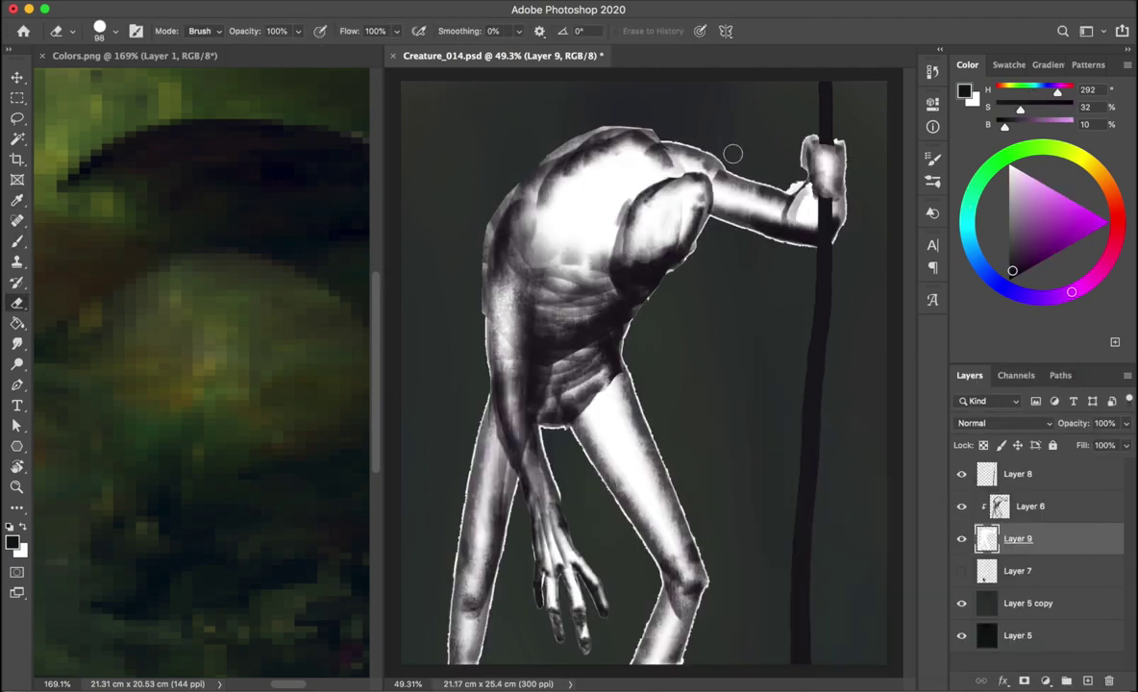
pyautogui.scroll(2, 731, 168)
pyautogui.scroll(2, 658, 374)
pyautogui.moveTo(643, 374); pyautogui.dragTo(658, 374)
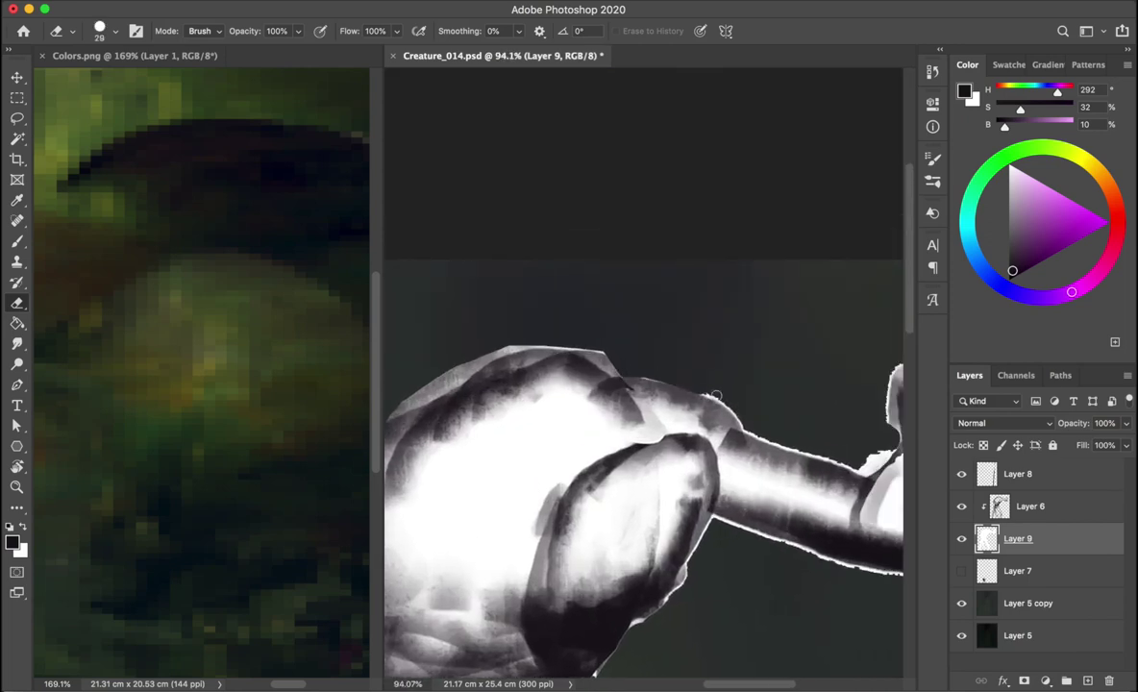
# - Erase stray white paint around the raised fist and dangling hand on Layer 9
pyautogui.hscroll(3, 743, 422)
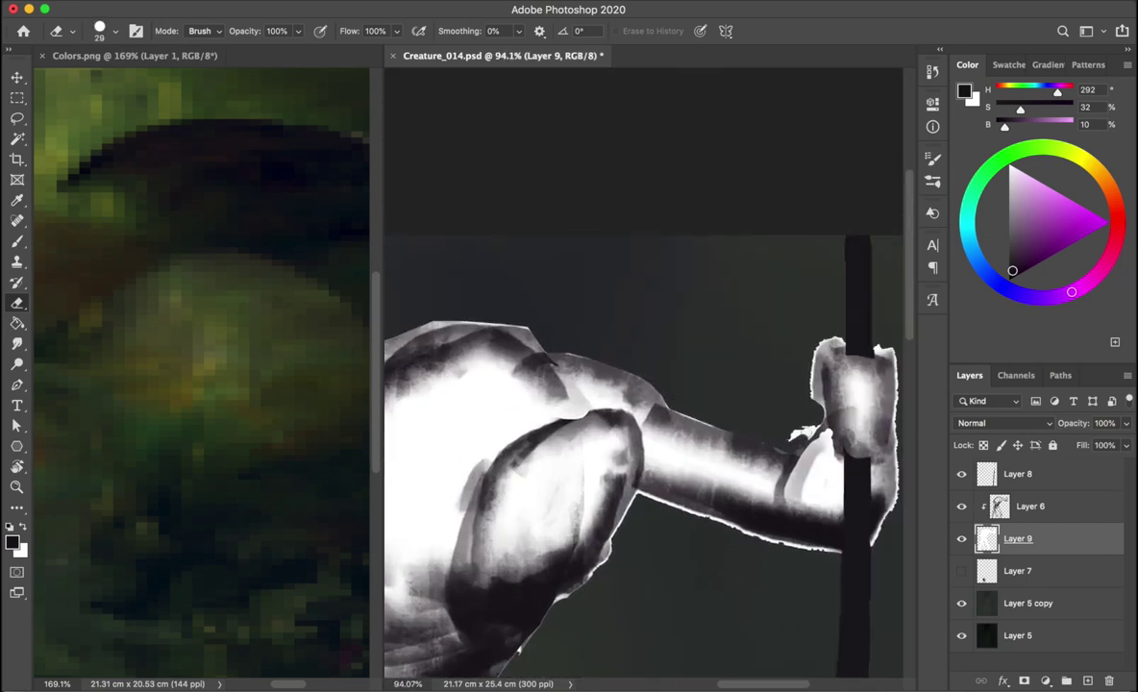
pyautogui.hscroll(3, 796, 435)
pyautogui.scroll(-1, 797, 434)
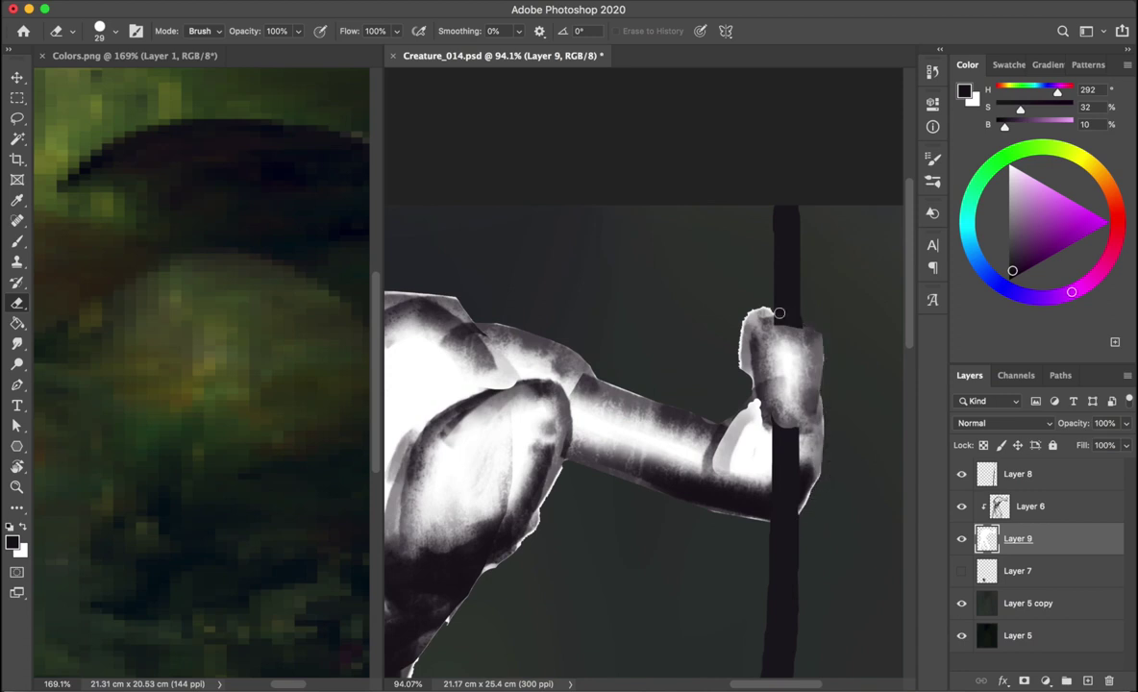
pyautogui.moveTo(779, 312); pyautogui.dragTo(735, 362)
pyautogui.press('b')
pyautogui.press('x')
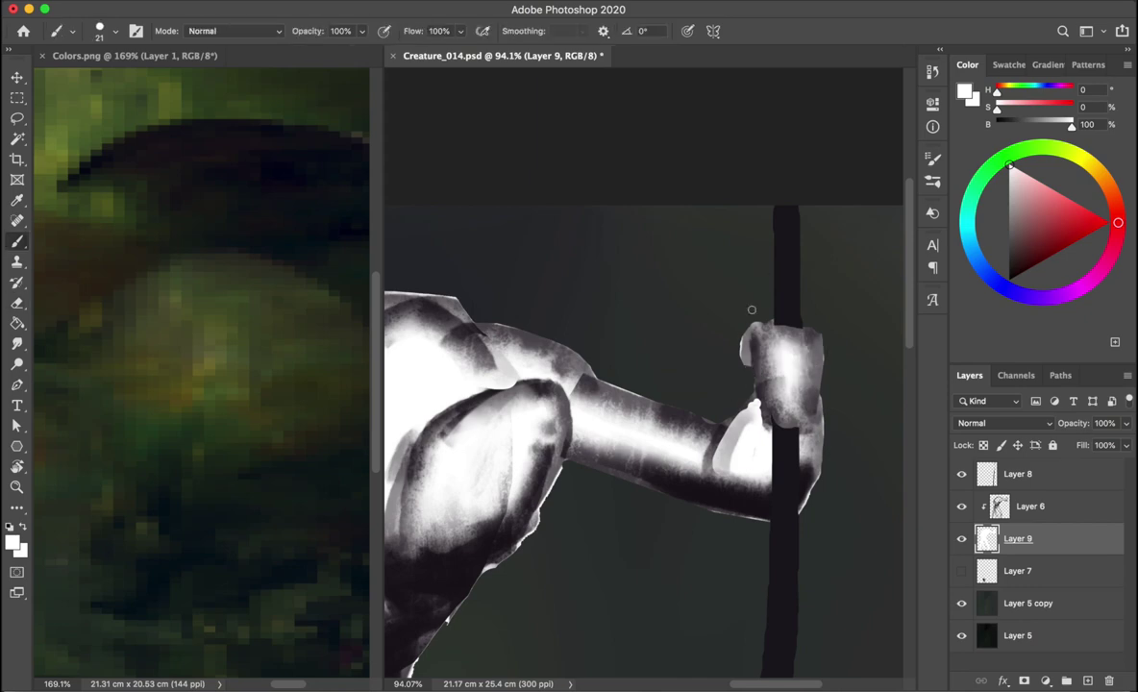
pyautogui.moveTo(558, 275); pyautogui.dragTo(865, 97)
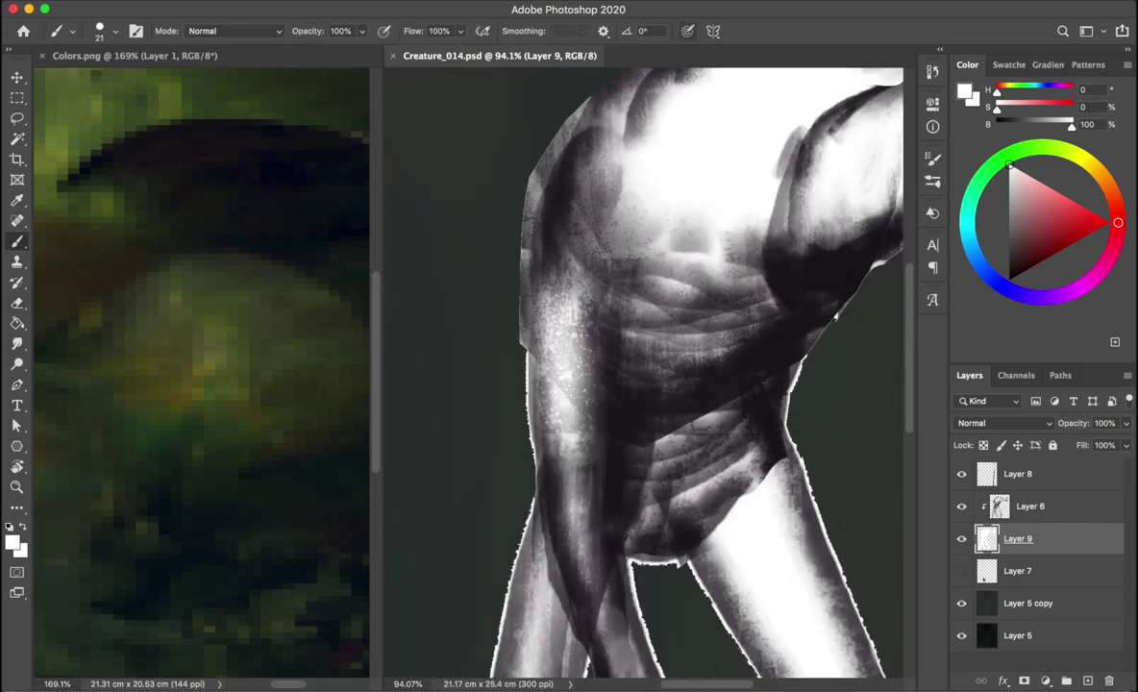
pyautogui.press('e')
pyautogui.moveTo(534, 375); pyautogui.dragTo(561, 195)
pyautogui.moveTo(577, 384); pyautogui.dragTo(604, 204)
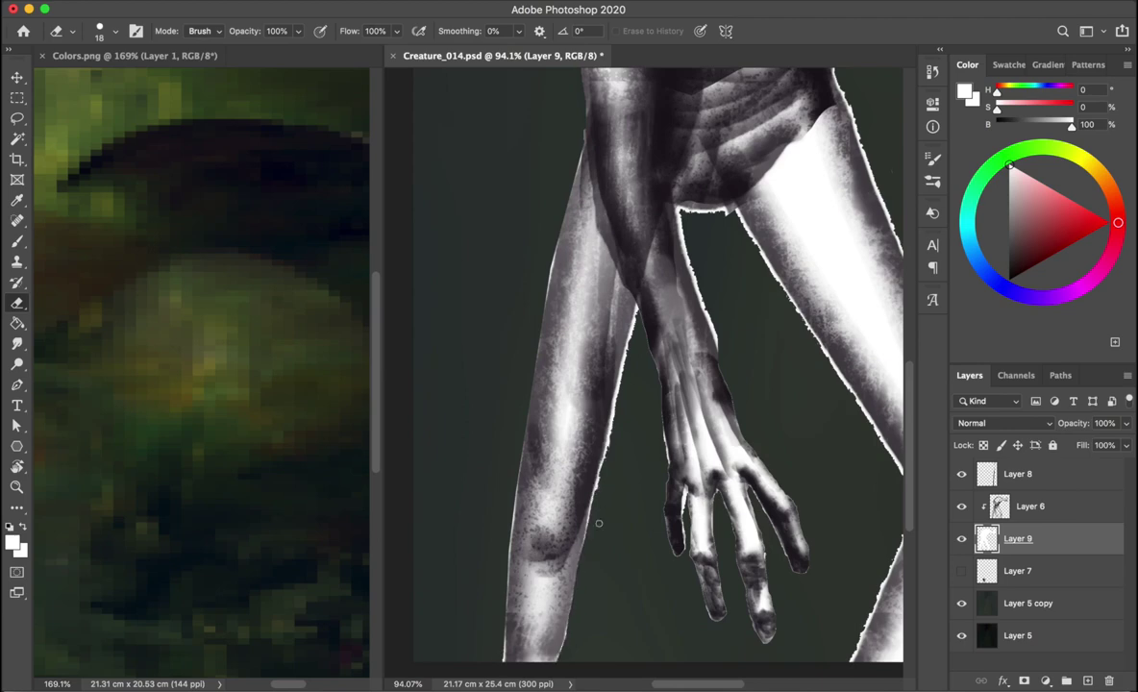
pyautogui.moveTo(596, 289); pyautogui.dragTo(520, 317)
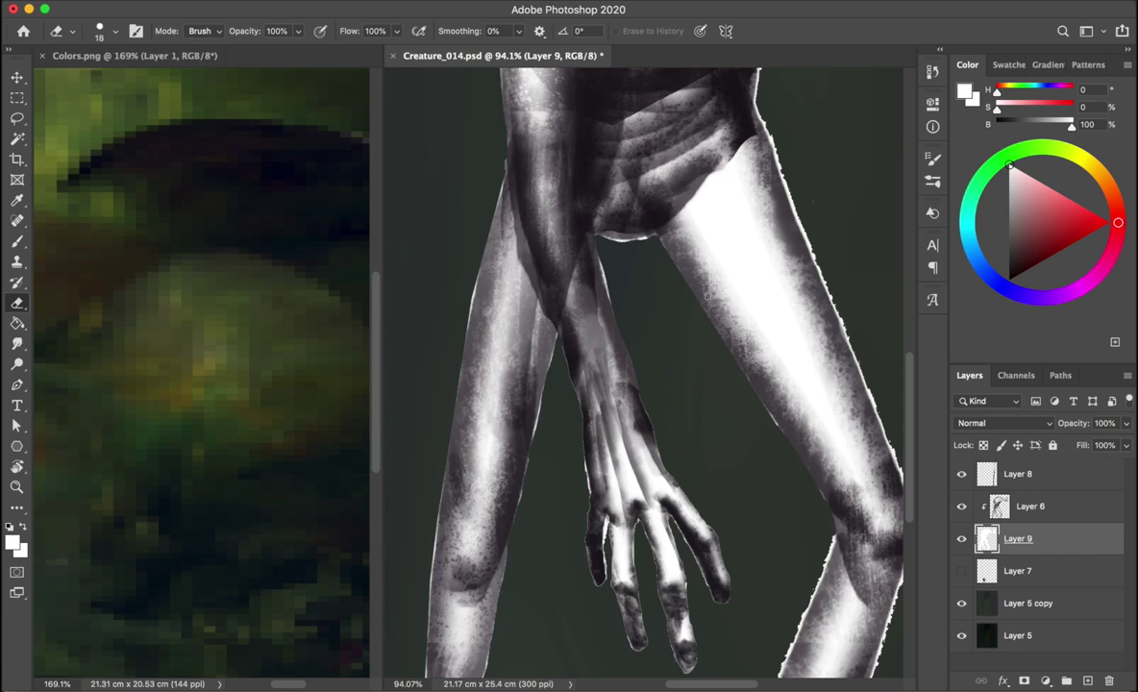
pyautogui.moveTo(831, 544); pyautogui.dragTo(744, 356)
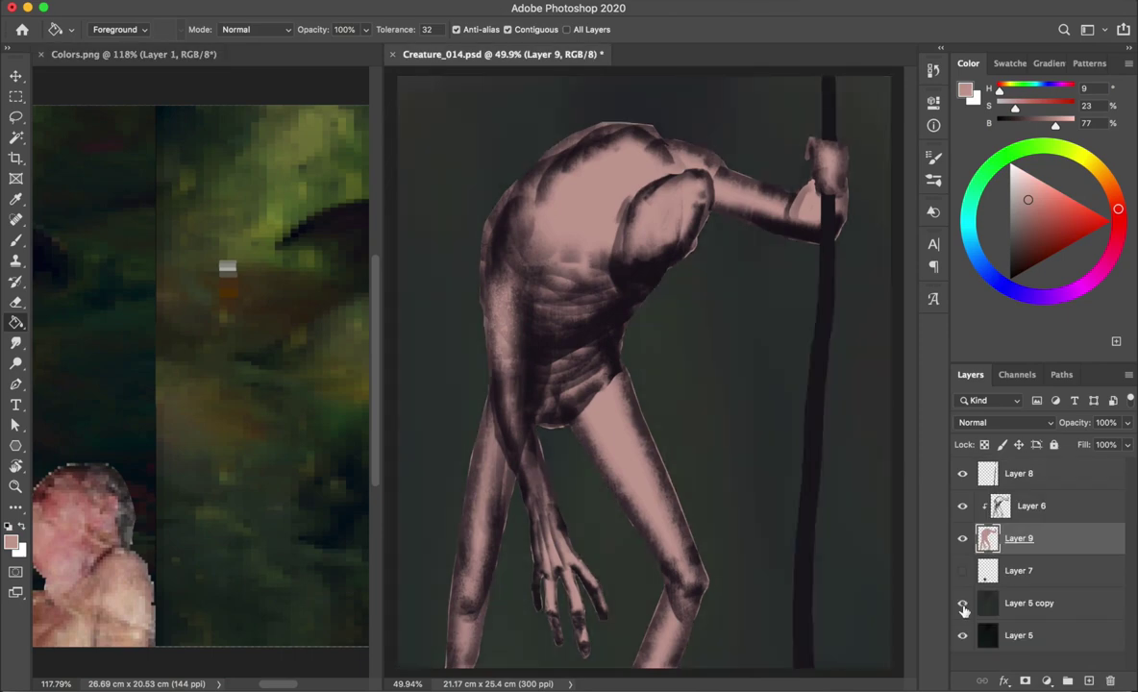
# - Recolour Layer 8 with Hue/Saturation at hue -116 and saturation +10, and save
pyautogui.click(1019, 473)
pyautogui.hotkey('ctrl', 'u')
pyautogui.moveTo(853, 476); pyautogui.dragTo(774, 478)
pyautogui.moveTo(853, 476); pyautogui.dragTo(775, 478)
pyautogui.moveTo(852, 516); pyautogui.dragTo(860, 516)
pyautogui.moveTo(775, 476); pyautogui.dragTo(795, 478)
pyautogui.press('Return')
pyautogui.hotkey('ctrl', 's')
# - Paint dark shading on the shoulder, torso's left edge, arm gap and left leg
pyautogui.press('g')
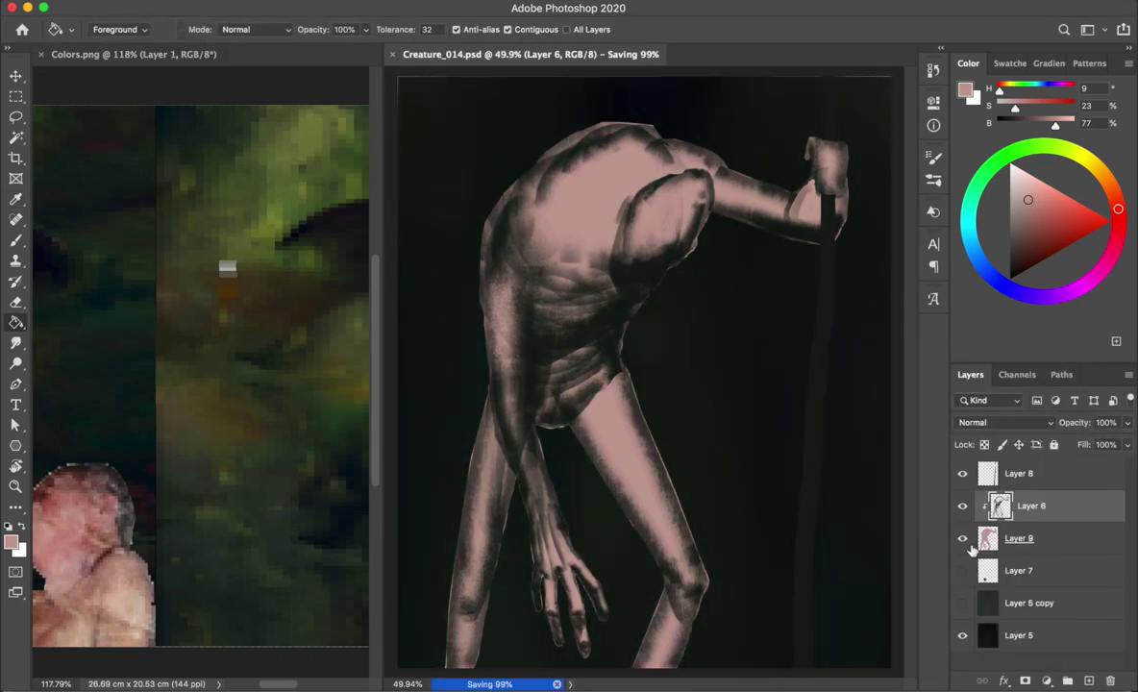
pyautogui.hscroll(3, 194, 396)
pyautogui.press('b')
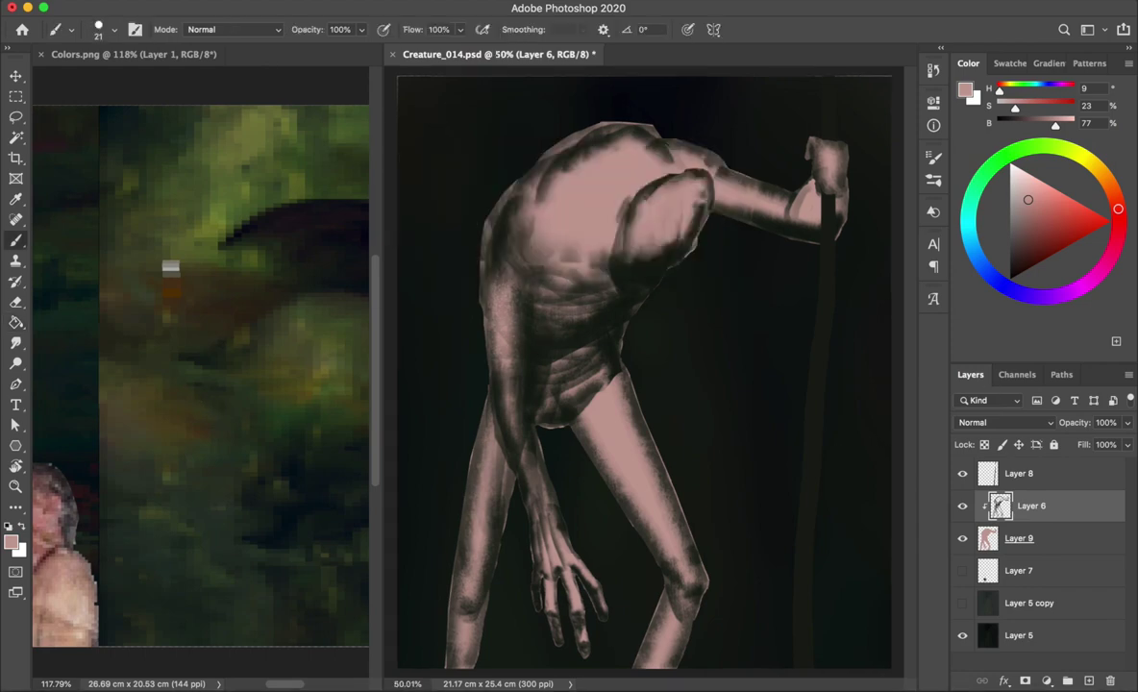
pyautogui.keyDown('alt'); pyautogui.click(731, 289); pyautogui.keyUp('alt')
pyautogui.moveTo(625, 221); pyautogui.dragTo(717, 258)
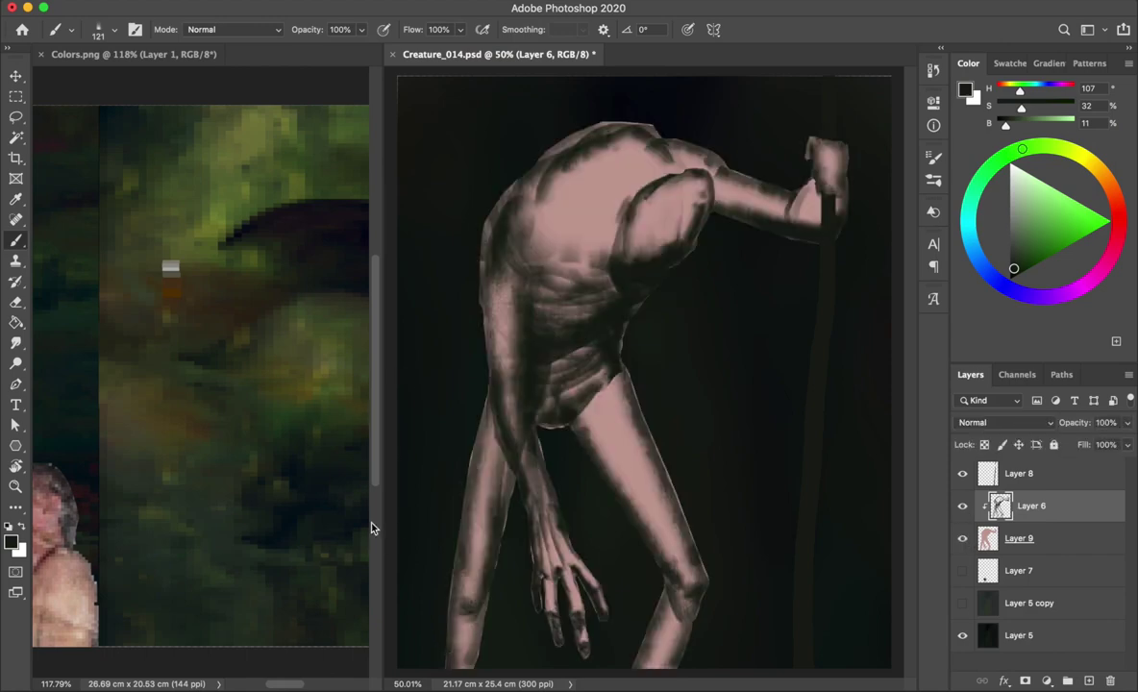
pyautogui.moveTo(506, 416); pyautogui.dragTo(494, 334)
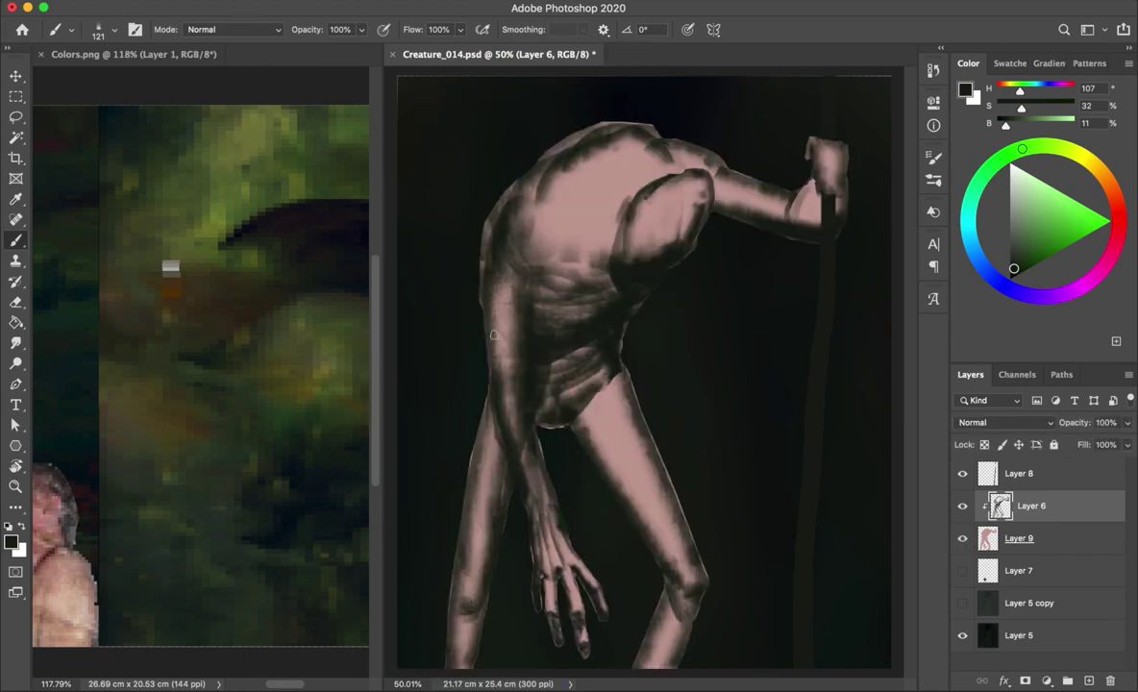
pyautogui.press('e')
pyautogui.moveTo(501, 406)
pyautogui.mouseDown()
pyautogui.moveTo(485, 461)
pyautogui.moveTo(512, 389)
pyautogui.mouseUp()
pyautogui.press('b')
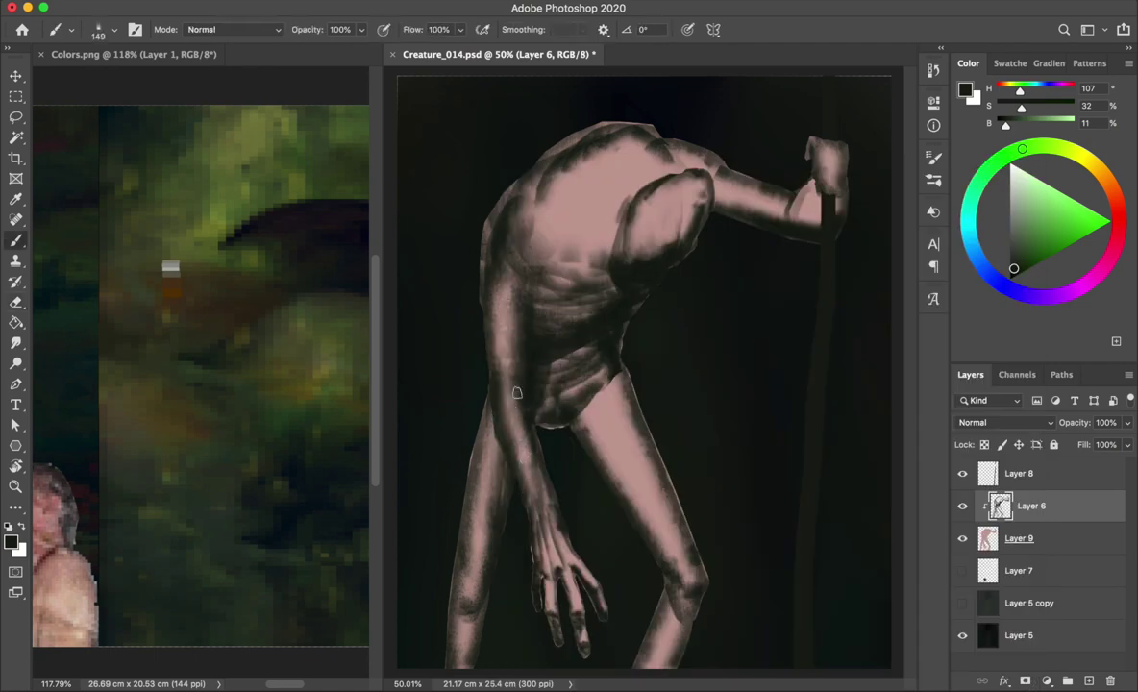
pyautogui.moveTo(538, 415)
pyautogui.mouseDown()
pyautogui.moveTo(505, 366)
pyautogui.moveTo(462, 451)
pyautogui.mouseUp()
# - Sample a darker shading colour and soften the thigh by erasing some shading
pyautogui.keyDown('alt'); pyautogui.click(505, 462); pyautogui.keyUp('alt')
pyautogui.moveTo(495, 589); pyautogui.dragTo(529, 590)
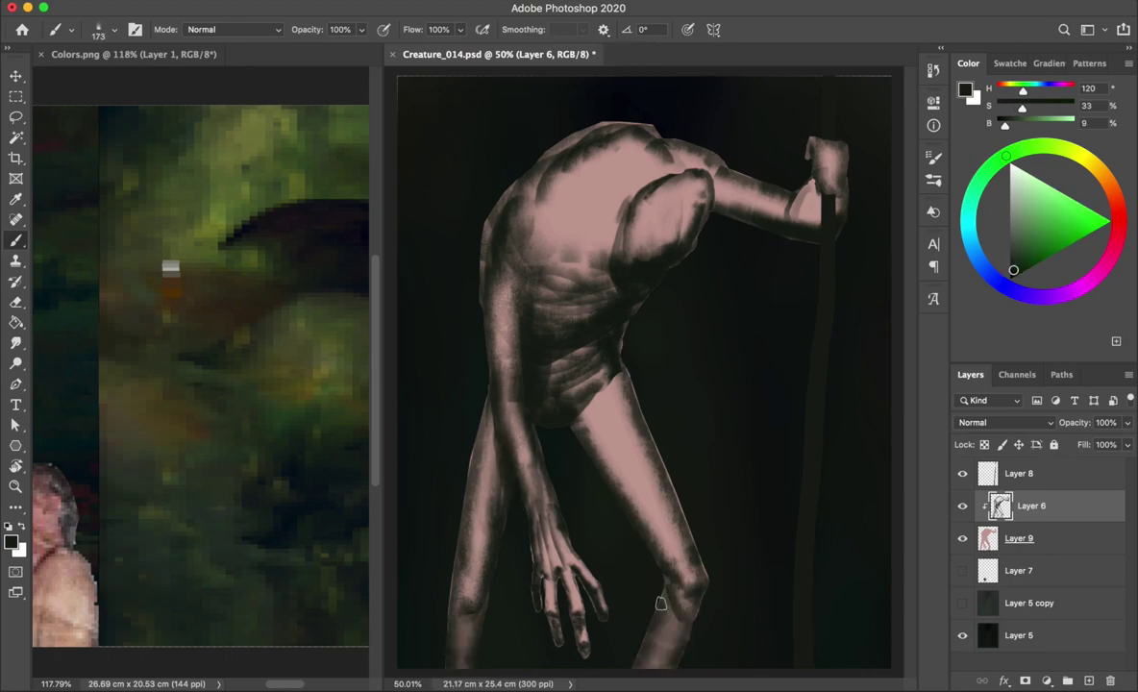
pyautogui.press('[')
pyautogui.press('[')
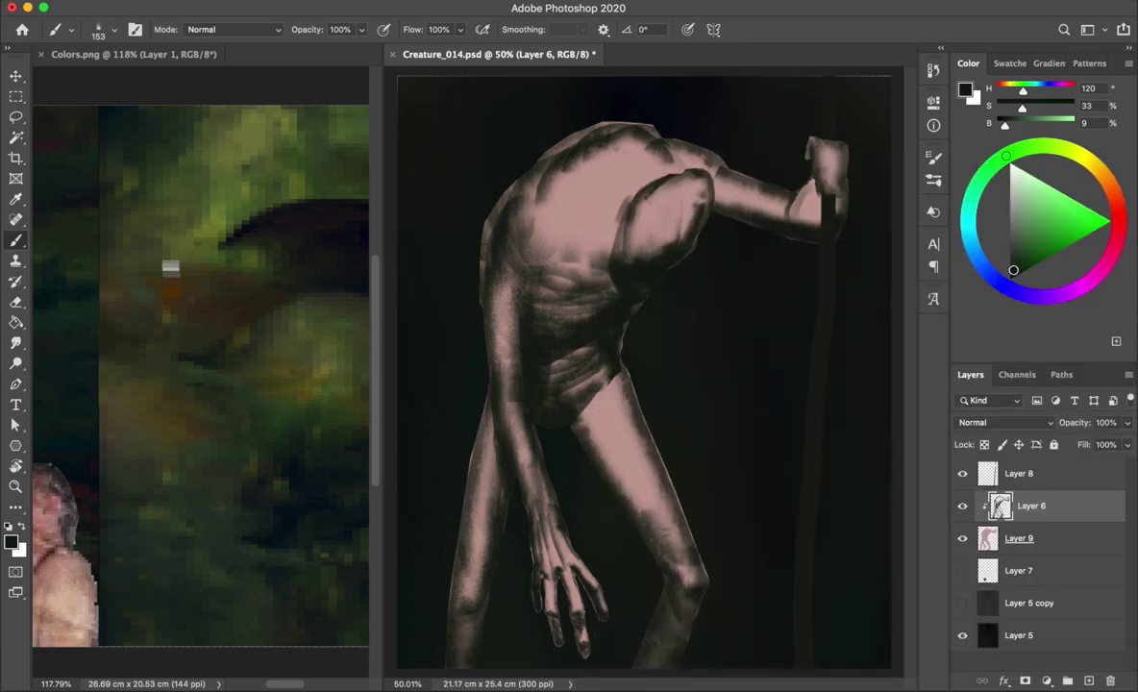
pyautogui.press('e')
pyautogui.moveTo(577, 404)
pyautogui.mouseDown()
pyautogui.moveTo(620, 486)
pyautogui.moveTo(581, 337)
pyautogui.moveTo(634, 500)
pyautogui.mouseUp()
pyautogui.press('b')
pyautogui.press('e')
pyautogui.press('b')
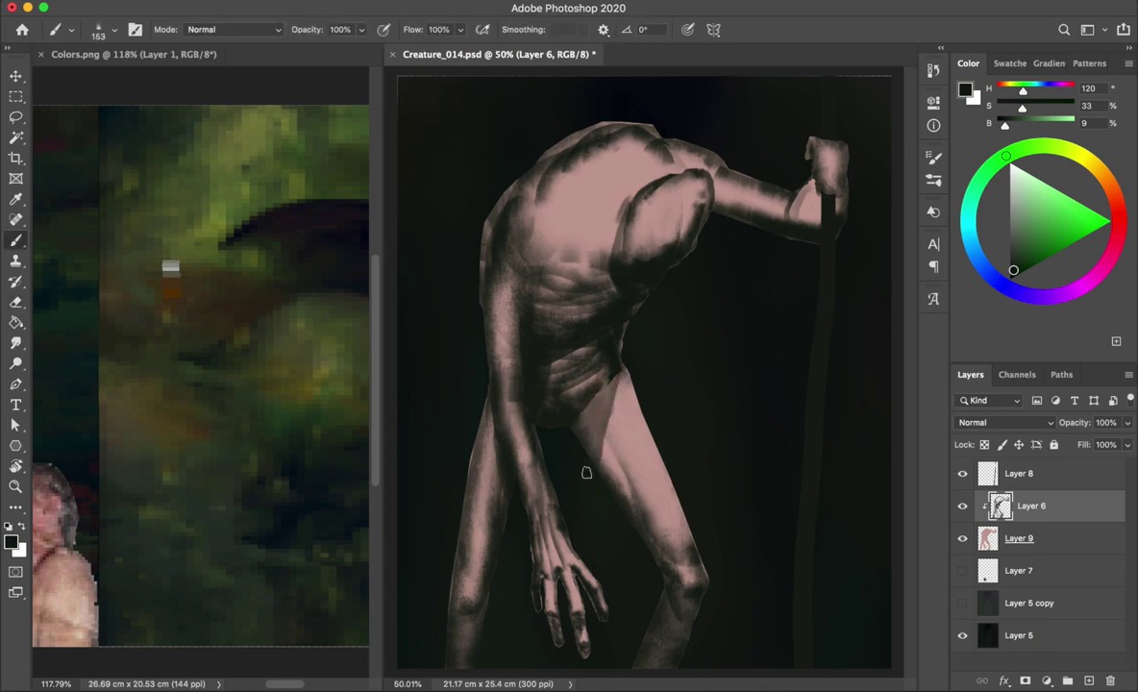
pyautogui.press('[')
pyautogui.press('[')
pyautogui.press('[')
pyautogui.press('e')
pyautogui.moveTo(610, 461); pyautogui.dragTo(639, 524)
pyautogui.press('b')
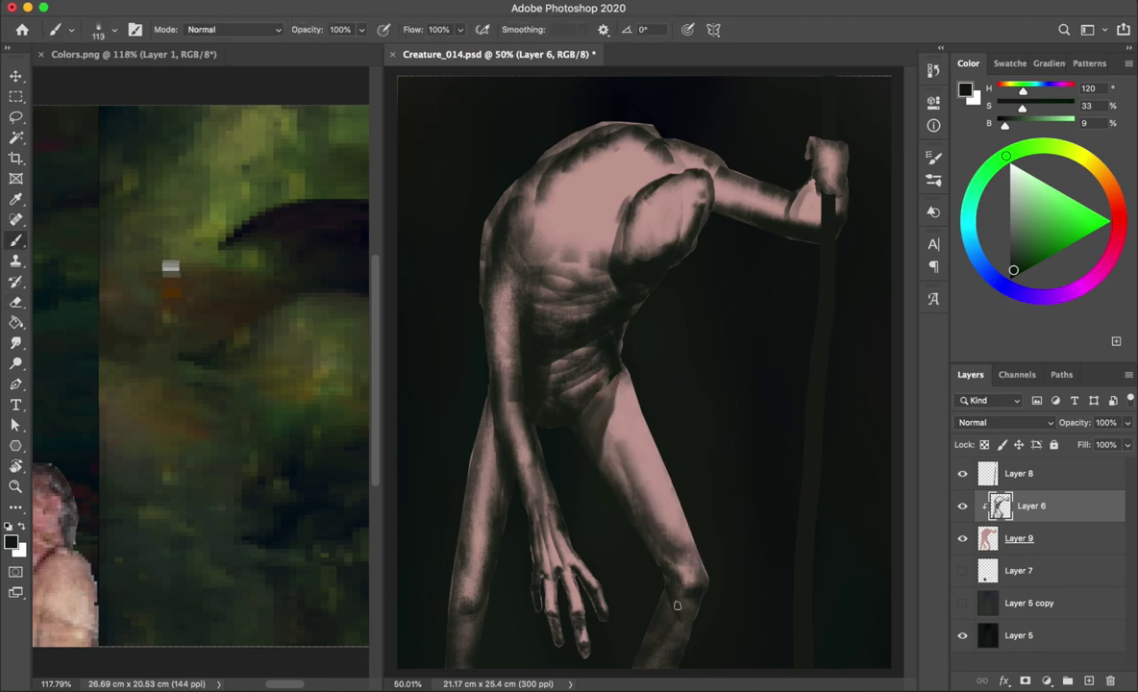
# - Save, mirror the canvas to check shapes, and refine the thigh and knee tones
pyautogui.hotkey('ctrl', 's')
pyautogui.press('e')
pyautogui.press('b')
pyautogui.hotkey('ctrl', 'shift', 'h')
pyautogui.hotkey('ctrl', 'shift', 'h')
pyautogui.press('e')
pyautogui.moveTo(648, 534); pyautogui.dragTo(620, 491)
pyautogui.press('b')
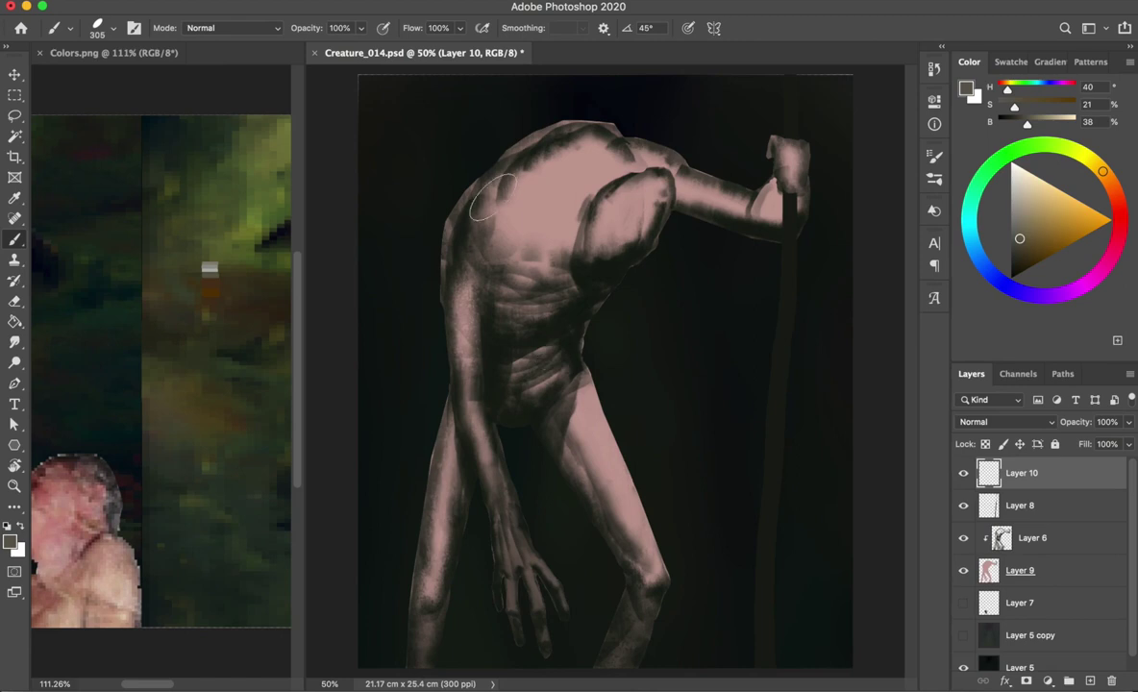
pyautogui.rightClick(508, 144)
pyautogui.press('Return')
# - Block grey-brown paint from the left flank over the shoulder and upper back, and save
pyautogui.moveTo(466, 279); pyautogui.dragTo(467, 364)
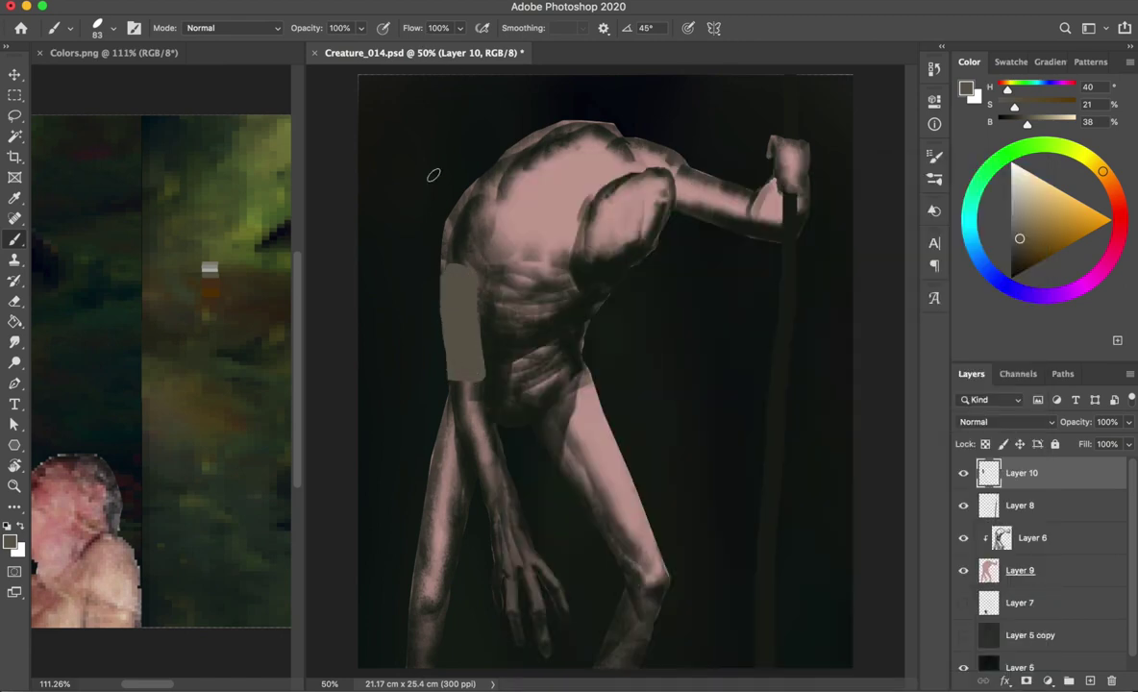
pyautogui.moveTo(478, 285); pyautogui.dragTo(460, 252)
pyautogui.press('e')
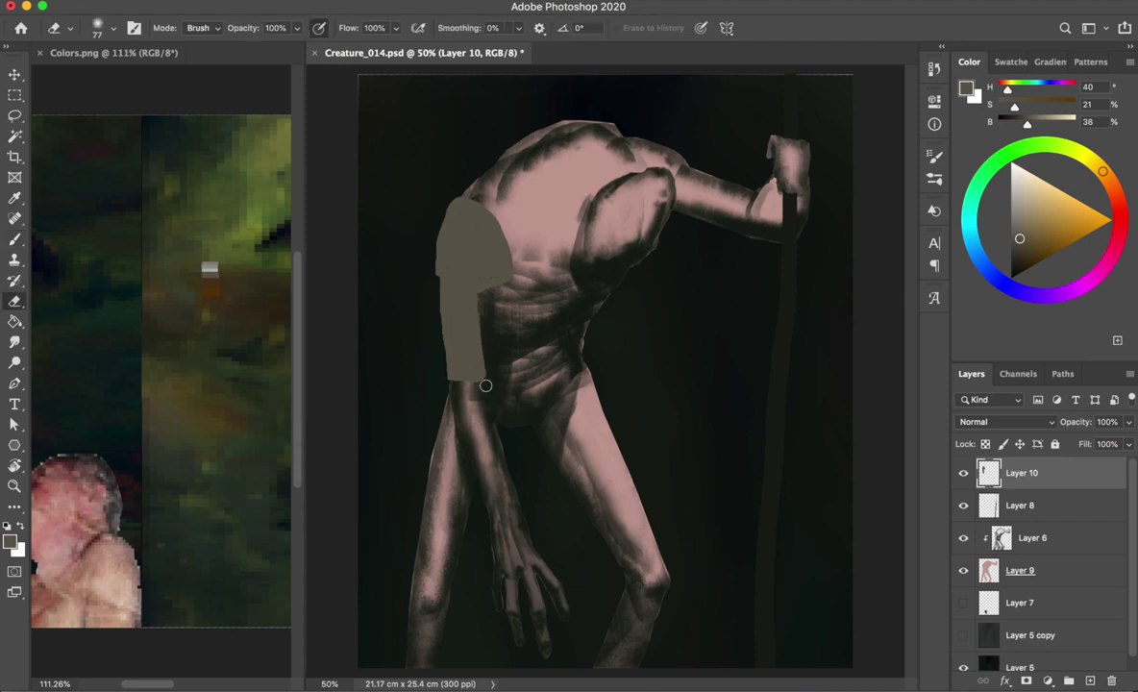
pyautogui.hotkey('ctrl', 's')
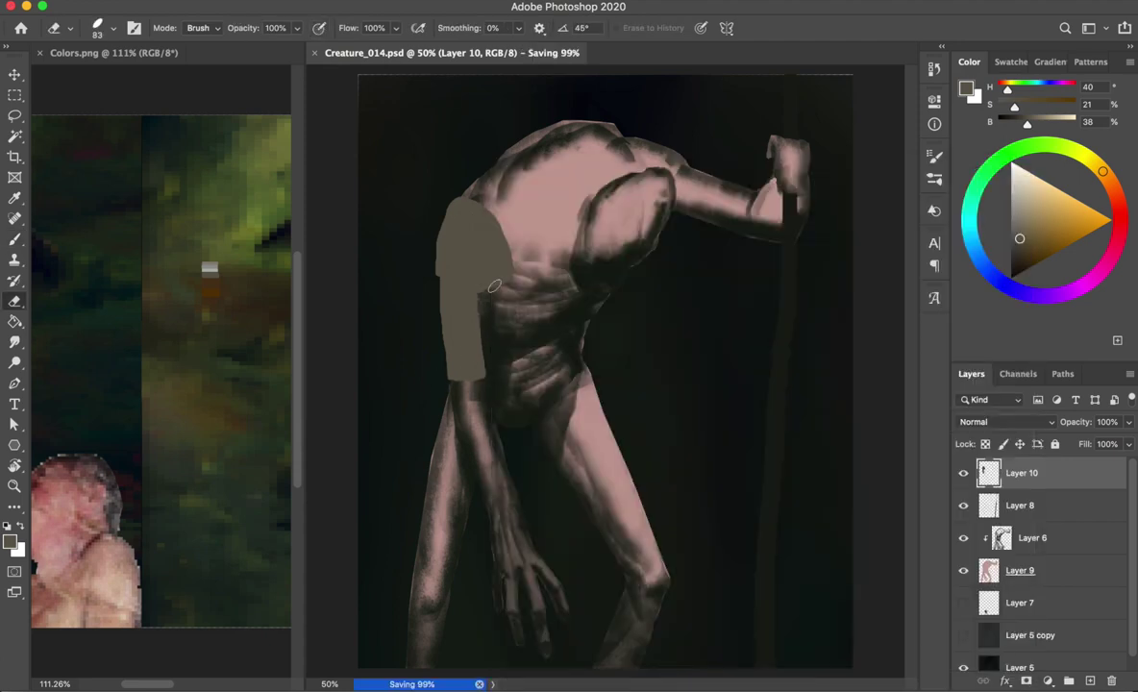
pyautogui.press('b')
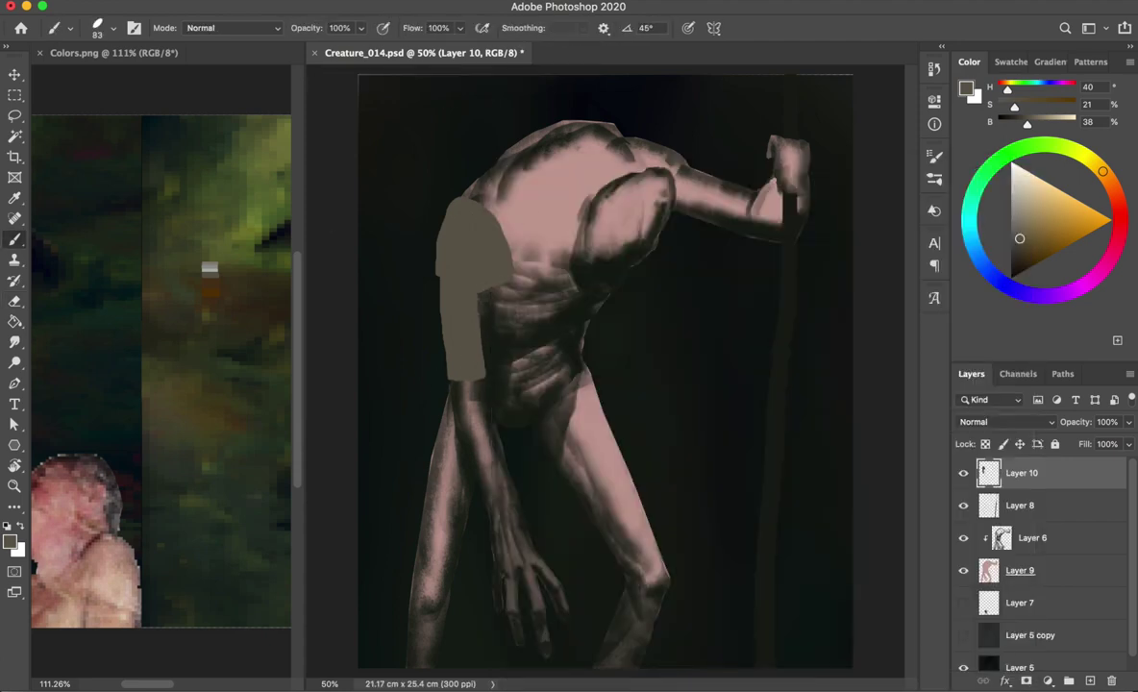
pyautogui.moveTo(454, 200); pyautogui.dragTo(514, 219)
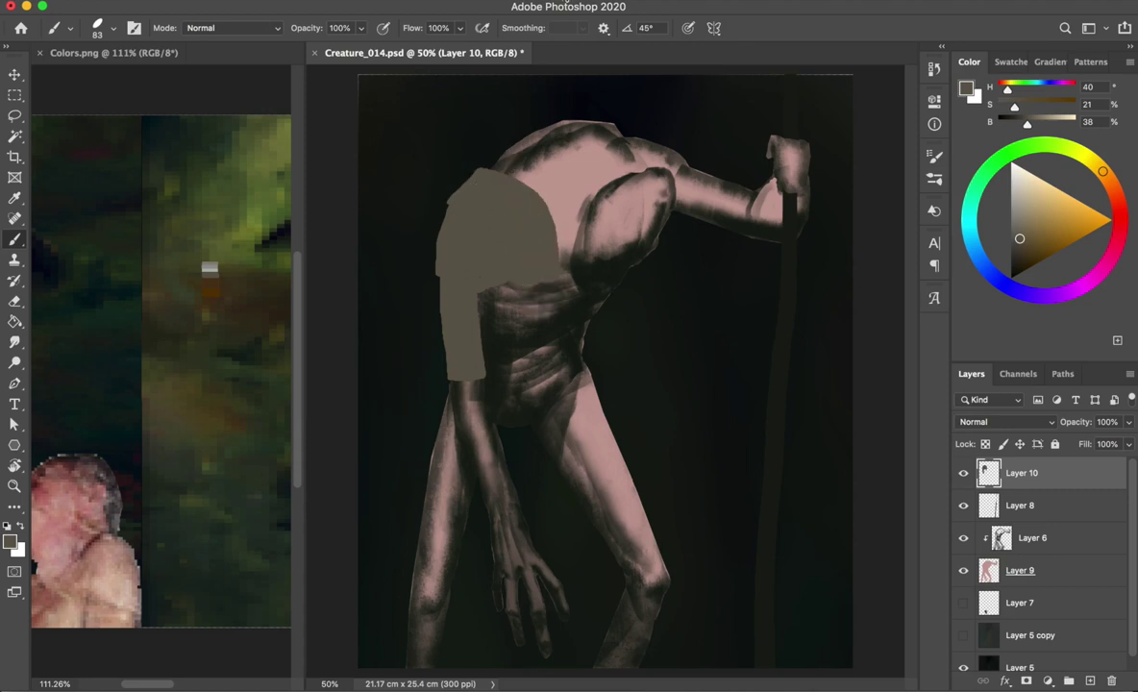
pyautogui.moveTo(563, 125)
pyautogui.mouseDown()
pyautogui.moveTo(481, 154)
pyautogui.moveTo(534, 224)
pyautogui.moveTo(636, 159)
pyautogui.mouseUp()
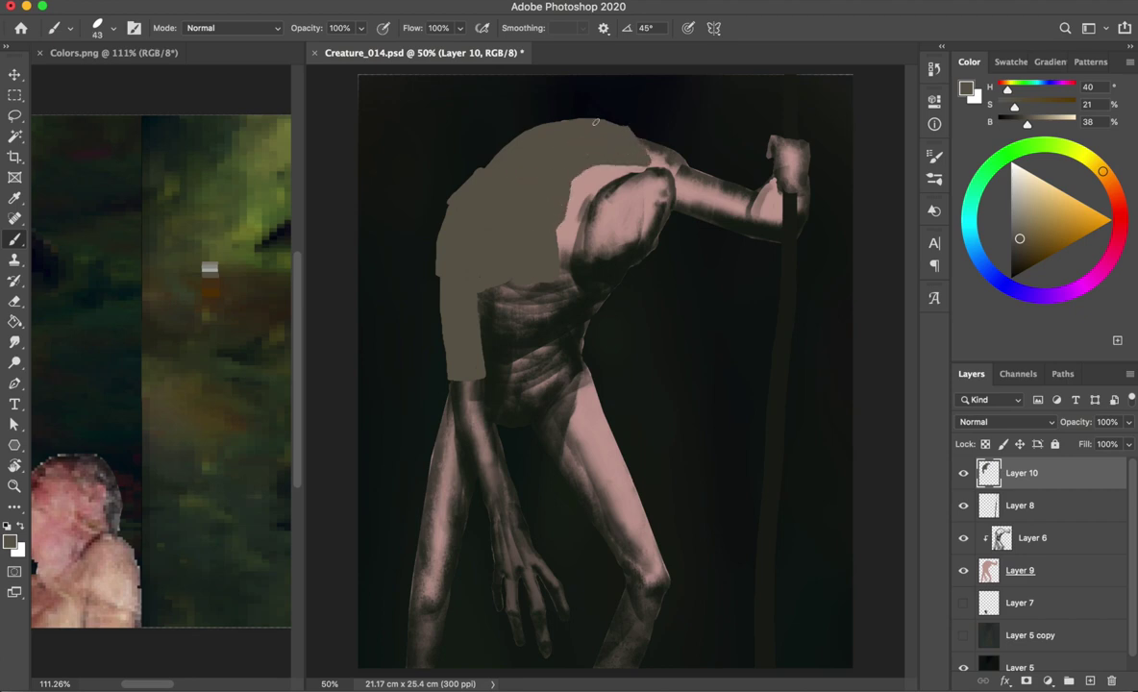
pyautogui.press('e')
pyautogui.hotkey('ctrl', 's')
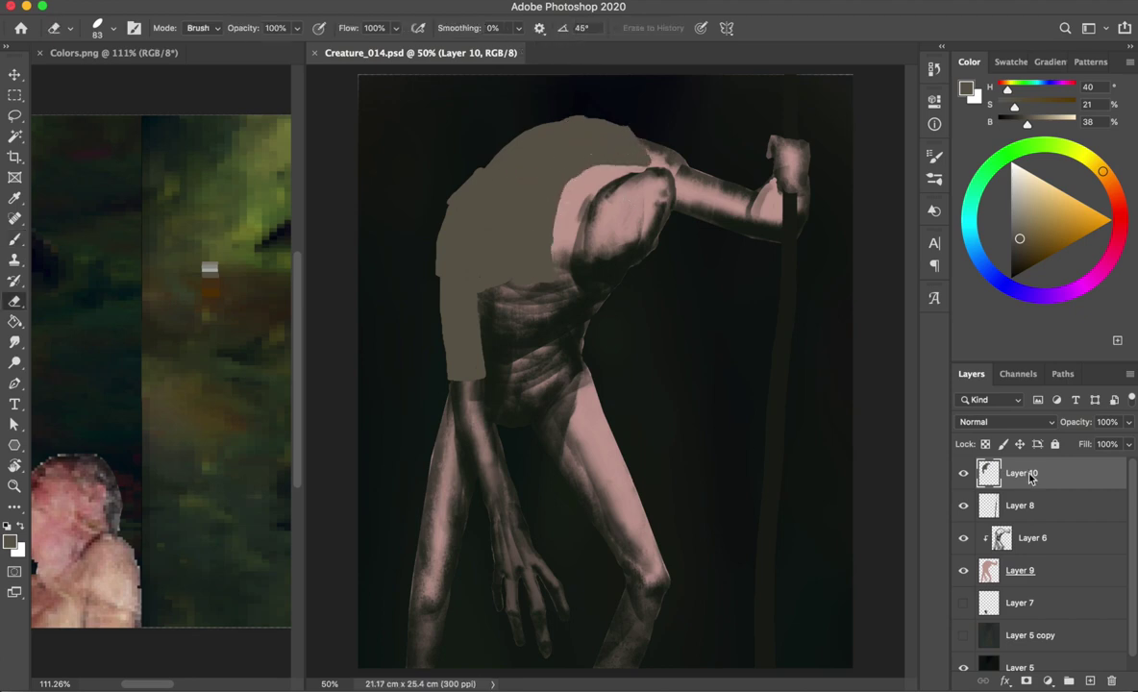
# - Add a new Layer 11 clipped to the armour shape and pick a dark green-black colour
pyautogui.hotkey('ctrl', 'shift', 'alt', 'n')
pyautogui.hotkey('ctrl', 'alt', 'g')
pyautogui.press('b')
pyautogui.keyDown('alt'); pyautogui.click(428, 257); pyautogui.keyUp('alt')
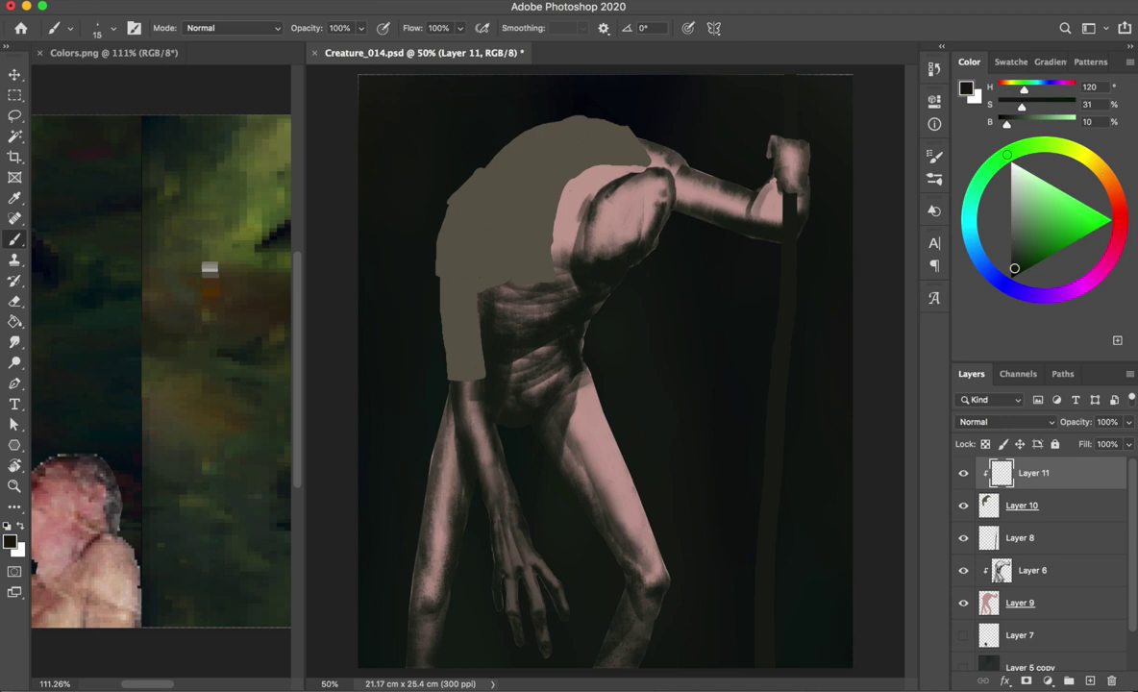
# - Brush three dark horizontal bands and outline the plate segments on the shoulder armour on Layer 11
pyautogui.moveTo(442, 305); pyautogui.dragTo(480, 306)
pyautogui.moveTo(443, 321); pyautogui.dragTo(481, 321)
pyautogui.moveTo(442, 336); pyautogui.dragTo(480, 336)
pyautogui.moveTo(449, 200)
pyautogui.mouseDown()
pyautogui.moveTo(512, 167)
pyautogui.moveTo(511, 240)
pyautogui.mouseUp()
pyautogui.moveTo(540, 161); pyautogui.dragTo(549, 231)
pyautogui.moveTo(439, 282); pyautogui.dragTo(479, 281)
# - Mirror the canvas to check the plate lines, save, and pick the grey-brown armour colour
pyautogui.hotkey('ctrl', 'shift', 'h')
pyautogui.hotkey('ctrl', 's')
pyautogui.hotkey('ctrl', 'shift', 'h')
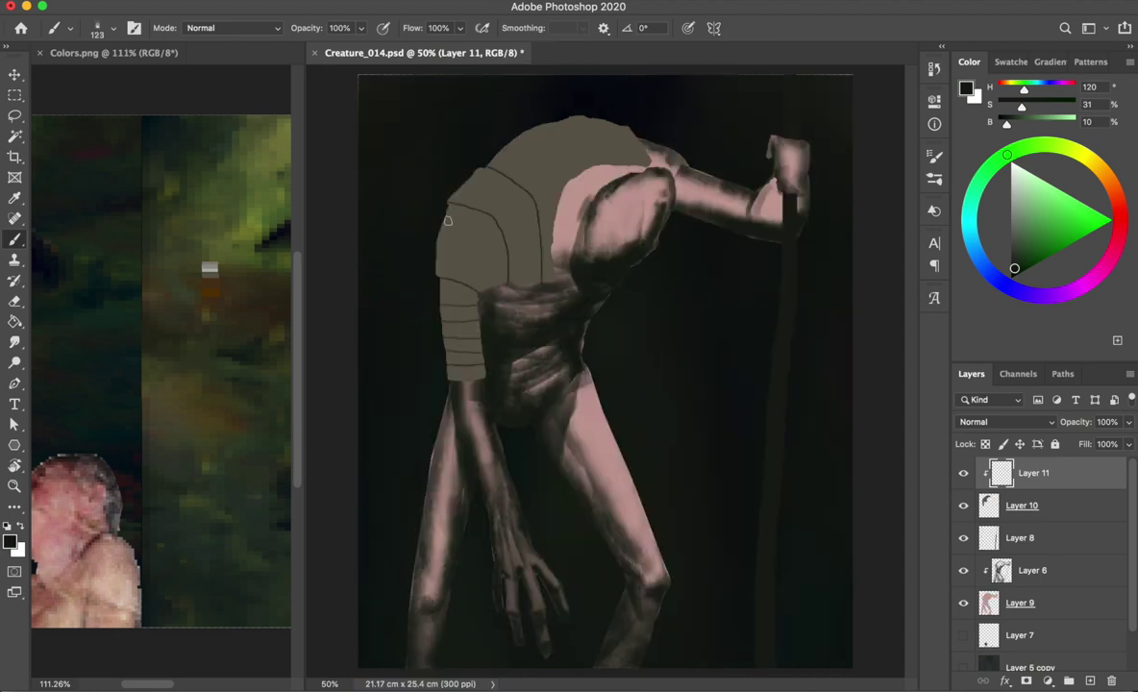
pyautogui.press('e')
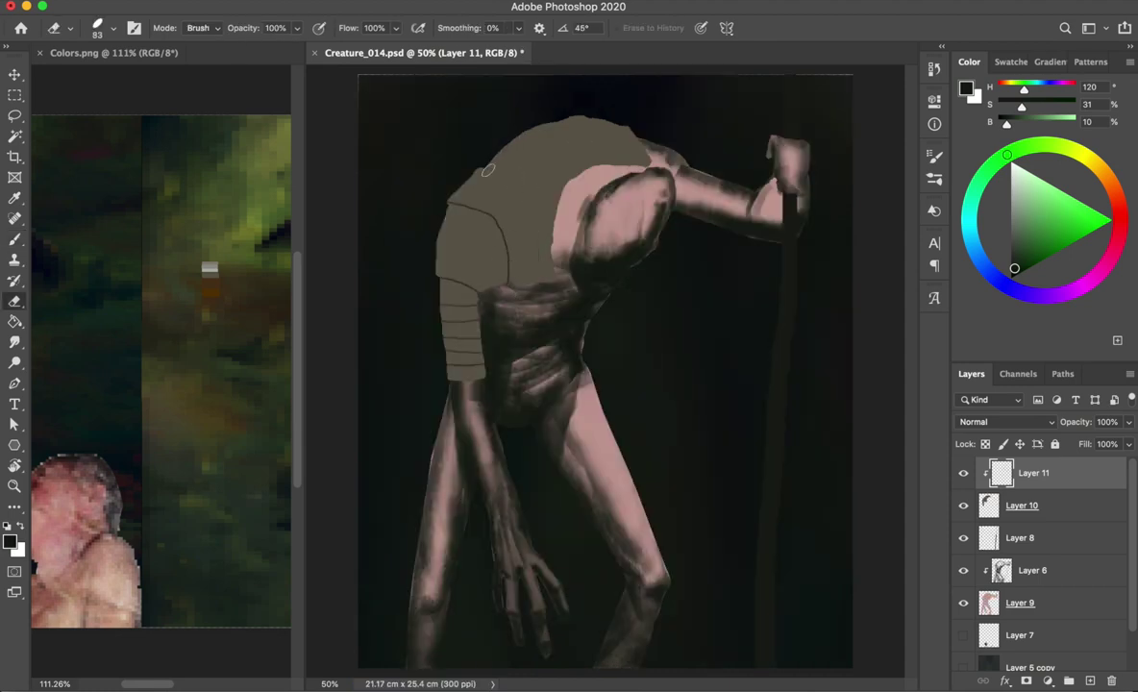
pyautogui.press('b')
pyautogui.hotkey('alt', '[')
# - On Layer 10, shrink the brush, try an armour stroke over the chest, undo it, and save
pyautogui.keyDown('alt'); pyautogui.click(487, 170); pyautogui.keyUp('alt')
pyautogui.rightClick(483, 158)
pyautogui.press('Escape')
pyautogui.press('[')
pyautogui.press('[')
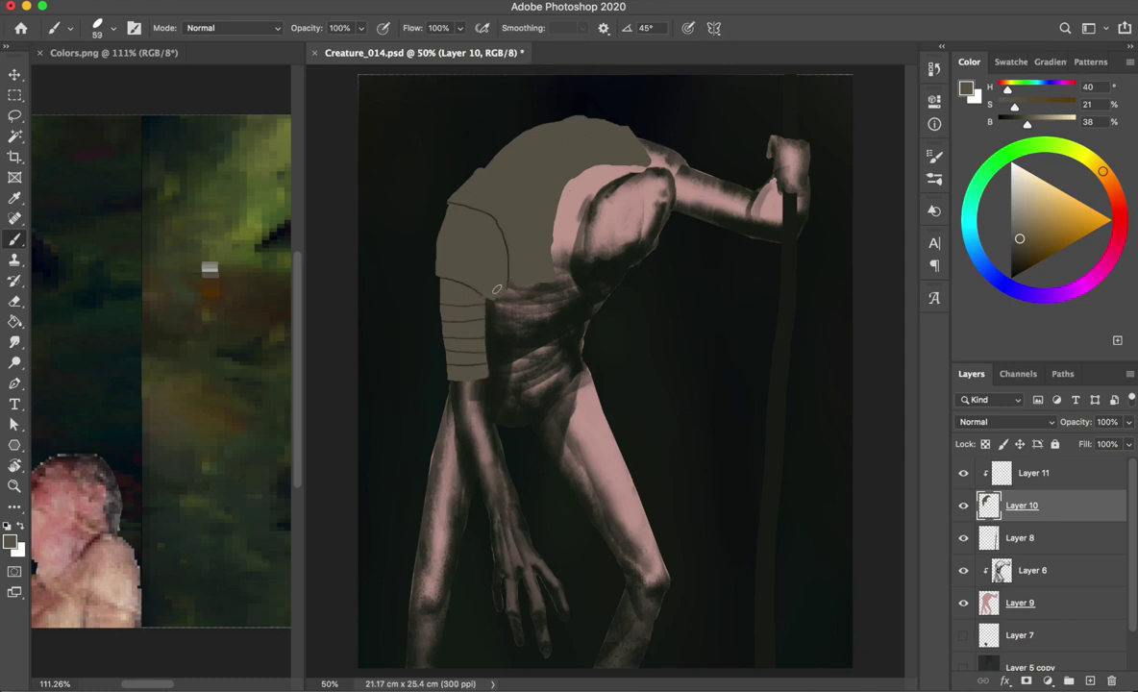
pyautogui.press('e')
pyautogui.press('b')
pyautogui.moveTo(475, 264); pyautogui.dragTo(524, 293)
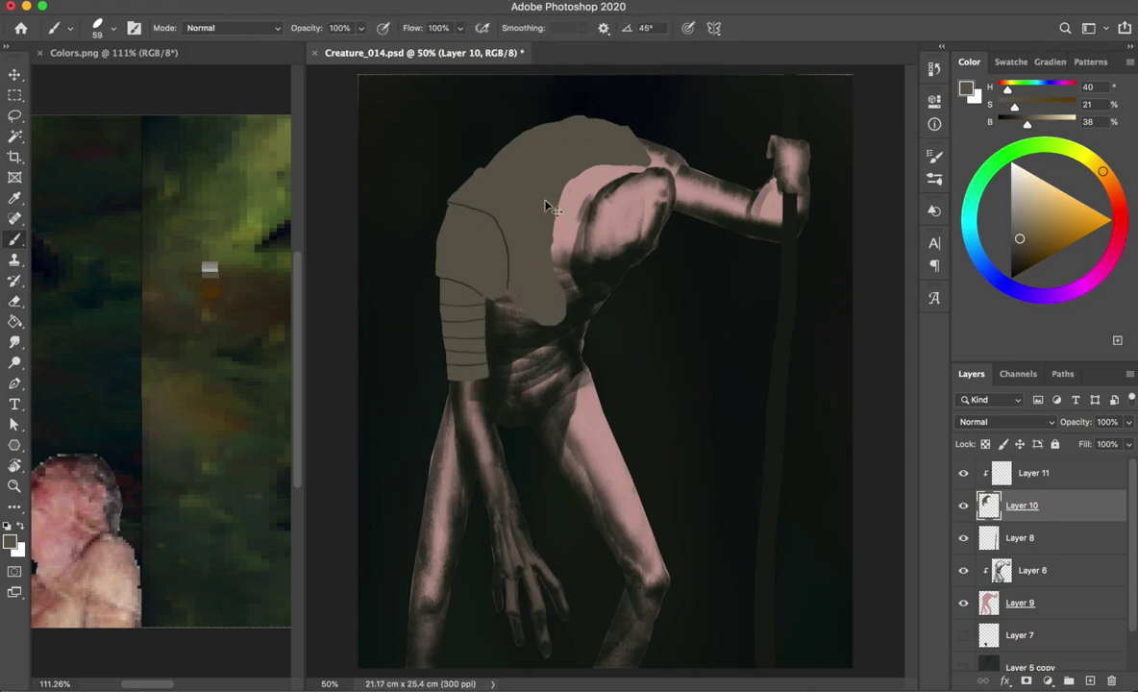
pyautogui.hotkey('ctrl', 'z')
pyautogui.hotkey('ctrl', 's')
pyautogui.hotkey('ctrl', 'shift', 'h')
pyautogui.hotkey('ctrl', 'shift', 'h')
# - Make brush size follow pen pressure and paint a wide spike wedge on the upper-left shoulder
pyautogui.click(689, 28)
pyautogui.moveTo(414, 198); pyautogui.dragTo(443, 206)
pyautogui.hotkey('ctrl', 'z')
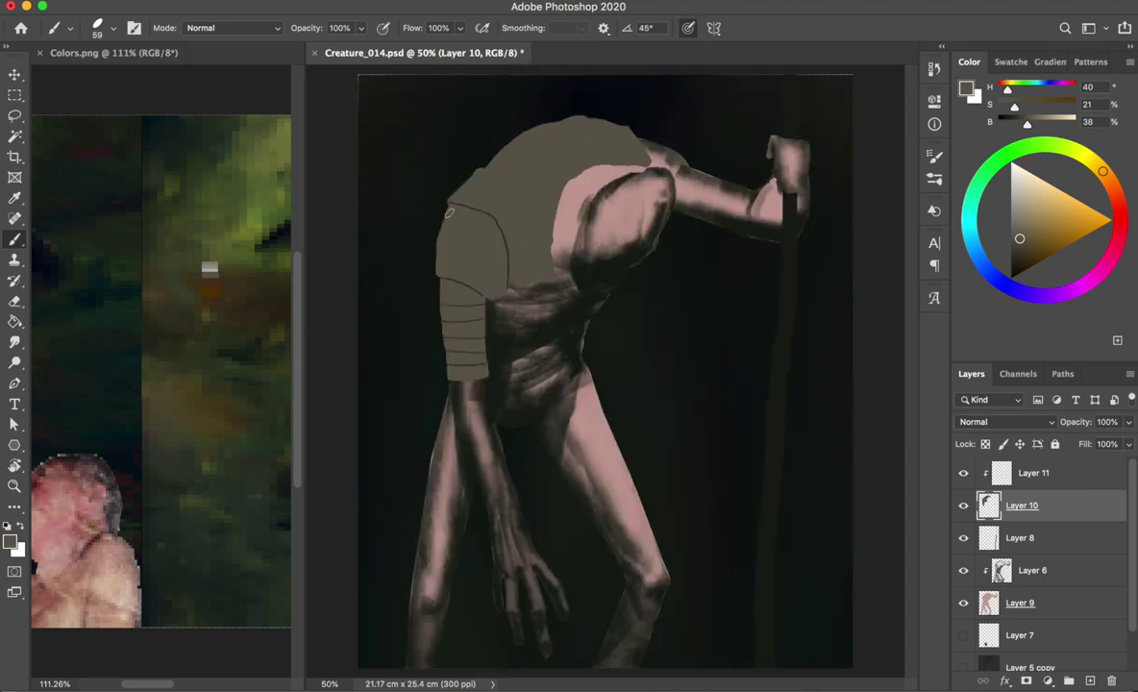
pyautogui.moveTo(490, 168)
pyautogui.mouseDown()
pyautogui.moveTo(423, 110)
pyautogui.moveTo(461, 149)
pyautogui.mouseUp()
pyautogui.hotkey('ctrl', 'z')
pyautogui.rightClick(460, 149)
pyautogui.moveTo(423, 111); pyautogui.dragTo(487, 151)
# - Add and thicken spikes along the top of the armour, undoing stray strokes, then save
pyautogui.moveTo(497, 89); pyautogui.dragTo(513, 132)
pyautogui.moveTo(623, 89); pyautogui.dragTo(598, 125)
pyautogui.moveTo(507, 146); pyautogui.dragTo(472, 109)
pyautogui.press('super+z')
pyautogui.moveTo(446, 224)
pyautogui.mouseDown()
pyautogui.moveTo(405, 212)
pyautogui.moveTo(449, 222)
pyautogui.moveTo(415, 258)
pyautogui.mouseUp()
pyautogui.press('super+z')
pyautogui.press('super+s')
# - Add a new layer beneath Layer 11 and darken the armoured arm and spike area in near-black
pyautogui.press('h')
pyautogui.press('h')
pyautogui.click(1004, 476)
pyautogui.press('super+alt+shift+n')
pyautogui.rightClick(699, 483)
pyautogui.press('Return')
pyautogui.keyDown('alt'); pyautogui.click(452, 289); pyautogui.keyUp('alt')
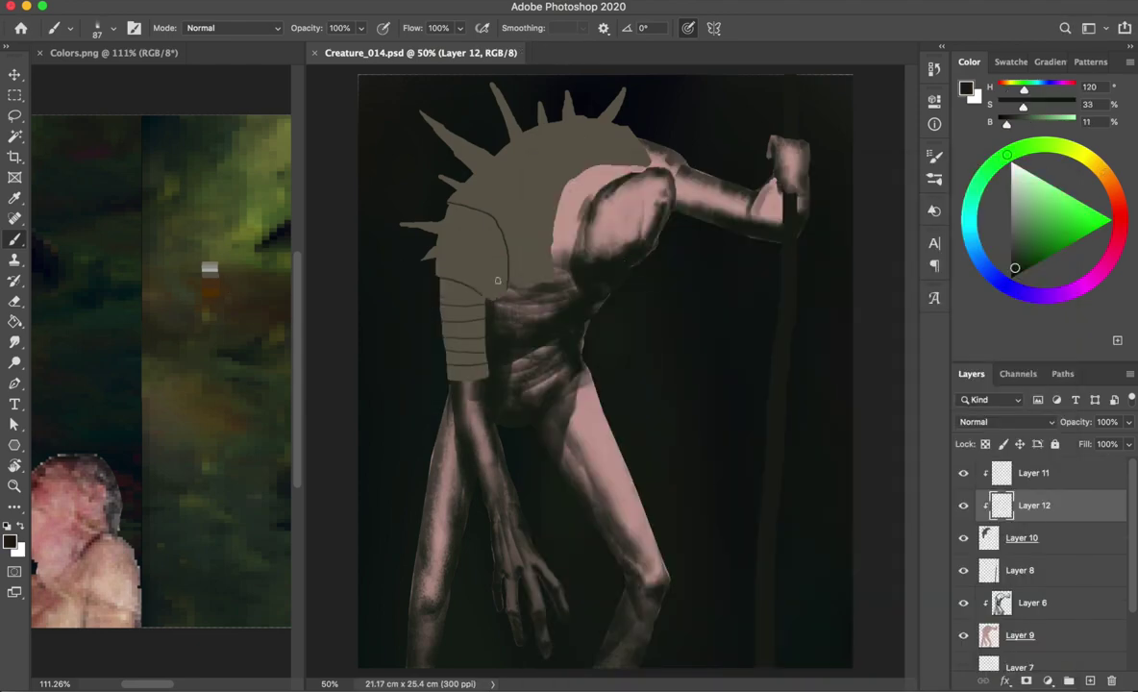
pyautogui.moveTo(457, 394); pyautogui.dragTo(475, 371)
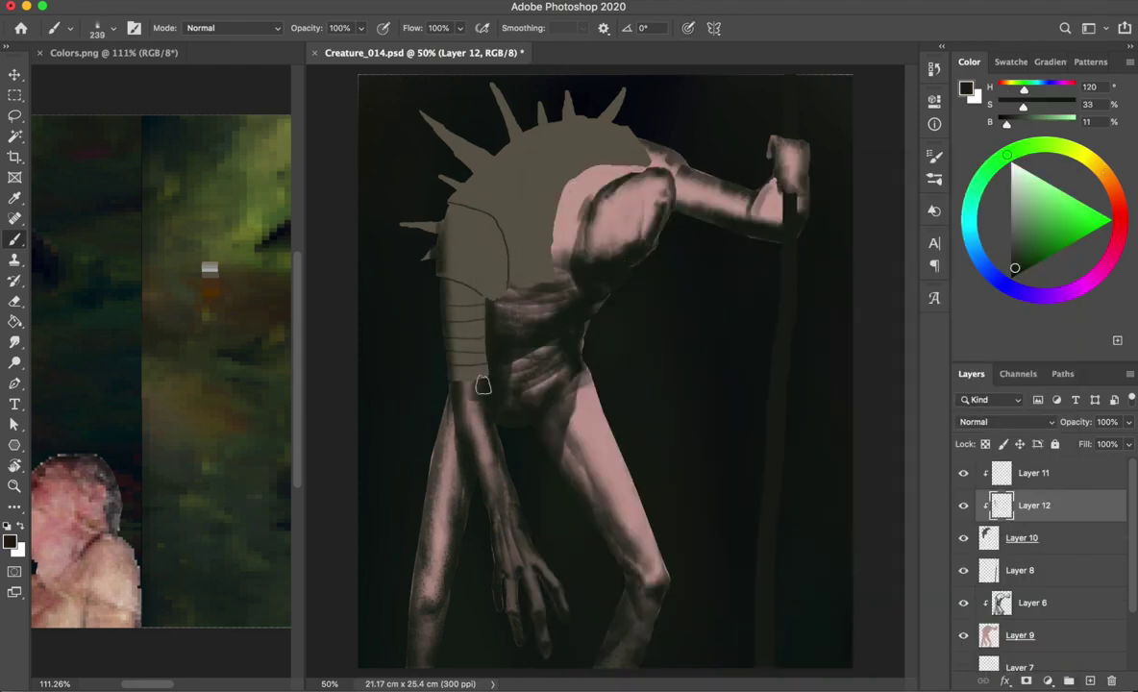
pyautogui.press(']')
pyautogui.moveTo(527, 136); pyautogui.dragTo(479, 183)
pyautogui.moveTo(478, 290)
pyautogui.mouseDown()
pyautogui.moveTo(452, 260)
pyautogui.moveTo(461, 211)
pyautogui.moveTo(437, 240)
pyautogui.mouseUp()
# - Paint dark shadow over the head and shoulder on Layer 12 and save
pyautogui.click(1033, 473)
pyautogui.press('e')
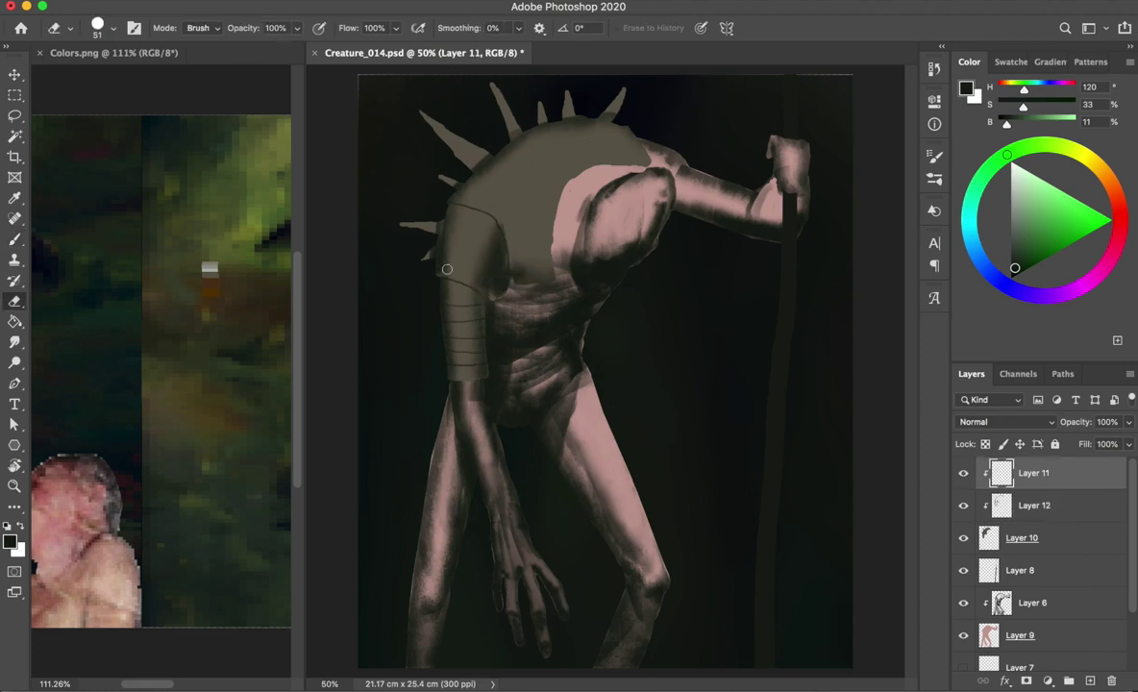
pyautogui.hotkey('alt', '[')
pyautogui.moveTo(451, 248); pyautogui.dragTo(459, 249)
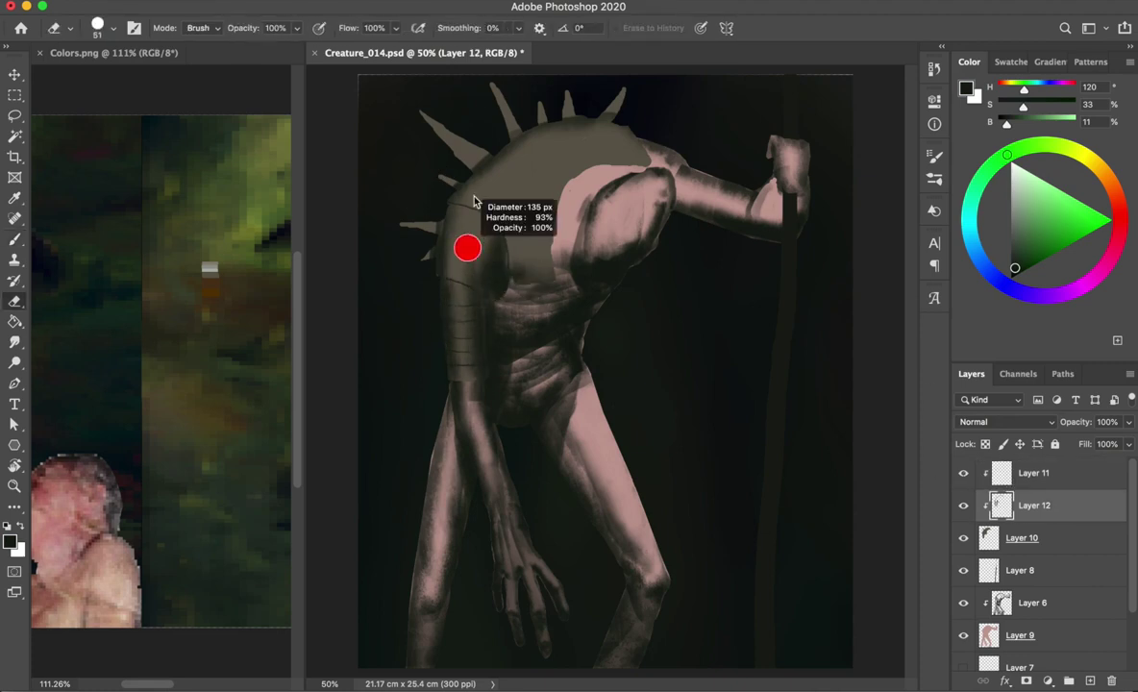
pyautogui.press('b')
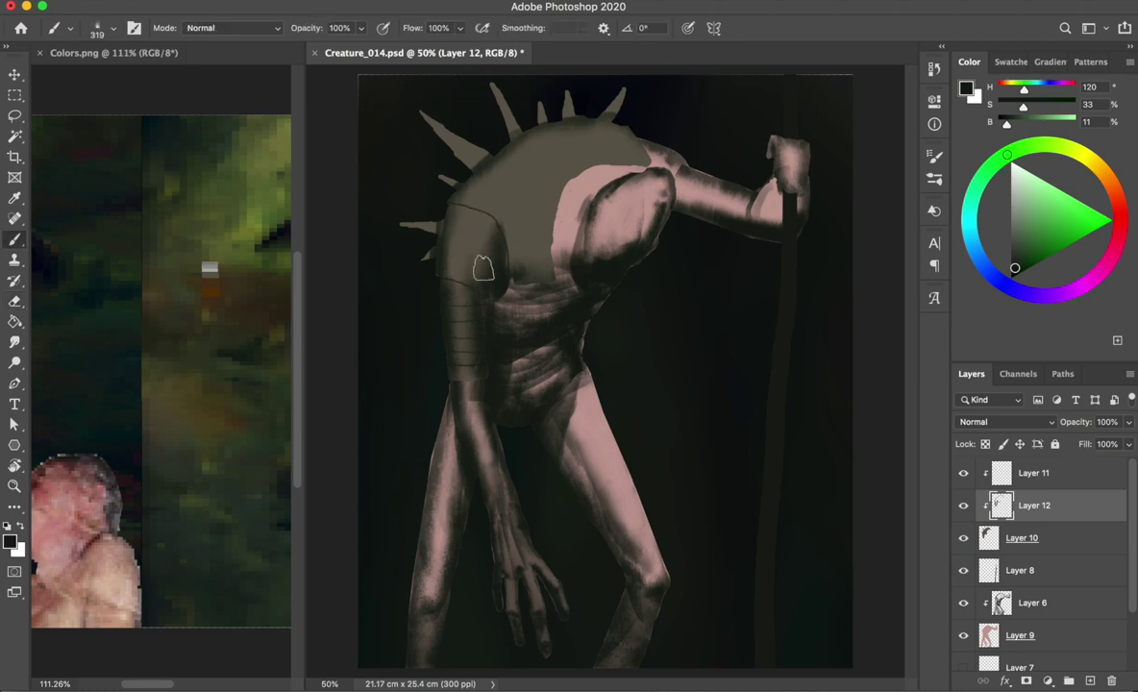
pyautogui.moveTo(526, 179)
pyautogui.mouseDown()
pyautogui.moveTo(486, 226)
pyautogui.moveTo(558, 154)
pyautogui.moveTo(495, 147)
pyautogui.moveTo(433, 184)
pyautogui.mouseUp()
pyautogui.hotkey('ctrl', 's')
# - With a soft brush, shade the shoulder and upper arm in light grey tones, then save
pyautogui.keyDown('alt'); pyautogui.click(209, 267); pyautogui.keyUp('alt')
pyautogui.rightClick(839, 347)
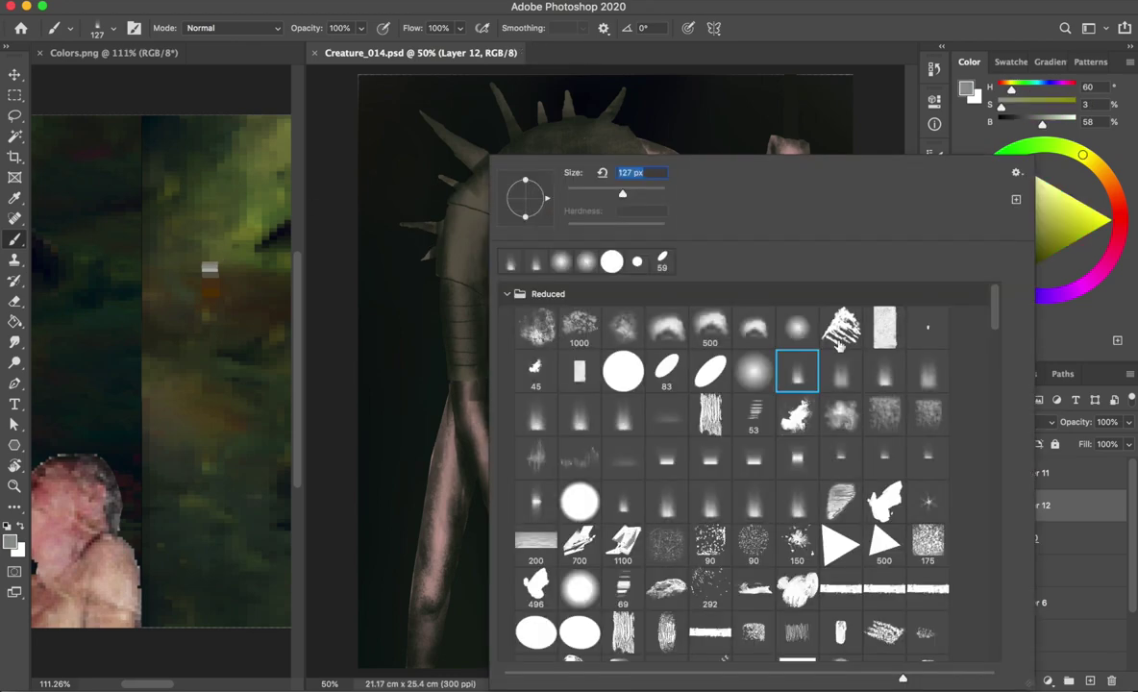
pyautogui.scroll(-1, 759, 452)
pyautogui.click(925, 325)
pyautogui.moveTo(462, 251); pyautogui.dragTo(479, 256)
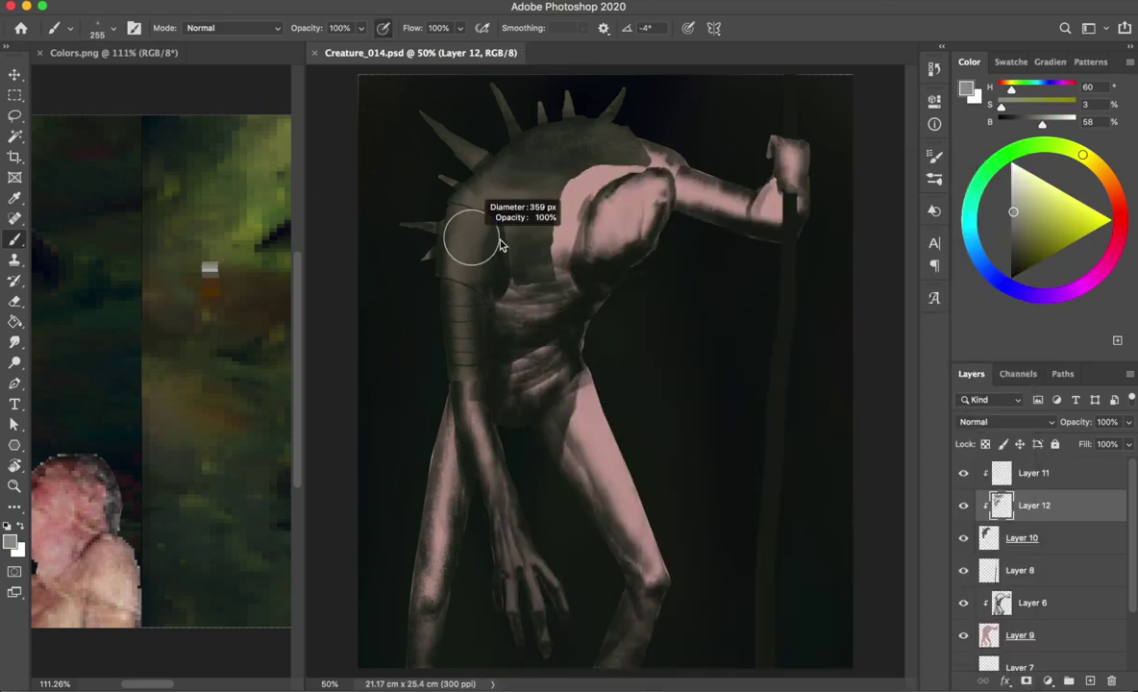
pyautogui.moveTo(433, 206); pyautogui.dragTo(480, 166)
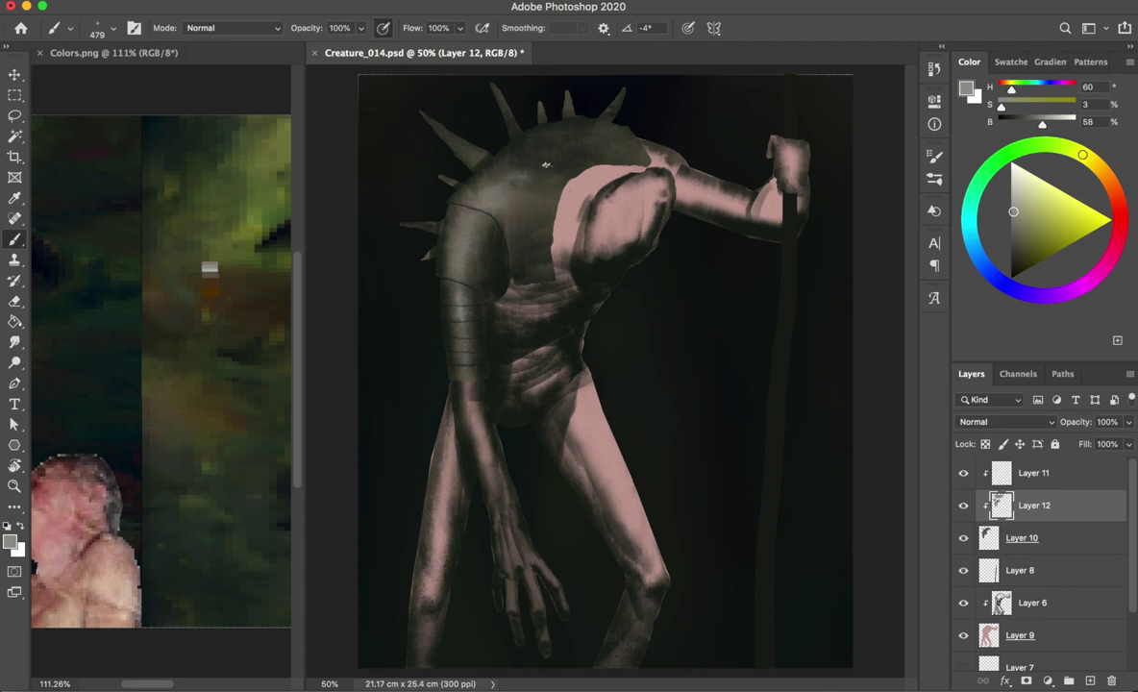
pyautogui.keyDown('alt'); pyautogui.click(428, 225); pyautogui.keyUp('alt')
pyautogui.moveTo(470, 228)
pyautogui.mouseDown()
pyautogui.moveTo(452, 230)
pyautogui.moveTo(452, 356)
pyautogui.mouseUp()
pyautogui.moveTo(442, 187)
pyautogui.mouseDown()
pyautogui.moveTo(500, 154)
pyautogui.moveTo(504, 240)
pyautogui.mouseUp()
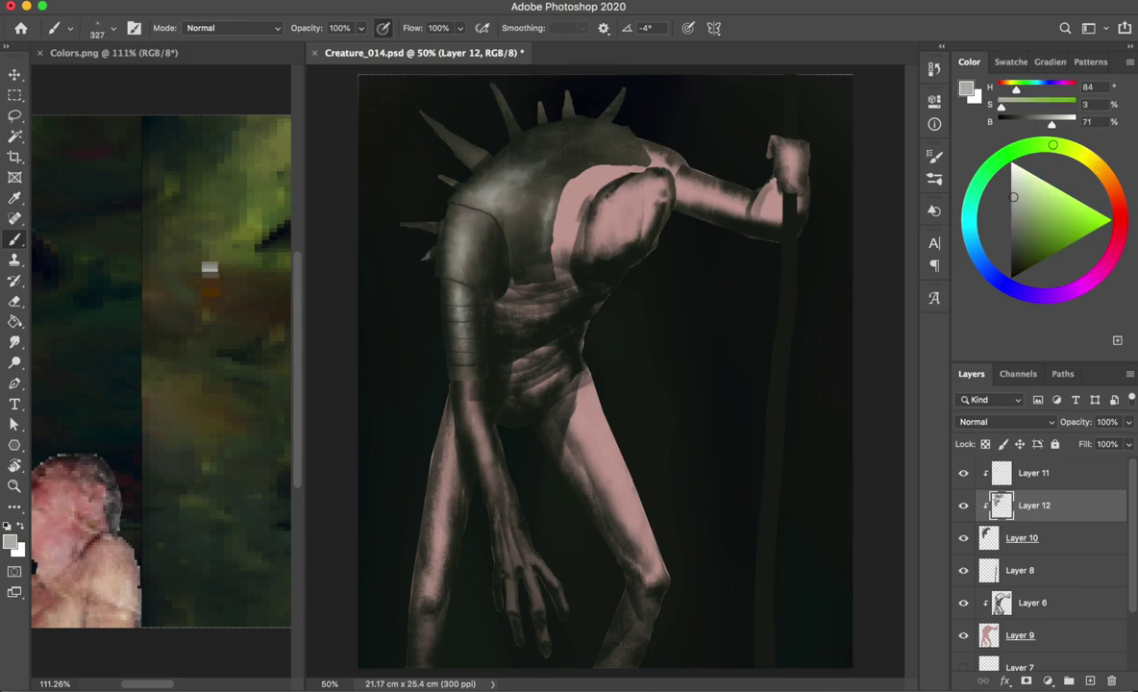
pyautogui.press('[')
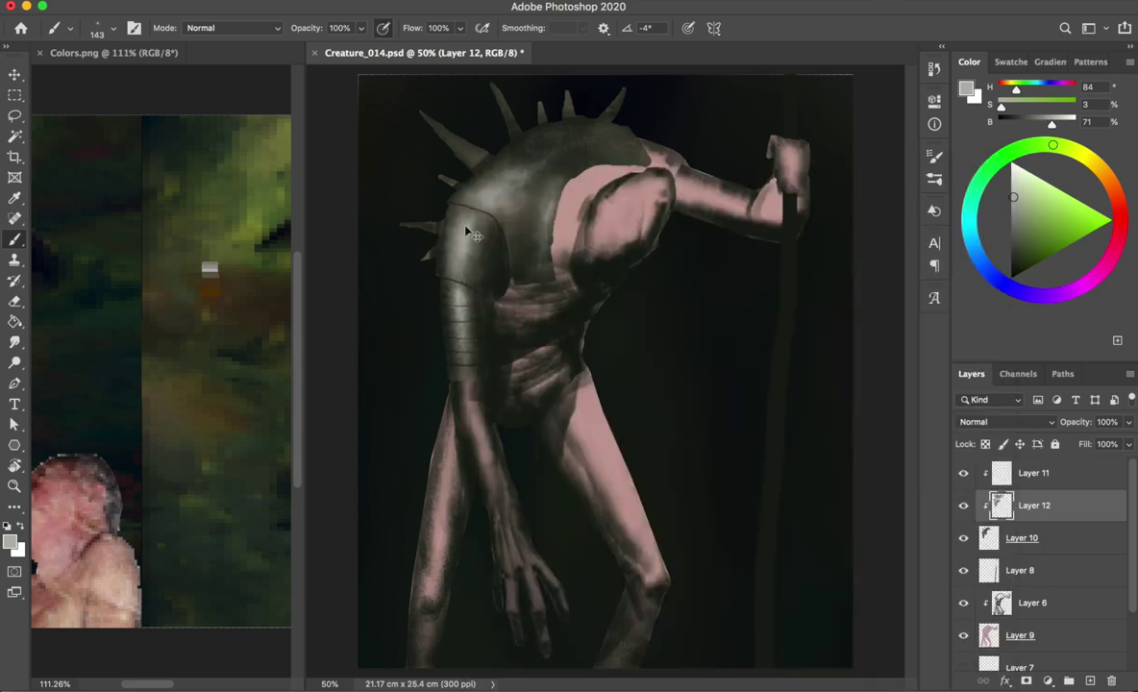
pyautogui.hotkey('ctrl', 's')
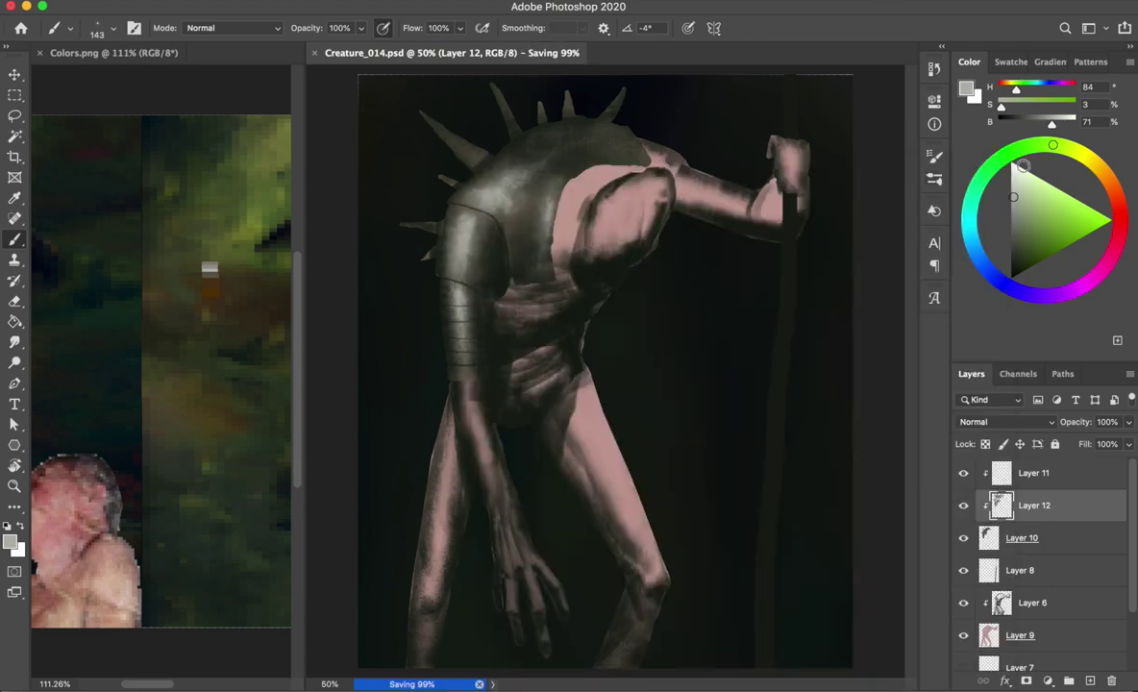
# - Paint bright white highlights on the shoulder armour, resampling armour greys and olives, then save
pyautogui.press('x')
pyautogui.moveTo(440, 242); pyautogui.dragTo(432, 204)
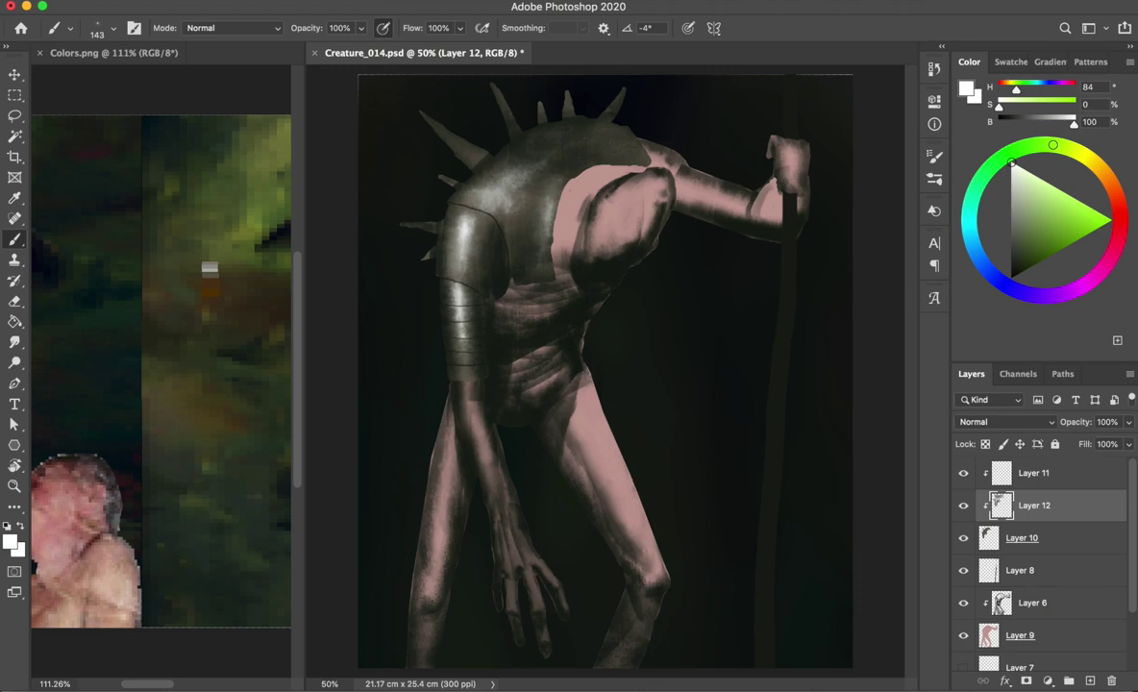
pyautogui.moveTo(471, 235); pyautogui.dragTo(447, 192)
pyautogui.keyDown('alt'); pyautogui.click(505, 226); pyautogui.keyUp('alt')
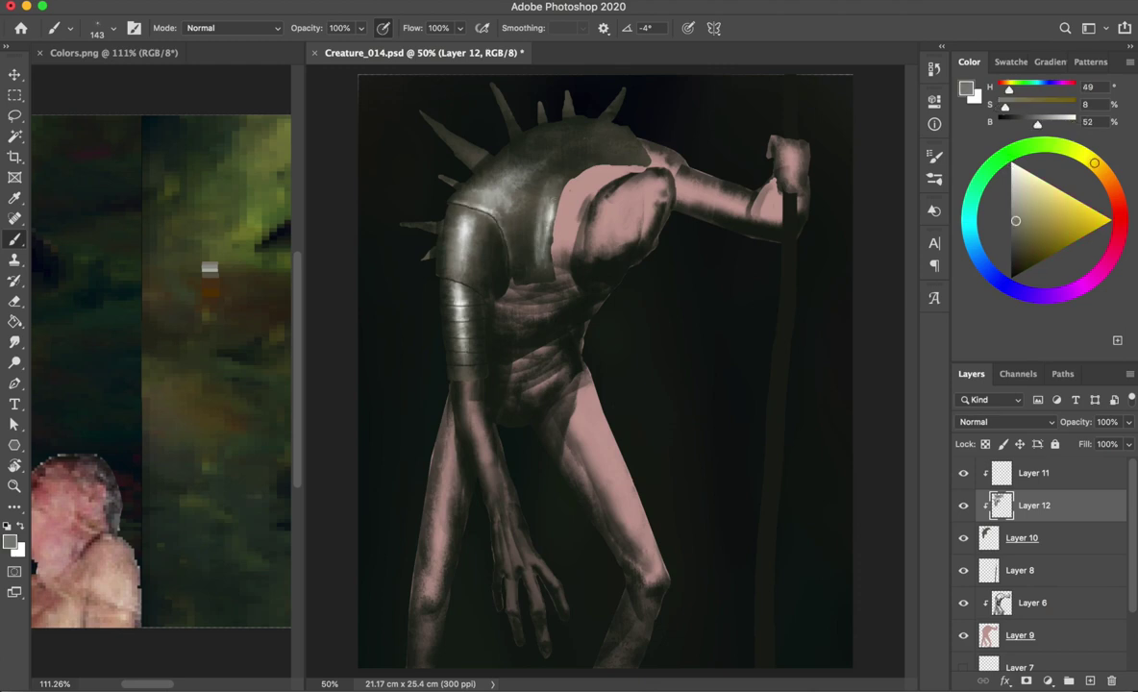
pyautogui.keyDown('alt'); pyautogui.click(557, 199); pyautogui.keyUp('alt')
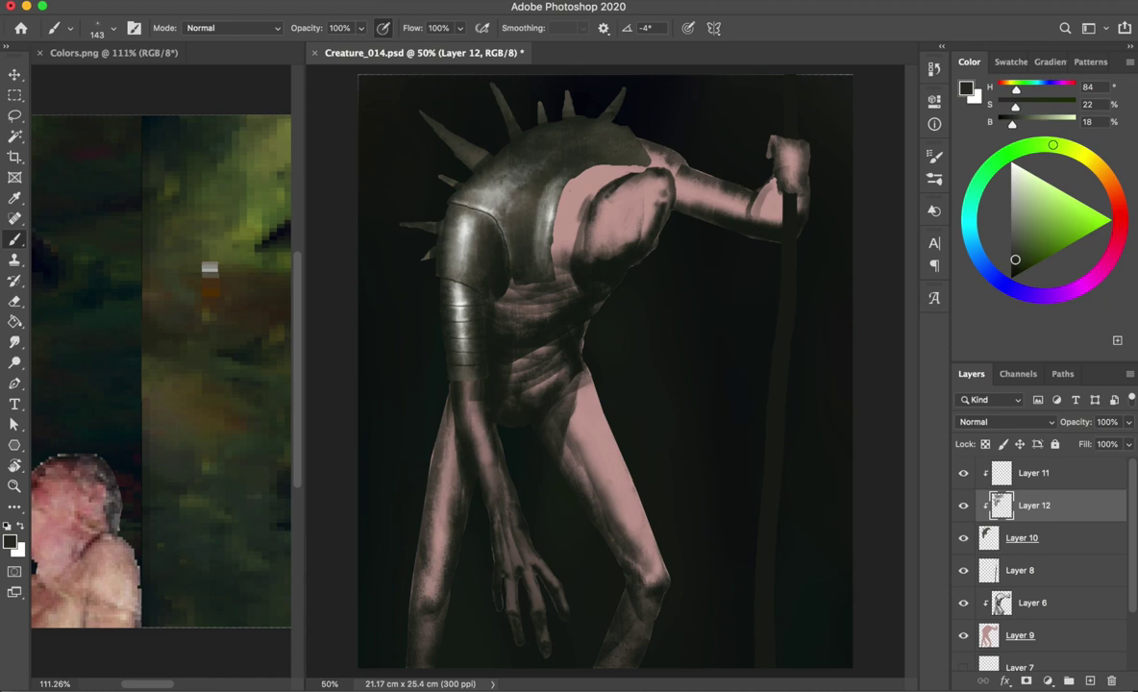
pyautogui.keyDown('alt'); pyautogui.click(428, 216); pyautogui.keyUp('alt')
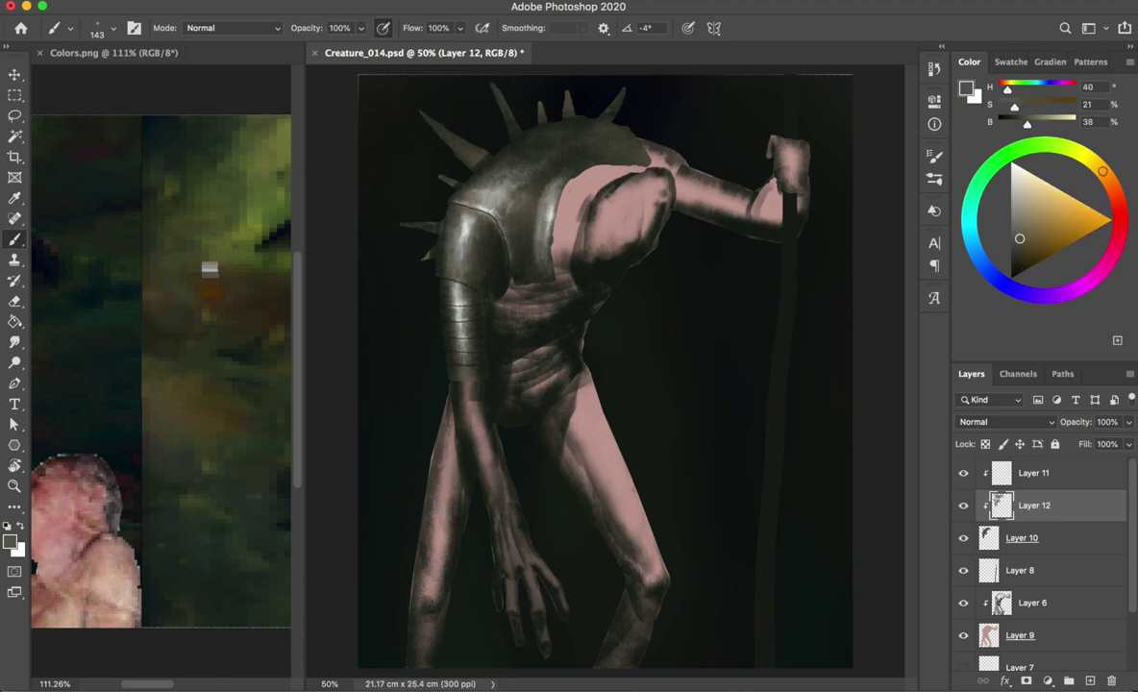
pyautogui.keyDown('alt'); pyautogui.click(522, 220); pyautogui.keyUp('alt')
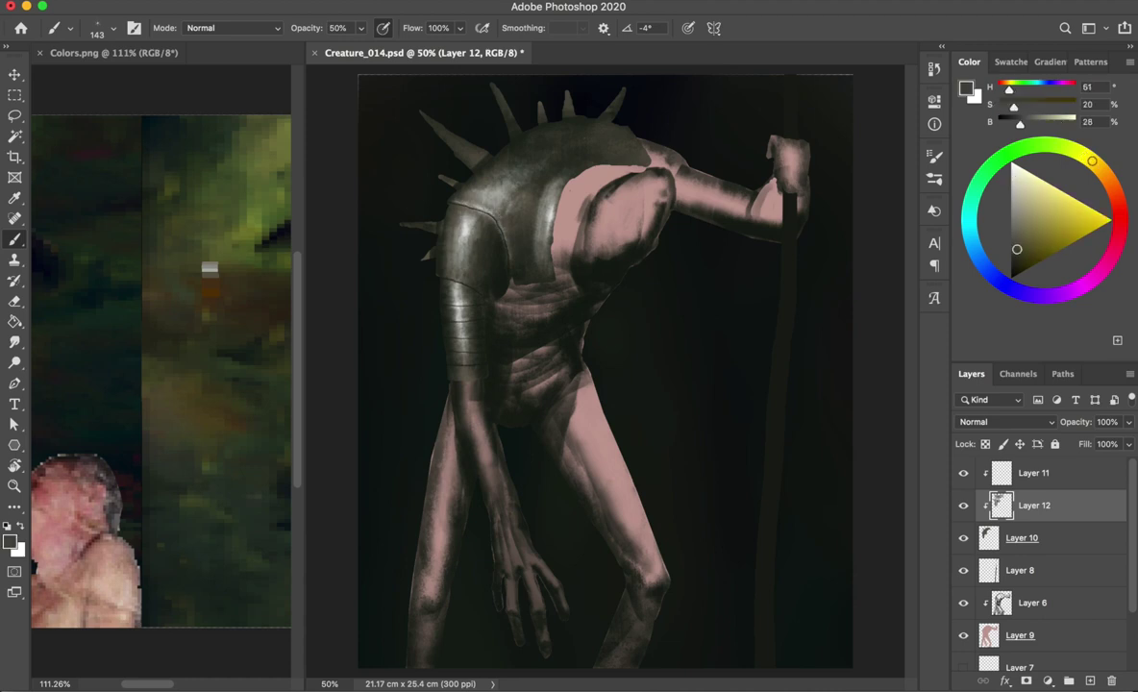
pyautogui.press('x')
pyautogui.moveTo(524, 216); pyautogui.dragTo(510, 216)
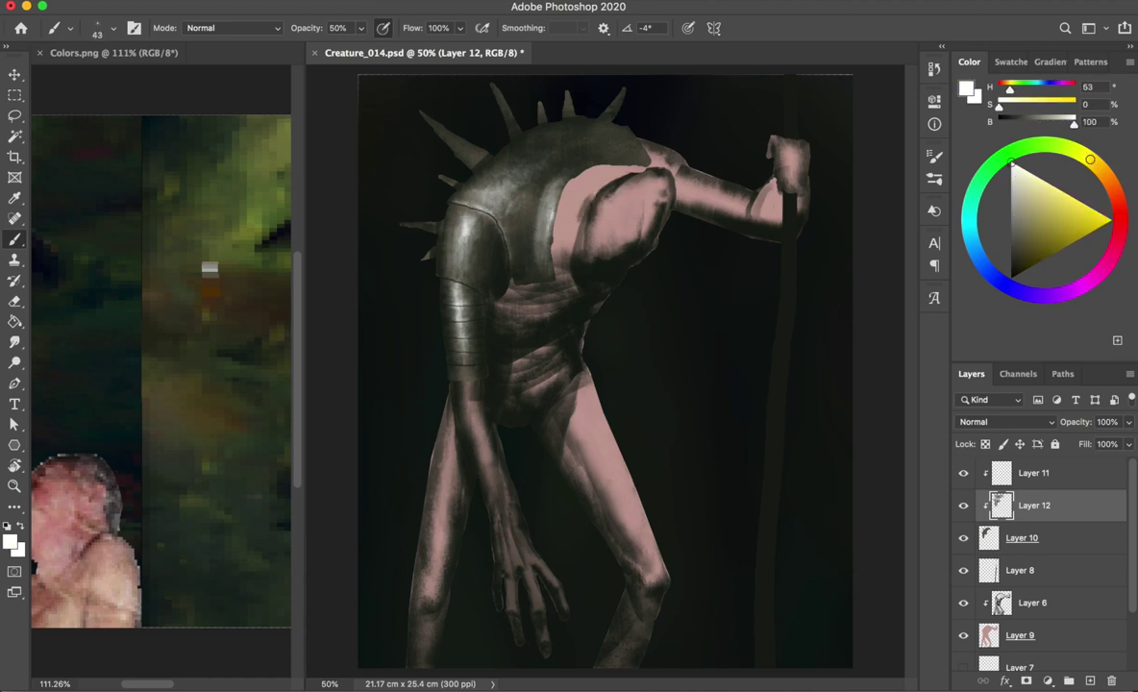
pyautogui.hotkey('ctrl', 's')
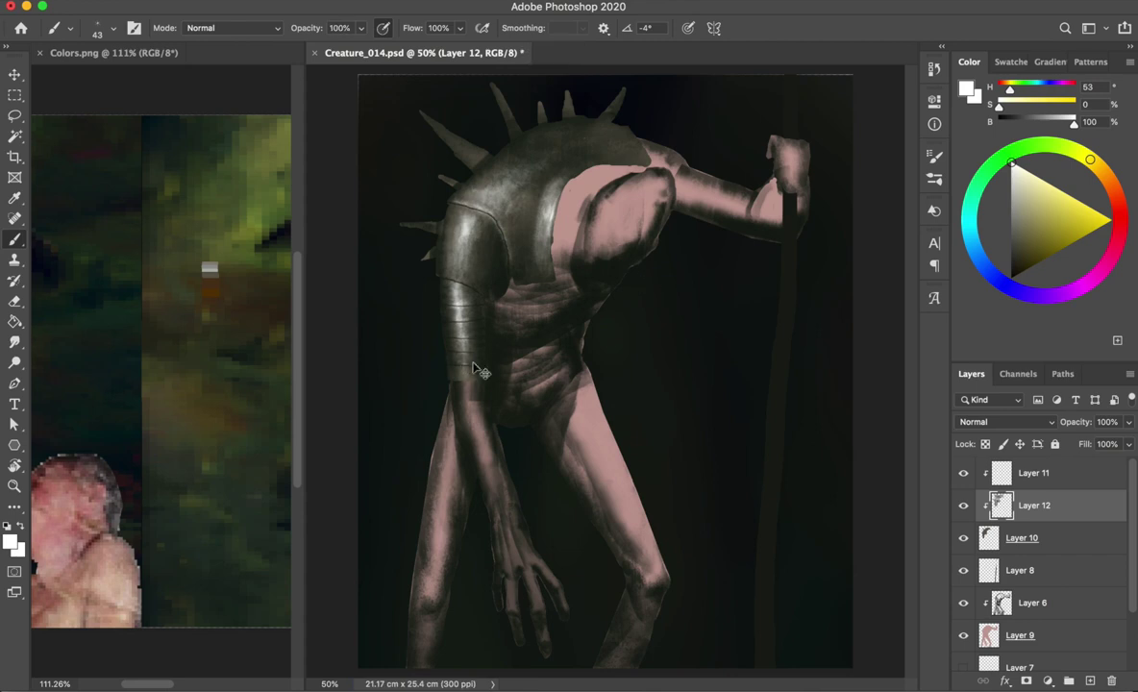
# - Sample dark green and olive-grey tones, save, and set the brush to about 140 px
pyautogui.keyDown('alt'); pyautogui.click(516, 101); pyautogui.keyUp('alt')
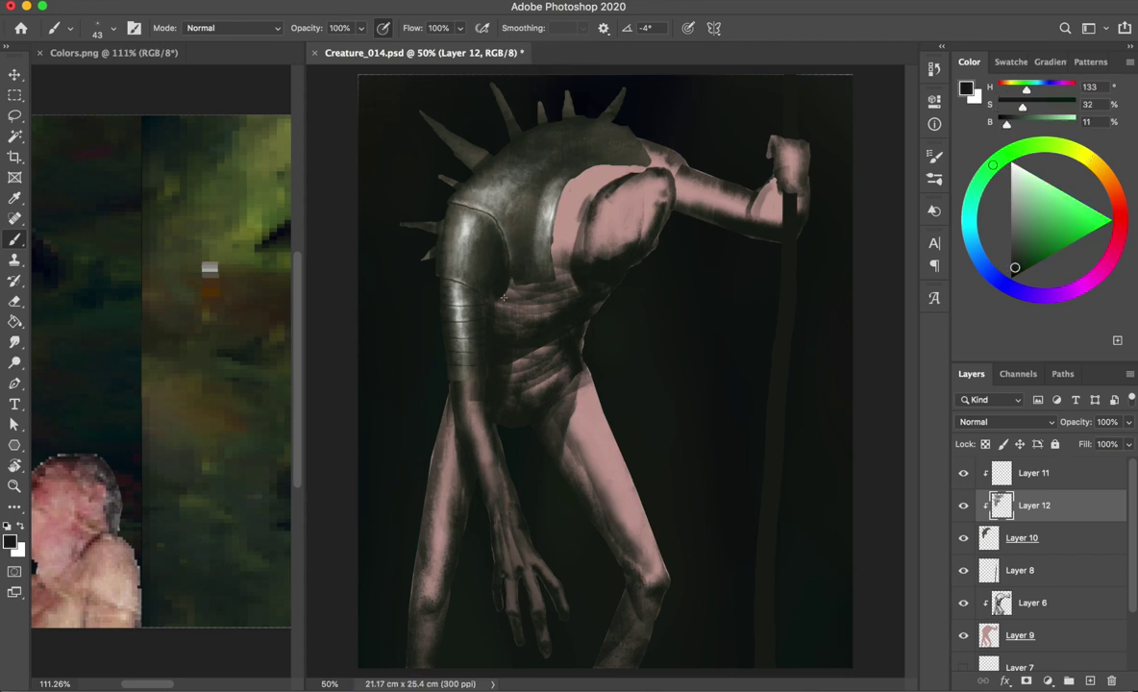
pyautogui.moveTo(490, 279); pyautogui.dragTo(539, 279)
pyautogui.moveTo(475, 315); pyautogui.dragTo(447, 315)
pyautogui.keyDown('alt'); pyautogui.click(494, 319); pyautogui.keyUp('alt')
pyautogui.keyDown('alt'); pyautogui.click(464, 293); pyautogui.keyUp('alt')
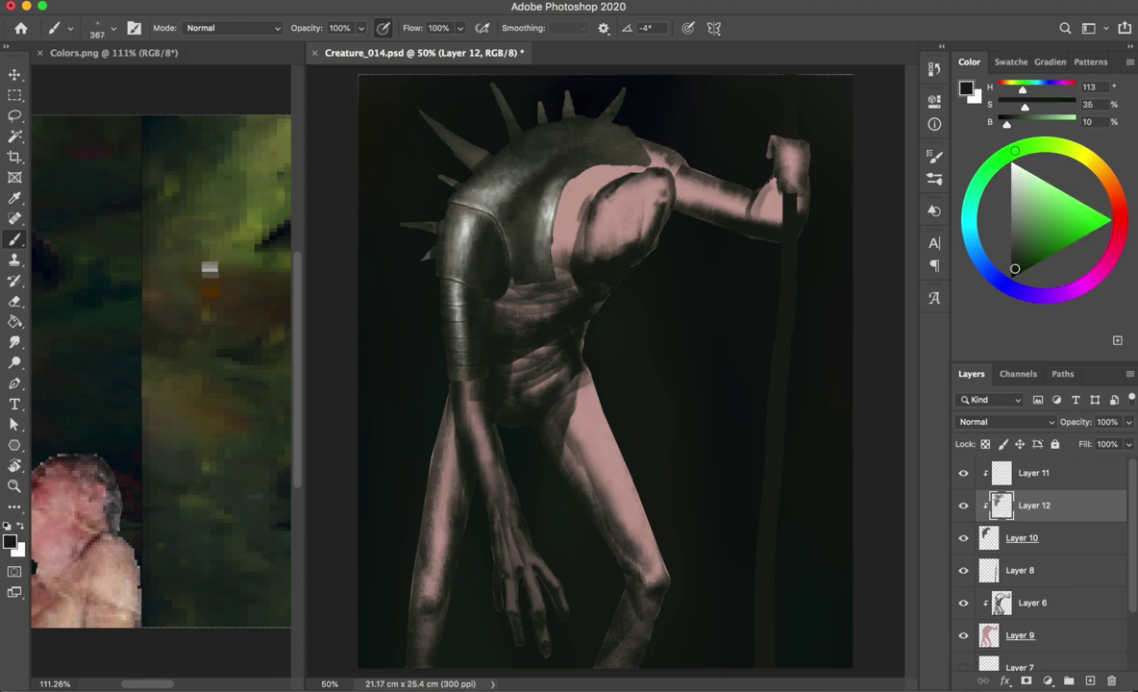
pyautogui.keyDown('alt'); pyautogui.click(500, 288); pyautogui.keyUp('alt')
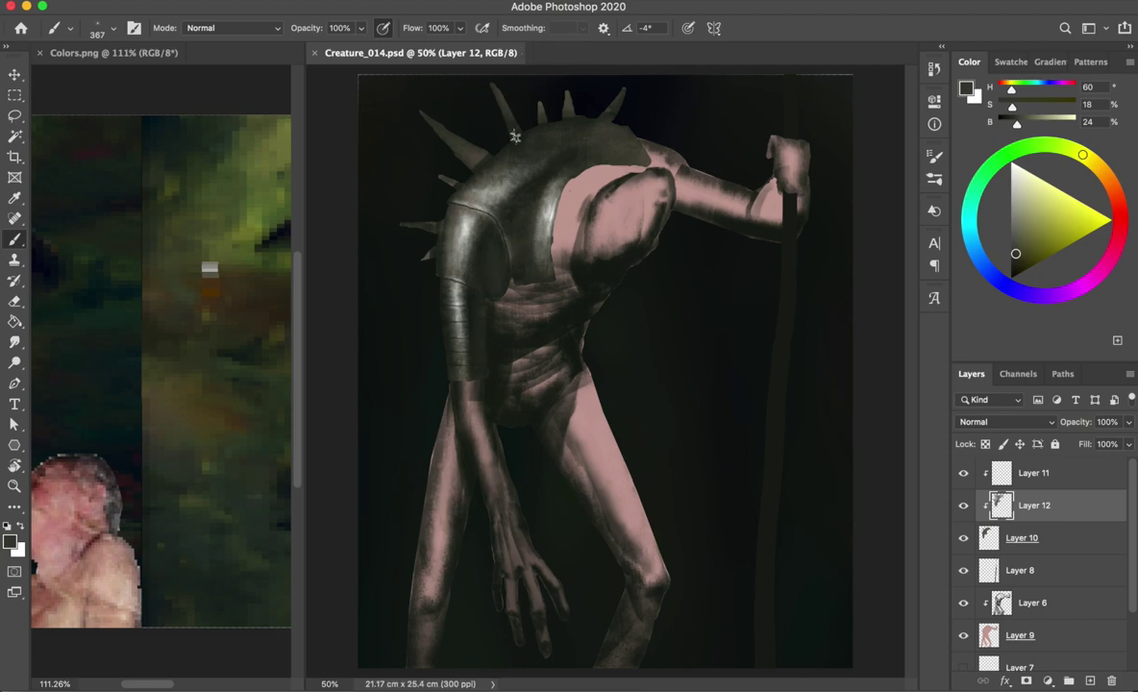
pyautogui.keyDown('alt'); pyautogui.click(468, 122); pyautogui.keyUp('alt')
pyautogui.hotkey('ctrl', 's')
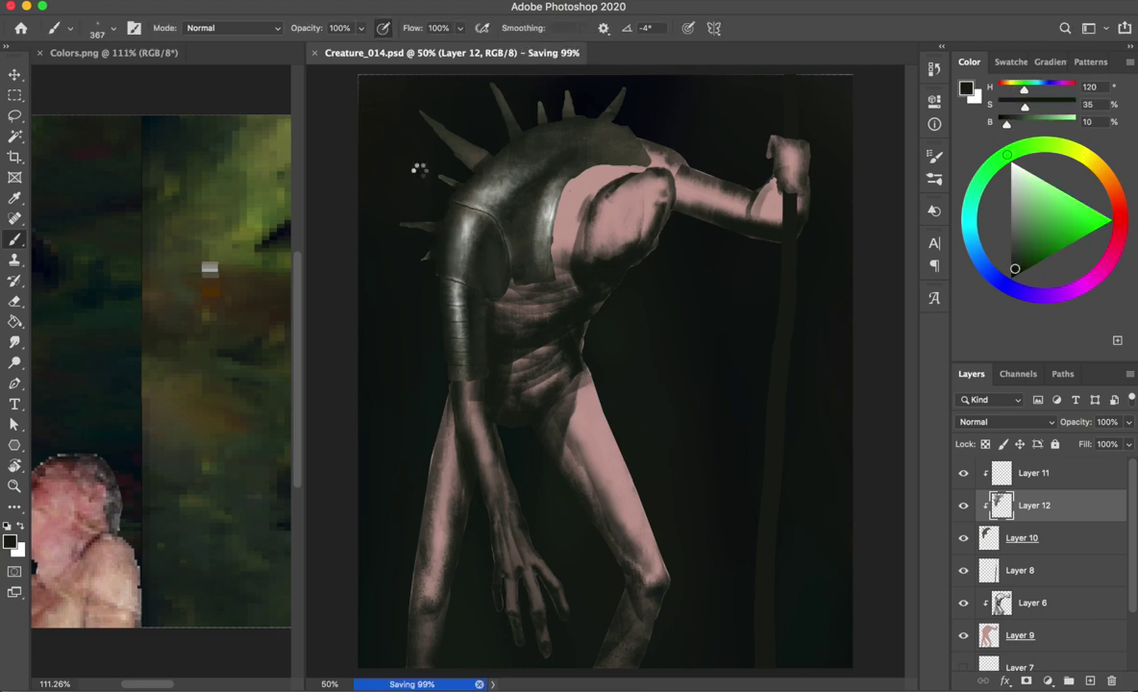
pyautogui.rightClick(596, 158)
pyautogui.moveTo(636, 274); pyautogui.dragTo(605, 288)
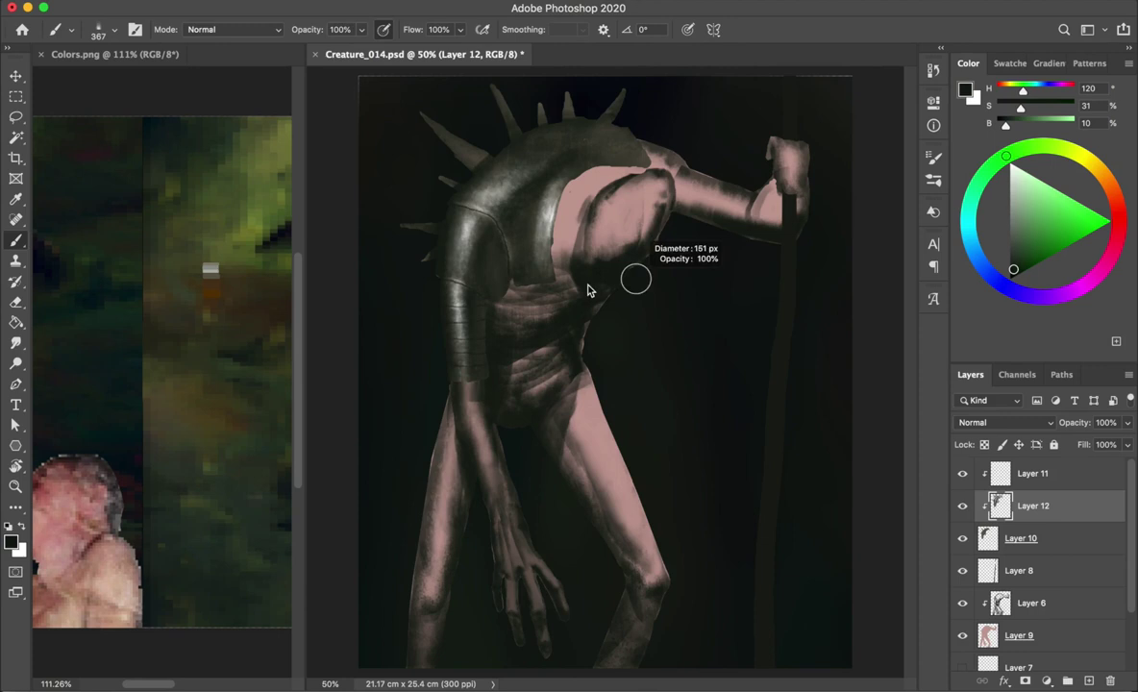
# - Select Layer 6, save, and add a new clipped Layer 13 above it with a larger brush
pyautogui.keyDown('ctrl'); pyautogui.click(435, 319); pyautogui.keyUp('ctrl')
pyautogui.hotkey('ctrl', 's')
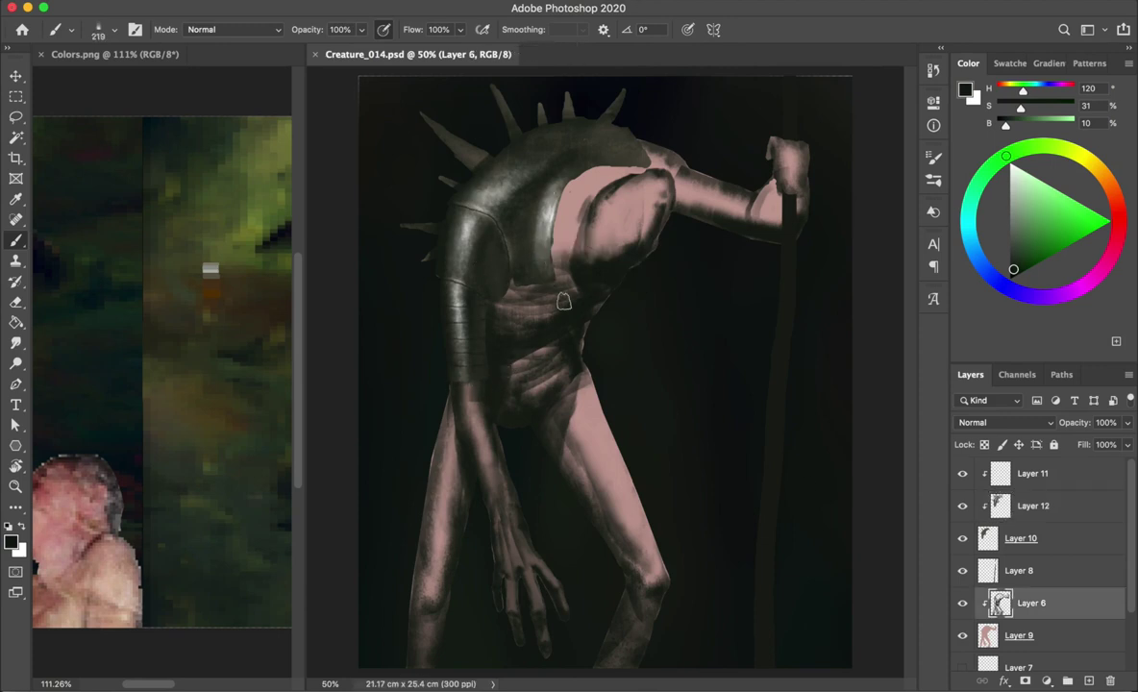
pyautogui.hotkey('ctrl', 'shift', 'alt', 'n')
pyautogui.moveTo(450, 564); pyautogui.dragTo(481, 564)
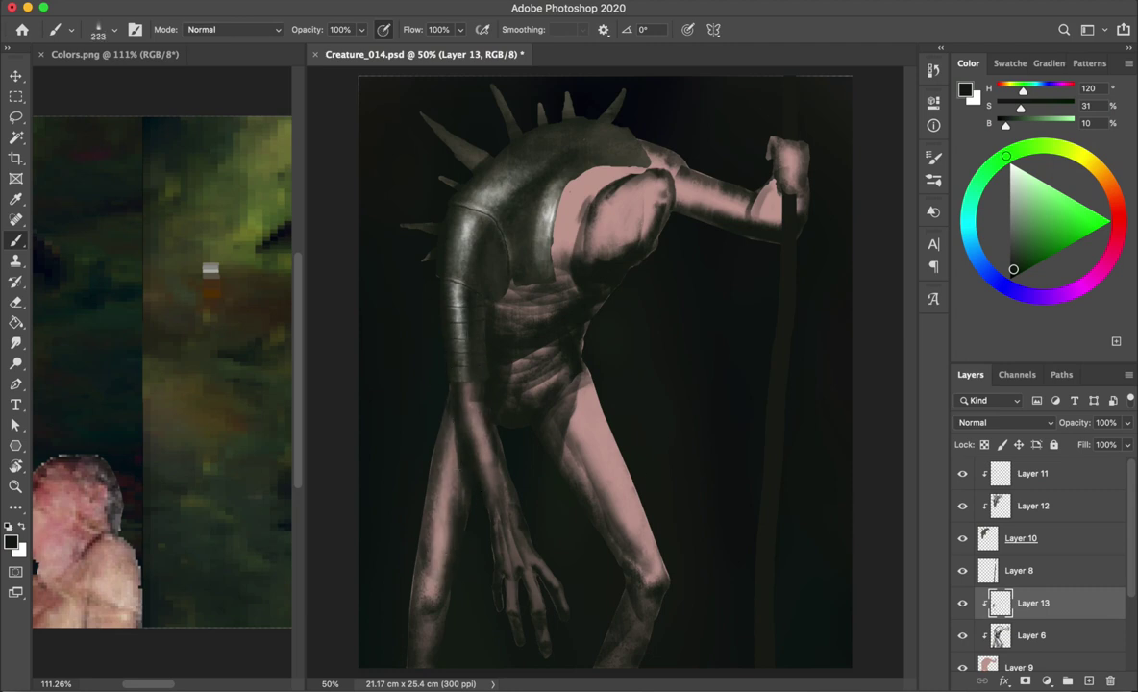
pyautogui.press('h')
pyautogui.press('h')
pyautogui.moveTo(509, 360)
pyautogui.mouseDown()
pyautogui.moveTo(541, 358)
pyautogui.moveTo(510, 307)
pyautogui.mouseUp()
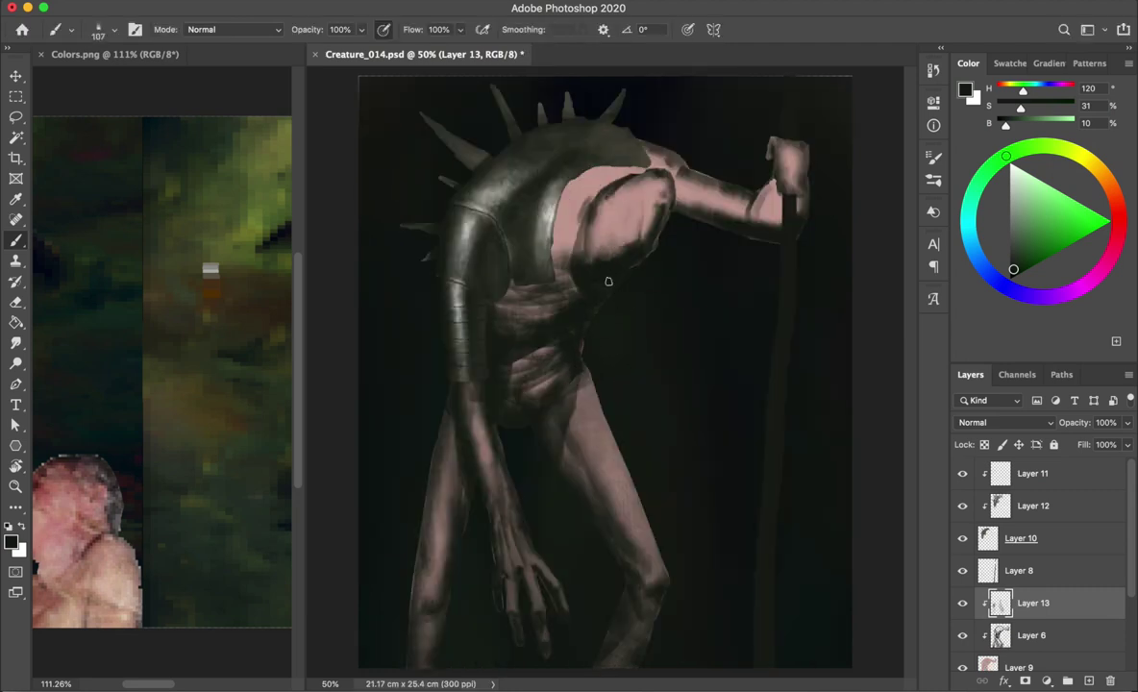
# - Darken the pink abdomen, chest and shoulder beside the armour with dark strokes
pyautogui.moveTo(491, 268); pyautogui.dragTo(469, 267)
pyautogui.moveTo(494, 313); pyautogui.dragTo(535, 309)
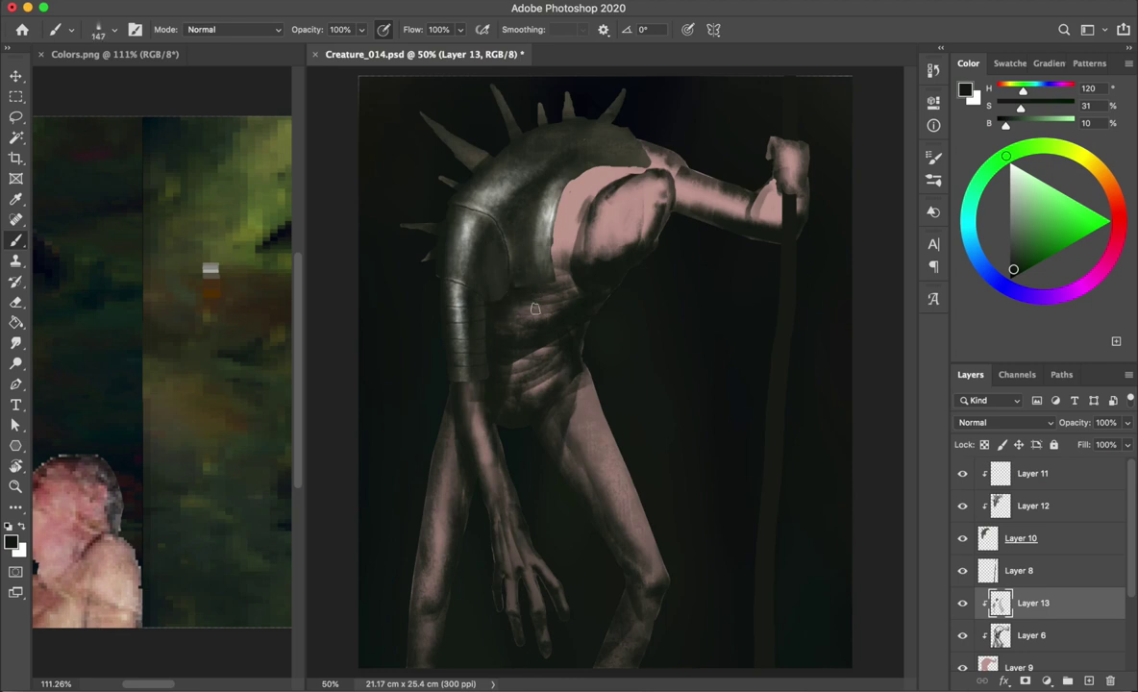
pyautogui.press('h')
pyautogui.press('h')
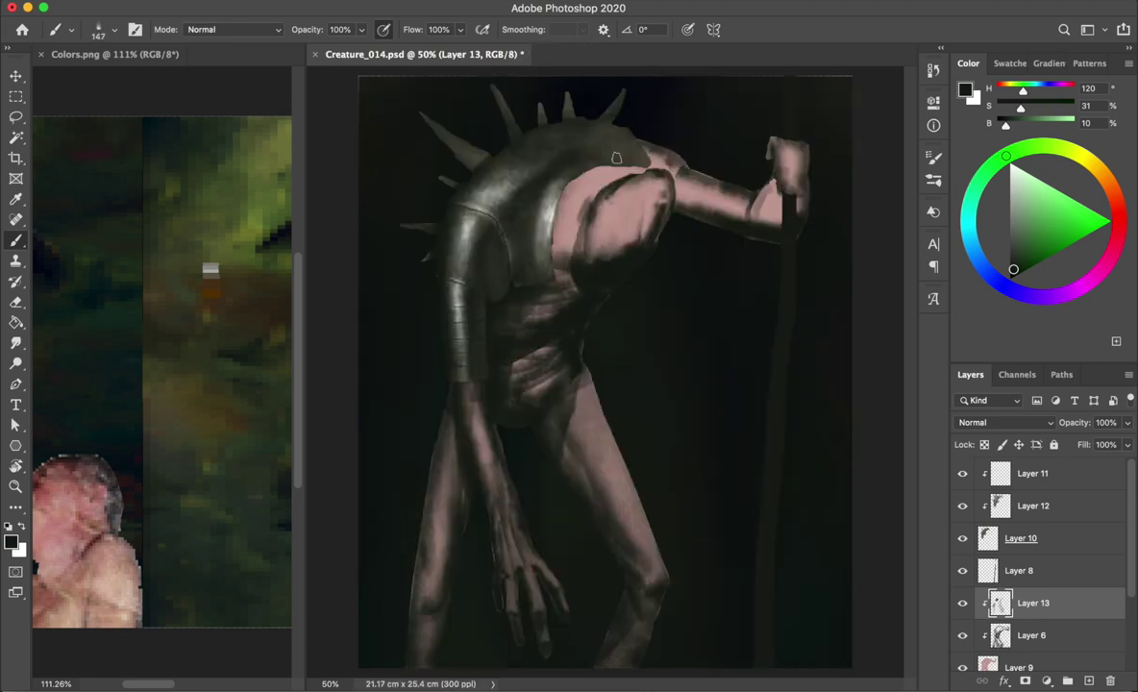
pyautogui.moveTo(575, 178); pyautogui.dragTo(635, 156)
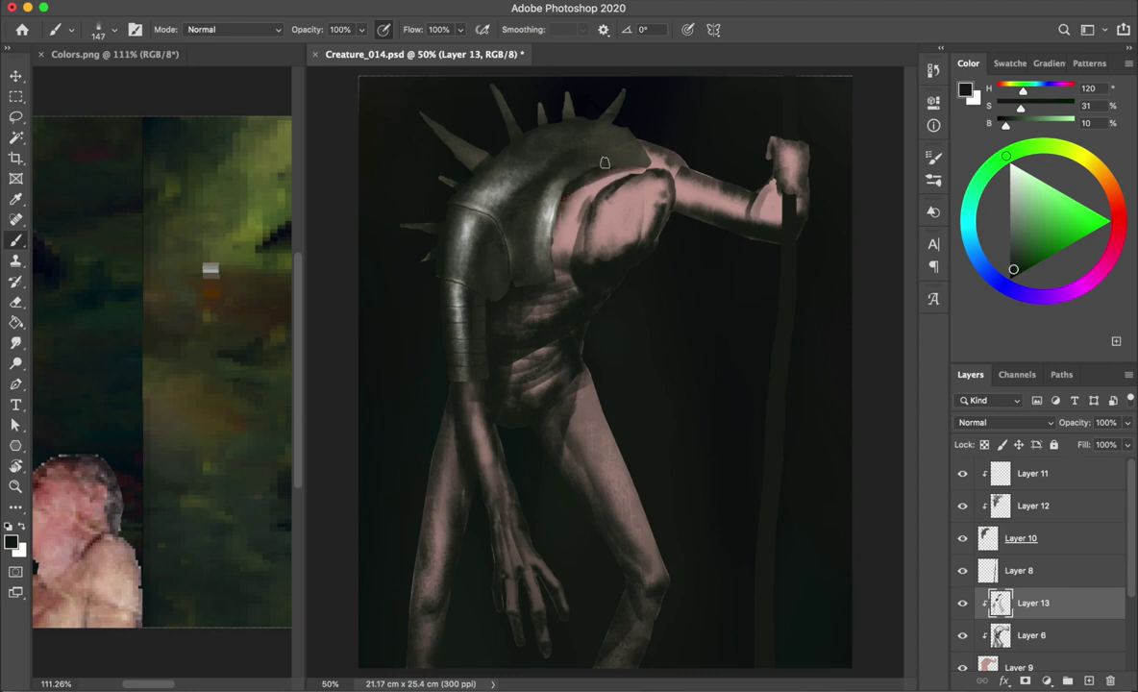
pyautogui.press('e')
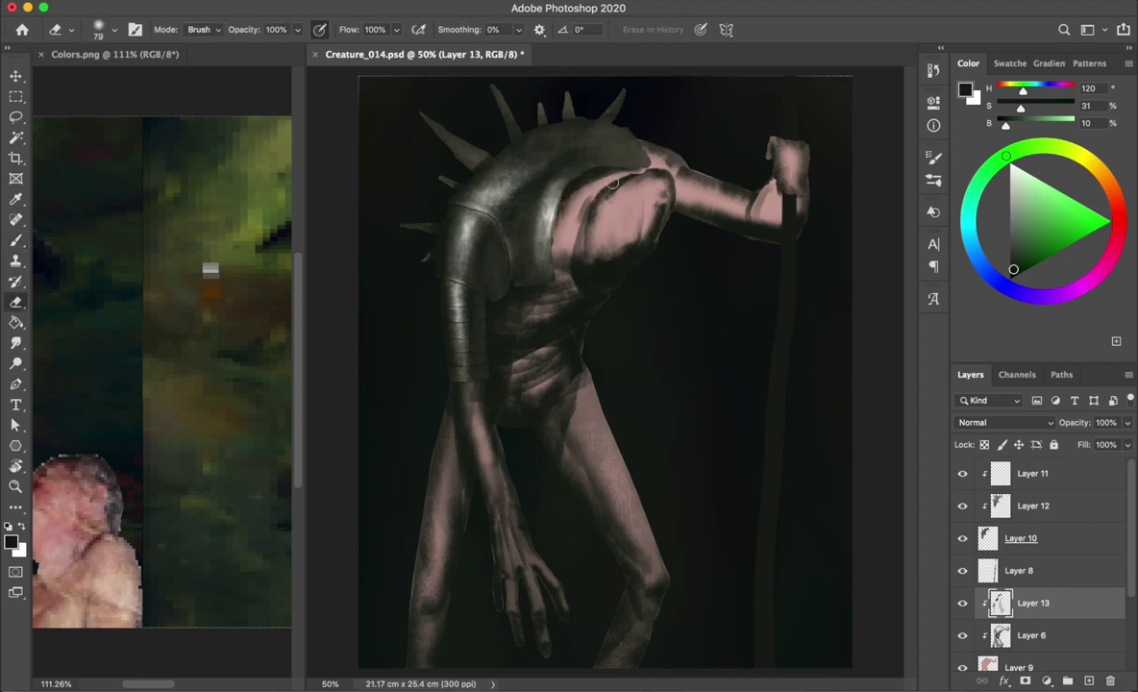
pyautogui.press('h')
pyautogui.press('h')
pyautogui.press('b')
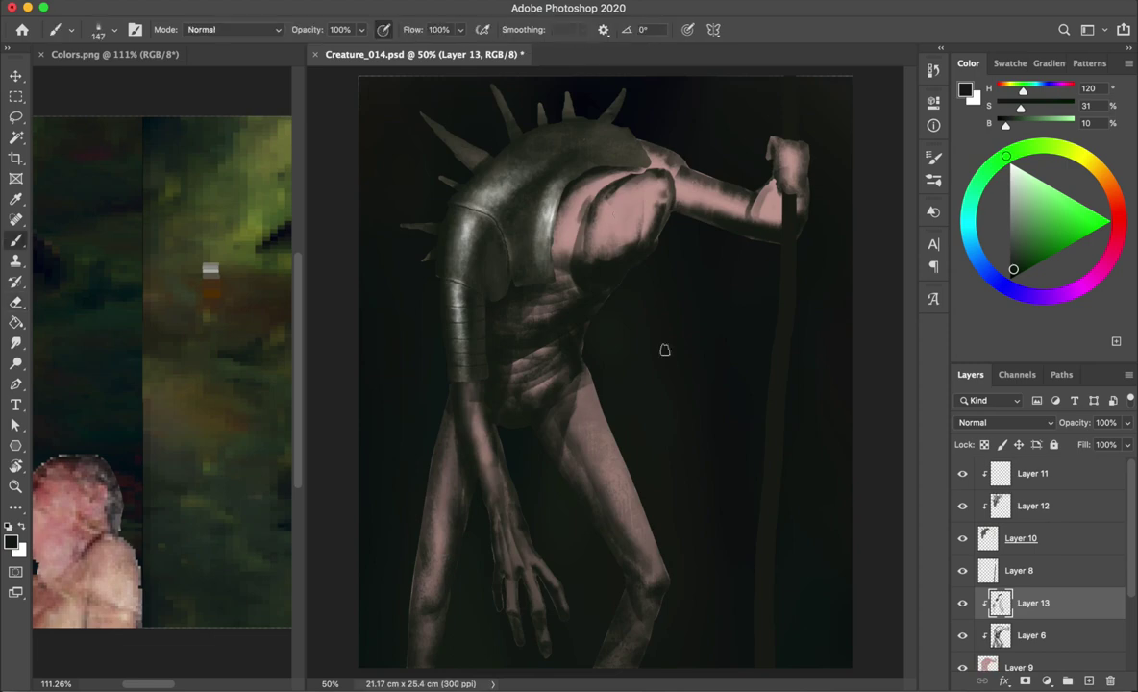
# - On Layer 6, erase the dark armour overlap to reveal more of the pink arm
pyautogui.press('e')
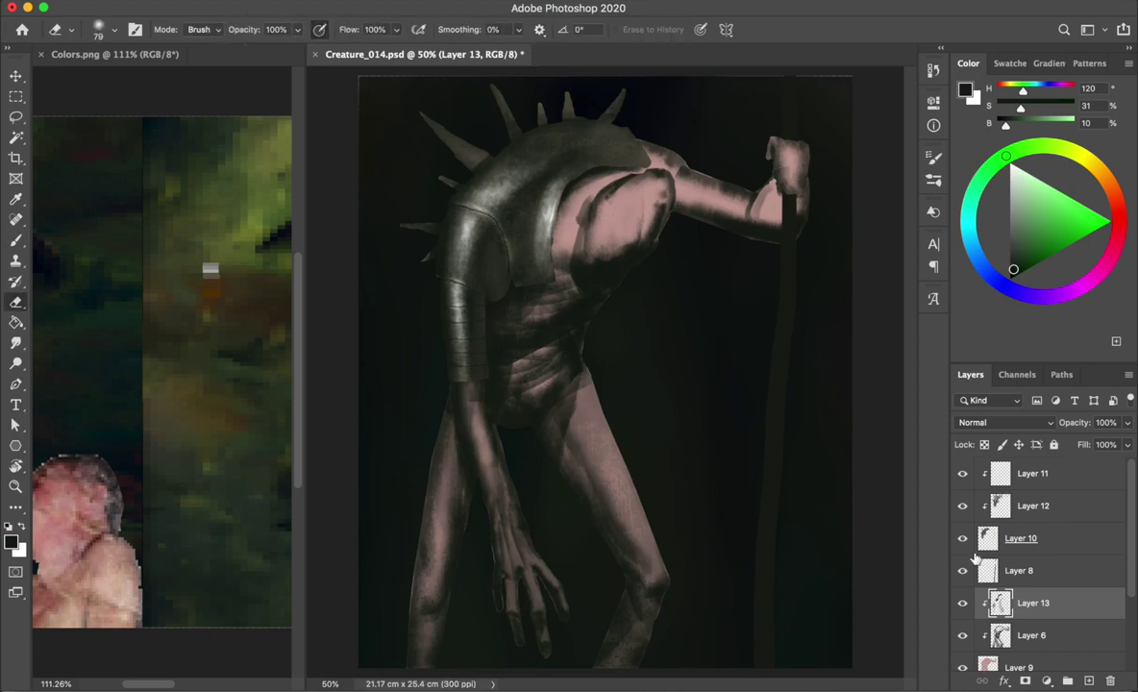
pyautogui.rightClick(596, 157)
pyautogui.press('Escape')
pyautogui.hotkey('alt', '[')
pyautogui.moveTo(672, 159)
pyautogui.mouseDown()
pyautogui.moveTo(639, 159)
pyautogui.moveTo(695, 167)
pyautogui.mouseUp()
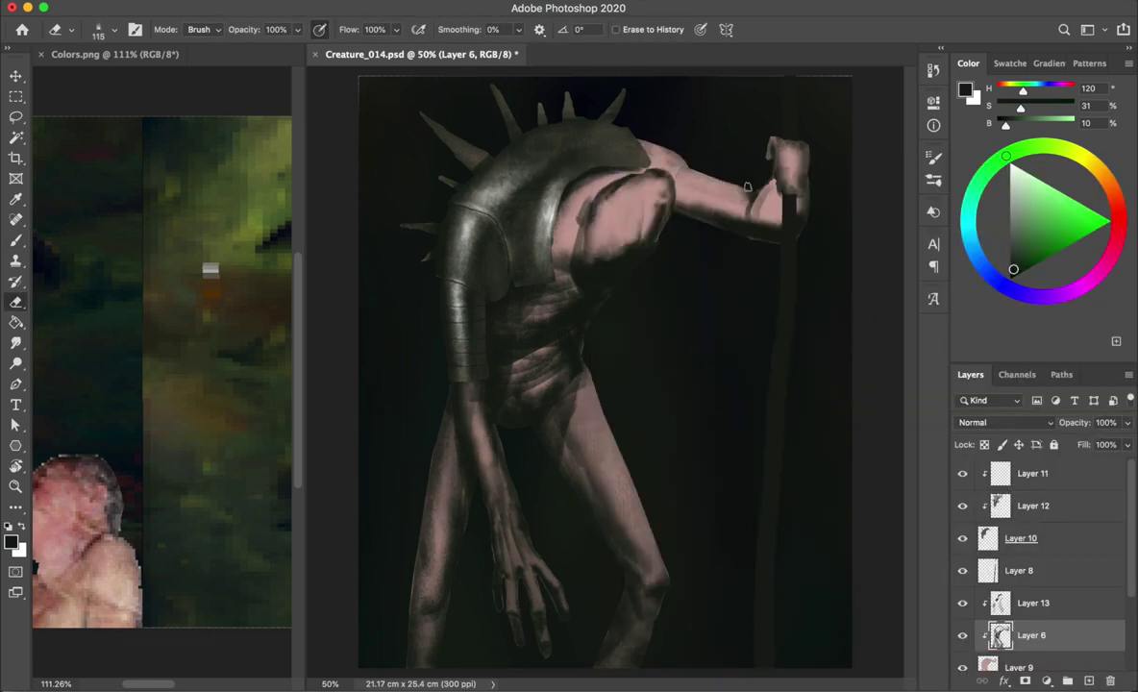
pyautogui.press('b')
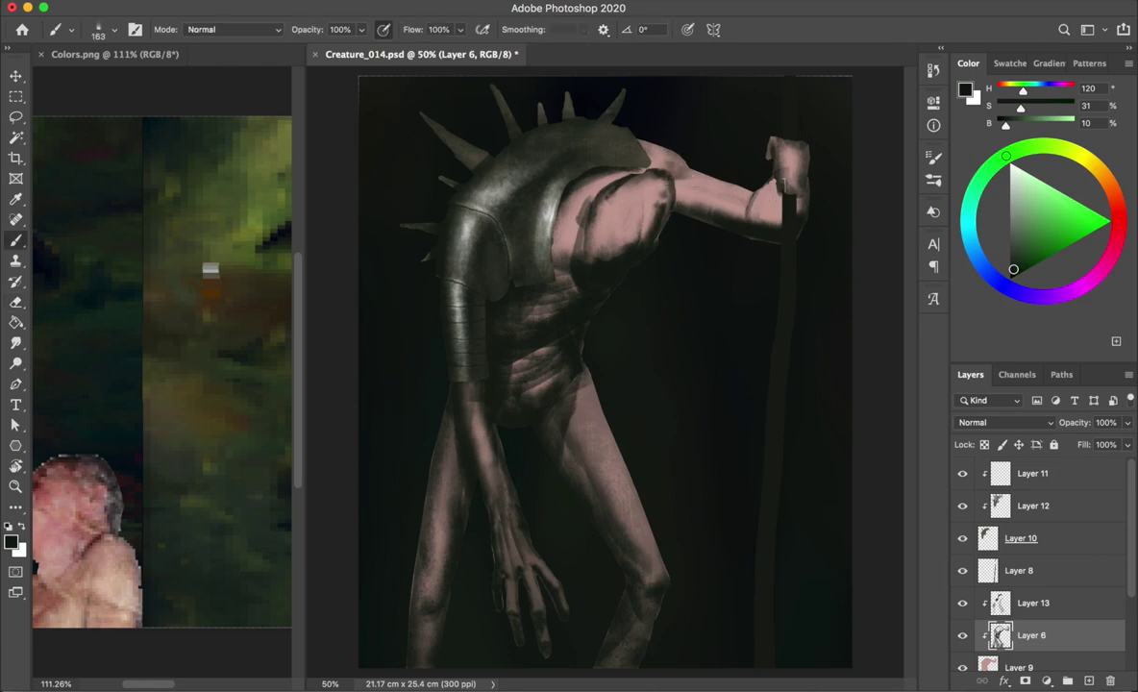
pyautogui.press('e')
pyautogui.hotkey('ctrl', 'shift', 'h')
pyautogui.press('b')
pyautogui.press('e')
pyautogui.press('b')
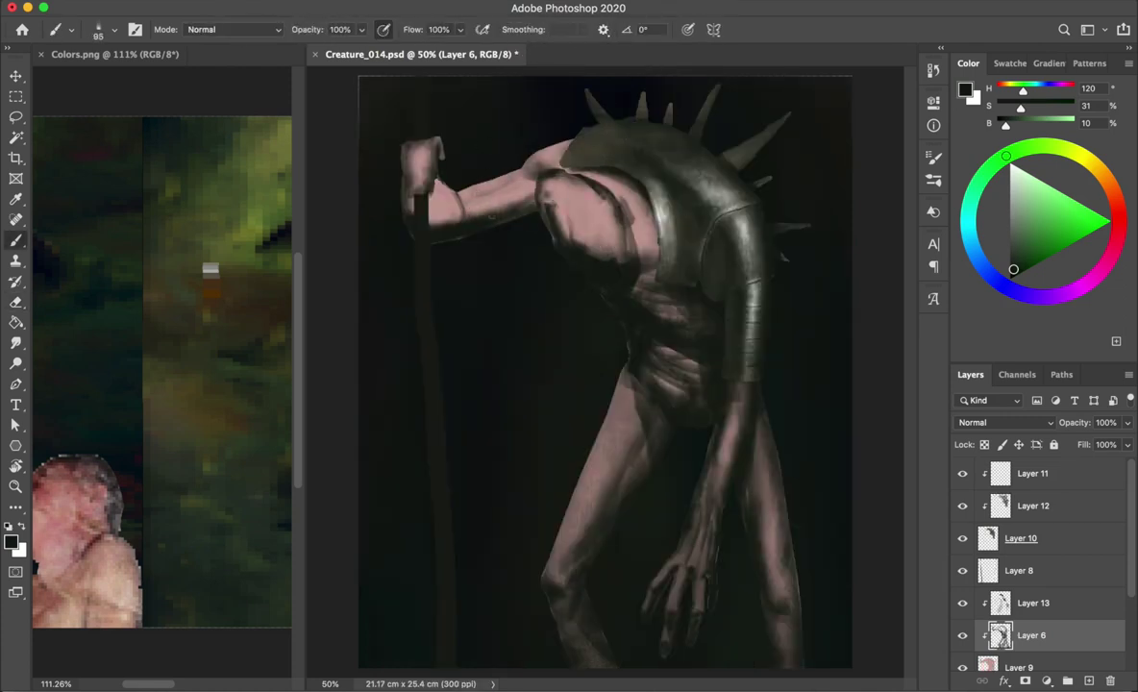
pyautogui.hotkey('ctrl', 'shift', 'h')
# - Enlarge the brush to about 147 px, save, and re-clip Layer 13 onto the layer below
pyautogui.moveTo(730, 192); pyautogui.dragTo(771, 210)
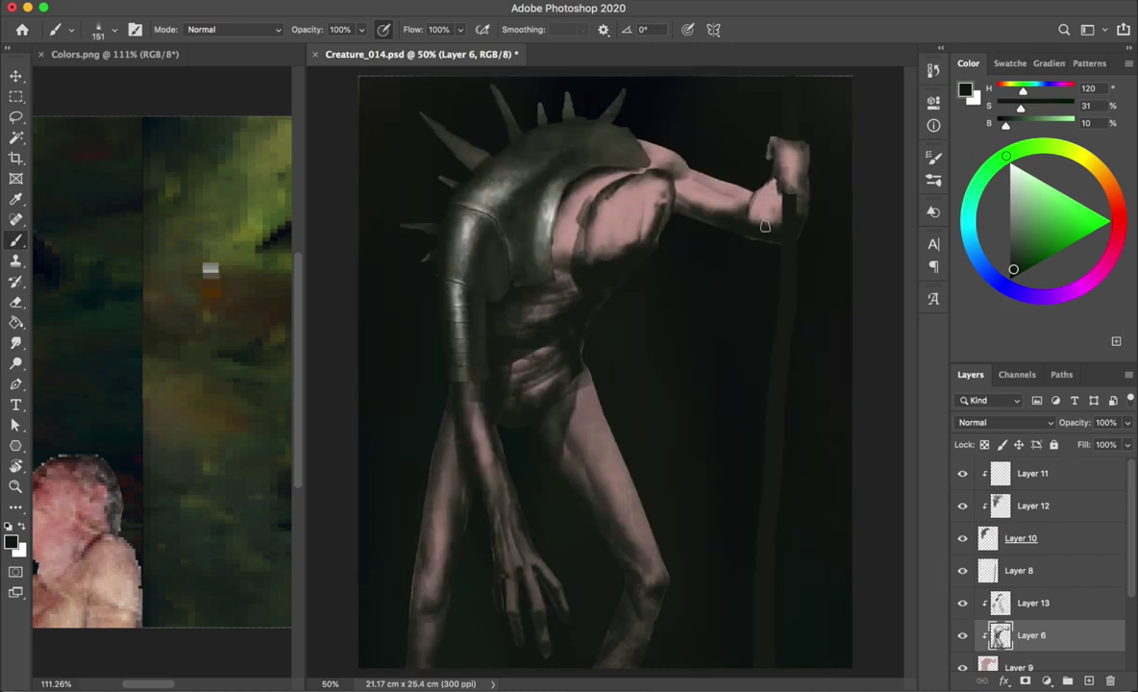
pyautogui.press('e')
pyautogui.press('b')
pyautogui.press('e')
pyautogui.moveTo(731, 137); pyautogui.dragTo(769, 137)
pyautogui.hotkey('ctrl', 's')
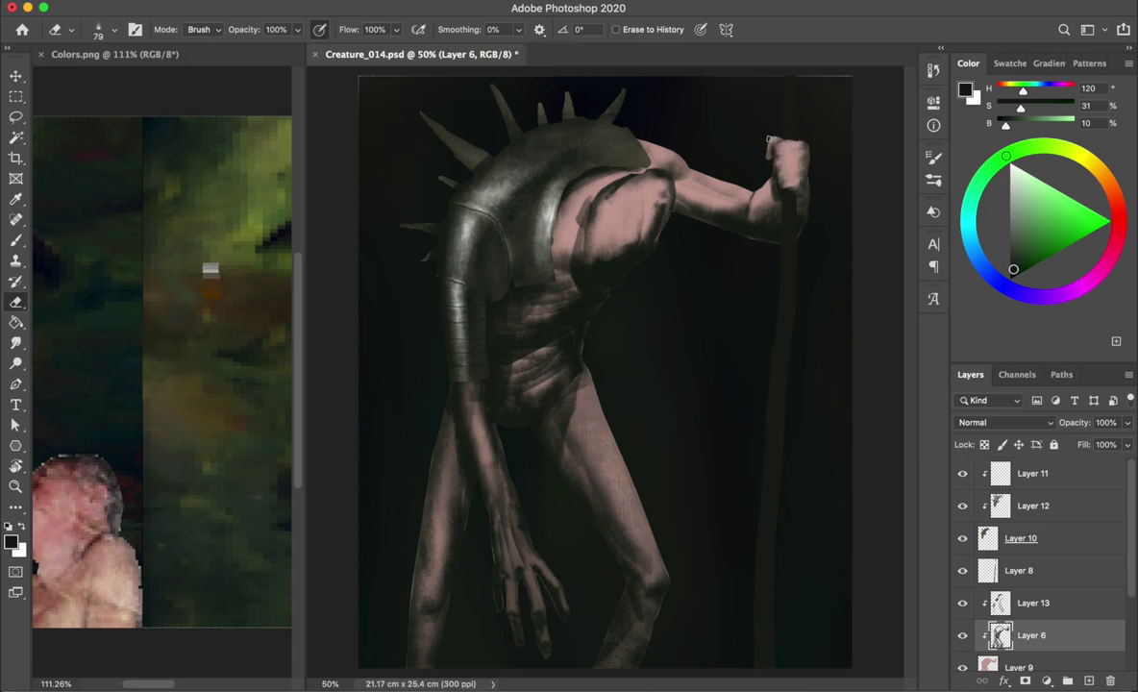
pyautogui.click(990, 603)
pyautogui.hotkey('ctrl', 'alt', 'g')
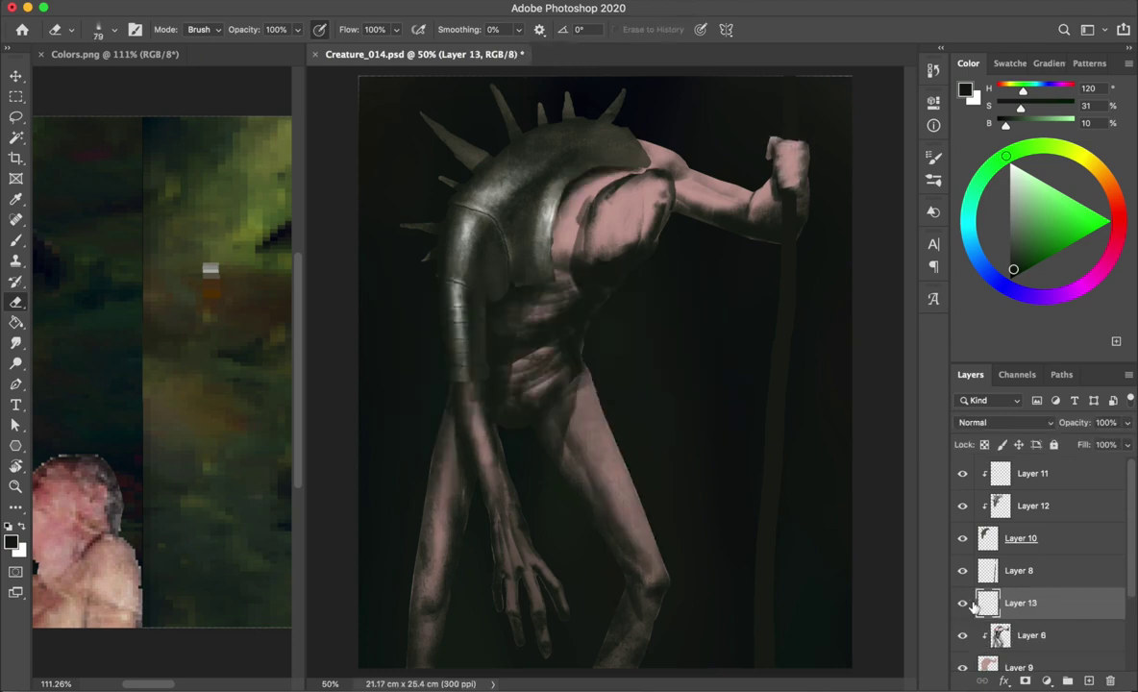
pyautogui.hotkey('ctrl', 'alt', 'g')
# - Enlarge the eraser on Layer 6, mirror to check, and resize the brush for Layer 13
pyautogui.press('b')
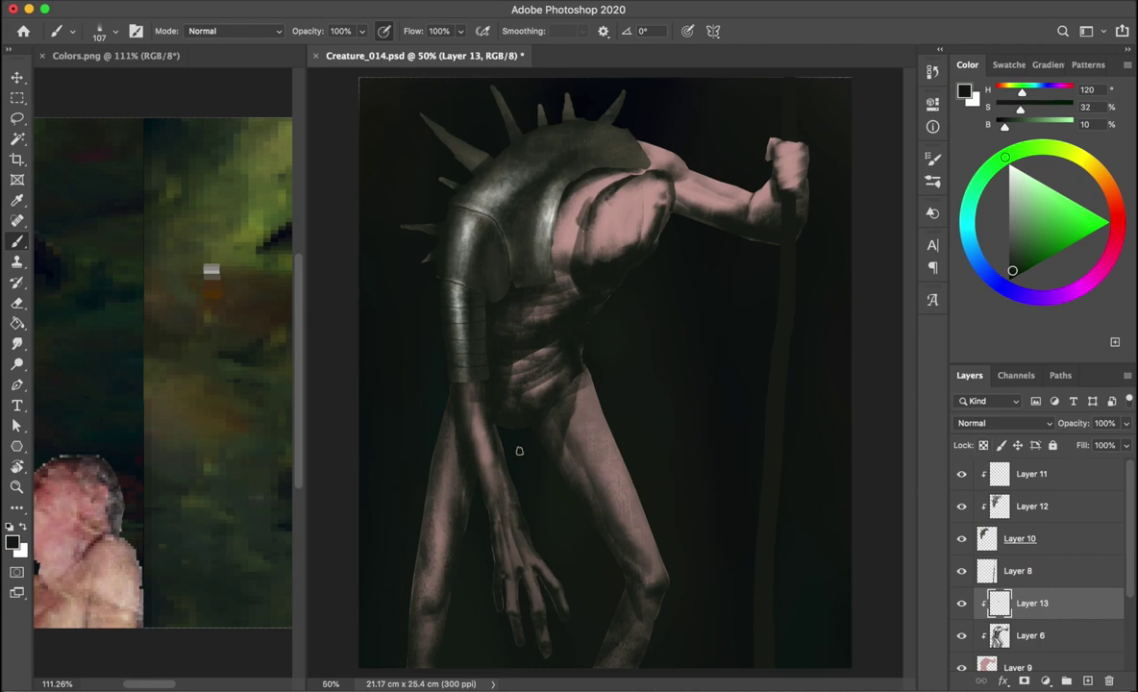
pyautogui.press('e')
pyautogui.hotkey('alt', '[')
pyautogui.moveTo(485, 414)
pyautogui.mouseDown()
pyautogui.moveTo(516, 500)
pyautogui.moveTo(472, 455)
pyautogui.mouseUp()
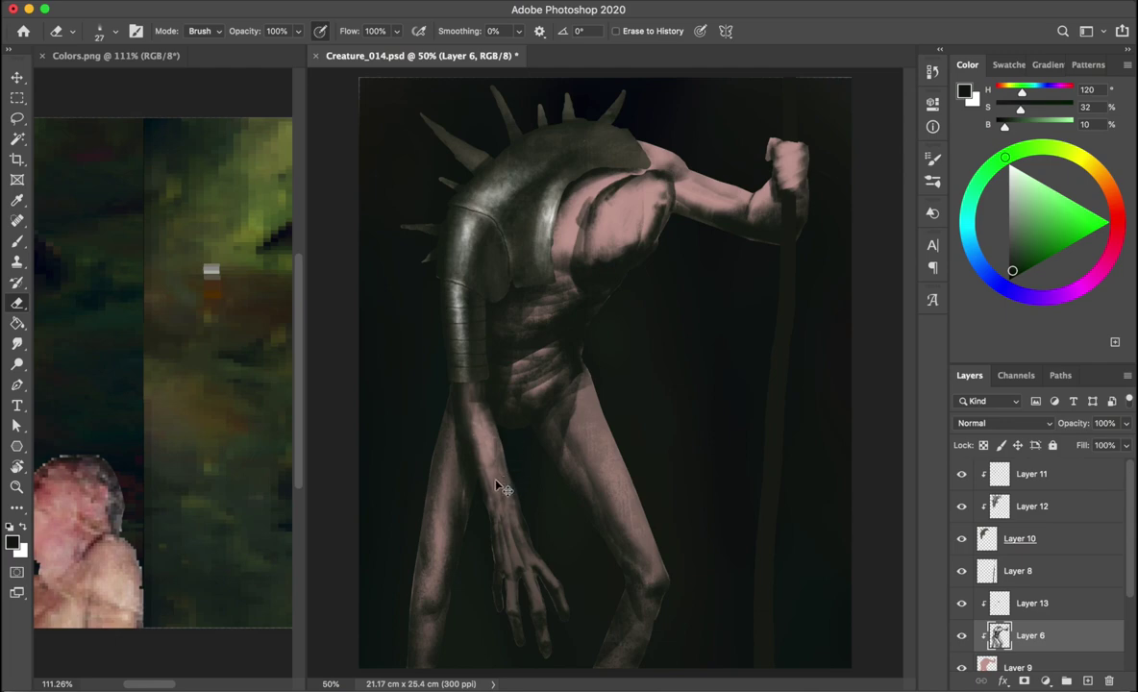
pyautogui.hotkey('ctrl', 'shift', 'h')
pyautogui.hotkey('ctrl', 'shift', 'h')
pyautogui.press('b')
pyautogui.press('[')
pyautogui.press('[')
pyautogui.press('[')
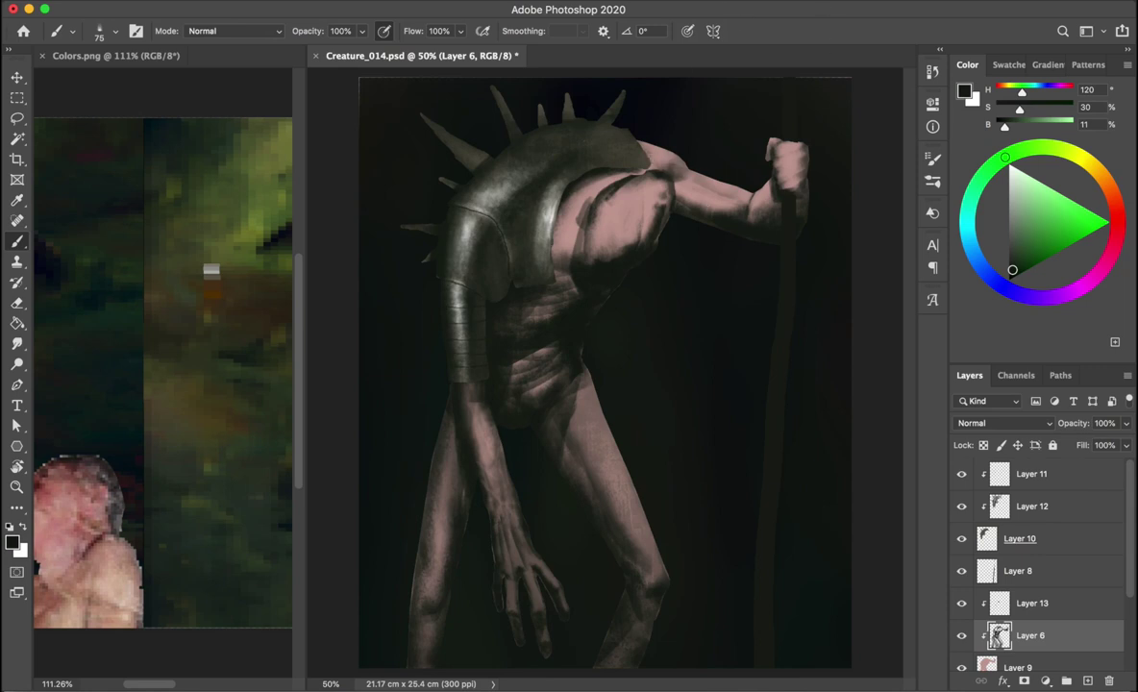
pyautogui.hotkey('ctrl', 'z')
pyautogui.press('Return')
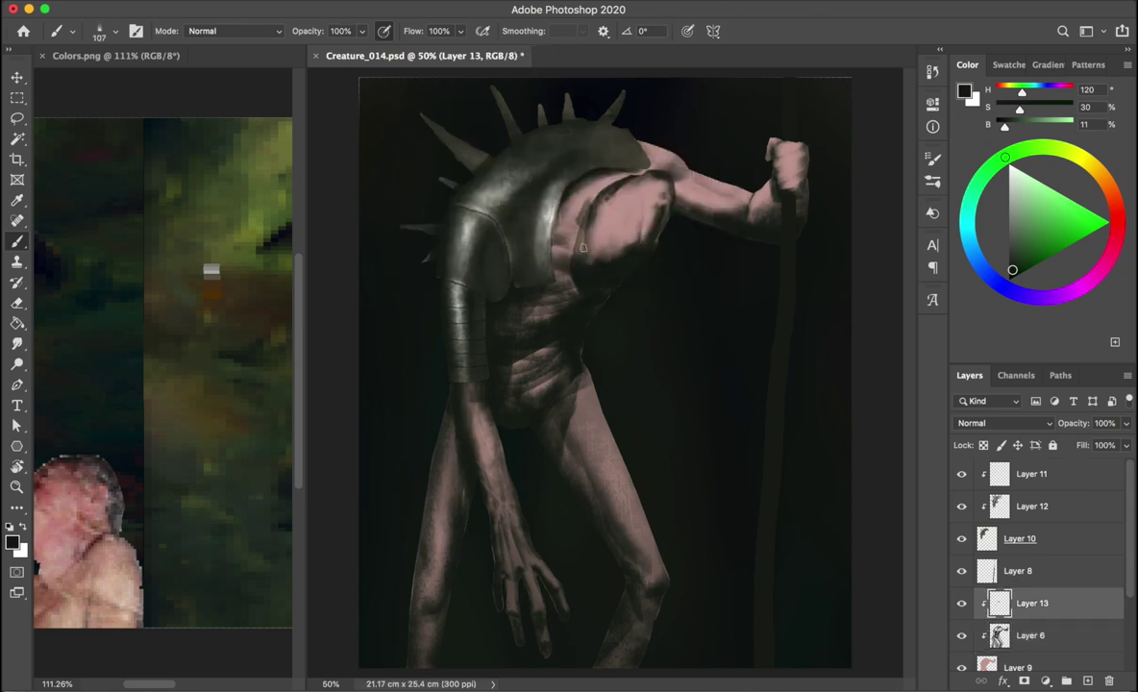
# - Restore the dark blotches and paint skull-like eye and mouth shapes on the pink chest
pyautogui.hotkey('ctrl', 'z')
pyautogui.hotkey('ctrl', 'shift', 'z')
pyautogui.hotkey('ctrl', 'shift', 'z')
pyautogui.hotkey('ctrl', 'shift', 'z')
pyautogui.moveTo(654, 240); pyautogui.dragTo(630, 246)
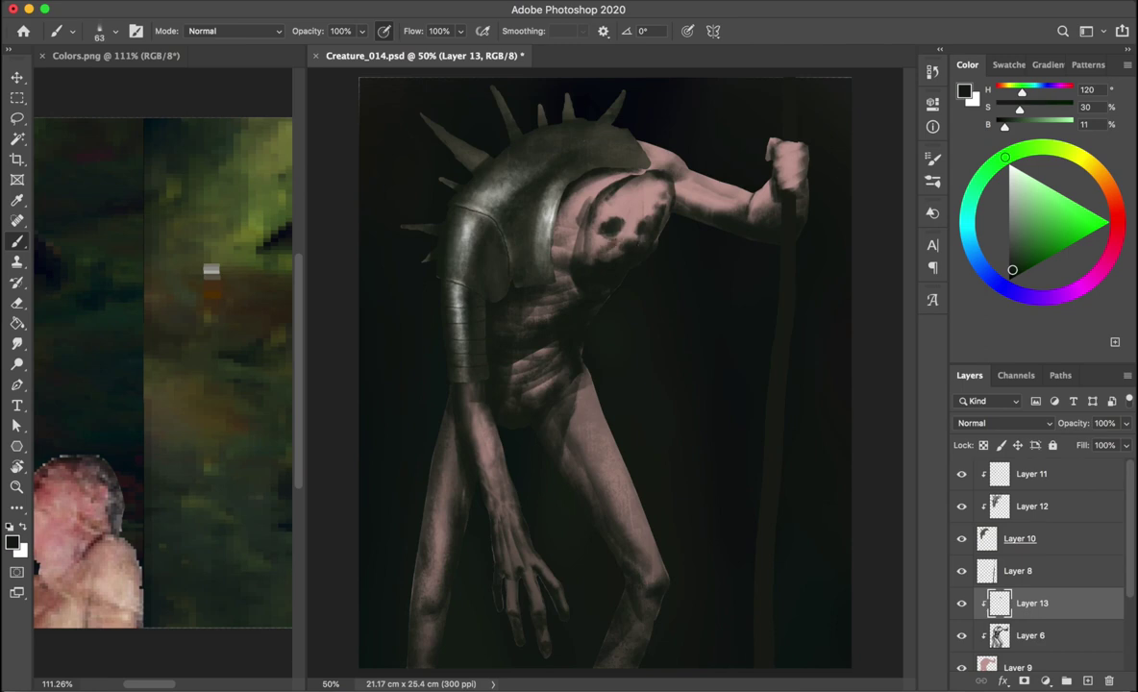
pyautogui.press('[')
pyautogui.moveTo(611, 197); pyautogui.dragTo(680, 188)
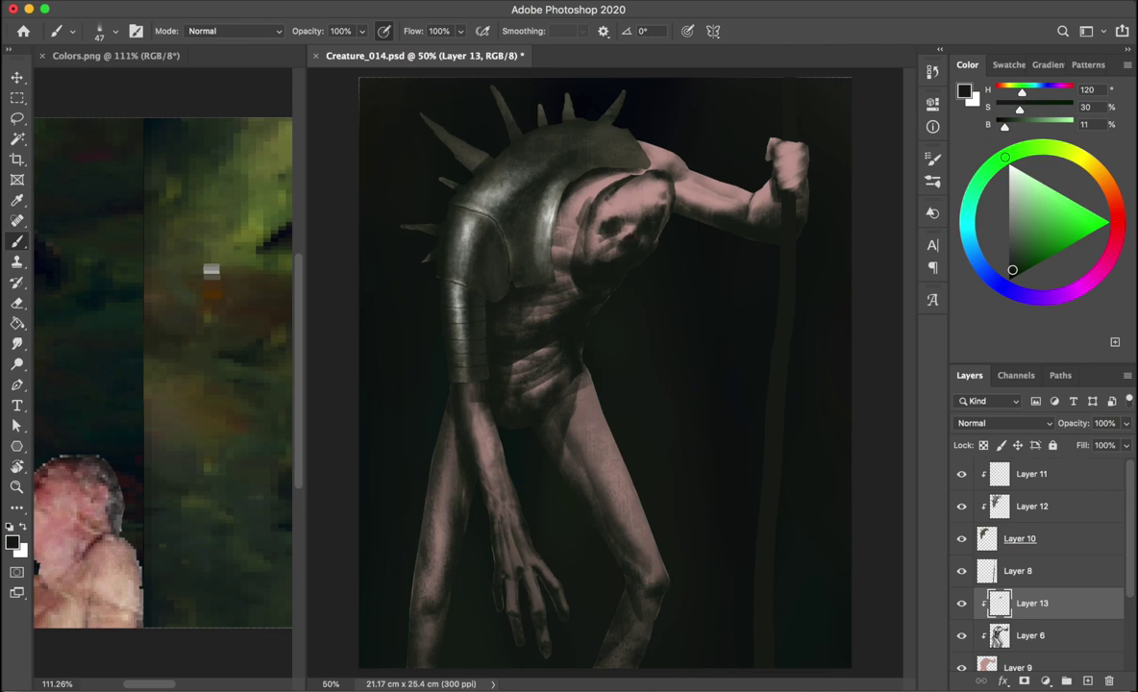
# - Soften the eye blotch with the eraser, mirror to check, and merge Layer 13 into Layer 6
pyautogui.press('e')
pyautogui.moveTo(572, 217); pyautogui.dragTo(606, 243)
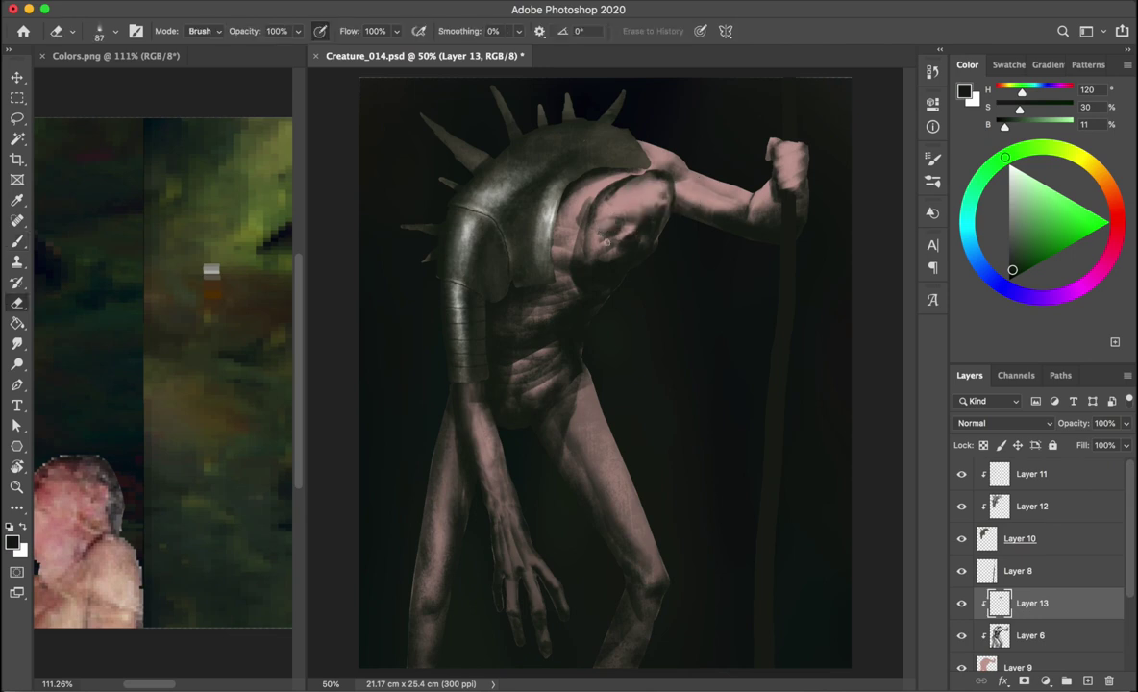
pyautogui.press('b')
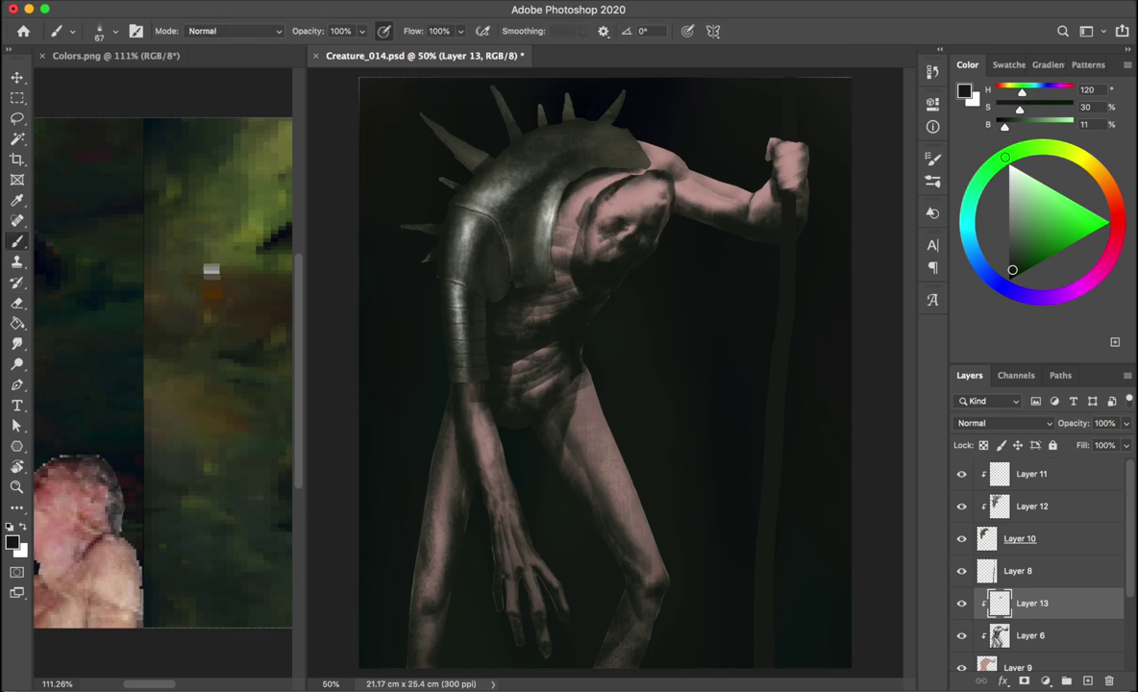
pyautogui.press('e')
pyautogui.hotkey('ctrl', 'shift', 'h')
pyautogui.hotkey('ctrl', 'shift', 'h')
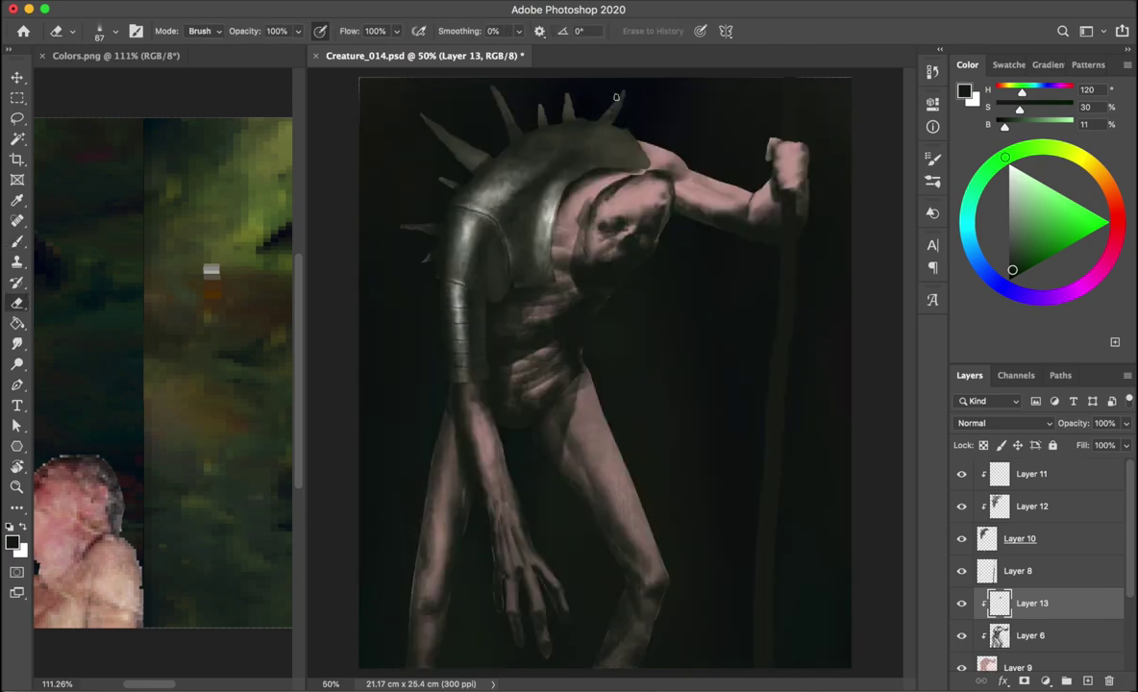
pyautogui.hotkey('ctrl', 'e')
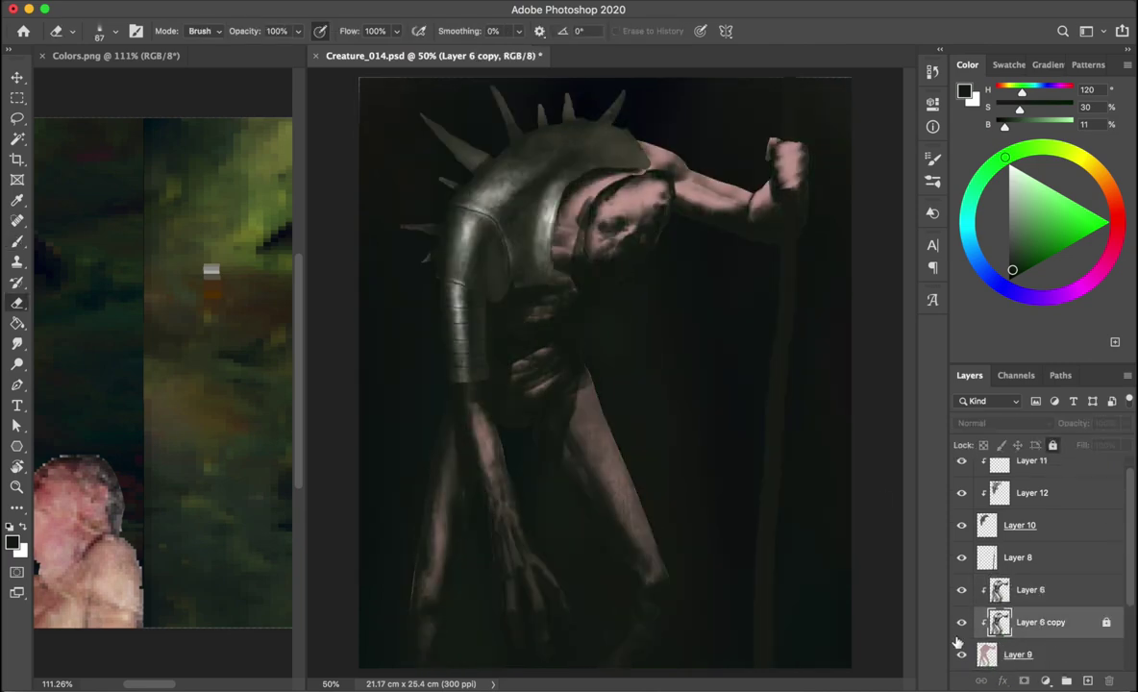
# - Hide the Layer 6 copy backup, then mirror the view and zoom in on the face with the Eraser
pyautogui.click(620, 261)
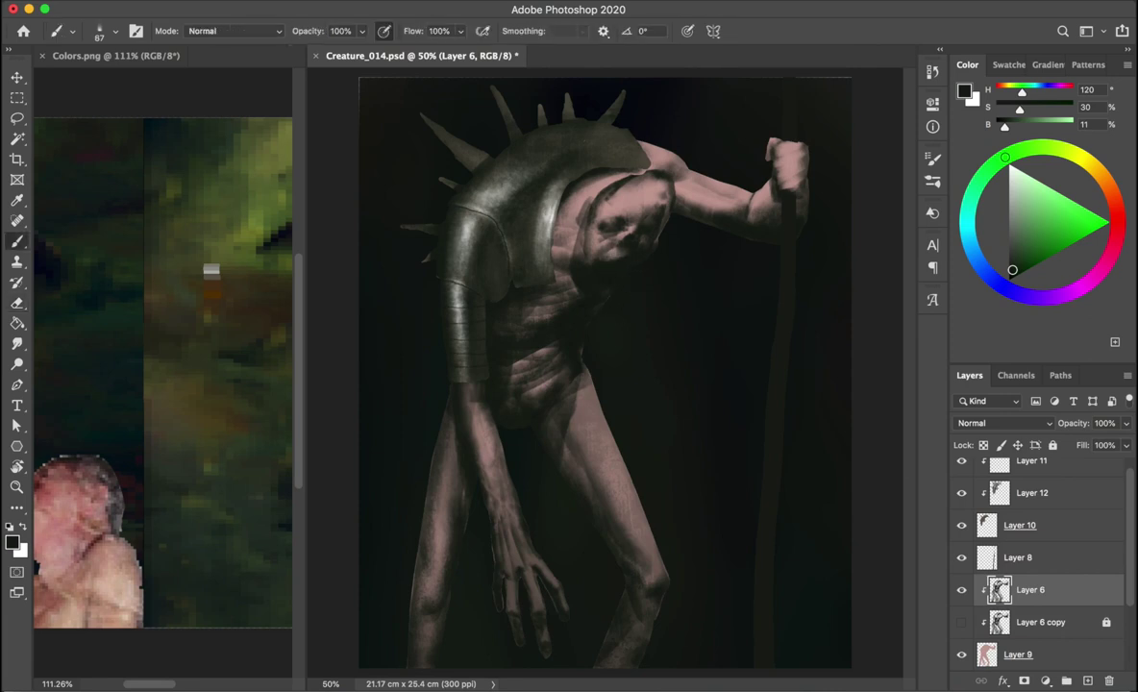
pyautogui.press('e')
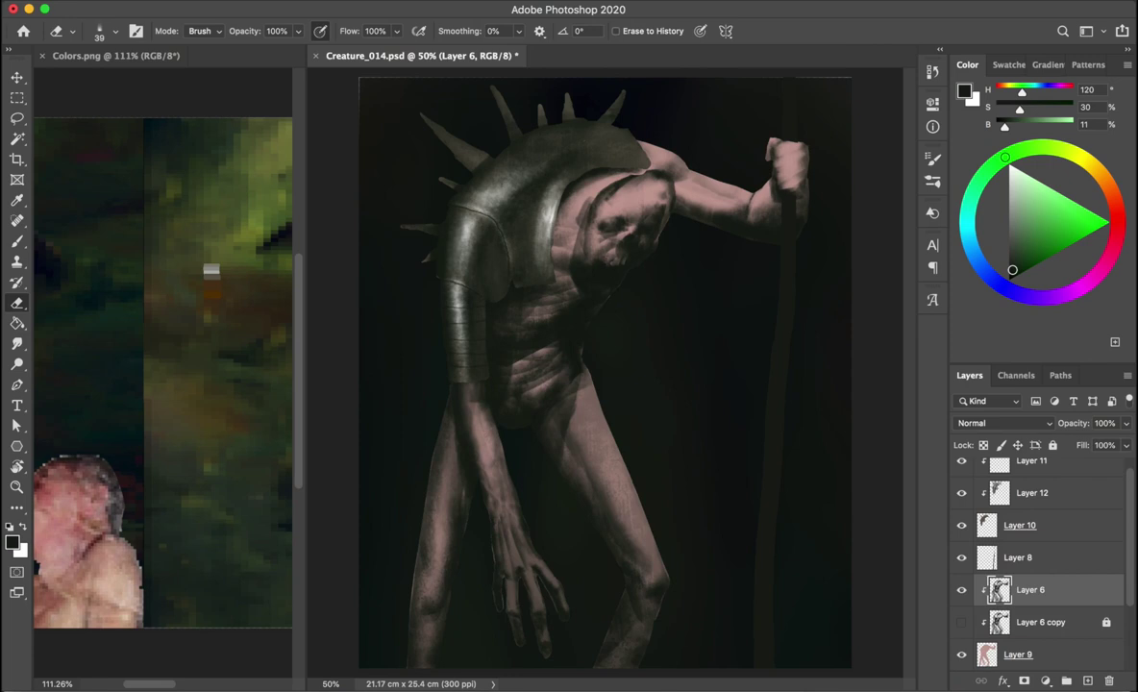
pyautogui.press('b')
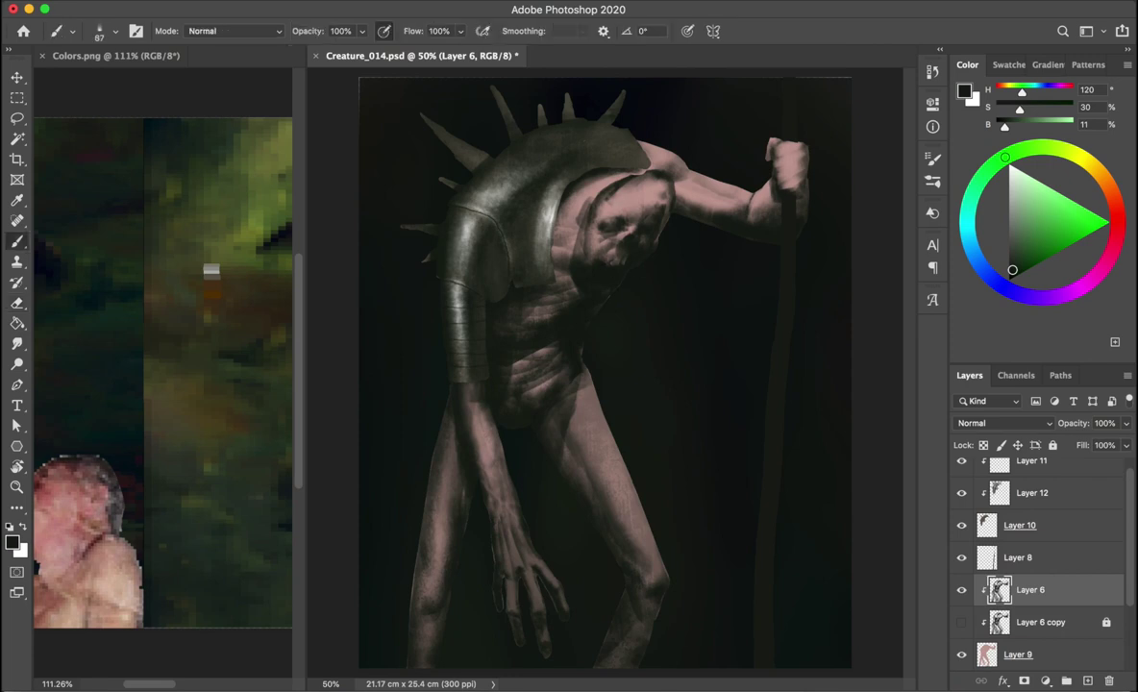
pyautogui.press('e')
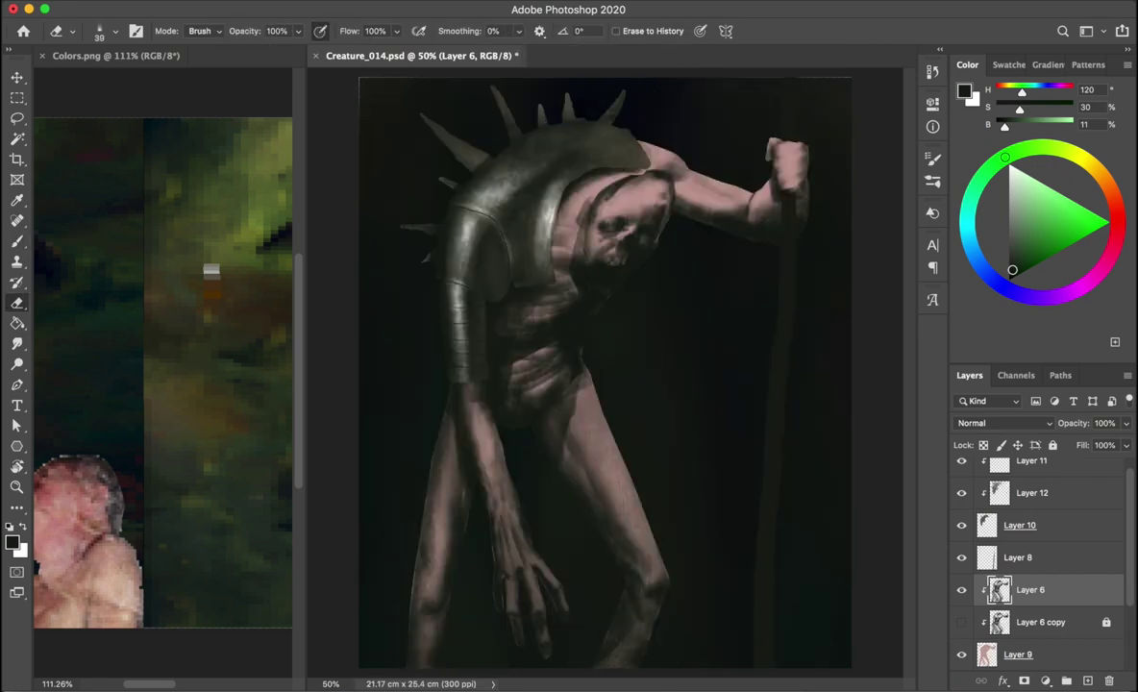
pyautogui.press('h')
pyautogui.press('h')
pyautogui.scroll(5, 594, 289)
# - Erase a small light patch on the chest face, zoom back out, and select armour Layer 12
pyautogui.moveTo(594, 321); pyautogui.dragTo(625, 310)
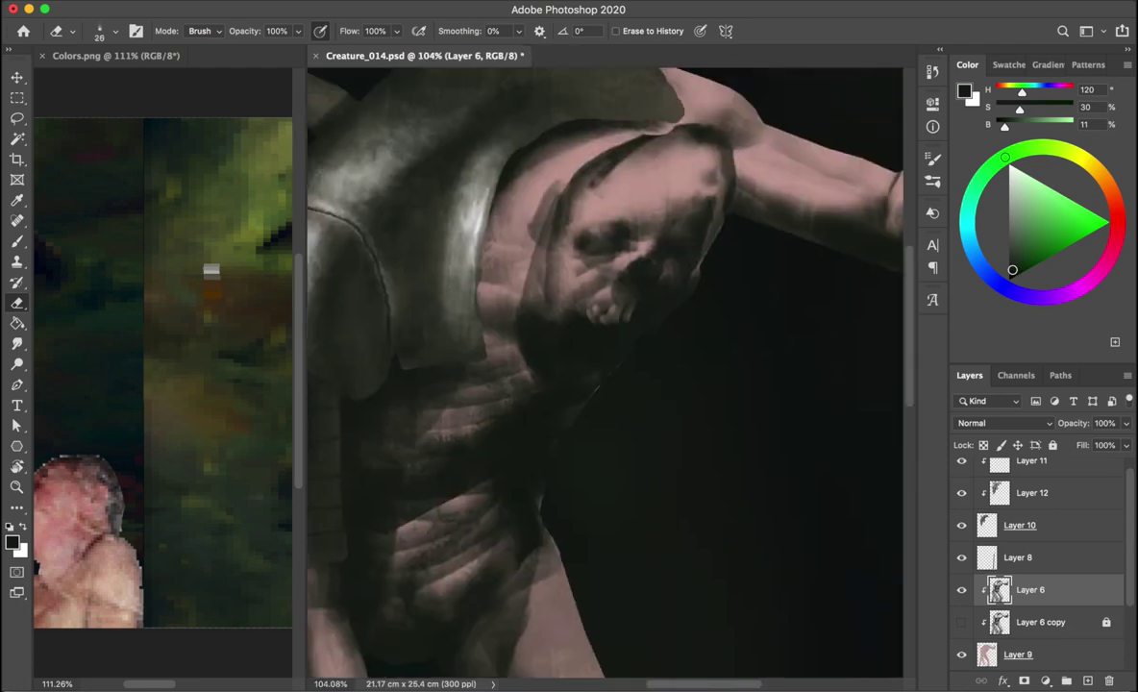
pyautogui.press('b')
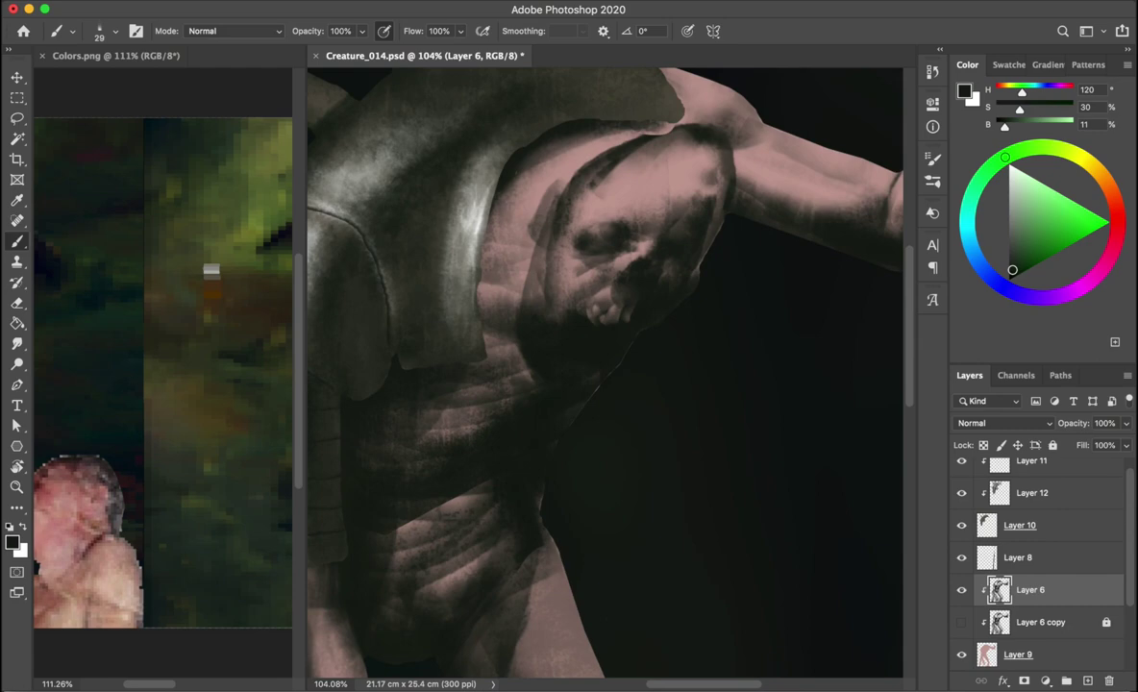
pyautogui.press('e')
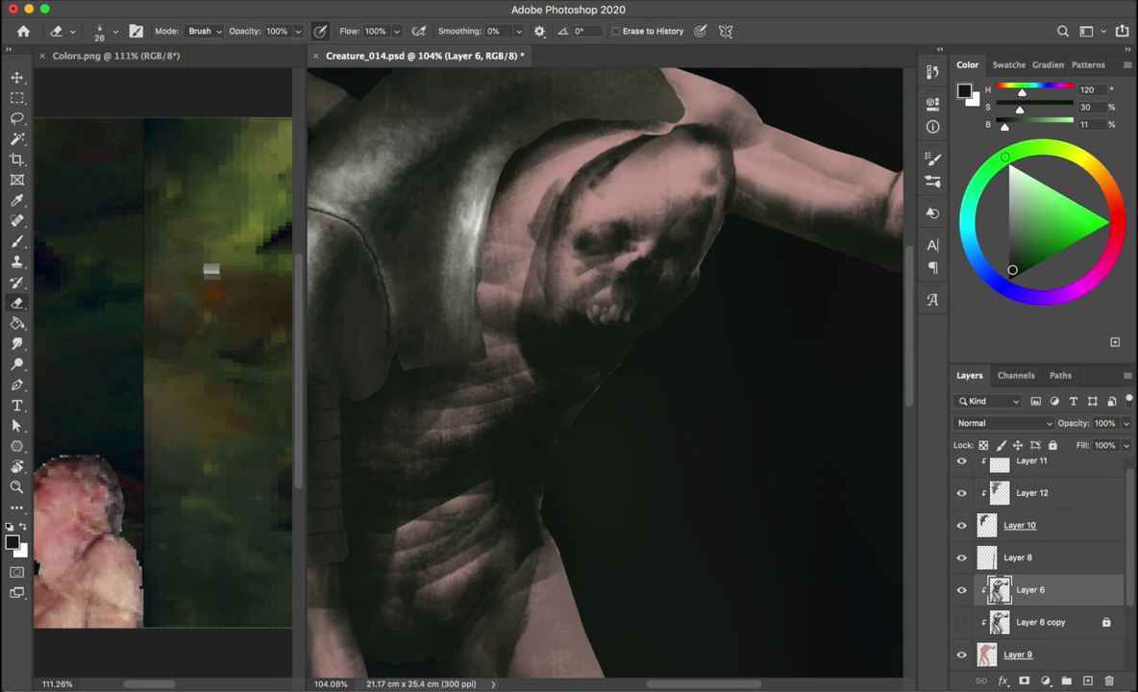
pyautogui.keyDown('alt'); pyautogui.scroll(-3, 699, 368); pyautogui.keyUp('alt')
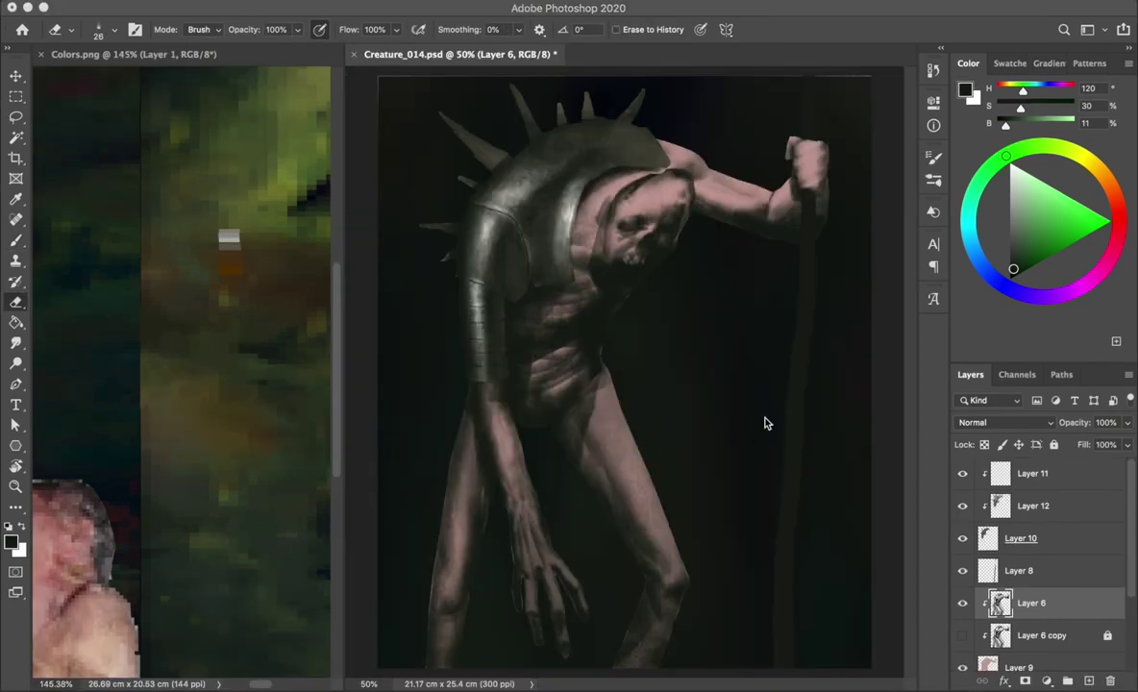
pyautogui.press('b')
pyautogui.press('x')
pyautogui.rightClick(767, 423)
# - Paint a faint white highlight along the shoulder top and stamp sparkle texture onto the chest
pyautogui.press('Escape')
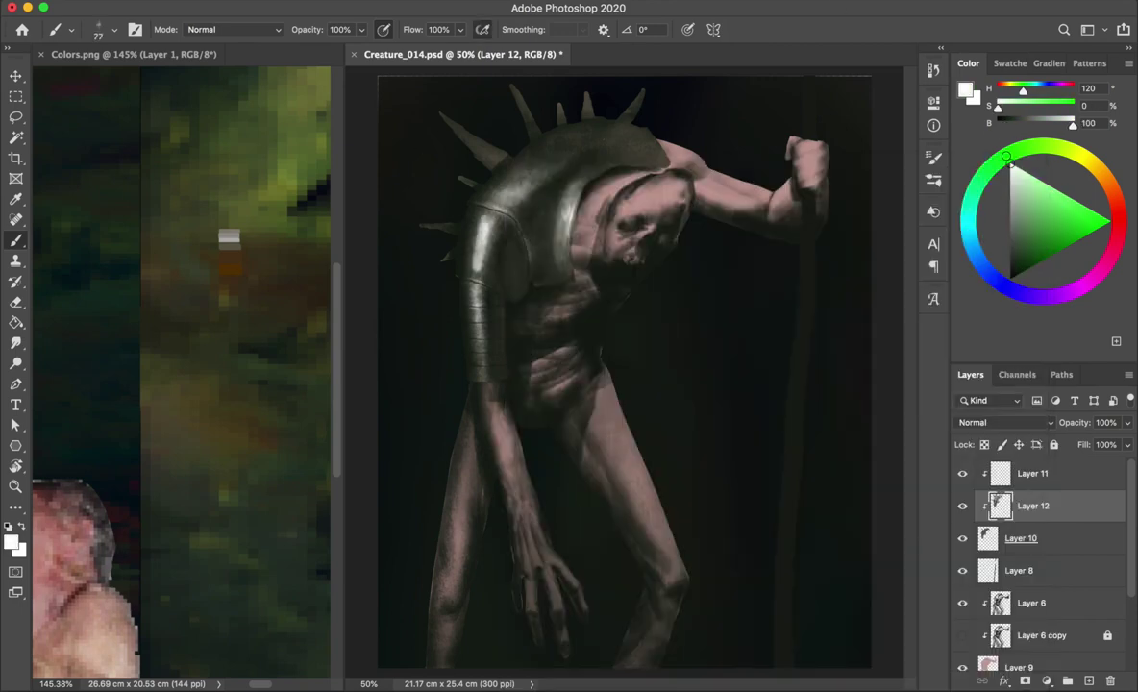
pyautogui.moveTo(447, 225)
pyautogui.mouseDown()
pyautogui.moveTo(493, 223)
pyautogui.moveTo(481, 368)
pyautogui.mouseUp()
pyautogui.press('[')
pyautogui.press('[')
pyautogui.press('[')
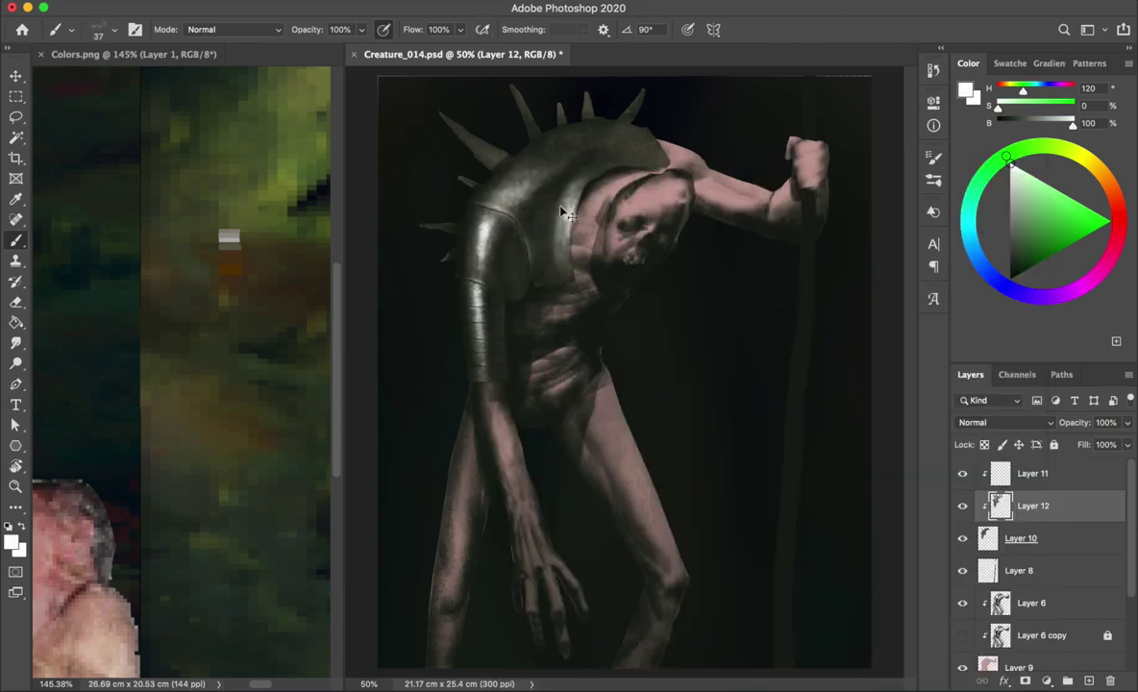
pyautogui.moveTo(532, 197); pyautogui.dragTo(567, 152)
pyautogui.rightClick(545, 153)
pyautogui.click(672, 504)
pyautogui.moveTo(462, 252)
pyautogui.mouseDown()
pyautogui.moveTo(515, 229)
pyautogui.moveTo(452, 337)
pyautogui.mouseUp()
pyautogui.hotkey('ctrl', 'z')
pyautogui.hotkey('ctrl', 'z')
pyautogui.click(509, 132)
pyautogui.hotkey('ctrl', 'z')
pyautogui.click(524, 252)
# - Switch to a different brush and paint bright highlights along the armoured shoulder and arm
pyautogui.rightClick(545, 156)
pyautogui.scroll(-1, 759, 457)
pyautogui.scroll(-3, 759, 456)
pyautogui.scroll(8, 760, 459)
pyautogui.doubleClick(851, 370)
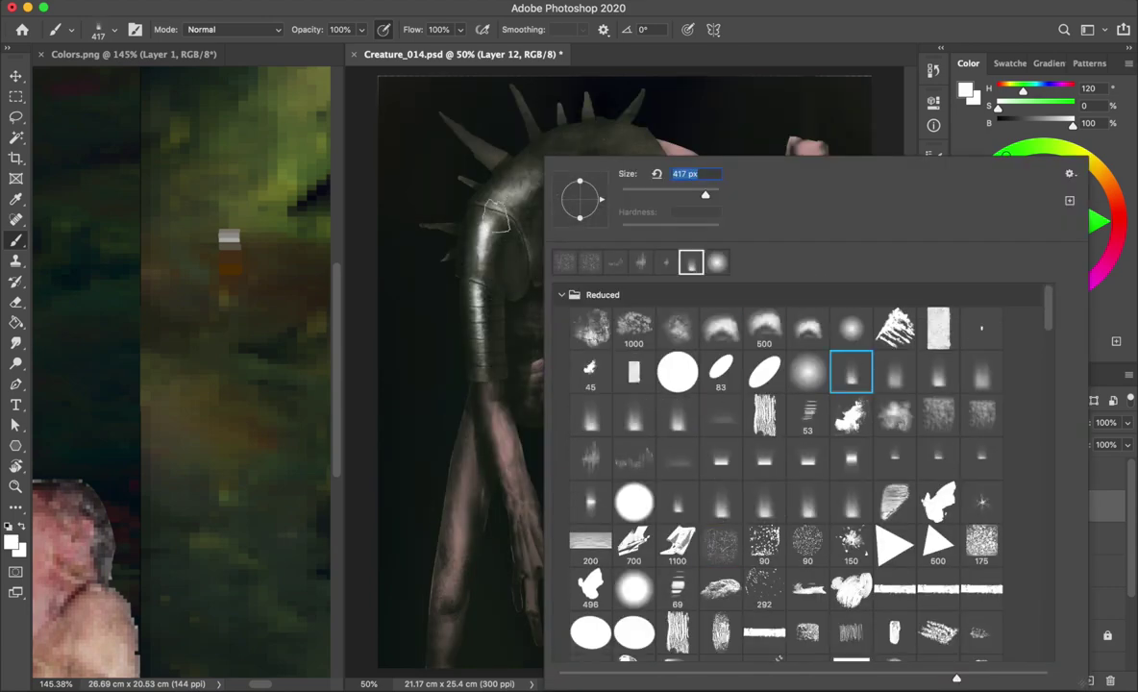
pyautogui.press('h')
pyautogui.press('h')
pyautogui.moveTo(504, 232); pyautogui.dragTo(481, 289)
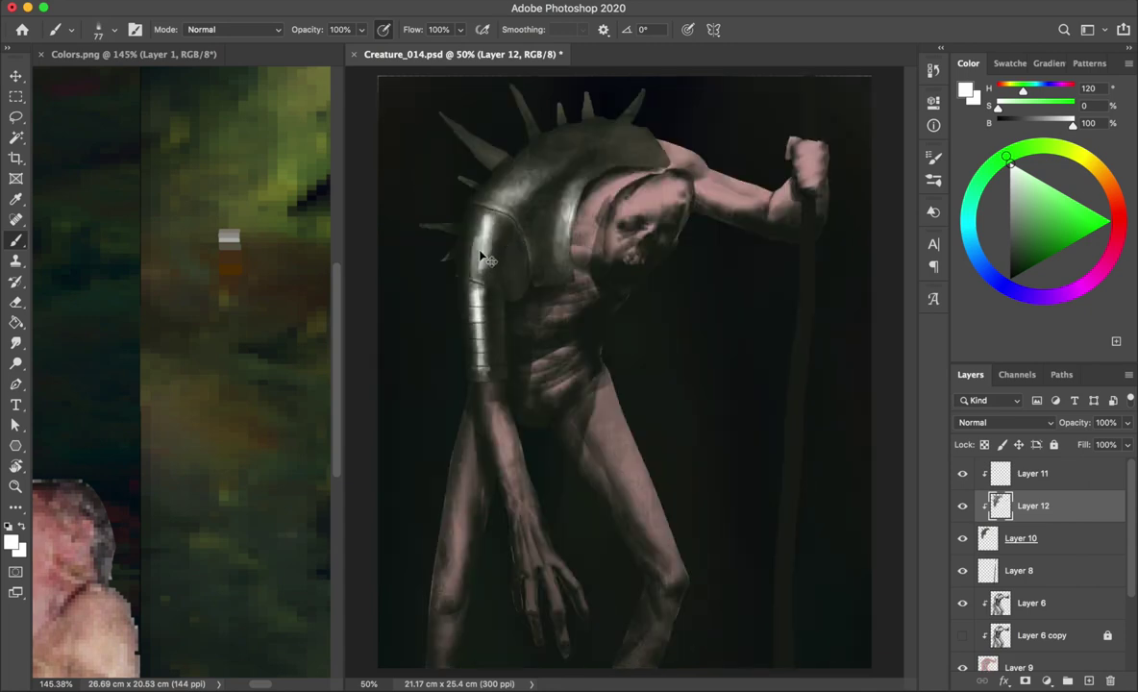
# - Resize the brush from 245 to 109 px, brighten the armour shoulder edge, and save
pyautogui.rightClick(476, 178)
pyautogui.scroll(-2, 781, 432)
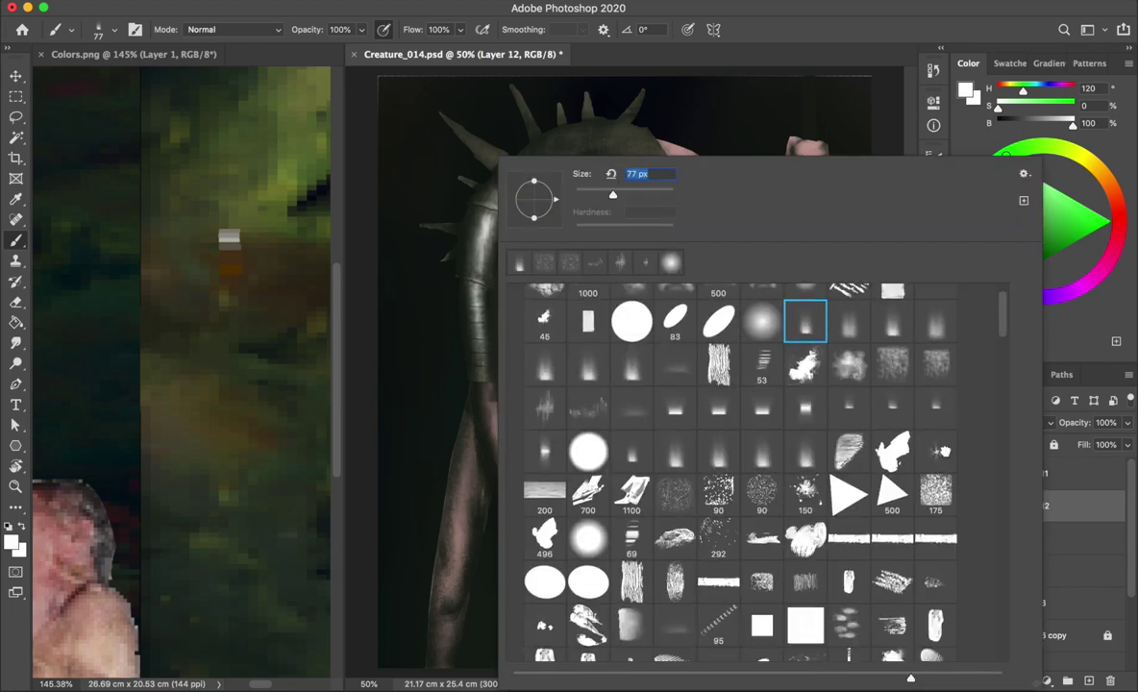
pyautogui.press('Return')
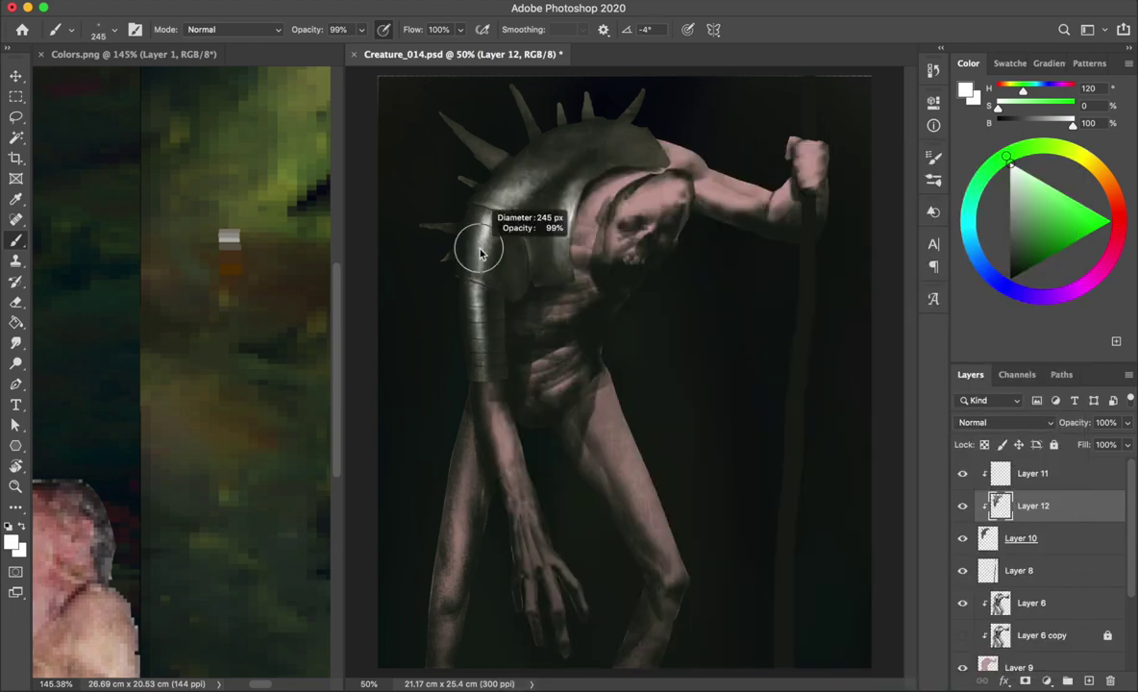
pyautogui.moveTo(480, 227); pyautogui.dragTo(457, 227)
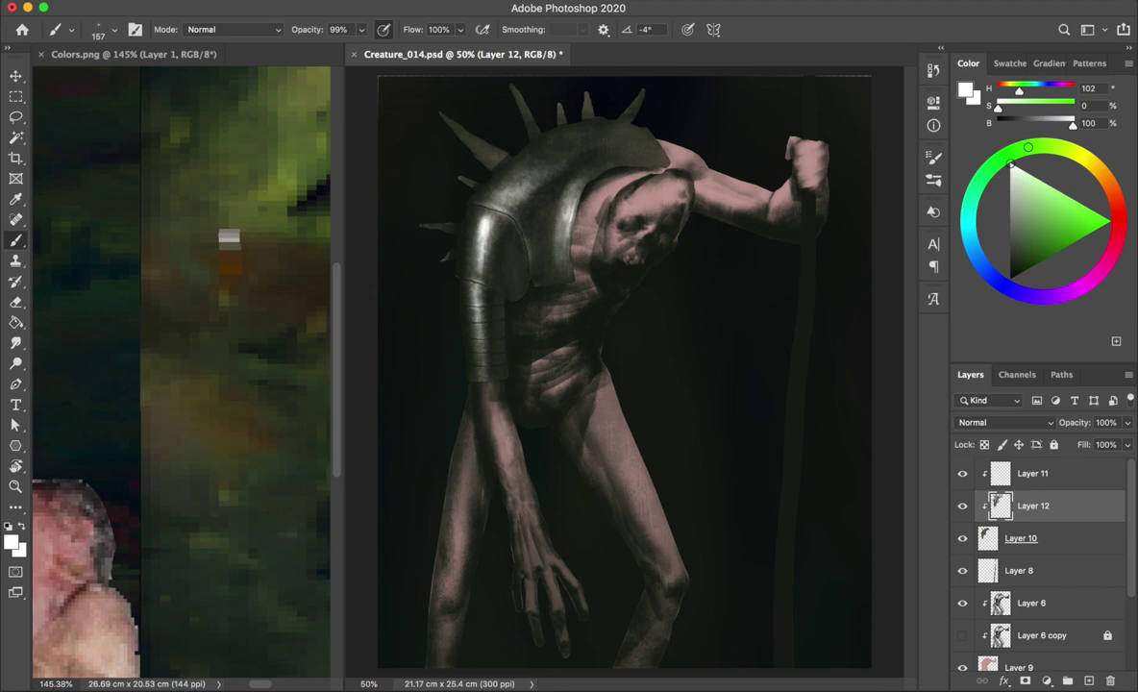
pyautogui.moveTo(467, 276); pyautogui.dragTo(445, 276)
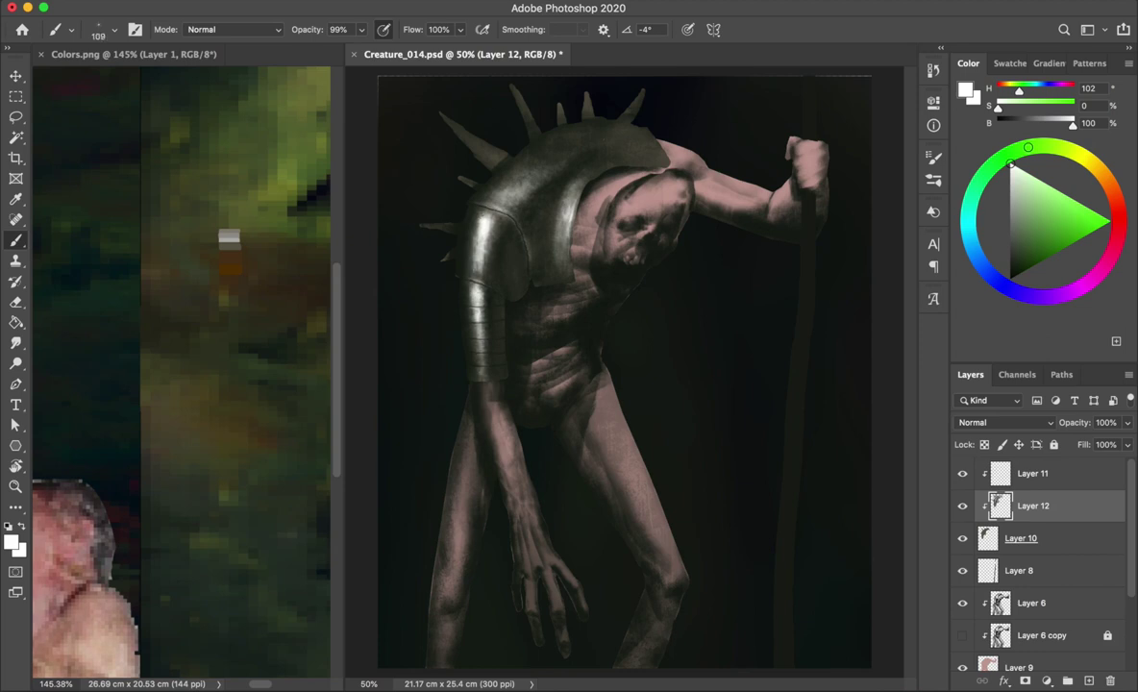
pyautogui.moveTo(471, 181)
pyautogui.mouseDown()
pyautogui.moveTo(497, 157)
pyautogui.moveTo(522, 210)
pyautogui.mouseUp()
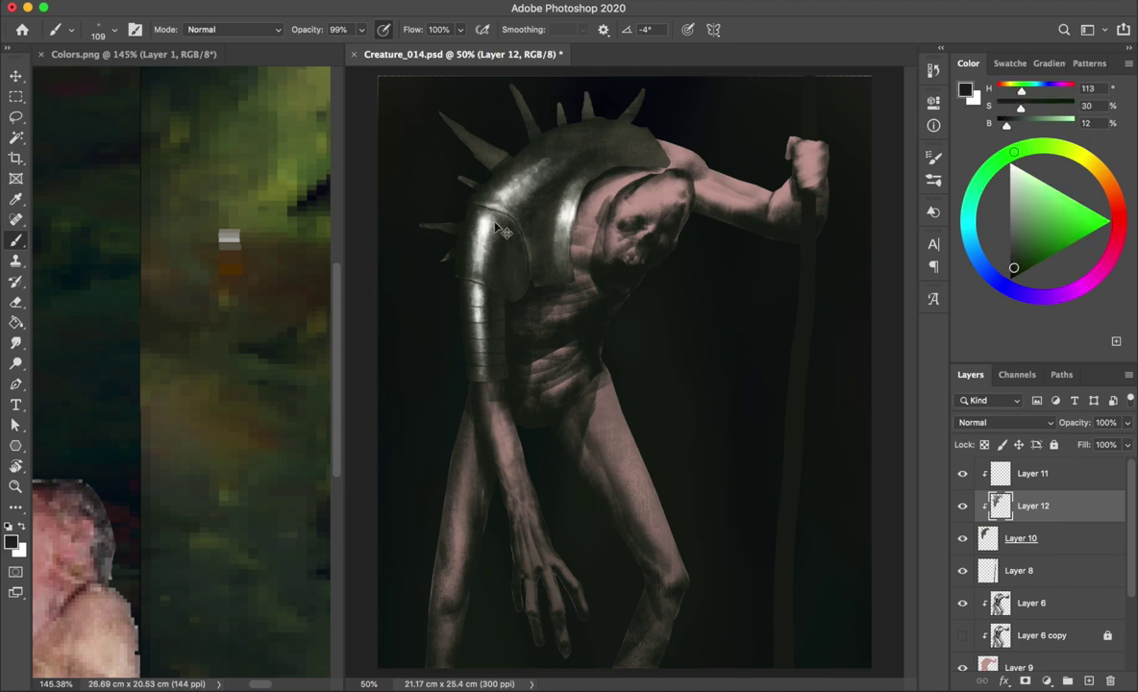
pyautogui.press('super+s')
# - Paint shoulder strokes and faint grey strokes along the armour's left edge using sampled tones
pyautogui.moveTo(516, 140); pyautogui.dragTo(481, 160)
pyautogui.keyDown('alt'); pyautogui.click(505, 132); pyautogui.keyUp('alt')
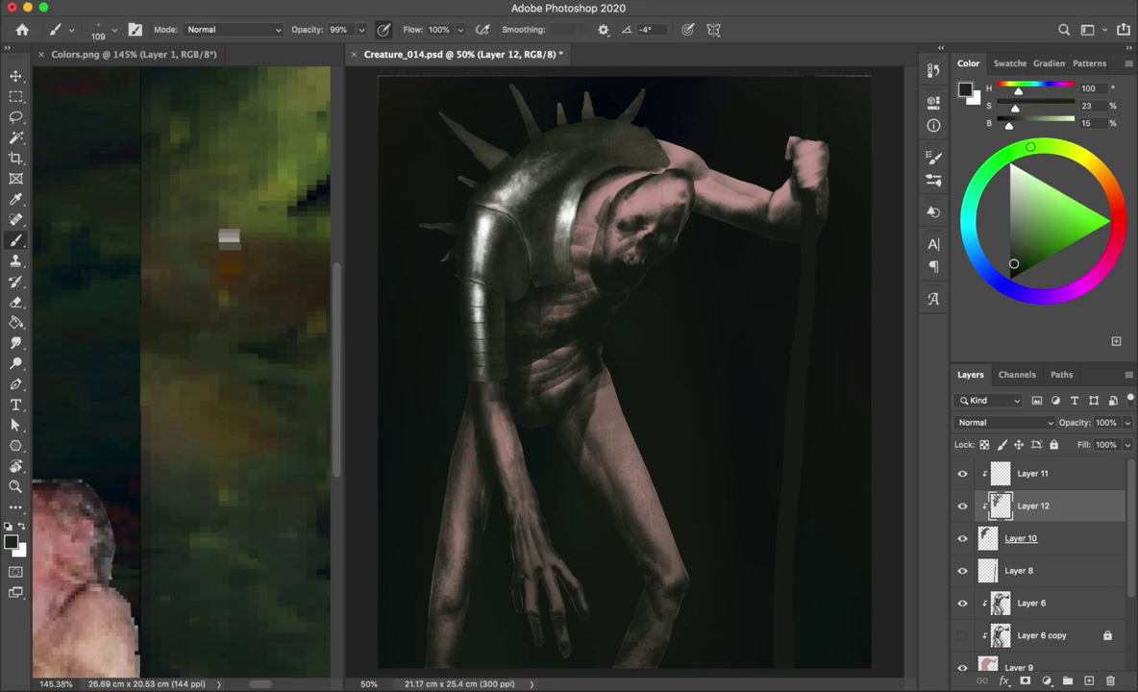
pyautogui.keyDown('alt'); pyautogui.click(544, 160); pyautogui.keyUp('alt')
pyautogui.moveTo(453, 204); pyautogui.dragTo(447, 235)
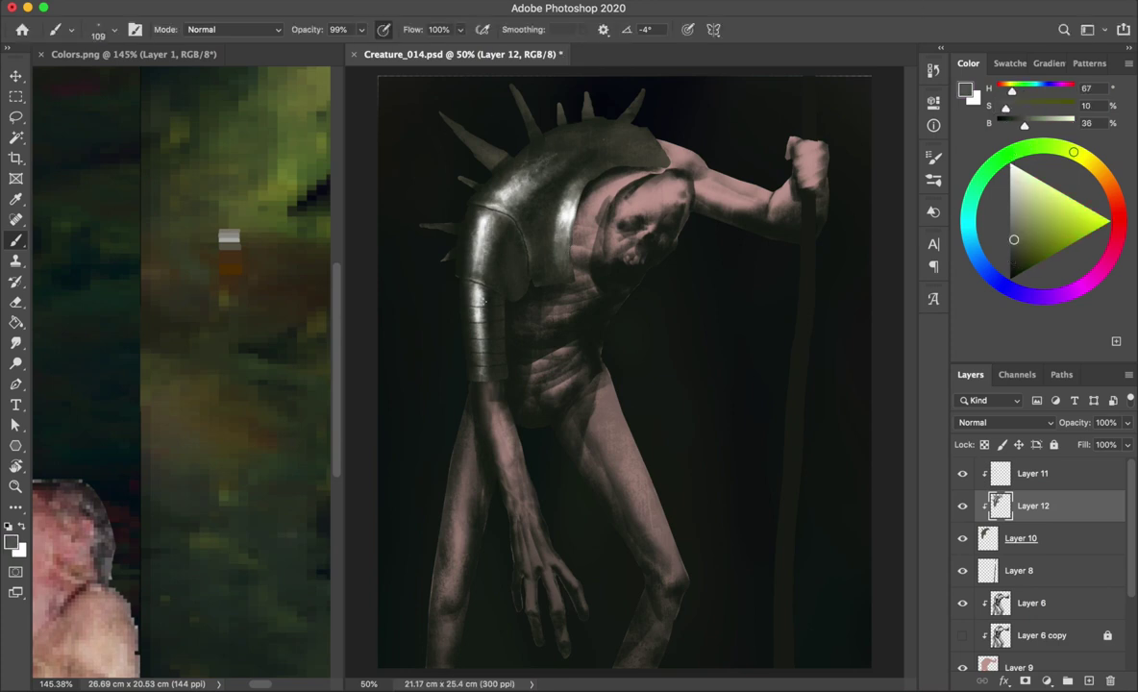
pyautogui.keyDown('alt'); pyautogui.click(482, 406); pyautogui.keyUp('alt')
# - Darken the armour edge between the spikes with a new brush and sampled dark tones
pyautogui.rightClick(559, 154)
pyautogui.doubleClick(736, 508)
pyautogui.press('0')
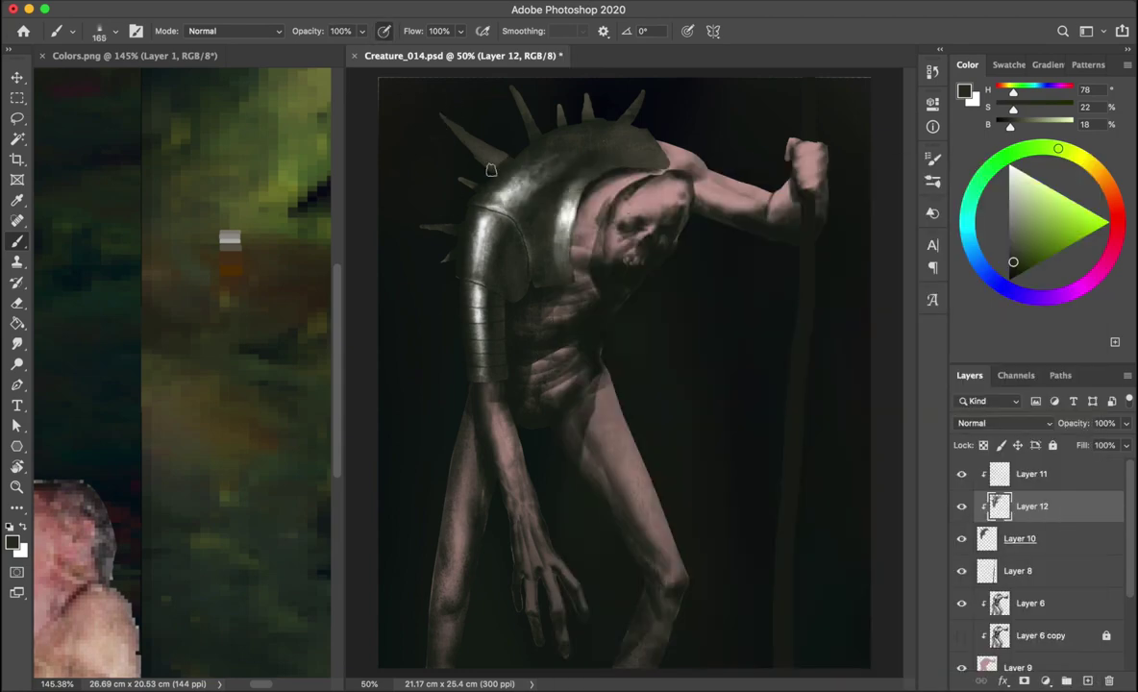
pyautogui.keyDown('alt'); pyautogui.click(456, 136); pyautogui.keyUp('alt')
pyautogui.keyDown('alt'); pyautogui.click(447, 135); pyautogui.keyUp('alt')
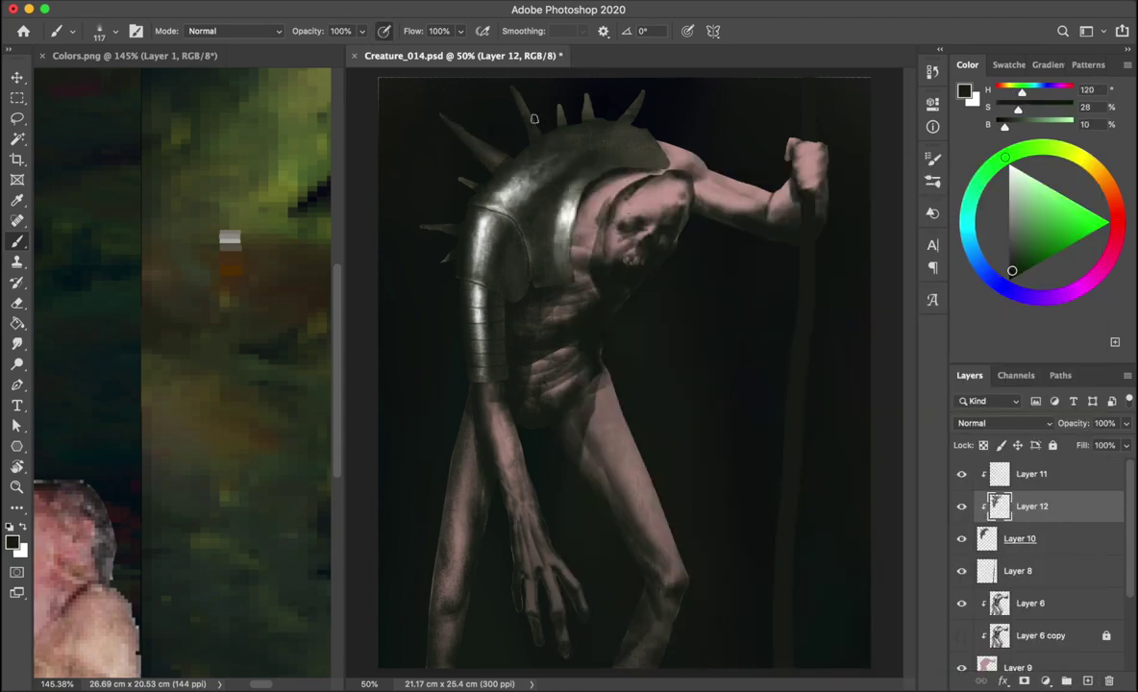
pyautogui.moveTo(623, 135); pyautogui.dragTo(613, 131)
pyautogui.press('[')
pyautogui.press('[')
pyautogui.press('[')
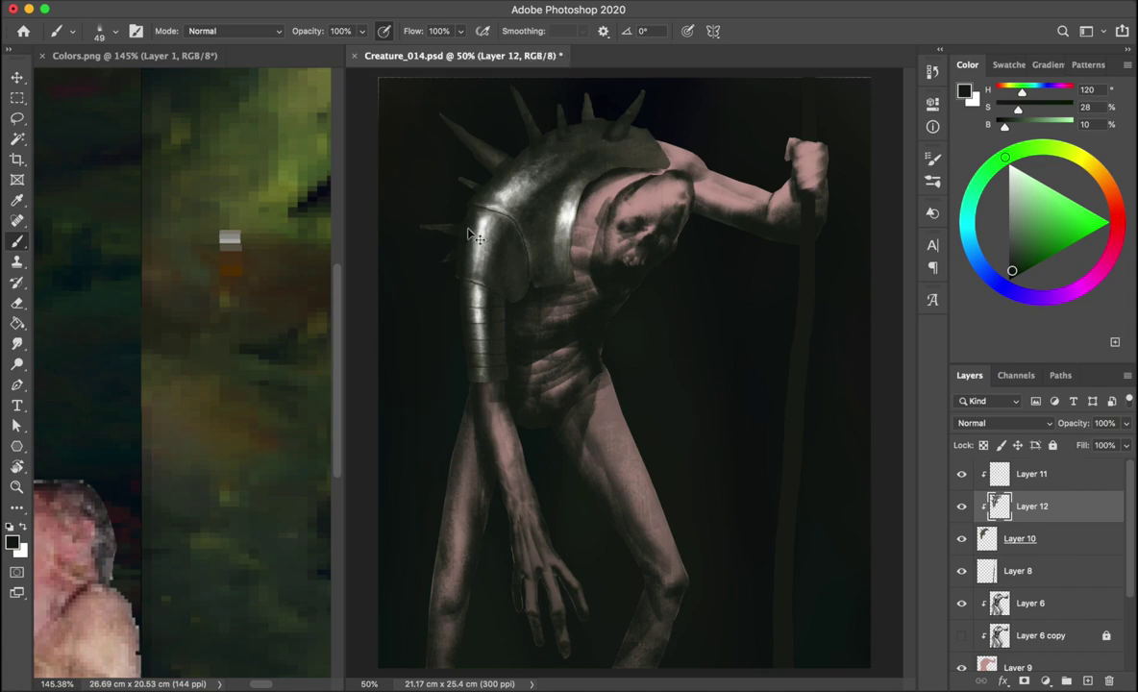
# - Mirror-check the drawing, sample a dark grey-green, choose another brush, and go full-screen
pyautogui.hotkey('ctrl', 'shift', 'h')
pyautogui.keyDown('alt'); pyautogui.click(480, 157); pyautogui.keyUp('alt')
pyautogui.hotkey('ctrl', 'shift', 'h')
pyautogui.rightClick(500, 116)
pyautogui.scroll(-3, 740, 433)
pyautogui.scroll(-3, 740, 432)
pyautogui.doubleClick(588, 462)
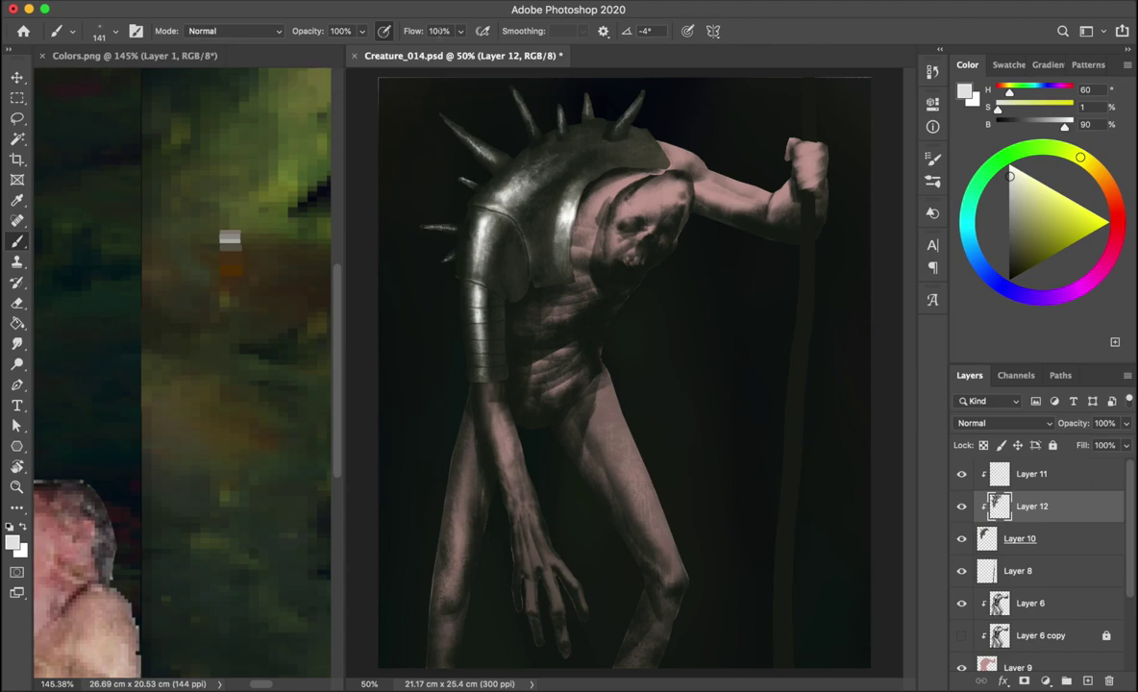
pyautogui.press('f')
pyautogui.press('f')
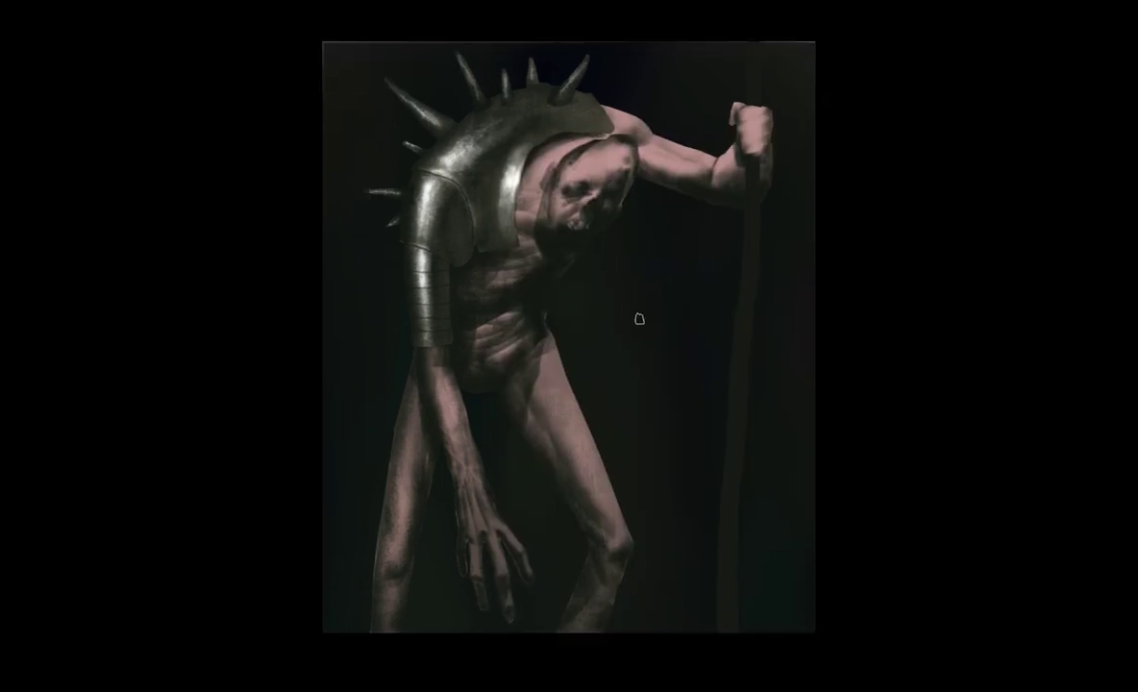
pyautogui.press('f')
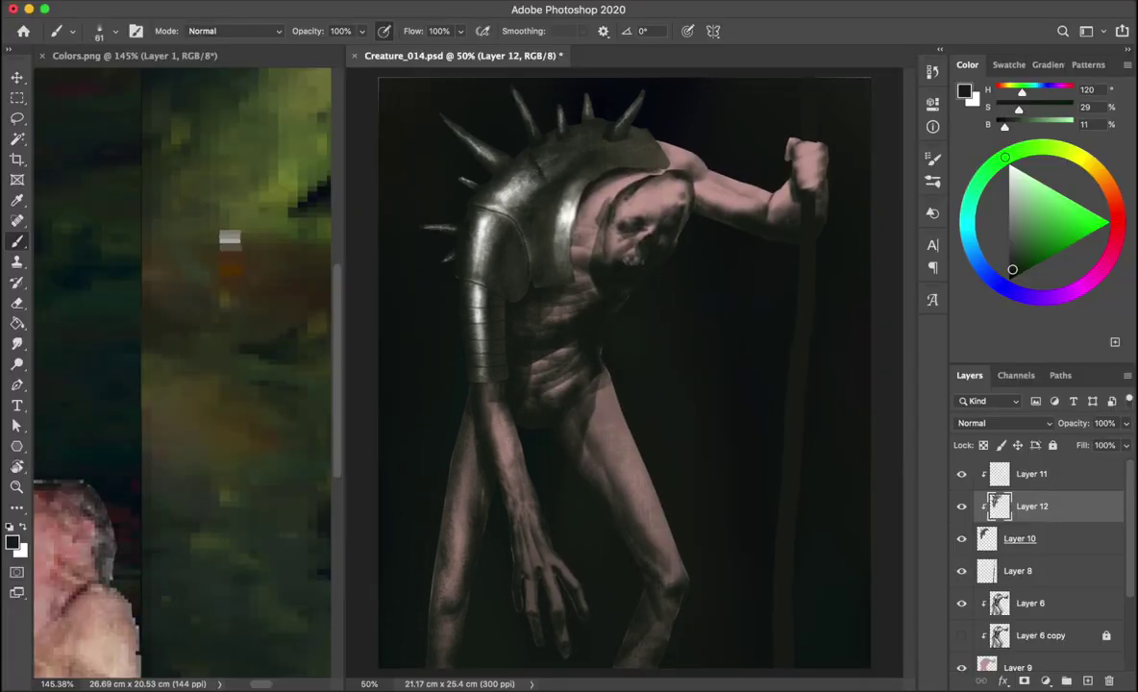
# - Darken the left edges of the armour's lower arm and shoulder with a large -4° brush
pyautogui.press('x')
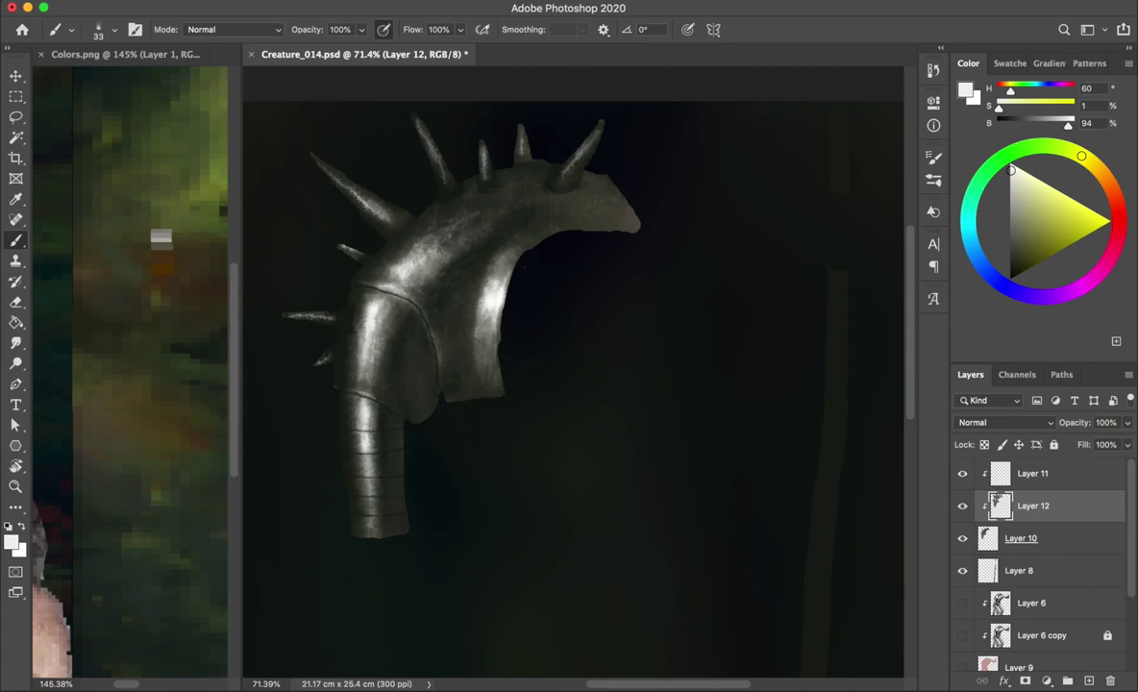
pyautogui.keyDown('alt'); pyautogui.click(896, 566); pyautogui.keyUp('alt')
pyautogui.rightClick(896, 520)
pyautogui.click(399, 380)
pyautogui.moveTo(382, 415); pyautogui.dragTo(380, 441)
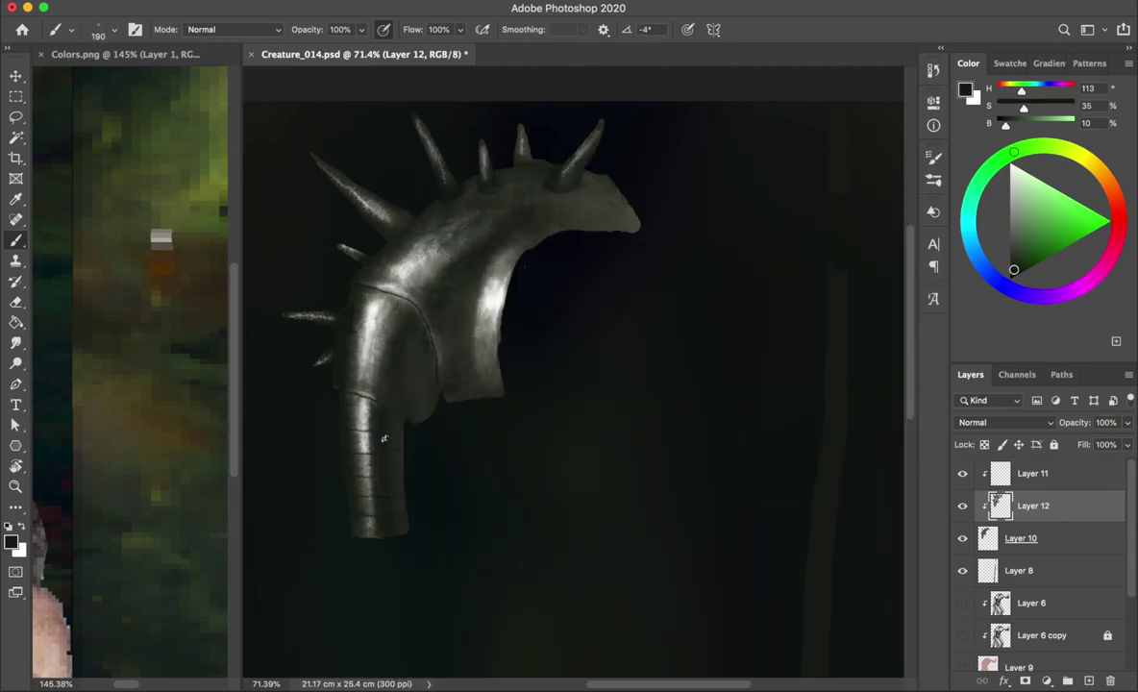
pyautogui.moveTo(355, 331); pyautogui.dragTo(377, 289)
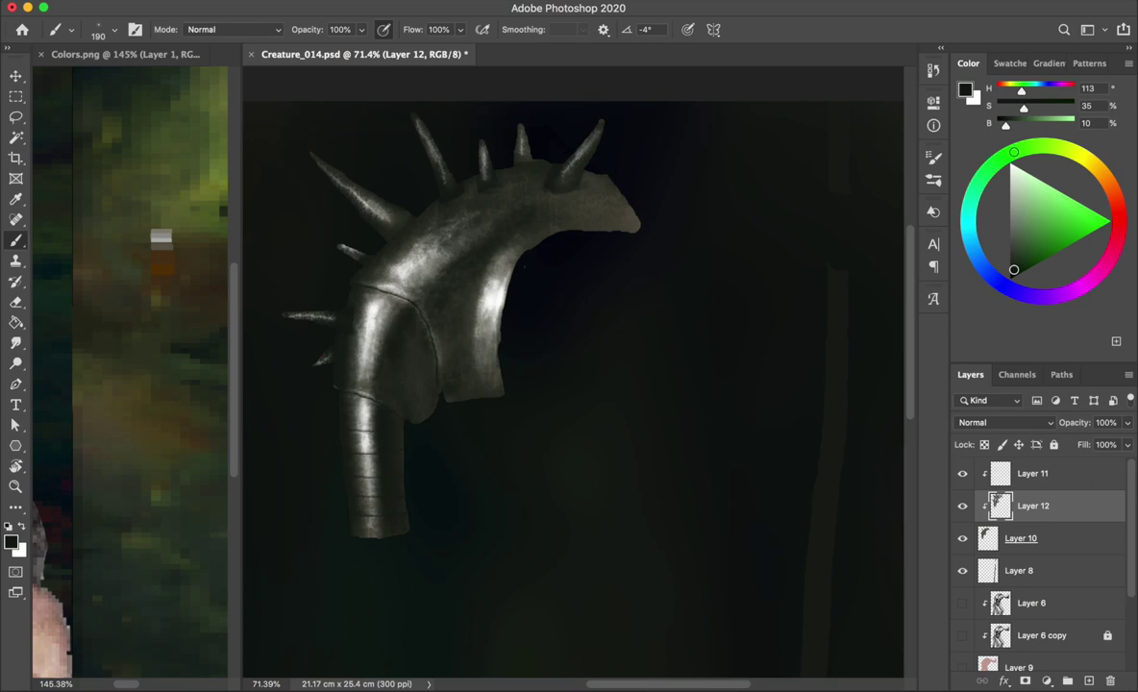
pyautogui.rightClick(418, 149)
pyautogui.doubleClick(585, 542)
# - On Layer 11, enable pressure-controlled opacity, sample dark green and dark blue, and save
pyautogui.click(1034, 473)
pyautogui.press('e')
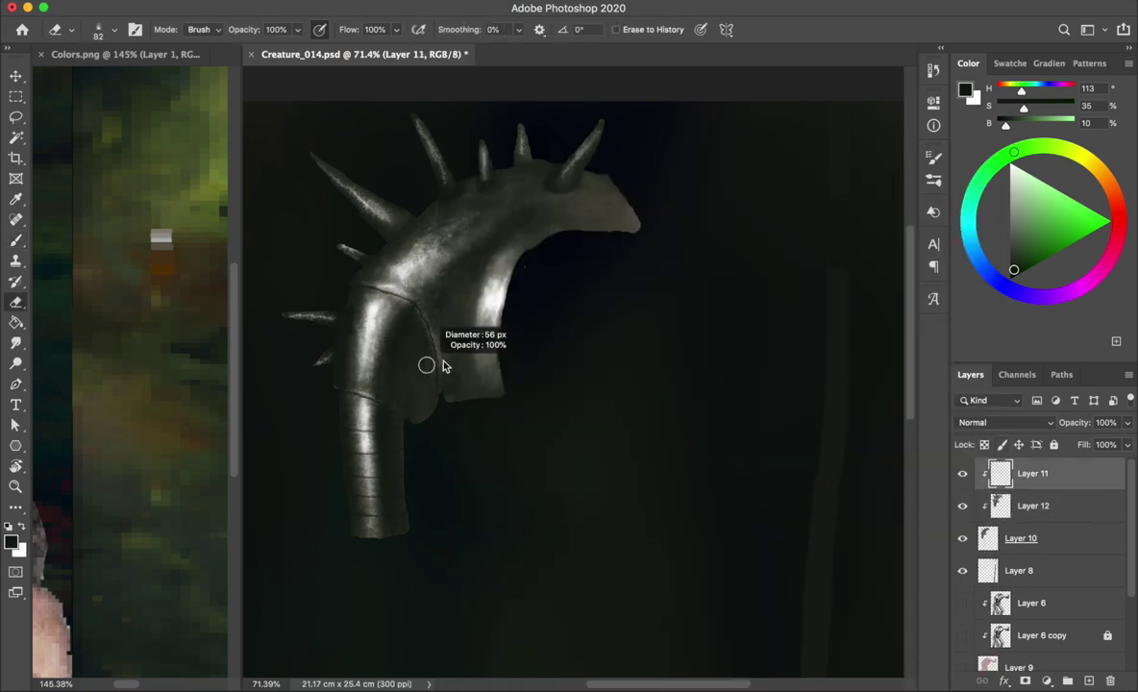
pyautogui.scroll(3, 395, 337)
pyautogui.moveTo(507, 293); pyautogui.dragTo(516, 293)
pyautogui.press('b')
pyautogui.keyDown('alt'); pyautogui.click(483, 375); pyautogui.keyUp('alt')
pyautogui.click(383, 29)
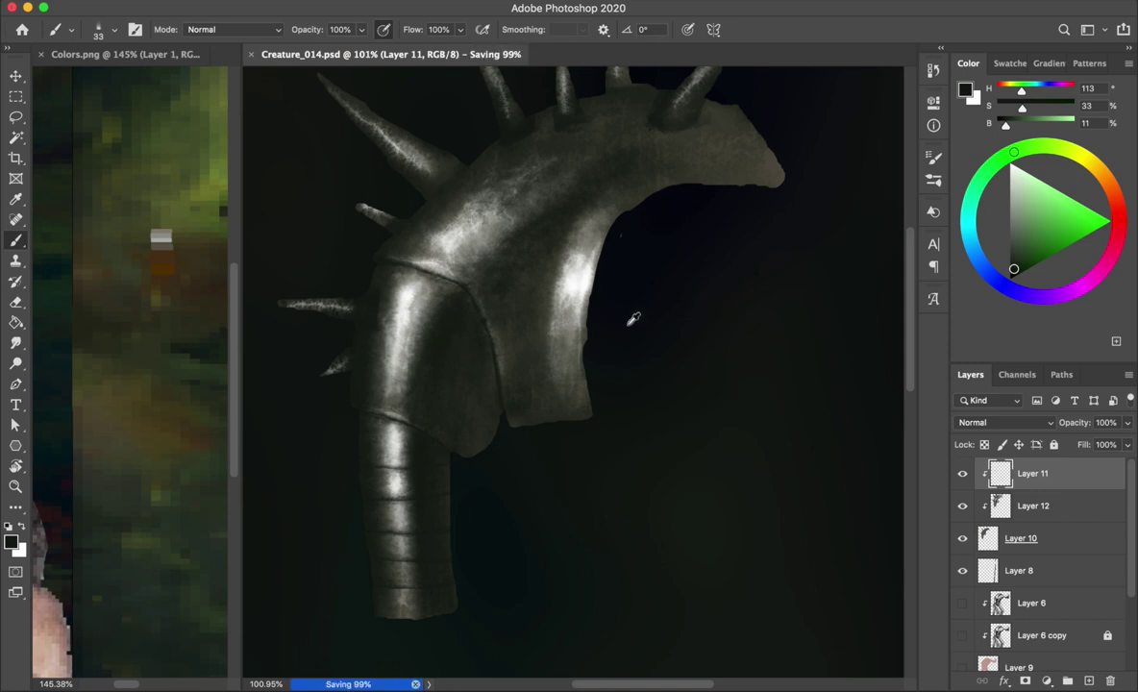
pyautogui.keyDown('alt'); pyautogui.click(622, 364); pyautogui.keyUp('alt')
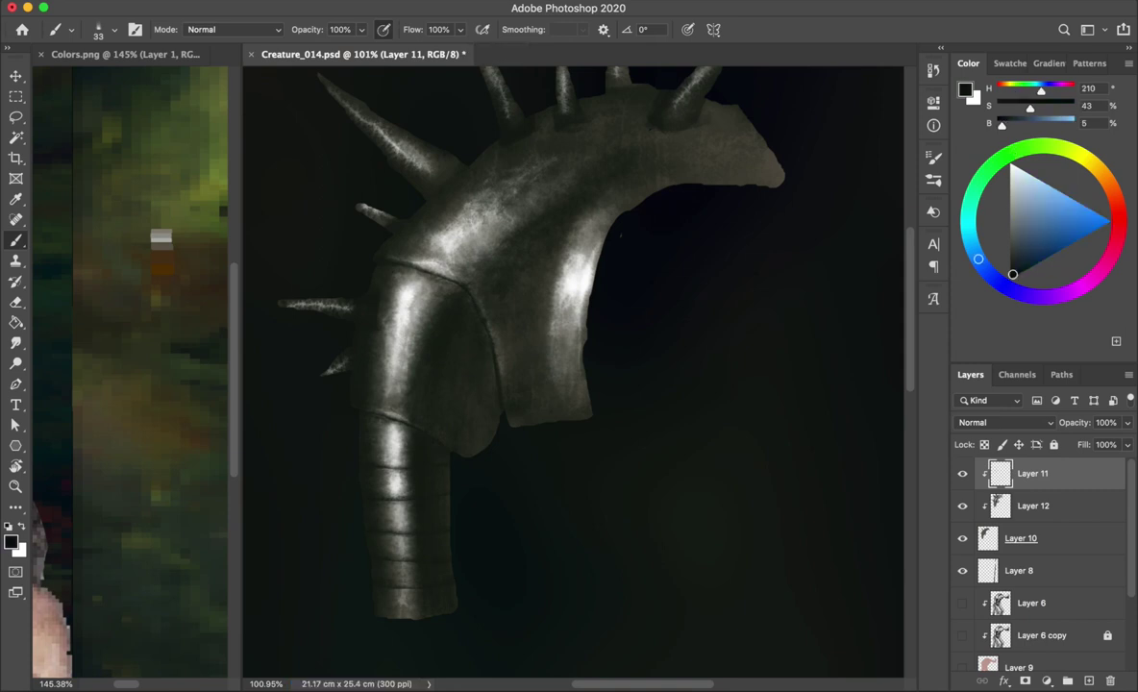
pyautogui.hotkey('ctrl', 's')
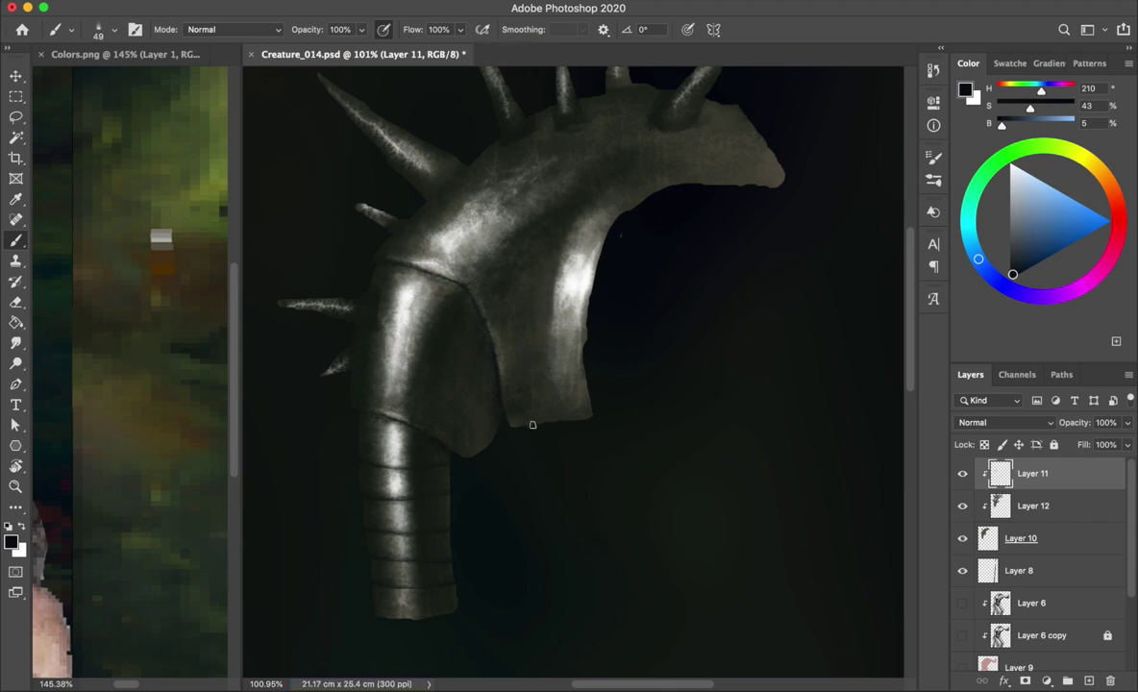
# - Shrink the brush, save, zoom out to the whole armour, and sample dark greens
pyautogui.press('[')
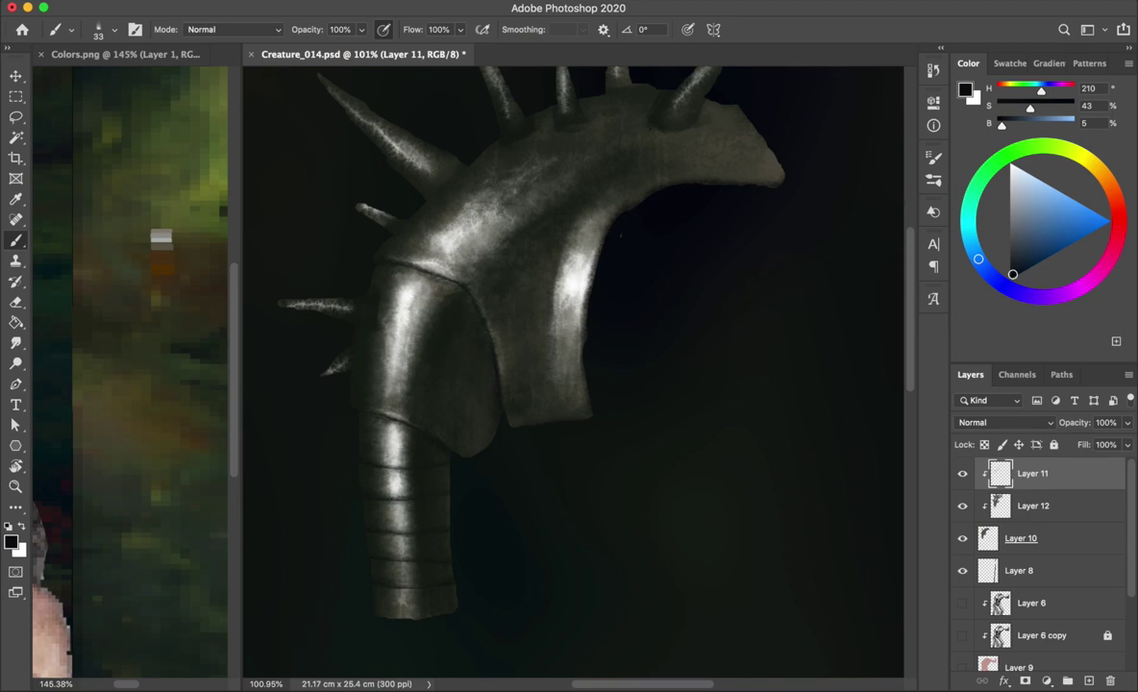
pyautogui.hotkey('ctrl', 's')
pyautogui.scroll(-1, 587, 343)
pyautogui.press('Return')
pyautogui.keyDown('alt'); pyautogui.click(401, 189); pyautogui.keyUp('alt')
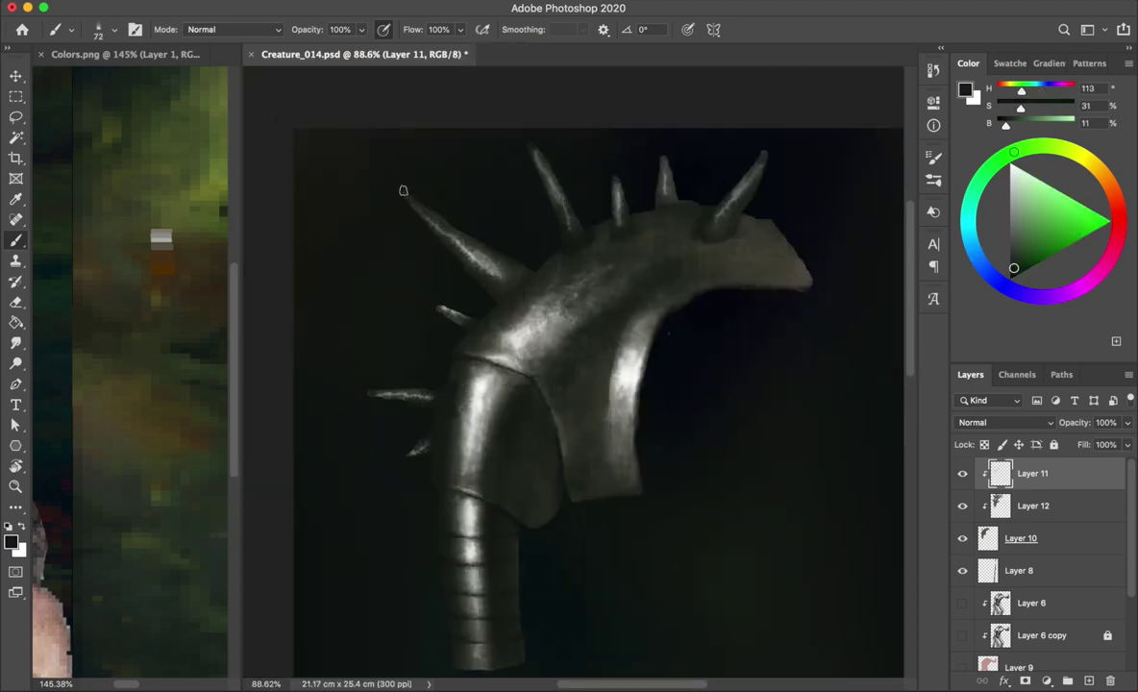
pyautogui.rightClick(572, 196)
pyautogui.keyDown('alt'); pyautogui.click(335, 388); pyautogui.keyUp('alt')
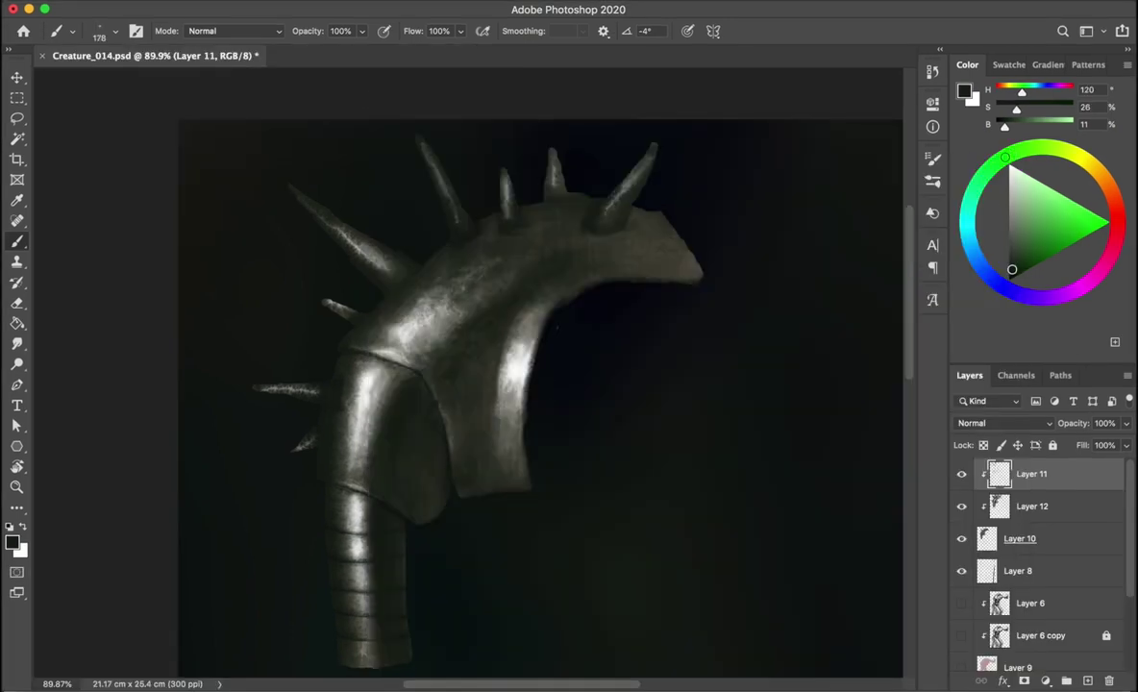
# - Darken the background around the spikes and brighten the leftmost spike with near-white
pyautogui.moveTo(543, 196); pyautogui.dragTo(306, 441)
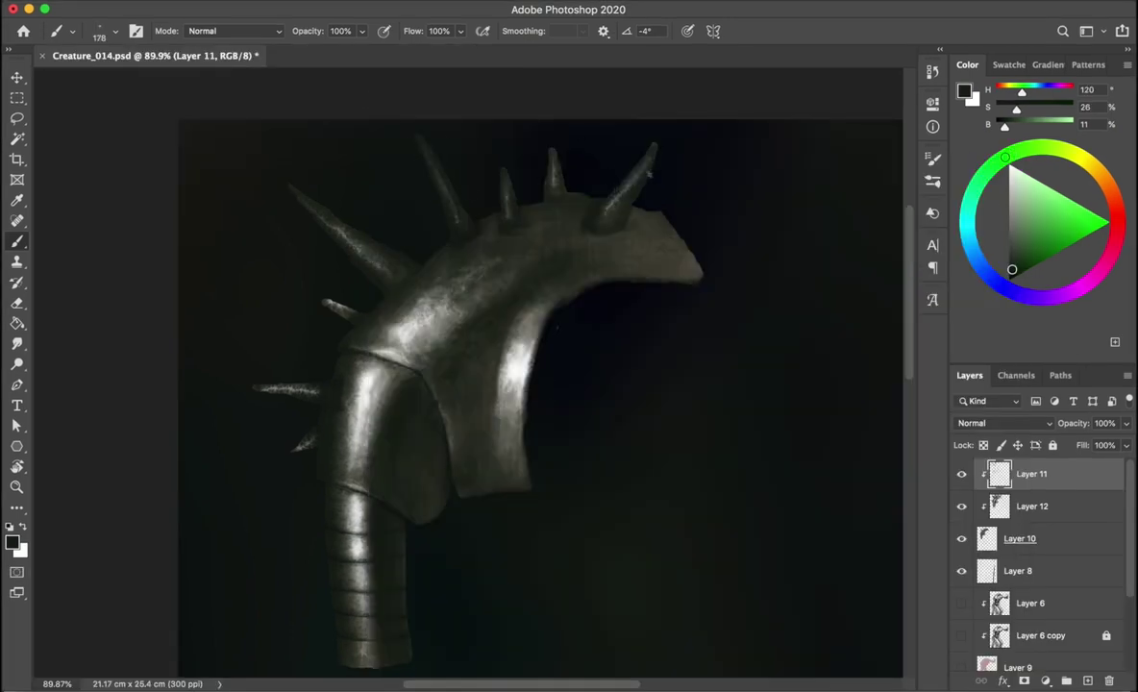
pyautogui.press('x')
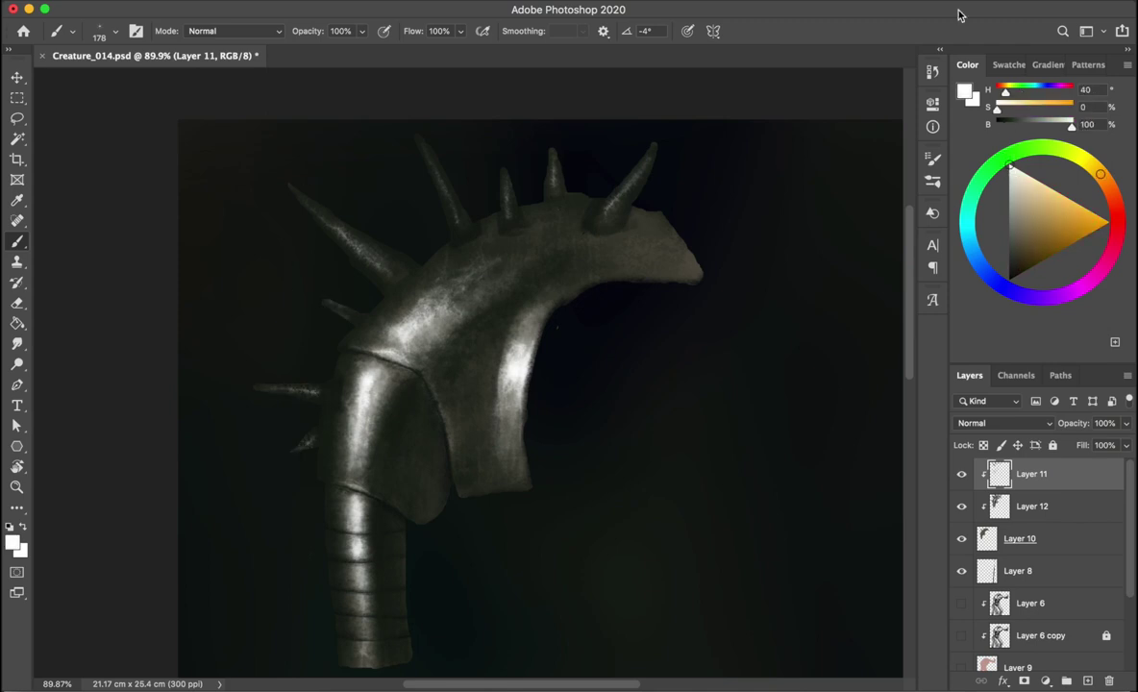
pyautogui.press('x')
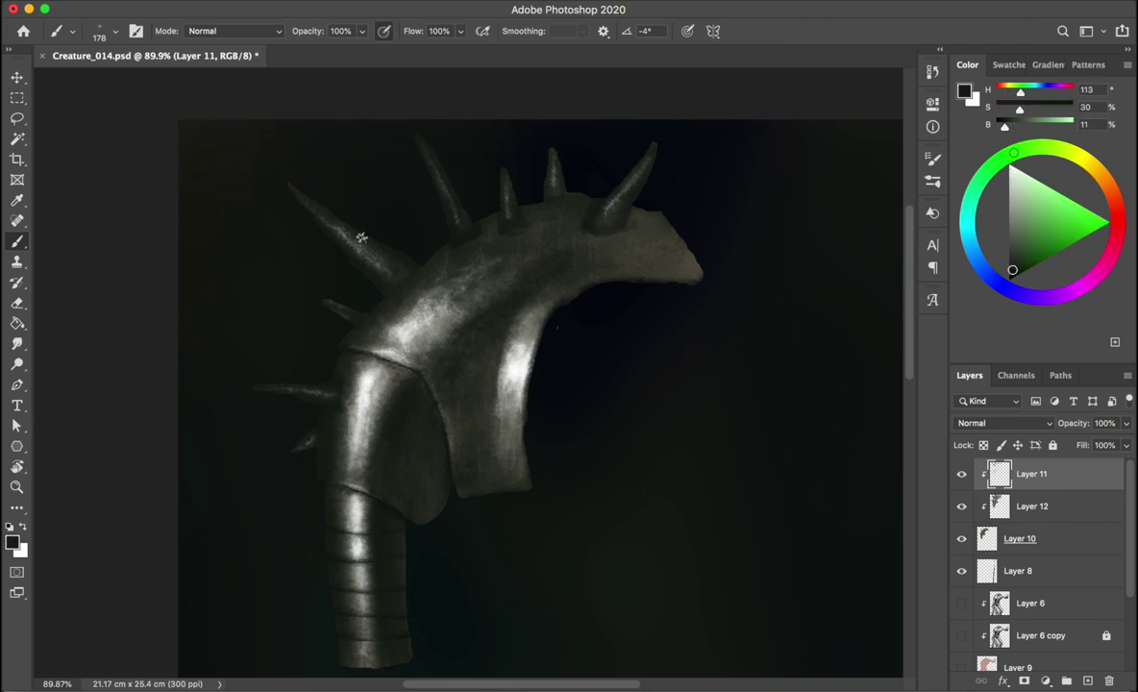
pyautogui.keyDown('alt'); pyautogui.click(341, 219); pyautogui.keyUp('alt')
pyautogui.press('[')
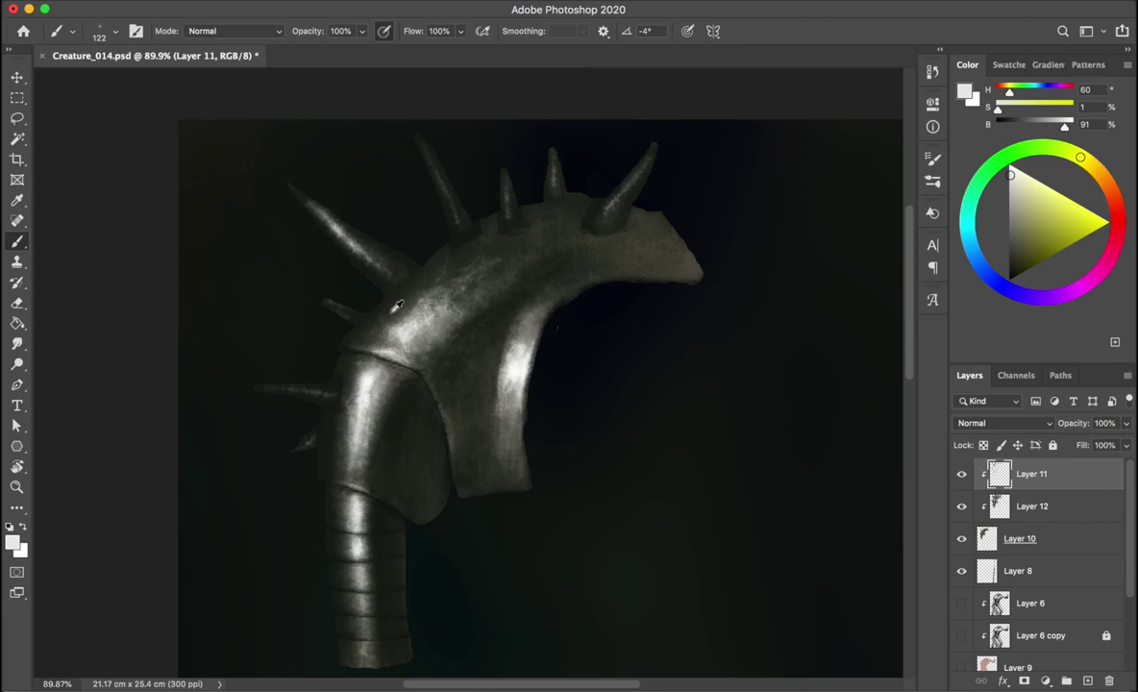
pyautogui.keyDown('alt'); pyautogui.click(346, 240); pyautogui.keyUp('alt')
pyautogui.press('[')
pyautogui.moveTo(339, 232); pyautogui.dragTo(306, 204)
pyautogui.keyDown('alt'); pyautogui.click(305, 203); pyautogui.keyUp('alt')
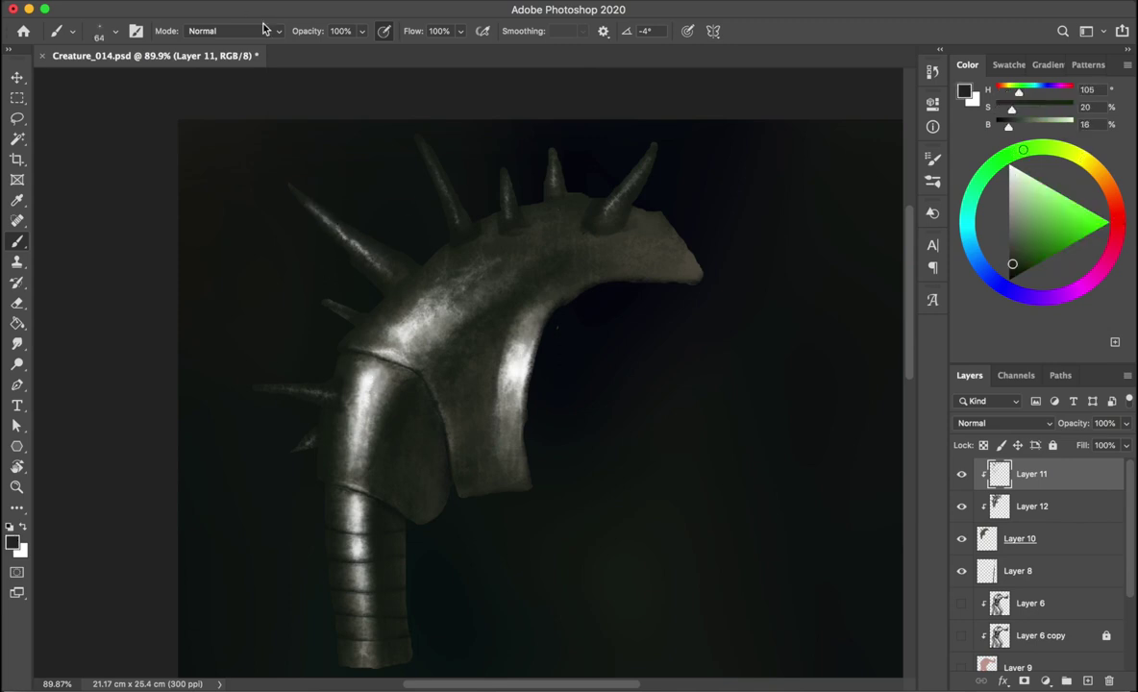
# - Alternate near-white and dark green samples with a 42 px brush at 40% opacity
pyautogui.keyDown('alt'); pyautogui.click(482, 330); pyautogui.keyUp('alt')
pyautogui.keyDown('alt'); pyautogui.click(317, 288); pyautogui.keyUp('alt')
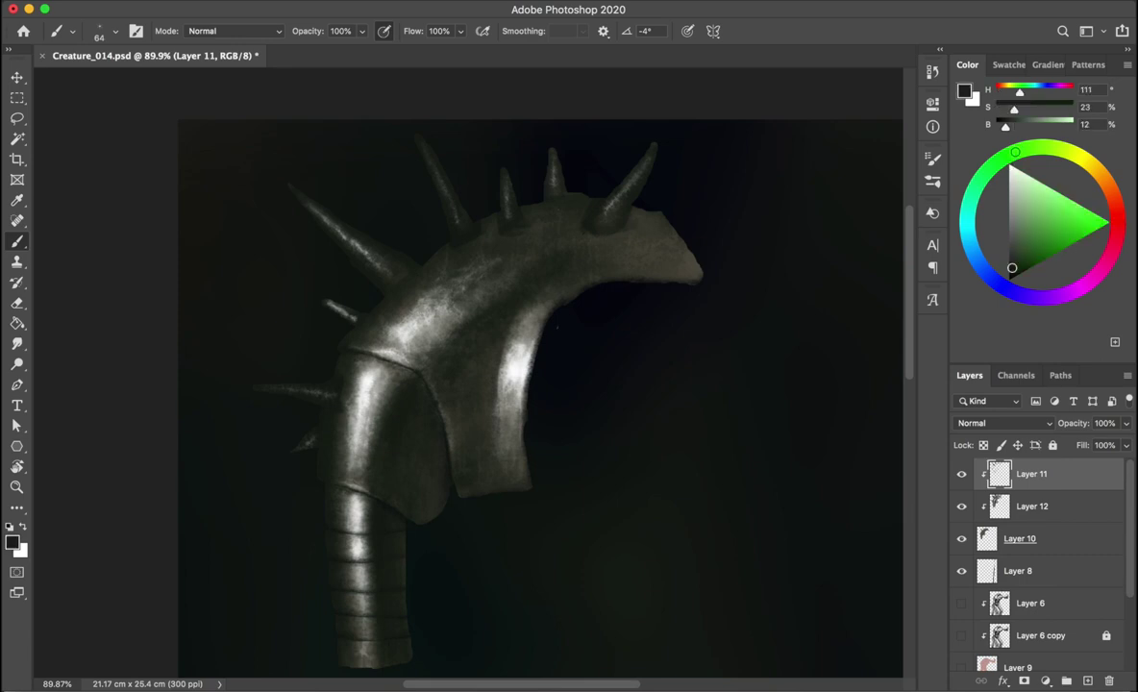
pyautogui.keyDown('alt'); pyautogui.click(508, 365); pyautogui.keyUp('alt')
pyautogui.moveTo(348, 310); pyautogui.dragTo(338, 310)
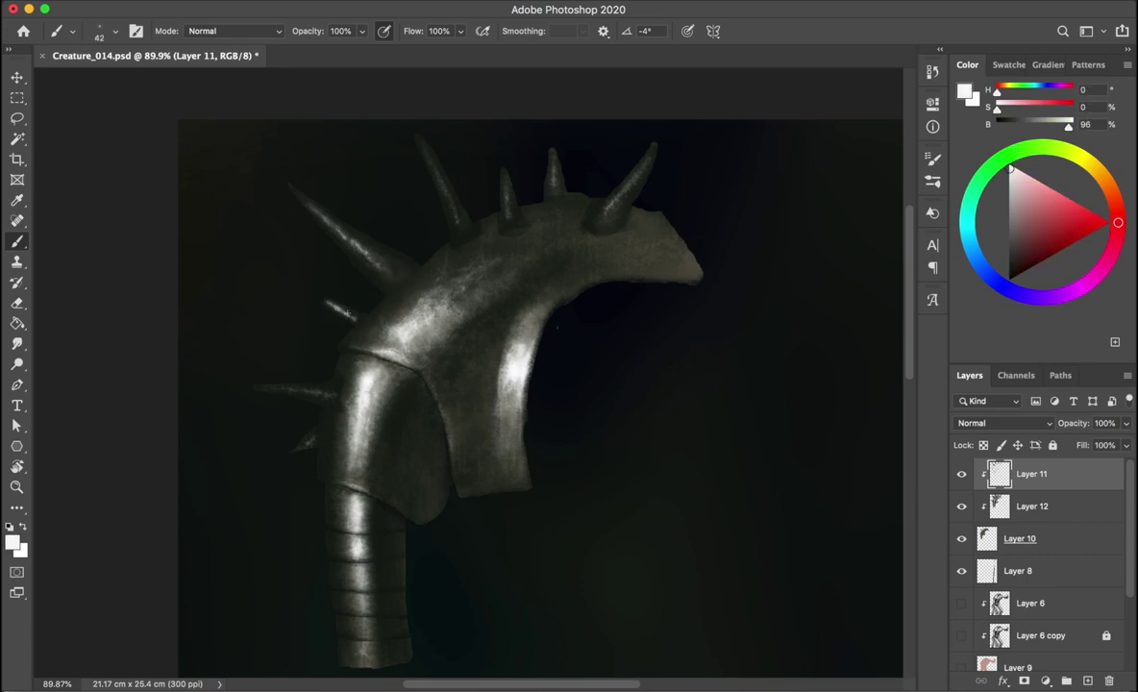
pyautogui.keyDown('alt'); pyautogui.click(308, 281); pyautogui.keyUp('alt')
pyautogui.keyDown('alt'); pyautogui.click(514, 365); pyautogui.keyUp('alt')
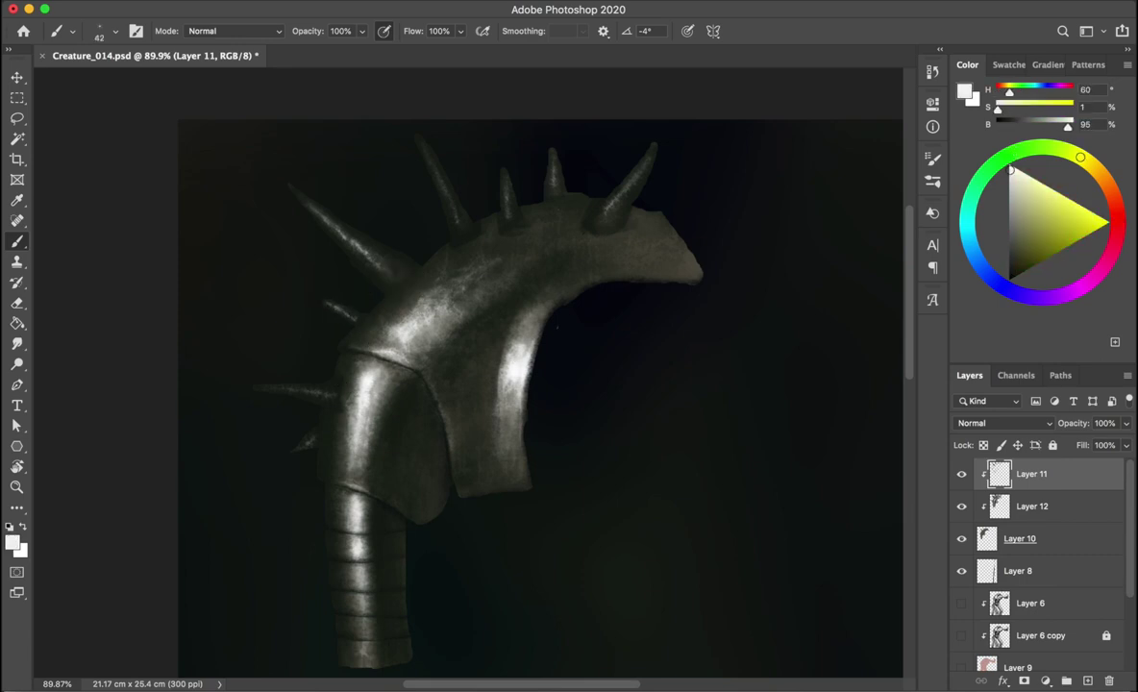
pyautogui.keyDown('alt'); pyautogui.click(307, 284); pyautogui.keyUp('alt')
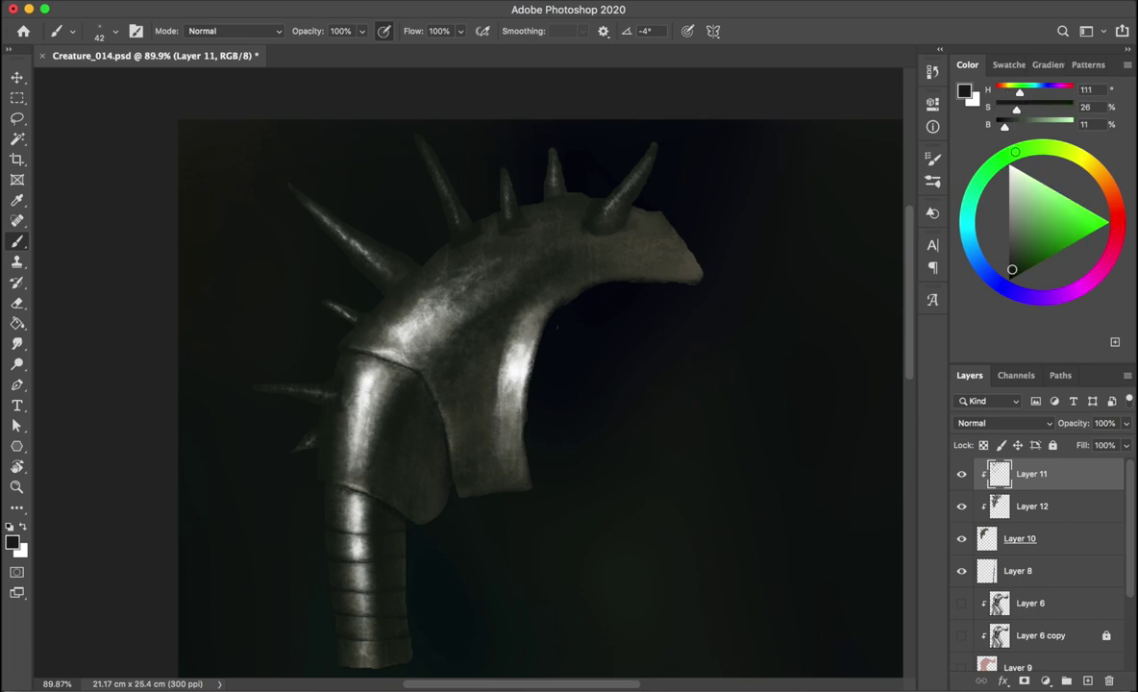
pyautogui.keyDown('alt'); pyautogui.click(415, 318); pyautogui.keyUp('alt')
pyautogui.press('4')
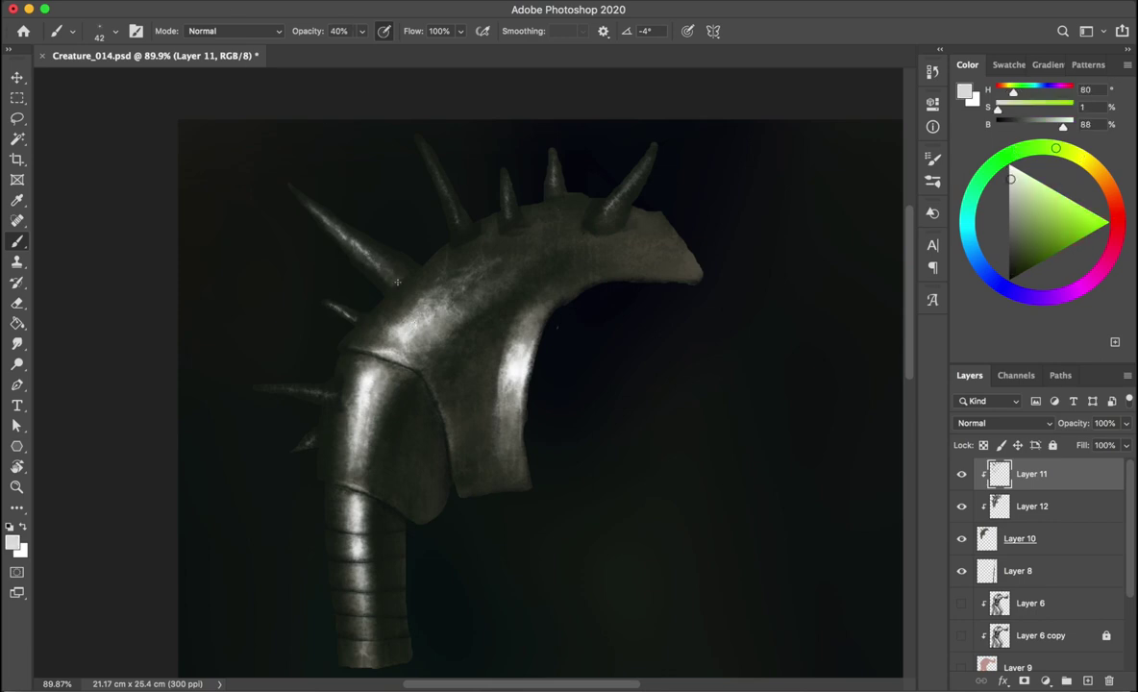
# - Mirror the canvas, enlarge the brush to 71 px, and sample dark green from the painting
pyautogui.hotkey('shift', 'h')
pyautogui.press('0')
pyautogui.keyDown('alt'); pyautogui.click(649, 512); pyautogui.keyUp('alt')
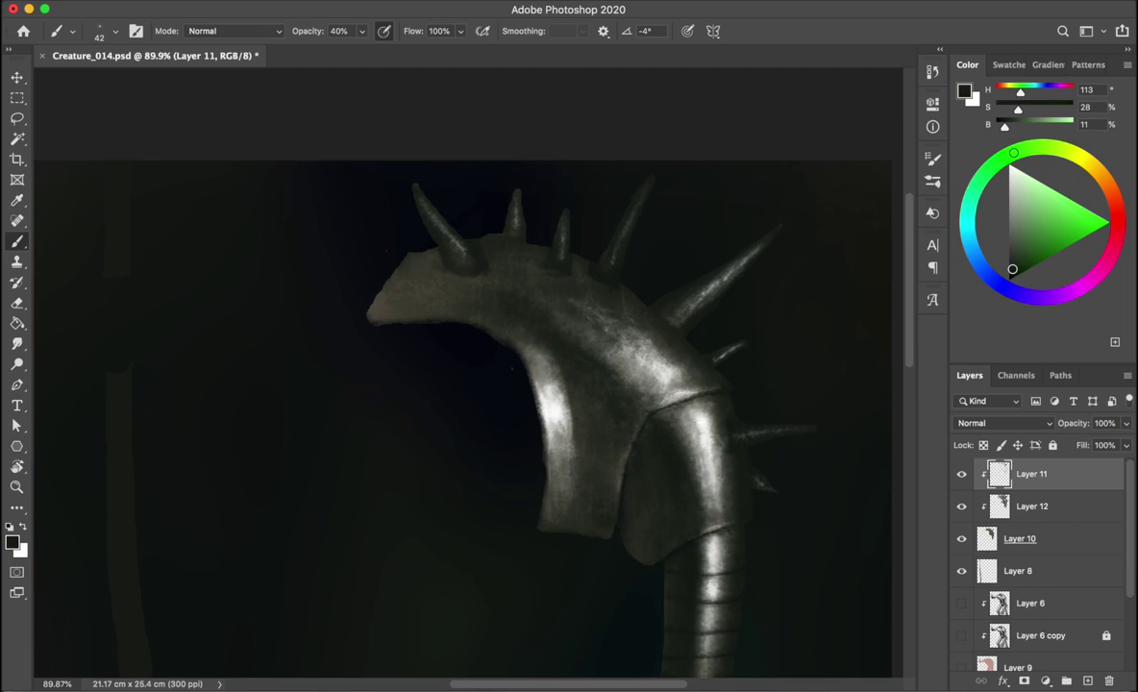
pyautogui.moveTo(742, 285); pyautogui.dragTo(751, 284)
pyautogui.press('x')
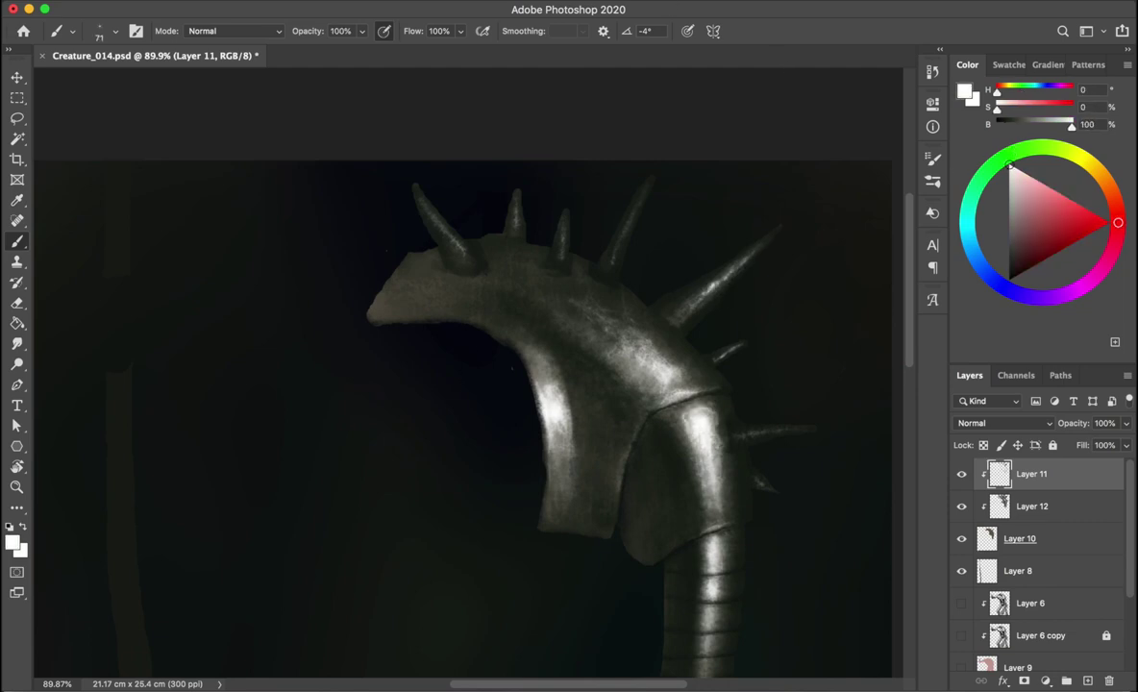
pyautogui.keyDown('alt'); pyautogui.click(649, 259); pyautogui.keyUp('alt')
# - Check the flipped design, sample dark olive grey, then restore orientation with the whole armour in view
pyautogui.hotkey('ctrl', 'shift', 'h')
pyautogui.hotkey('ctrl', 'shift', 'h')
pyautogui.press('x')
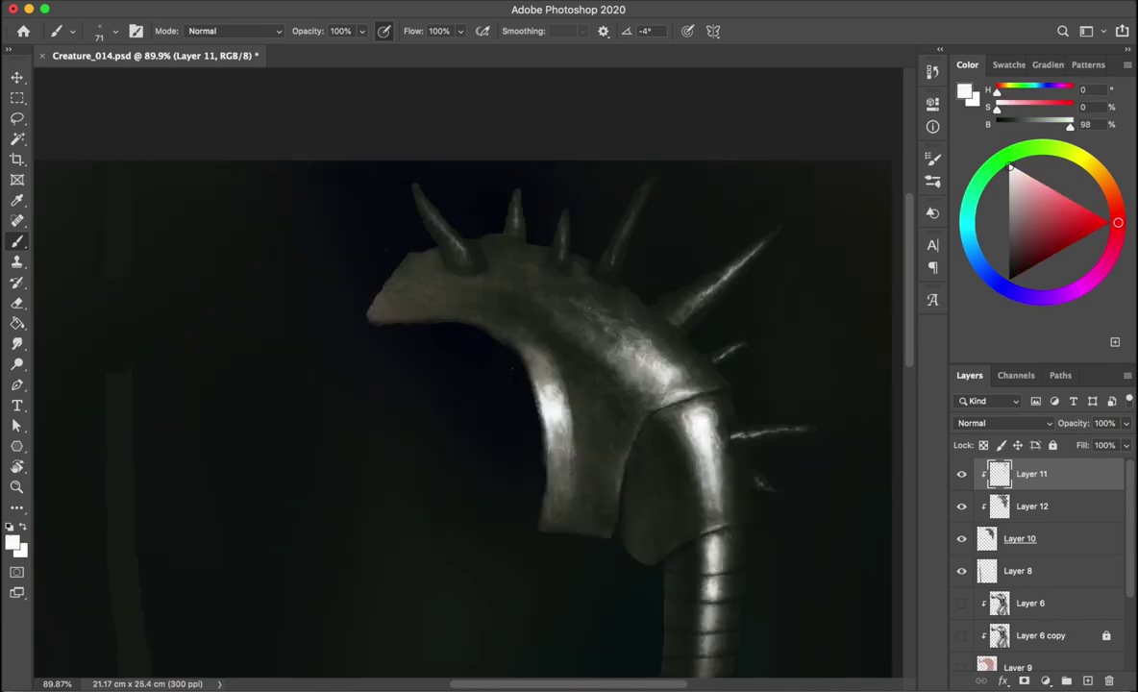
pyautogui.keyDown('alt'); pyautogui.click(694, 402); pyautogui.keyUp('alt')
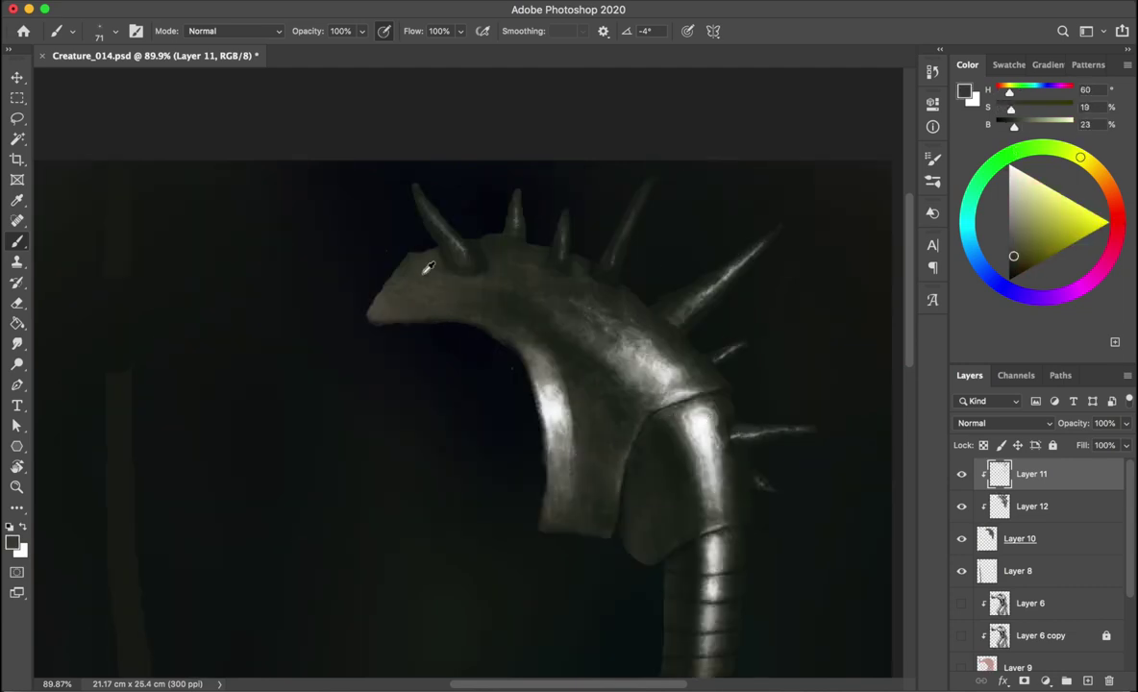
pyautogui.keyDown('alt'); pyautogui.click(480, 287); pyautogui.keyUp('alt')
pyautogui.press('x')
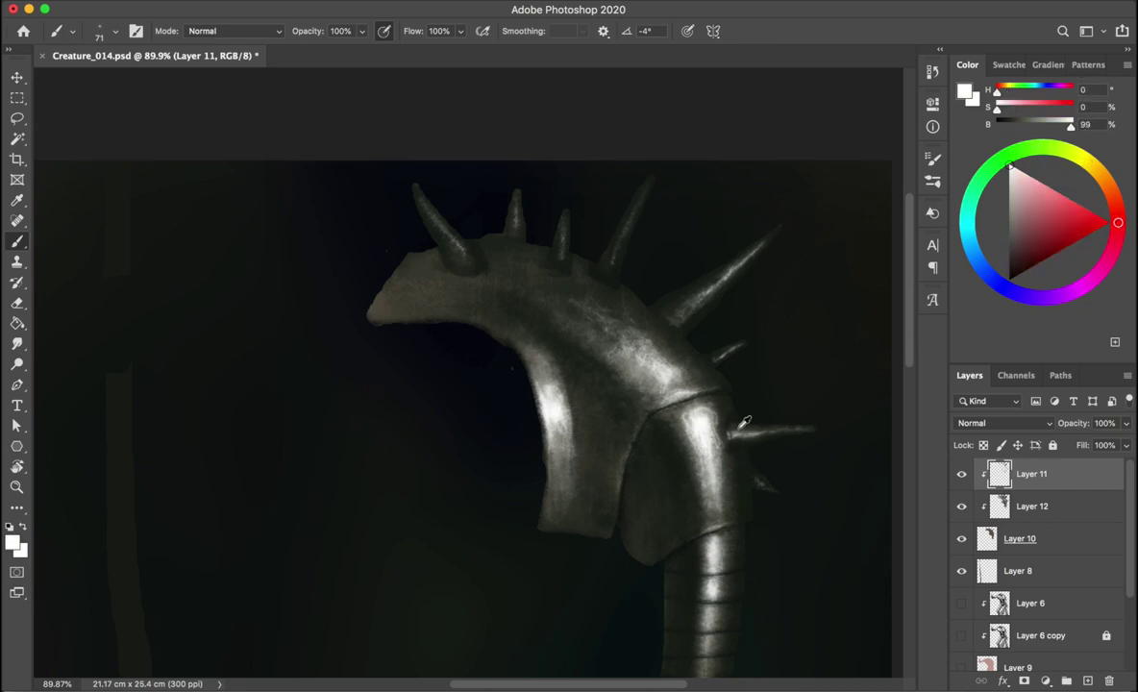
pyautogui.hotkey('ctrl', 'shift', 'h')
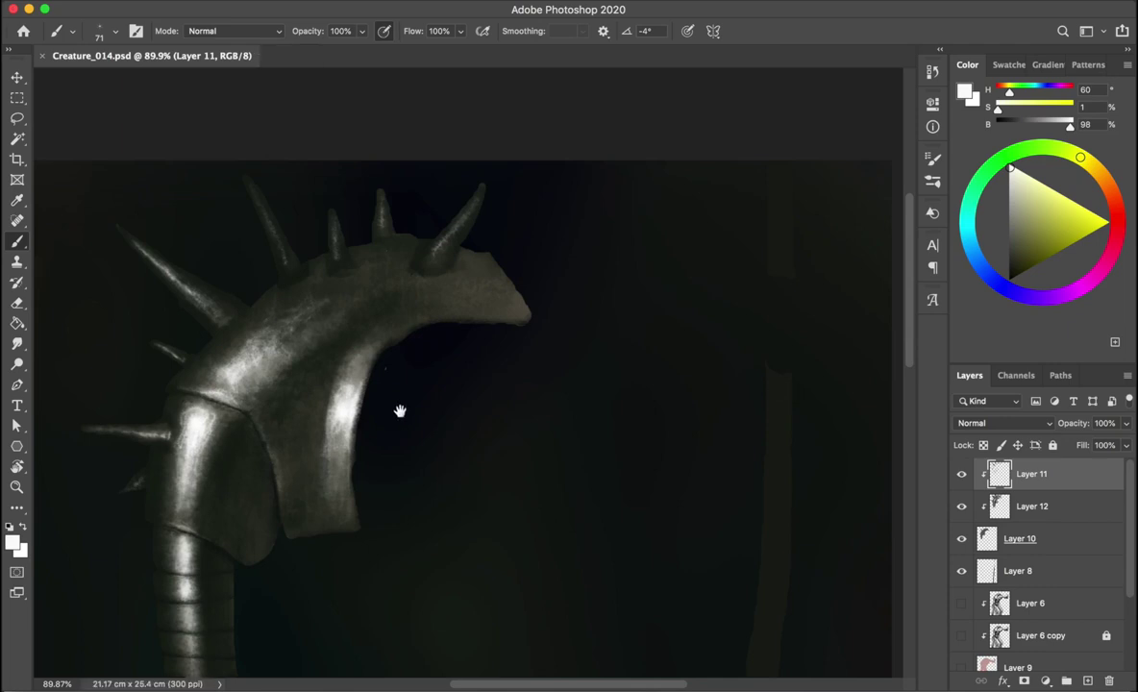
pyautogui.moveTo(402, 402); pyautogui.dragTo(604, 318)
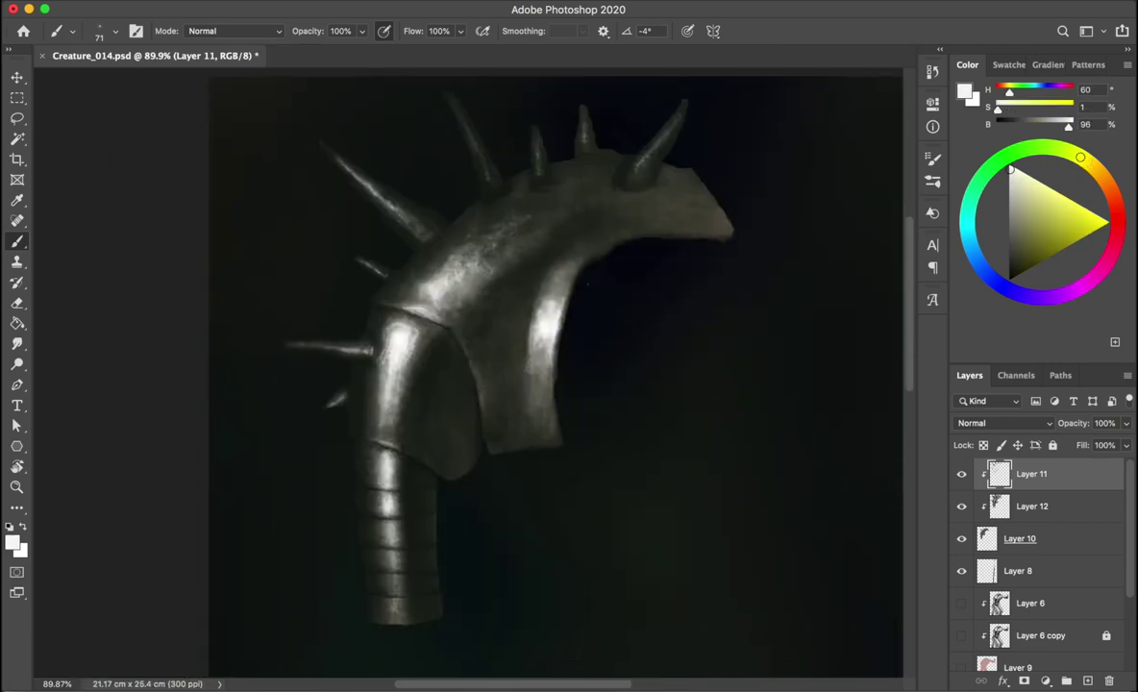
# - Sample dark green-black tones from the background while mirroring the view and swapping colours
pyautogui.keyDown('alt'); pyautogui.click(311, 369); pyautogui.keyUp('alt')
pyautogui.press('x')
pyautogui.hotkey('ctrl', 'shift', 'h')
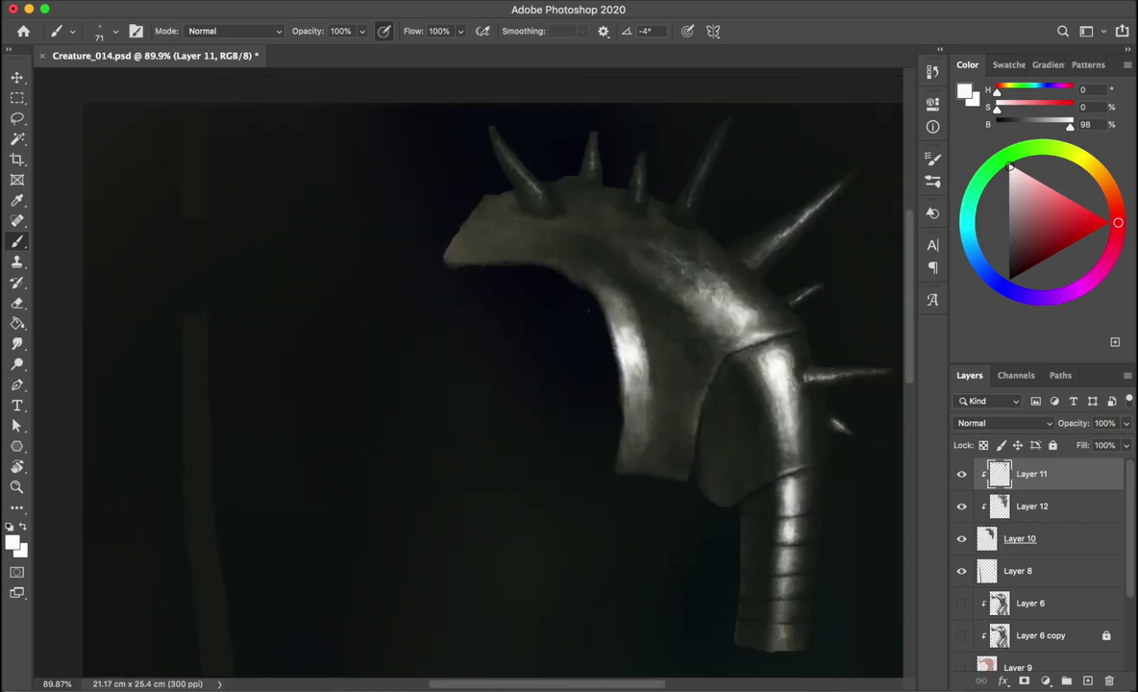
pyautogui.keyDown('alt'); pyautogui.click(864, 410); pyautogui.keyUp('alt')
pyautogui.hscroll(2, 736, 522)
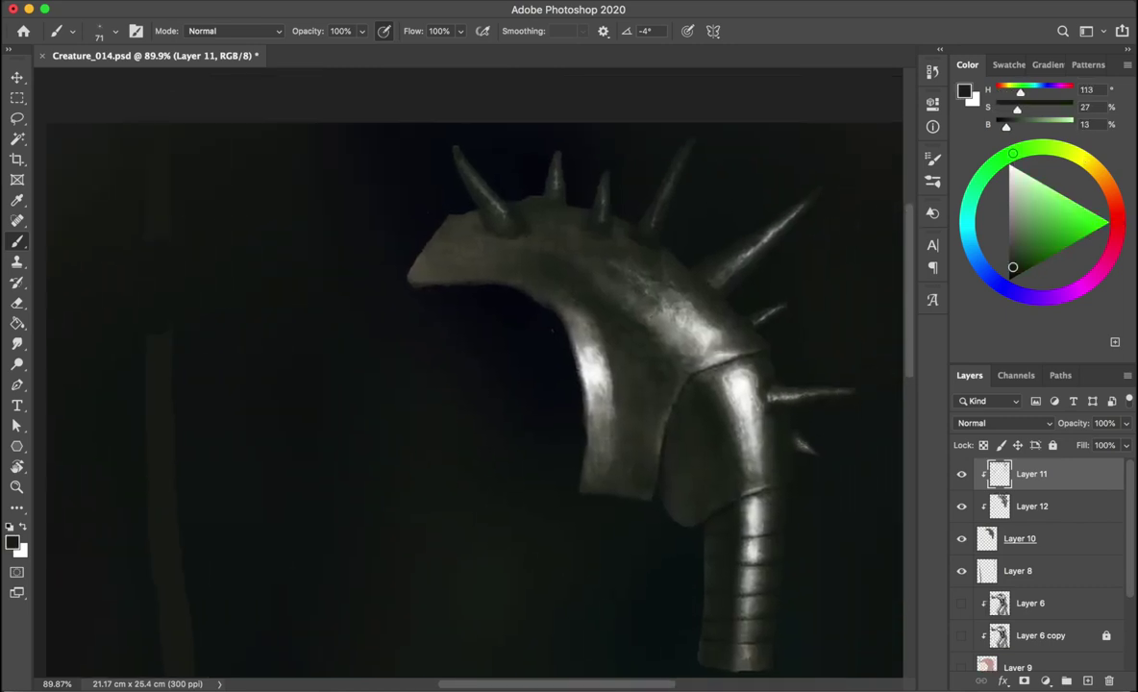
pyautogui.keyDown('alt'); pyautogui.click(677, 473); pyautogui.keyUp('alt')
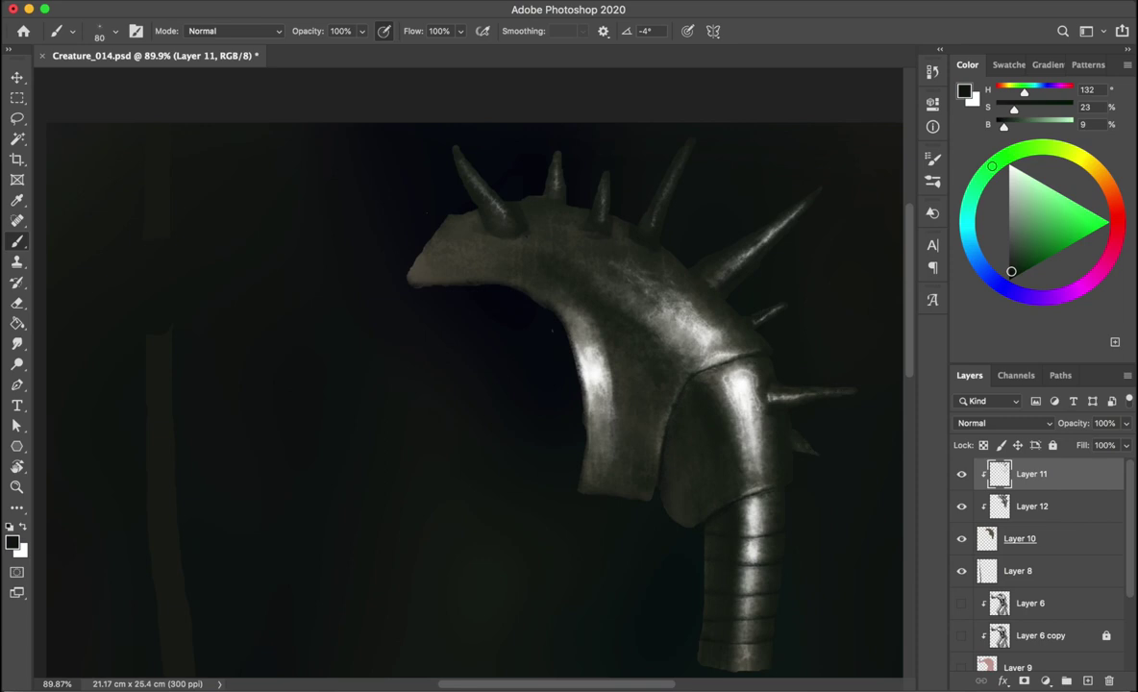
pyautogui.press('x')
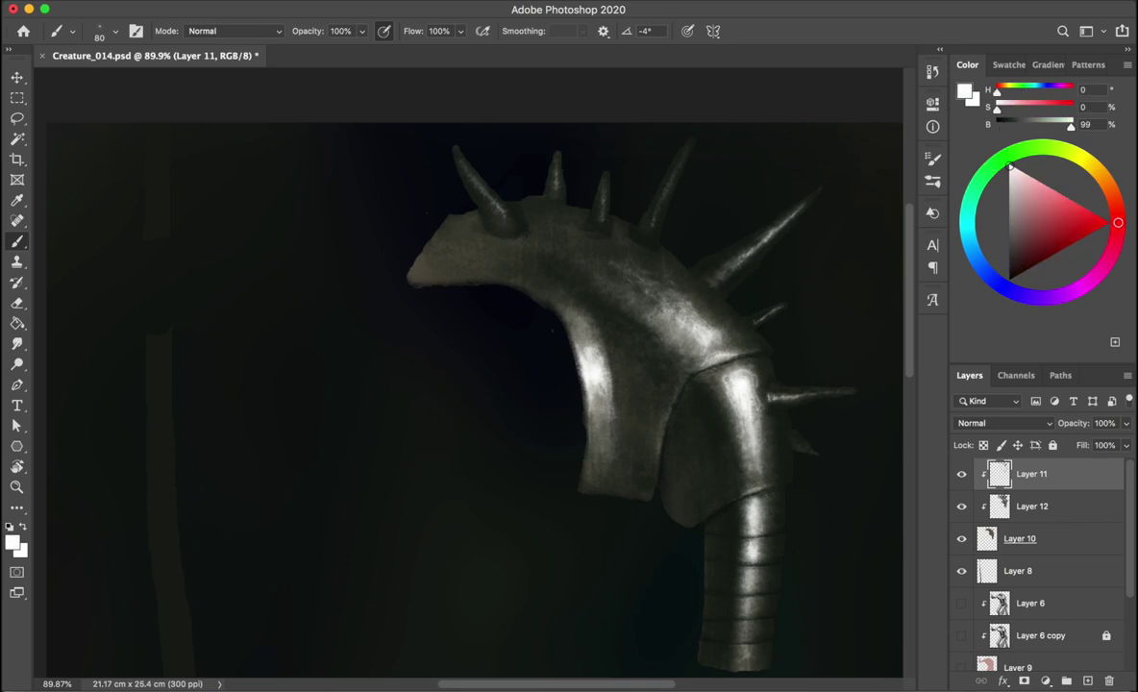
pyautogui.press('x')
# - Sample new dark background tones, flip the canvas view, and save the painting
pyautogui.press('x')
pyautogui.press('x')
pyautogui.keyDown('alt'); pyautogui.click(742, 412); pyautogui.keyUp('alt')
pyautogui.press('x')
pyautogui.keyDown('alt'); pyautogui.click(742, 411); pyautogui.keyUp('alt')
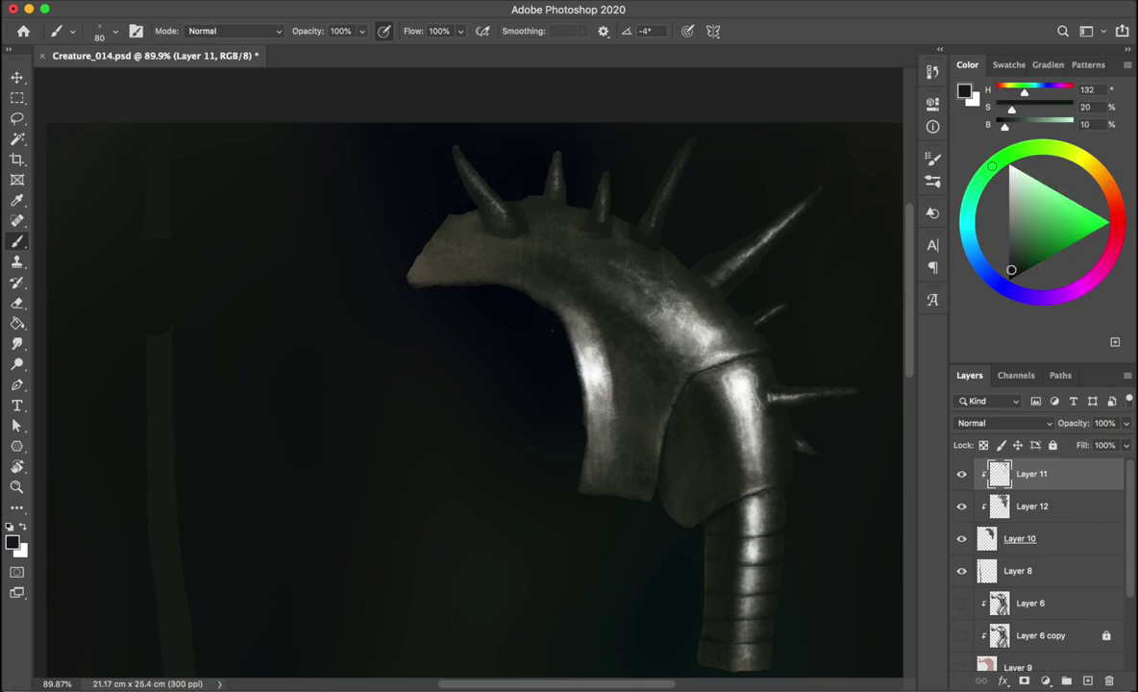
pyautogui.press('h')
pyautogui.press('F2')
pyautogui.keyDown('alt'); pyautogui.click(742, 412); pyautogui.keyUp('alt')
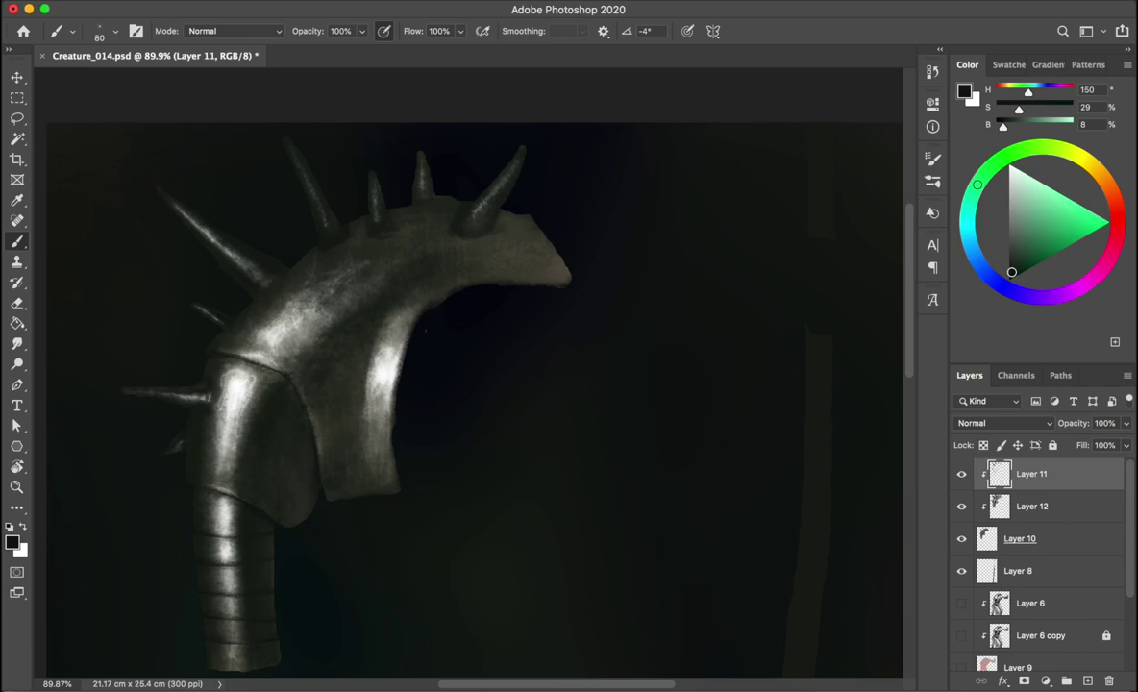
pyautogui.hotkey('ctrl', 's')
# - Enlarge the brush, shade the plate with sampled grey, olive and dark green tones, and save
pyautogui.keyDown('alt'); pyautogui.click(742, 411); pyautogui.keyUp('alt')
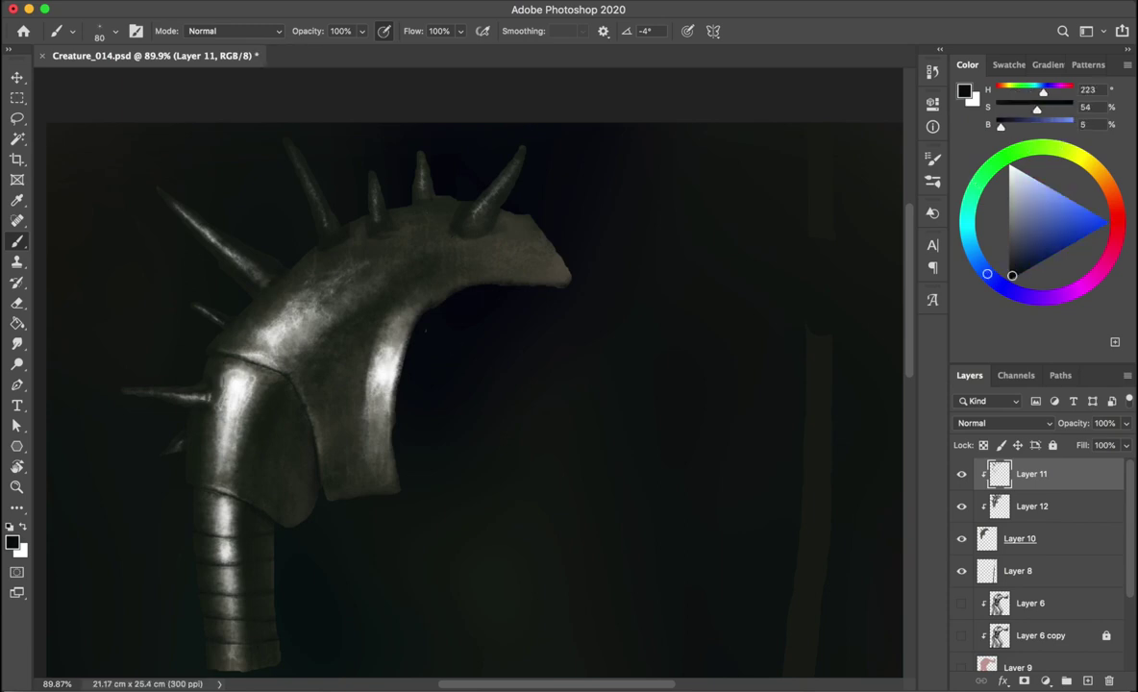
pyautogui.press(']')
pyautogui.keyDown('alt'); pyautogui.click(444, 236); pyautogui.keyUp('alt')
pyautogui.keyDown('alt'); pyautogui.click(236, 339); pyautogui.keyUp('alt')
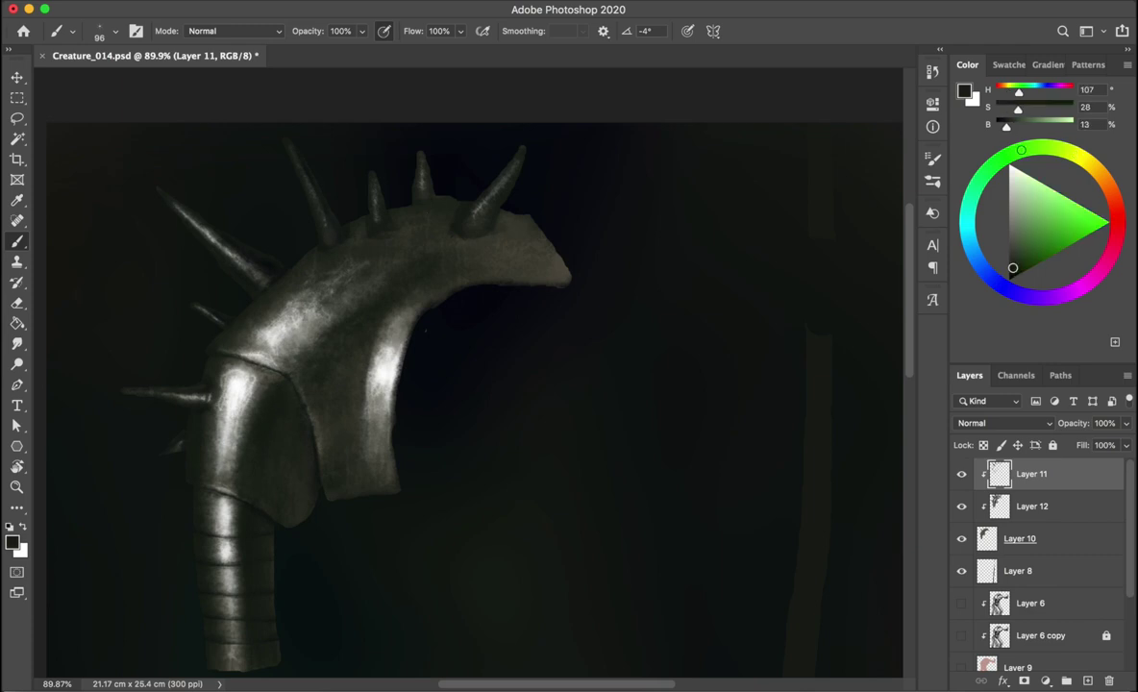
pyautogui.keyDown('alt'); pyautogui.click(319, 186); pyautogui.keyUp('alt')
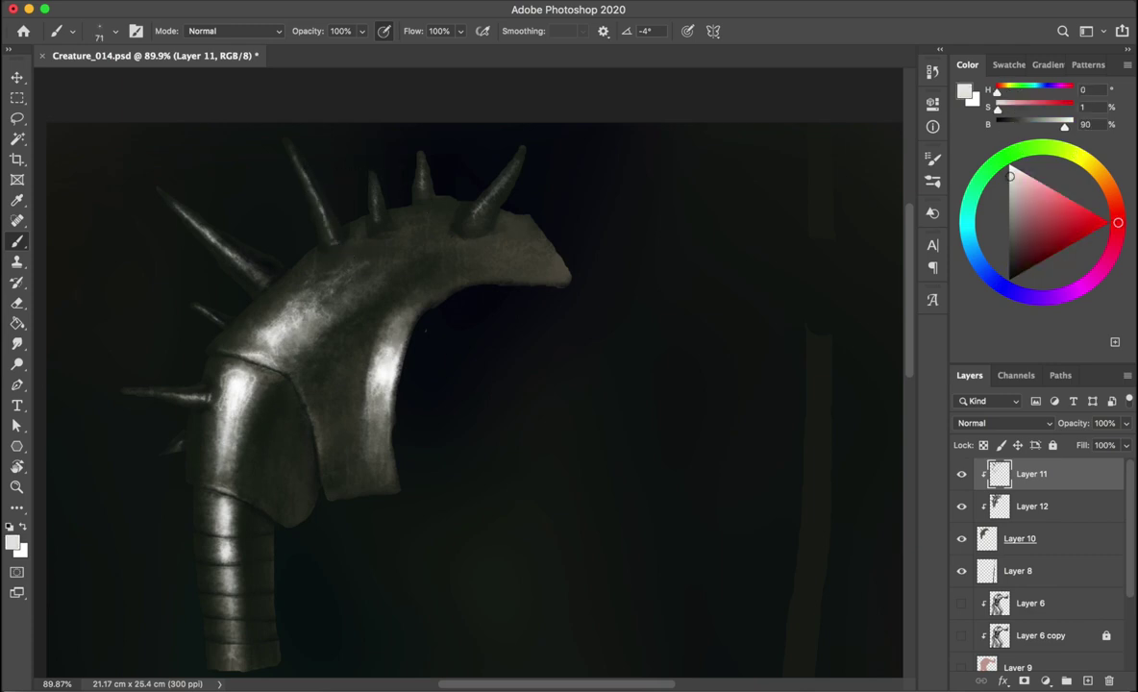
pyautogui.keyDown('alt'); pyautogui.click(353, 388); pyautogui.keyUp('alt')
pyautogui.keyDown('alt'); pyautogui.click(229, 476); pyautogui.keyUp('alt')
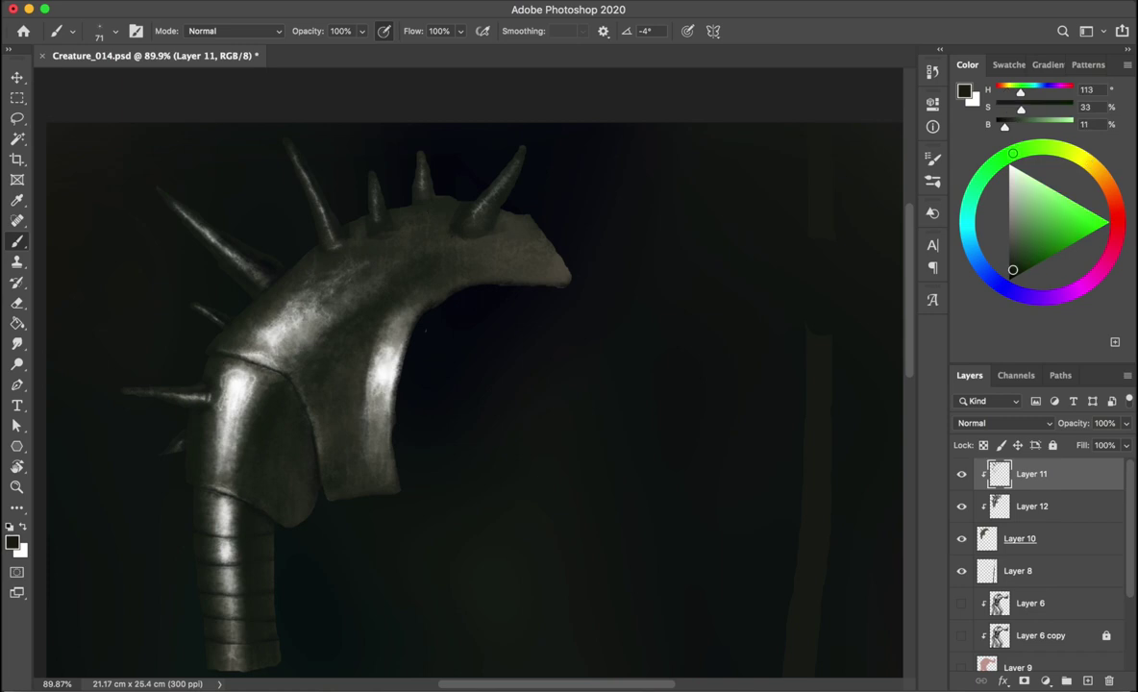
pyautogui.hotkey('ctrl', 's')
pyautogui.keyDown('alt'); pyautogui.scroll(2, 327, 110); pyautogui.keyUp('alt')
# - Paint olive, dark teal and near-white highlight tones along the top of the shoulder plate
pyautogui.keyDown('alt'); pyautogui.click(548, 274); pyautogui.keyUp('alt')
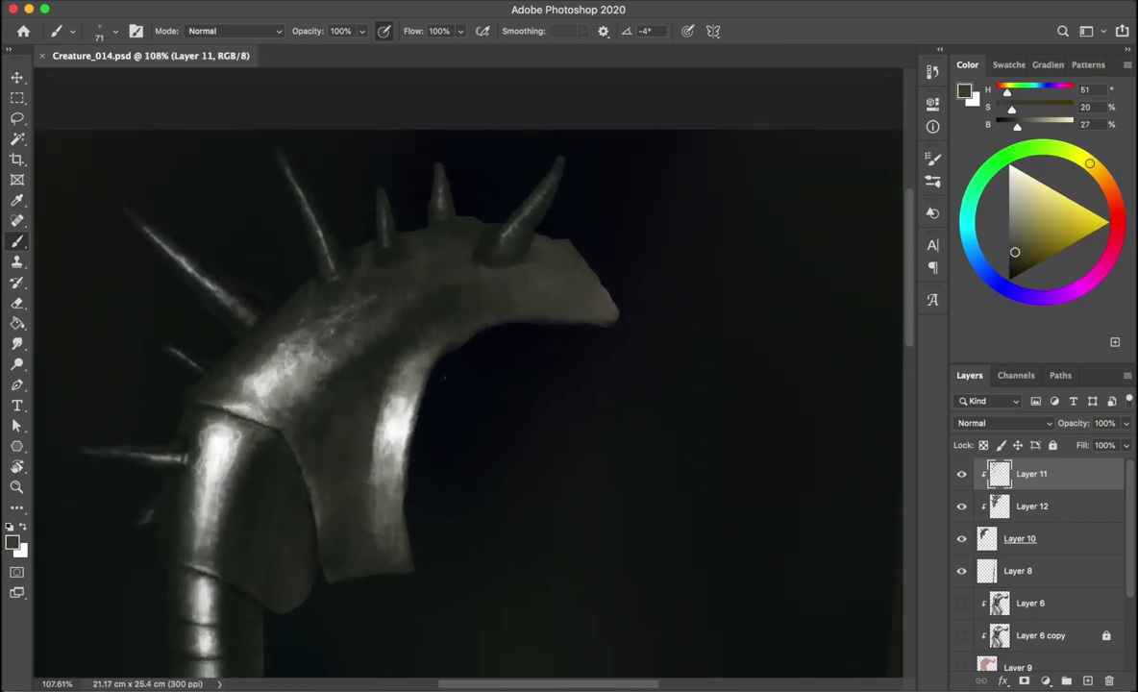
pyautogui.keyDown('alt'); pyautogui.click(357, 229); pyautogui.keyUp('alt')
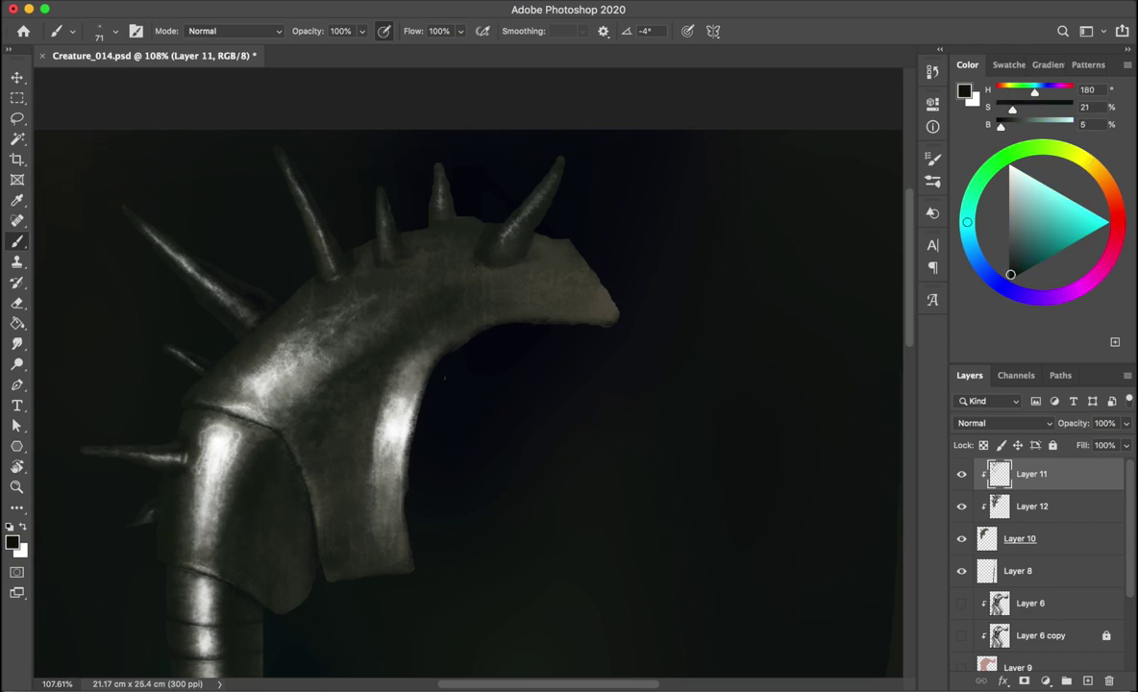
pyautogui.keyDown('alt'); pyautogui.click(368, 260); pyautogui.keyUp('alt')
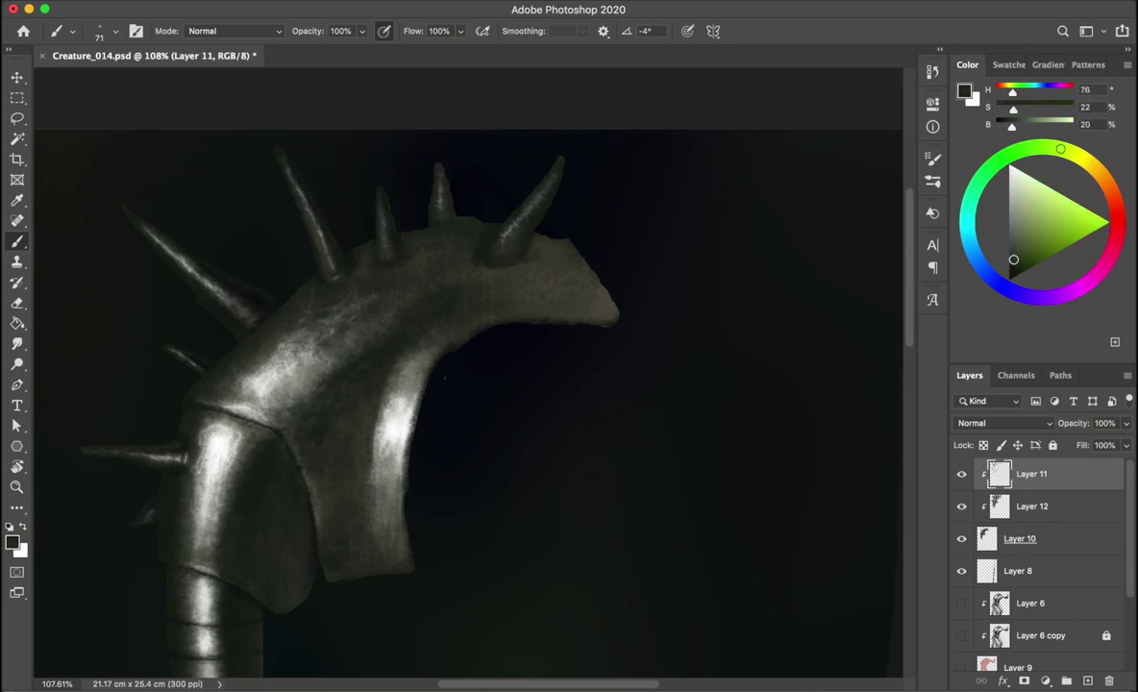
pyautogui.keyDown('alt'); pyautogui.click(356, 197); pyautogui.keyUp('alt')
pyautogui.keyDown('alt'); pyautogui.click(370, 390); pyautogui.keyUp('alt')
pyautogui.keyDown('alt'); pyautogui.click(444, 378); pyautogui.keyUp('alt')
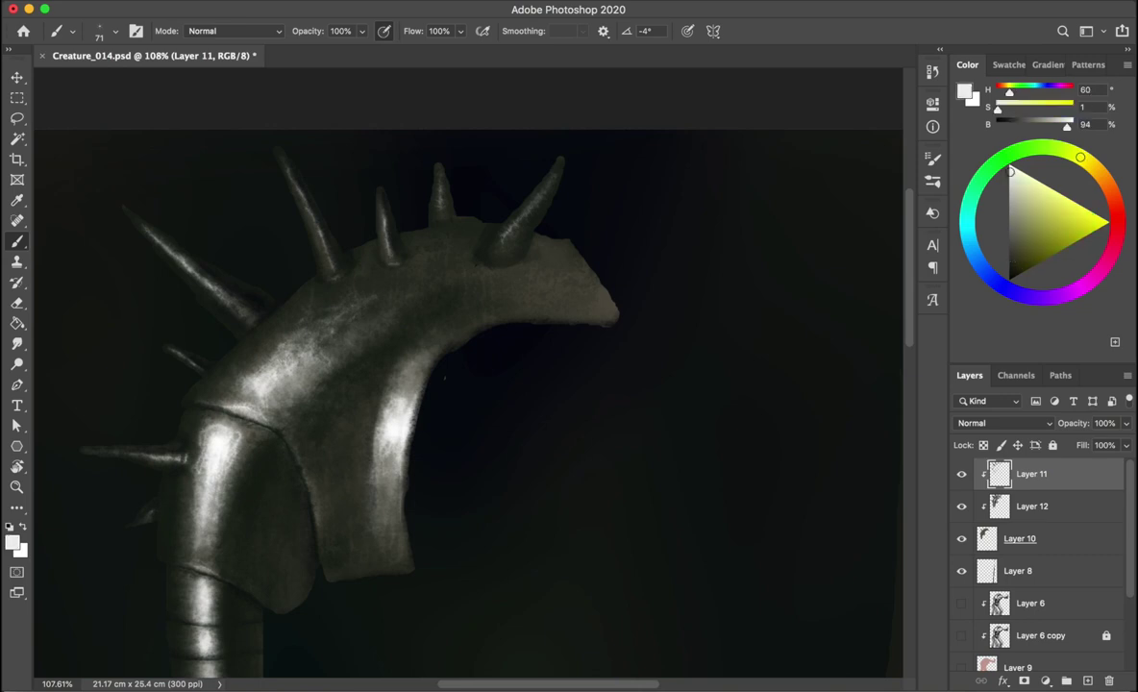
# - Check the armour on the flipped canvas, add brighter white highlights and dark olive shading, and save
pyautogui.press('x')
pyautogui.press('x')
pyautogui.press('h')
pyautogui.press('x')
pyautogui.keyDown('alt'); pyautogui.click(672, 251); pyautogui.keyUp('alt')
pyautogui.keyDown('alt'); pyautogui.click(663, 262); pyautogui.keyUp('alt')
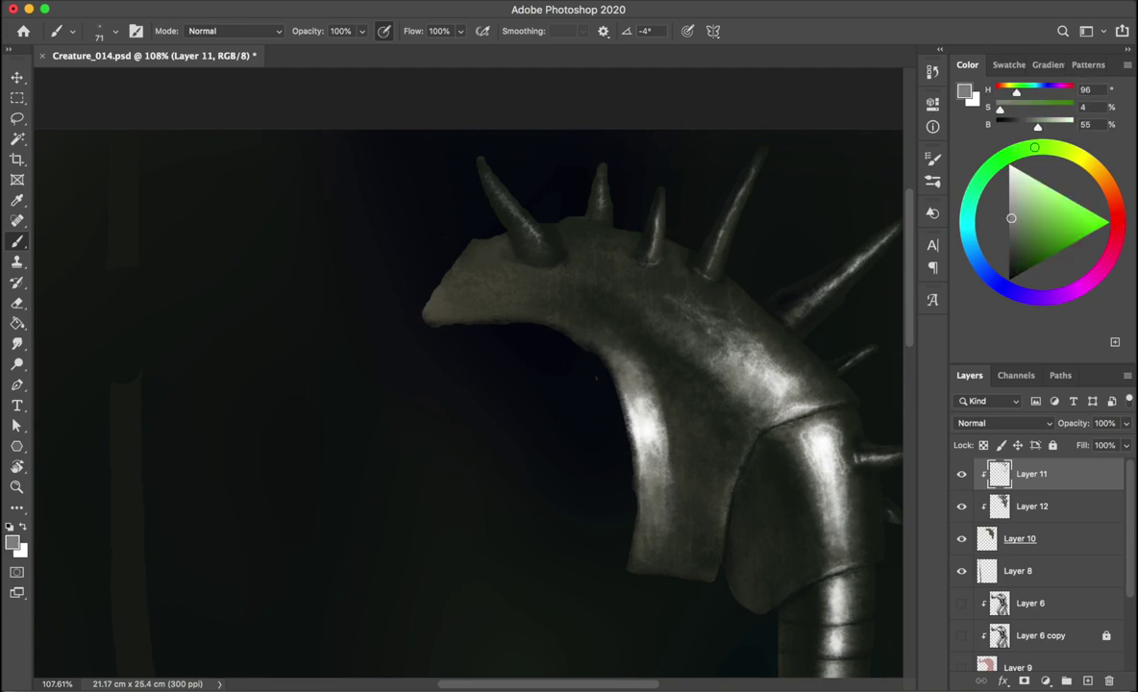
pyautogui.hotkey('ctrl', 's')
# - Flip the canvas back, deepen the plate shading with dark greens and blues, brighten highlights, save
pyautogui.press('h')
pyautogui.keyDown('alt'); pyautogui.click(346, 394); pyautogui.keyUp('alt')
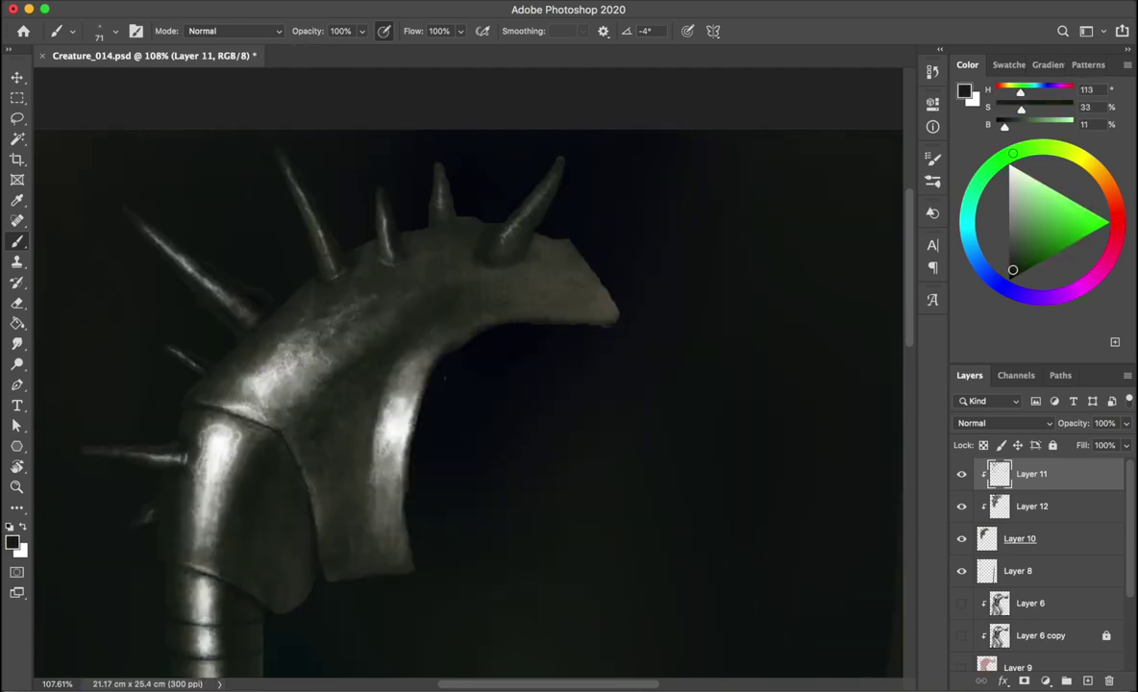
pyautogui.keyDown('alt'); pyautogui.click(429, 274); pyautogui.keyUp('alt')
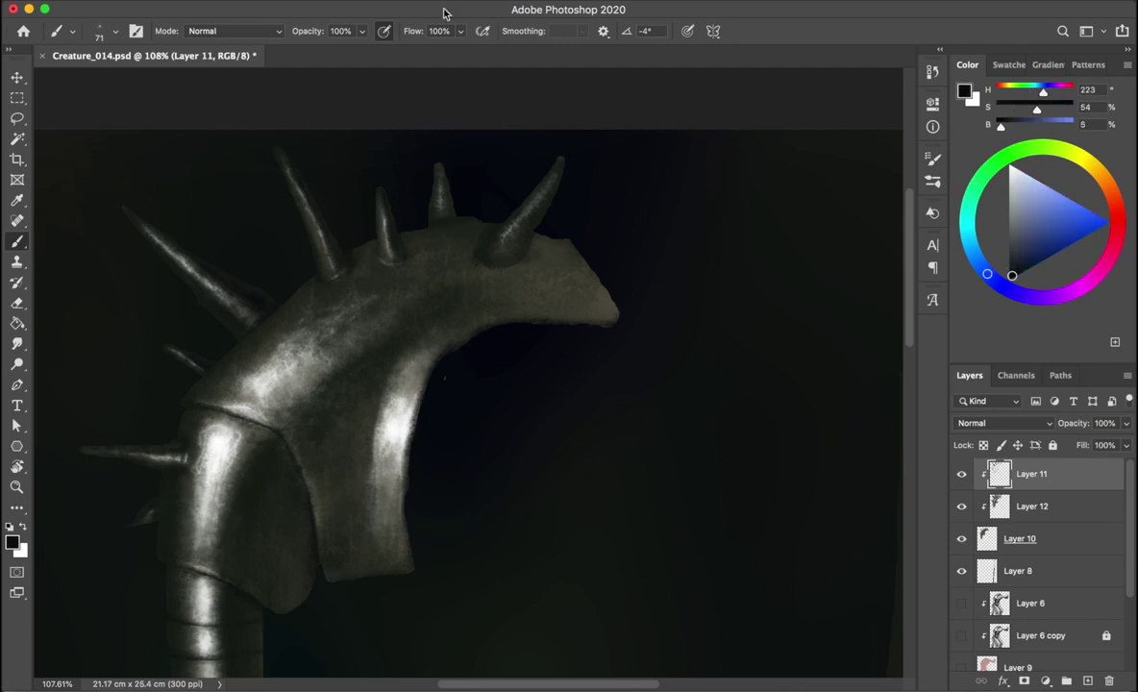
pyautogui.keyDown('alt'); pyautogui.click(366, 327); pyautogui.keyUp('alt')
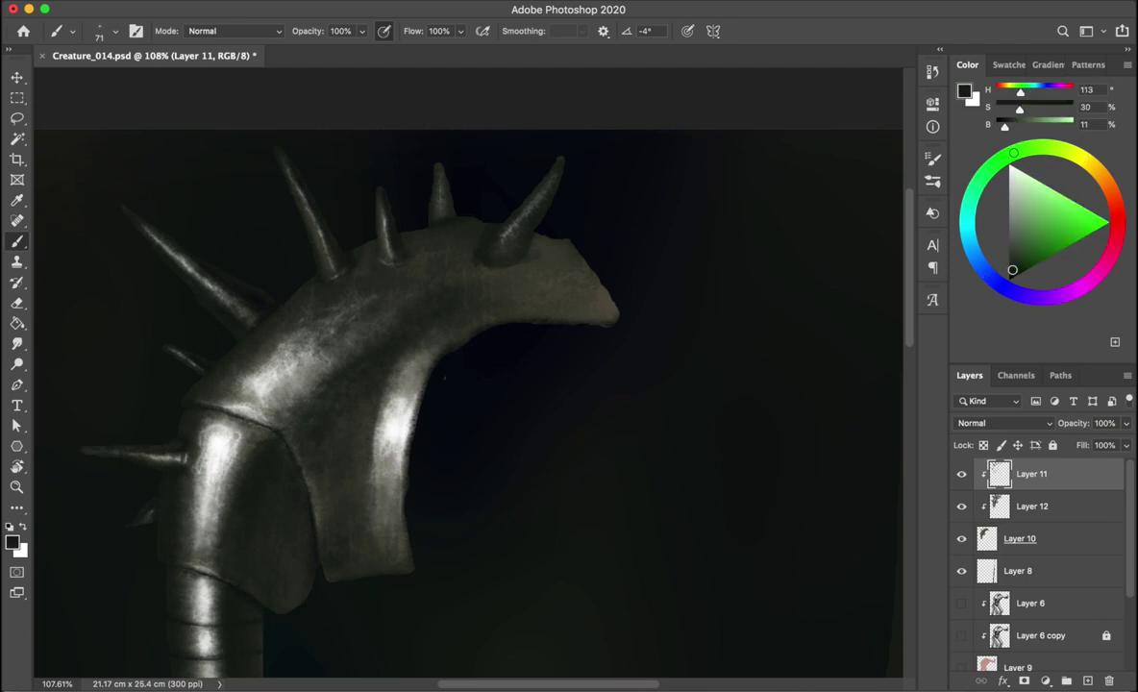
pyautogui.keyDown('alt'); pyautogui.click(410, 189); pyautogui.keyUp('alt')
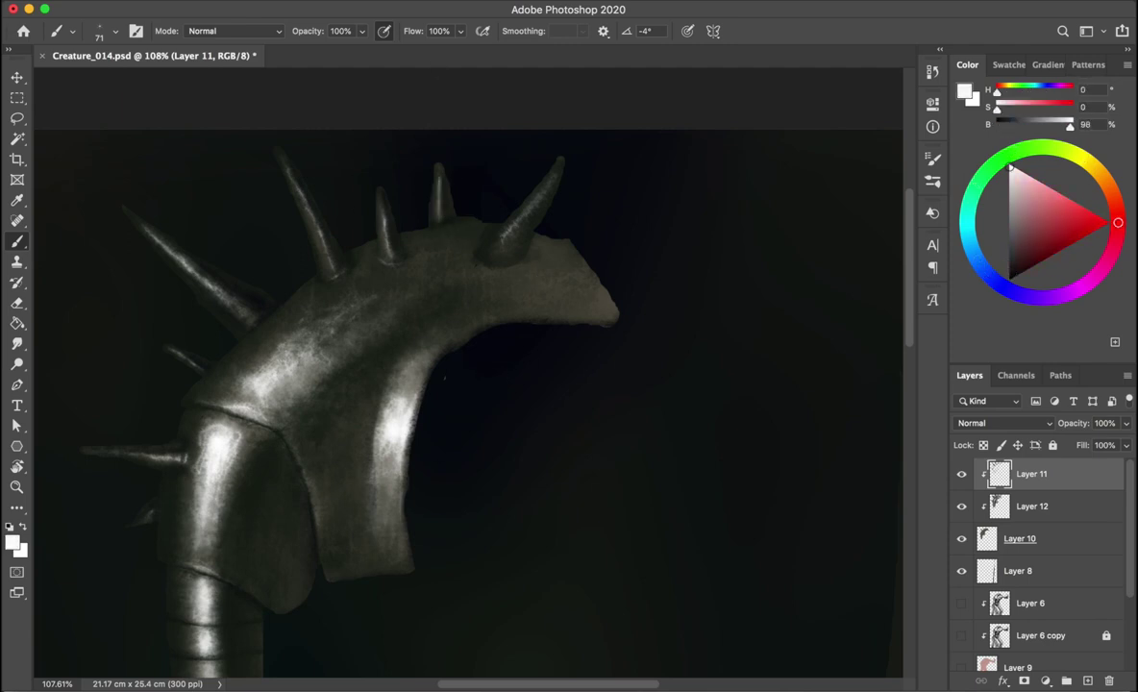
pyautogui.keyDown('alt'); pyautogui.click(408, 407); pyautogui.keyUp('alt')
pyautogui.hotkey('ctrl', 's')
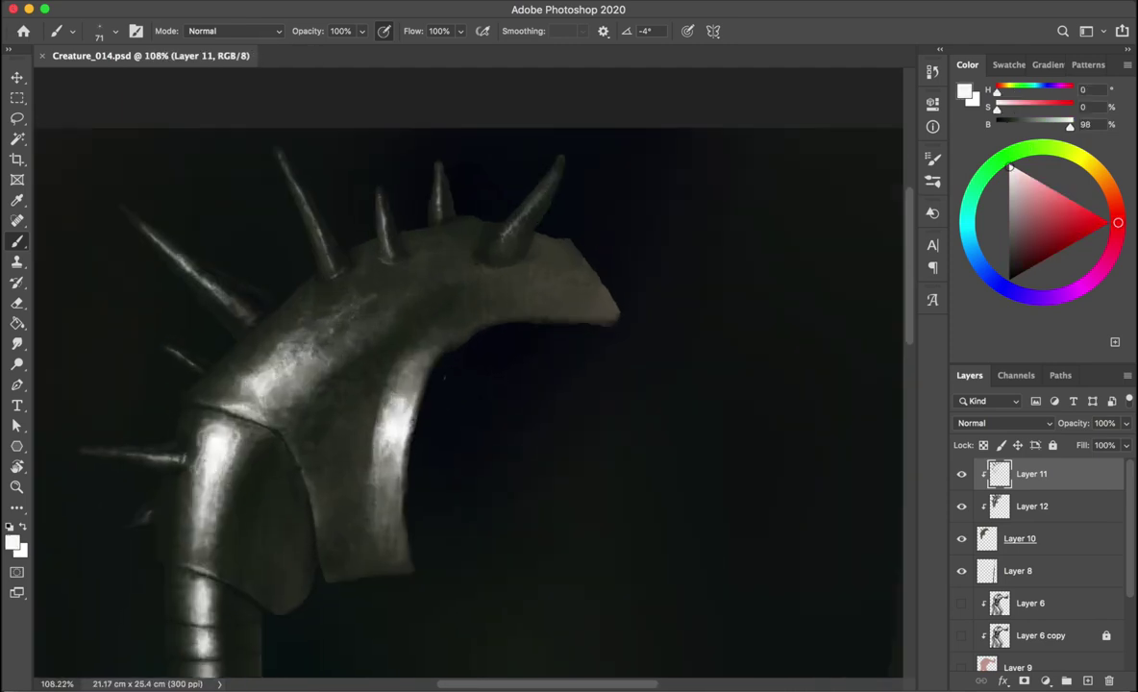
# - Shade around the horn base with dark olive-grey, lighter olive-grey and dark green tones
pyautogui.keyDown('alt'); pyautogui.click(487, 265); pyautogui.keyUp('alt')
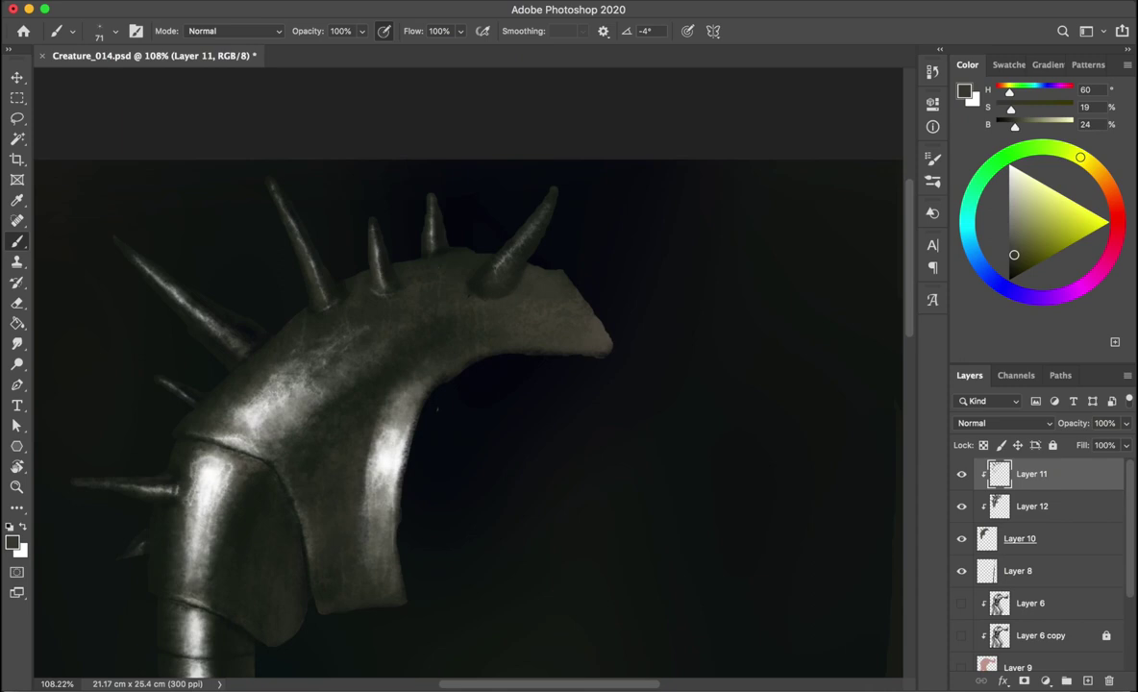
pyautogui.keyDown('alt'); pyautogui.click(438, 408); pyautogui.keyUp('alt')
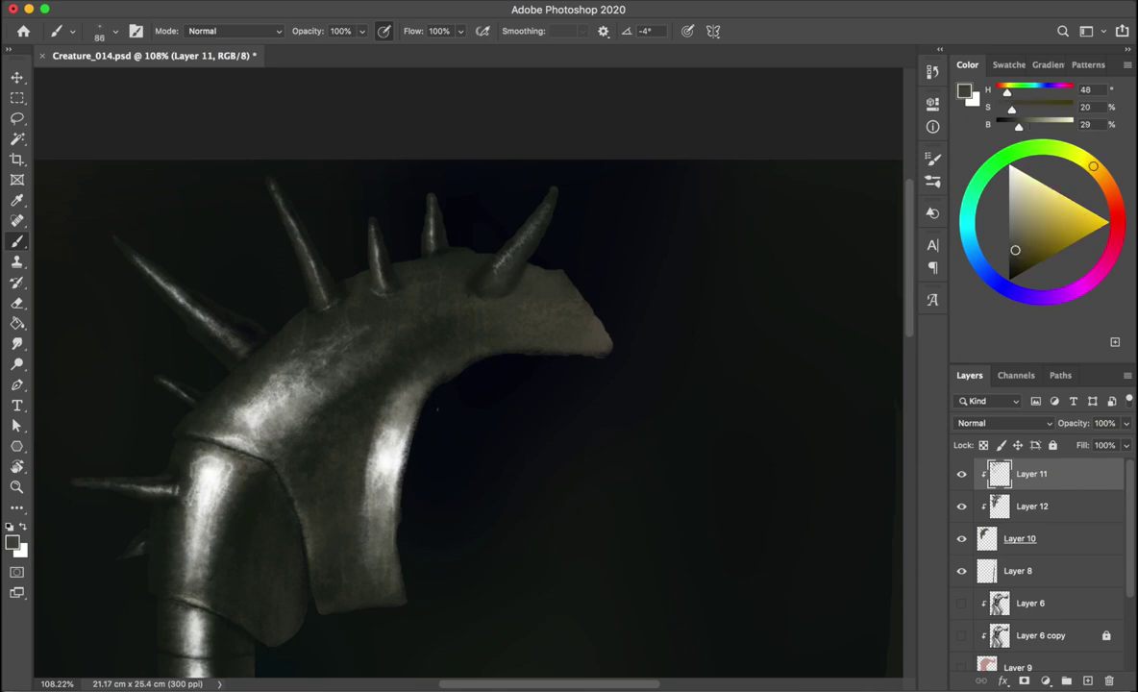
pyautogui.keyDown('alt'); pyautogui.click(436, 263); pyautogui.keyUp('alt')
pyautogui.keyDown('alt'); pyautogui.click(500, 197); pyautogui.keyUp('alt')
pyautogui.keyDown('alt'); pyautogui.click(346, 317); pyautogui.keyUp('alt')
pyautogui.keyDown('alt'); pyautogui.click(444, 269); pyautogui.keyUp('alt')
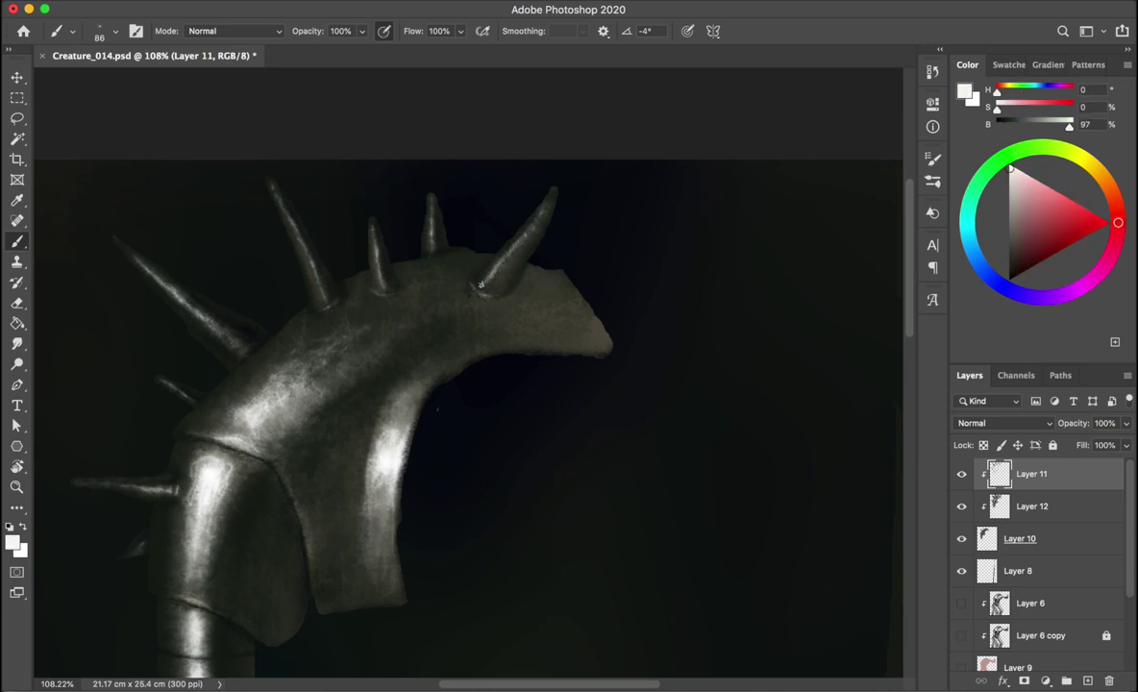
# - Darken the area beside the horn with near-black tones and touch in a near-white highlight
pyautogui.keyDown('alt'); pyautogui.click(443, 268); pyautogui.keyUp('alt')
pyautogui.keyDown('alt'); pyautogui.click(440, 267); pyautogui.keyUp('alt')
pyautogui.keyDown('alt'); pyautogui.click(453, 270); pyautogui.keyUp('alt')
pyautogui.keyDown('alt'); pyautogui.click(498, 207); pyautogui.keyUp('alt')
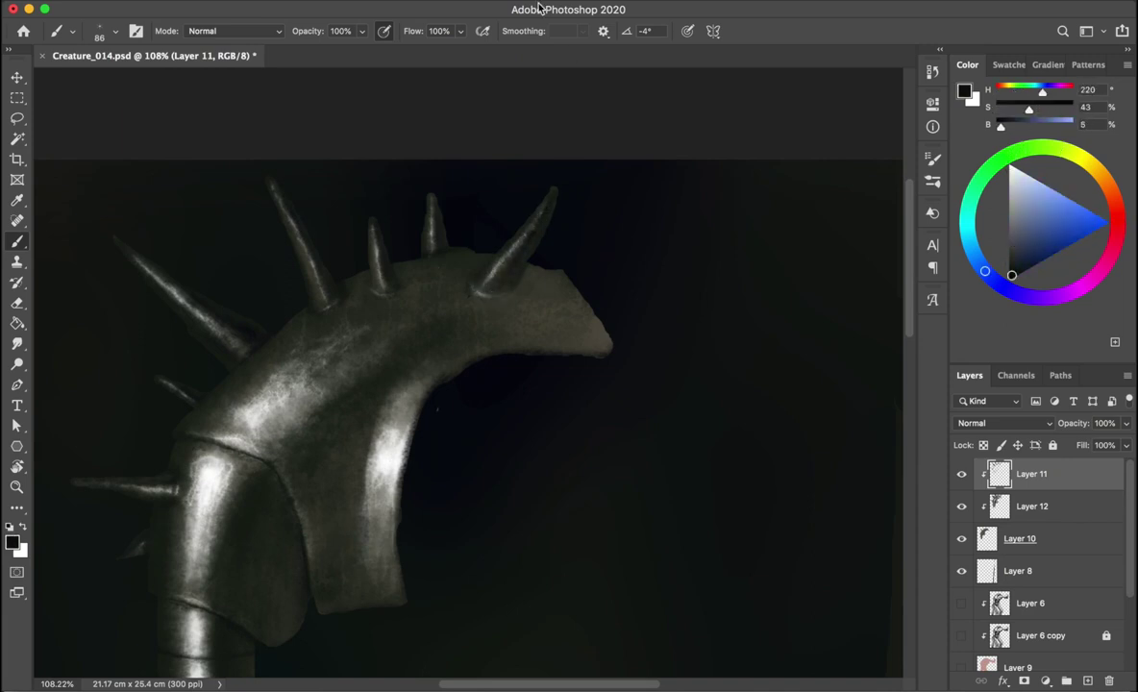
pyautogui.keyDown('alt'); pyautogui.click(457, 248); pyautogui.keyUp('alt')
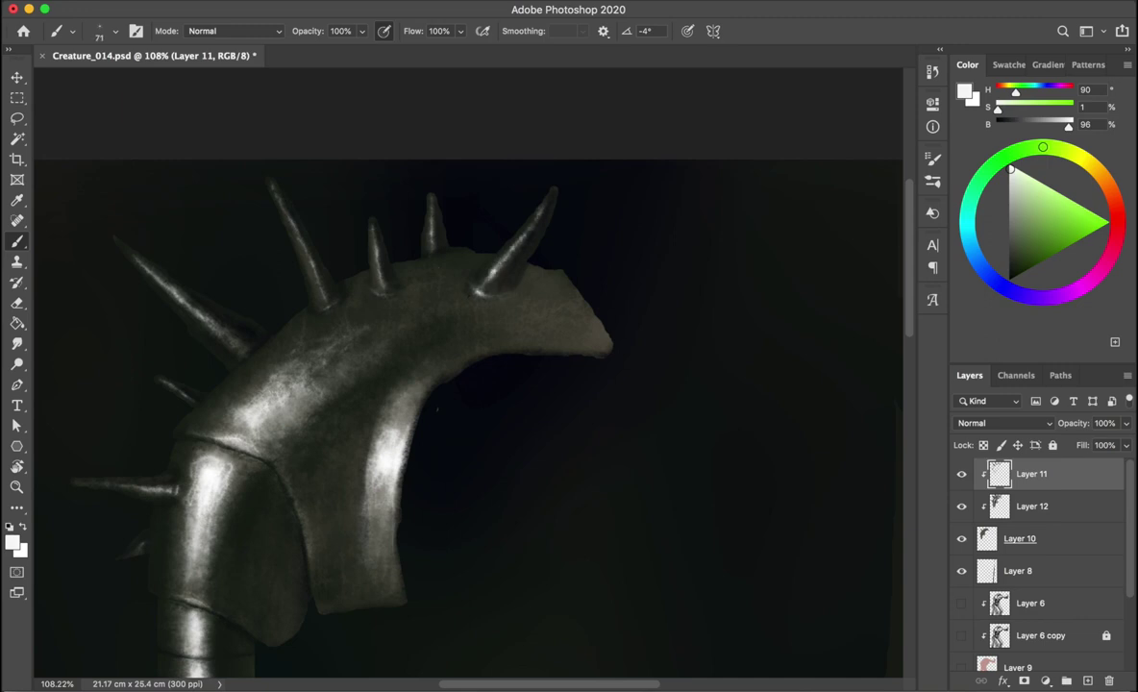
pyautogui.keyDown('alt'); pyautogui.click(458, 253); pyautogui.keyUp('alt')
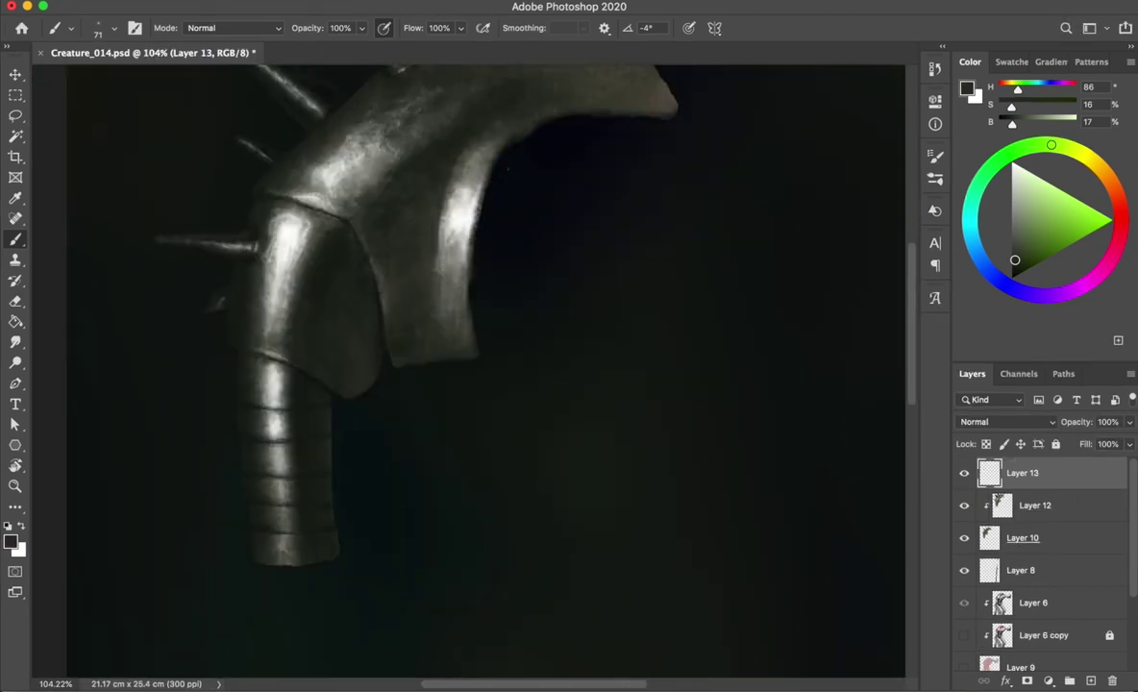
# - Choose a round brush from the presets at about 28 pixels and lay in dark rivet tones
pyautogui.rightClick(327, 243)
pyautogui.doubleClick(666, 371)
pyautogui.keyDown('alt'); pyautogui.click(274, 223); pyautogui.keyUp('alt')
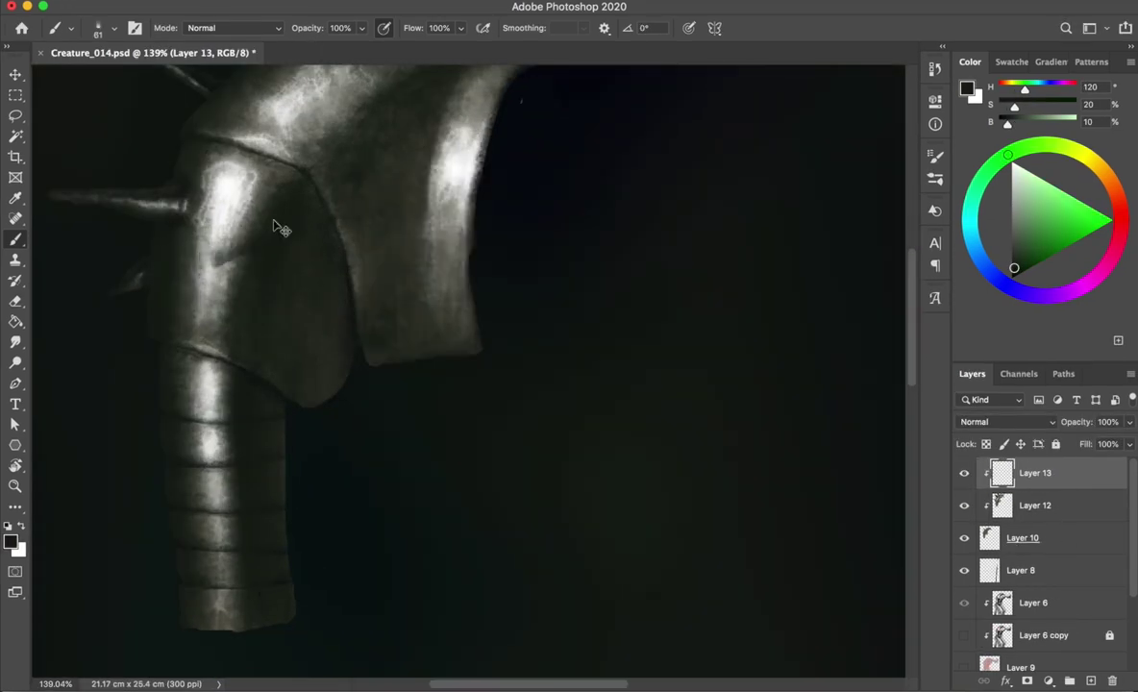
pyautogui.moveTo(233, 384); pyautogui.dragTo(221, 384)
pyautogui.press('Escape')
pyautogui.keyDown('alt'); pyautogui.click(246, 374); pyautogui.keyUp('alt')
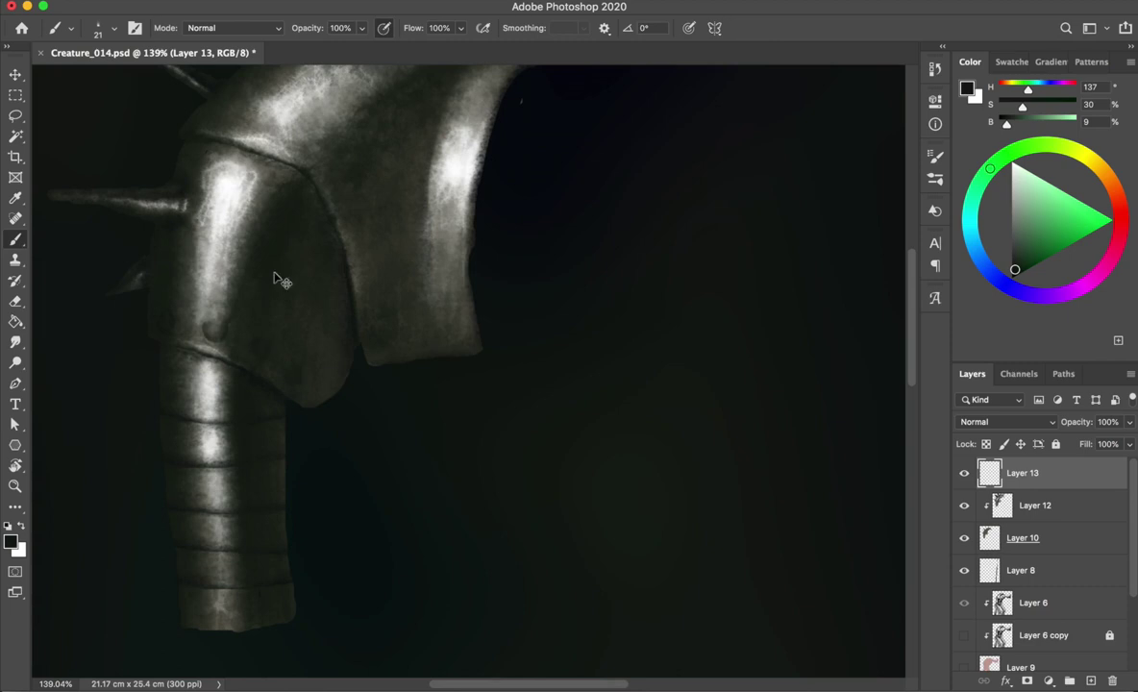
# - Switch to a new rivet brush at about 40 pixels and paint mid-olive rivet bodies
pyautogui.keyDown('alt'); pyautogui.click(252, 171); pyautogui.keyUp('alt')
pyautogui.rightClick(252, 171)
pyautogui.click(376, 541)
pyautogui.press('Return')
pyautogui.moveTo(254, 343); pyautogui.dragTo(271, 353)
# - Add near-white highlights and dark shading to the three rivets with a 21-pixel brush, then save
pyautogui.keyDown('alt'); pyautogui.click(226, 184); pyautogui.keyUp('alt')
pyautogui.moveTo(196, 302); pyautogui.dragTo(190, 302)
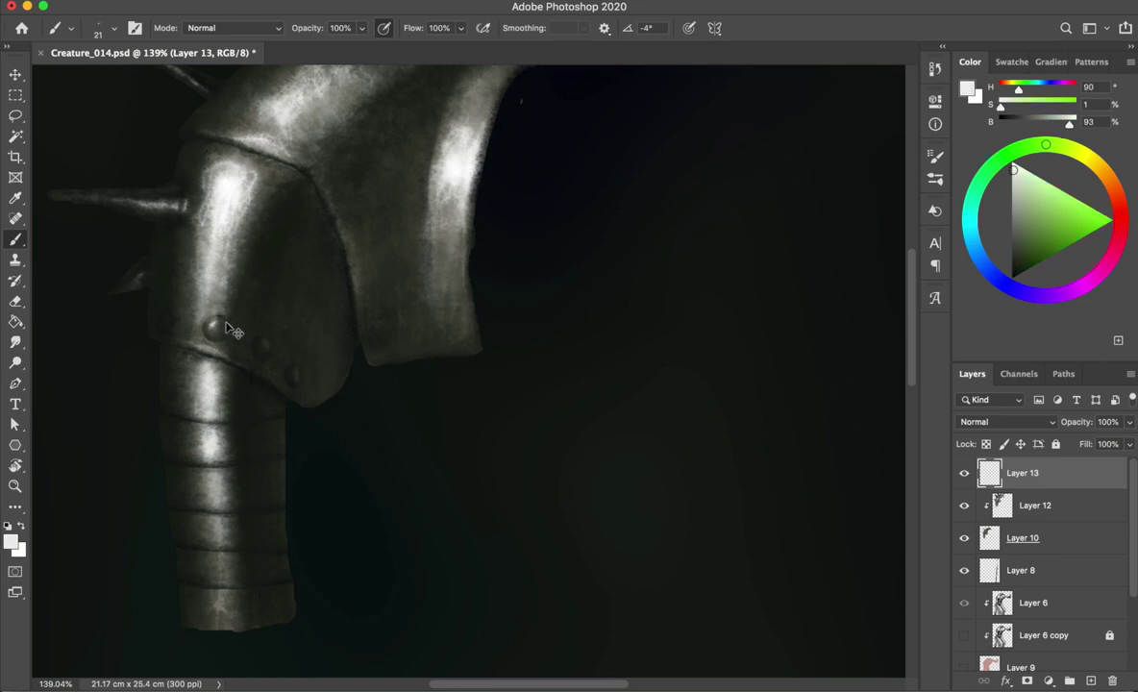
pyautogui.keyDown('alt'); pyautogui.click(217, 329); pyautogui.keyUp('alt')
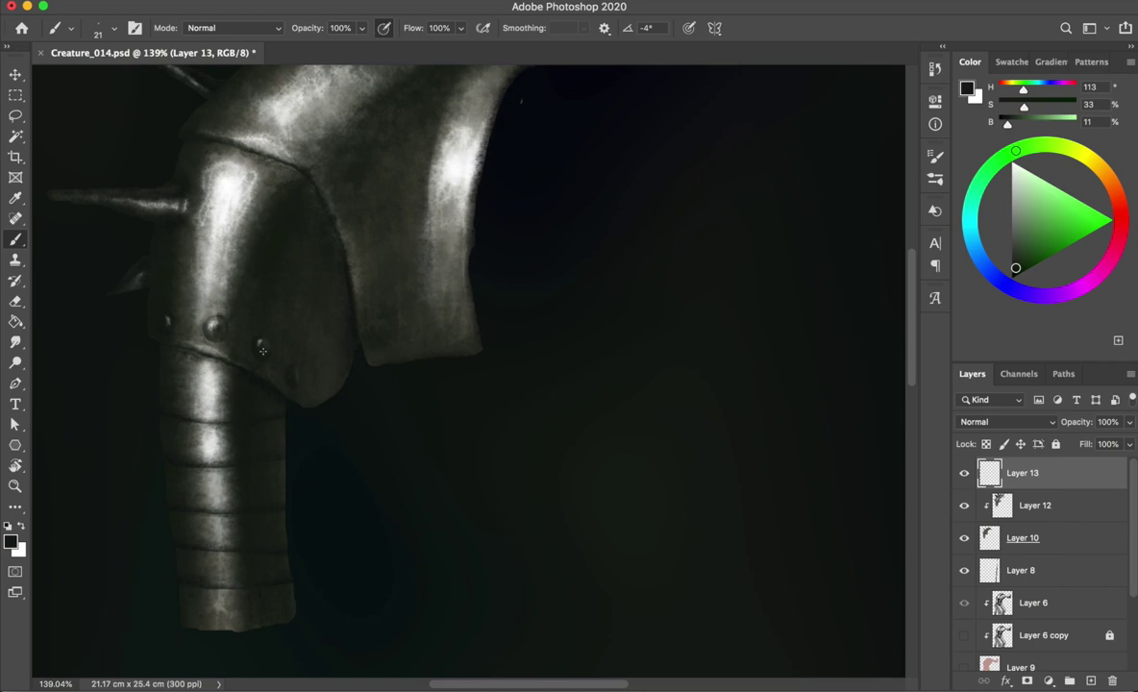
pyautogui.keyDown('alt'); pyautogui.click(234, 193); pyautogui.keyUp('alt')
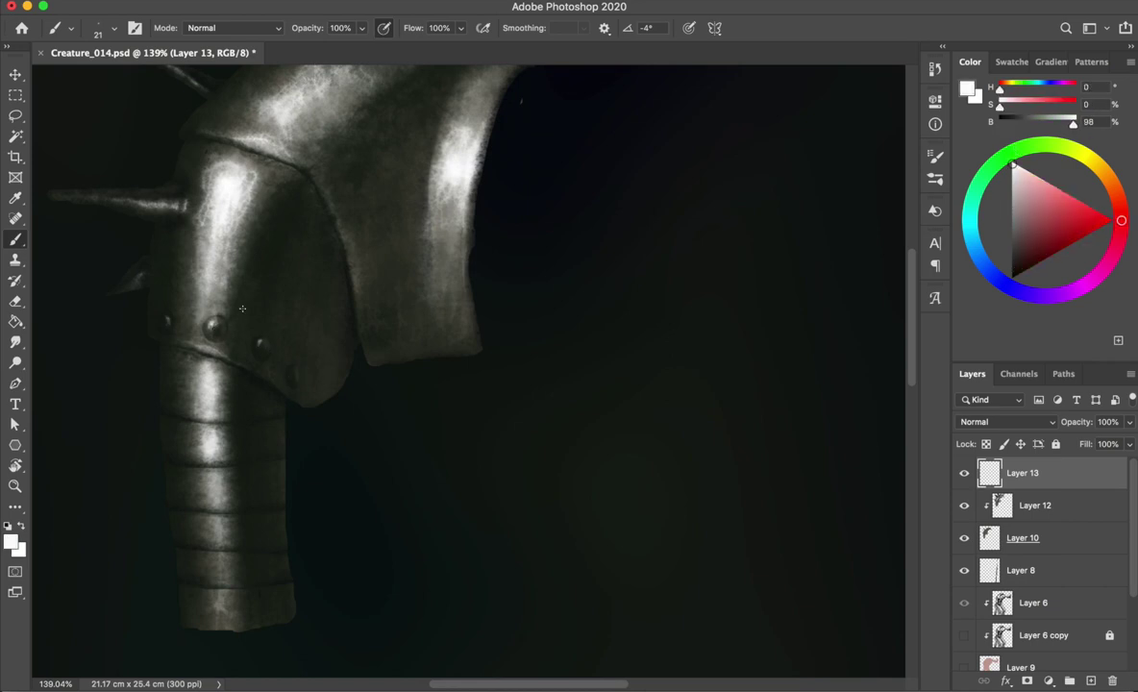
pyautogui.hotkey('ctrl', 's')
# - Merge the rivet layer down into Layer 12
pyautogui.scroll(-2, 361, 359)
pyautogui.scroll(-2, 361, 359)
pyautogui.hotkey('ctrl', 'e')
pyautogui.scroll(2, 361, 359)
pyautogui.scroll(2, 335, 299)
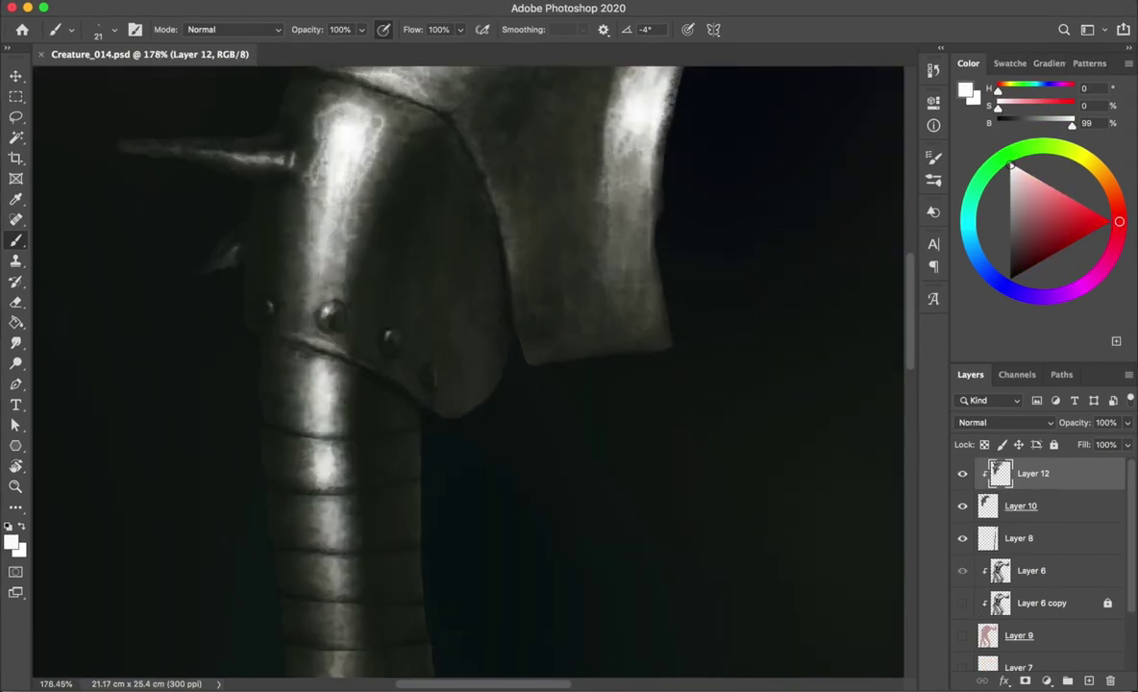
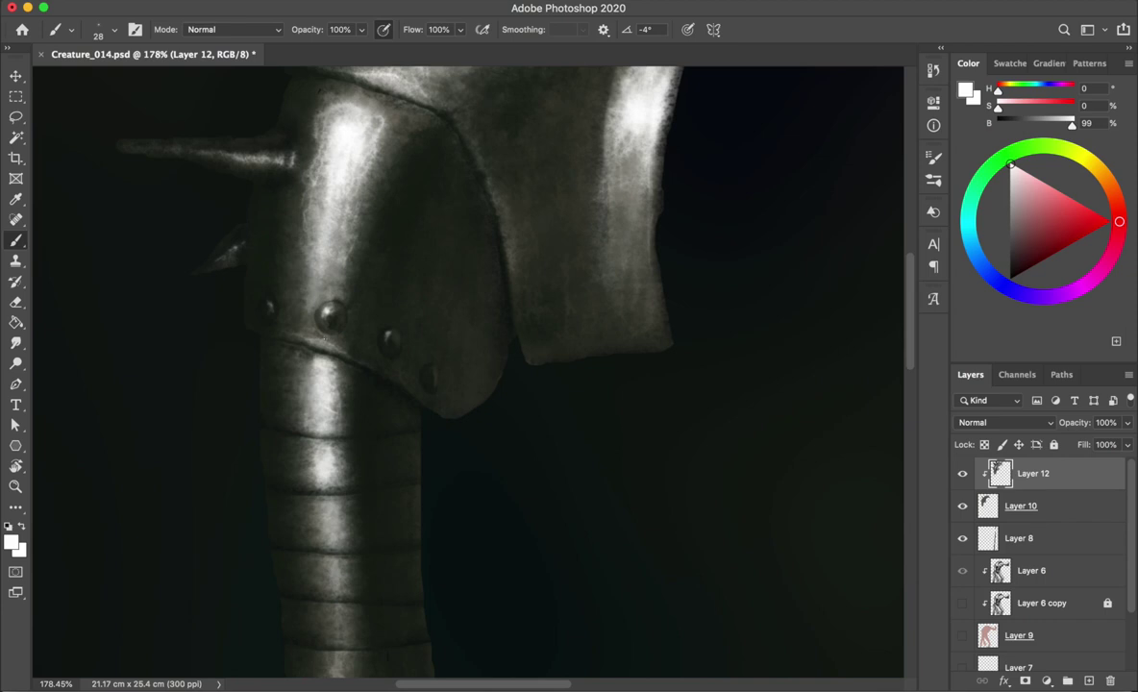
# - Paint a small near-white highlight near the vambrace rivets and save
pyautogui.keyDown('alt'); pyautogui.click(291, 121); pyautogui.keyUp('alt')
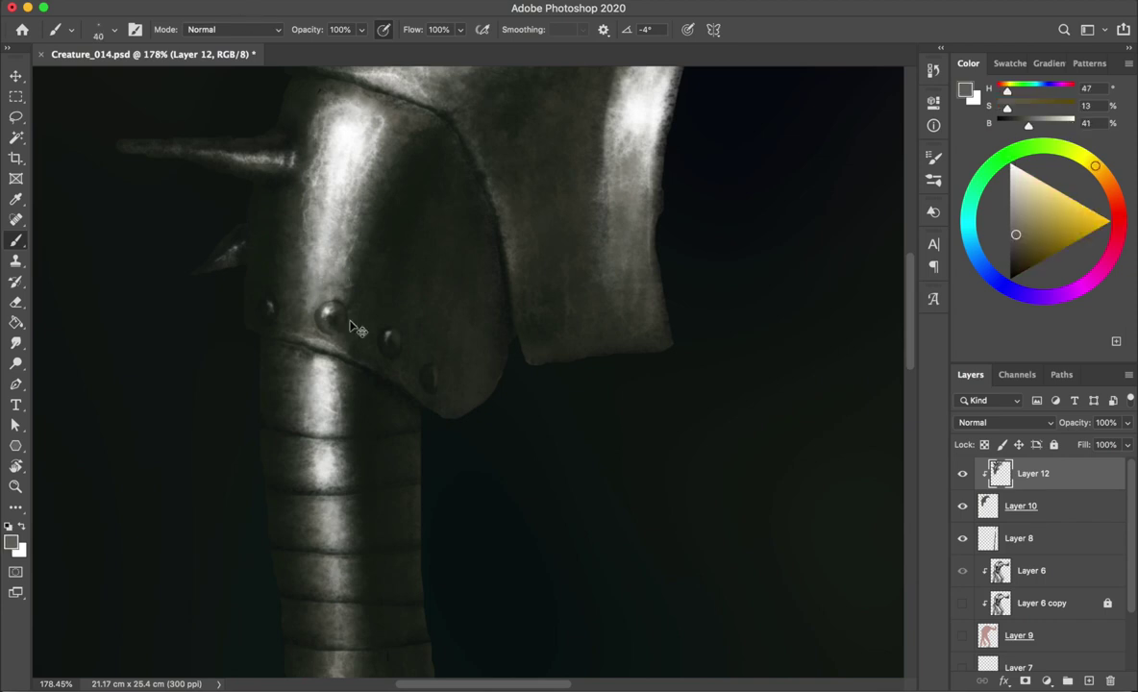
pyautogui.keyDown('alt'); pyautogui.click(346, 125); pyautogui.keyUp('alt')
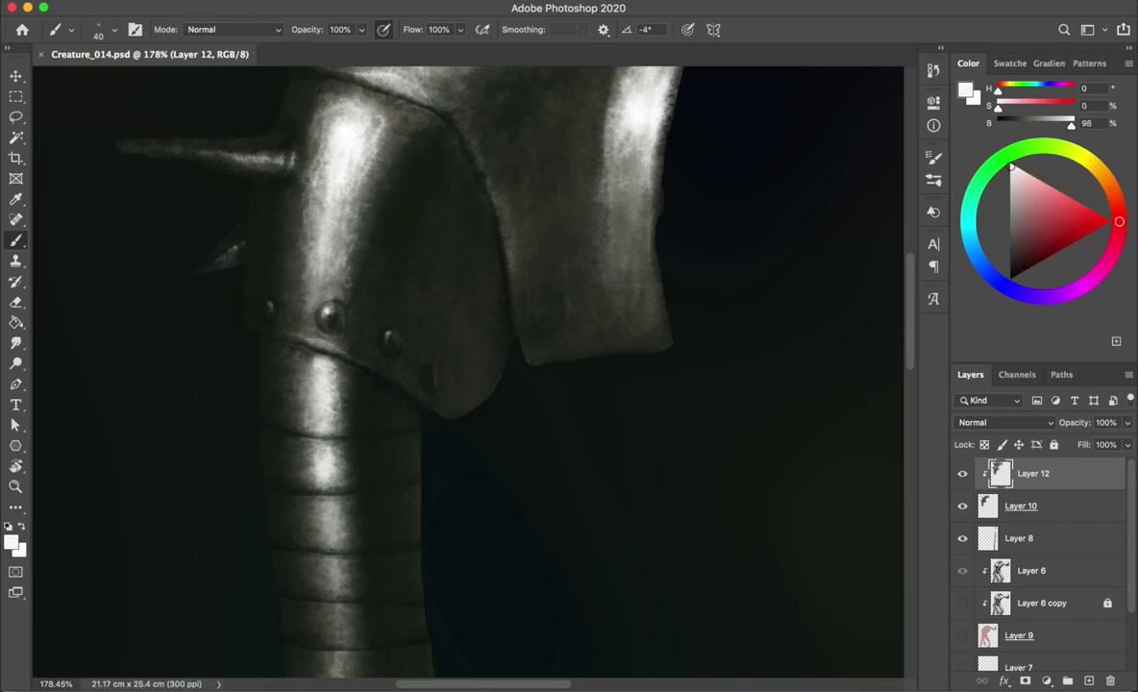
pyautogui.moveTo(310, 486); pyautogui.dragTo(302, 469)
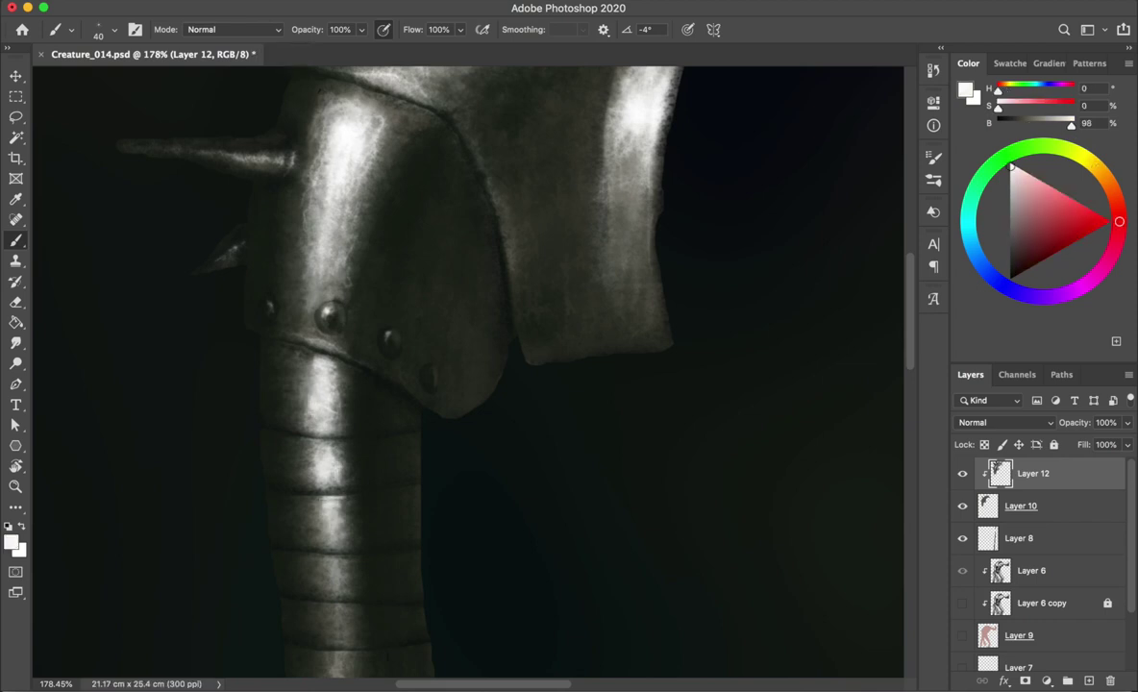
pyautogui.click(1011, 169)
pyautogui.scroll(-3, 468, 371)
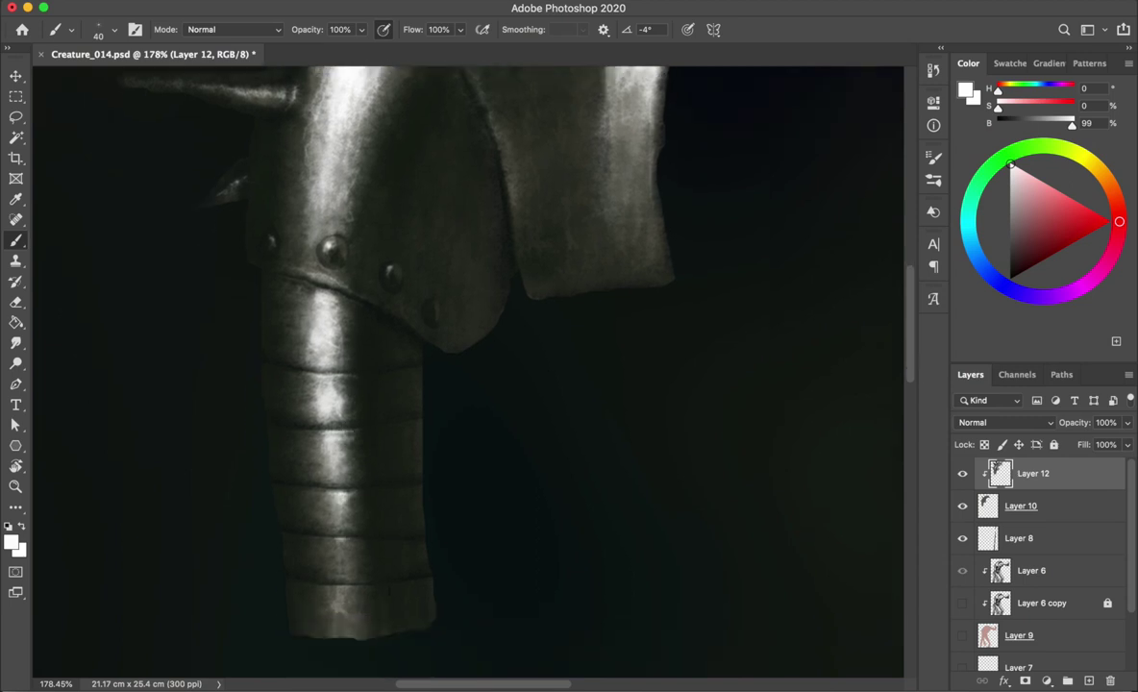
pyautogui.hotkey('ctrl', 's')
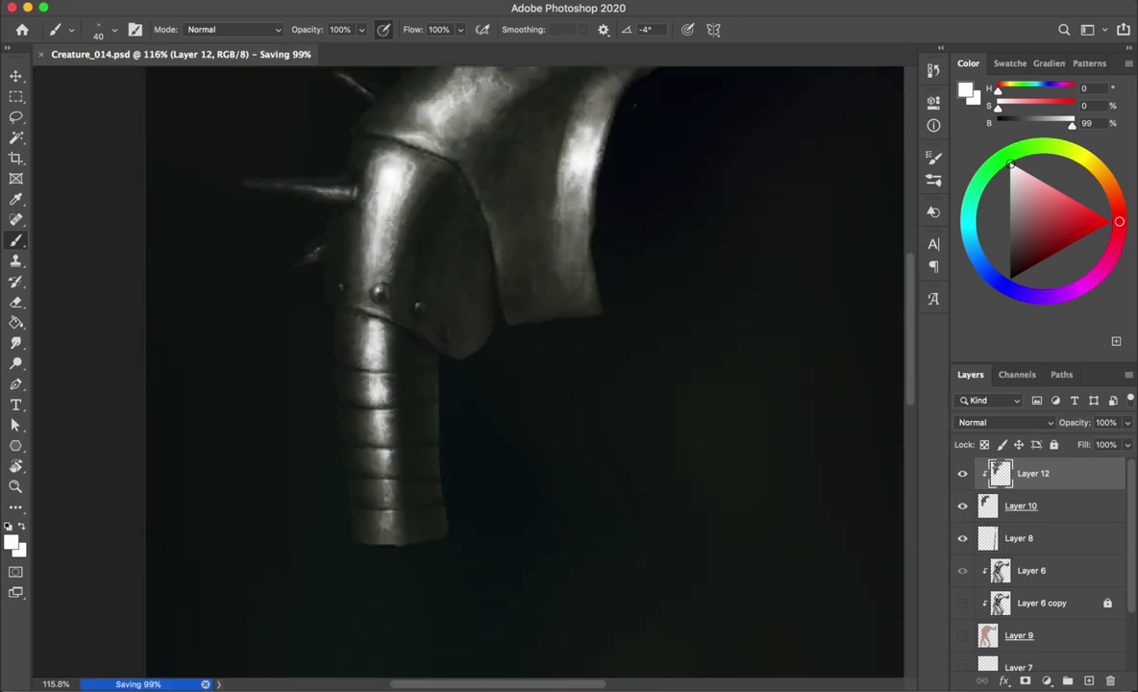
# - Add a faint grey-tan stroke across the arm's armor plates
pyautogui.scroll(2, 424, 300)
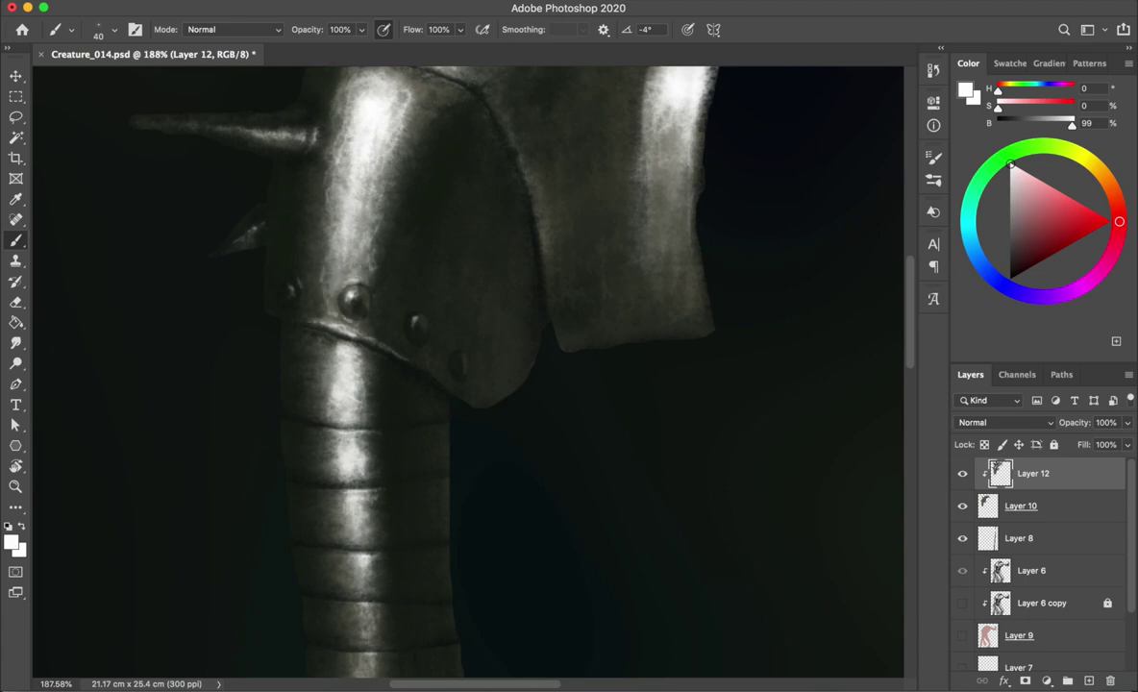
pyautogui.hotkey('ctrl', 's')
pyautogui.scroll(-2, 465, 358)
pyautogui.keyDown('alt'); pyautogui.click(361, 255); pyautogui.keyUp('alt')
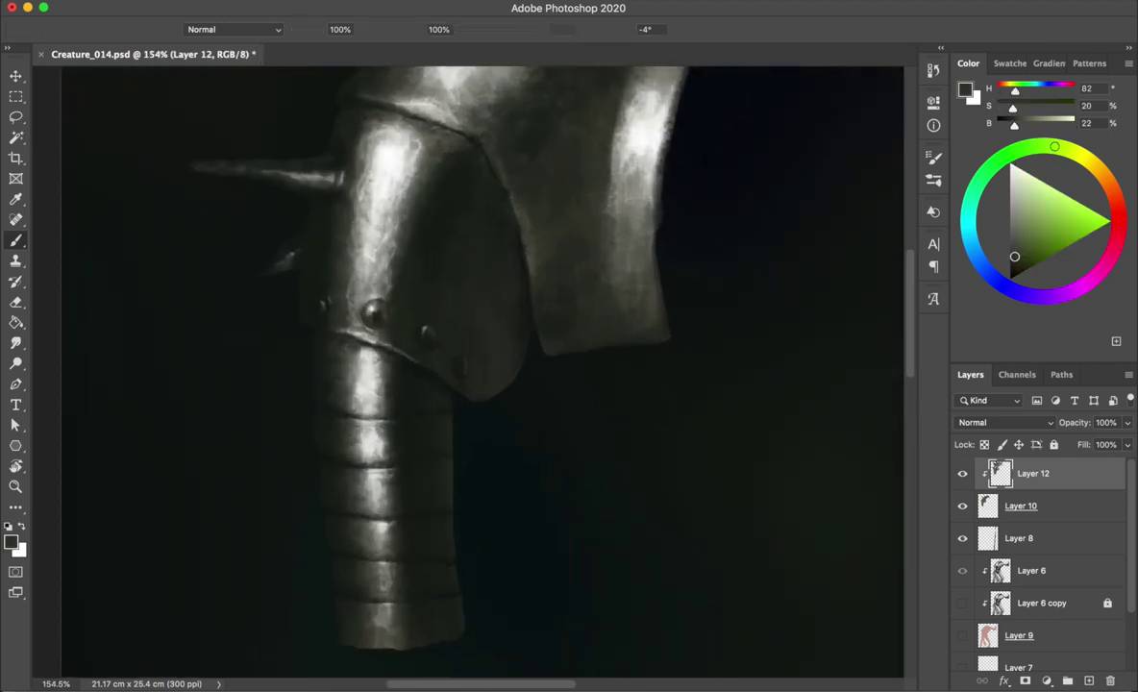
pyautogui.moveTo(362, 252); pyautogui.dragTo(364, 265)
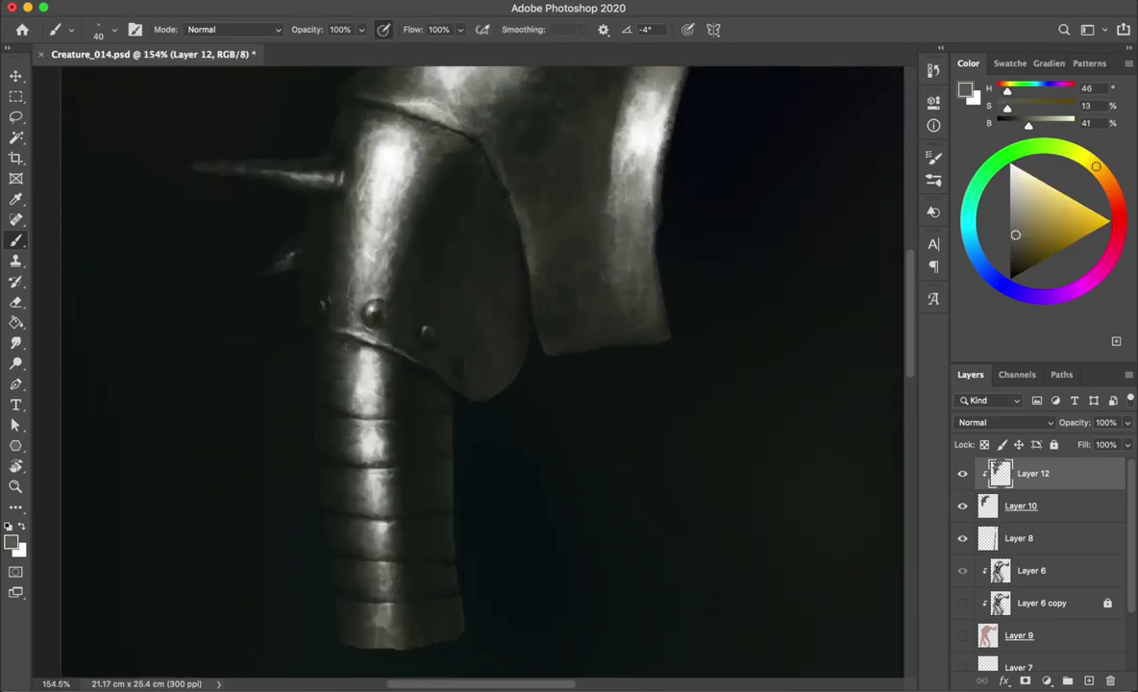
pyautogui.keyDown('alt'); pyautogui.click(359, 123); pyautogui.keyUp('alt')
# - Sample a dark olive shadow tone from the armor and save the painting
pyautogui.keyDown('alt'); pyautogui.scroll(1, 333, 176); pyautogui.keyUp('alt')
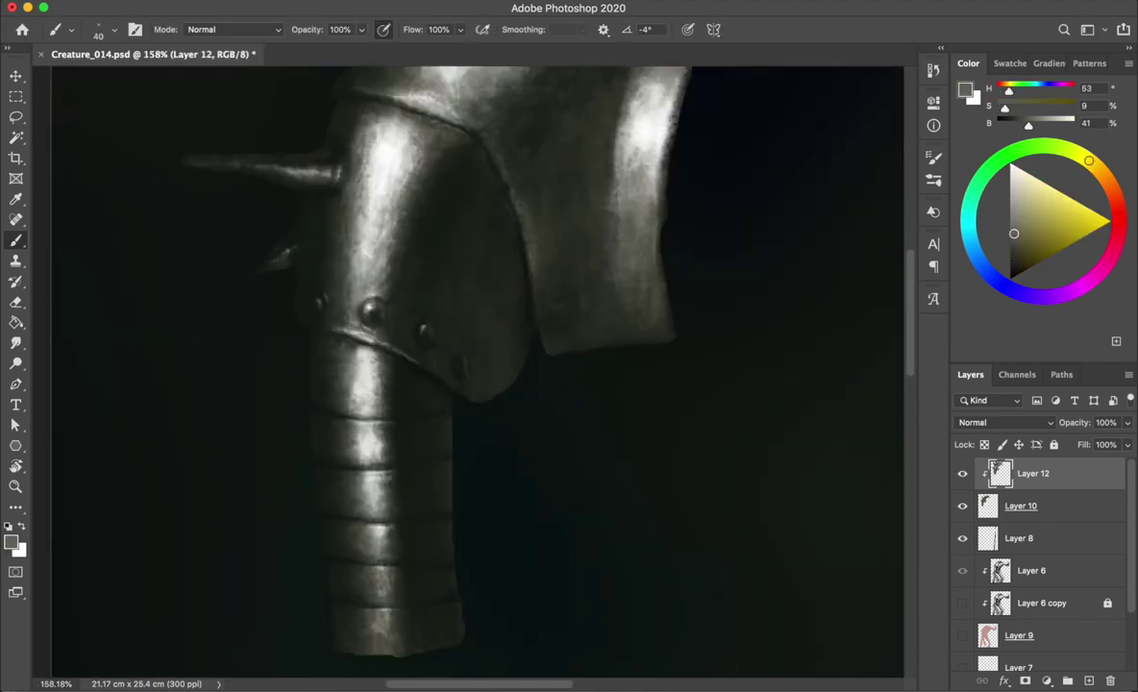
pyautogui.keyDown('alt'); pyautogui.scroll(3, 414, 356); pyautogui.keyUp('alt')
pyautogui.keyDown('alt'); pyautogui.click(388, 348); pyautogui.keyUp('alt')
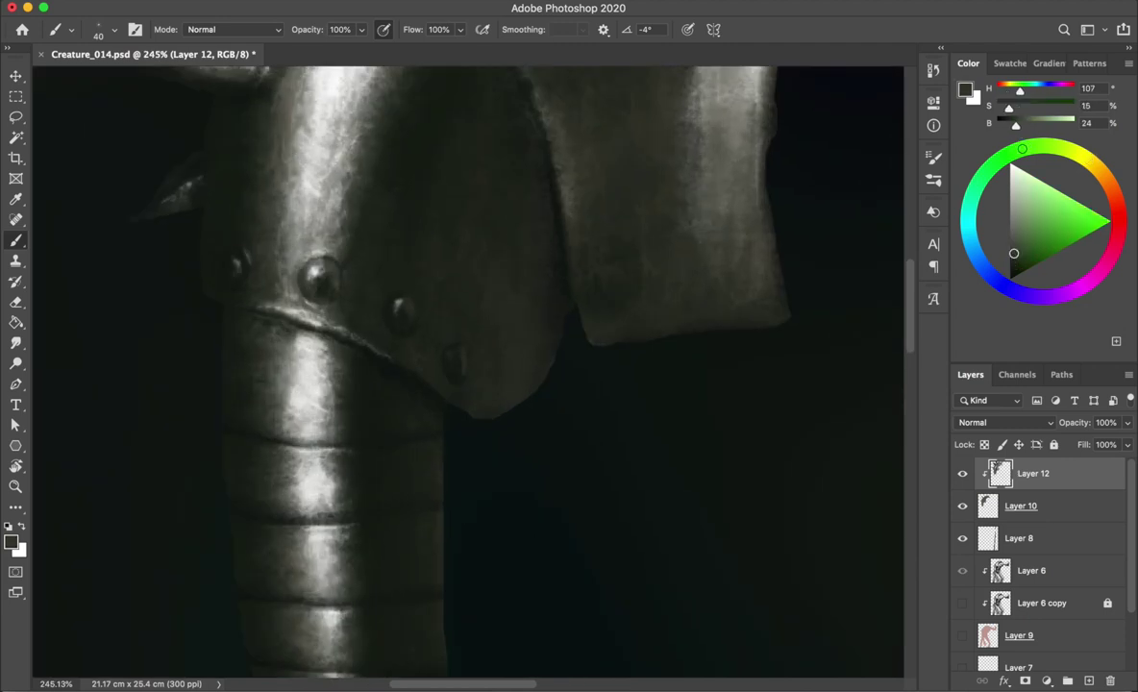
pyautogui.keyDown('alt'); pyautogui.scroll(-3, 462, 365); pyautogui.keyUp('alt')
pyautogui.keyDown('alt'); pyautogui.scroll(-3, 462, 365); pyautogui.keyUp('alt')
pyautogui.keyDown('alt'); pyautogui.scroll(3, 461, 366); pyautogui.keyUp('alt')
pyautogui.hotkey('ctrl', 's')
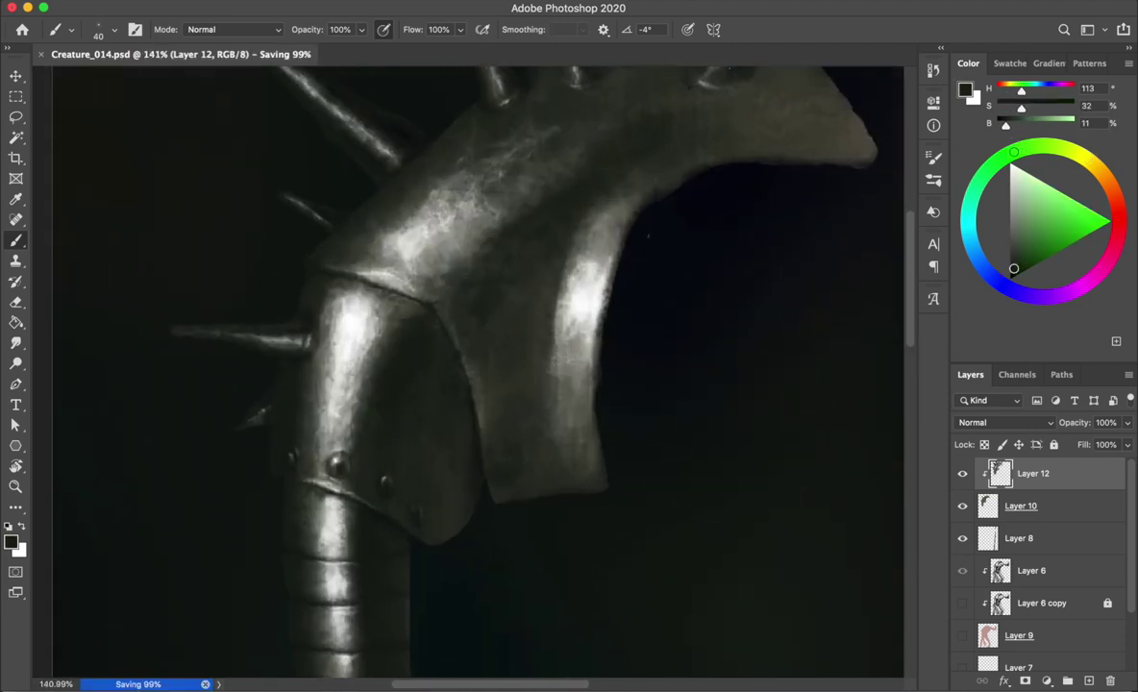
# - Switch to white with a brush of about 84 px, save, and flip the view horizontally
pyautogui.press('x')
pyautogui.moveTo(368, 284); pyautogui.dragTo(404, 283)
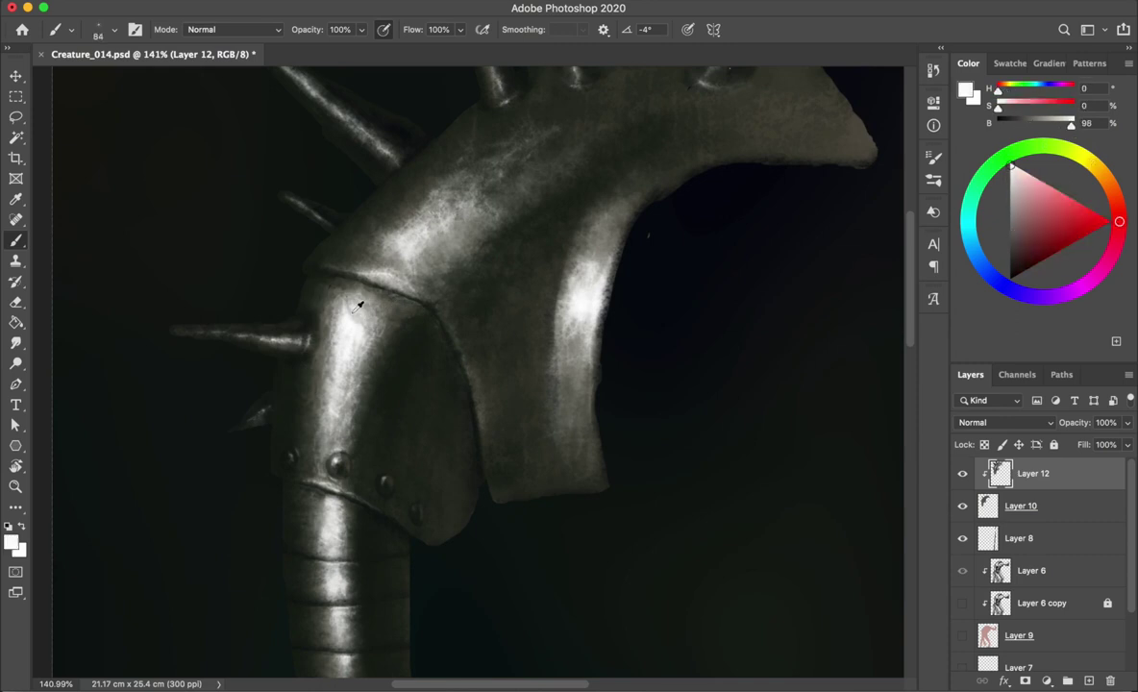
pyautogui.keyDown('alt'); pyautogui.scroll(-3, 471, 356); pyautogui.keyUp('alt')
pyautogui.hotkey('ctrl', 'shift', 'h')
pyautogui.hotkey('ctrl', 's')
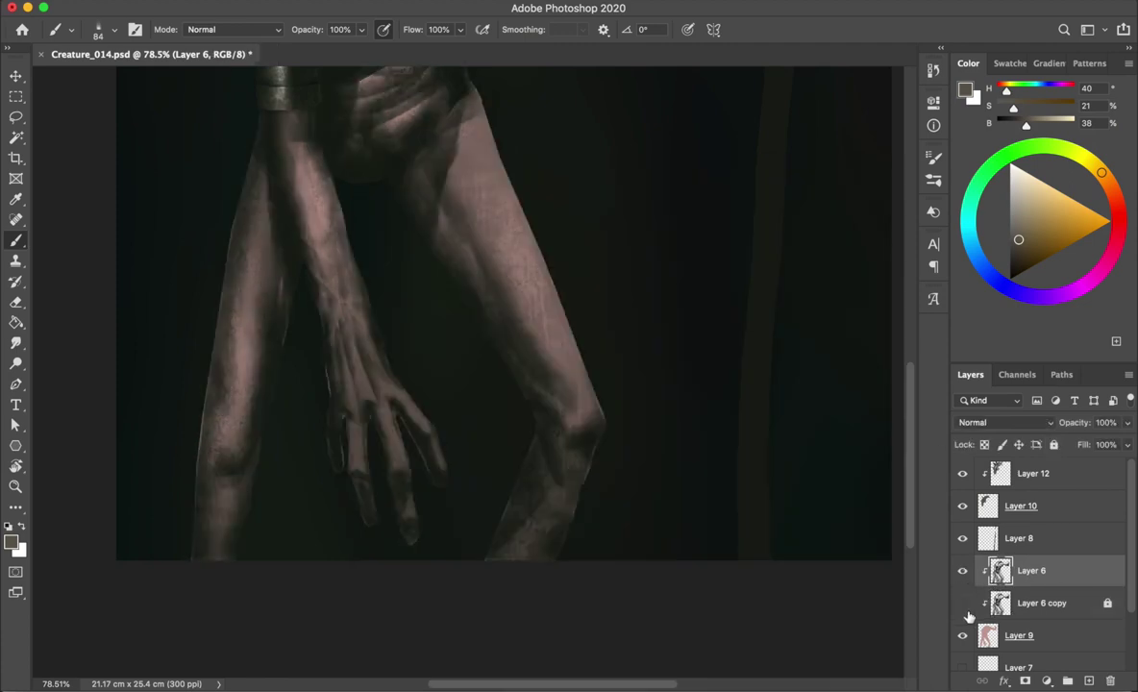
# - Show Layer 6, hide Layer 6 copy, and paint a dark hand edge at 99% opacity
pyautogui.click(962, 602)
pyautogui.click(962, 603)
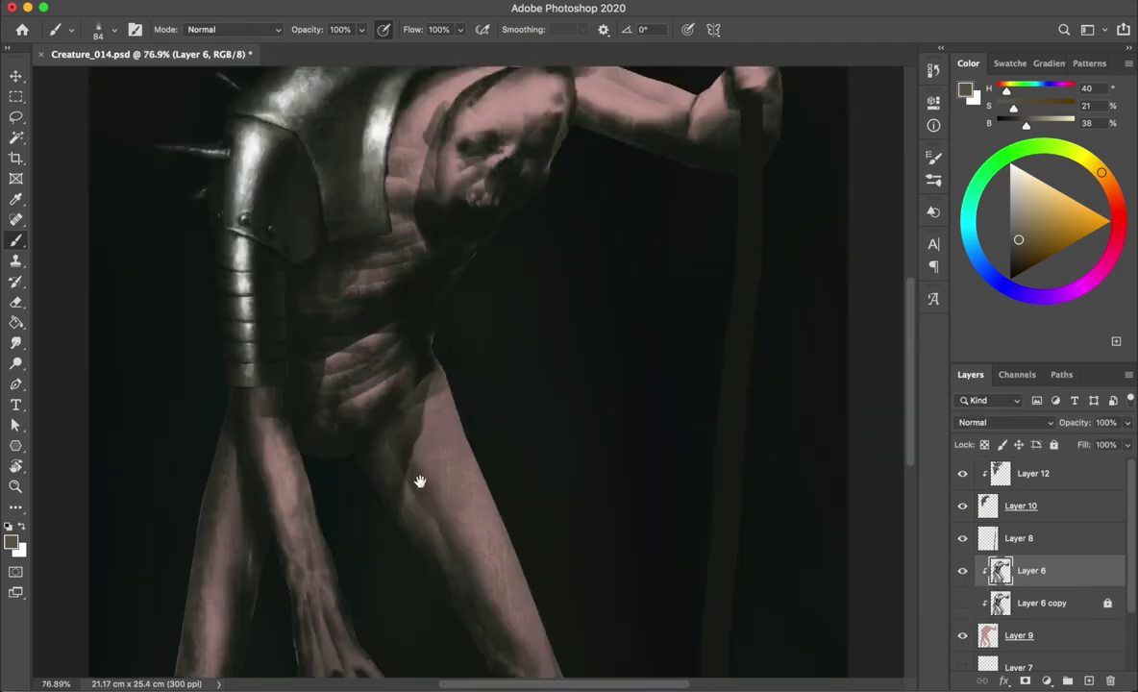
pyautogui.keyDown('alt'); pyautogui.click(167, 84); pyautogui.keyUp('alt')
pyautogui.moveTo(252, 380); pyautogui.dragTo(249, 420)
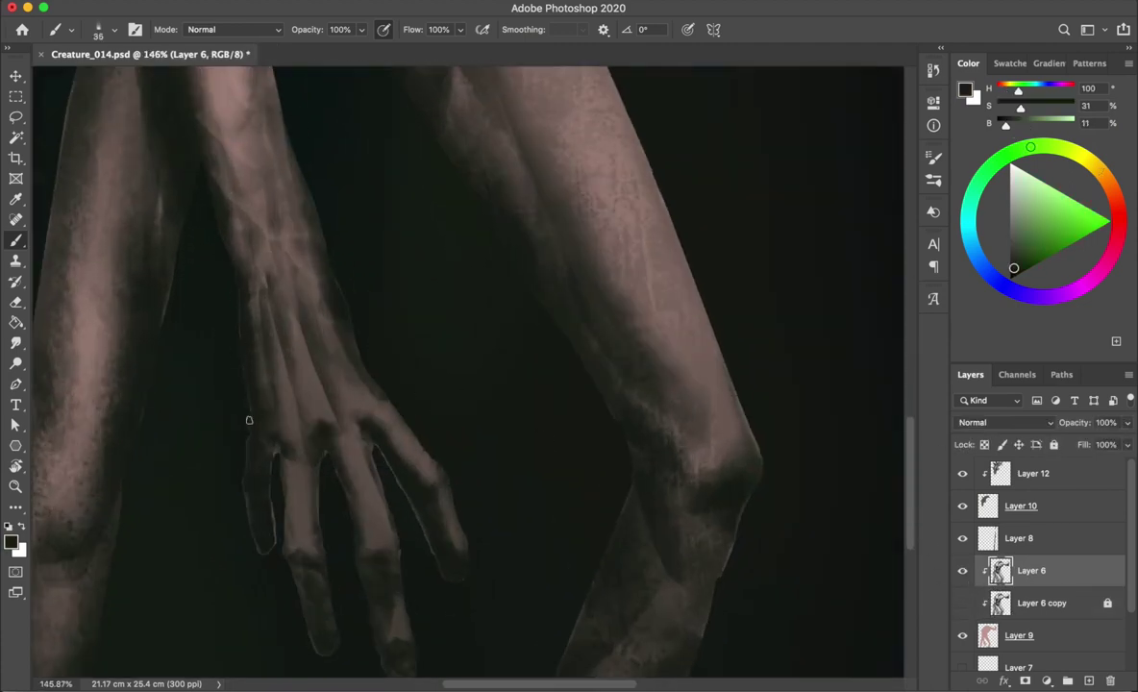
pyautogui.press('9')
pyautogui.press('9')
pyautogui.moveTo(252, 500); pyautogui.dragTo(265, 365)
# - Bring the fingers into view and sample dark shadow tones with a 36 px brush
pyautogui.press(']')
pyautogui.press(']')
pyautogui.moveTo(312, 508)
pyautogui.mouseDown()
pyautogui.moveTo(376, 408)
pyautogui.moveTo(310, 459)
pyautogui.moveTo(300, 320)
pyautogui.mouseUp()
pyautogui.press('[')
pyautogui.press('[')
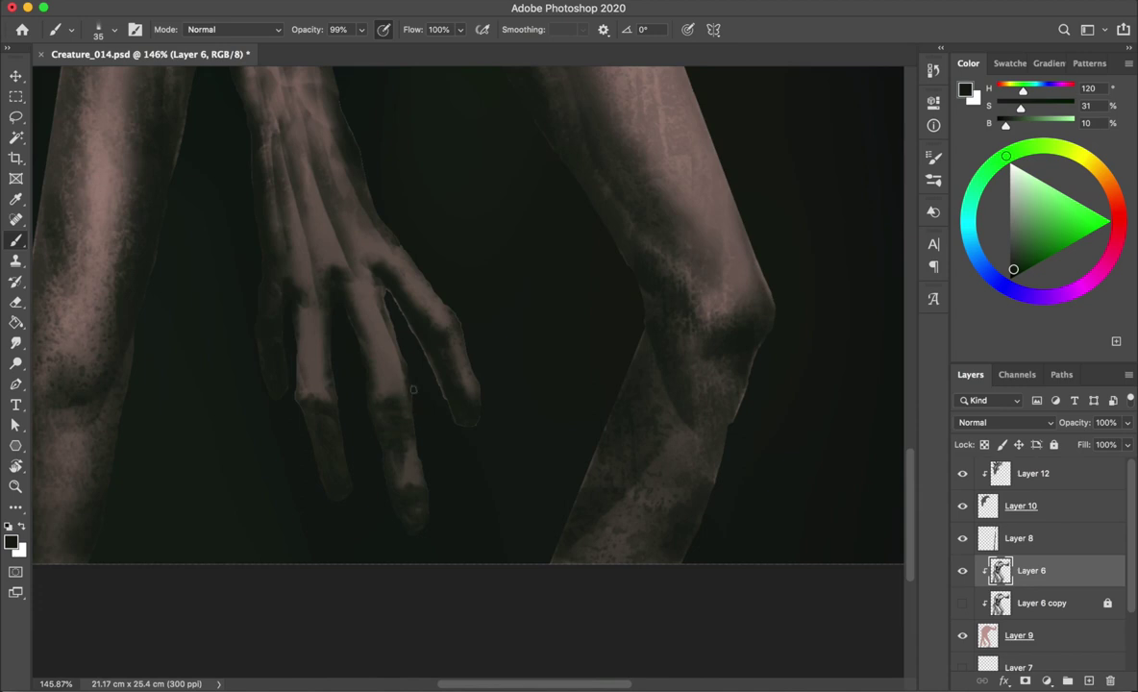
pyautogui.moveTo(435, 507); pyautogui.dragTo(415, 512)
pyautogui.keyDown('alt'); pyautogui.click(415, 513); pyautogui.keyUp('alt')
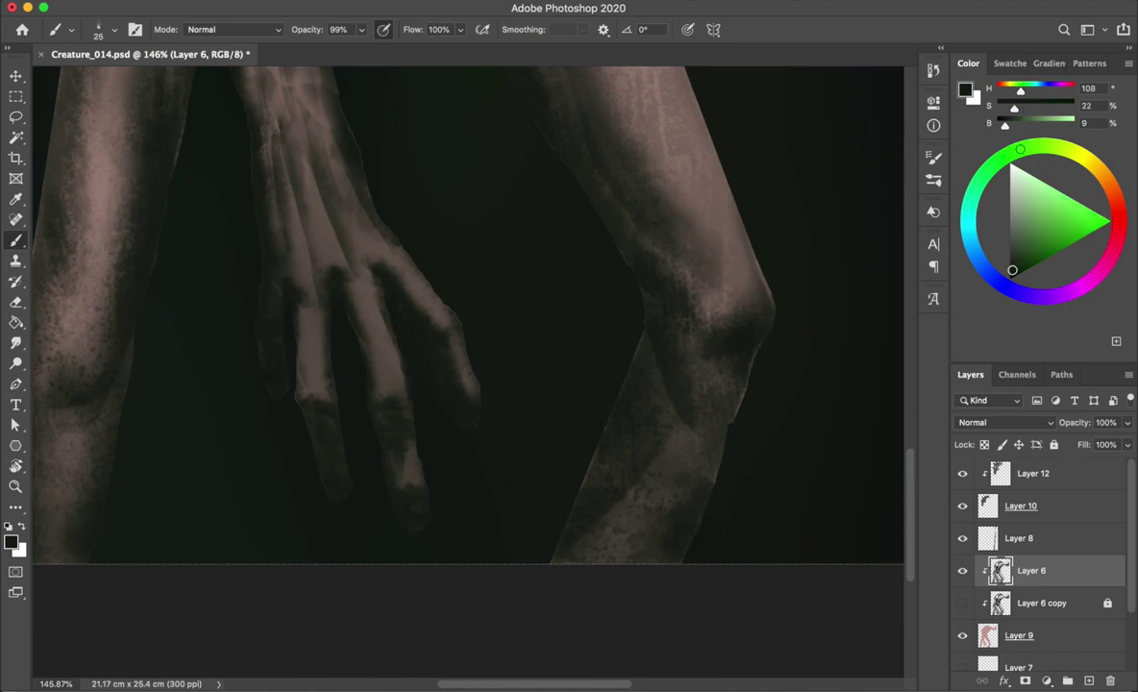
pyautogui.keyDown('alt'); pyautogui.click(419, 522); pyautogui.keyUp('alt')
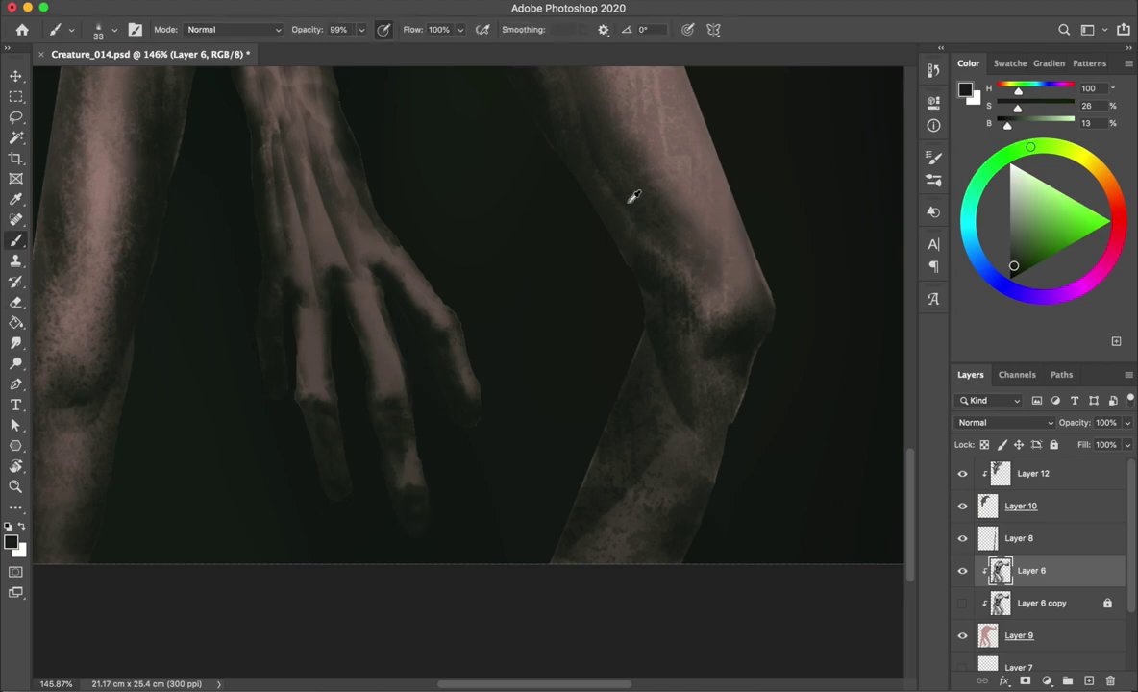
pyautogui.keyDown('alt'); pyautogui.click(412, 465); pyautogui.keyUp('alt')
pyautogui.scroll(-3, 441, 410)
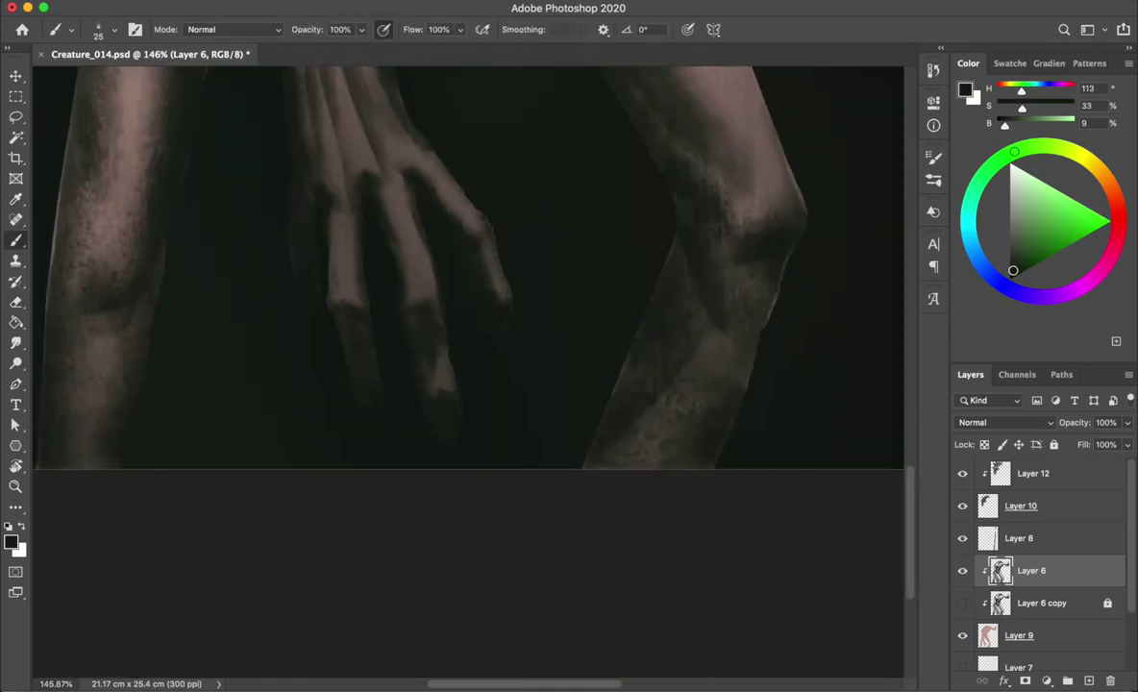
pyautogui.scroll(3, 404, 331)
# - Erase the excess paint from the hand
pyautogui.press('e')
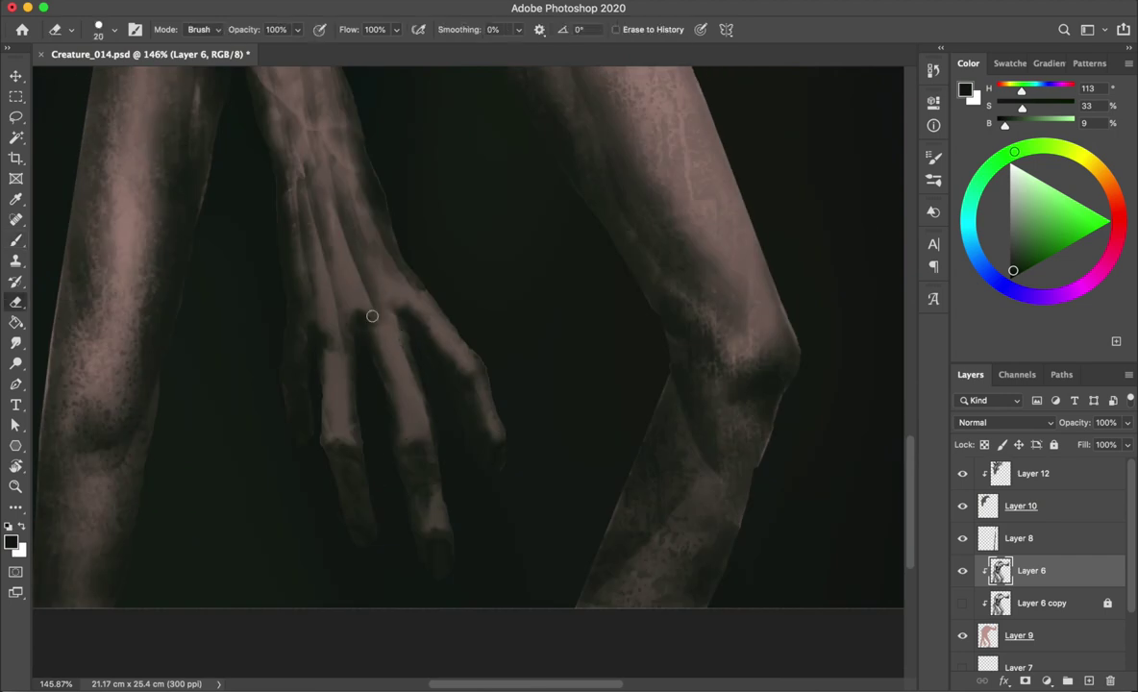
pyautogui.press('b')
pyautogui.keyDown('alt'); pyautogui.click(375, 310); pyautogui.keyUp('alt')
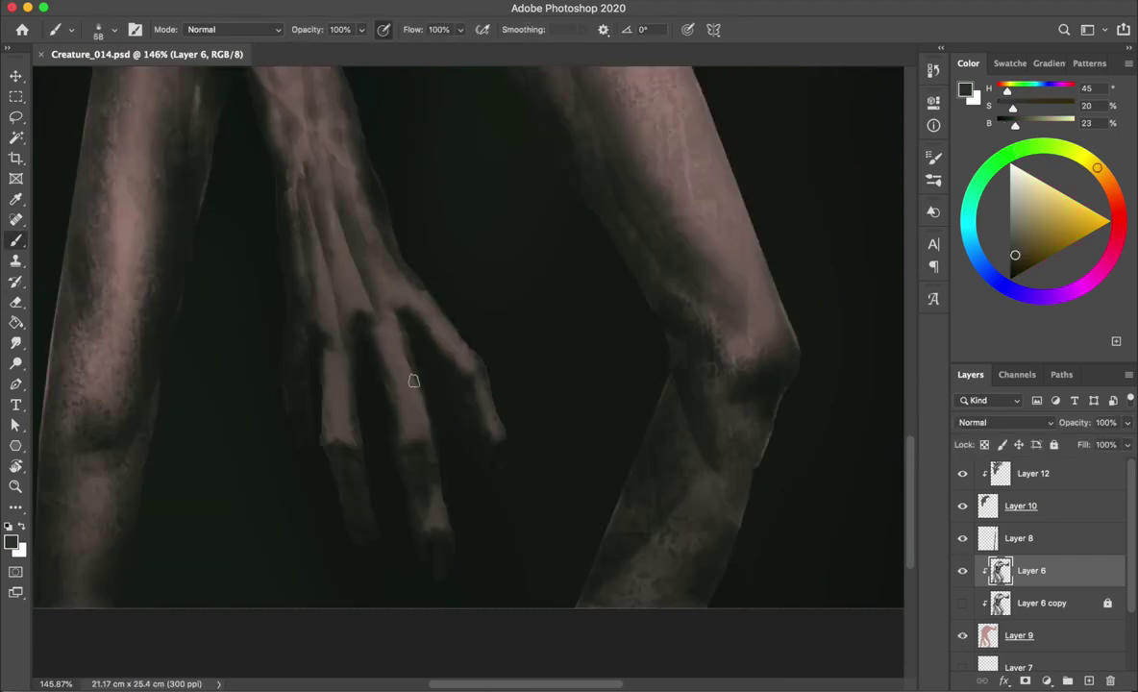
pyautogui.scroll(3, 450, 173)
pyautogui.press('e')
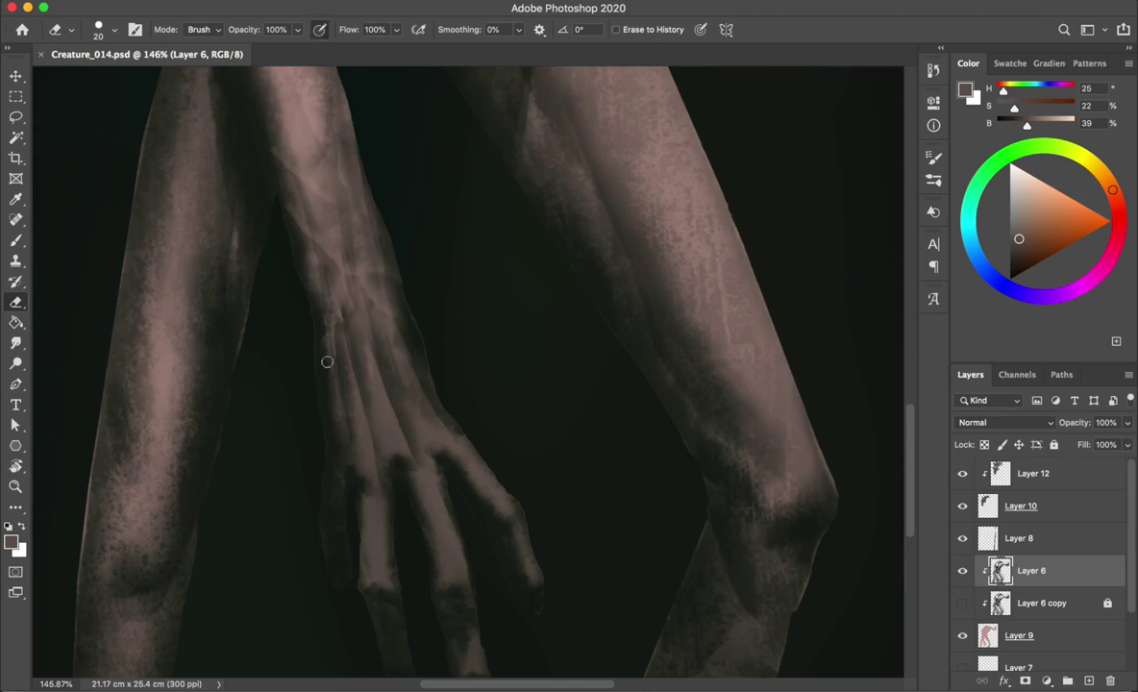
pyautogui.moveTo(315, 297)
pyautogui.mouseDown()
pyautogui.moveTo(444, 439)
pyautogui.moveTo(394, 411)
pyautogui.mouseUp()
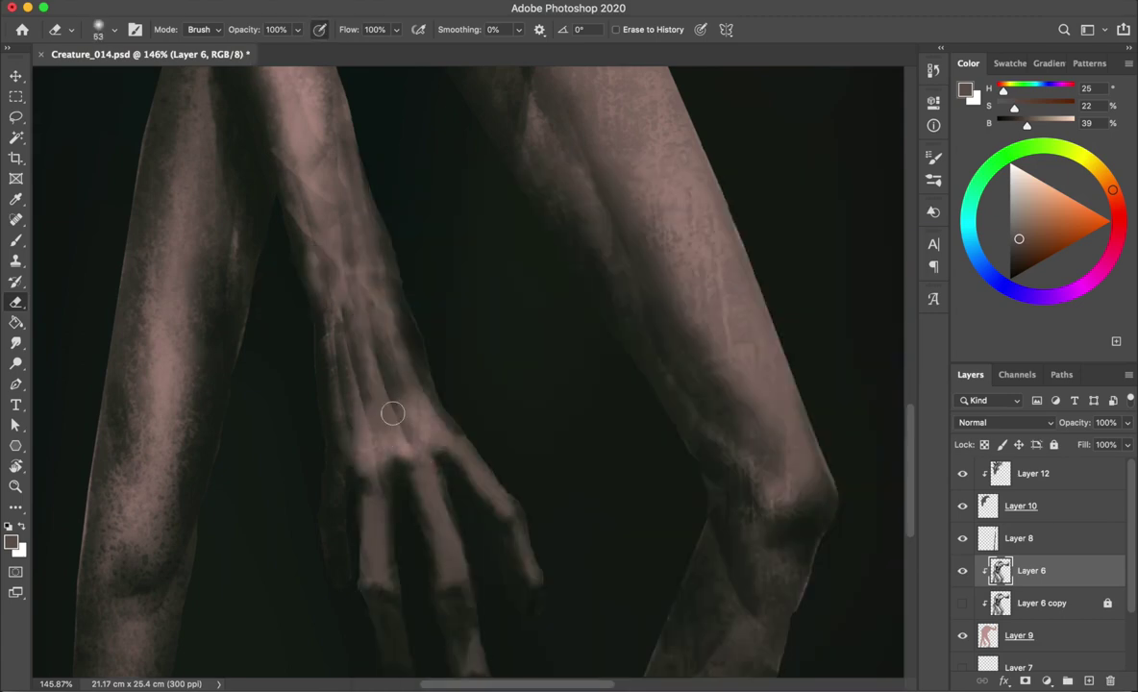
pyautogui.scroll(-3, 407, 279)
pyautogui.scroll(3, 385, 298)
# - Paint lighter strokes across the back of the hand and wrist
pyautogui.press('b')
pyautogui.scroll(2, 391, 265)
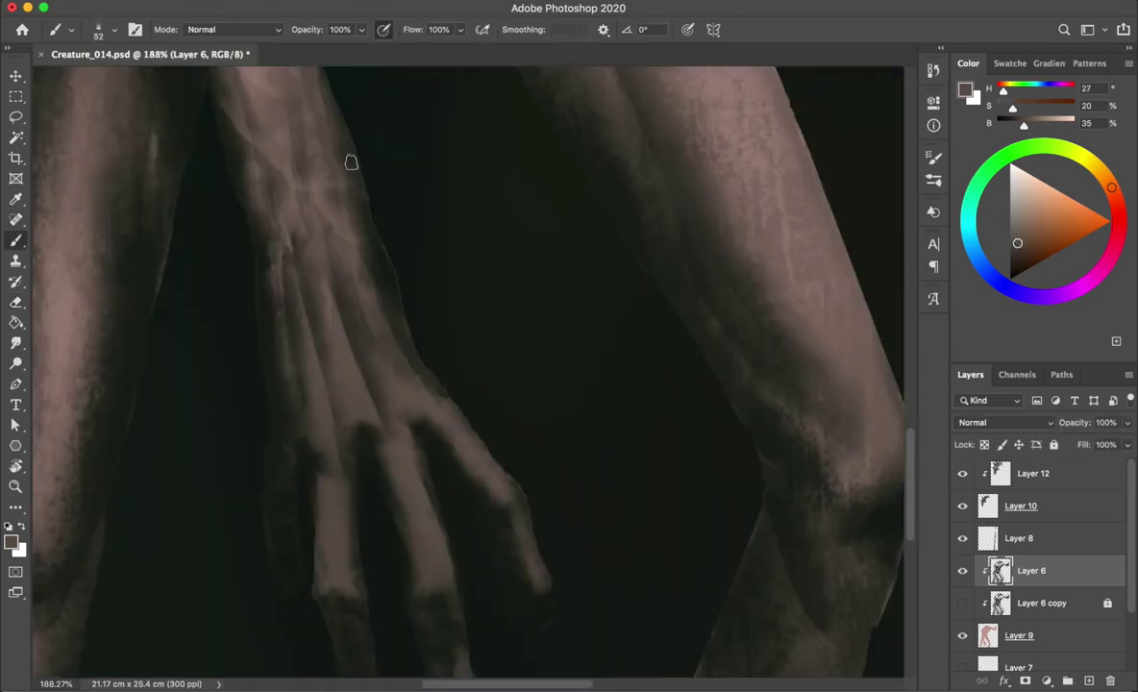
pyautogui.moveTo(430, 387)
pyautogui.mouseDown()
pyautogui.moveTo(333, 401)
pyautogui.moveTo(295, 270)
pyautogui.moveTo(353, 380)
pyautogui.mouseUp()
pyautogui.scroll(-1, 345, 231)
pyautogui.scroll(-1, 257, 202)
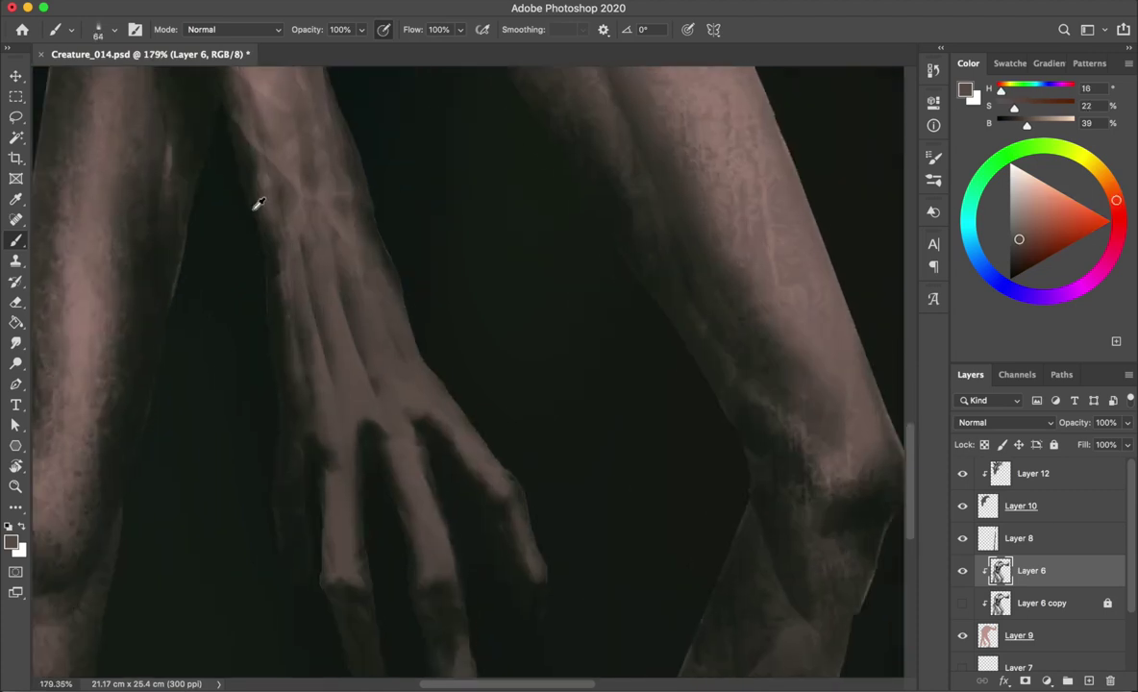
# - Sample dark green and brown shadow tones between the fingers
pyautogui.keyDown('alt'); pyautogui.click(333, 447); pyautogui.keyUp('alt')
pyautogui.scroll(-3, 401, 439)
pyautogui.scroll(-2, 439, 364)
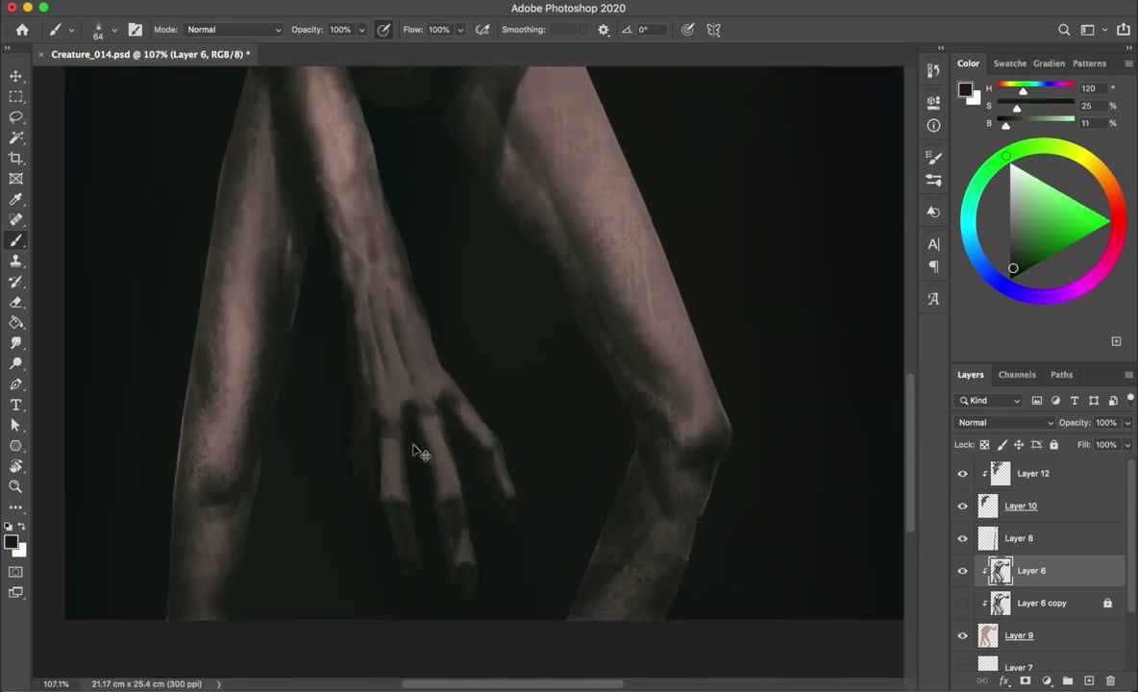
pyautogui.keyDown('alt'); pyautogui.click(420, 394); pyautogui.keyUp('alt')
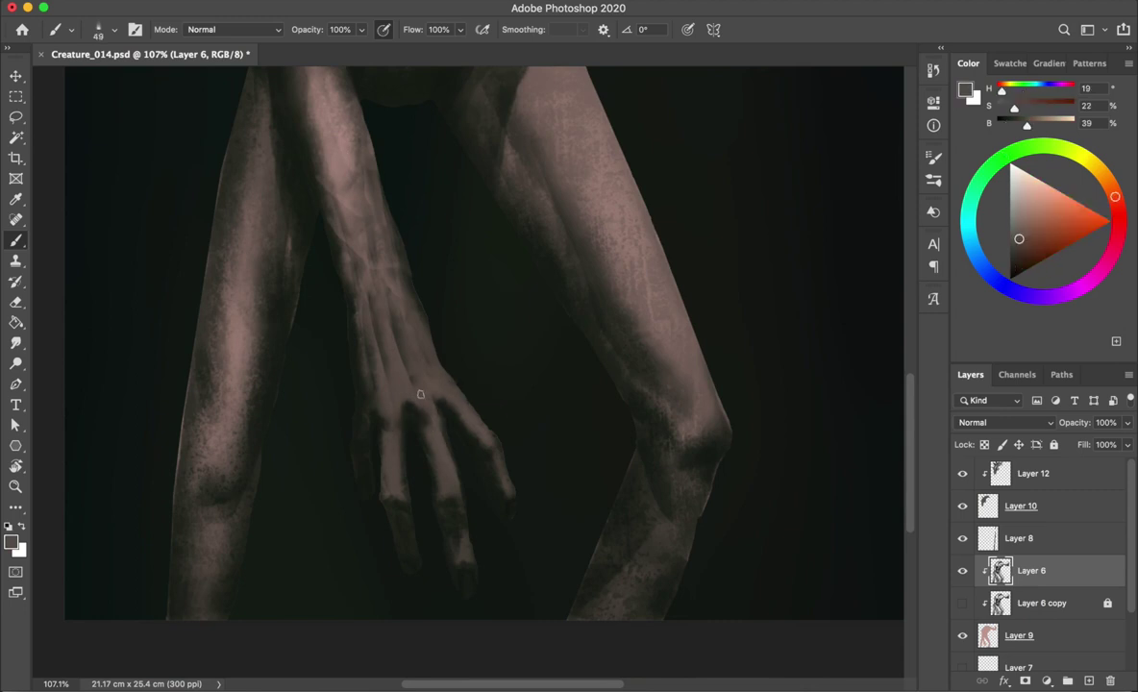
pyautogui.keyDown('alt'); pyautogui.click(438, 399); pyautogui.keyUp('alt')
pyautogui.keyDown('alt'); pyautogui.click(402, 363); pyautogui.keyUp('alt')
pyautogui.keyDown('alt'); pyautogui.click(413, 292); pyautogui.keyUp('alt')
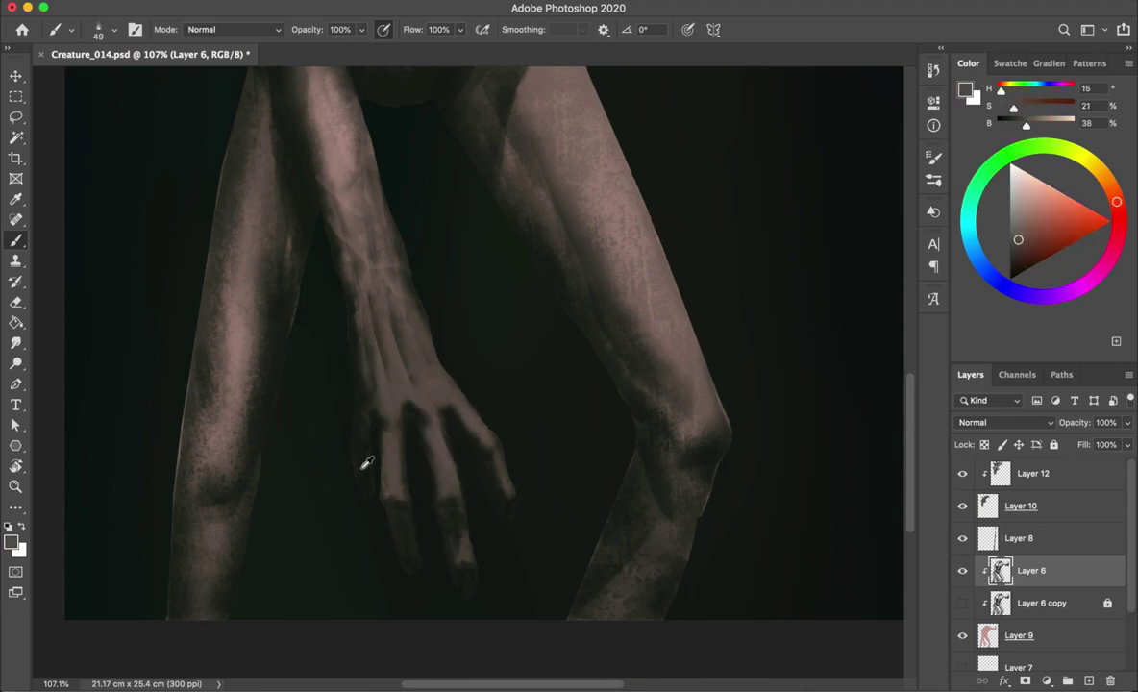
pyautogui.keyDown('alt'); pyautogui.click(472, 413); pyautogui.keyUp('alt')
pyautogui.keyDown('alt'); pyautogui.click(428, 380); pyautogui.keyUp('alt')
pyautogui.rightClick(341, 351)
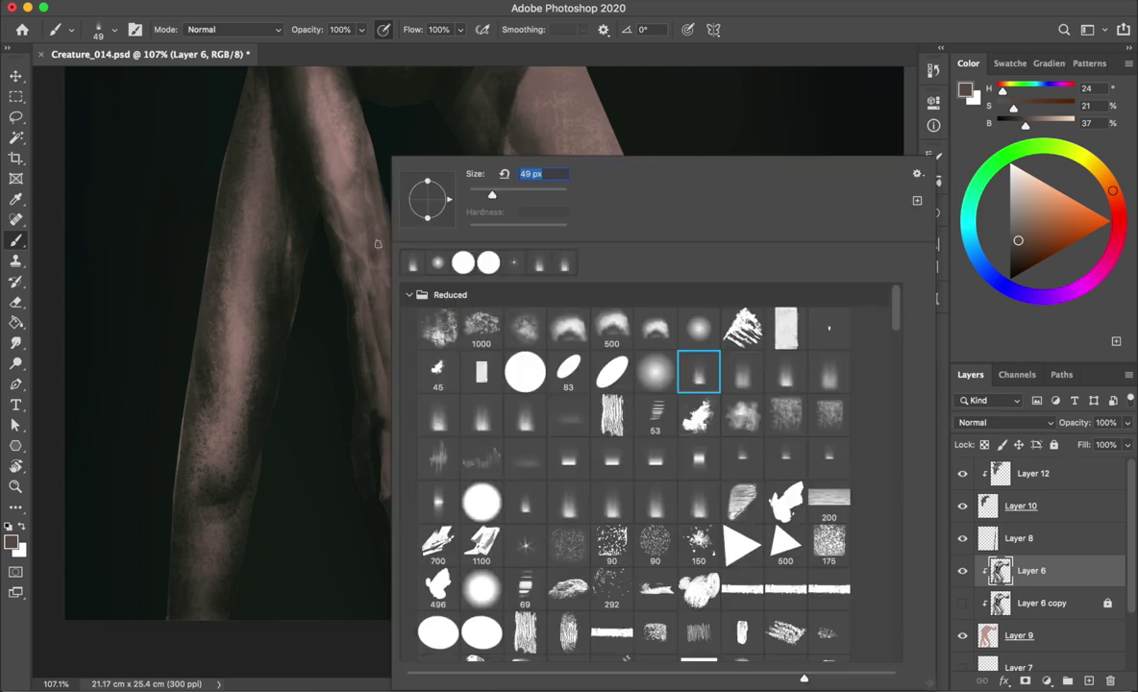
# - Paint a faint stroke down a finger with a 32 px brush preset
pyautogui.keyDown('alt'); pyautogui.click(401, 377); pyautogui.keyUp('alt')
pyautogui.moveTo(401, 377); pyautogui.dragTo(371, 348)
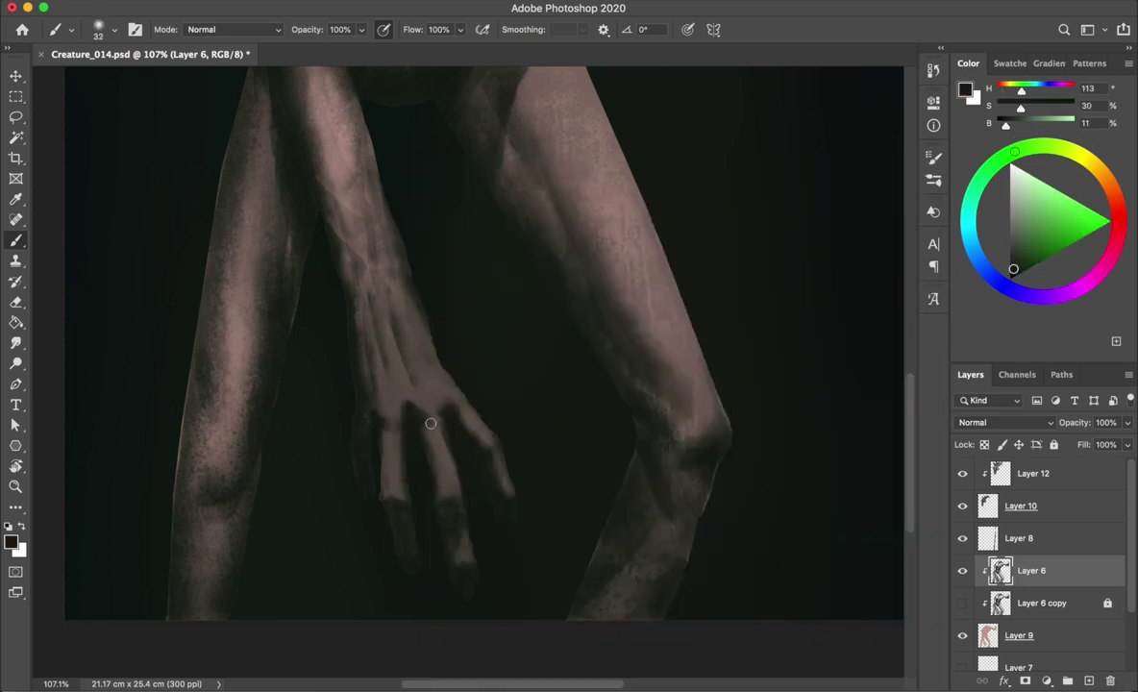
pyautogui.moveTo(390, 408); pyautogui.dragTo(388, 463)
pyautogui.keyDown('alt'); pyautogui.click(497, 435); pyautogui.keyUp('alt')
pyautogui.keyDown('alt'); pyautogui.click(361, 434); pyautogui.keyUp('alt')
# - Resize the brush between 49 and 34 px while sampling dark and skin tones
pyautogui.rightClick(327, 146)
pyautogui.doubleClick(368, 444)
pyautogui.moveTo(299, 174); pyautogui.dragTo(325, 185)
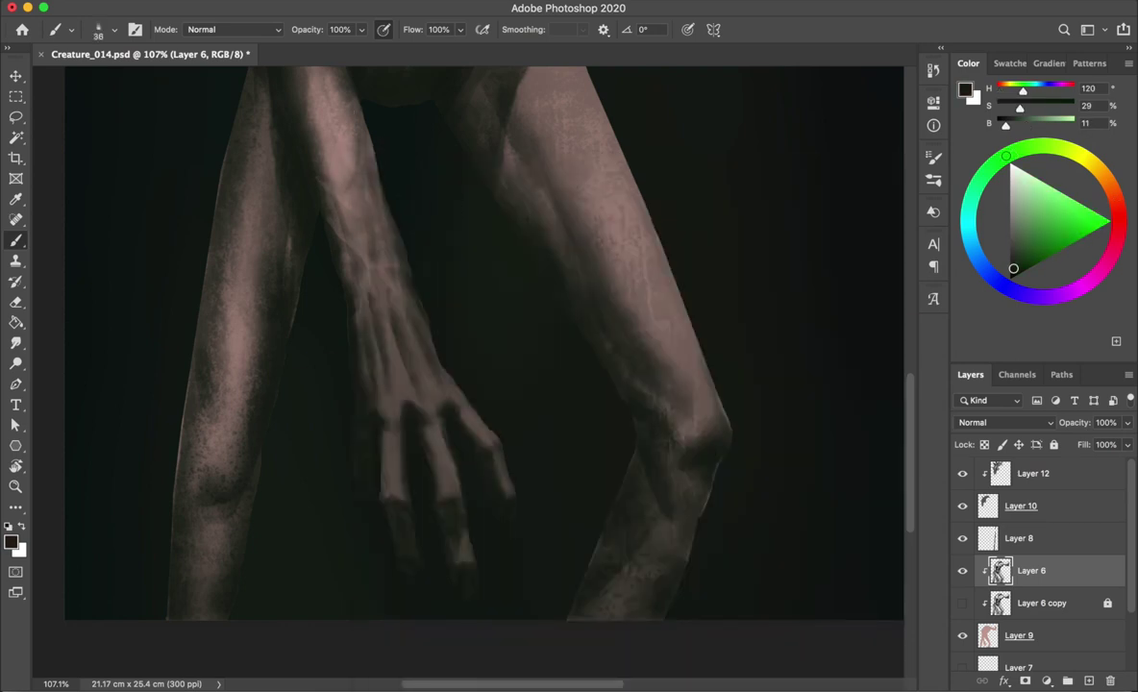
pyautogui.moveTo(336, 237); pyautogui.dragTo(392, 255)
pyautogui.keyDown('alt'); pyautogui.click(380, 282); pyautogui.keyUp('alt')
pyautogui.moveTo(396, 365); pyautogui.dragTo(383, 365)
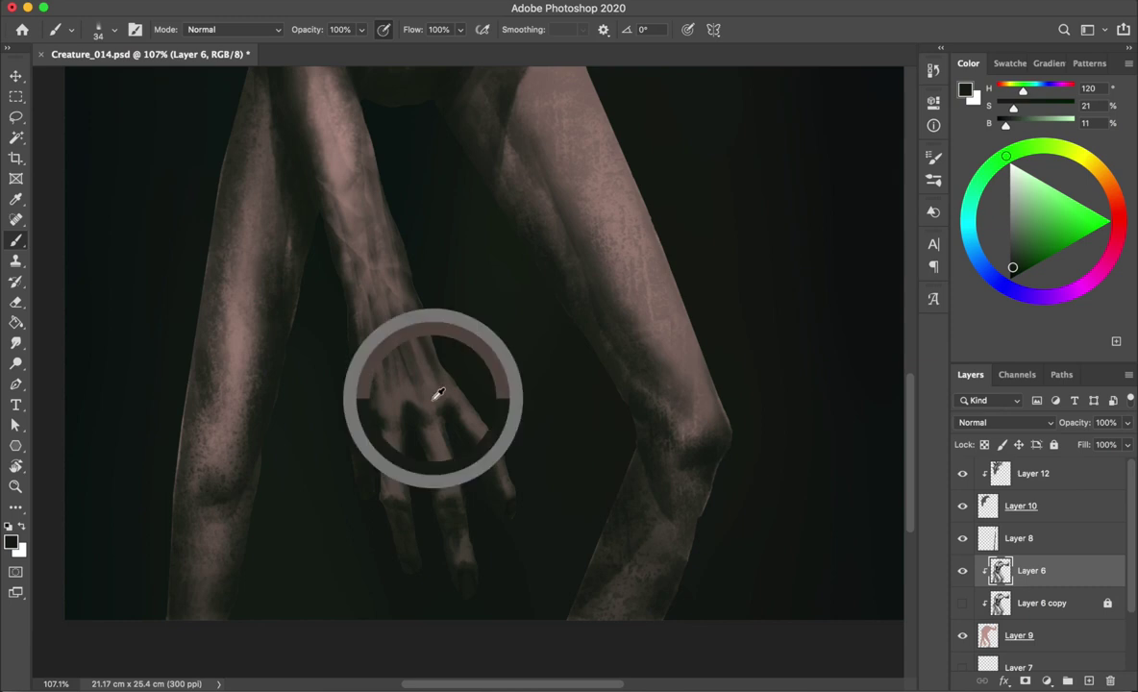
pyautogui.keyDown('alt'); pyautogui.click(421, 332); pyautogui.keyUp('alt')
# - Mirror the view to check the hand and sample the near-black background colour
pyautogui.press('h')
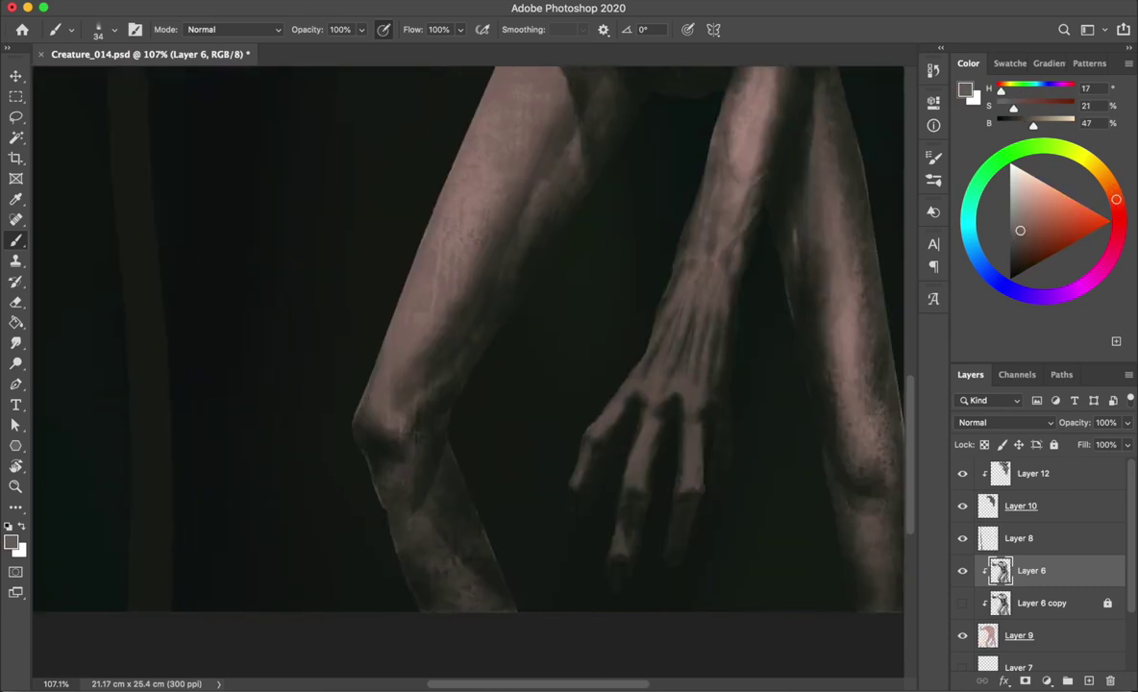
pyautogui.moveTo(661, 352); pyautogui.dragTo(654, 388)
pyautogui.keyDown('alt'); pyautogui.click(646, 388); pyautogui.keyUp('alt')
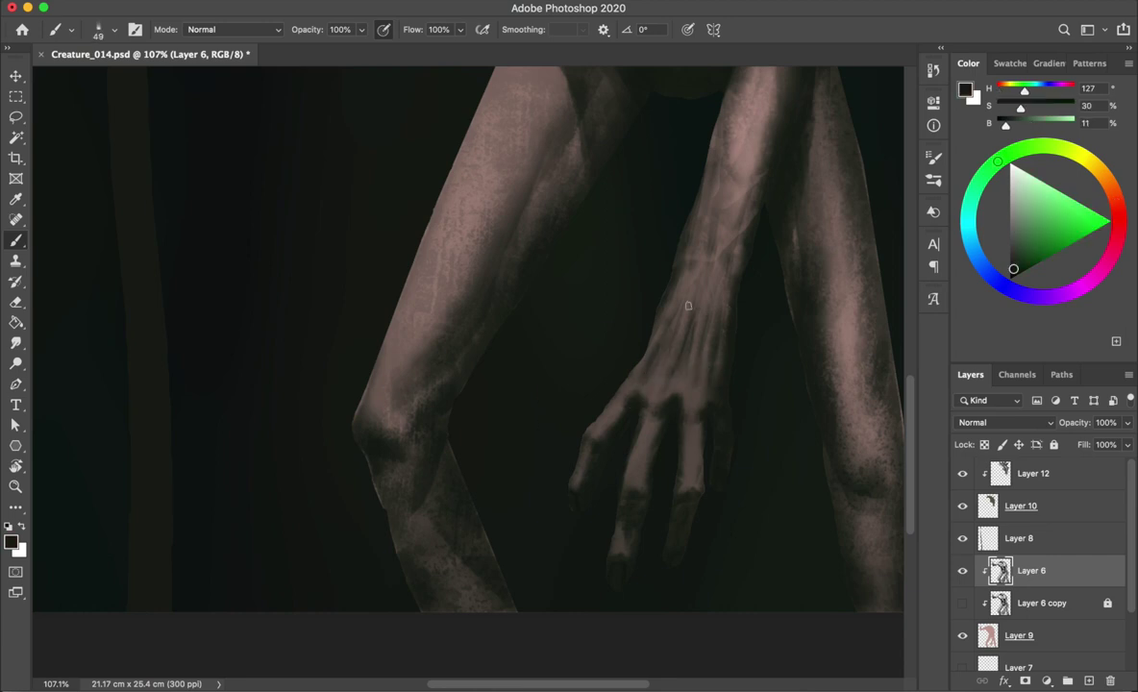
pyautogui.press('h')
pyautogui.keyDown('alt'); pyautogui.click(272, 238); pyautogui.keyUp('alt')
pyautogui.press('h')
pyautogui.press('h')
# - Set a 32 px brush, sample dark green and pinkish skin tones, and zoom out to the whole creature
pyautogui.rightClick(257, 190)
pyautogui.press('Return')
pyautogui.keyDown('alt'); pyautogui.click(257, 197); pyautogui.keyUp('alt')
pyautogui.keyDown('alt'); pyautogui.click(237, 184); pyautogui.keyUp('alt')
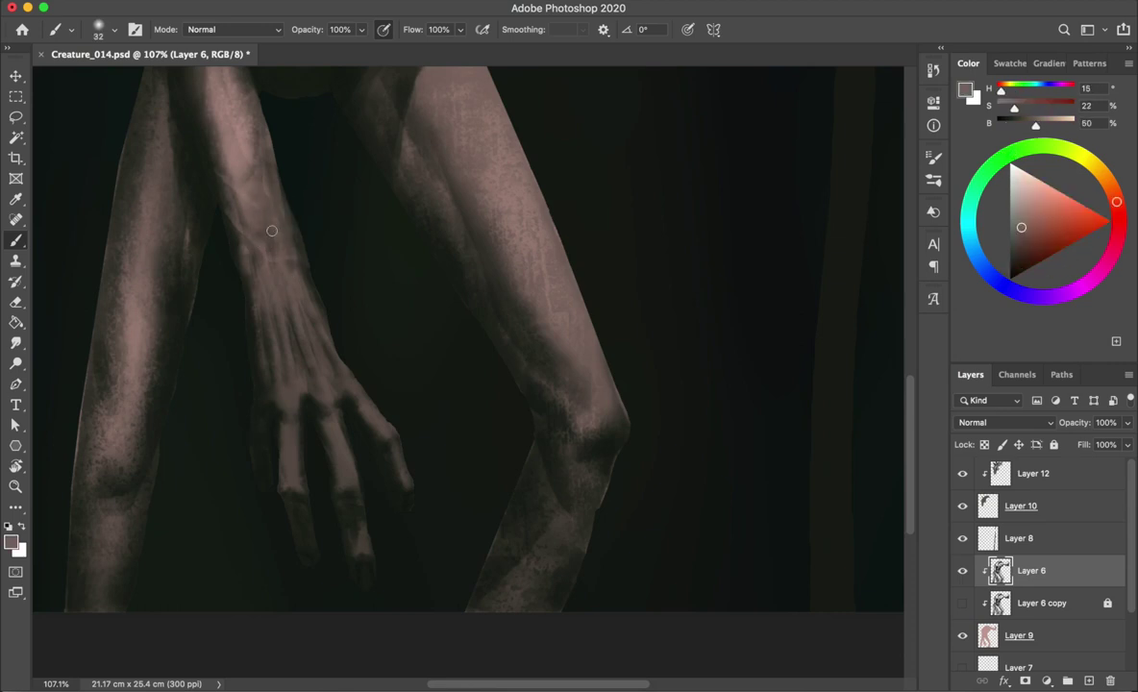
pyautogui.press('[')
pyautogui.hotkey('ctrl', 'z')
pyautogui.hotkey('ctrl', '0')
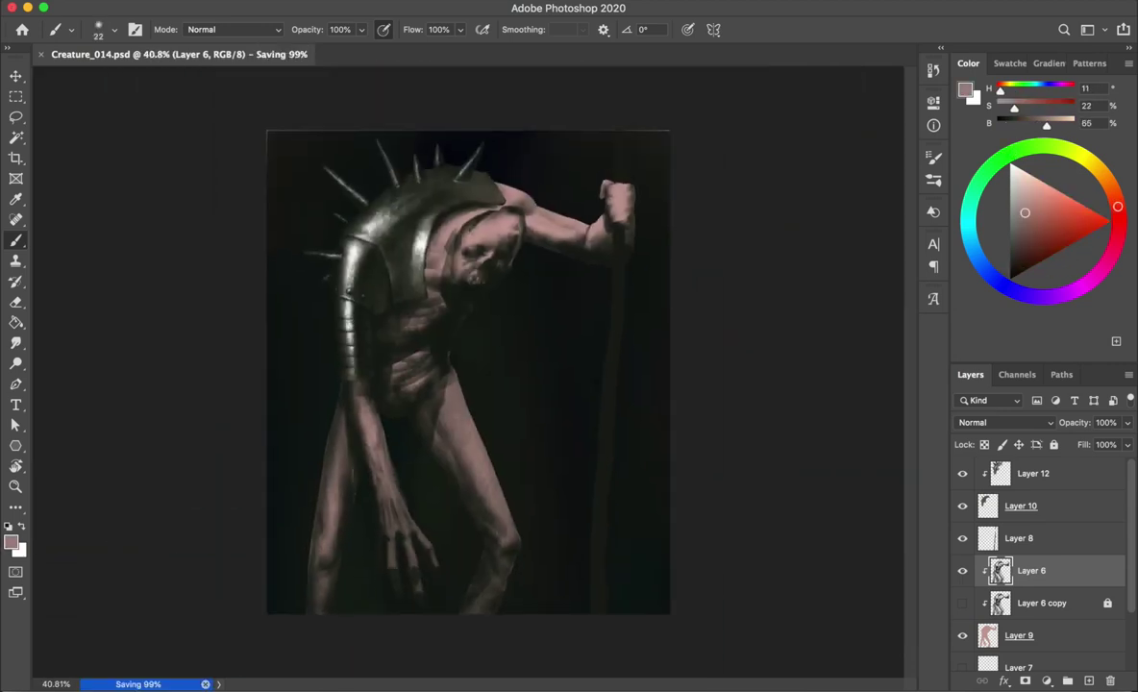
# - Set a 20% opacity, 200 px brush in dark green and mirror-check the figure
pyautogui.scroll(2, 368, 295)
pyautogui.keyDown('alt'); pyautogui.click(368, 295); pyautogui.keyUp('alt')
pyautogui.press('2')
pyautogui.moveTo(396, 284); pyautogui.dragTo(361, 223)
pyautogui.scroll(3, 406, 445)
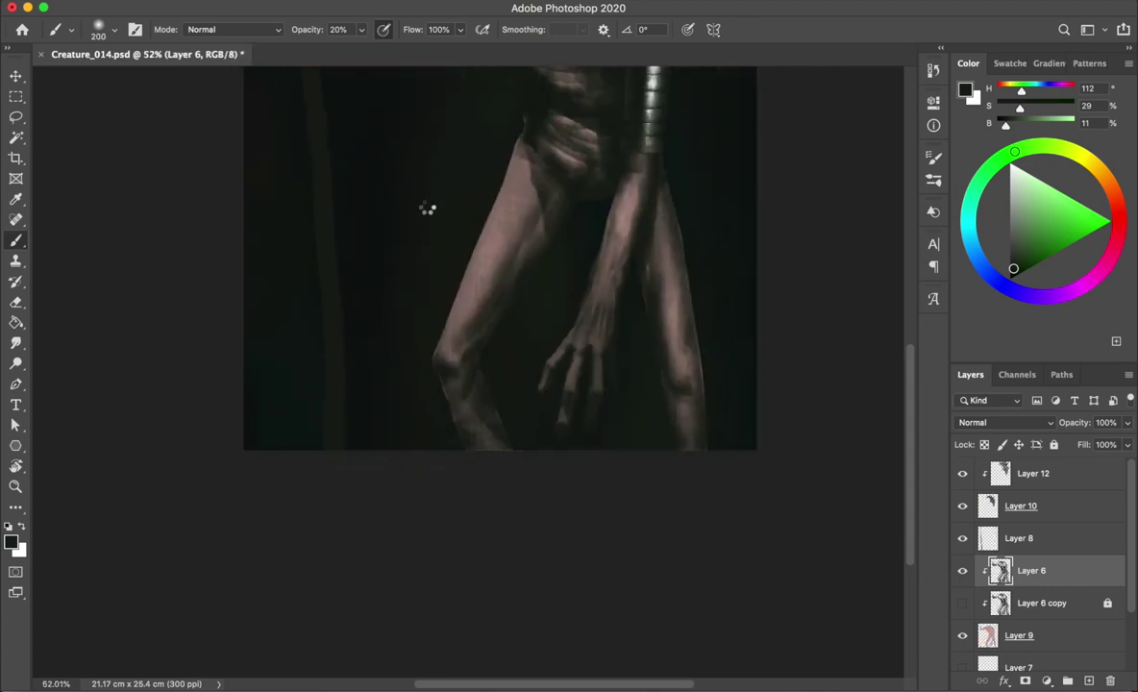
pyautogui.scroll(-3, 427, 209)
pyautogui.scroll(-2, 463, 234)
pyautogui.scroll(-1, 446, 380)
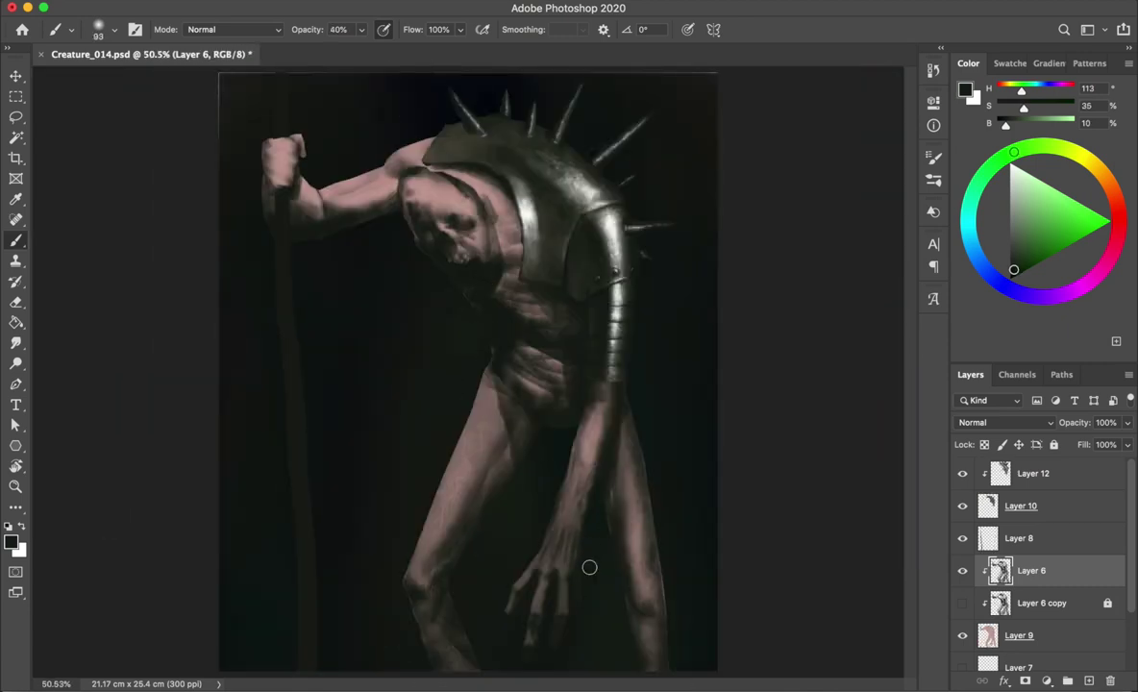
pyautogui.hotkey('ctrl', 'shift', 'h')
pyautogui.hotkey('ctrl', 'shift', 'h')
pyautogui.hotkey('ctrl', 'shift', 'h')
pyautogui.hotkey('ctrl', 'shift', 'h')
pyautogui.hotkey('ctrl', 'shift', 'h')
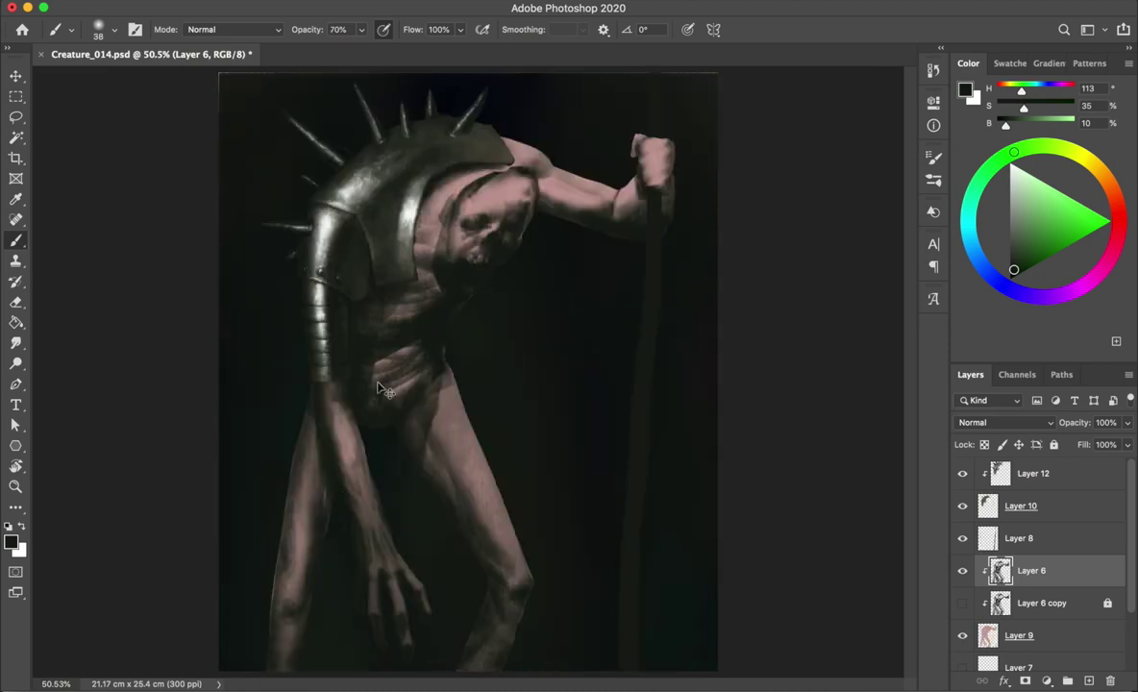
# - Navigate along the forearm and set the eraser size to 86 px
pyautogui.scroll(3, 381, 393)
pyautogui.scroll(-3, 371, 506)
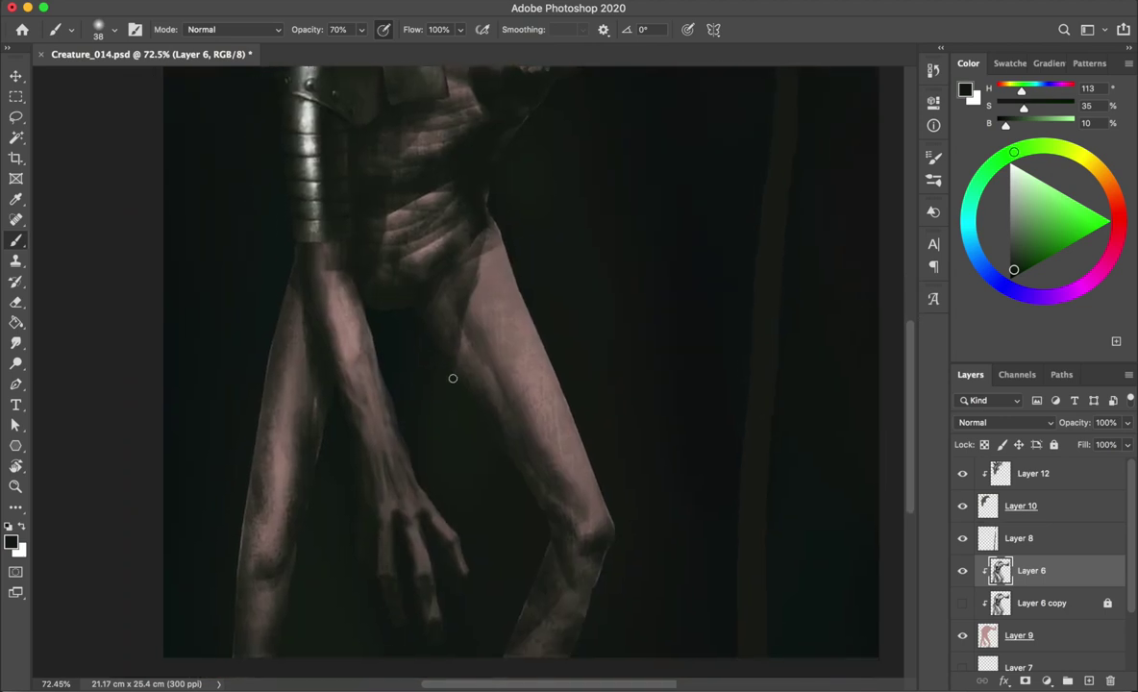
pyautogui.scroll(-2, 438, 360)
pyautogui.scroll(-2, 411, 473)
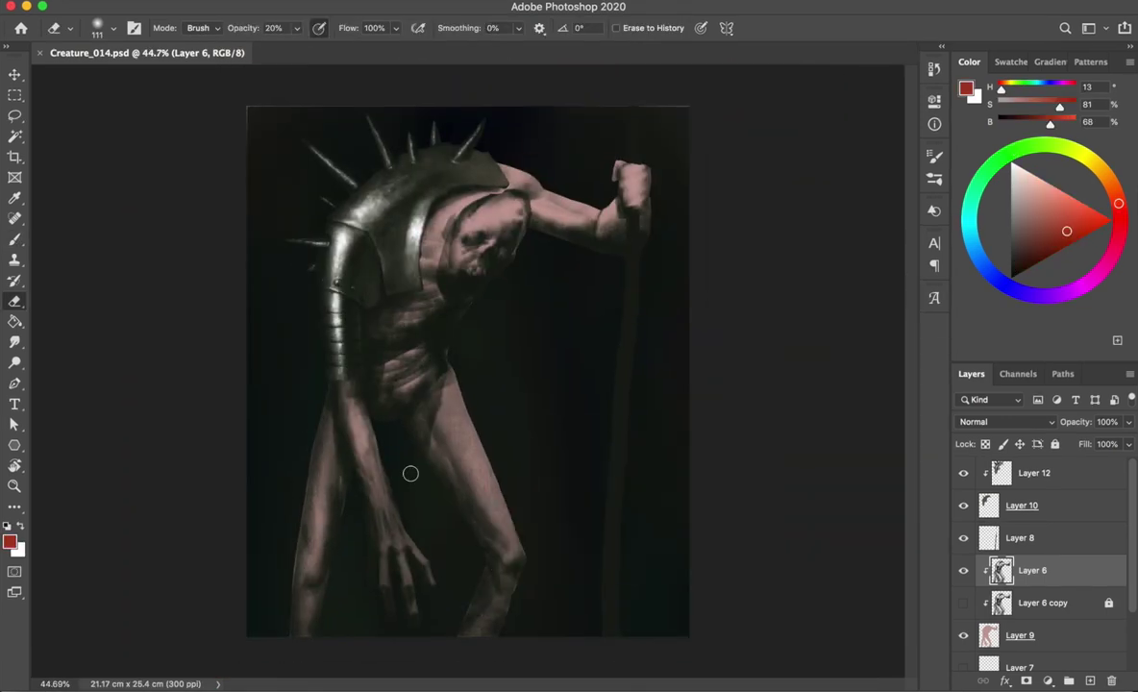
pyautogui.scroll(3, 410, 473)
pyautogui.scroll(-3, 432, 374)
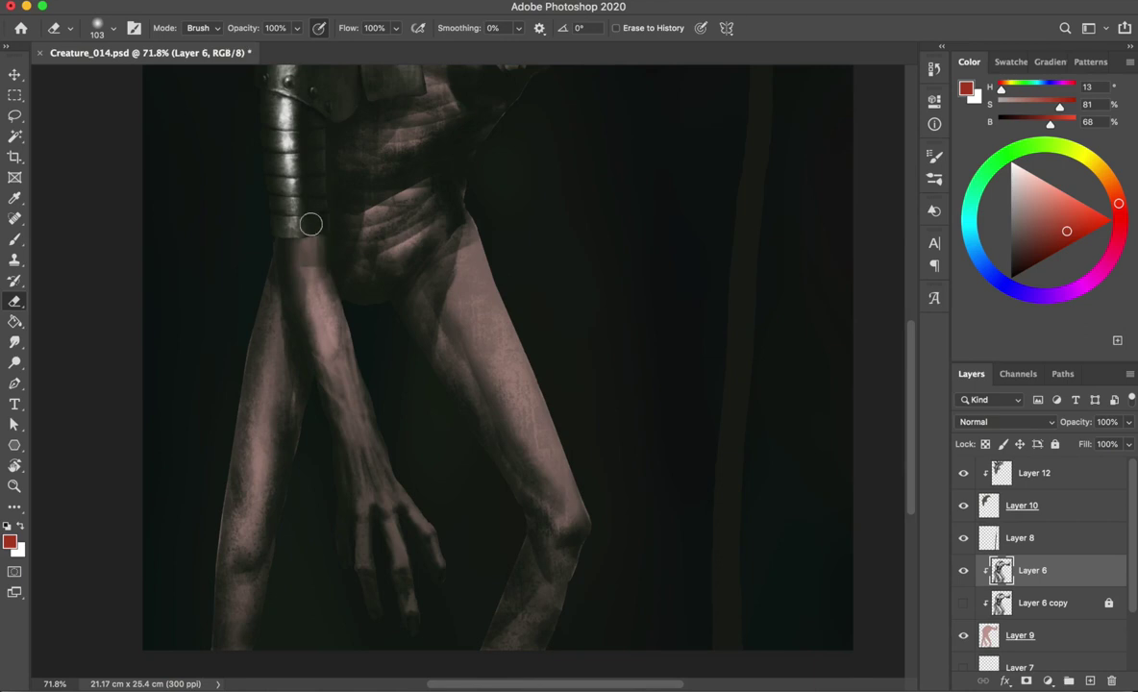
pyautogui.rightClick(302, 277)
pyautogui.write('86')
pyautogui.press('Return')
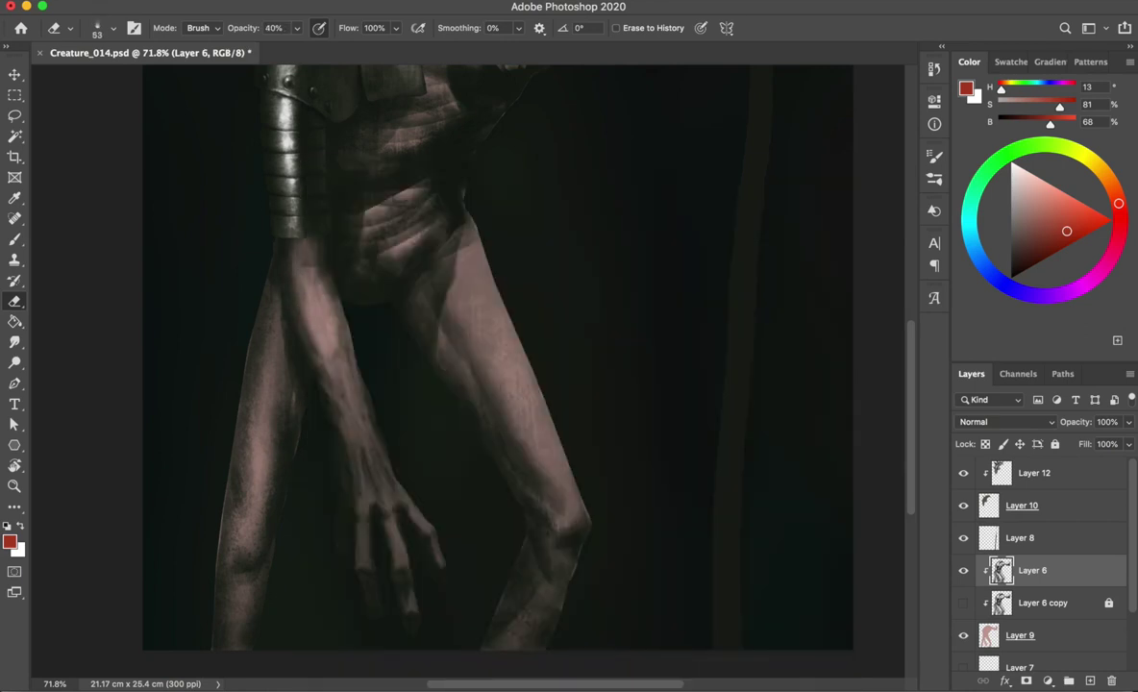
# - Sample a near-black brush colour, mirror-check the proportions, and save
pyautogui.press('b')
pyautogui.keyDown('alt'); pyautogui.click(301, 223); pyautogui.keyUp('alt')
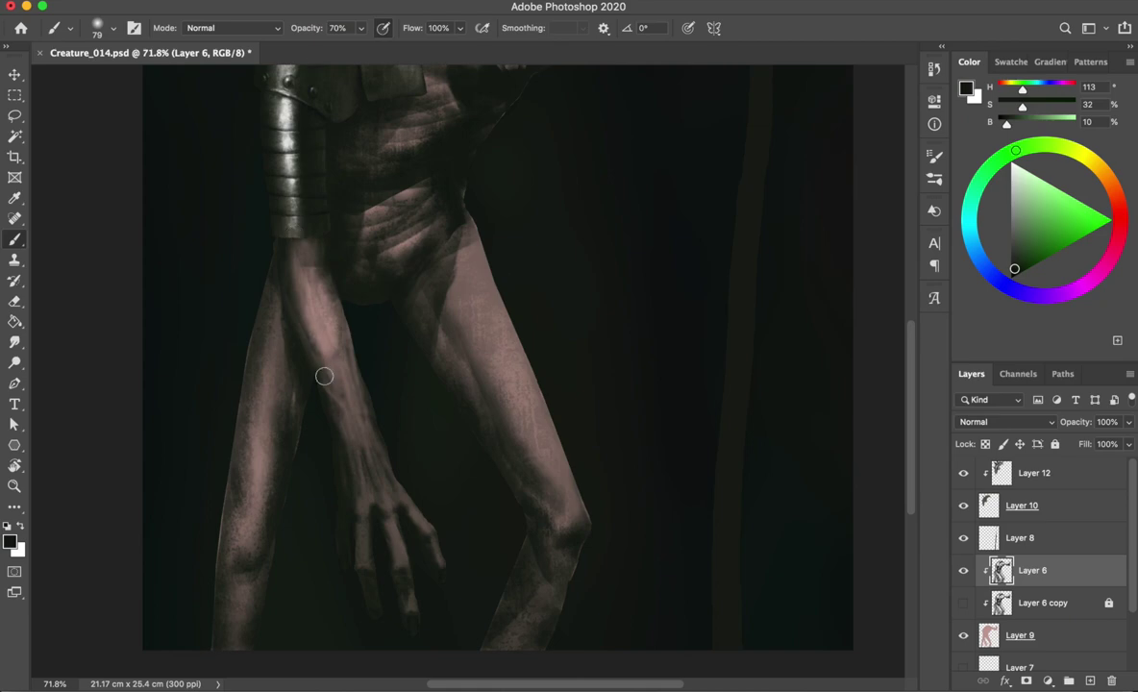
pyautogui.hotkey('ctrl', 'shift', 'h')
pyautogui.hotkey('ctrl', 's')
pyautogui.hotkey('ctrl', 'shift', 'h')
pyautogui.rightClick(308, 372)
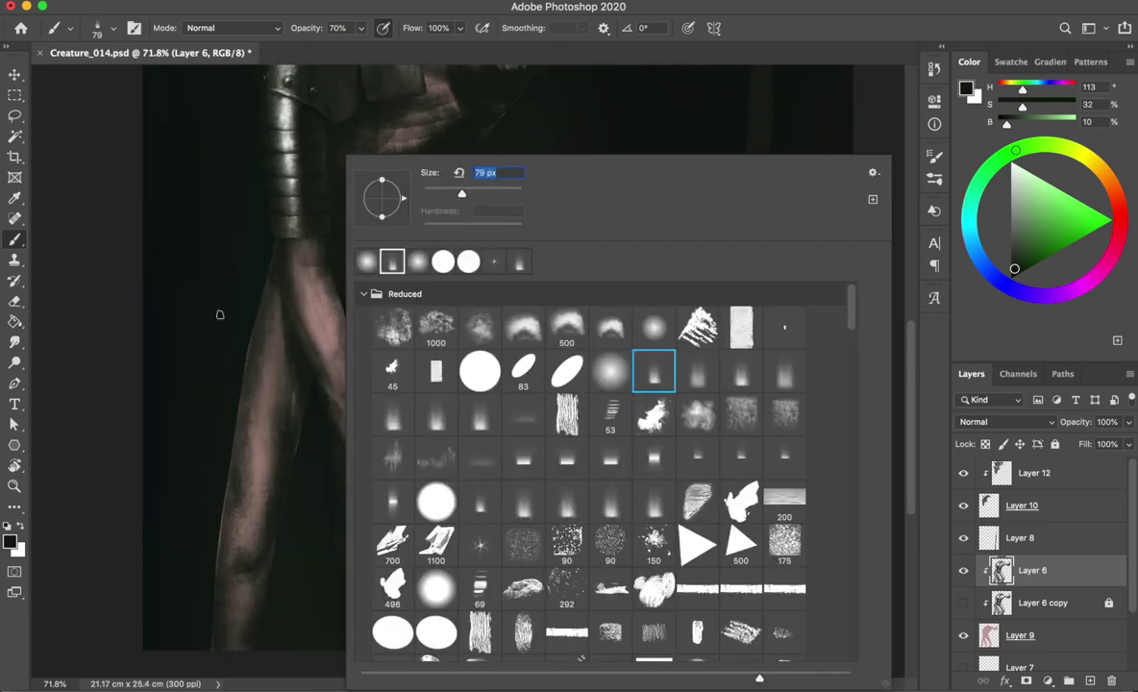
pyautogui.press('Escape')
# - Erase highlights on the forearm and hand with the Eraser
pyautogui.scroll(5, 286, 292)
pyautogui.scroll(-5, 247, 259)
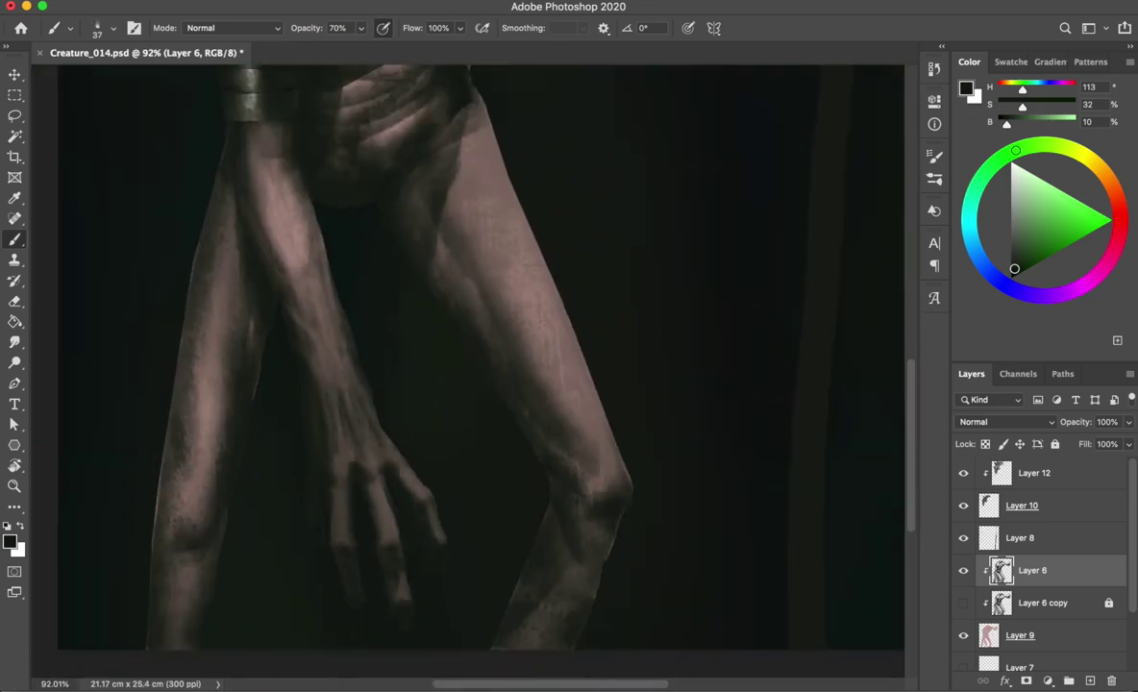
pyautogui.scroll(5, 247, 258)
pyautogui.press('e')
pyautogui.rightClick(247, 258)
pyautogui.press('Escape')
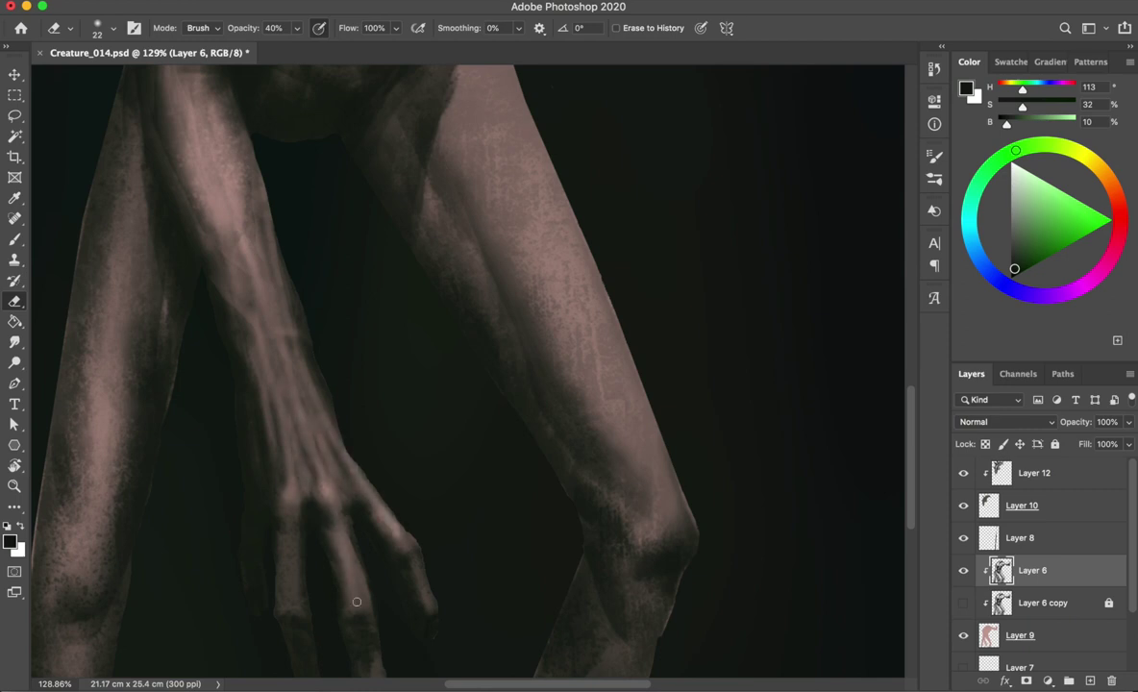
pyautogui.scroll(1, 285, 452)
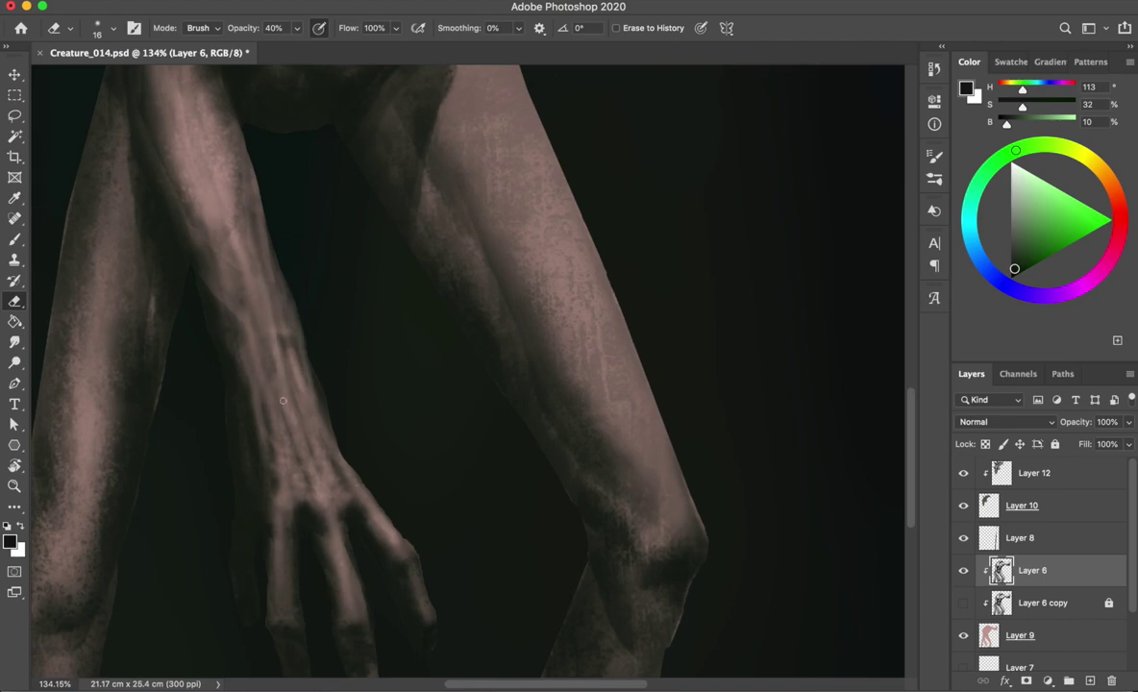
pyautogui.scroll(-3, 289, 356)
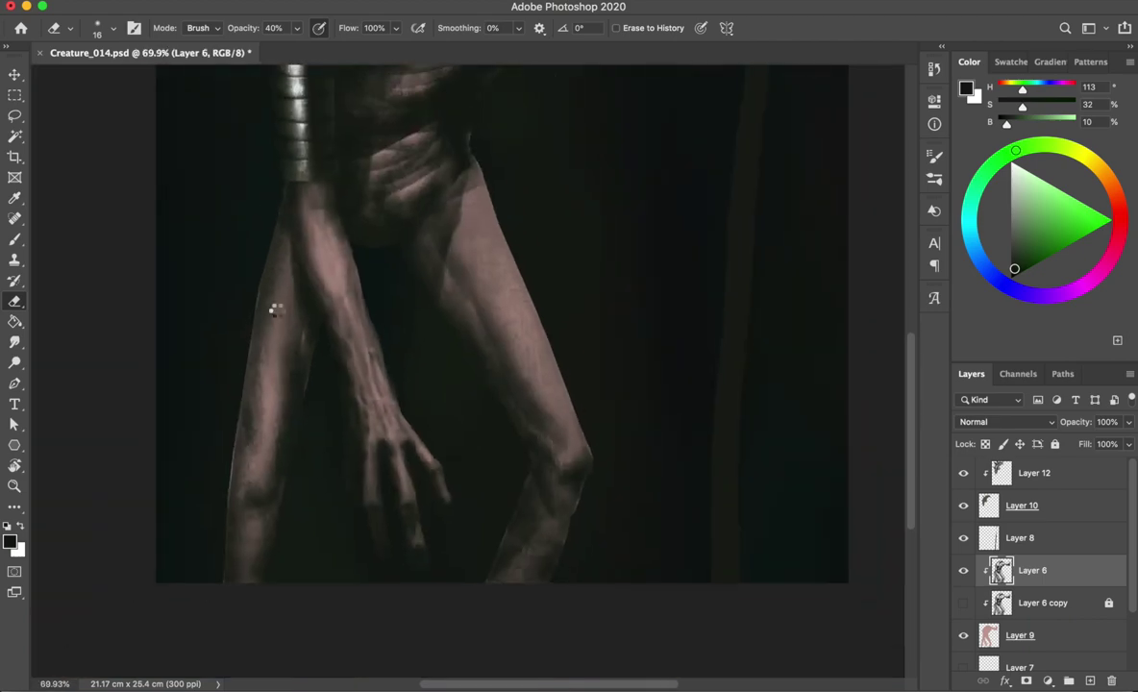
pyautogui.scroll(2, 275, 245)
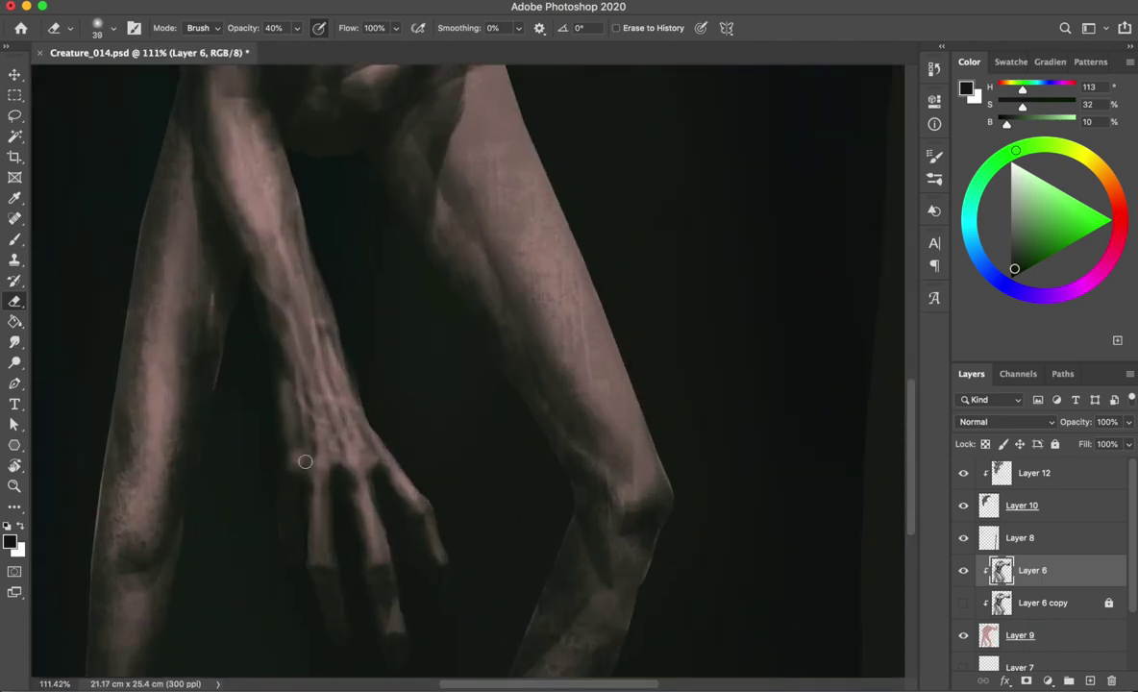
pyautogui.scroll(-2, 311, 449)
# - Return to the Brush and add soft dark shading to the fingers
pyautogui.press('b')
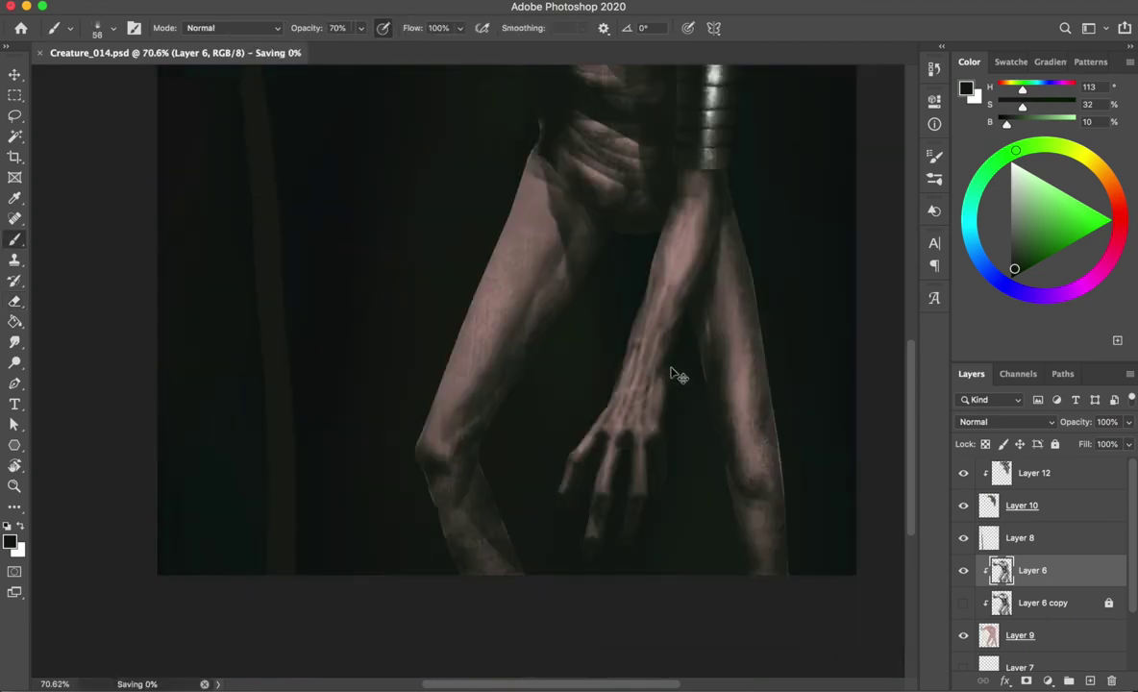
pyautogui.scroll(-1, 684, 389)
pyautogui.scroll(4, 267, 473)
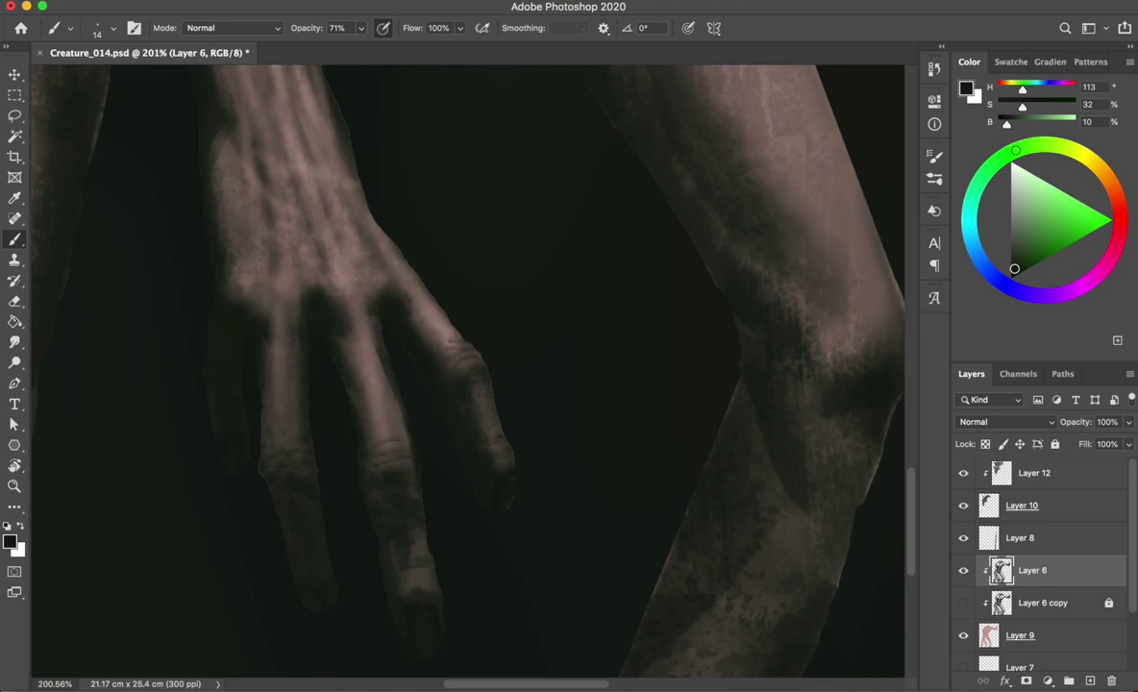
pyautogui.scroll(-1, 467, 370)
pyautogui.scroll(-5, 399, 253)
pyautogui.scroll(-2, 399, 254)
pyautogui.hscroll(-3, 399, 254)
pyautogui.hscroll(3, 322, 430)
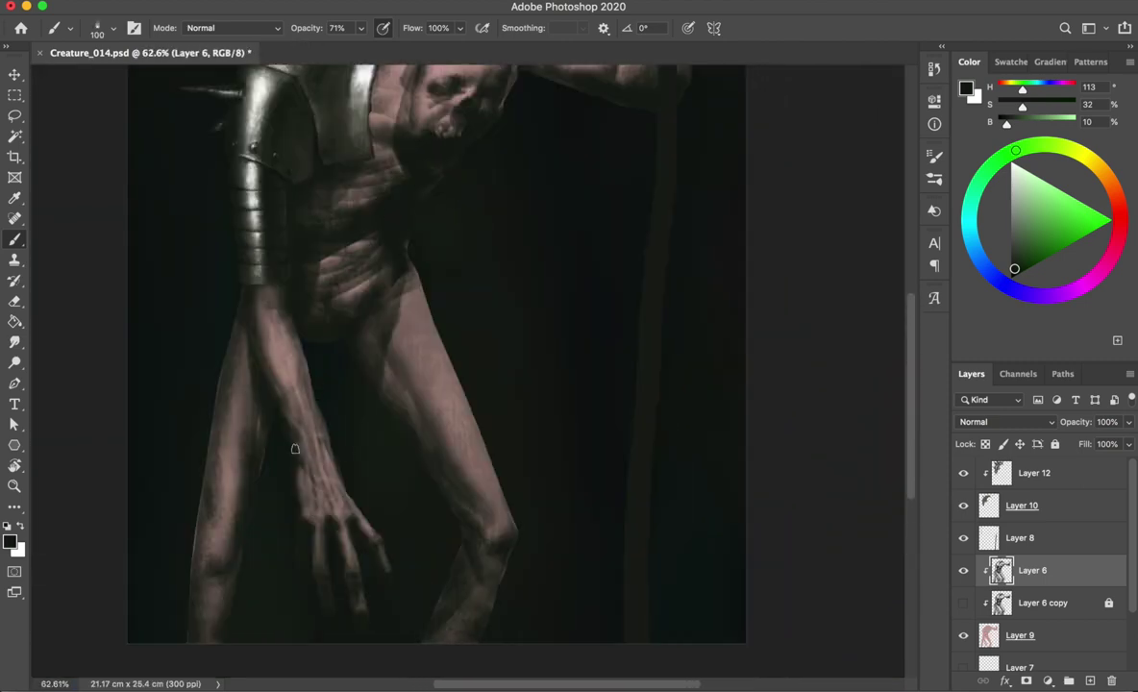
# - Mirror-check the figure, save, and scroll up to the head and spiked shoulder
pyautogui.hotkey('ctrl', 'shift', 'h')
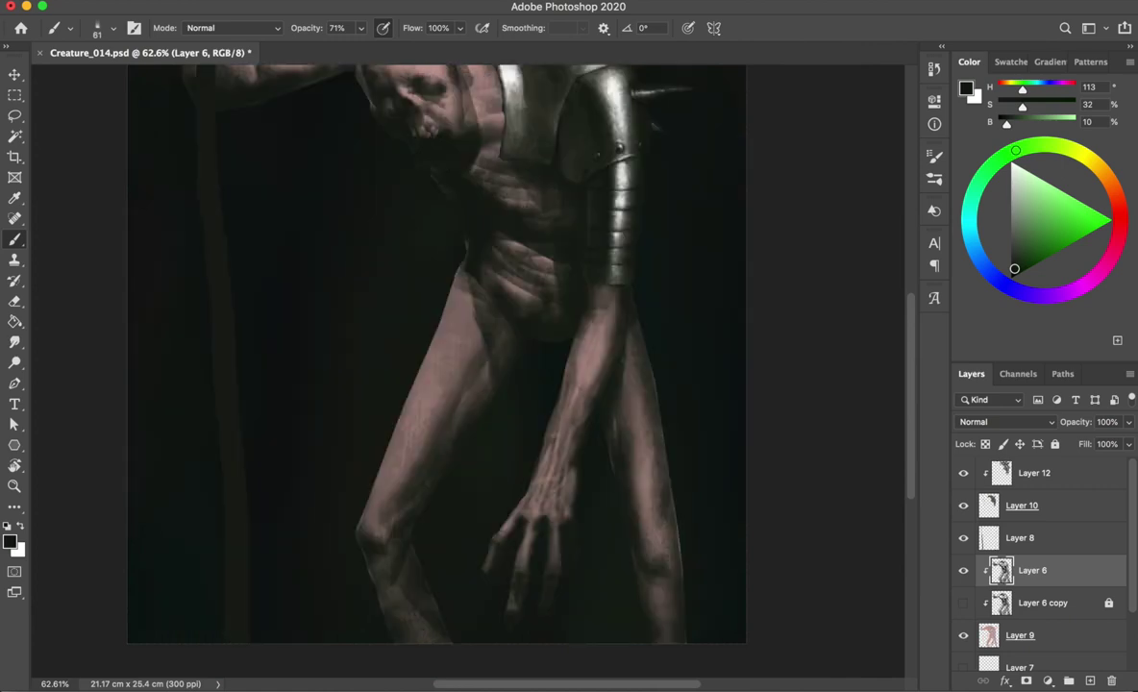
pyautogui.hotkey('ctrl', 'shift', 'h')
pyautogui.hotkey('ctrl', 'shift', 'h')
pyautogui.hotkey('ctrl', 's')
pyautogui.hotkey('ctrl', 'shift', 'h')
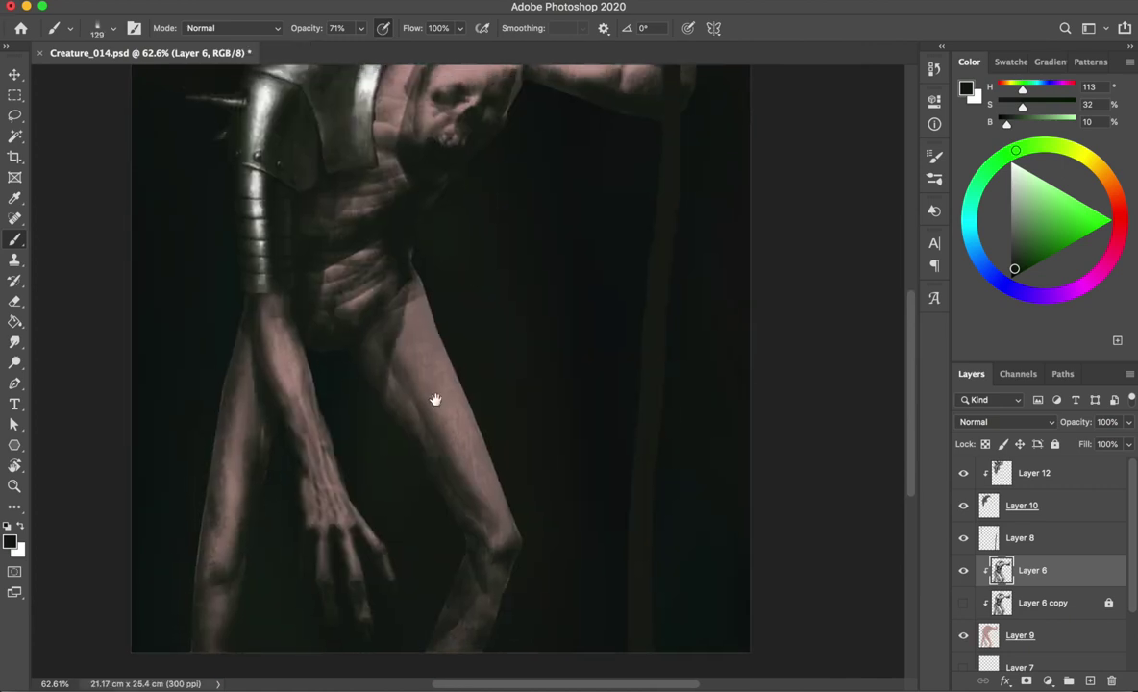
pyautogui.scroll(10, 437, 402)
pyautogui.hotkey('ctrl', 's')
pyautogui.scroll(1, 538, 292)
pyautogui.scroll(5, 354, 311)
# - Erase stray edges around the raised fist across Layers 8, 9 and 6, resizing brush and eraser
pyautogui.moveTo(171, 249); pyautogui.dragTo(252, 270)
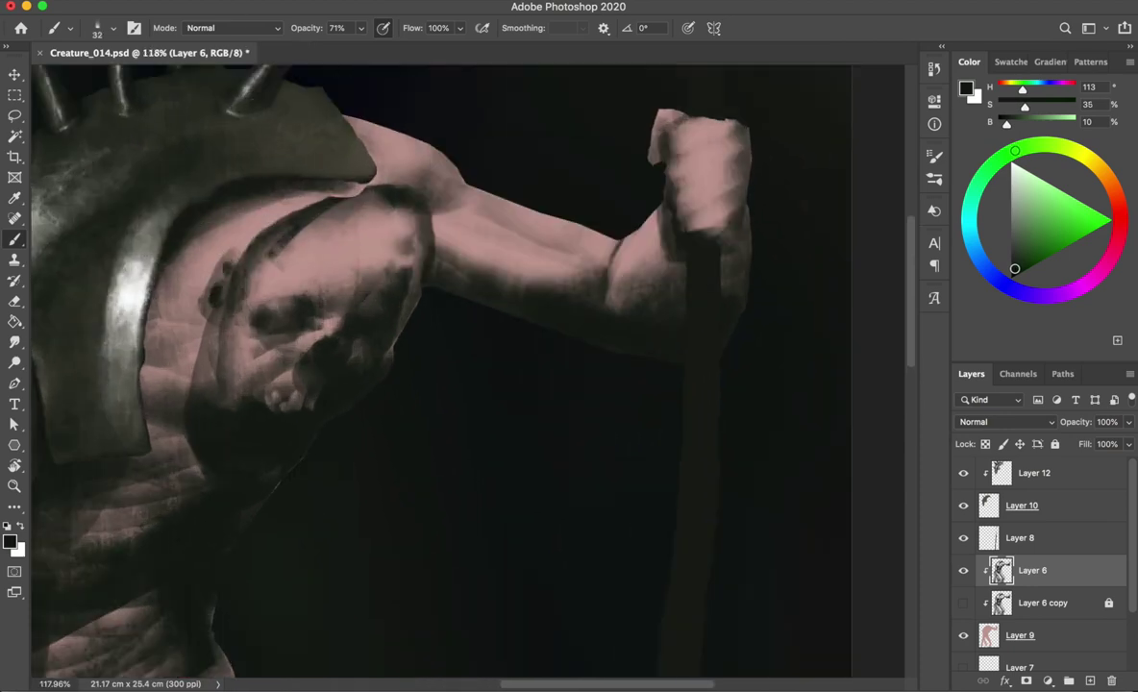
pyautogui.scroll(-3, 203, 275)
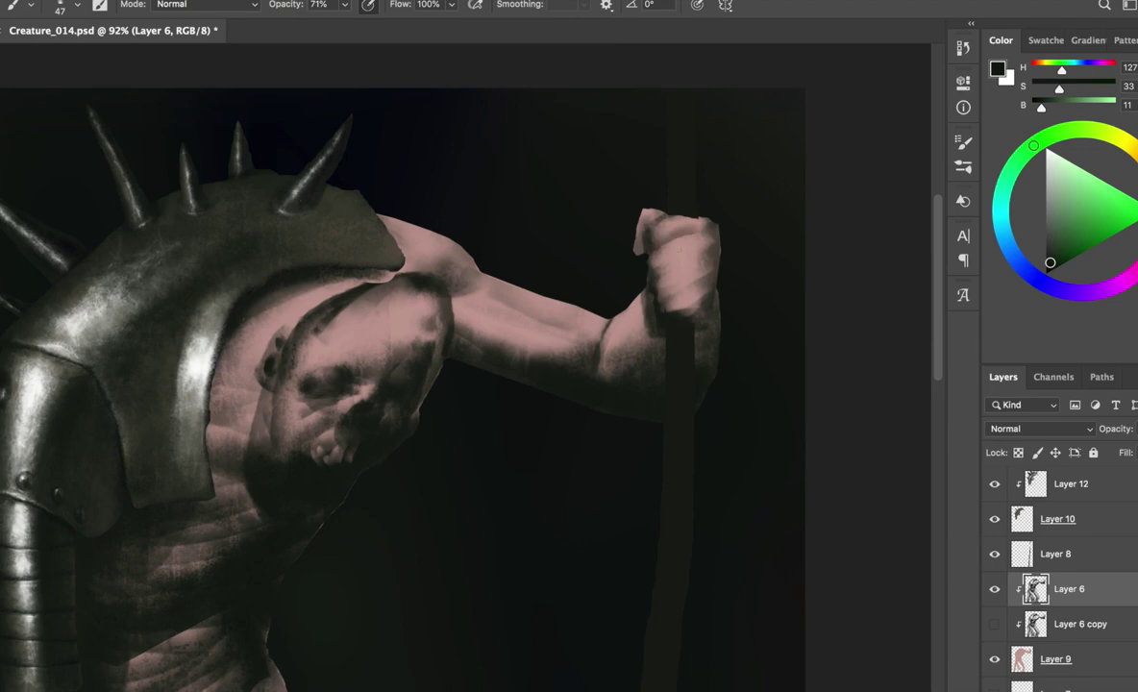
pyautogui.keyDown('ctrl'); pyautogui.click(687, 175); pyautogui.keyUp('ctrl')
pyautogui.press('0')
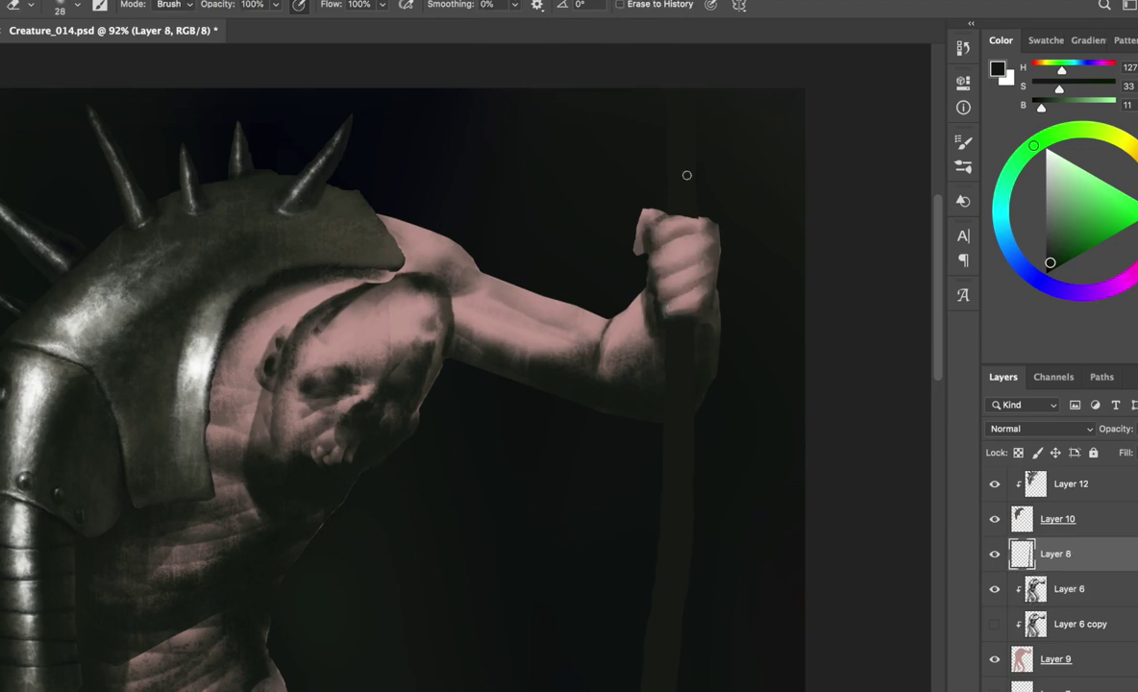
pyautogui.keyDown('ctrl'); pyautogui.click(735, 214); pyautogui.keyUp('ctrl')
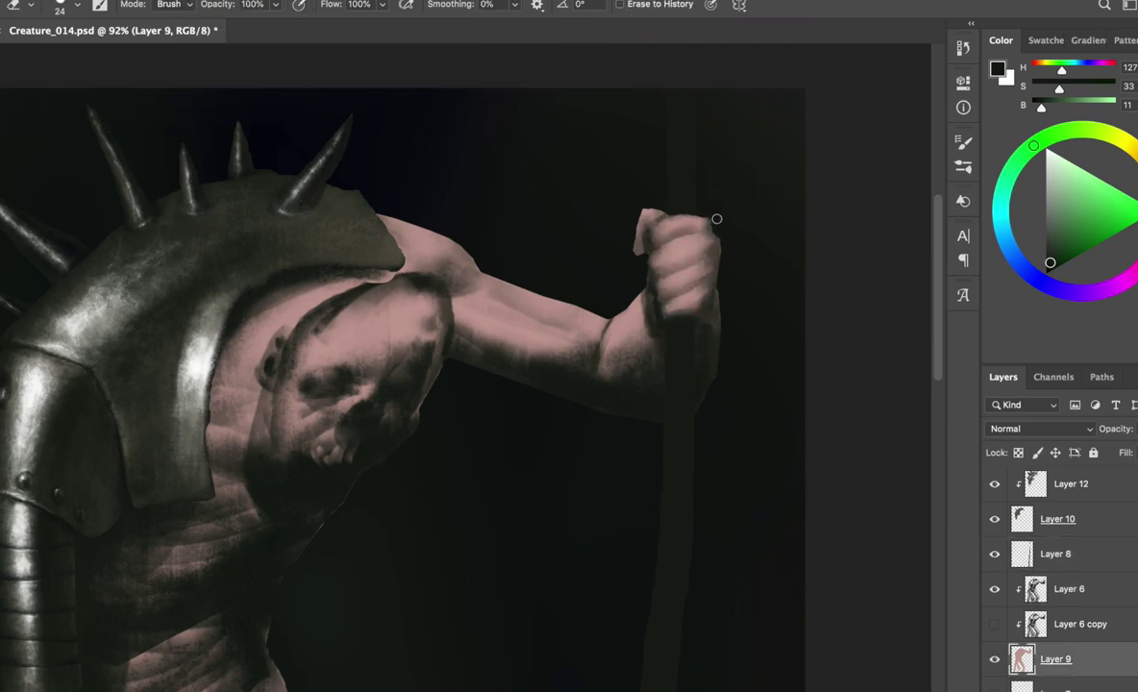
pyautogui.press('b')
pyautogui.keyDown('ctrl'); pyautogui.click(678, 214); pyautogui.keyUp('ctrl')
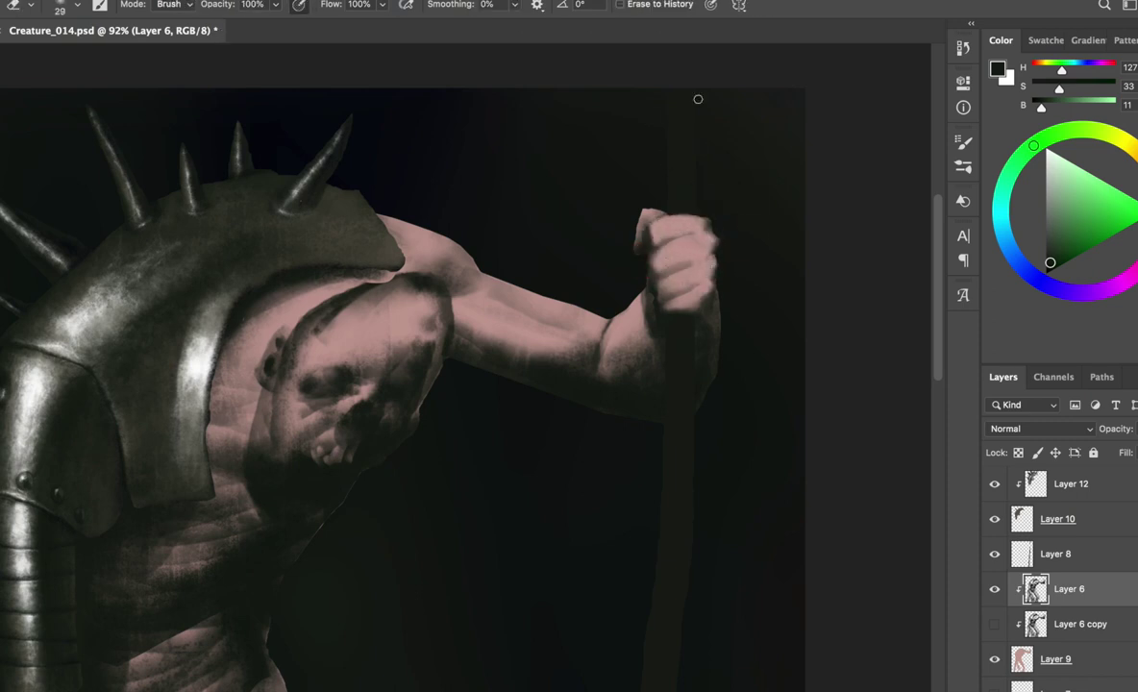
pyautogui.hscroll(-3, 371, 204)
pyautogui.moveTo(730, 317); pyautogui.dragTo(764, 333)
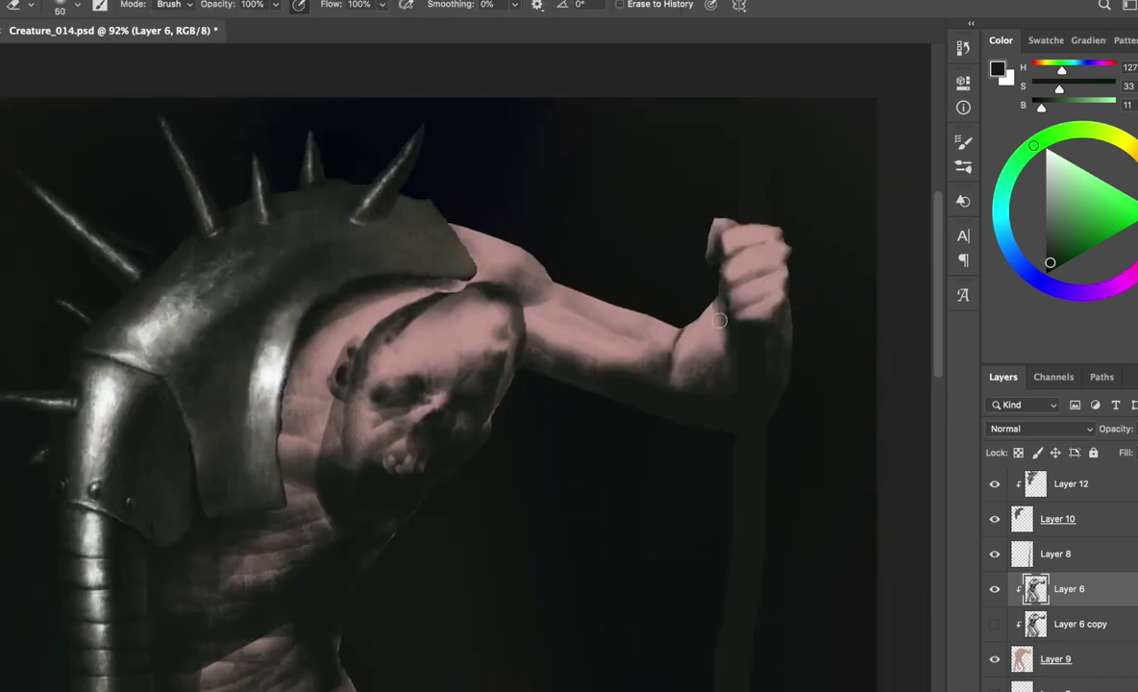
# - Save the painting and review the canvas
pyautogui.hotkey('ctrl', 's')
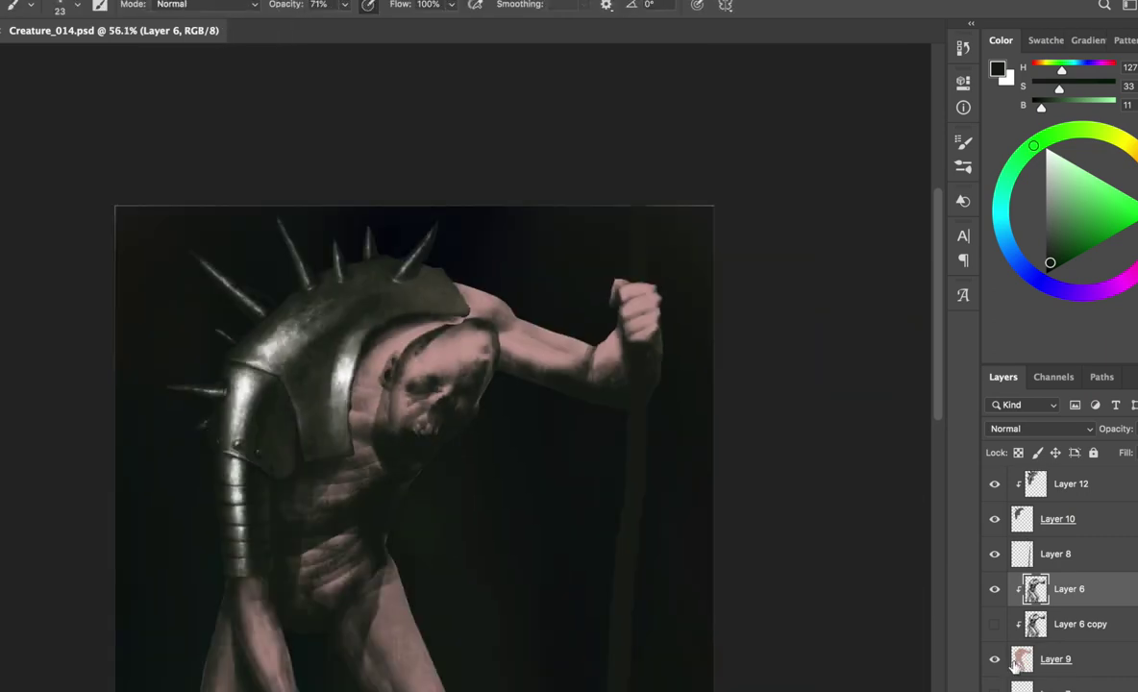
pyautogui.press('e')
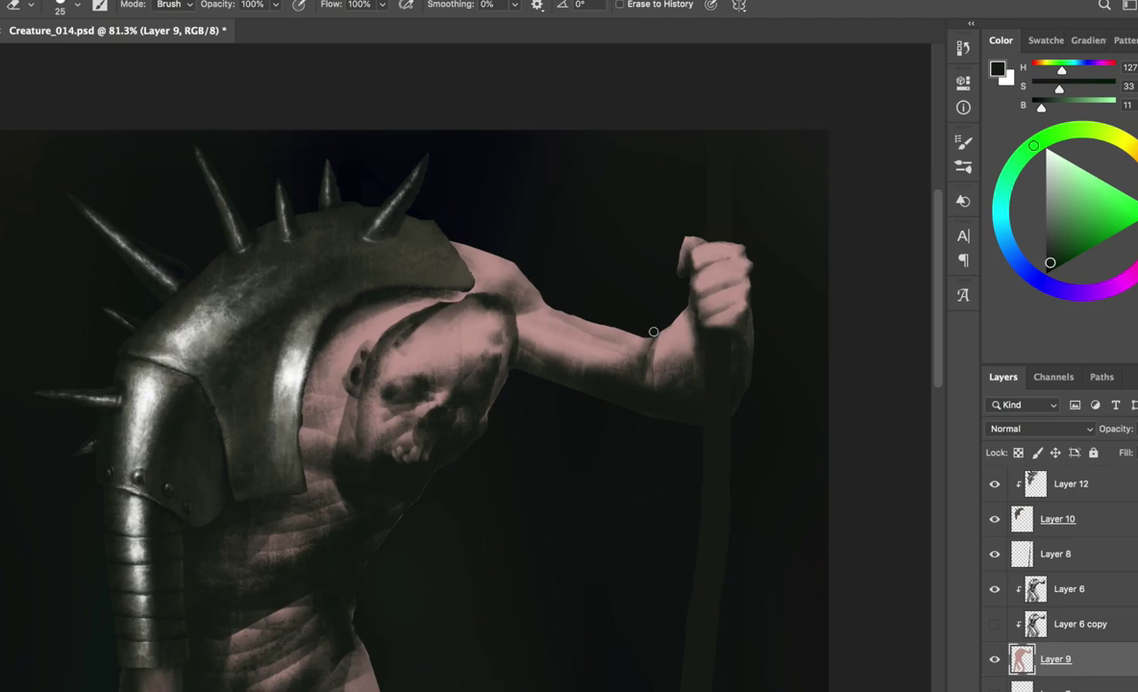
pyautogui.scroll(-3, 645, 330)
pyautogui.scroll(4, 635, 269)
# - Lasso-select the raised fist, Free Transform it, then deselect
pyautogui.press('l')
pyautogui.moveTo(574, 178); pyautogui.dragTo(581, 163)
pyautogui.hotkey('ctrl', 't')
pyautogui.press('Escape')
pyautogui.hotkey('ctrl', 'd')
pyautogui.press('e')
pyautogui.scroll(2, 707, 254)
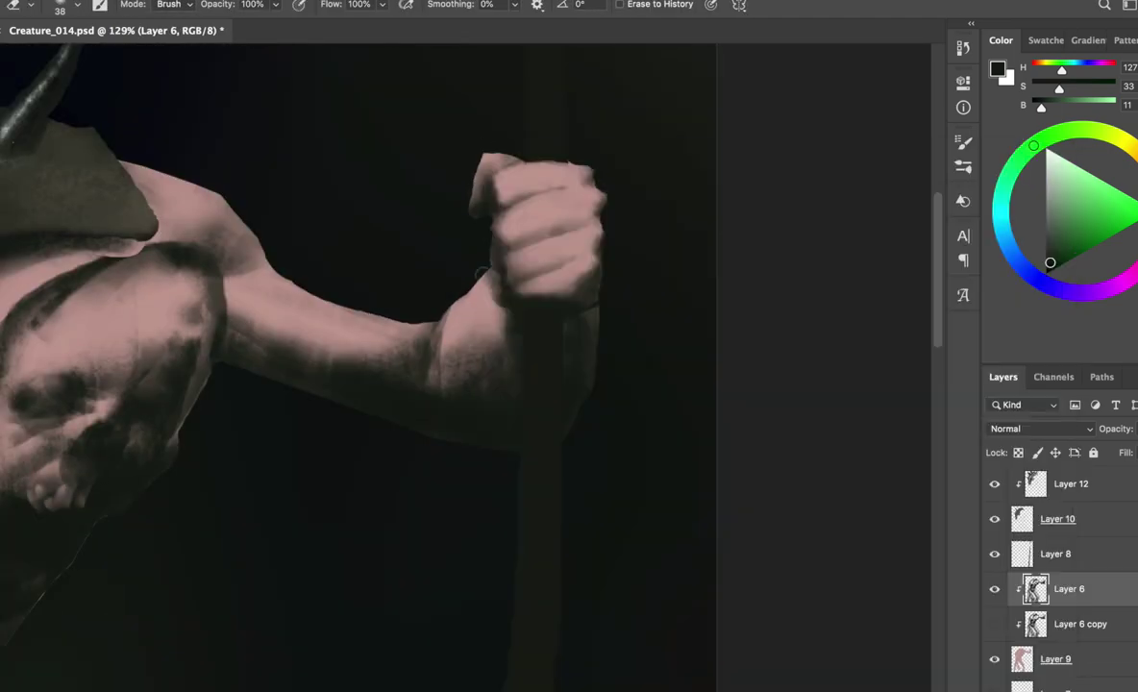
# - Lasso the area around the elbow and start transforming it
pyautogui.press('l')
pyautogui.moveTo(500, 311); pyautogui.dragTo(452, 289)
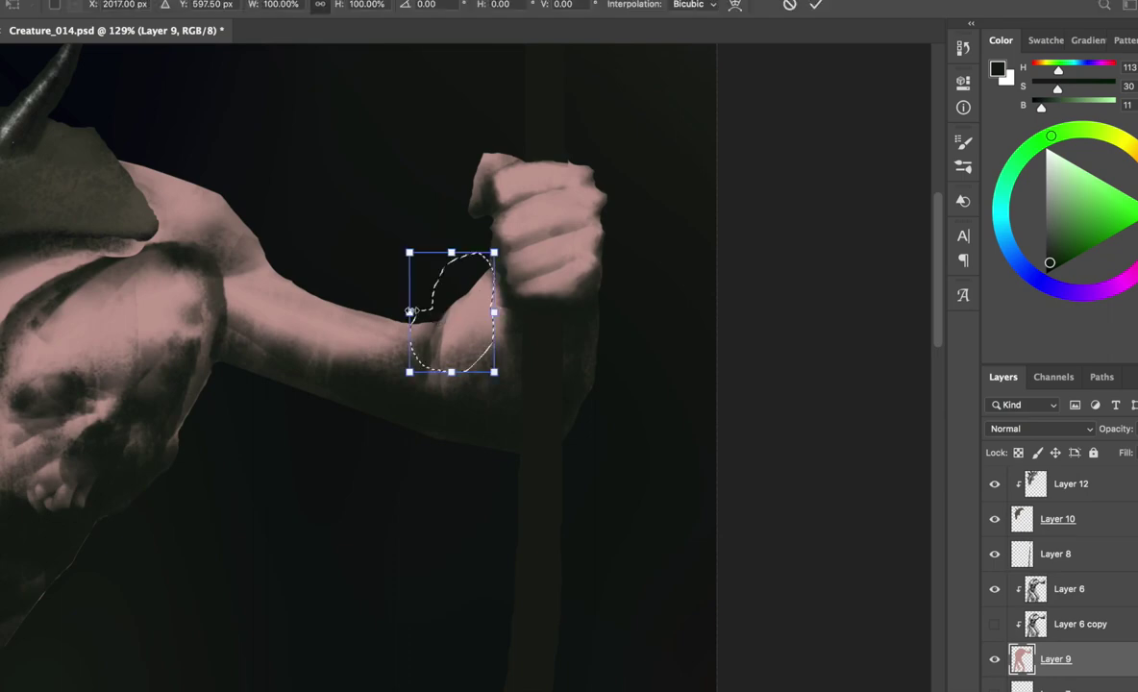
pyautogui.scroll(-3, 541, 373)
pyautogui.hotkey('ctrl', 'shift', 'n')
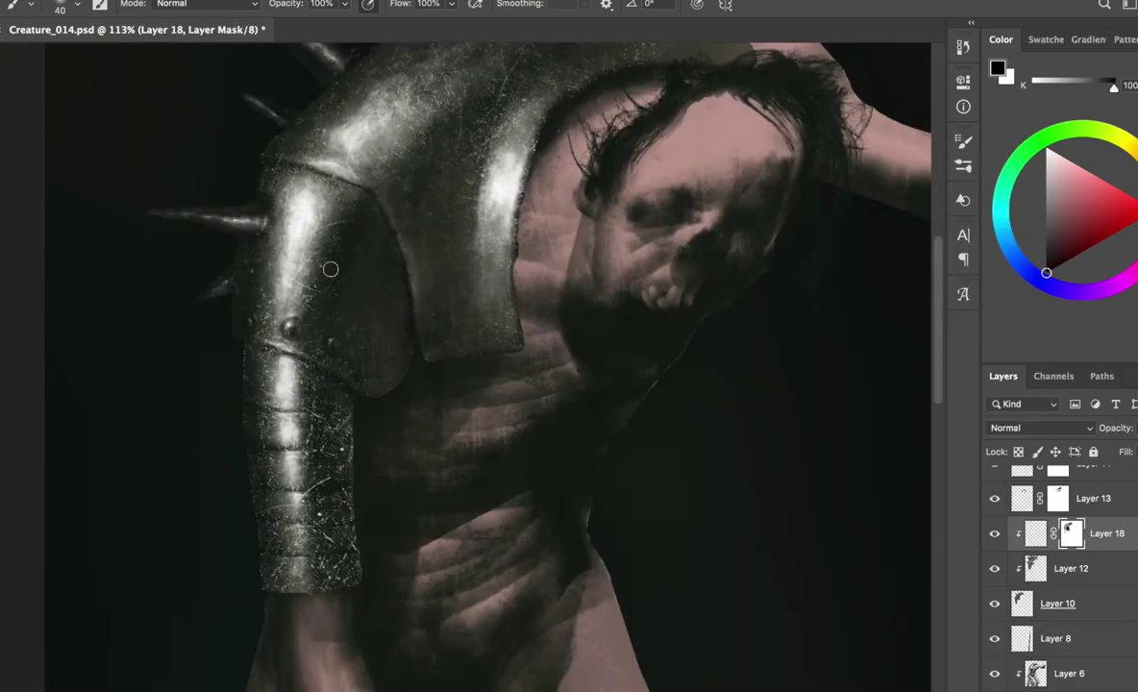
# - Zoom in to inspect the armour scratches and save the painting
pyautogui.hotkey('ctrl', '+')
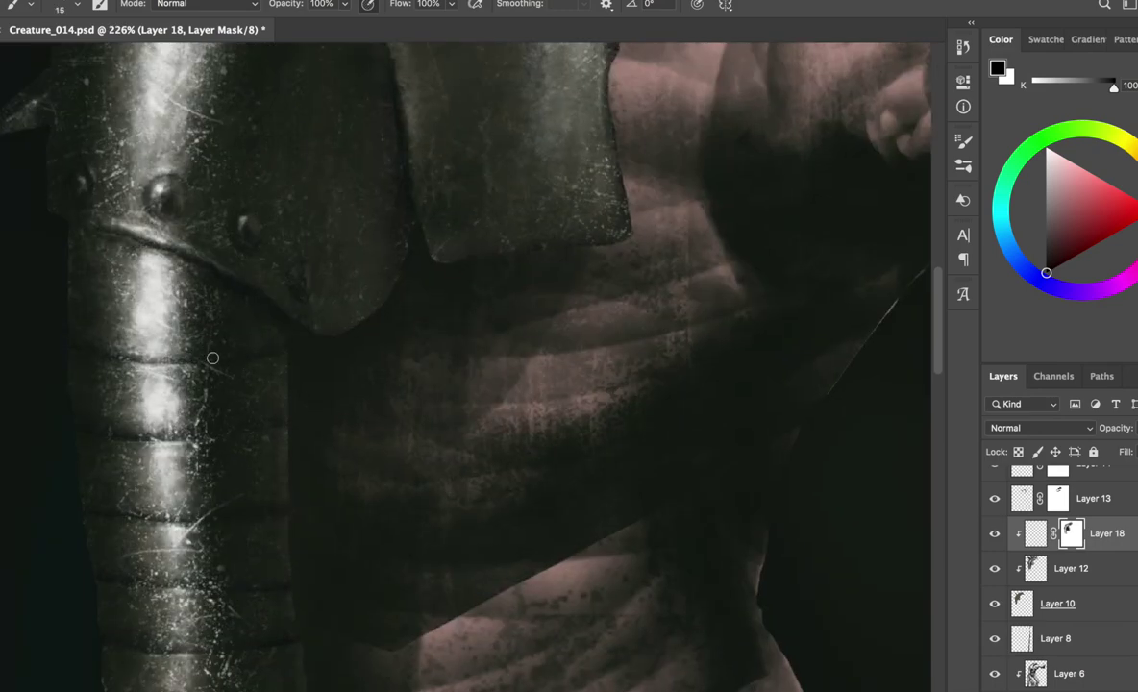
pyautogui.scroll(-2, 173, 519)
pyautogui.scroll(-3, 121, 489)
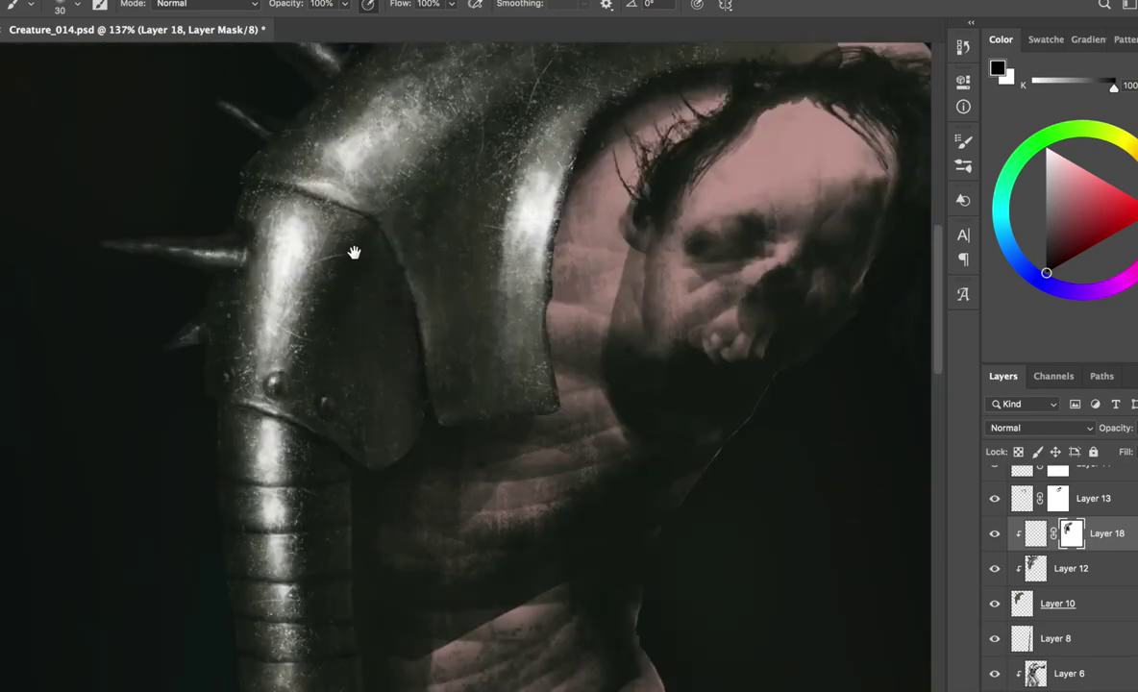
pyautogui.scroll(2, 355, 253)
pyautogui.scroll(-2, 414, 247)
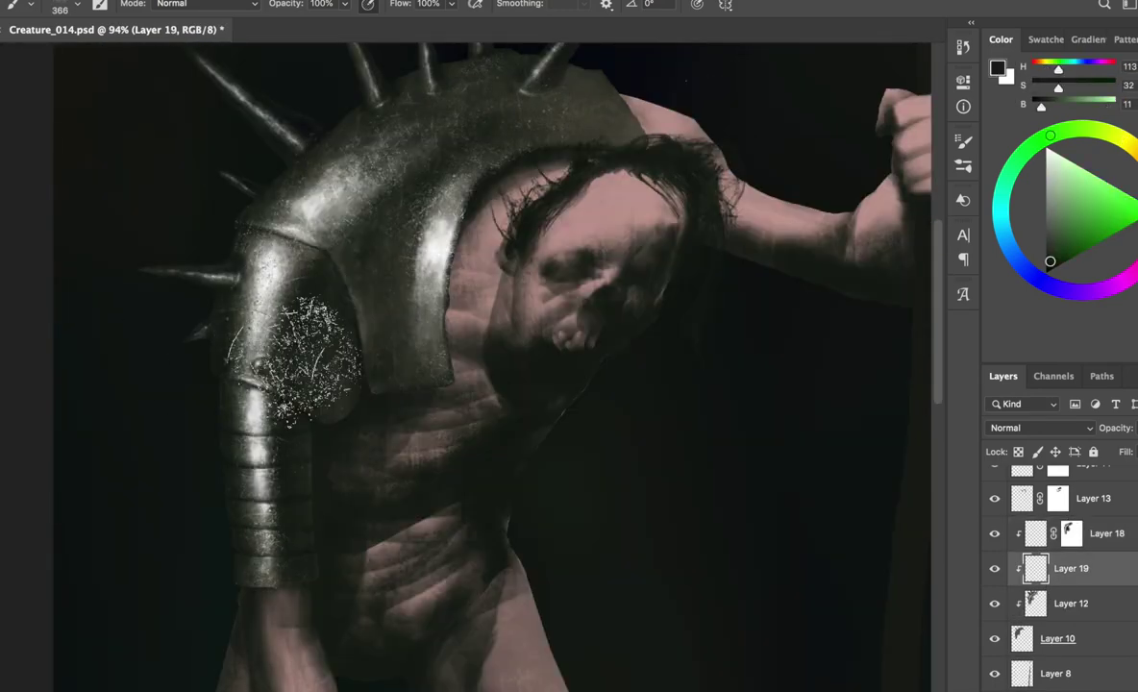
pyautogui.scroll(-3, 420, 444)
pyautogui.scroll(3, 370, 486)
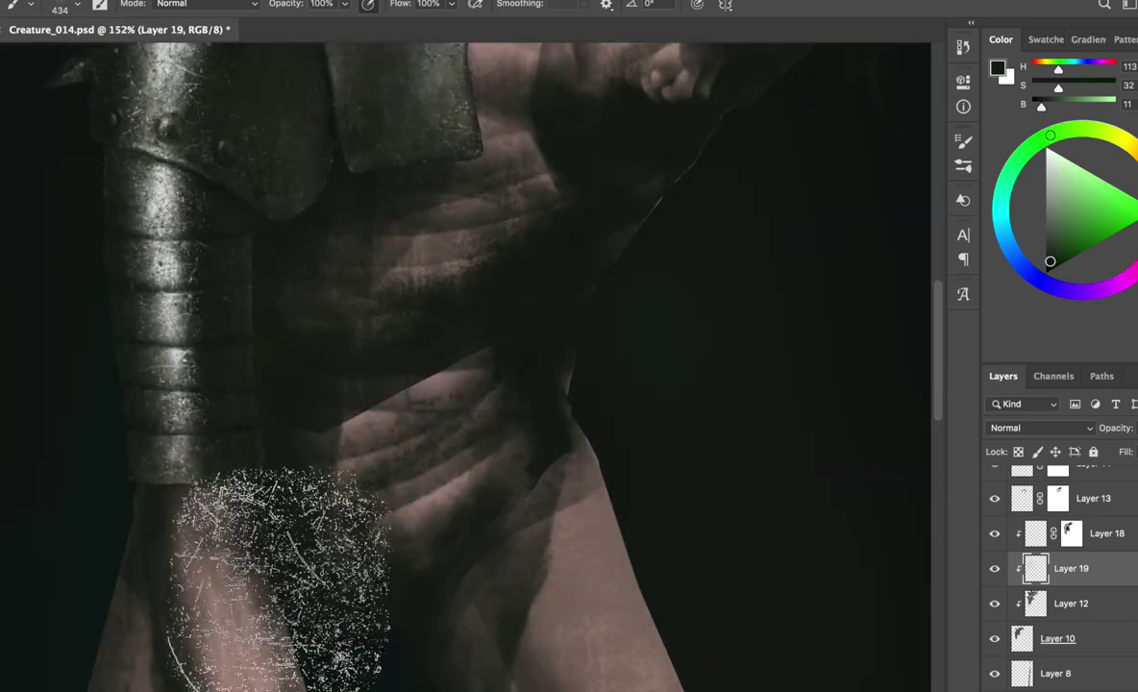
pyautogui.hotkey('ctrl', 's')
# - Mask the scratch texture layer and paint a bright highlight on the creature's forehead
pyautogui.rightClick(266, 330)
pyautogui.press('Escape')
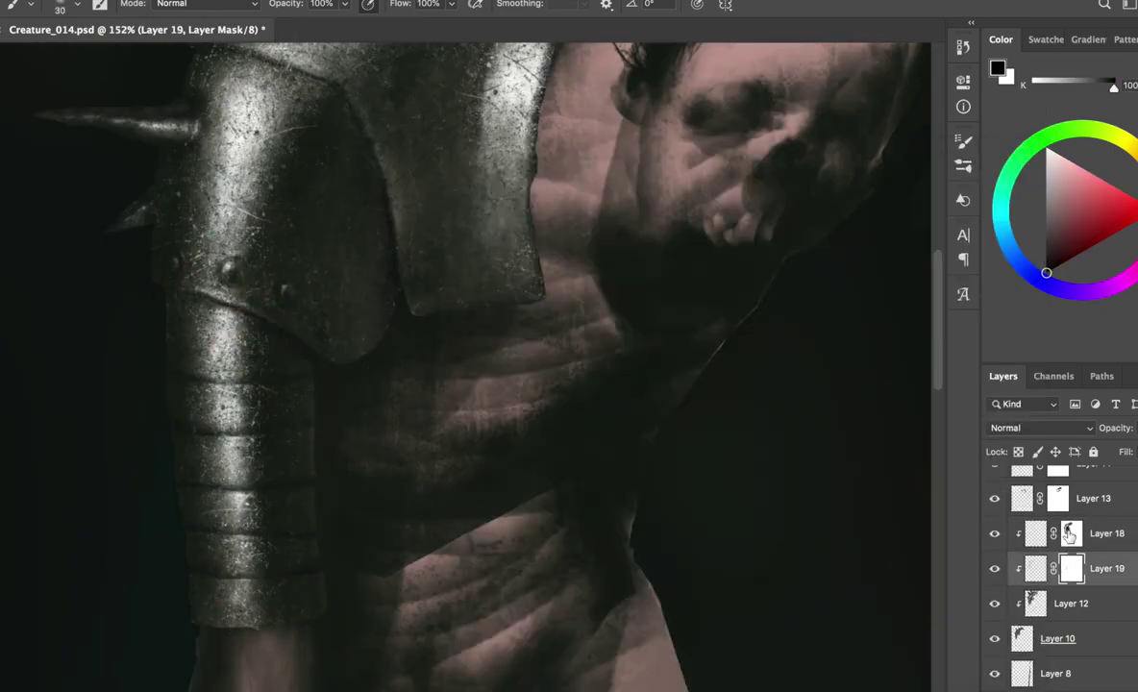
pyautogui.scroll(5, 320, 325)
pyautogui.scroll(5, 437, 257)
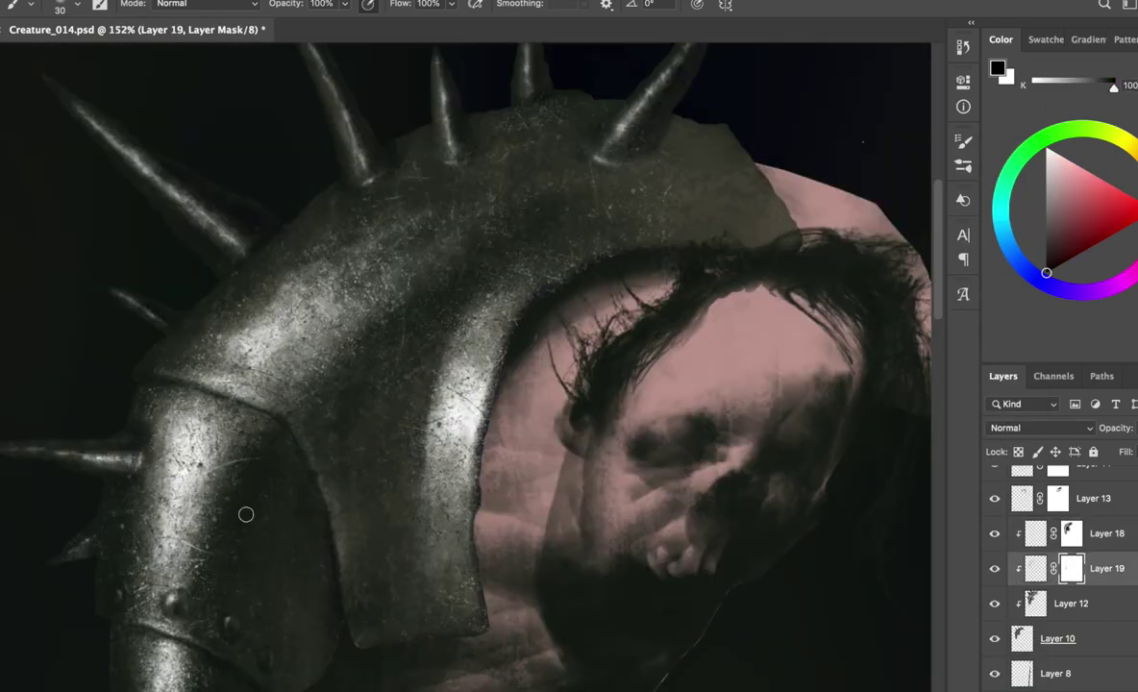
pyautogui.hscroll(5, 416, 455)
pyautogui.scroll(-3, 513, 326)
pyautogui.scroll(1, 513, 326)
pyautogui.moveTo(423, 197); pyautogui.dragTo(490, 182)
pyautogui.scroll(2, 462, 202)
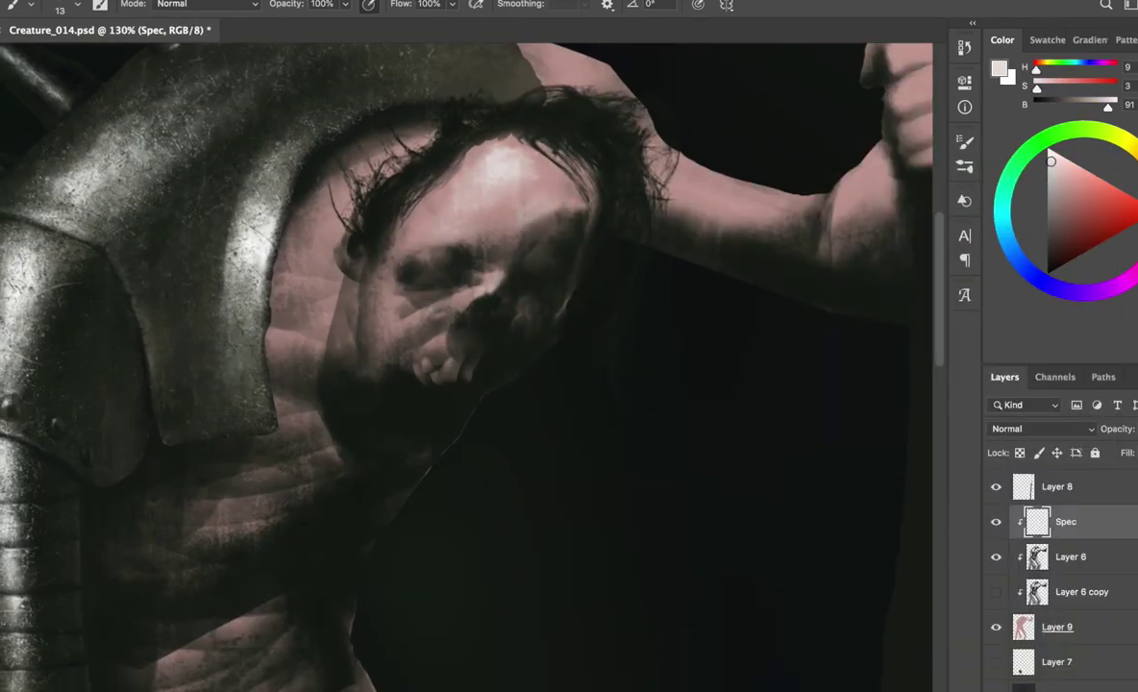
# - Flip the canvas horizontally and back to check proportions, then enlarge the brush
pyautogui.scroll(-2, 478, 341)
pyautogui.scroll(3, 477, 342)
pyautogui.press('e')
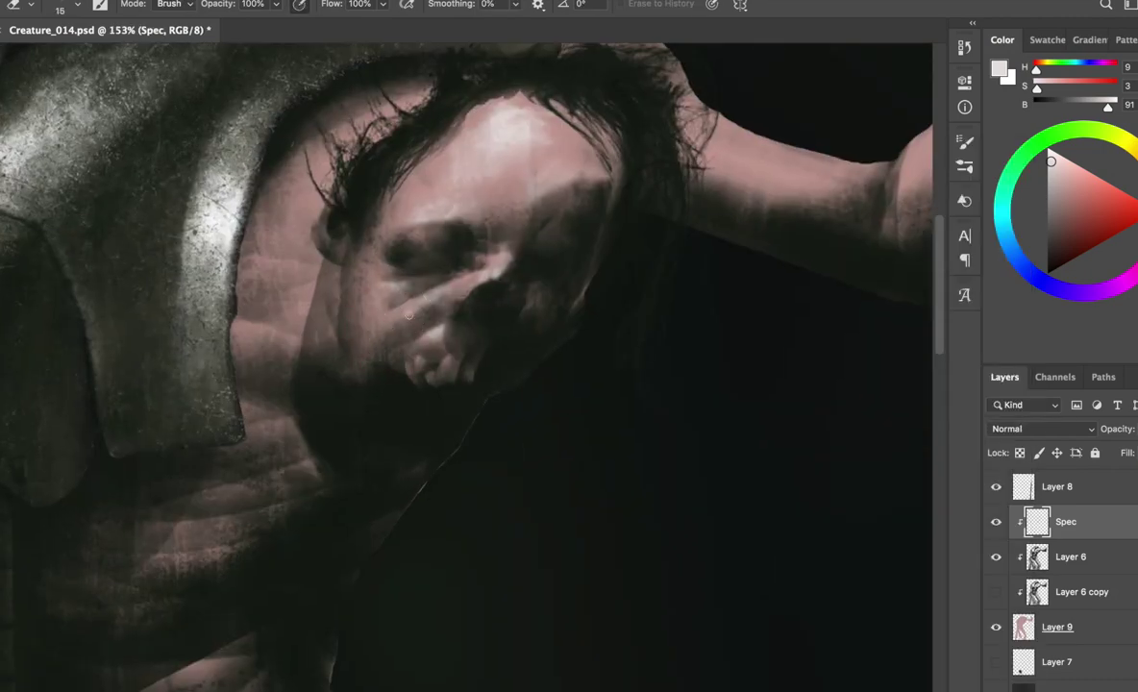
pyautogui.press('b')
pyautogui.scroll(-3, 466, 365)
pyautogui.hotkey('ctrl', 'shift', 'h')
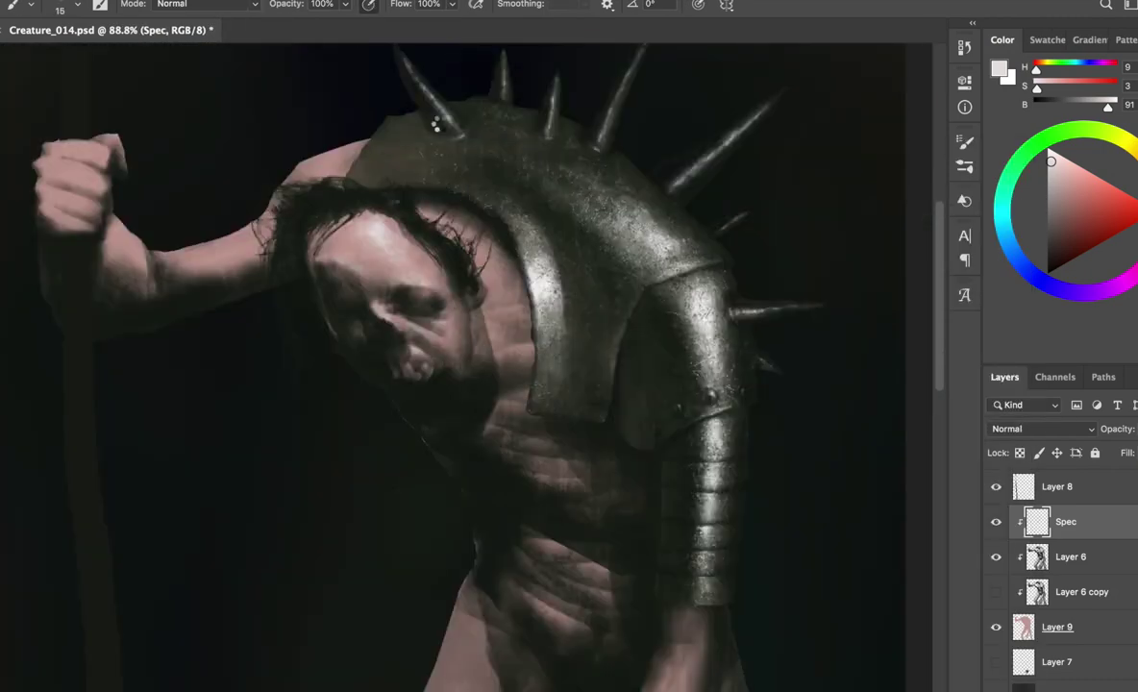
pyautogui.hotkey('ctrl', 'shift', 'h')
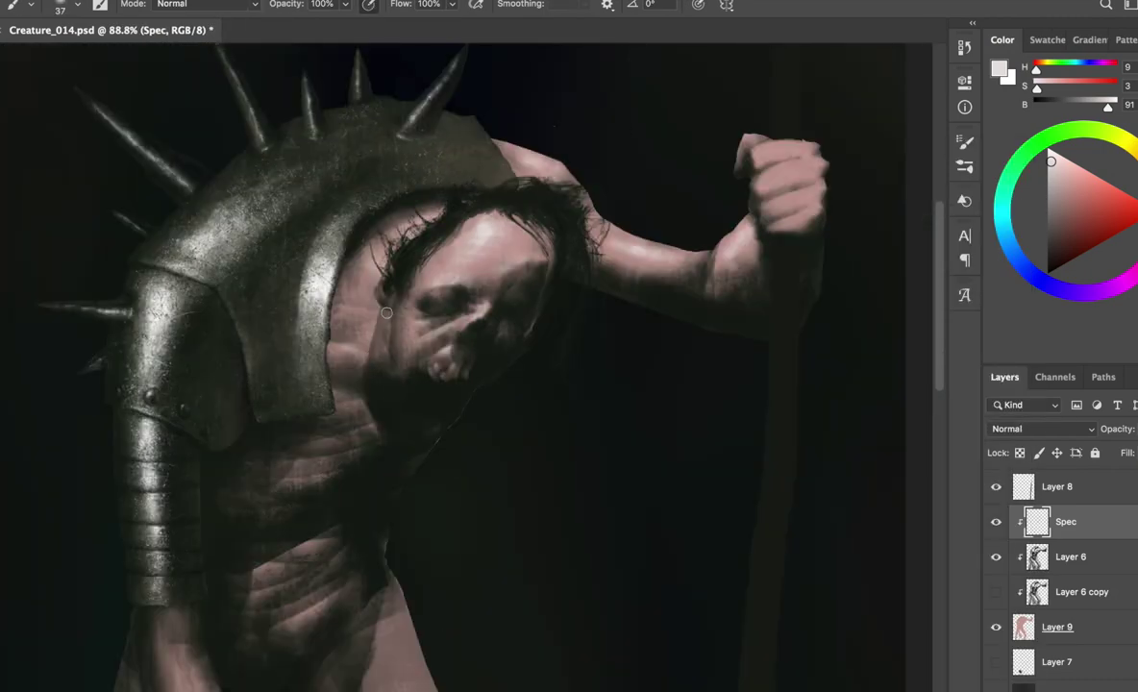
pyautogui.scroll(-5, 374, 346)
pyautogui.press(']')
pyautogui.press(']')
pyautogui.press(']')
pyautogui.scroll(1, 529, 224)
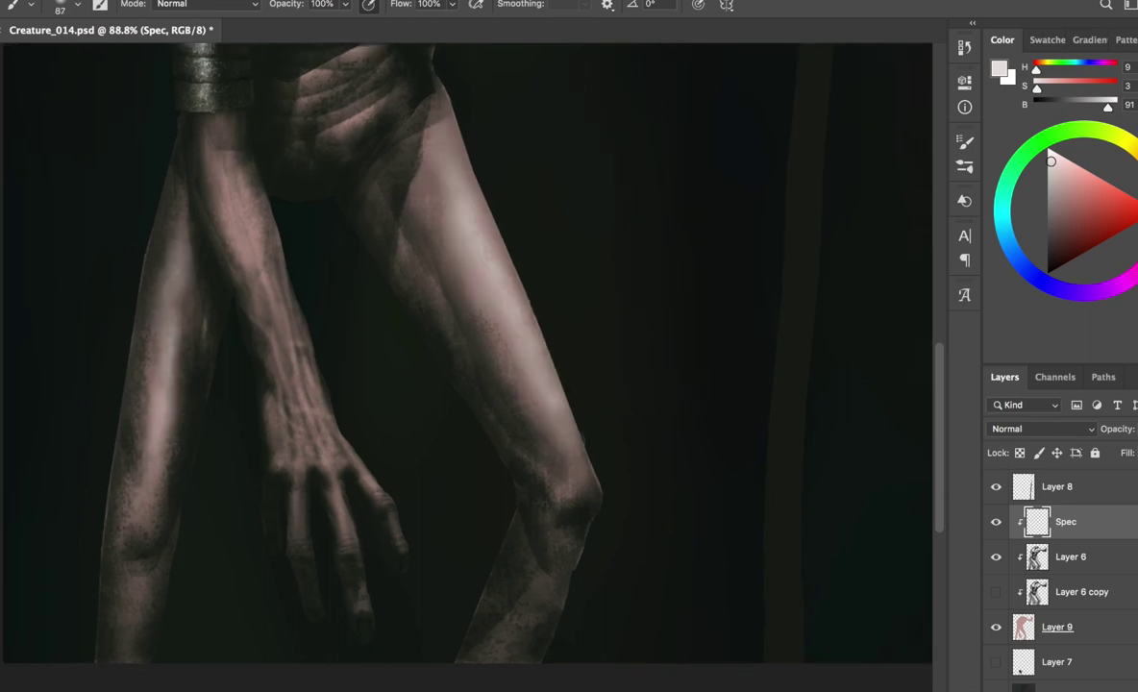
pyautogui.scroll(-2, 438, 323)
# - Set the brush to about 60 and eraser to 64, then paint light strokes along the leg
pyautogui.moveTo(274, 207); pyautogui.dragTo(375, 468)
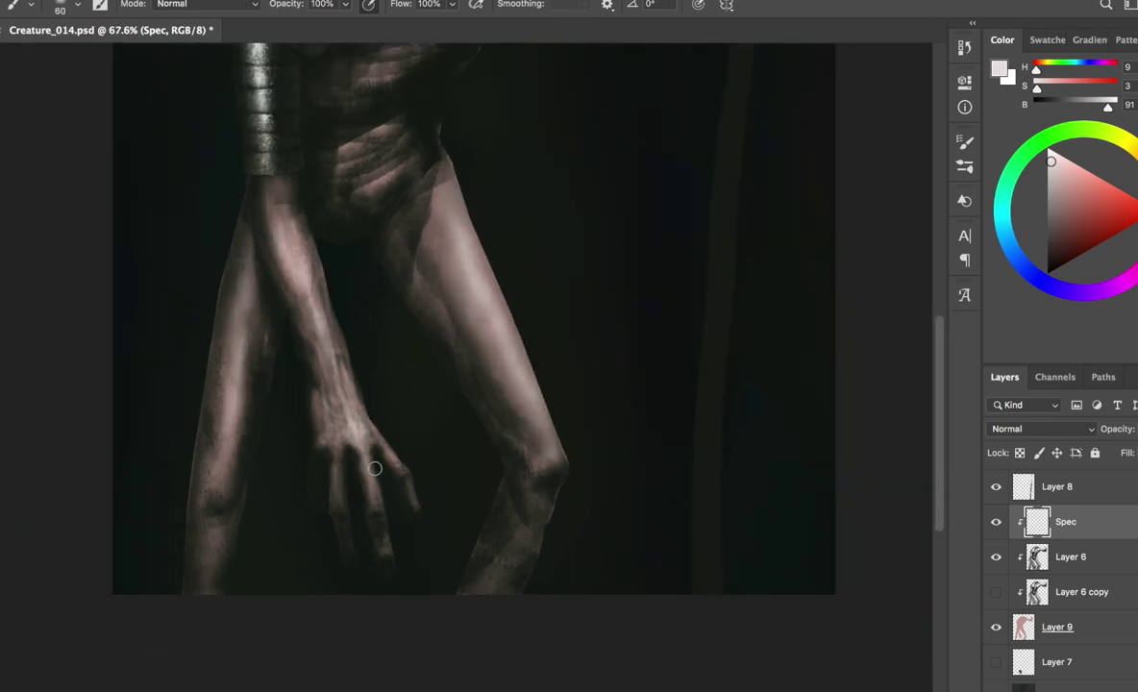
pyautogui.scroll(3, 375, 468)
pyautogui.press('e')
pyautogui.scroll(-2, 237, 306)
pyautogui.moveTo(288, 183); pyautogui.dragTo(288, 241)
pyautogui.press('b')
pyautogui.scroll(2, 433, 385)
pyautogui.moveTo(384, 288); pyautogui.dragTo(461, 539)
pyautogui.moveTo(394, 375); pyautogui.dragTo(509, 596)
pyautogui.scroll(-3, 461, 423)
# - Darken the skin on Layer 9 with Hue/Saturation Lightness -18
pyautogui.click(1057, 627)
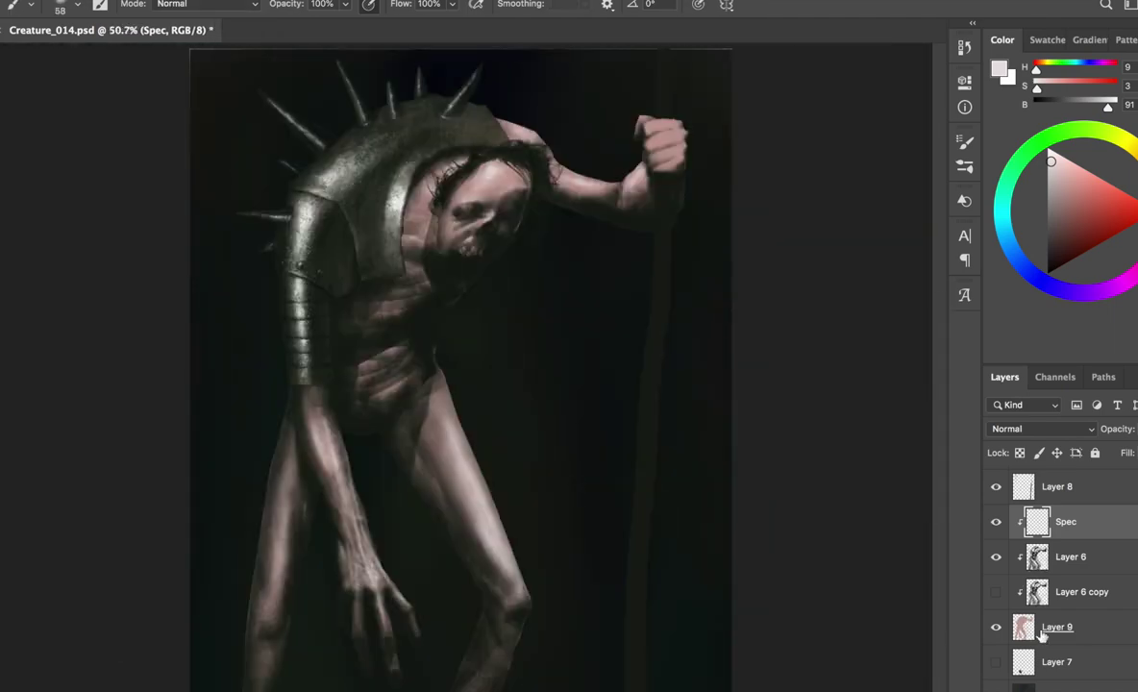
pyautogui.hotkey('ctrl', 'u')
pyautogui.moveTo(884, 567); pyautogui.dragTo(863, 574)
pyautogui.press('Return')
pyautogui.scroll(3, 683, 394)
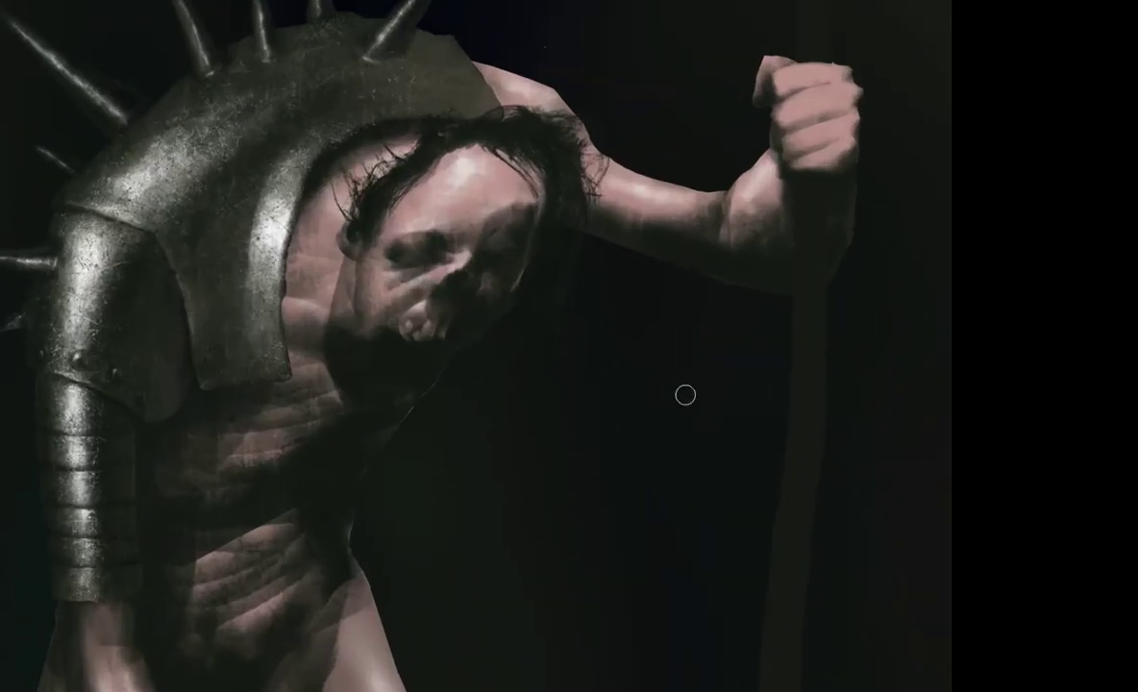
# - Return to the Spec layer and choose brush preset 45 at 67 px
pyautogui.keyDown('ctrl'); pyautogui.click(519, 289); pyautogui.keyUp('ctrl')
pyautogui.scroll(1, 577, 192)
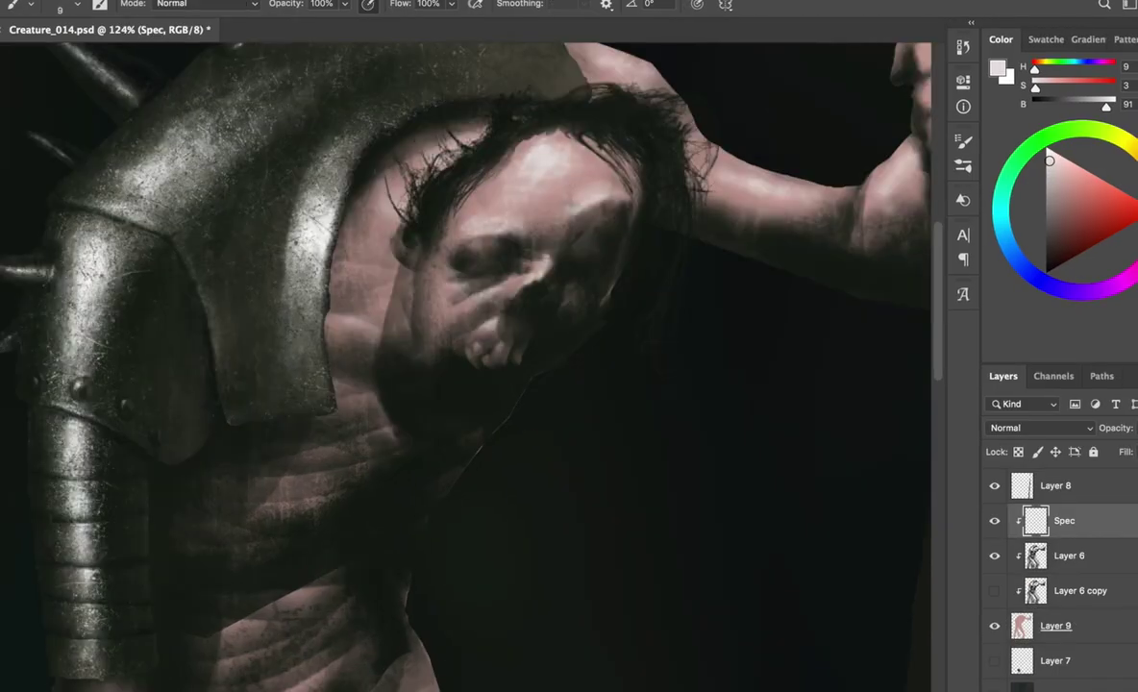
pyautogui.scroll(-4, 699, 170)
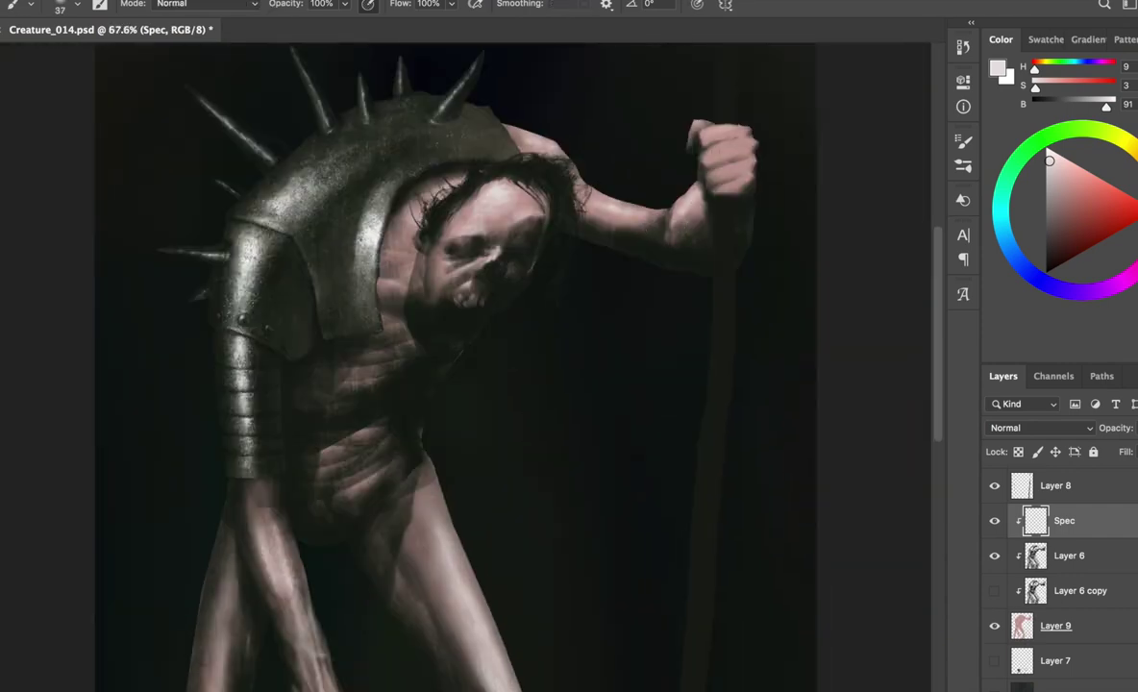
pyautogui.scroll(-3, 673, 154)
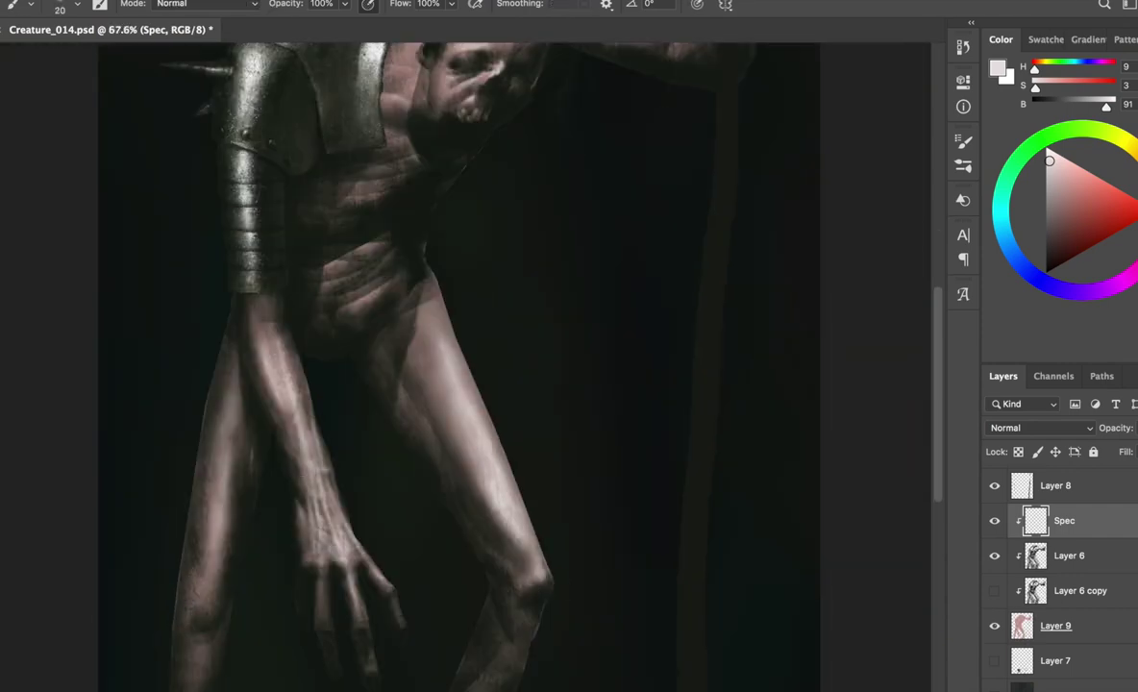
pyautogui.scroll(3, 462, 337)
pyautogui.scroll(4, 423, 192)
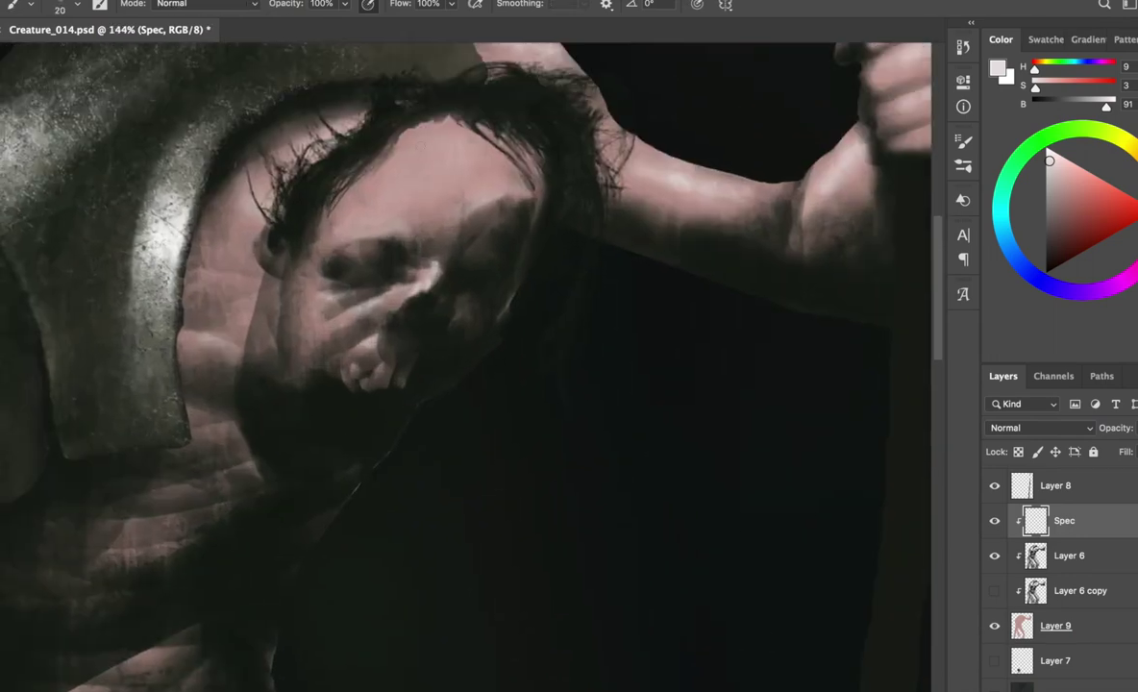
pyautogui.rightClick(424, 157)
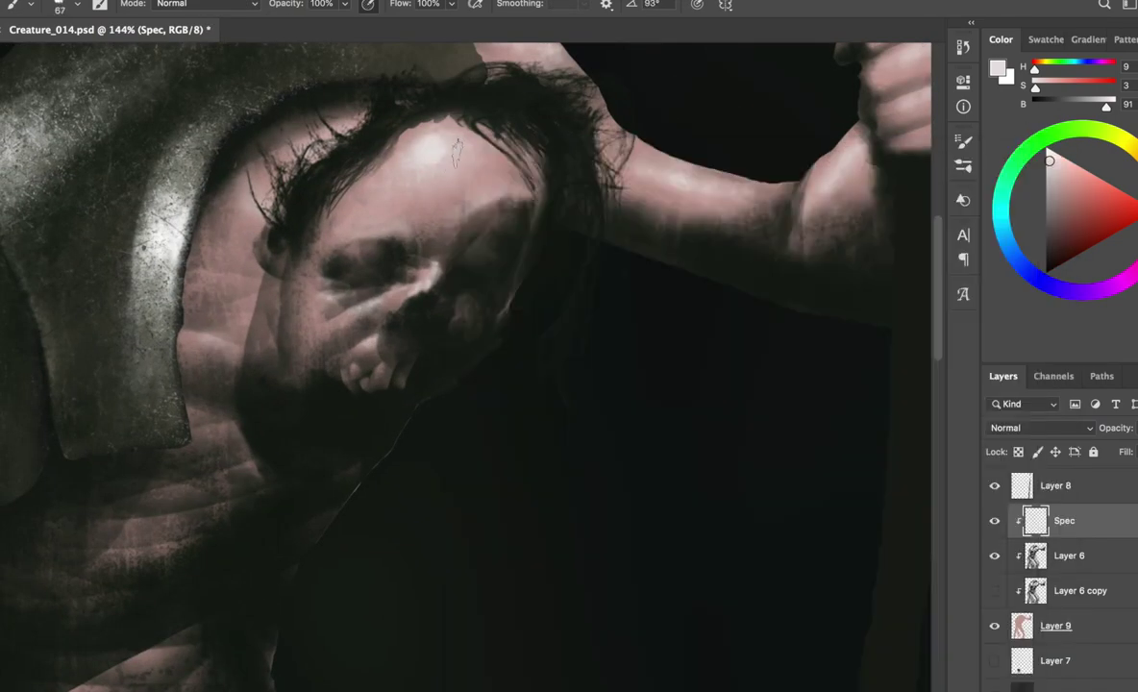
pyautogui.rightClick(423, 159)
pyautogui.press('e')
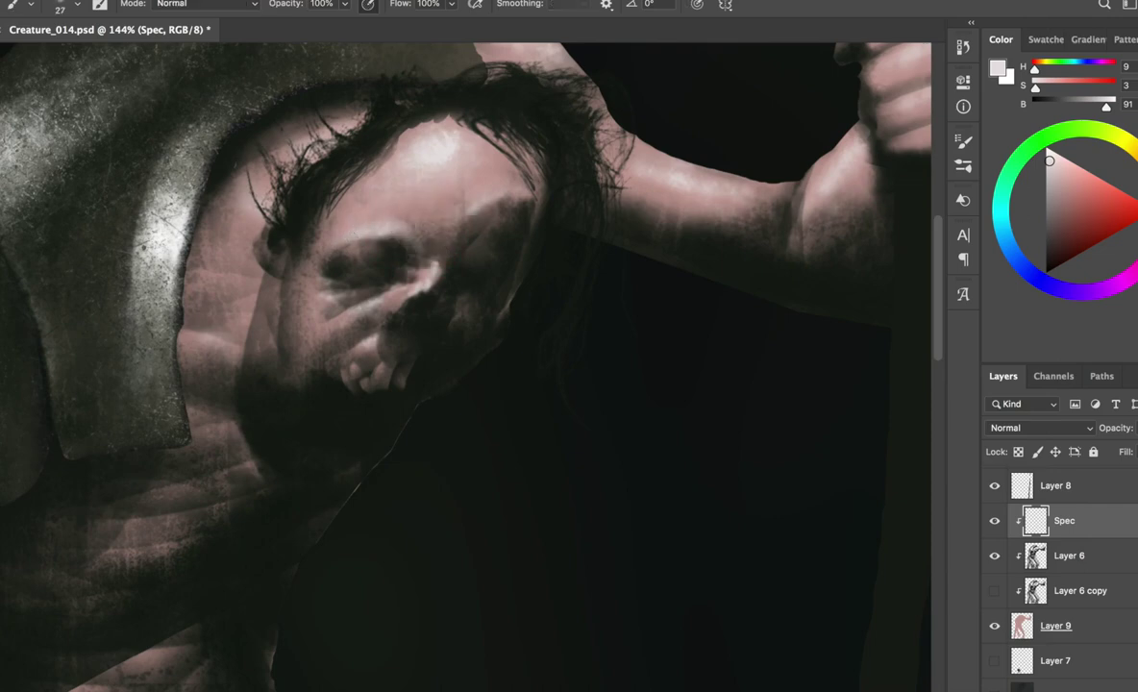
pyautogui.scroll(-4, 330, 270)
pyautogui.scroll(3, 442, 192)
pyautogui.press('b')
# - Add clipped Layer 20 for the face and pick a near-black paint colour
pyautogui.rightClick(452, 125)
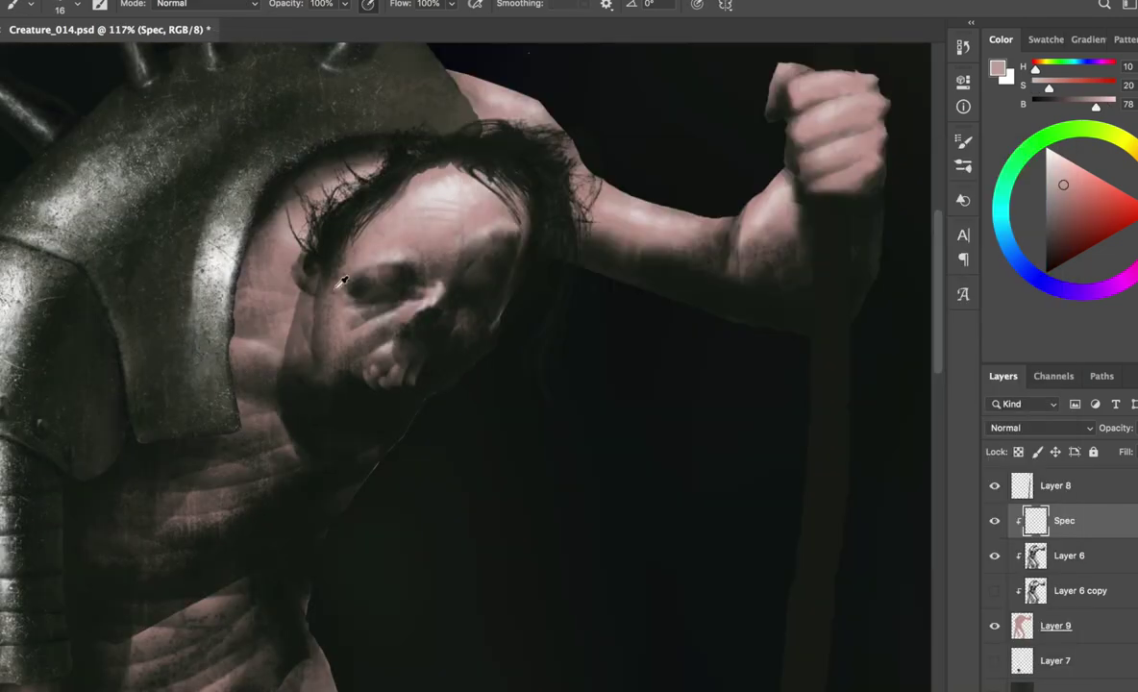
pyautogui.keyDown('alt'); pyautogui.click(423, 197); pyautogui.keyUp('alt')
pyautogui.hotkey('ctrl', 'shift', 'alt', 'n')
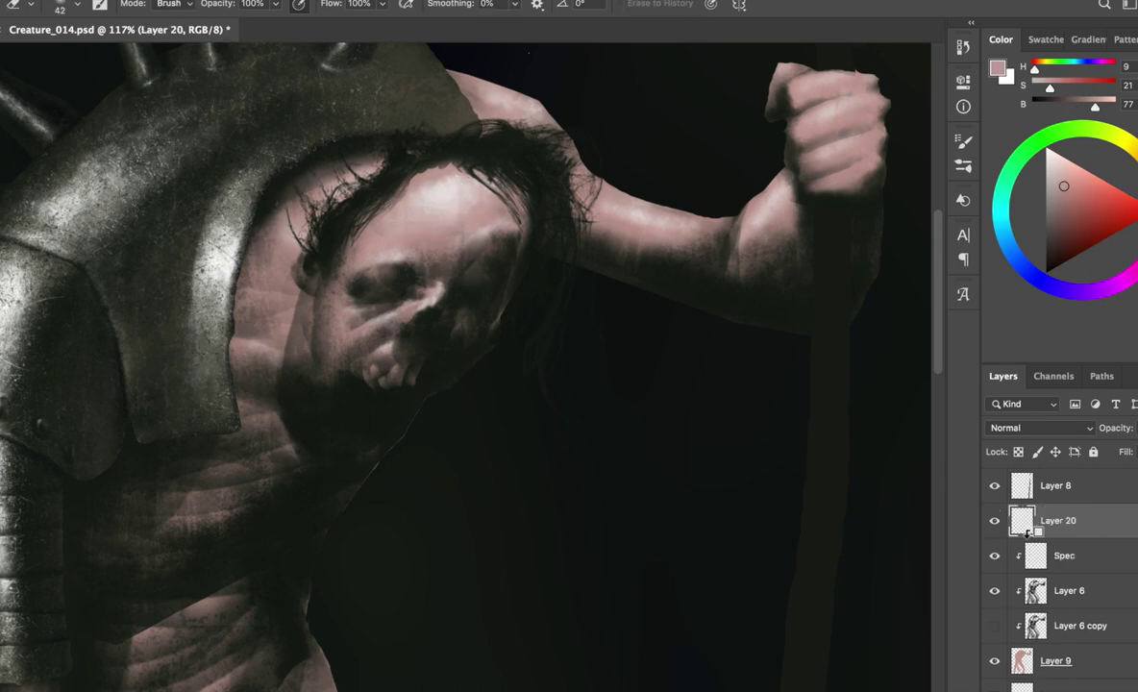
pyautogui.scroll(2, 423, 212)
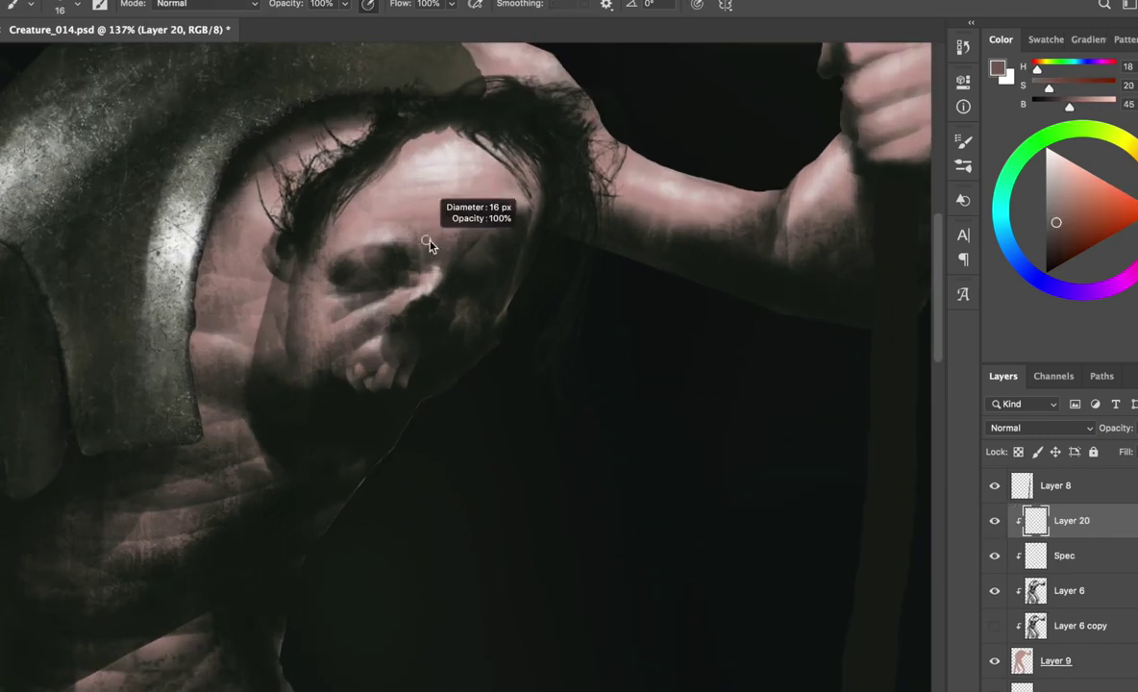
pyautogui.moveTo(432, 216); pyautogui.dragTo(400, 264)
pyautogui.keyDown('alt'); pyautogui.click(400, 263); pyautogui.keyUp('alt')
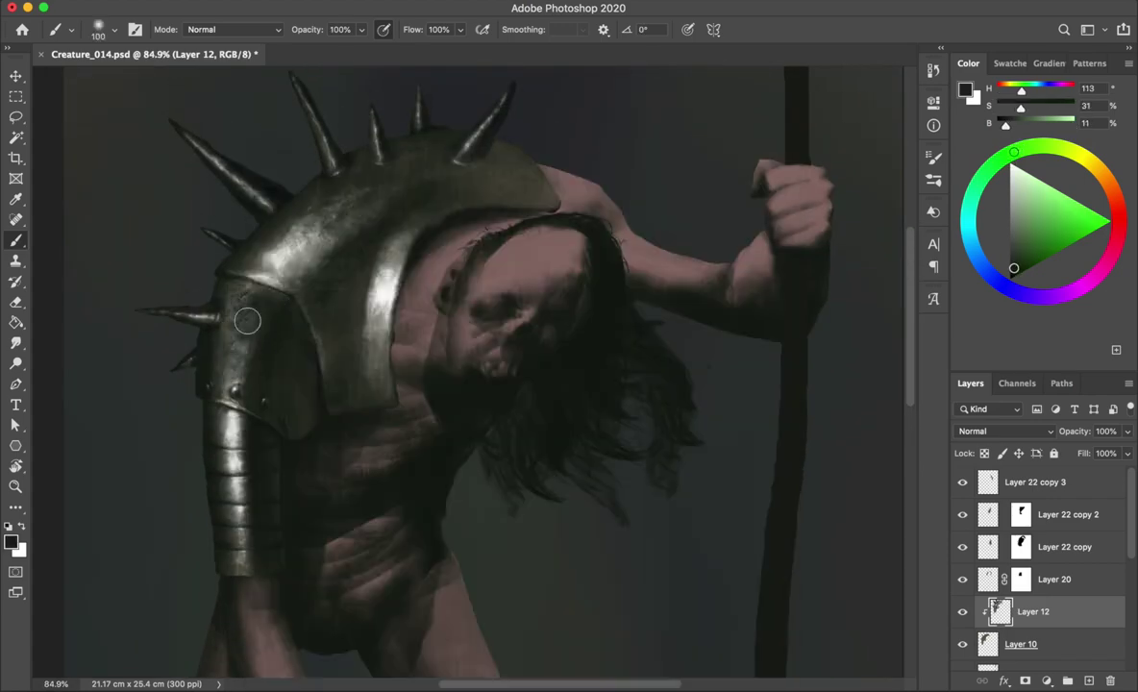
# - Sample armour tones and paint over the bright highlight on the top armour plate
pyautogui.keyDown('alt'); pyautogui.click(252, 320); pyautogui.keyUp('alt')
pyautogui.scroll(2, 232, 315)
pyautogui.scroll(1, 254, 302)
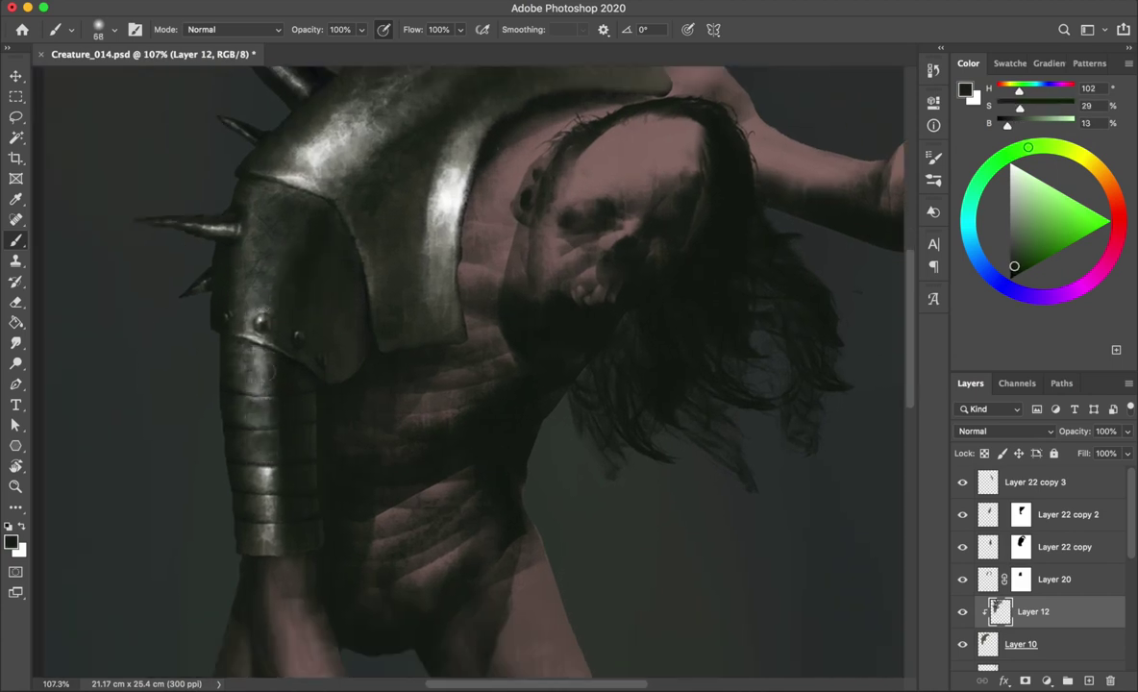
pyautogui.scroll(3, 292, 376)
pyautogui.keyDown('alt'); pyautogui.click(444, 197); pyautogui.keyUp('alt')
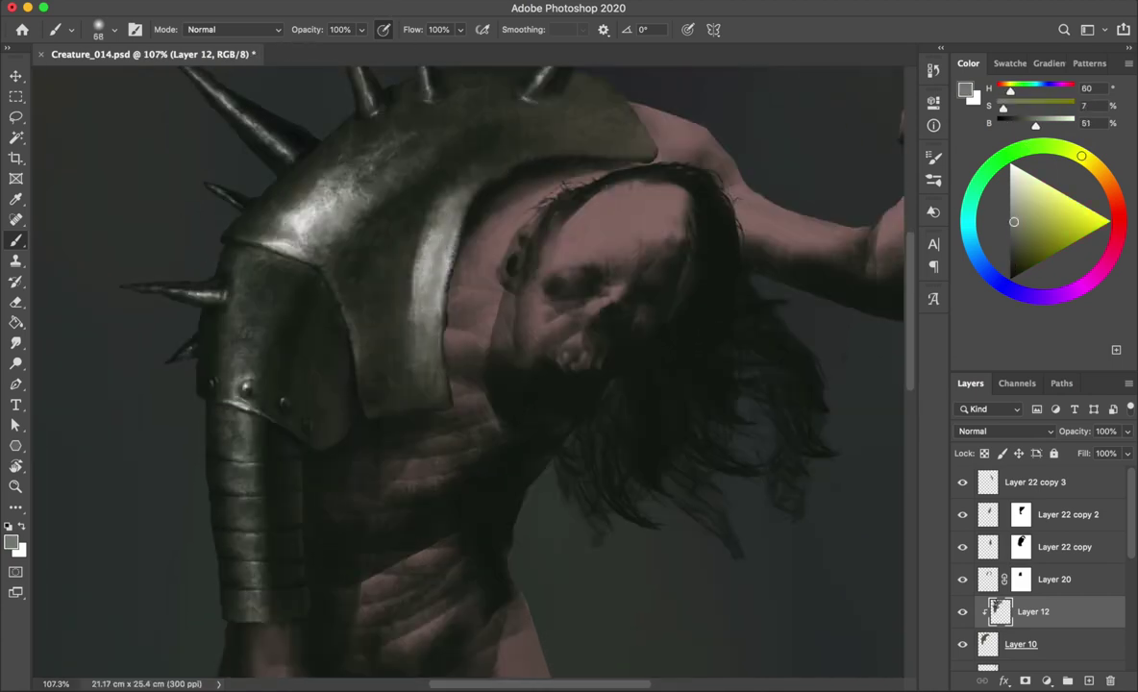
pyautogui.moveTo(352, 156)
pyautogui.mouseDown()
pyautogui.moveTo(289, 221)
pyautogui.moveTo(327, 221)
pyautogui.mouseUp()
pyautogui.keyDown('alt'); pyautogui.click(394, 151); pyautogui.keyUp('alt')
pyautogui.moveTo(391, 178); pyautogui.dragTo(279, 211)
pyautogui.scroll(-3, 401, 279)
pyautogui.scroll(1, 458, 300)
# - Add a new clipped layer above Layer 12 and choose a scratch texture brush
pyautogui.hotkey('ctrl', 'shift', 'alt', 'n')
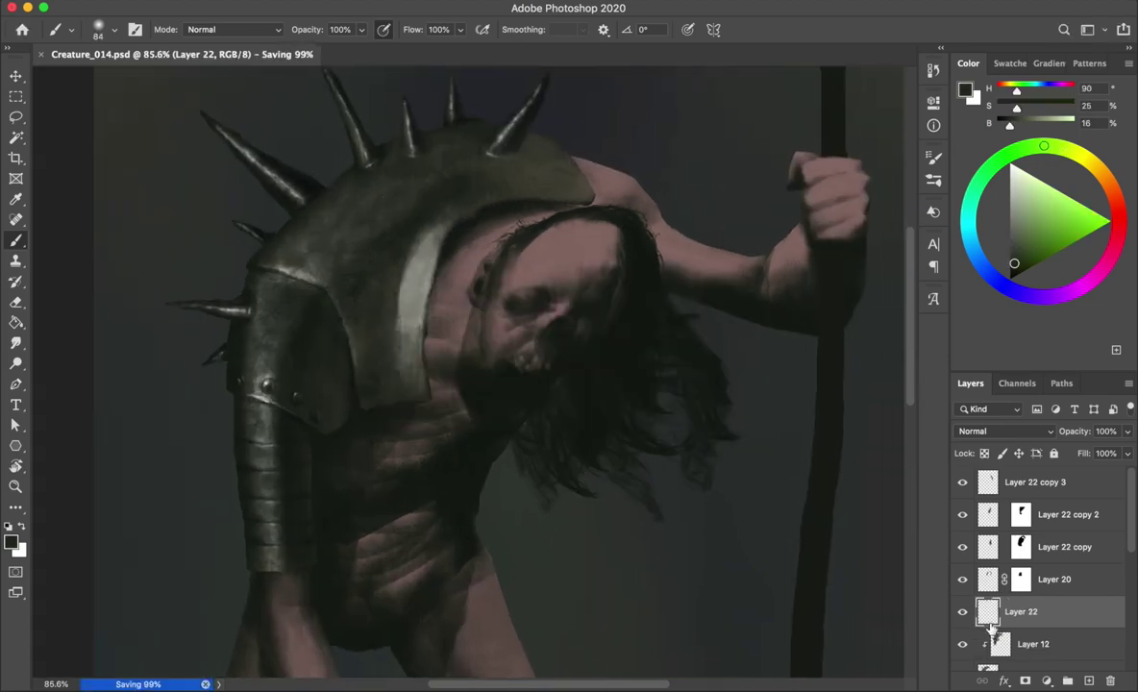
pyautogui.rightClick(281, 144)
pyautogui.doubleClick(489, 504)
# - Paint bright scratch texture strokes on the left armour plate and forearm plate
pyautogui.moveTo(258, 262)
pyautogui.mouseDown()
pyautogui.moveTo(255, 351)
pyautogui.moveTo(269, 336)
pyautogui.moveTo(301, 341)
pyautogui.mouseUp()
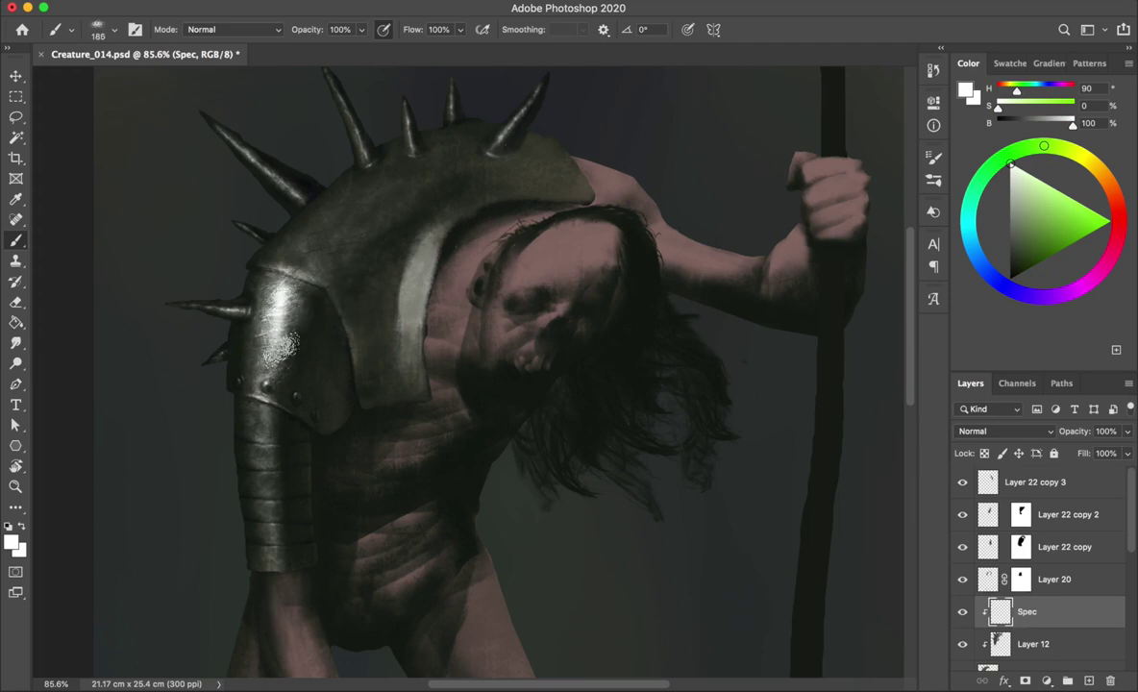
pyautogui.scroll(-2, 279, 193)
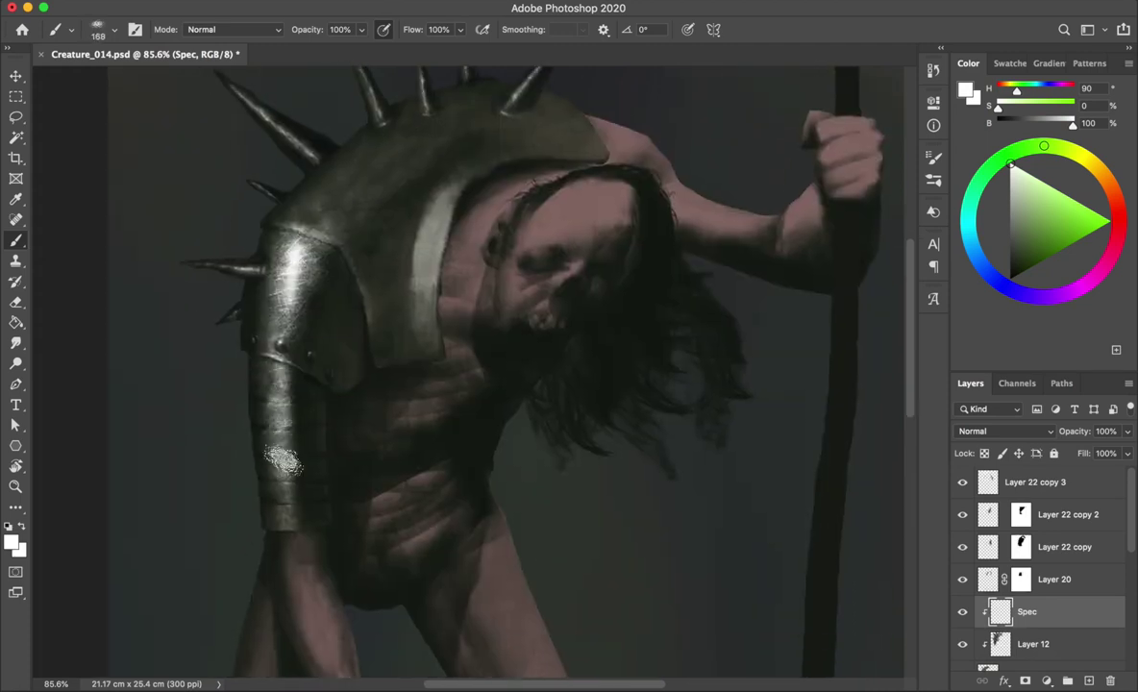
pyautogui.moveTo(280, 315); pyautogui.dragTo(278, 389)
pyautogui.moveTo(265, 337); pyautogui.dragTo(264, 432)
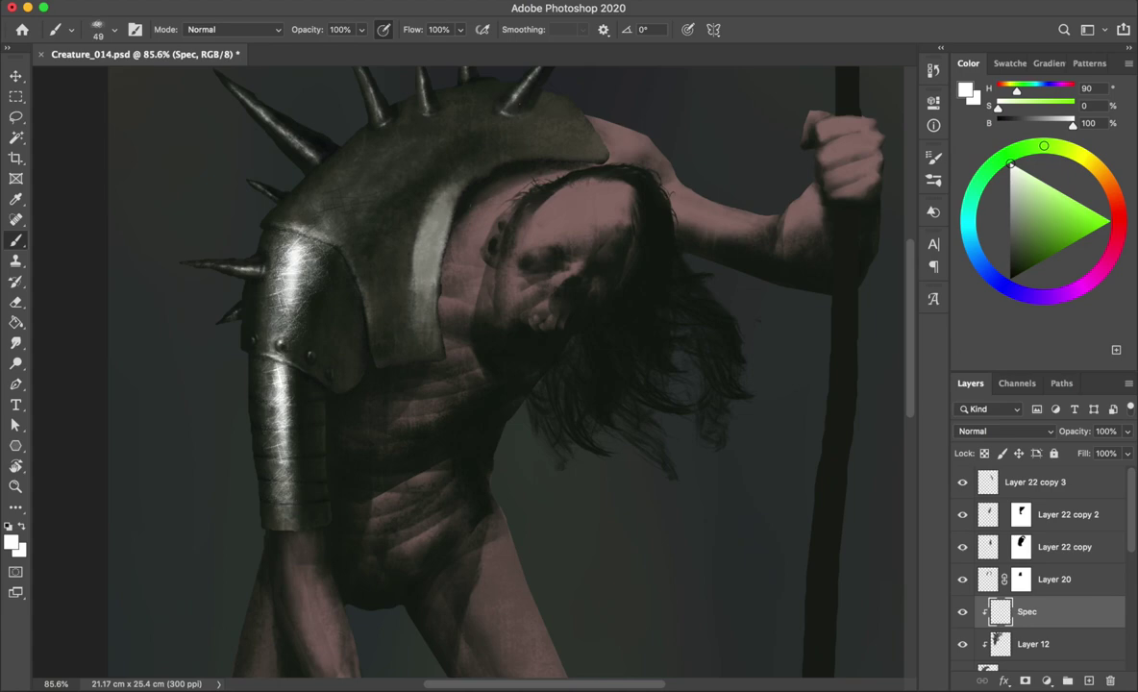
pyautogui.press('e')
pyautogui.scroll(2, 197, 327)
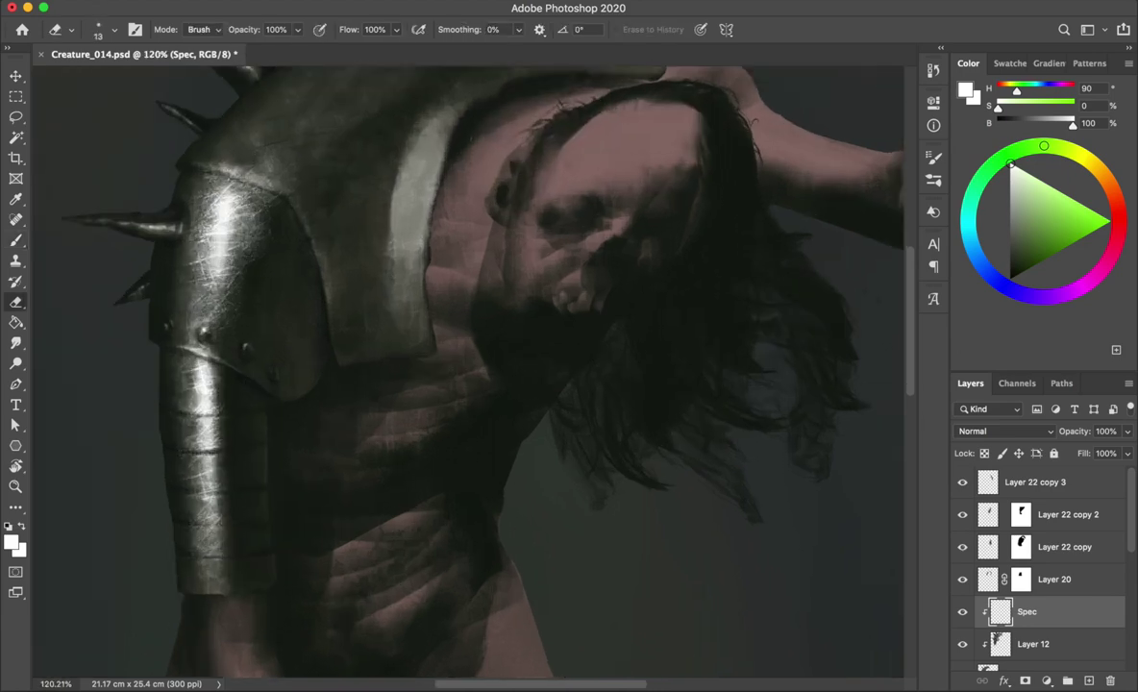
pyautogui.press('b')
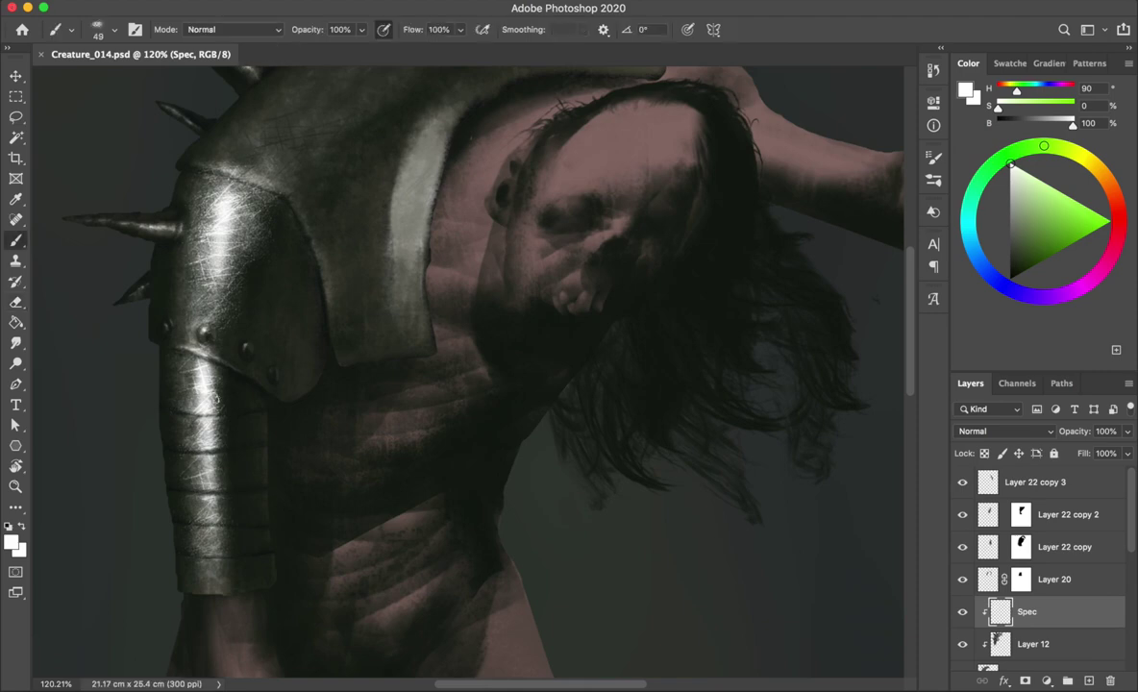
pyautogui.scroll(-2, 231, 366)
# - Sample dark, grey-green and near-white armour tones and enlarge the brush
pyautogui.keyDown('alt'); pyautogui.click(418, 213); pyautogui.keyUp('alt')
pyautogui.moveTo(423, 236); pyautogui.dragTo(444, 232)
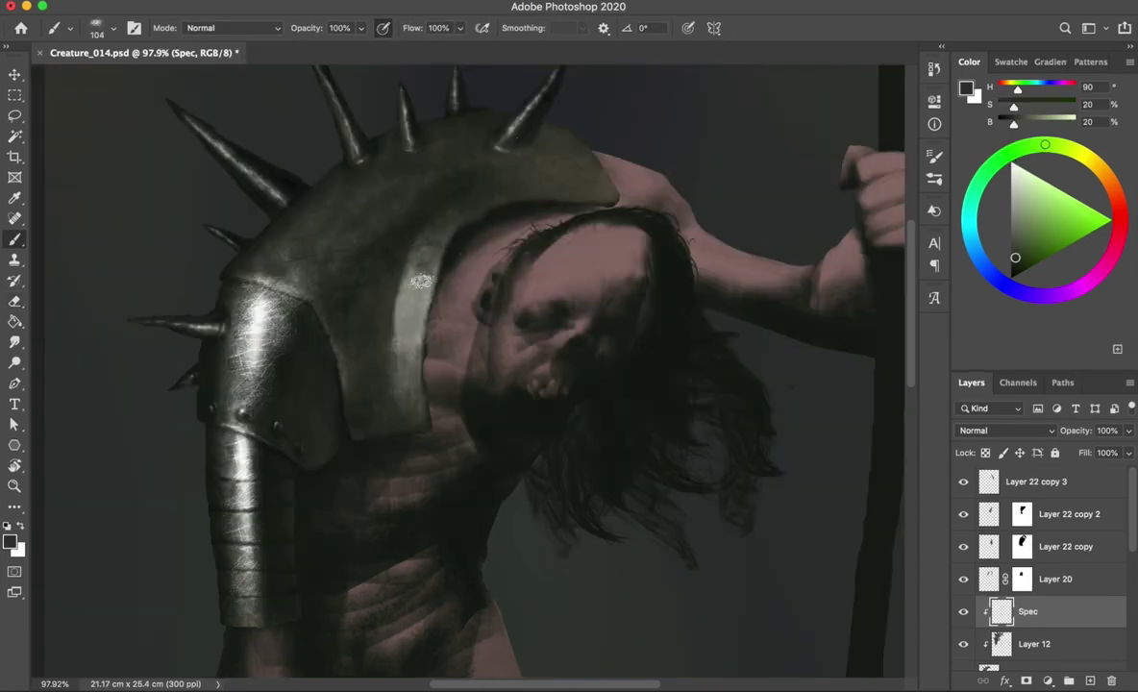
pyautogui.keyDown('alt'); pyautogui.click(377, 344); pyautogui.keyUp('alt')
pyautogui.keyDown('alt'); pyautogui.click(272, 299); pyautogui.keyUp('alt')
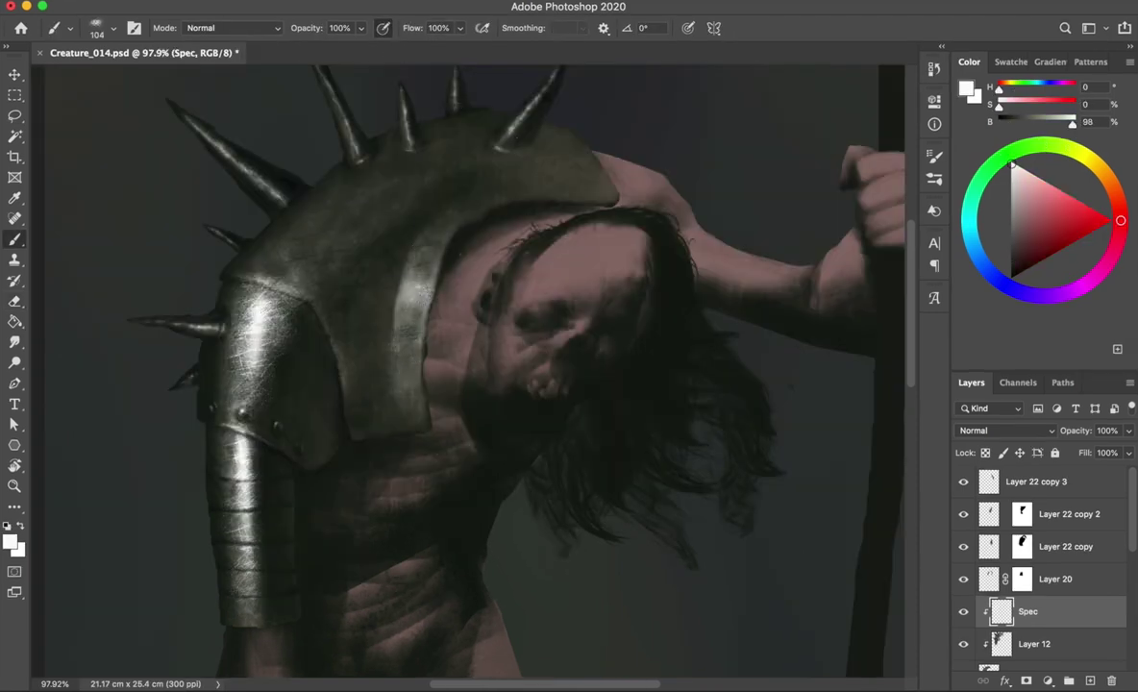
pyautogui.press('e')
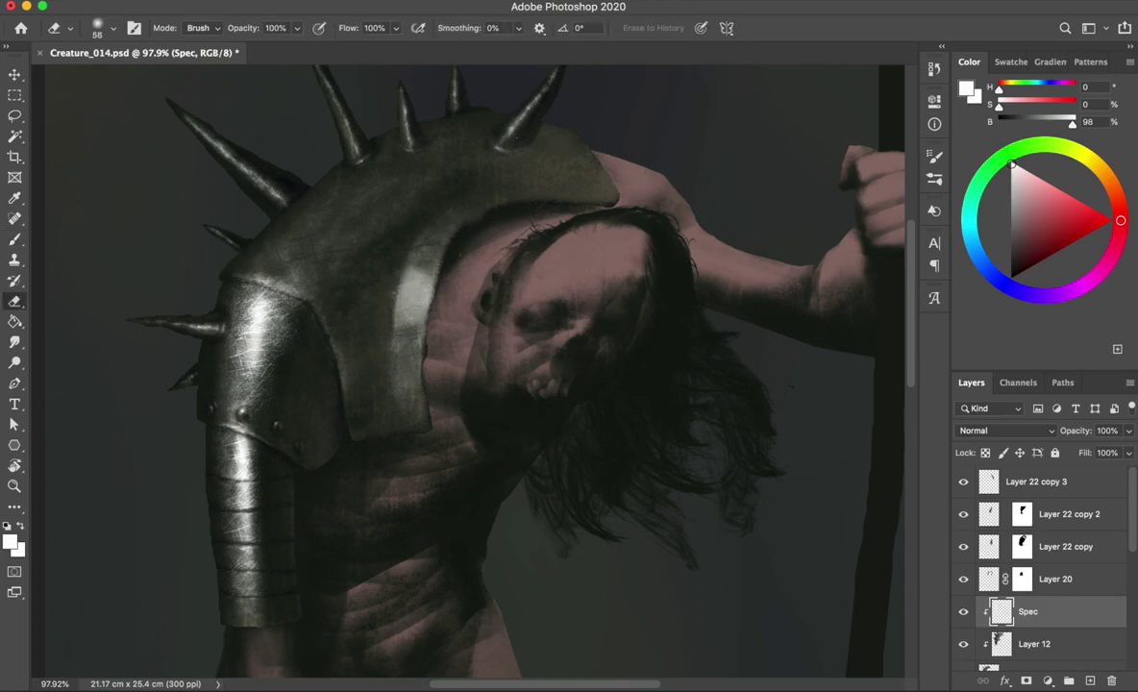
pyautogui.press('b')
pyautogui.keyDown('alt'); pyautogui.click(421, 299); pyautogui.keyUp('alt')
pyautogui.keyDown('alt'); pyautogui.click(423, 298); pyautogui.keyUp('alt')
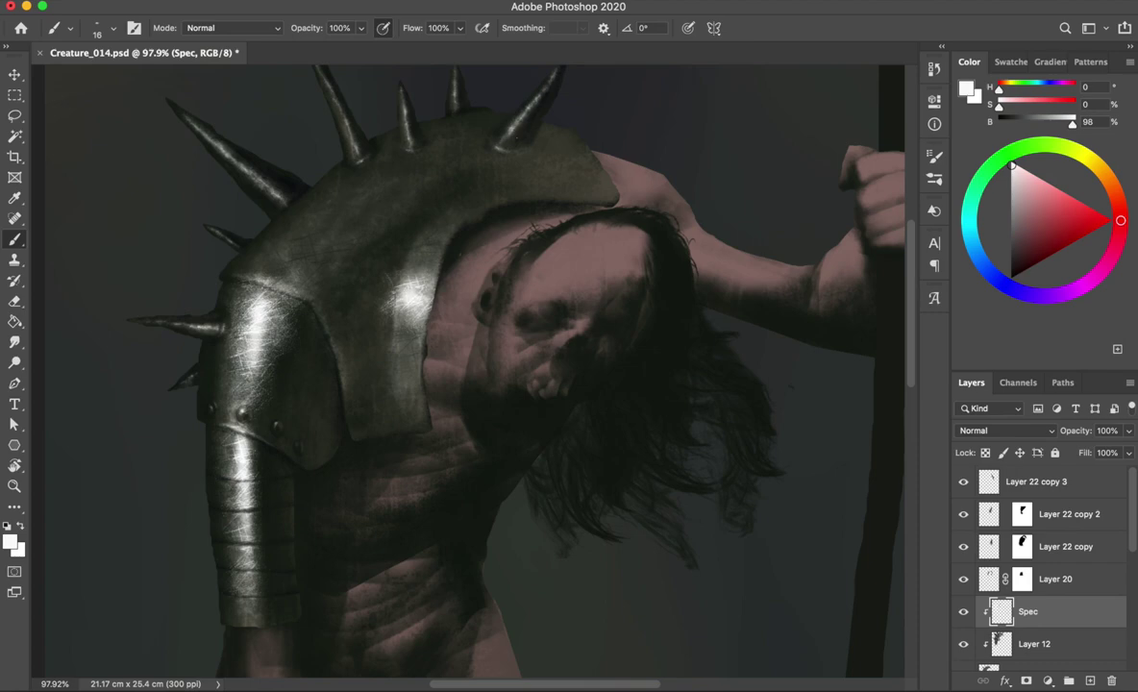
# - Enlarge the brush to about 165 and set the paint colour to white
pyautogui.moveTo(403, 327); pyautogui.dragTo(408, 277)
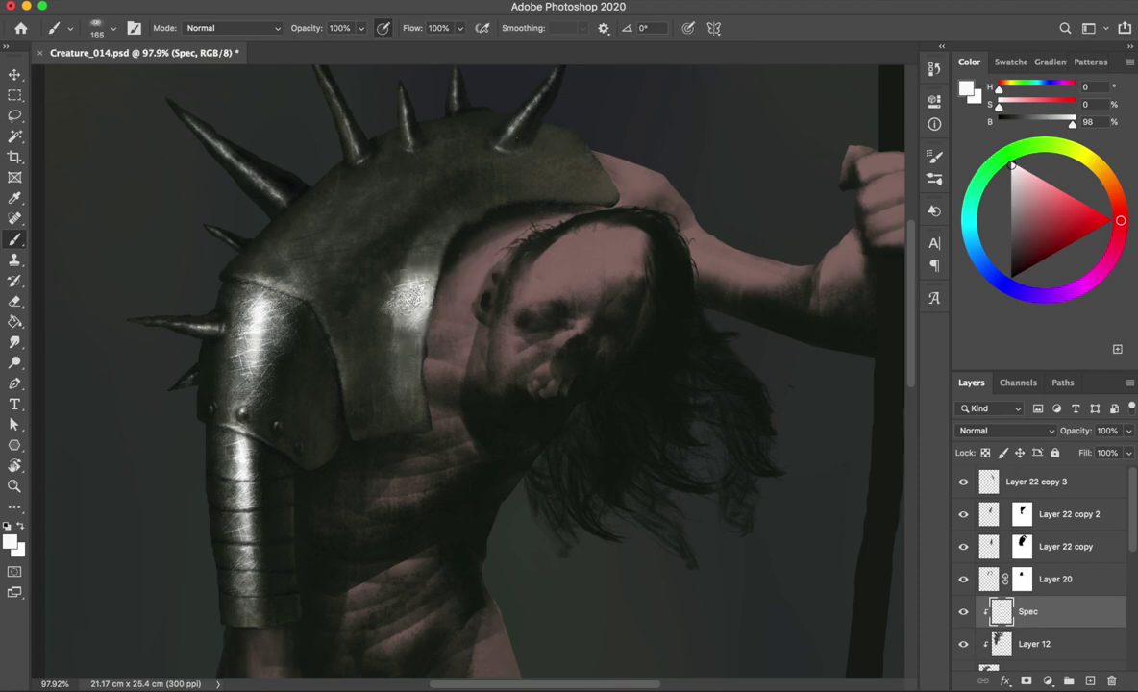
pyautogui.press('e')
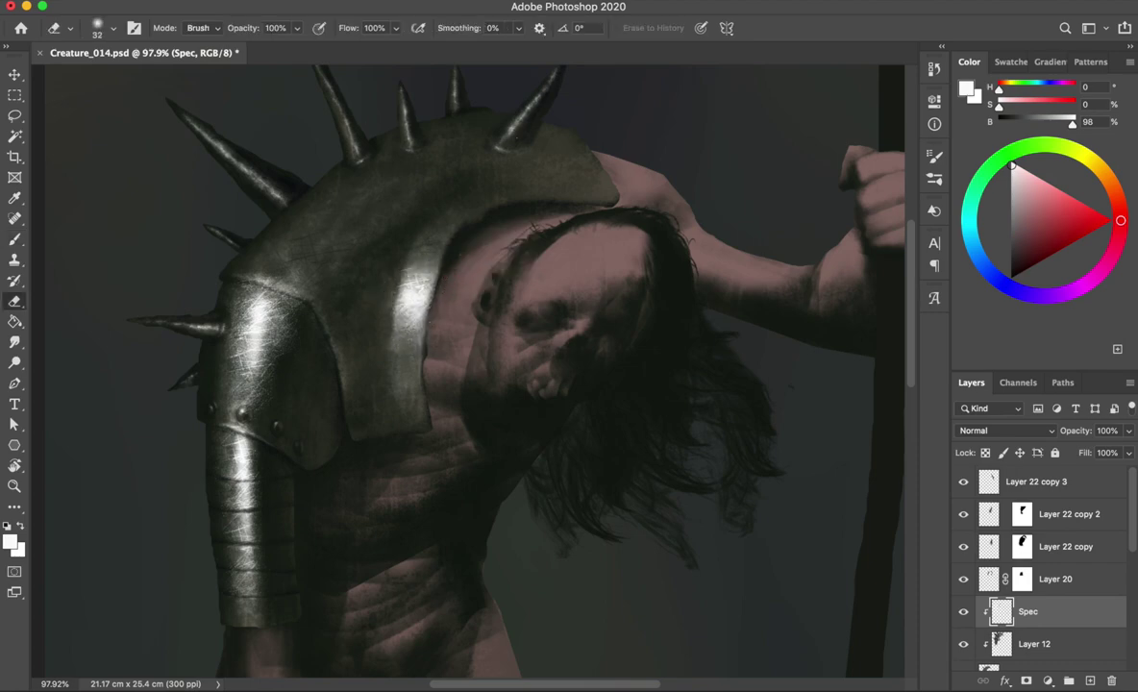
pyautogui.press('b')
pyautogui.keyDown('alt'); pyautogui.click(387, 261); pyautogui.keyUp('alt')
pyautogui.press('x')
pyautogui.press('e')
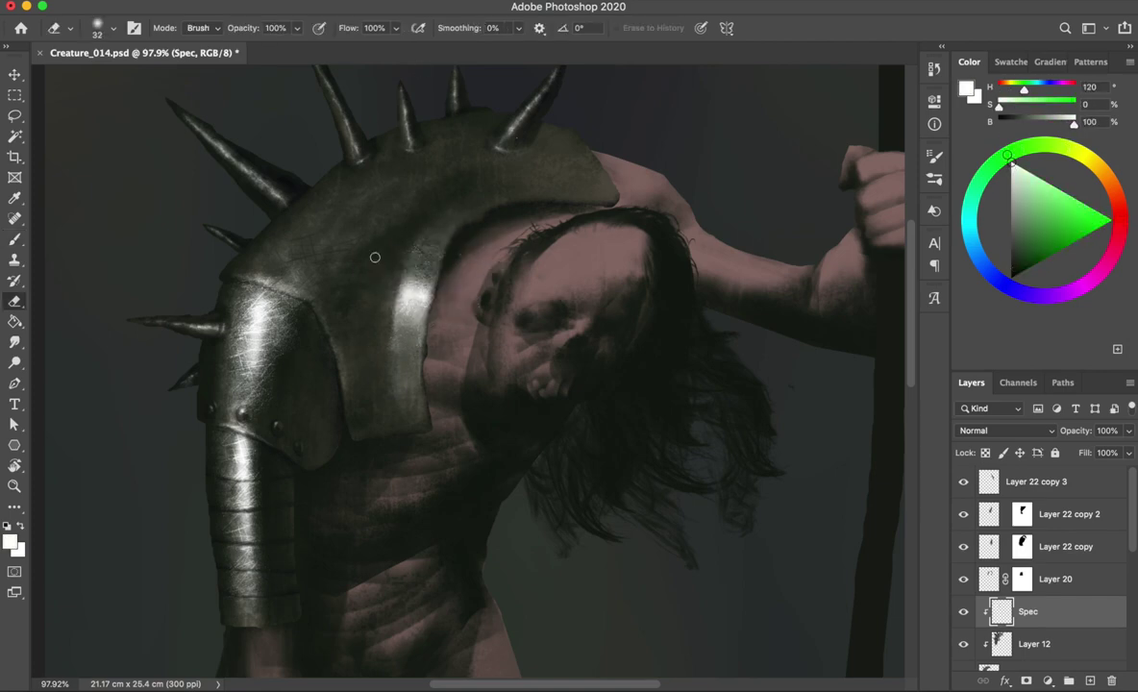
pyautogui.press('b')
pyautogui.rightClick(419, 147)
# - Paint white speckles on the shoulder armour with the speckled scatter brush and add a new layer
pyautogui.doubleClick(679, 542)
pyautogui.moveTo(403, 248); pyautogui.dragTo(441, 279)
pyautogui.hotkey('ctrl', 'shift', 'alt', 'n')
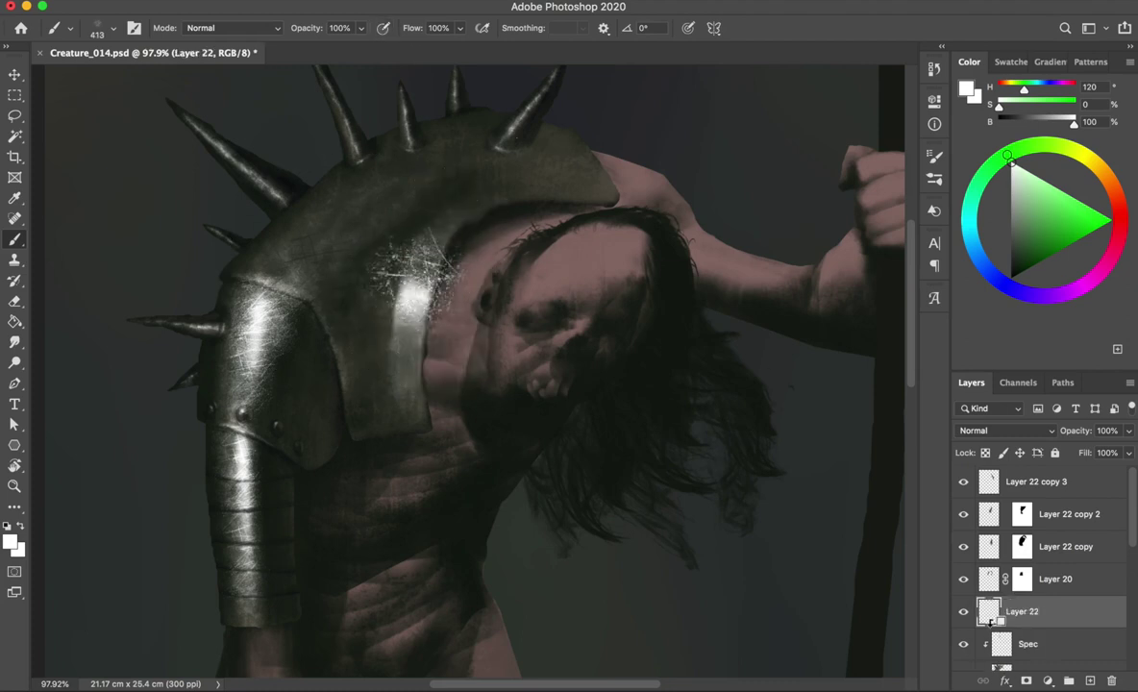
pyautogui.press('e')
pyautogui.moveTo(419, 241); pyautogui.dragTo(430, 259)
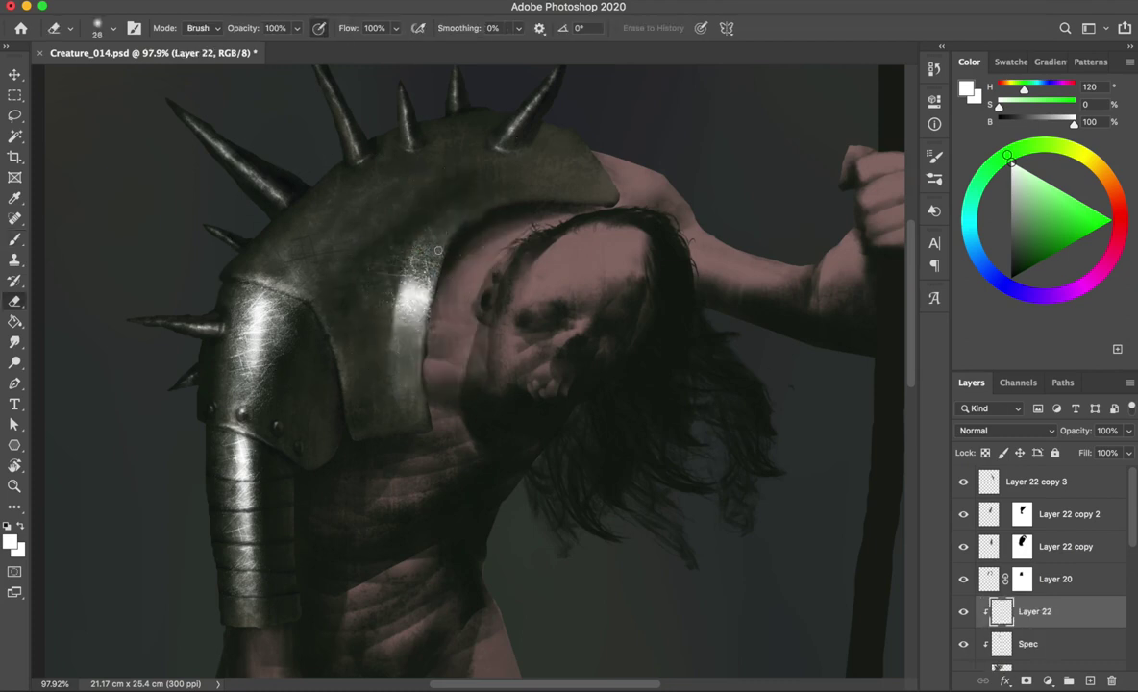
# - Paint dark grey scratch texture on the shoulder plate of Layer 12 with a size-201 brush
pyautogui.press('b')
pyautogui.keyDown('alt'); pyautogui.click(406, 330); pyautogui.keyUp('alt')
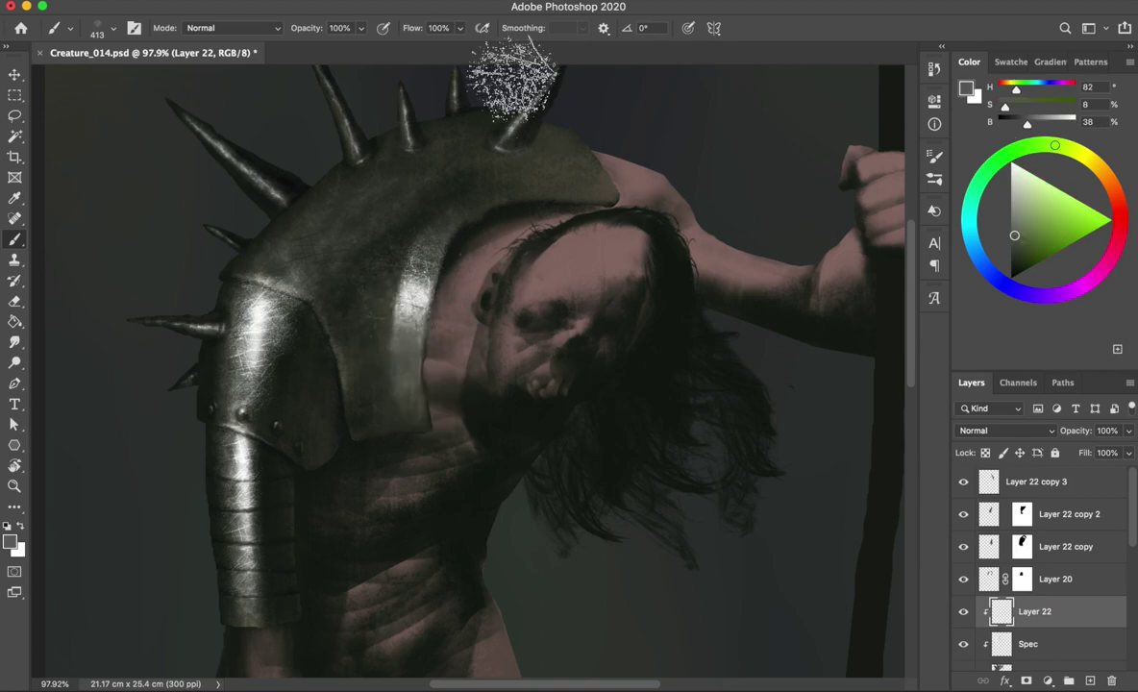
pyautogui.moveTo(420, 337); pyautogui.dragTo(418, 337)
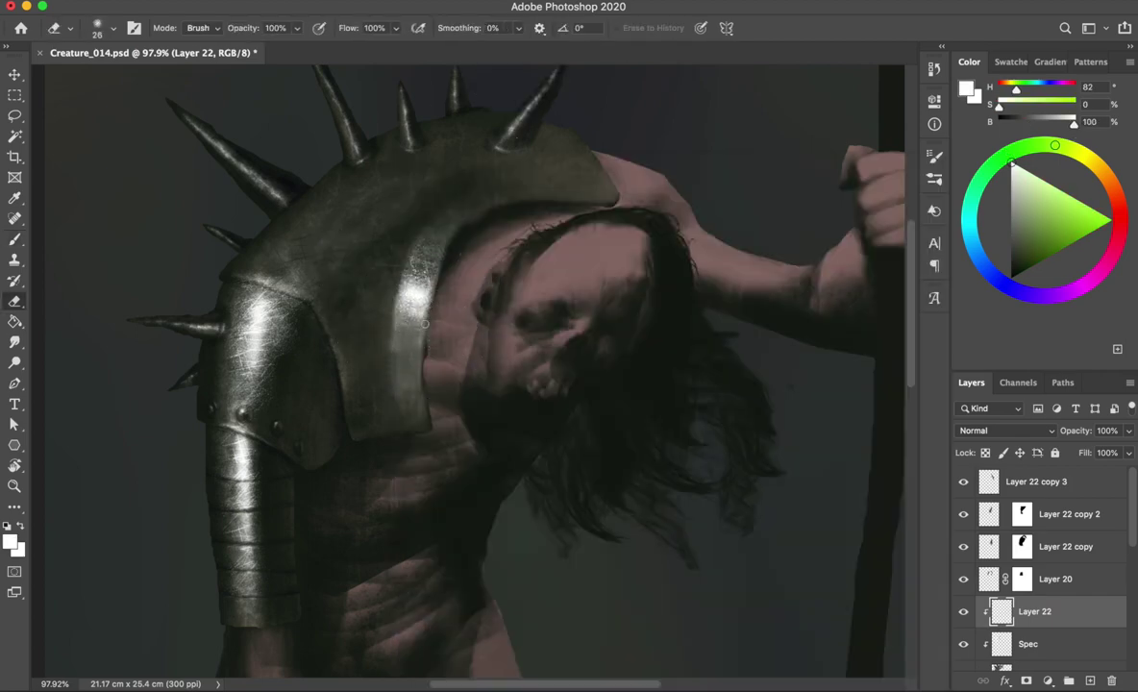
pyautogui.press('l')
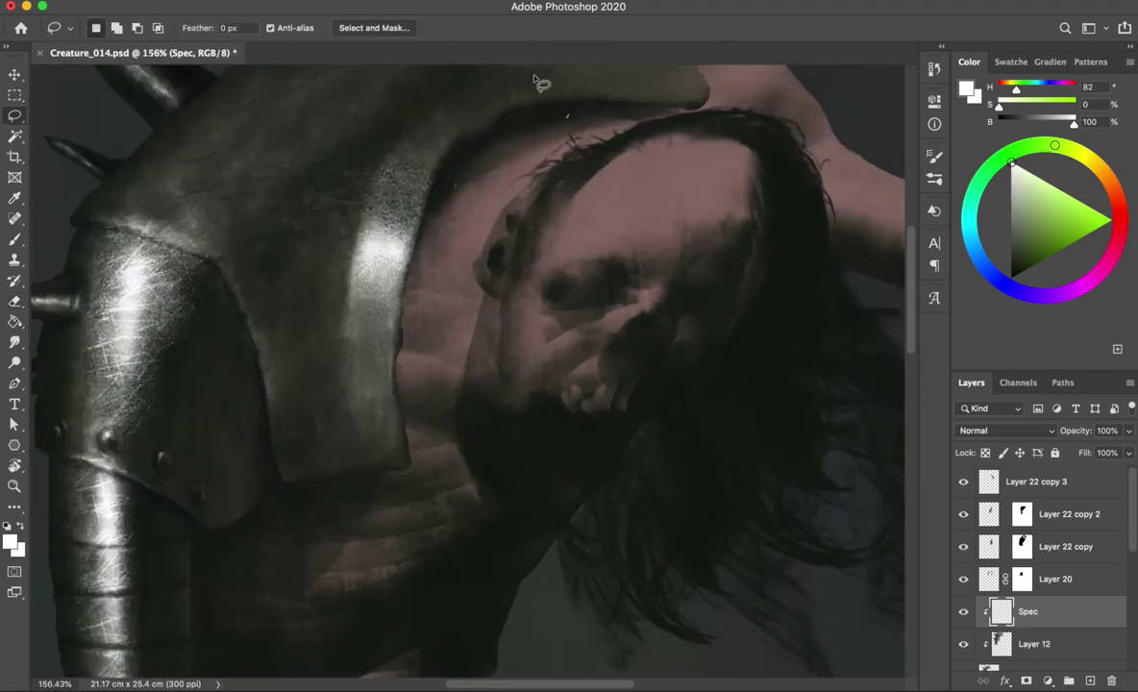
pyautogui.press('b')
pyautogui.hotkey('alt', '[')
pyautogui.keyDown('alt'); pyautogui.click(465, 125); pyautogui.keyUp('alt')
pyautogui.moveTo(383, 284)
pyautogui.mouseDown()
pyautogui.moveTo(355, 163)
pyautogui.moveTo(383, 284)
pyautogui.mouseUp()
# - Save, then paint a bright scratch on the Spec layer with a scratch brush at 50% opacity
pyautogui.rightClick(356, 164)
pyautogui.doubleClick(623, 542)
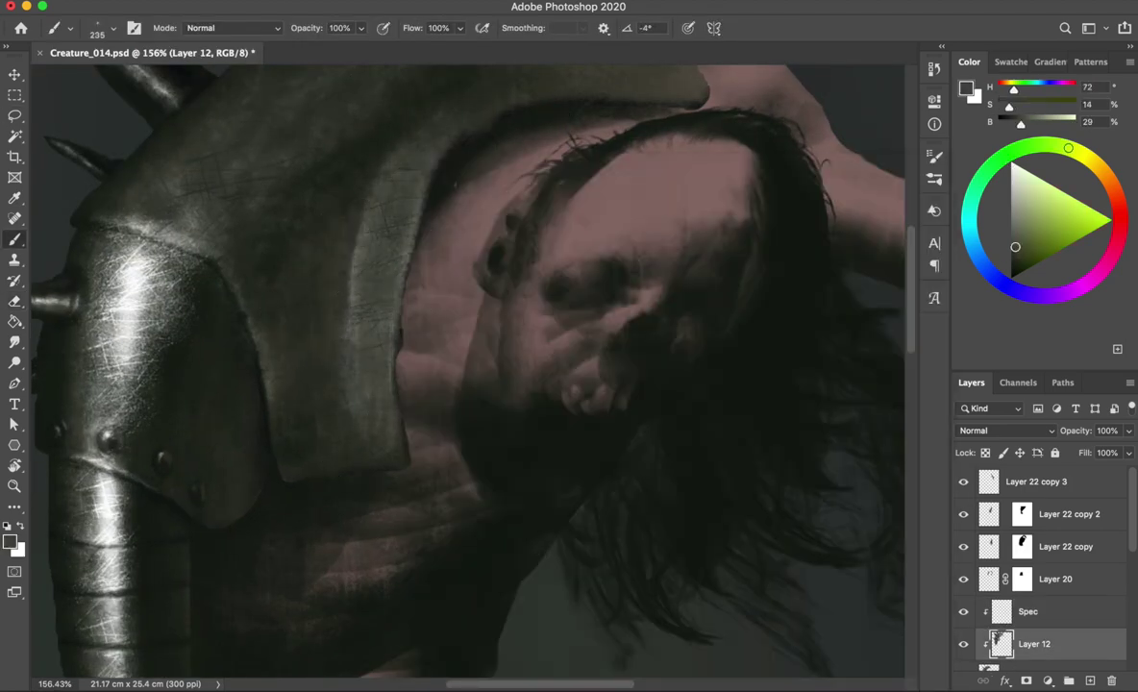
pyautogui.hotkey('ctrl', 's')
pyautogui.hotkey('alt', ']')
pyautogui.rightClick(398, 164)
pyautogui.press('Return')
pyautogui.moveTo(388, 272); pyautogui.dragTo(444, 241)
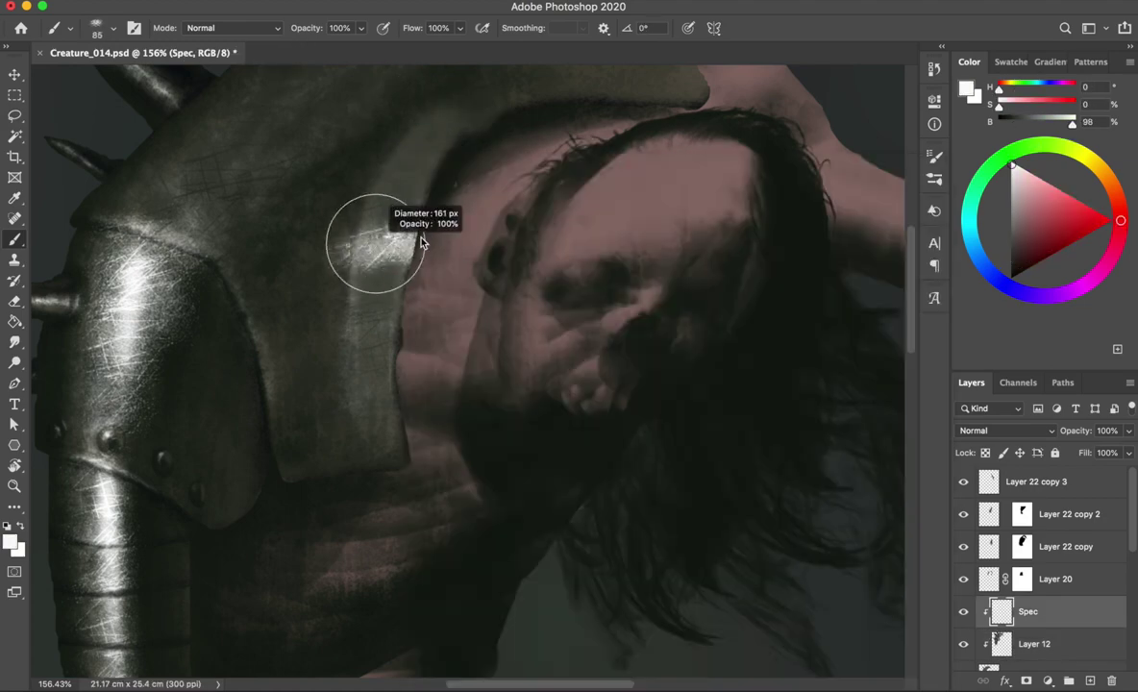
# - Switch to white and erase part of the shoulder highlight, then save
pyautogui.press('x')
pyautogui.press('5')
pyautogui.press('e')
pyautogui.moveTo(382, 206); pyautogui.dragTo(389, 252)
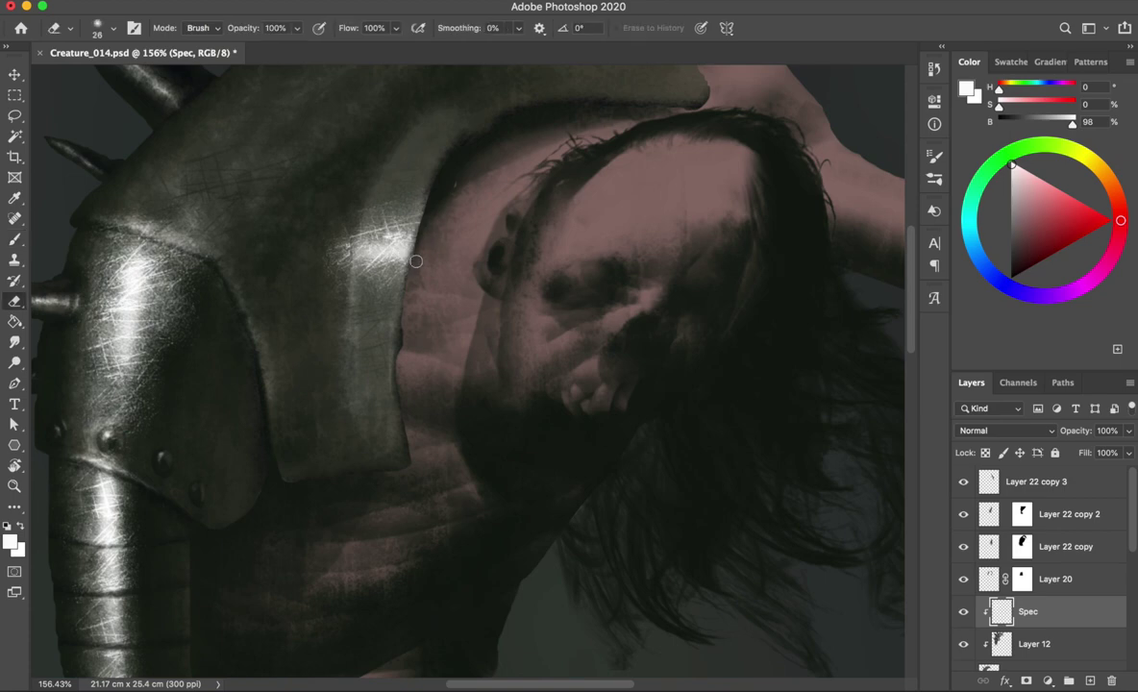
pyautogui.hotkey('ctrl', 's')
pyautogui.press('b')
pyautogui.scroll(-1, 368, 233)
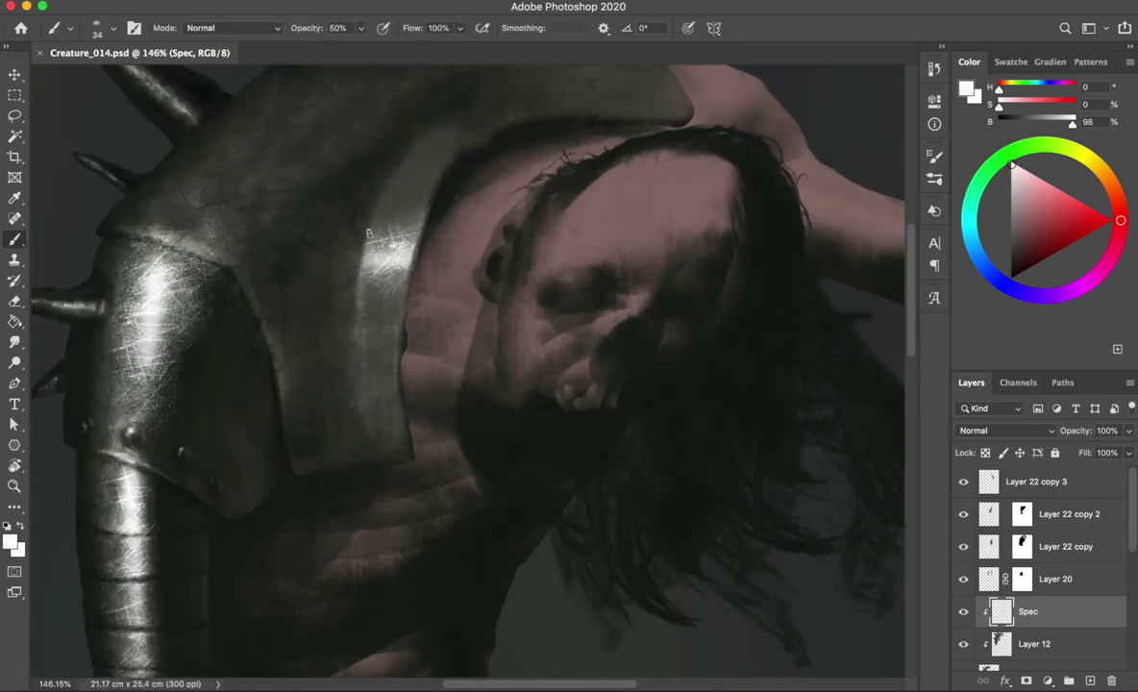
# - Add small bright strokes on the shoulder and trim some of them back
pyautogui.press('e')
pyautogui.press('b')
pyautogui.moveTo(388, 190); pyautogui.dragTo(394, 223)
pyautogui.moveTo(375, 278); pyautogui.dragTo(404, 164)
pyautogui.press('e')
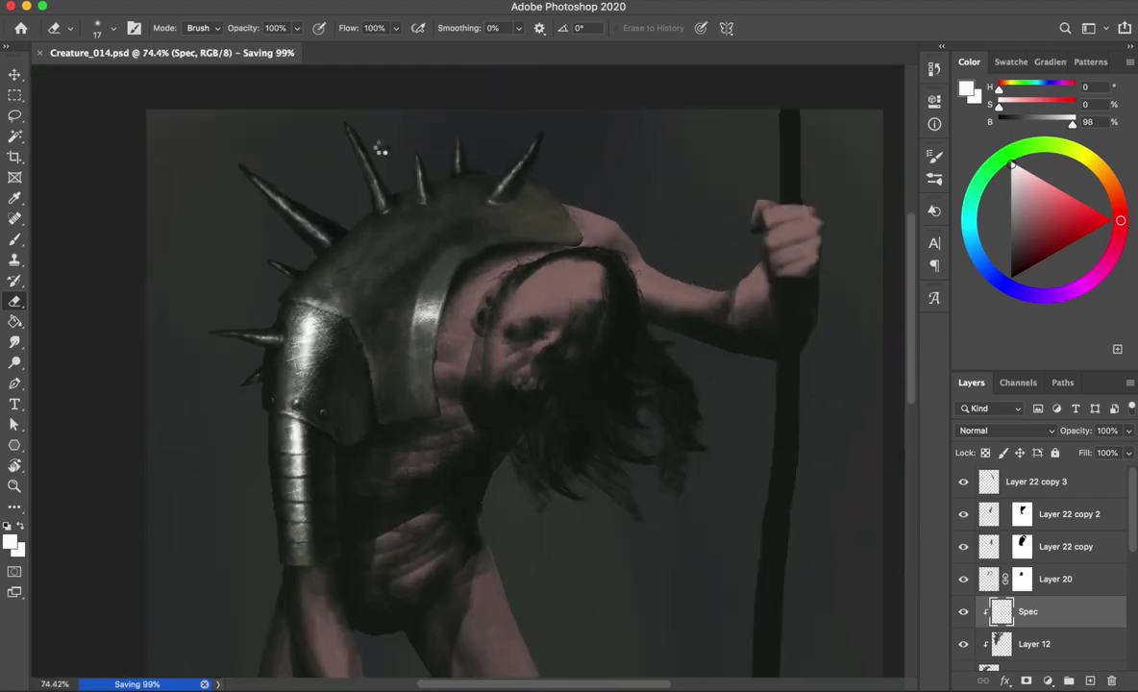
pyautogui.press('e')
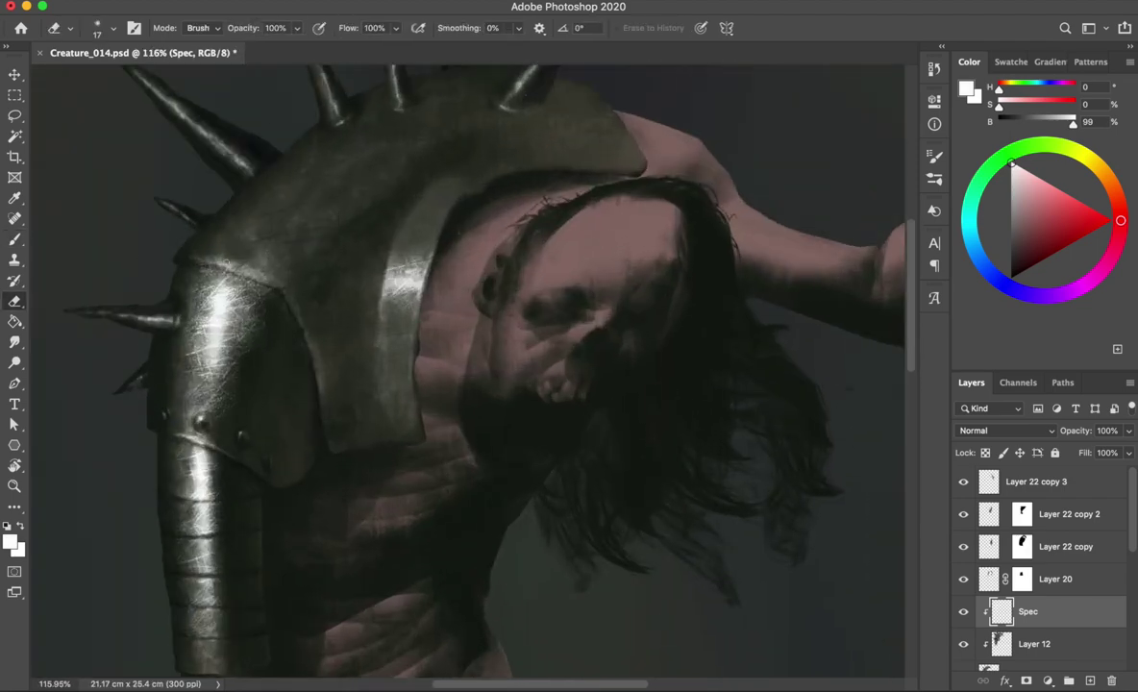
# - Save, set the brush to about 74 and show its texture options for more scratches
pyautogui.press('b')
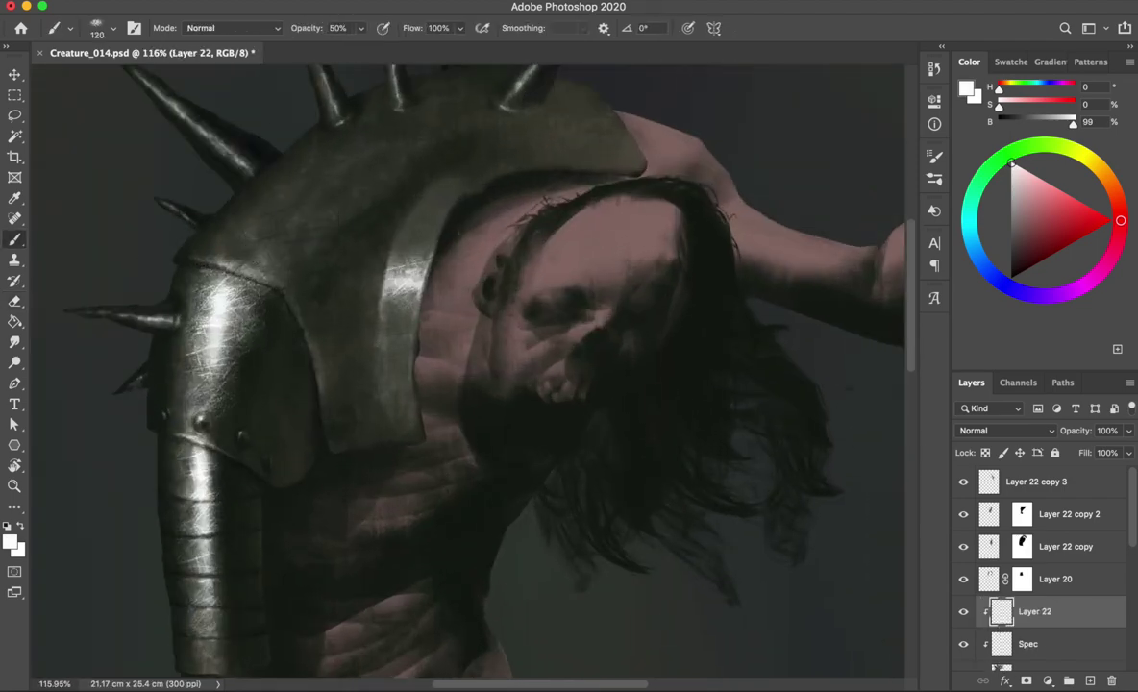
pyautogui.moveTo(231, 300); pyautogui.dragTo(241, 246)
pyautogui.scroll(2, 241, 245)
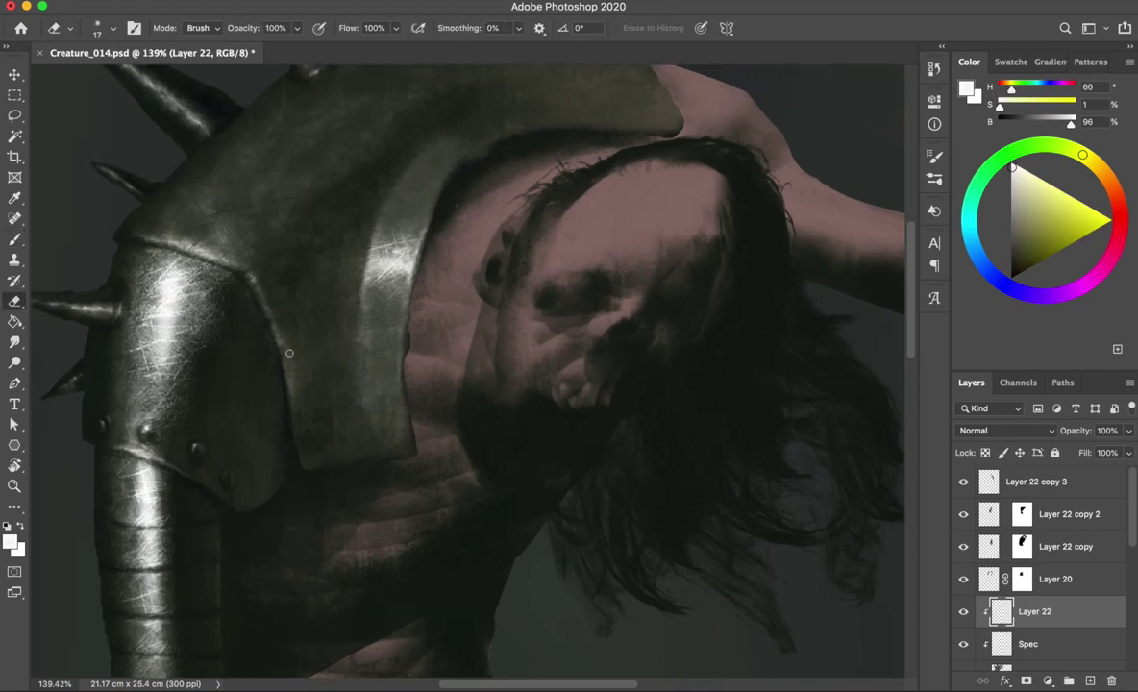
pyautogui.hotkey('ctrl', 's')
pyautogui.moveTo(198, 219)
pyautogui.mouseDown()
pyautogui.moveTo(235, 229)
pyautogui.moveTo(273, 164)
pyautogui.mouseUp()
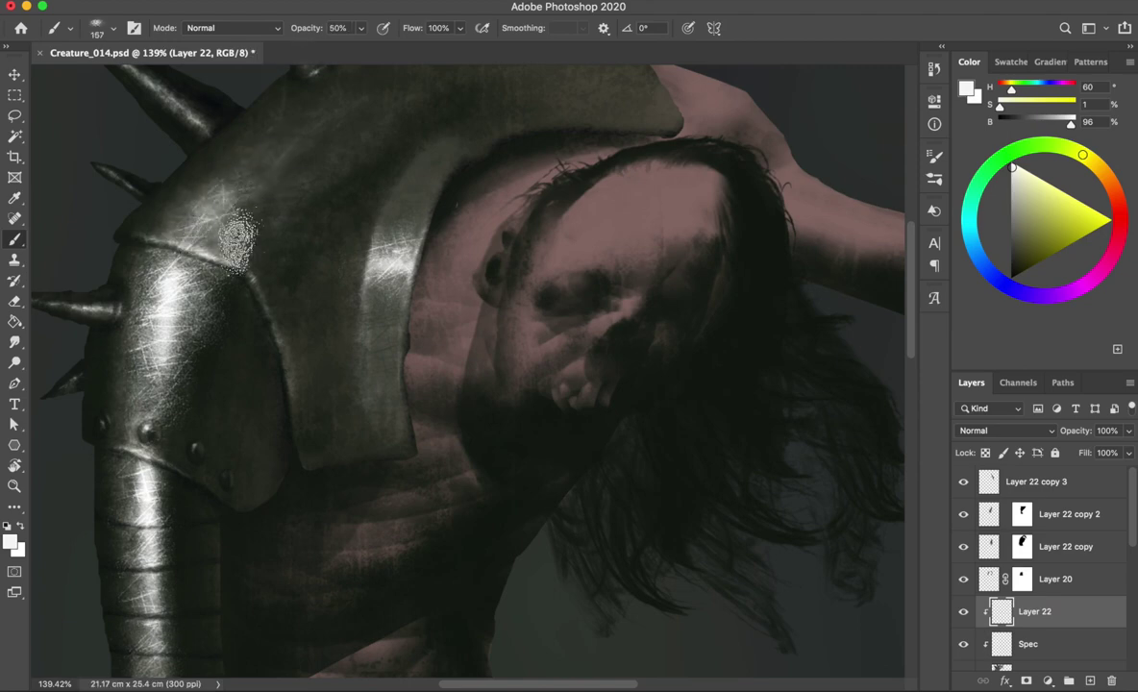
pyautogui.press('F5')
pyautogui.click(663, 248)
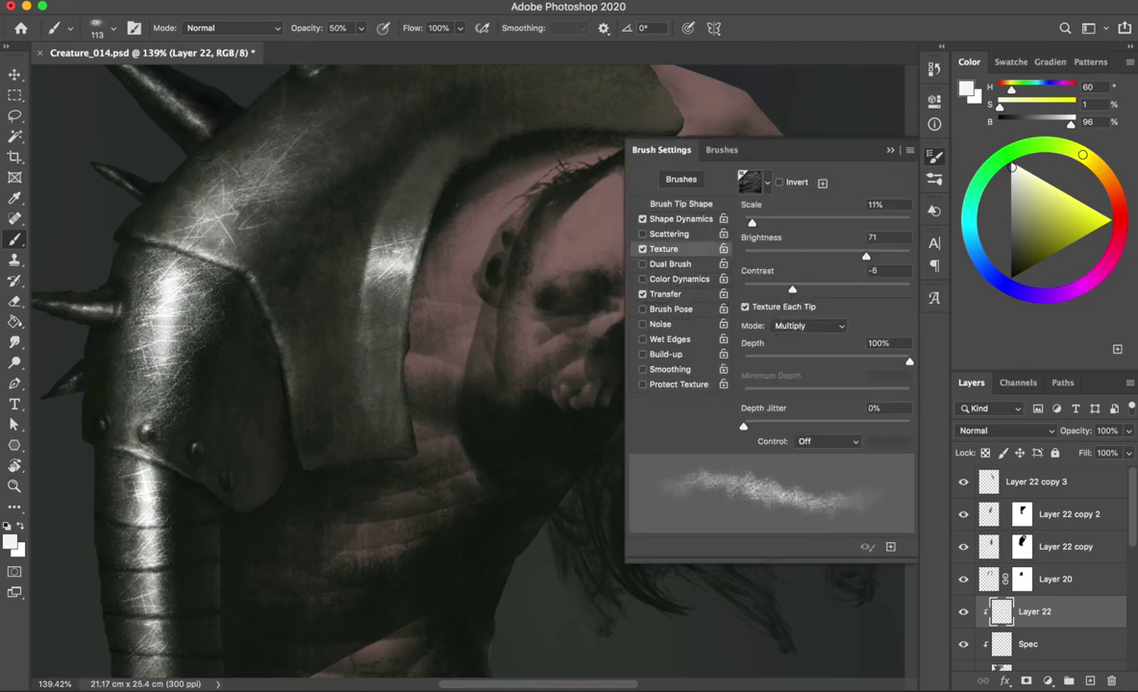
# - Paint bright textured scratches across the shoulder armor
pyautogui.moveTo(154, 235); pyautogui.dragTo(245, 144)
pyautogui.moveTo(192, 230); pyautogui.dragTo(279, 163)
pyautogui.scroll(-2, 369, 268)
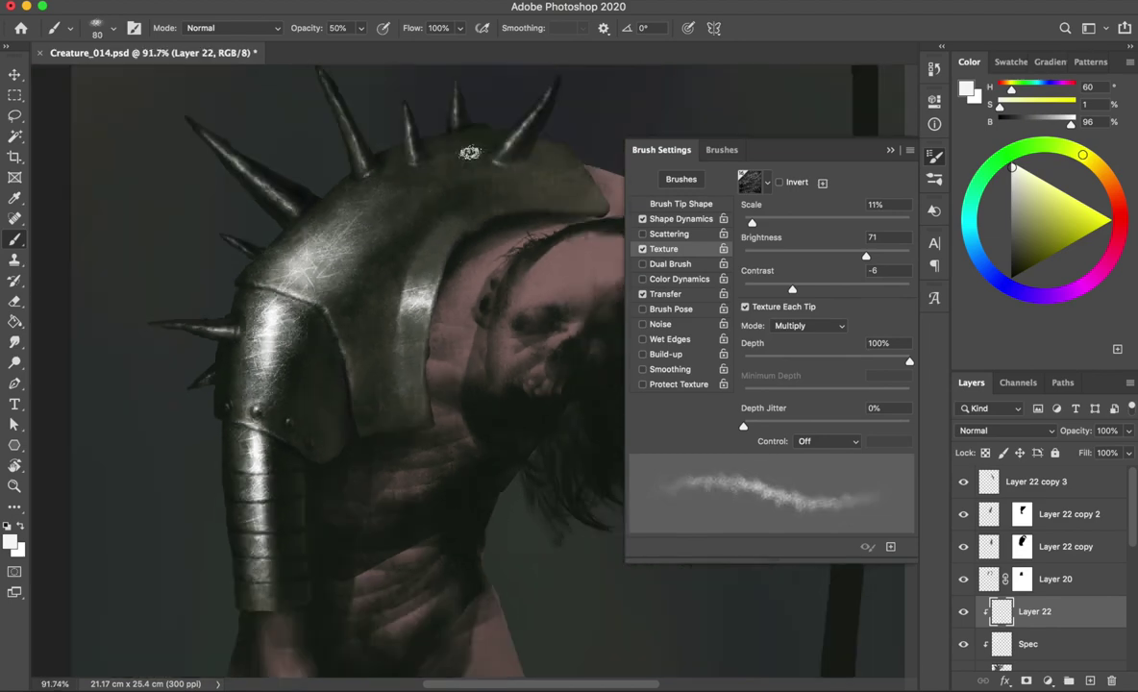
pyautogui.press('F5')
pyautogui.scroll(2, 369, 269)
pyautogui.press('e')
pyautogui.scroll(-1, 317, 237)
pyautogui.scroll(-1, 368, 190)
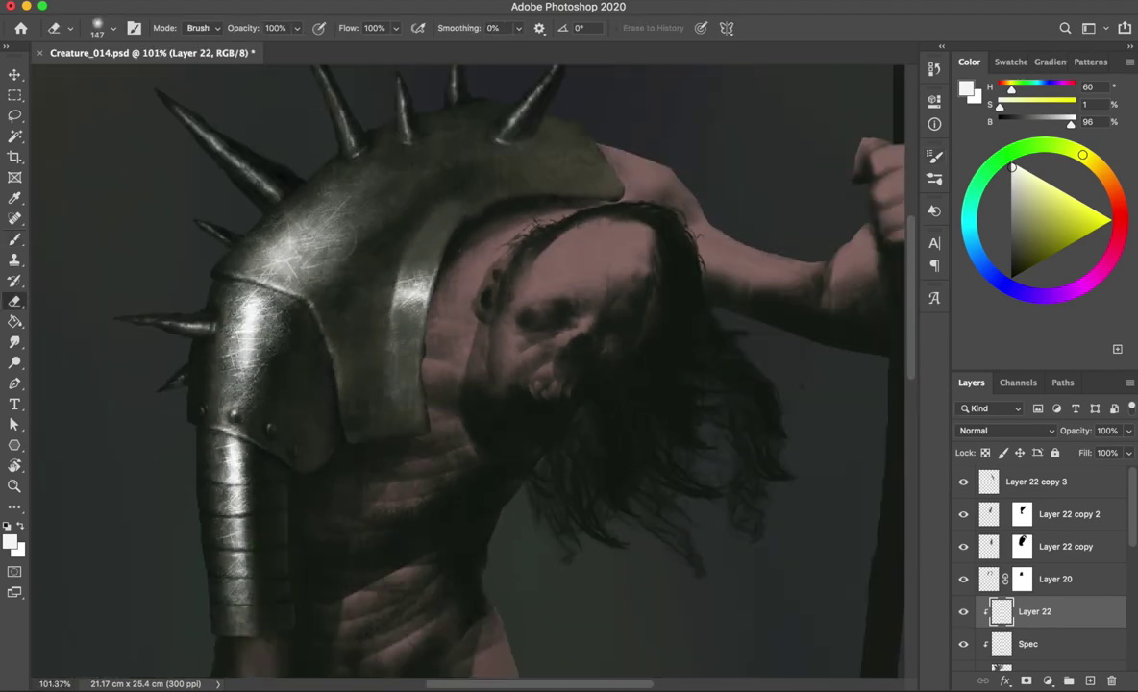
# - Check the painting mirrored, undo a stray white dab, save, and compare with Spec hidden
pyautogui.press('h')
pyautogui.press('h')
pyautogui.press('b')
pyautogui.click(400, 261)
pyautogui.hotkey('ctrl', 's')
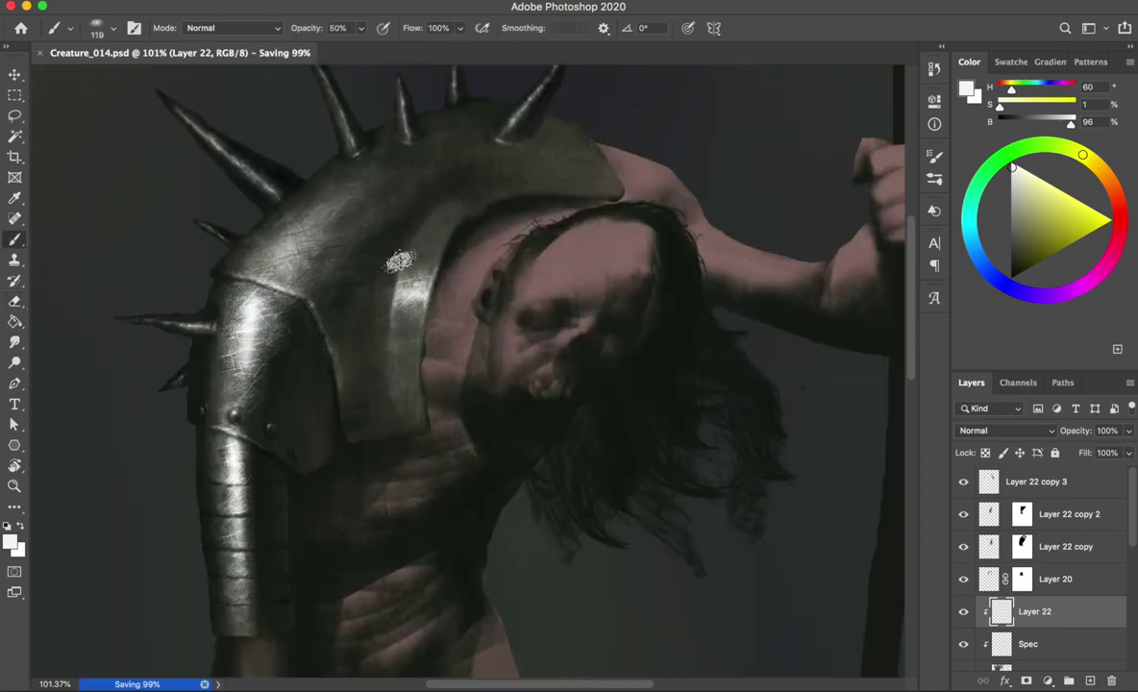
pyautogui.press('BackSpace')
pyautogui.click(963, 611)
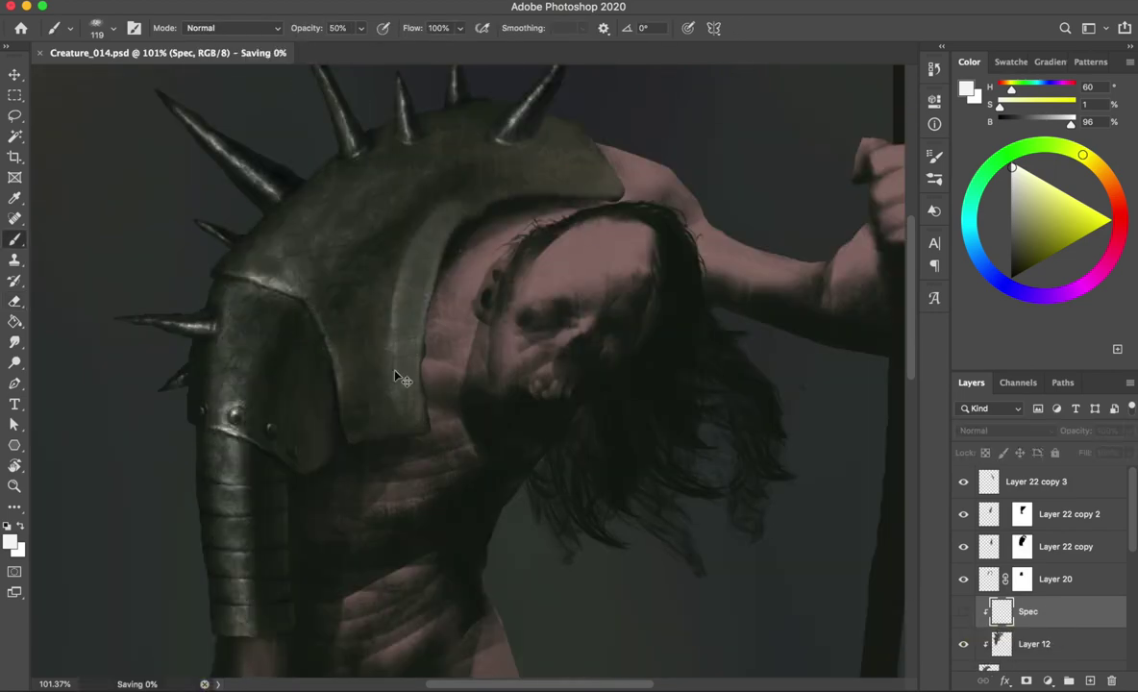
pyautogui.scroll(2, 396, 375)
pyautogui.click(964, 612)
# - Speckle white highlights along the top-left spike with speckle brush presets
pyautogui.rightClick(384, 192)
pyautogui.click(632, 545)
pyautogui.press('Return')
pyautogui.moveTo(269, 134); pyautogui.dragTo(202, 168)
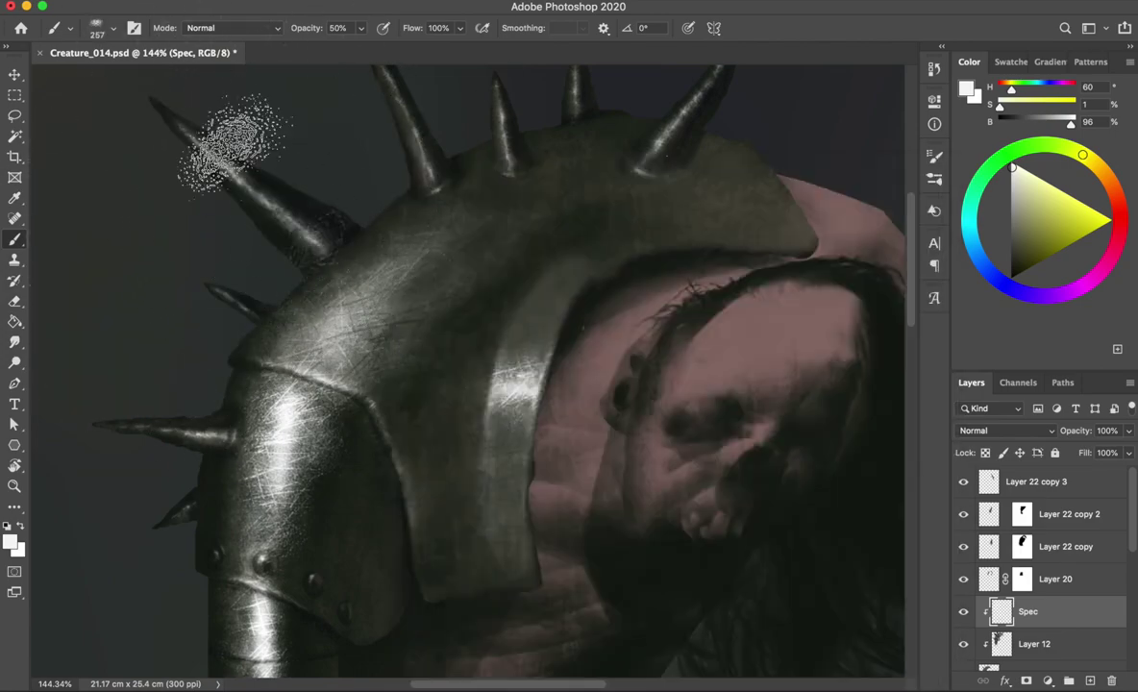
pyautogui.rightClick(360, 163)
pyautogui.doubleClick(483, 368)
pyautogui.moveTo(217, 218)
pyautogui.mouseDown()
pyautogui.moveTo(254, 153)
pyautogui.moveTo(280, 178)
pyautogui.moveTo(216, 97)
pyautogui.mouseUp()
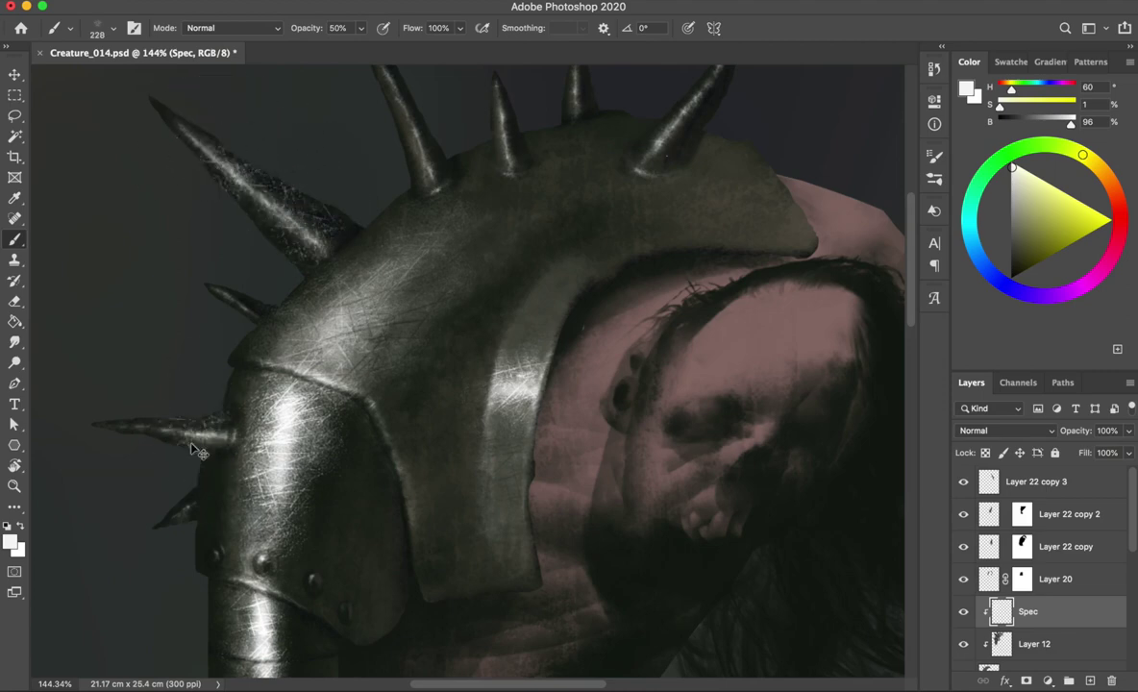
# - Set brush size 148, hide Spec, and paint on Layer 22 at 100% with default colours
pyautogui.rightClick(327, 153)
pyautogui.write('148')
pyautogui.press('Return')
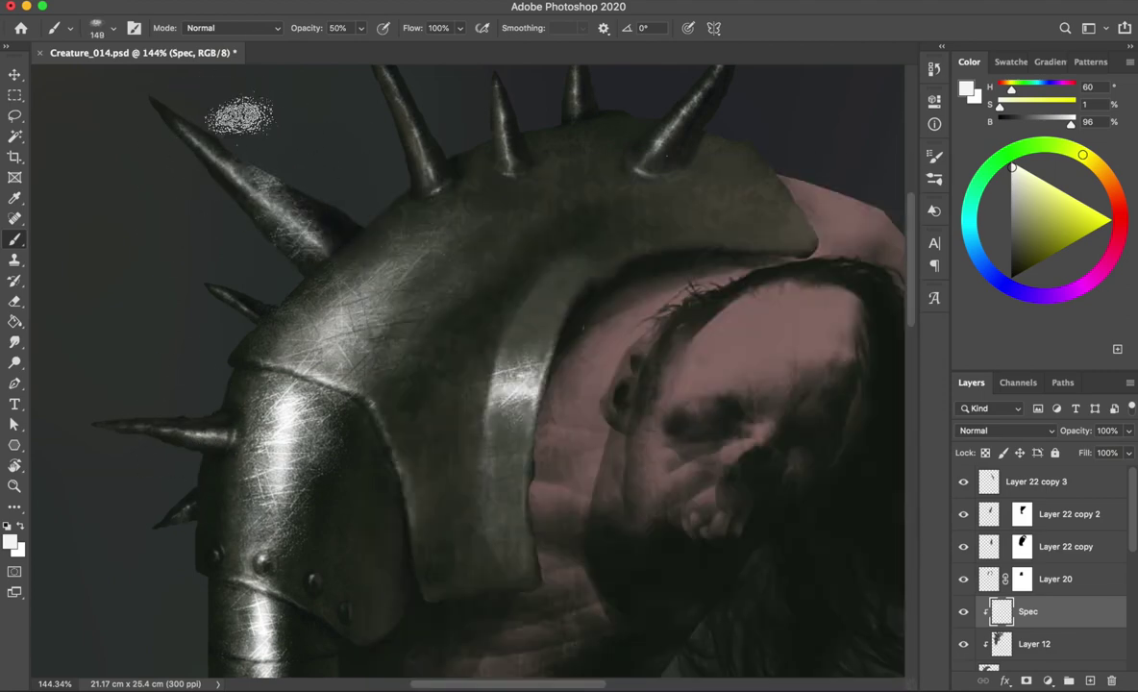
pyautogui.press('e')
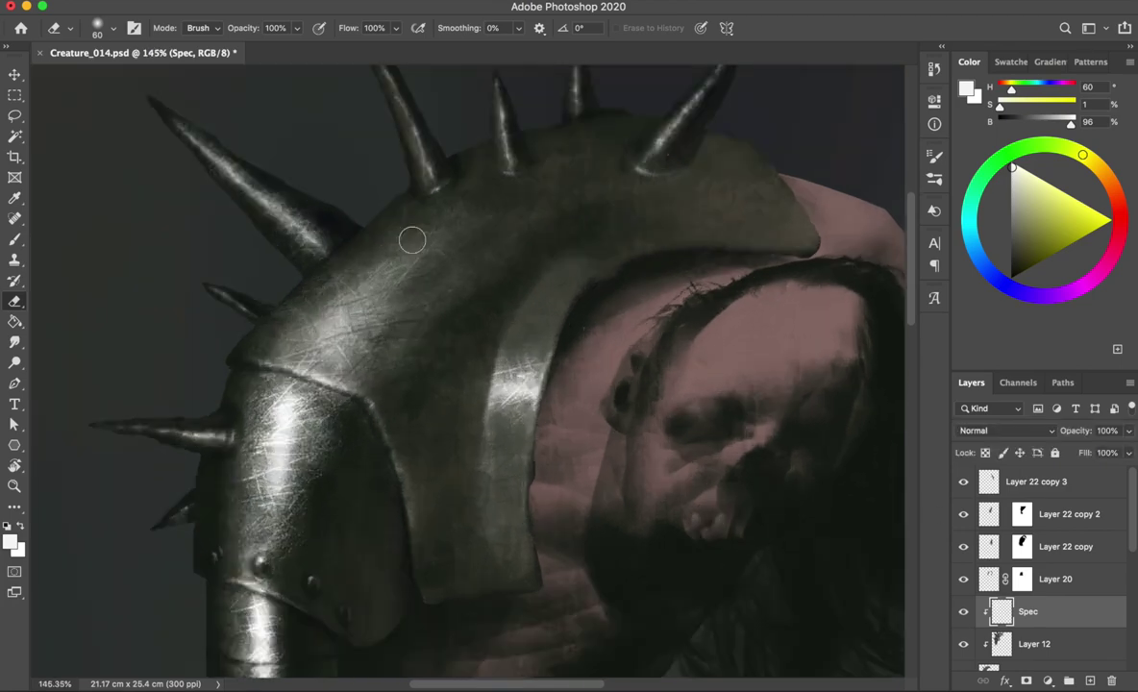
pyautogui.scroll(1, 411, 238)
pyautogui.click(963, 612)
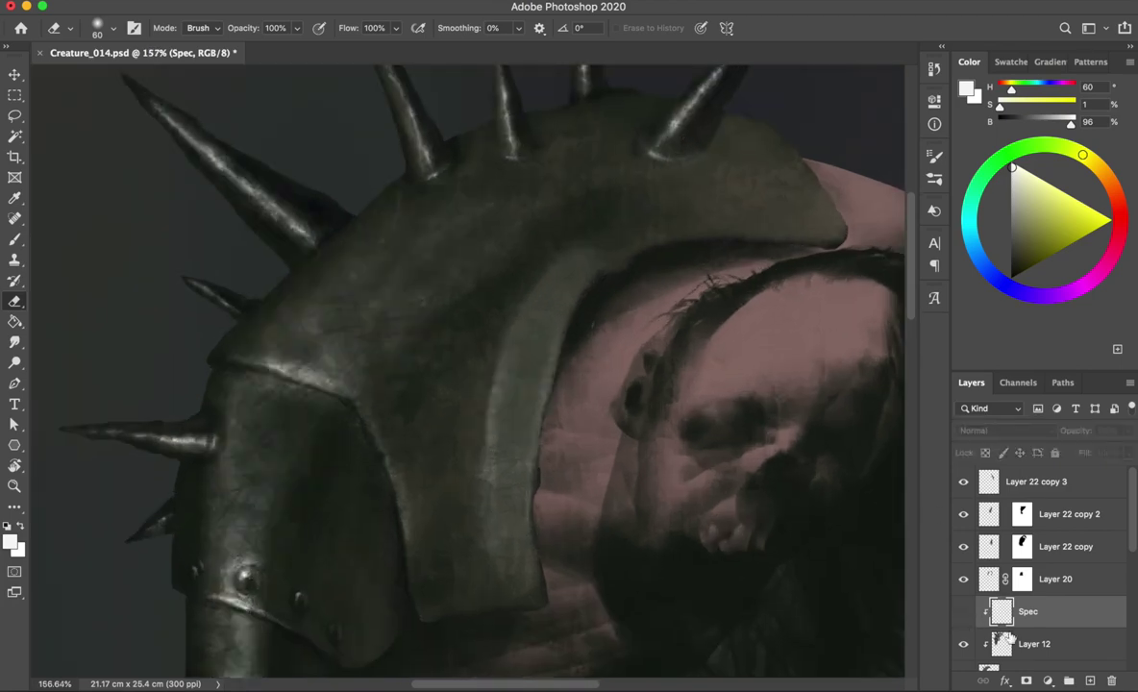
pyautogui.click(1034, 644)
pyautogui.press('b')
pyautogui.press('d')
pyautogui.press('0')
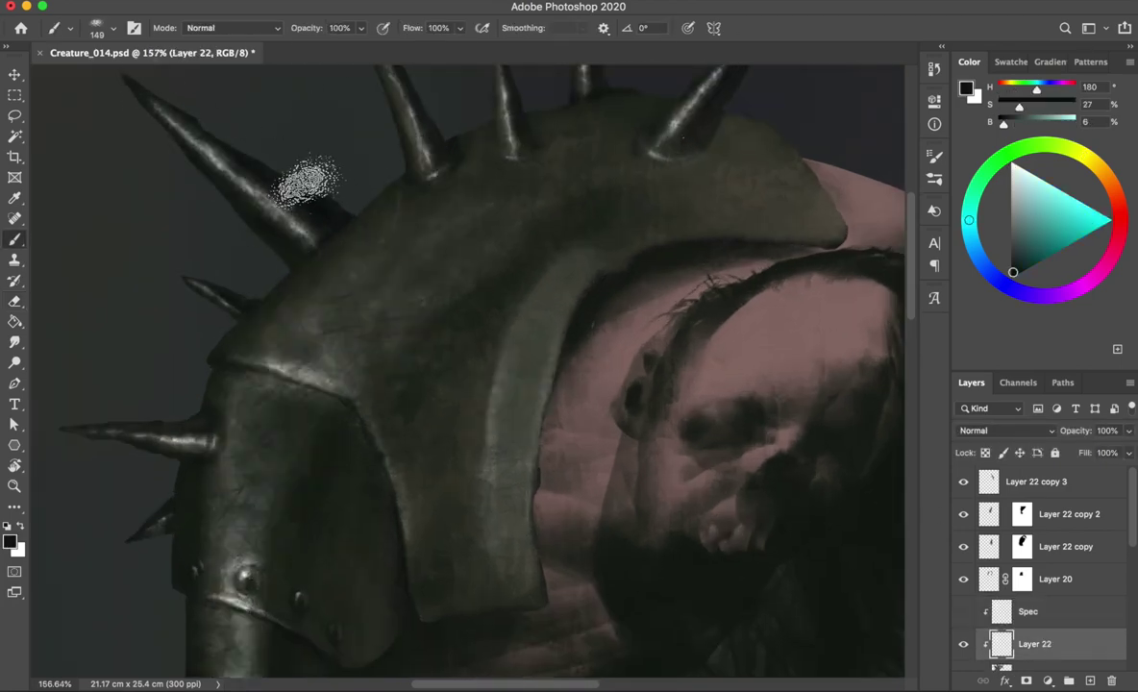
# - Paint light white strokes on the spike with a smaller brush
pyautogui.rightClick(317, 177)
pyautogui.press('Escape')
pyautogui.rightClick(280, 190)
pyautogui.press('Escape')
pyautogui.press('x')
pyautogui.moveTo(226, 145); pyautogui.dragTo(269, 171)
pyautogui.press('F5')
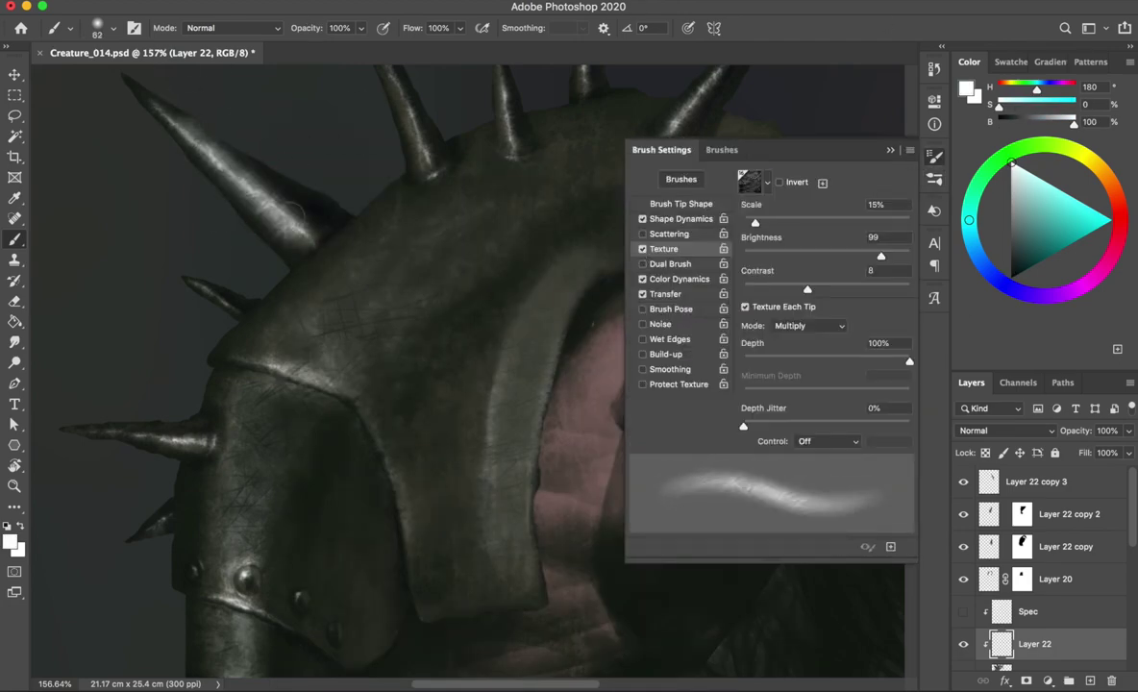
# - Refine the spike highlights alternating brush and eraser, shrinking the brush to 20 then 35 px
pyautogui.press('e')
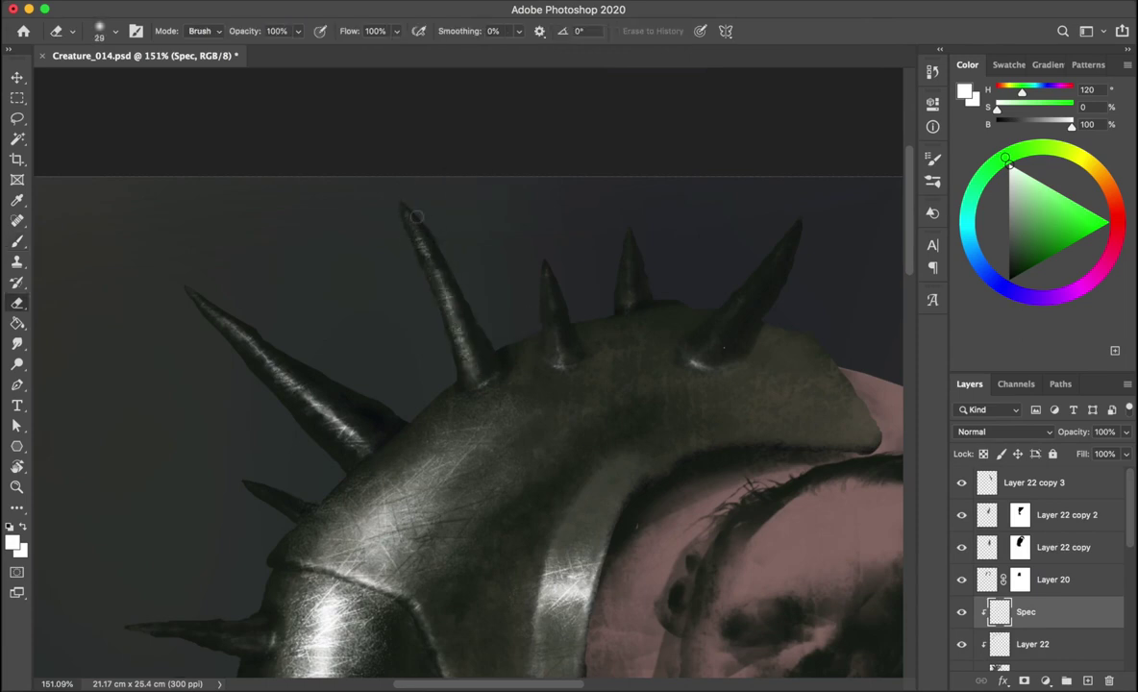
pyautogui.press('b')
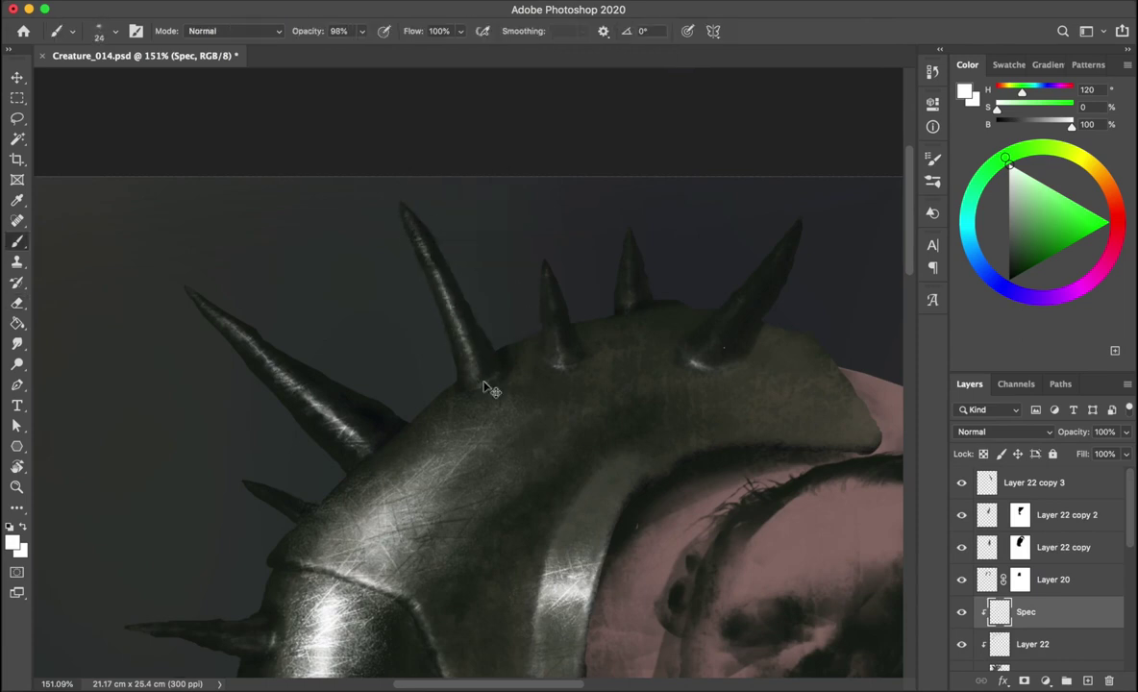
pyautogui.press('[')
pyautogui.press('[')
pyautogui.press('[')
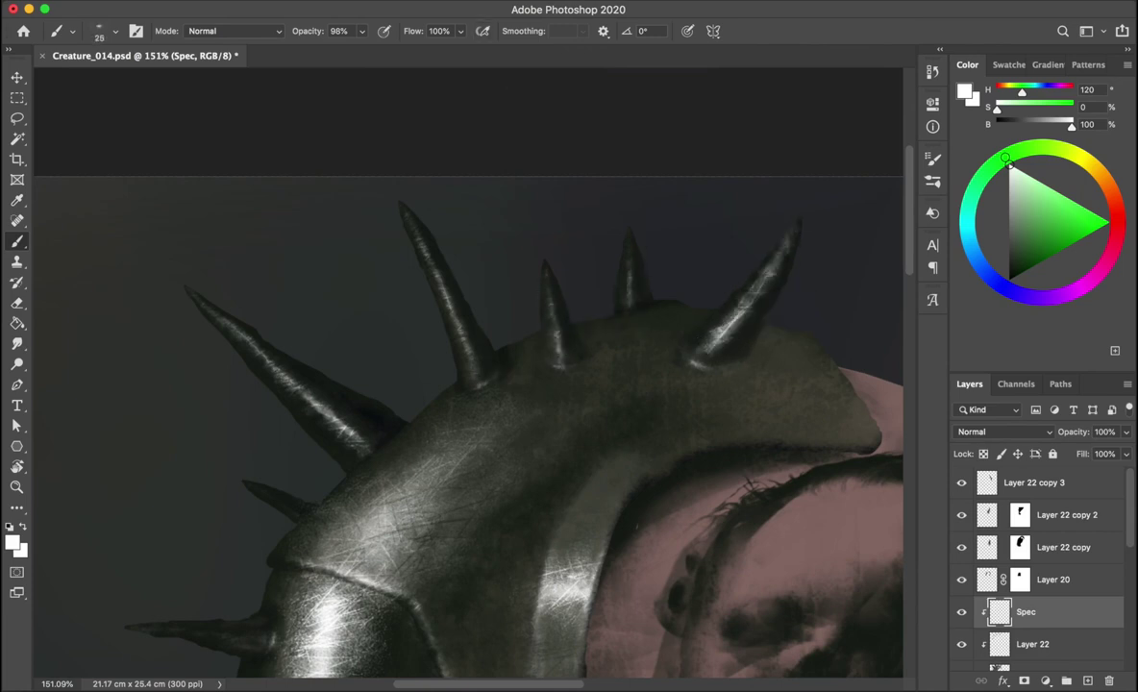
pyautogui.press('e')
pyautogui.press('b')
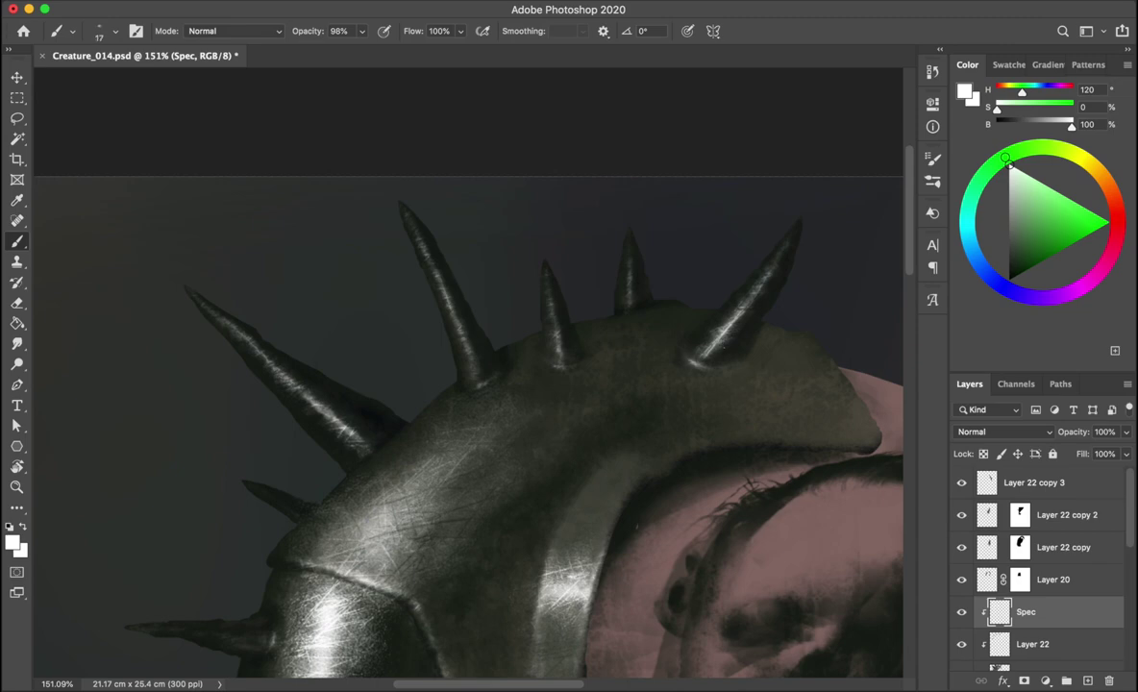
pyautogui.press('e')
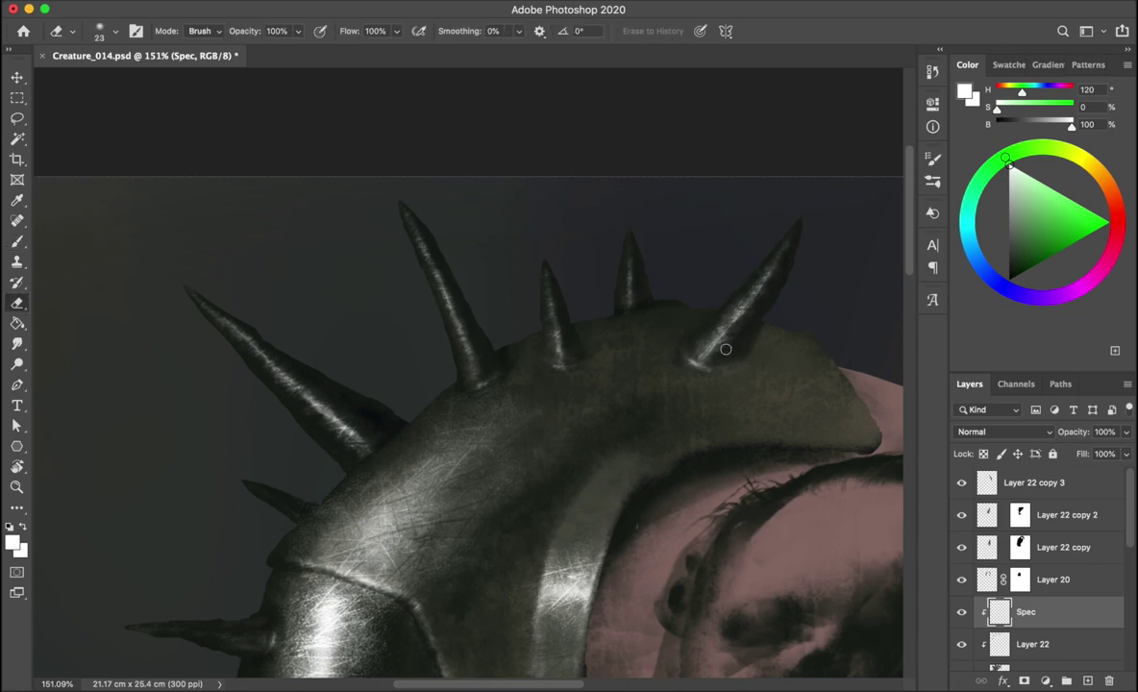
pyautogui.press('b')
pyautogui.moveTo(690, 349); pyautogui.dragTo(685, 334)
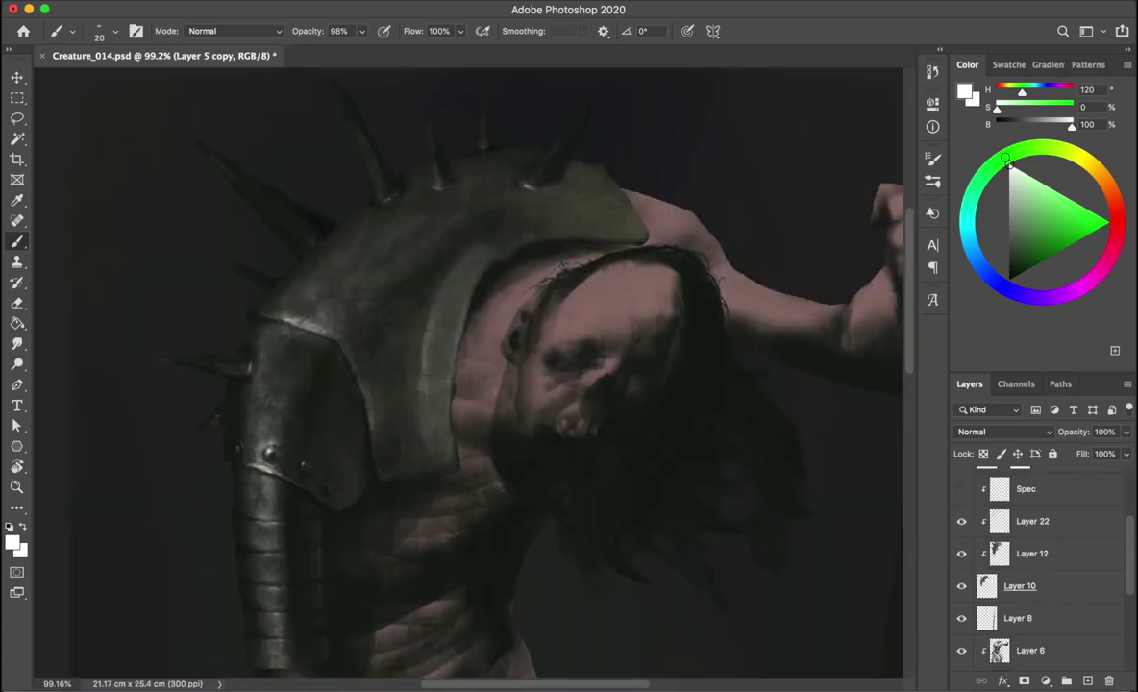
# - Paint black over the shoulder and arm armor highlights to dim them, then reselect Spec
pyautogui.press('x')
pyautogui.moveTo(224, 351)
pyautogui.mouseDown()
pyautogui.moveTo(274, 308)
pyautogui.moveTo(255, 384)
pyautogui.moveTo(307, 250)
pyautogui.mouseUp()
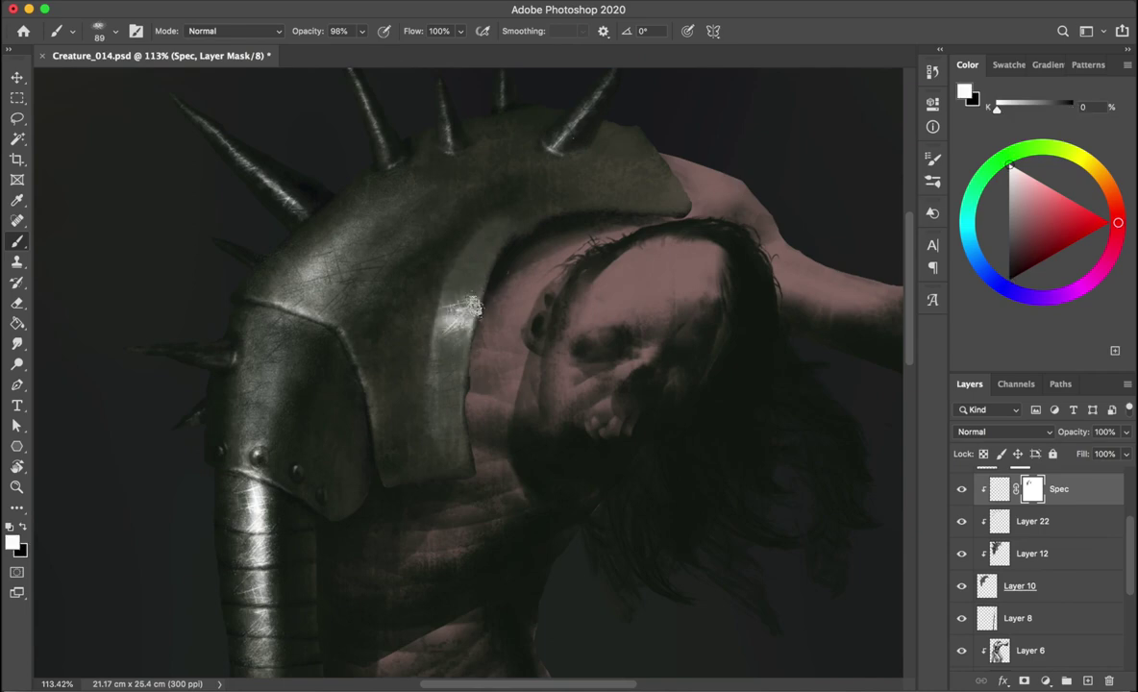
pyautogui.press('x')
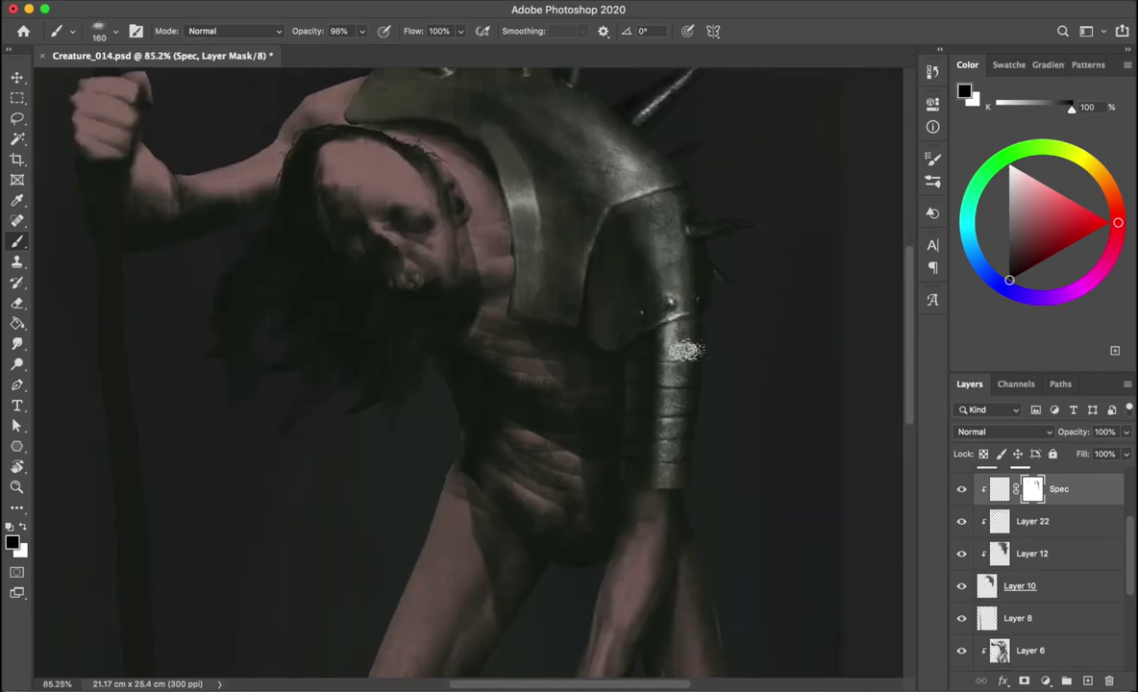
pyautogui.moveTo(671, 310); pyautogui.dragTo(655, 470)
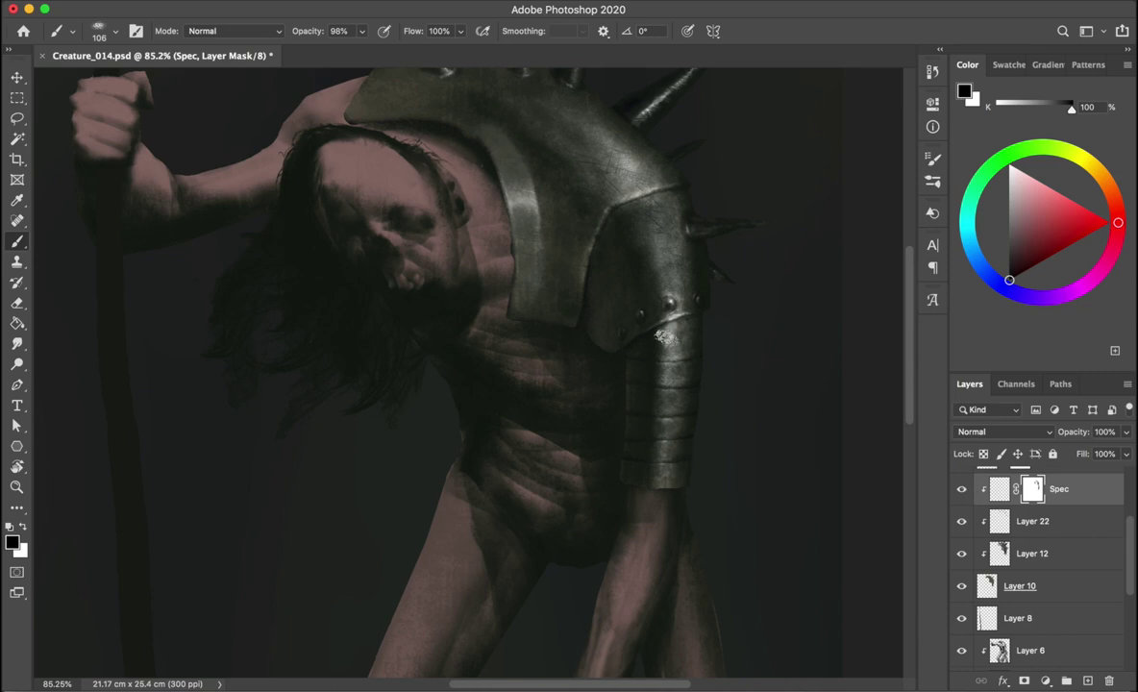
pyautogui.hotkey('ctrl', 'shift', 'h')
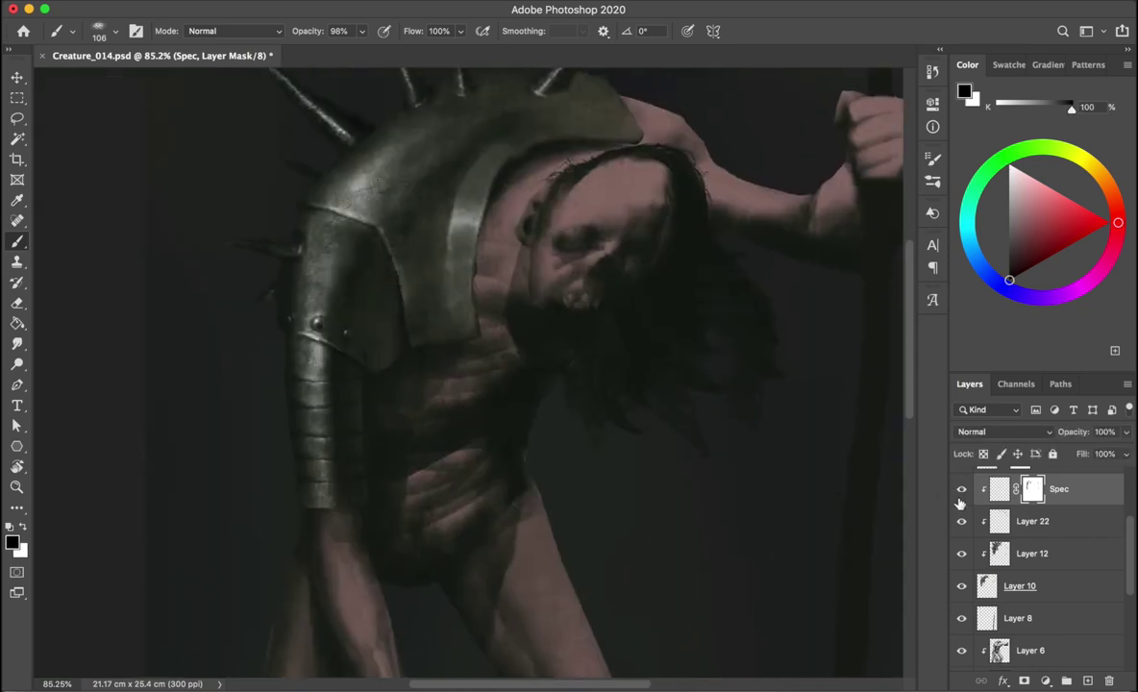
pyautogui.press(']')
pyautogui.press(']')
pyautogui.press(']')
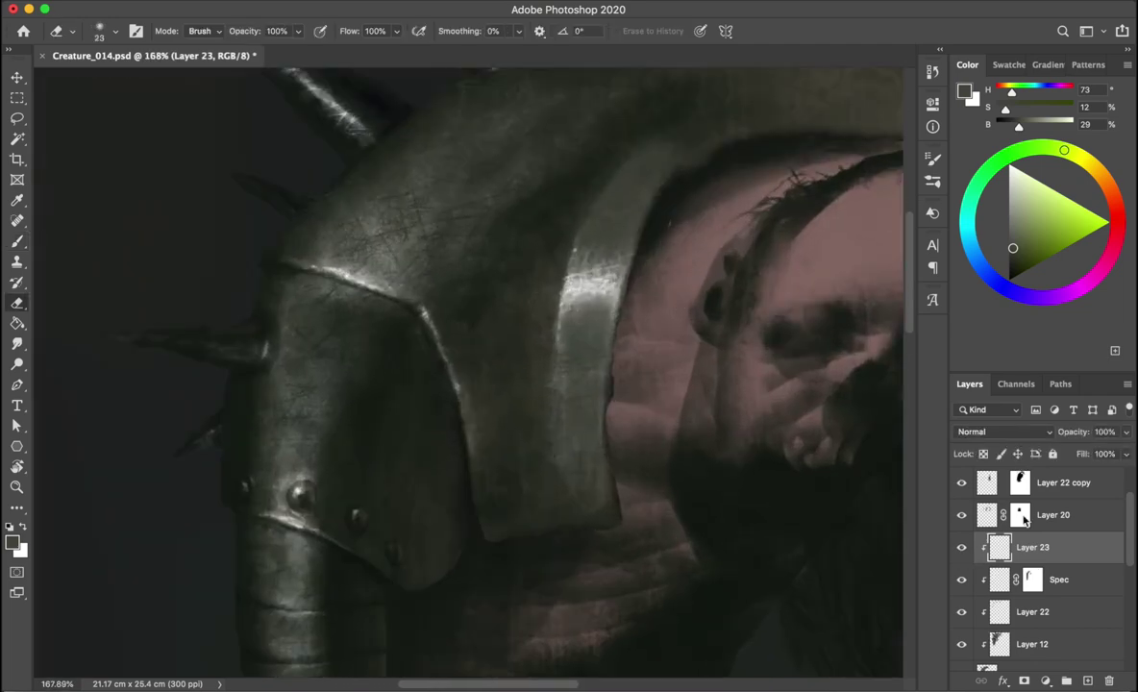
pyautogui.click(973, 613)
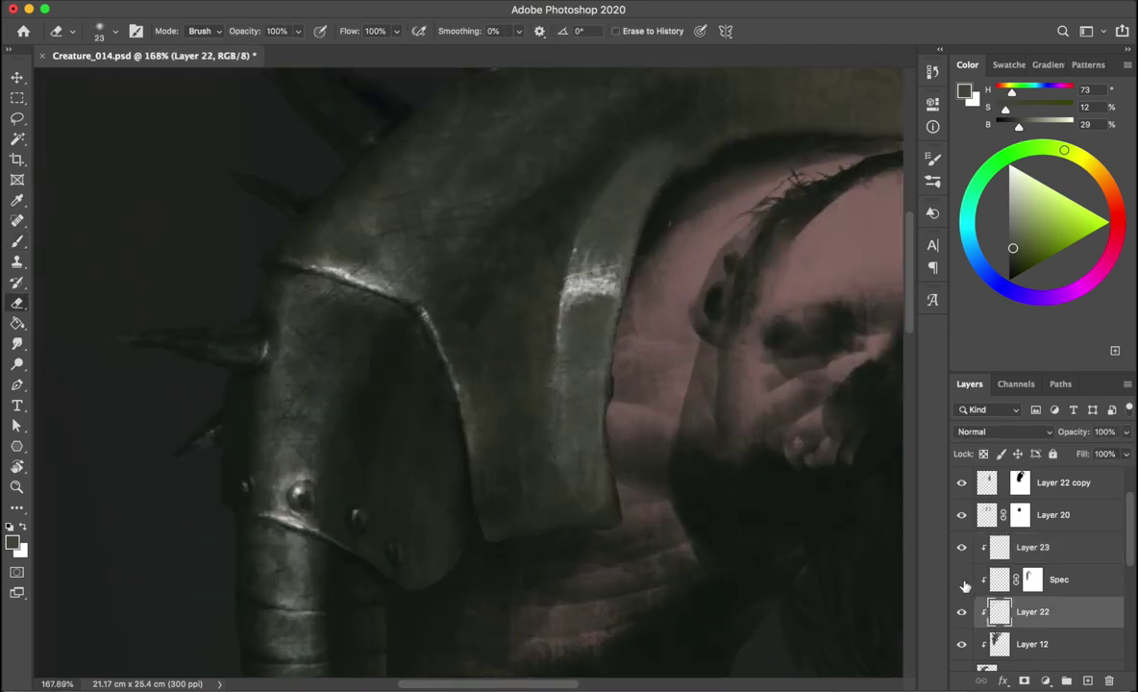
pyautogui.click(990, 582)
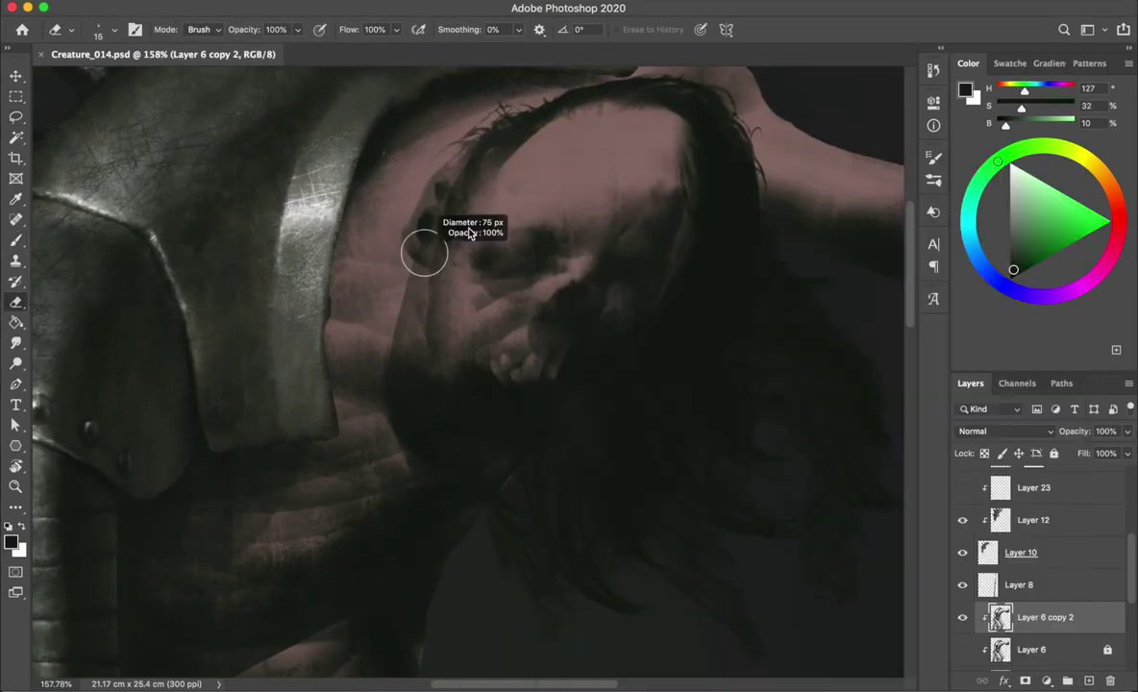
# - Enable airbrush build-up and soften the shading around the eyes and brow with a 28 px brush
pyautogui.moveTo(424, 253)
pyautogui.mouseDown()
pyautogui.moveTo(530, 329)
pyautogui.moveTo(515, 182)
pyautogui.mouseUp()
pyautogui.click(321, 33)
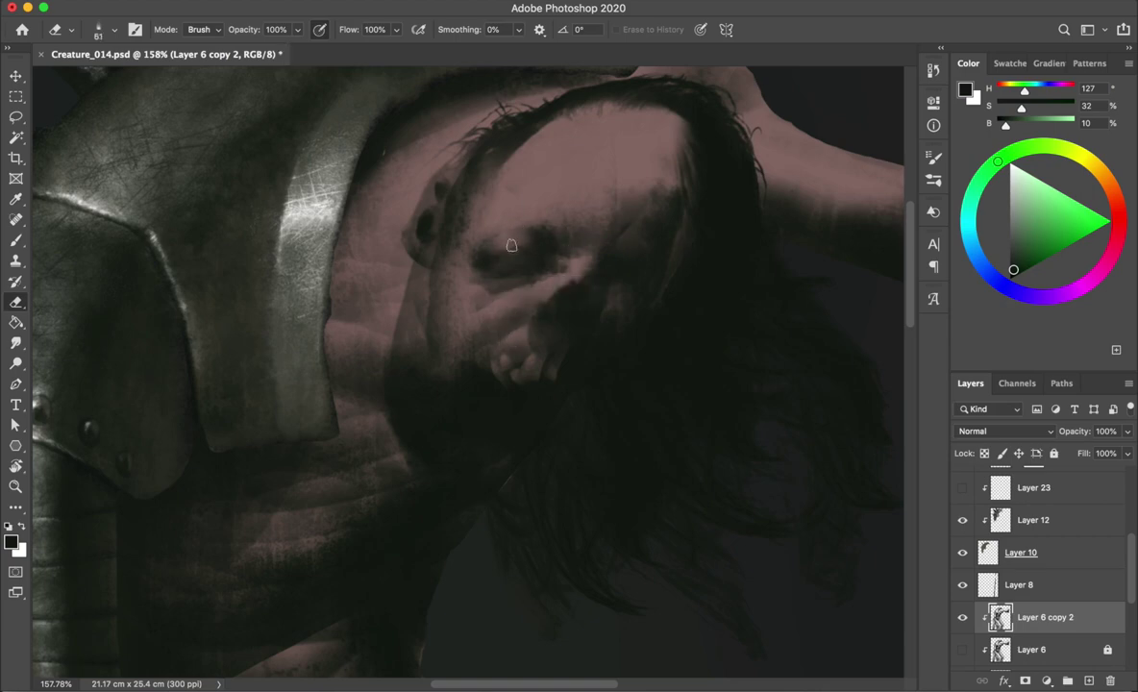
pyautogui.press('b')
pyautogui.moveTo(499, 223)
pyautogui.mouseDown()
pyautogui.moveTo(478, 249)
pyautogui.moveTo(473, 236)
pyautogui.mouseUp()
pyautogui.press('e')
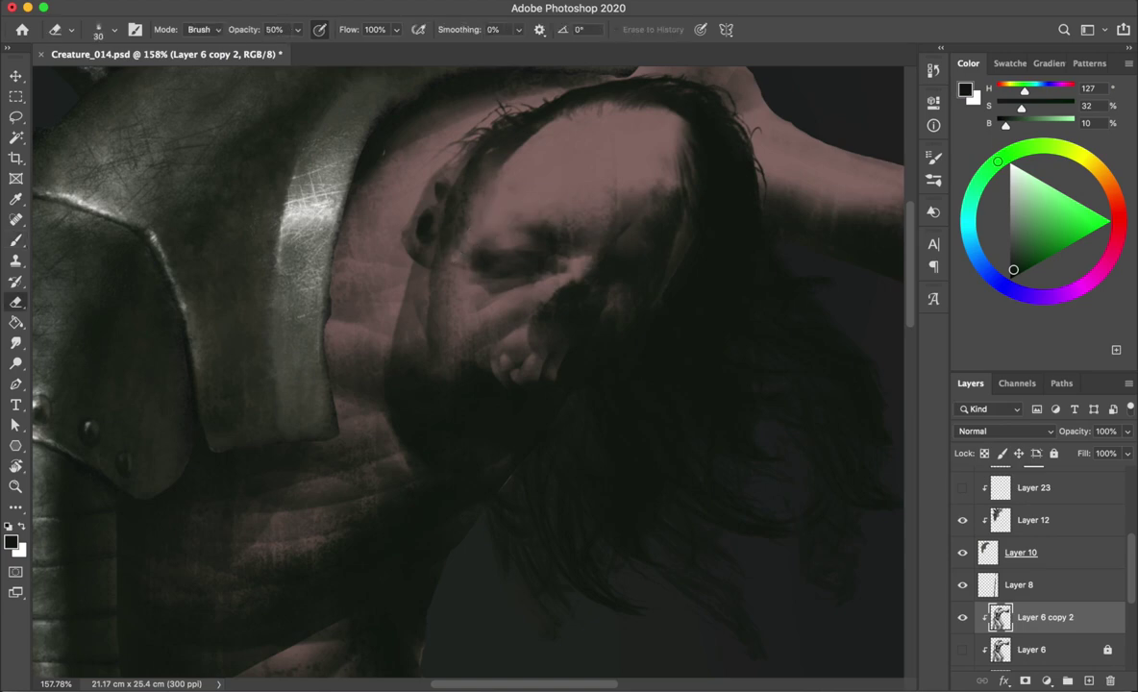
pyautogui.moveTo(519, 274)
pyautogui.mouseDown()
pyautogui.moveTo(471, 252)
pyautogui.moveTo(490, 238)
pyautogui.moveTo(519, 288)
pyautogui.mouseUp()
# - Mirror the canvas to check the face while alternating brush and eraser
pyautogui.scroll(-2, 519, 286)
pyautogui.scroll(-2, 488, 207)
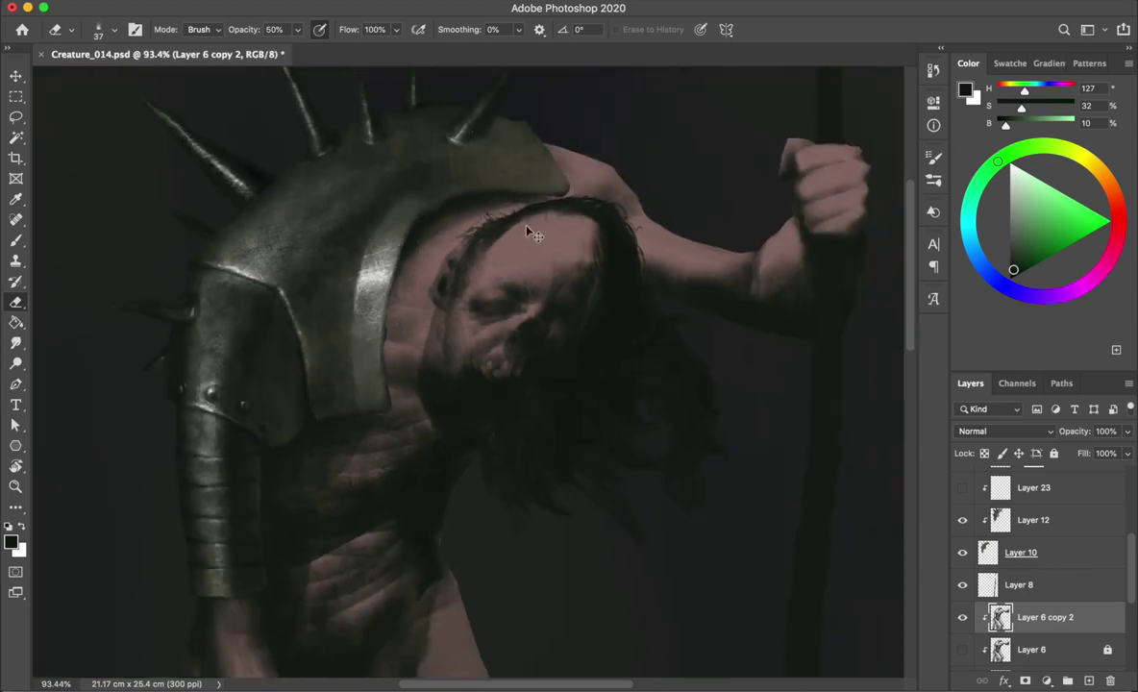
pyautogui.hotkey('ctrl', 'shift', 'h')
pyautogui.scroll(5, 498, 299)
pyautogui.press('b')
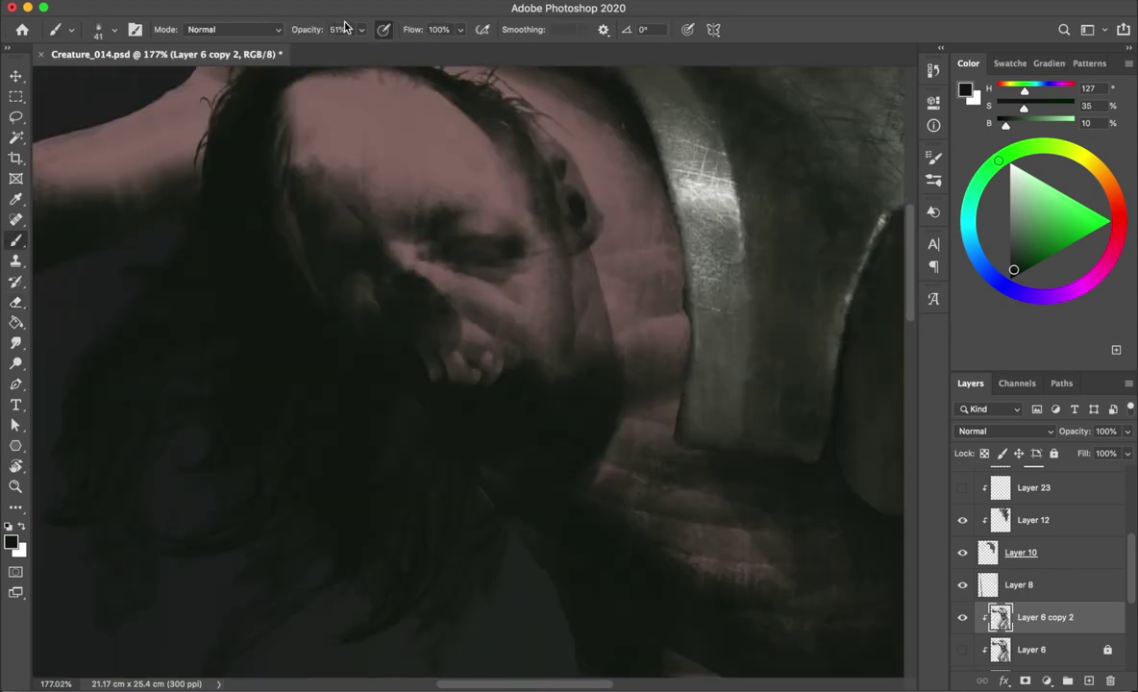
pyautogui.press('e')
pyautogui.hotkey('ctrl', 'shift', 'h')
# - Erase some hair right of the nose with a 25 px eraser and flip the canvas back
pyautogui.moveTo(515, 236); pyautogui.dragTo(522, 257)
pyautogui.scroll(2, 531, 188)
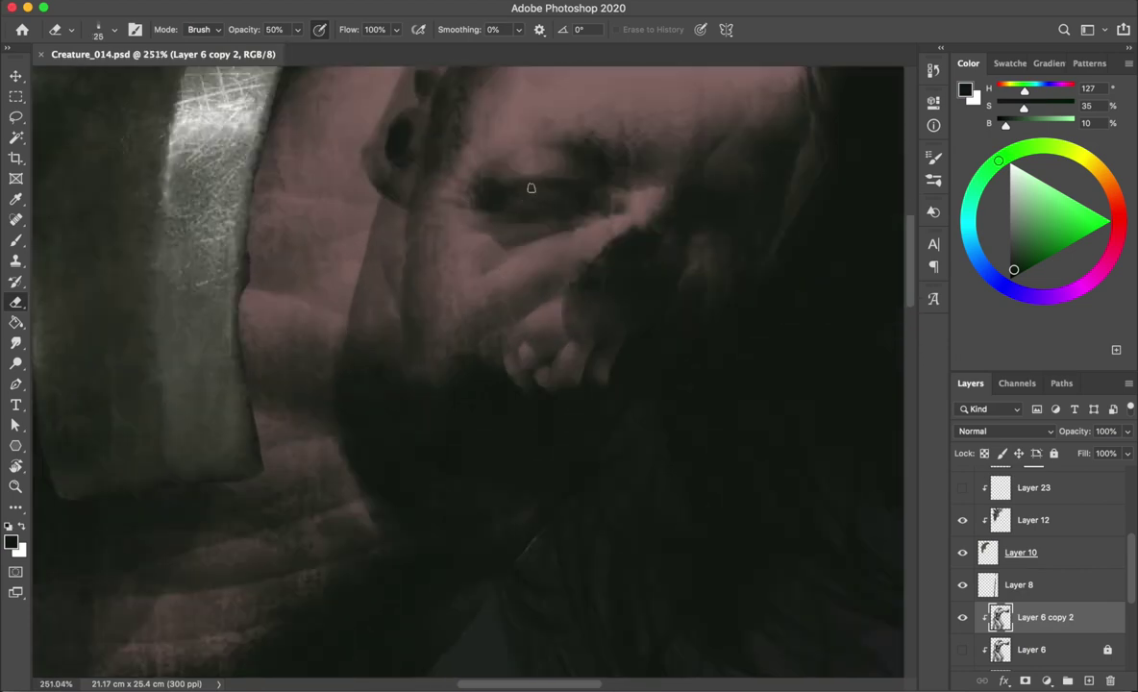
pyautogui.scroll(-5, 530, 188)
pyautogui.scroll(3, 625, 236)
pyautogui.moveTo(625, 236); pyautogui.dragTo(677, 249)
pyautogui.hotkey('ctrl', 'shift', 'h')
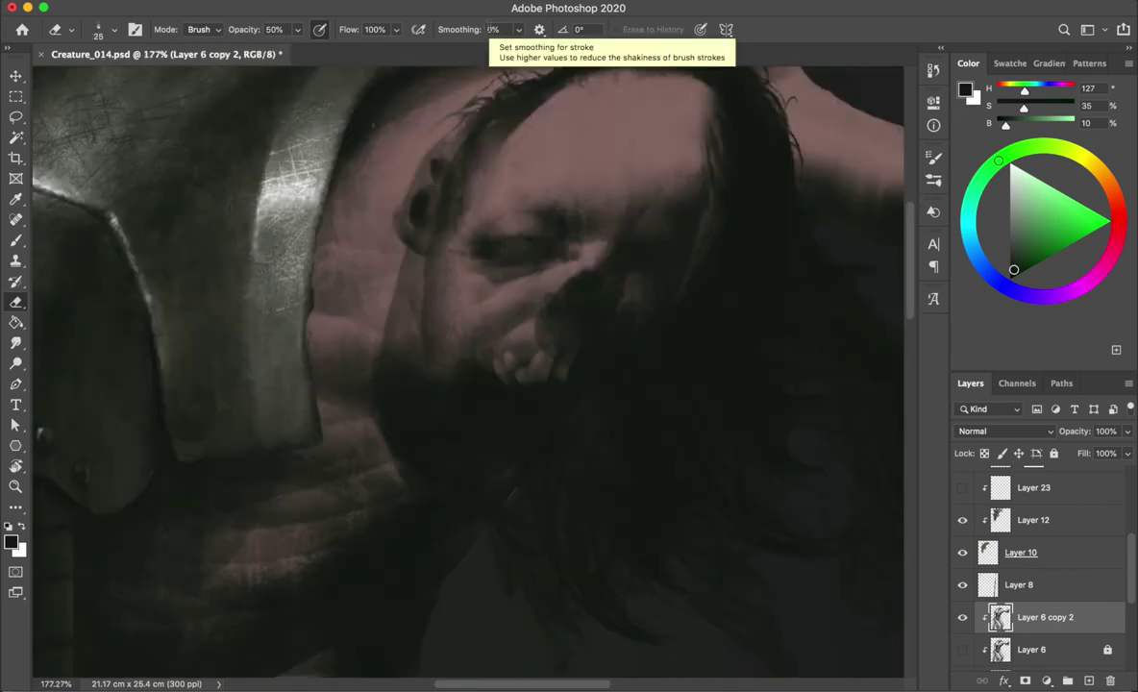
# - Touch up the face with a brush of about 32 and save the painting
pyautogui.press('b')
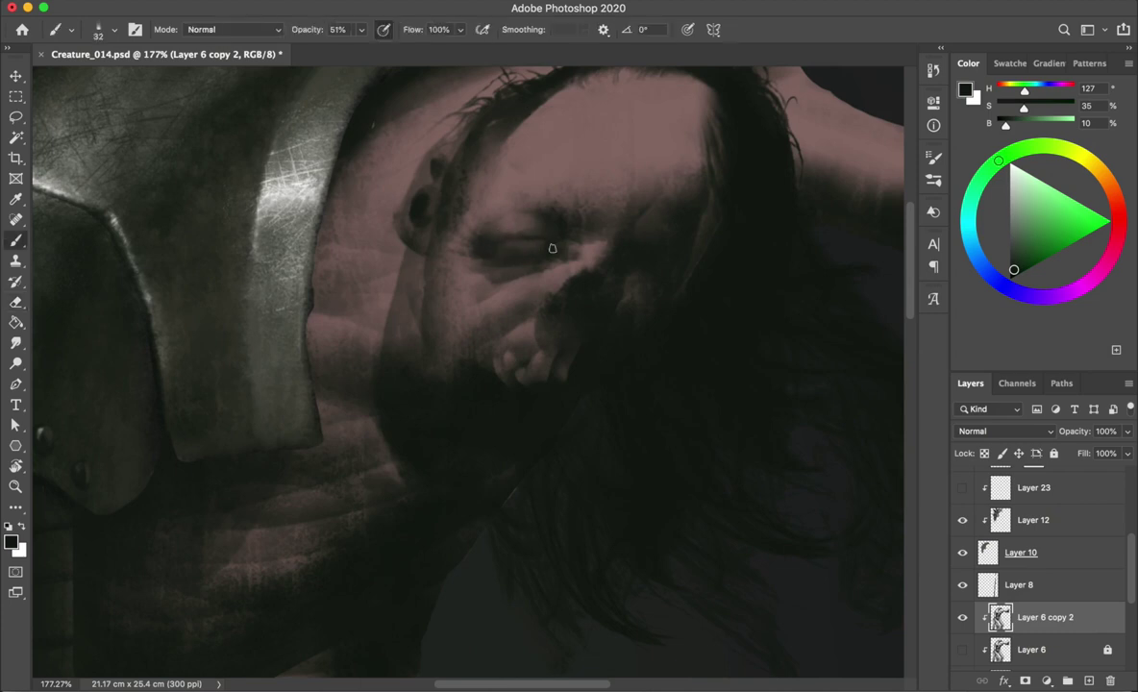
pyautogui.press('e')
pyautogui.press('b')
pyautogui.press(']')
pyautogui.press(']')
pyautogui.press(']')
pyautogui.press('super+s')
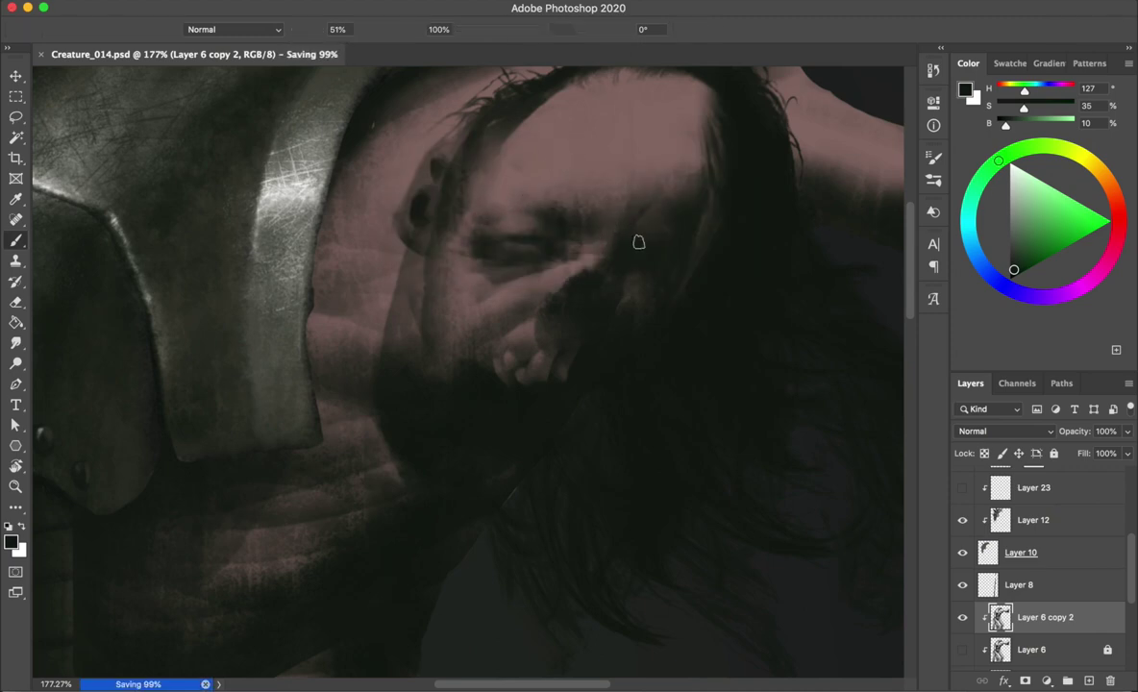
# - Resize the brush to about 29 and the eraser to 59, then mirror the canvas to check
pyautogui.moveTo(593, 245); pyautogui.dragTo(577, 219)
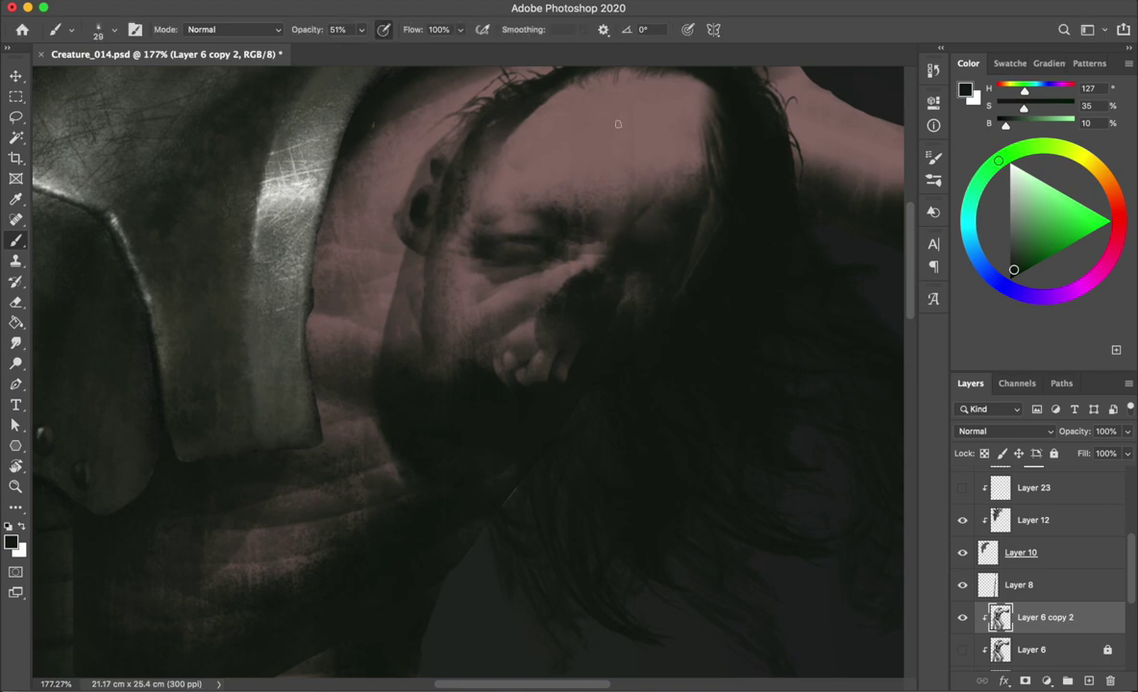
pyautogui.press('e')
pyautogui.moveTo(643, 181); pyautogui.dragTo(592, 197)
pyautogui.press('Escape')
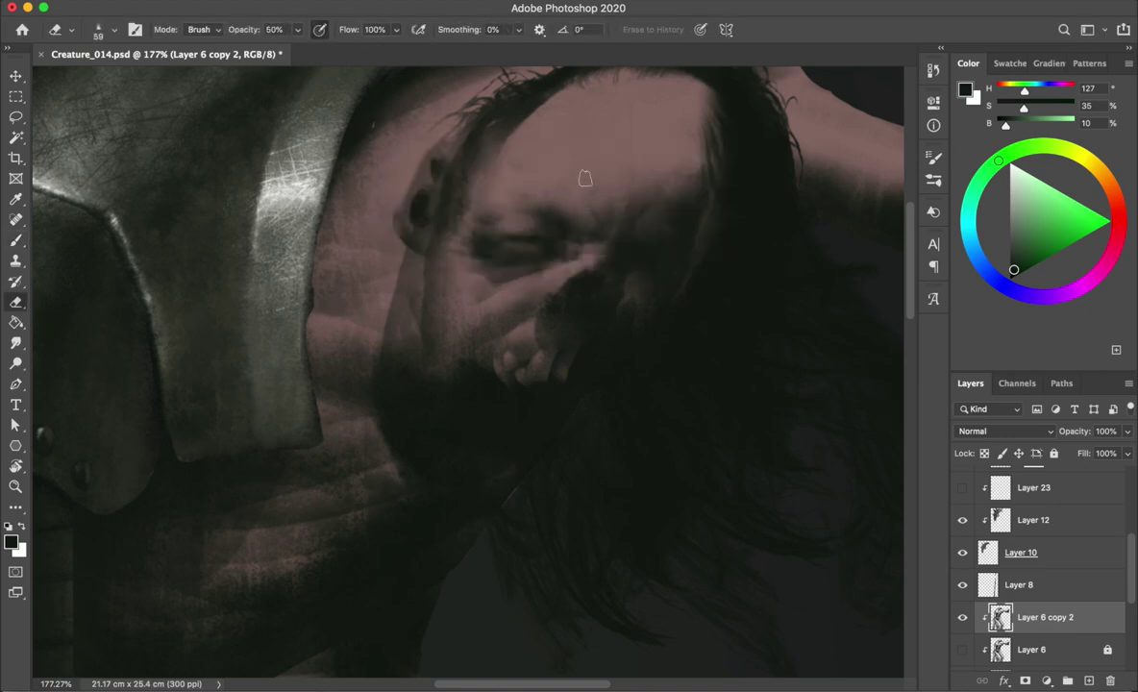
pyautogui.press('h')
pyautogui.press('b')
pyautogui.scroll(-5, 653, 240)
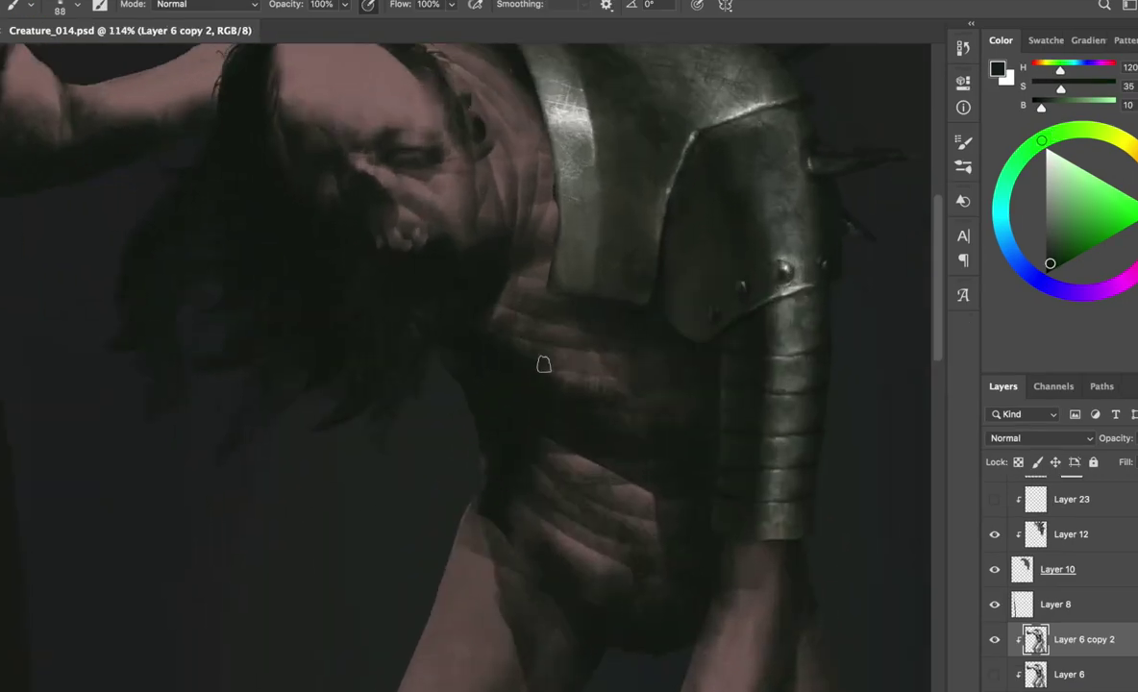
# - Add the new Body Hair layer, enlarge the brush to about 138, and mirror-check proportions
pyautogui.hotkey('ctrl', 'shift', 'alt', 'n')
pyautogui.moveTo(282, 503); pyautogui.dragTo(371, 385)
pyautogui.scroll(-3, 465, 381)
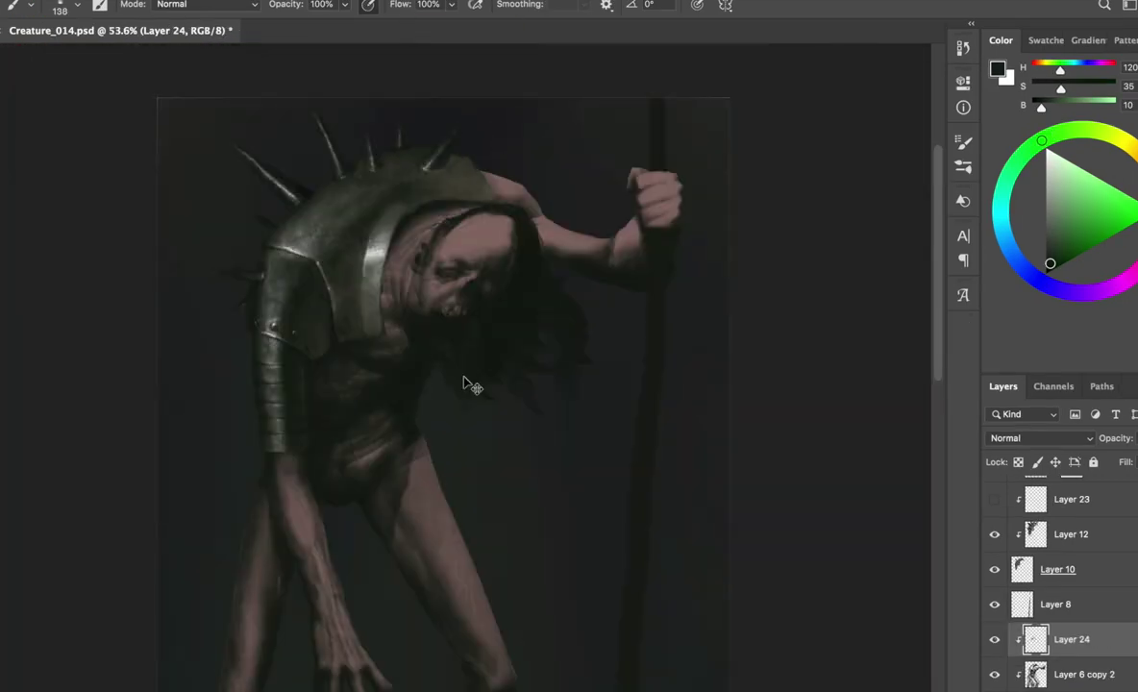
pyautogui.press('h')
pyautogui.press('h')
pyautogui.scroll(3, 577, 432)
pyautogui.hotkey('ctrl', 'z')
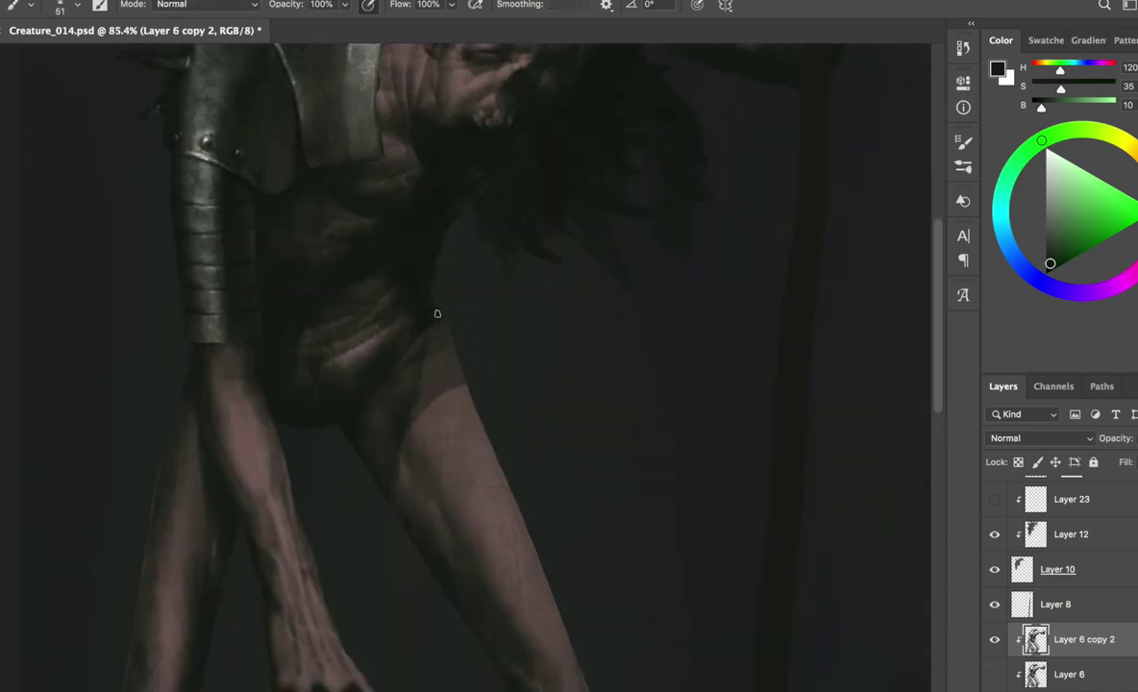
# - Pan up and down over the figure and shrink the brush size
pyautogui.scroll(-2, 473, 330)
pyautogui.scroll(4, 452, 399)
pyautogui.scroll(-3, 423, 481)
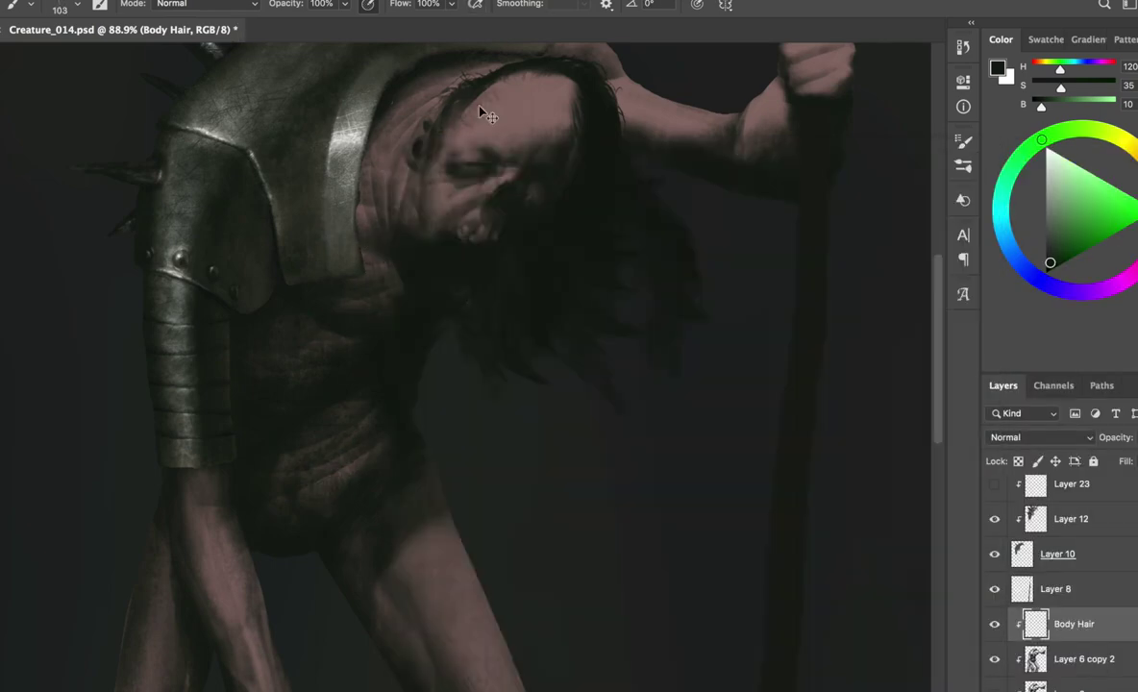
pyautogui.press('[')
pyautogui.press('[')
pyautogui.press('[')
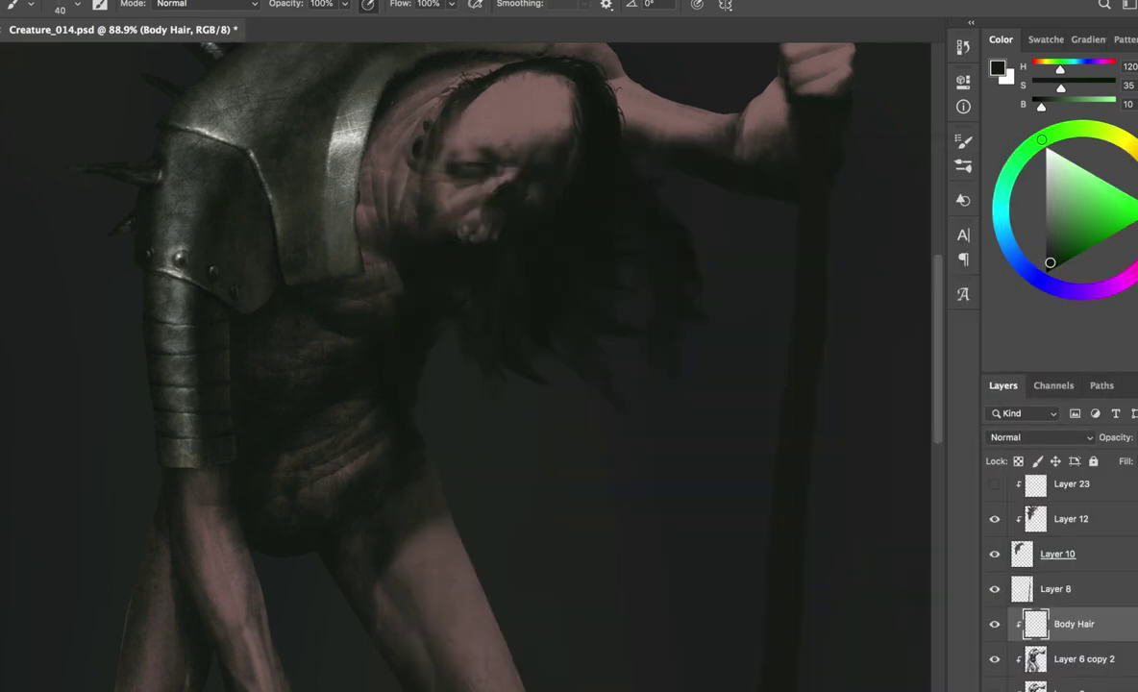
pyautogui.scroll(2, 416, 166)
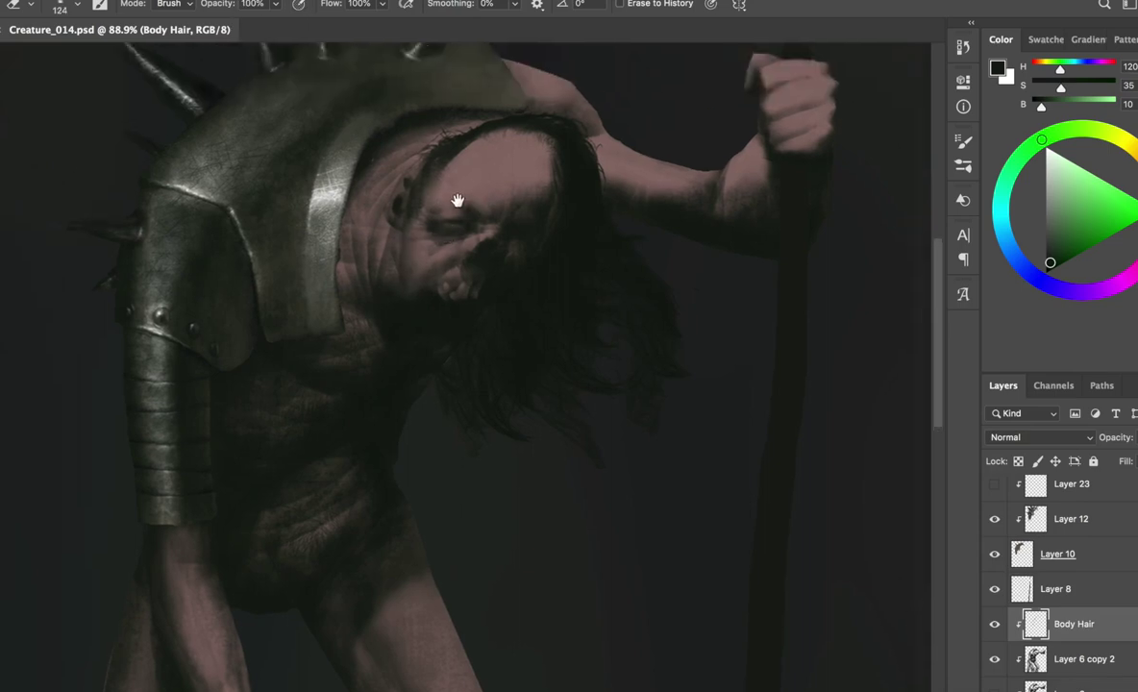
pyautogui.scroll(-5, 452, 198)
pyautogui.scroll(-5, 407, 521)
# - Release Body Hair from its clipping mask and pan across the whole figure
pyautogui.hotkey('ctrl', 'alt', 'g')
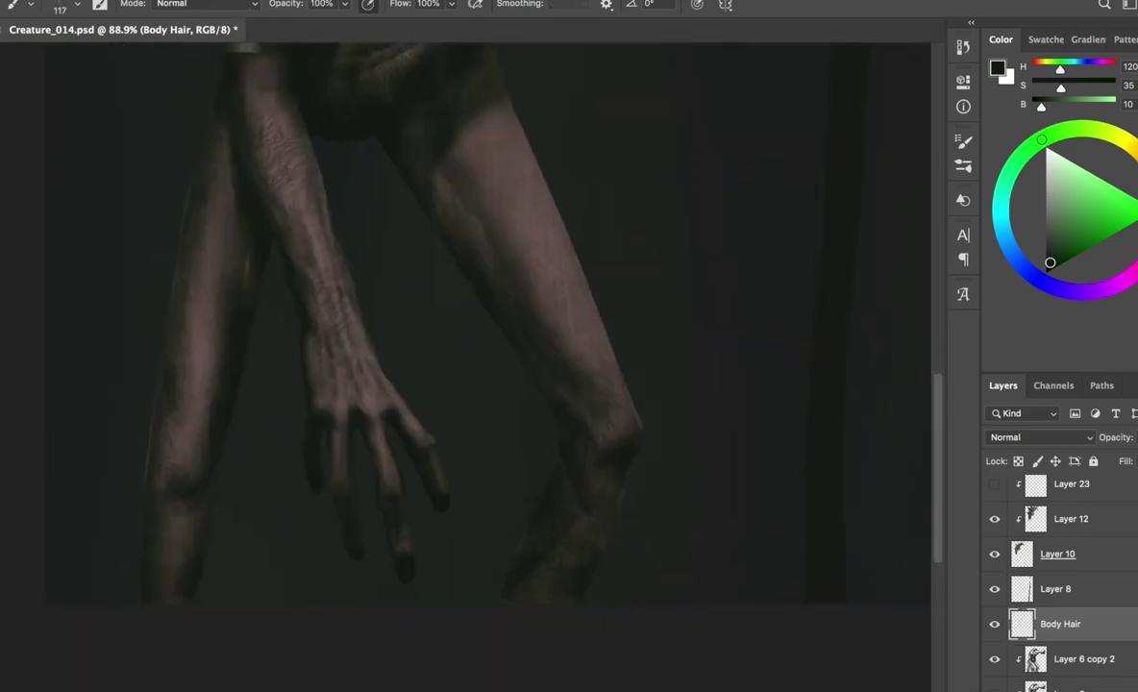
pyautogui.hscroll(-2, 481, 207)
pyautogui.scroll(5, 473, 388)
pyautogui.scroll(5, 473, 389)
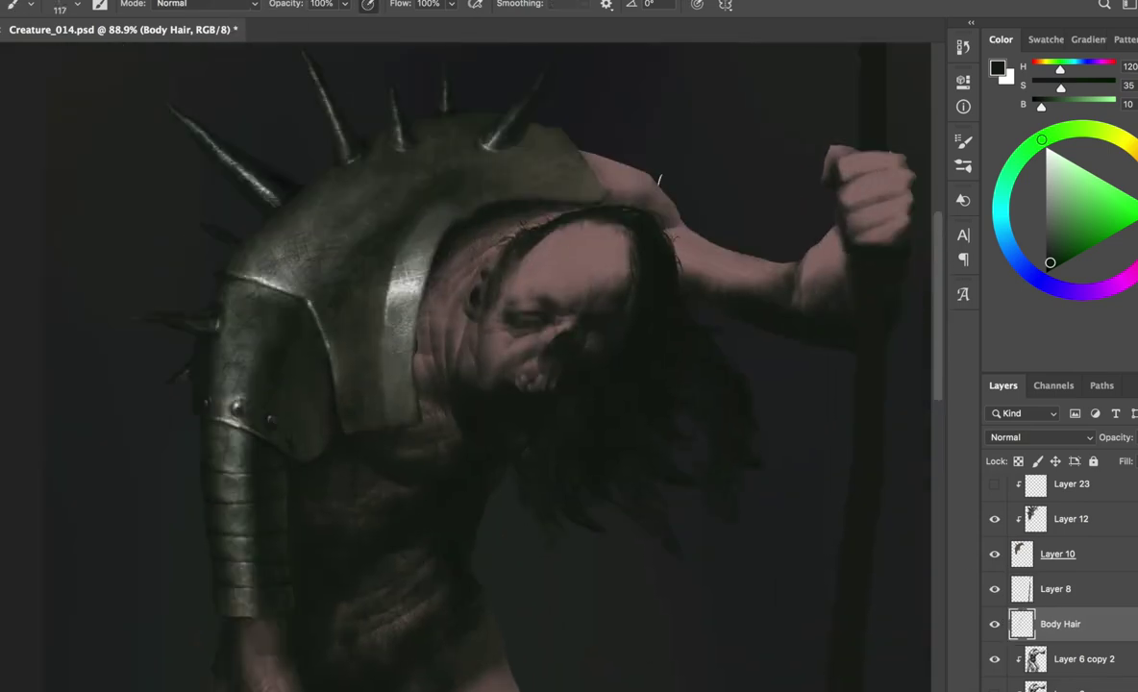
pyautogui.hotkey('alt', '[')
pyautogui.hotkey('alt', '[')
# - Paint a pale pink highlight near the face, adjusting brush size and mirroring to check
pyautogui.keyDown('alt'); pyautogui.click(500, 269); pyautogui.keyUp('alt')
pyautogui.moveTo(466, 284)
pyautogui.mouseDown()
pyautogui.moveTo(479, 295)
pyautogui.moveTo(539, 226)
pyautogui.moveTo(573, 245)
pyautogui.mouseUp()
pyautogui.rightClick(538, 230)
pyautogui.press('Escape')
pyautogui.press('[')
pyautogui.press('[')
pyautogui.press('[')
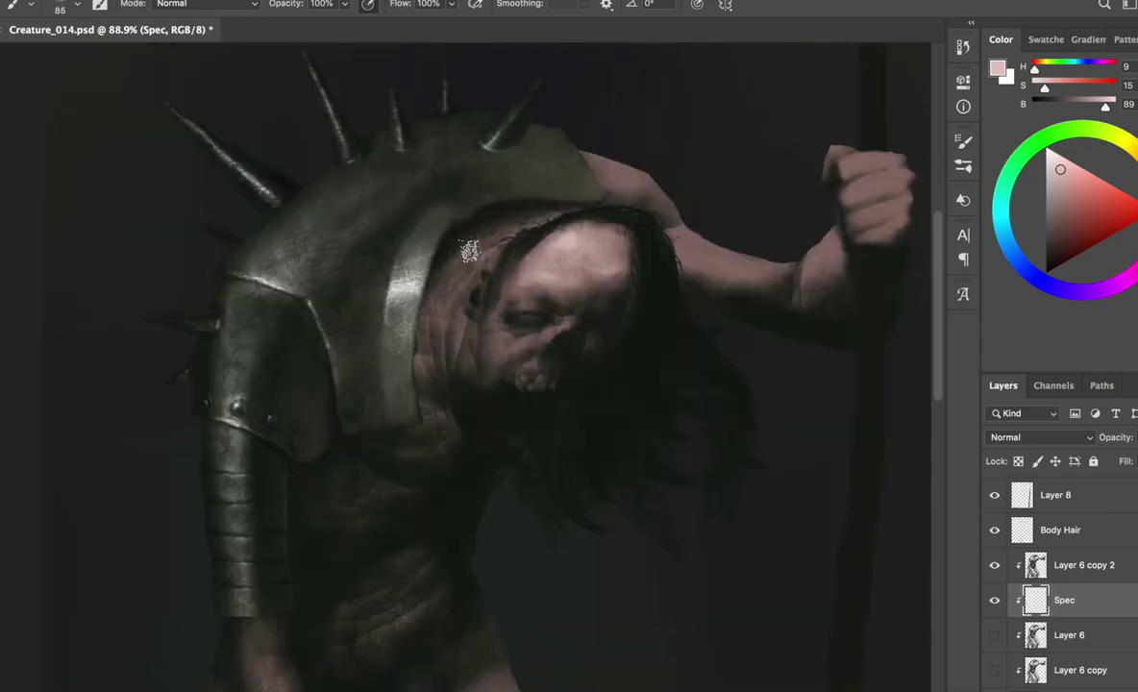
pyautogui.press('[')
pyautogui.press('x')
pyautogui.hotkey('ctrl', 'shift', 'h')
pyautogui.press(']')
pyautogui.press(']')
pyautogui.press(']')
# - Sample pale pink from the skin, add a small highlight stroke, and zoom out to the legs
pyautogui.keyDown('alt'); pyautogui.click(525, 263); pyautogui.keyUp('alt')
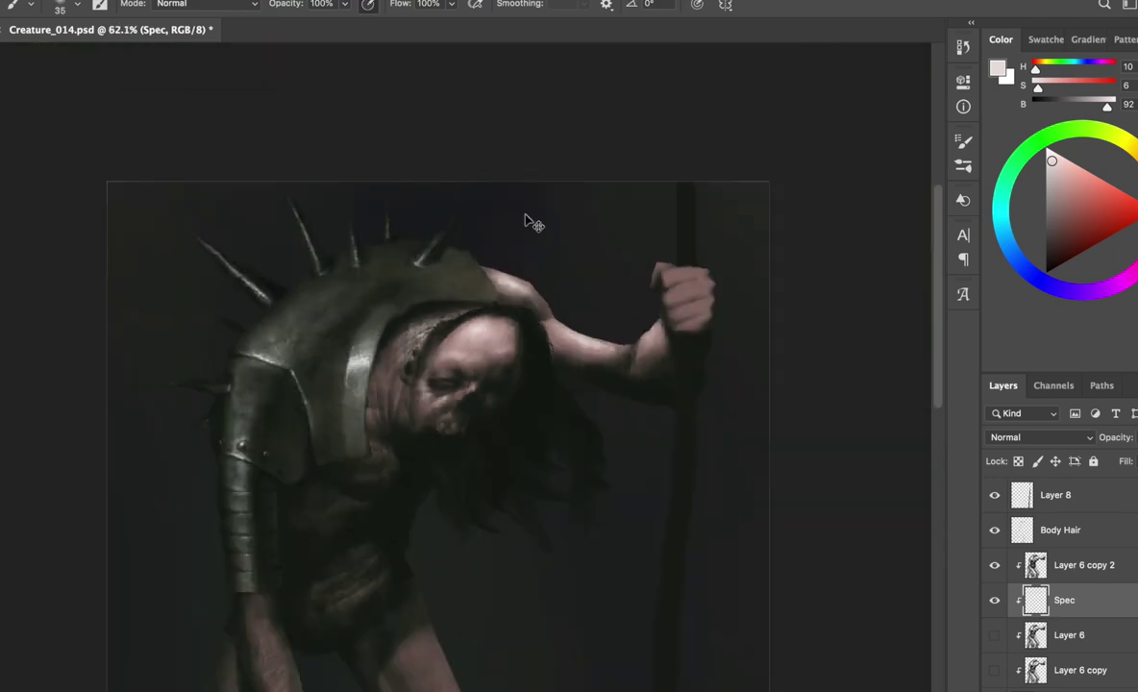
pyautogui.moveTo(533, 223); pyautogui.dragTo(478, 198)
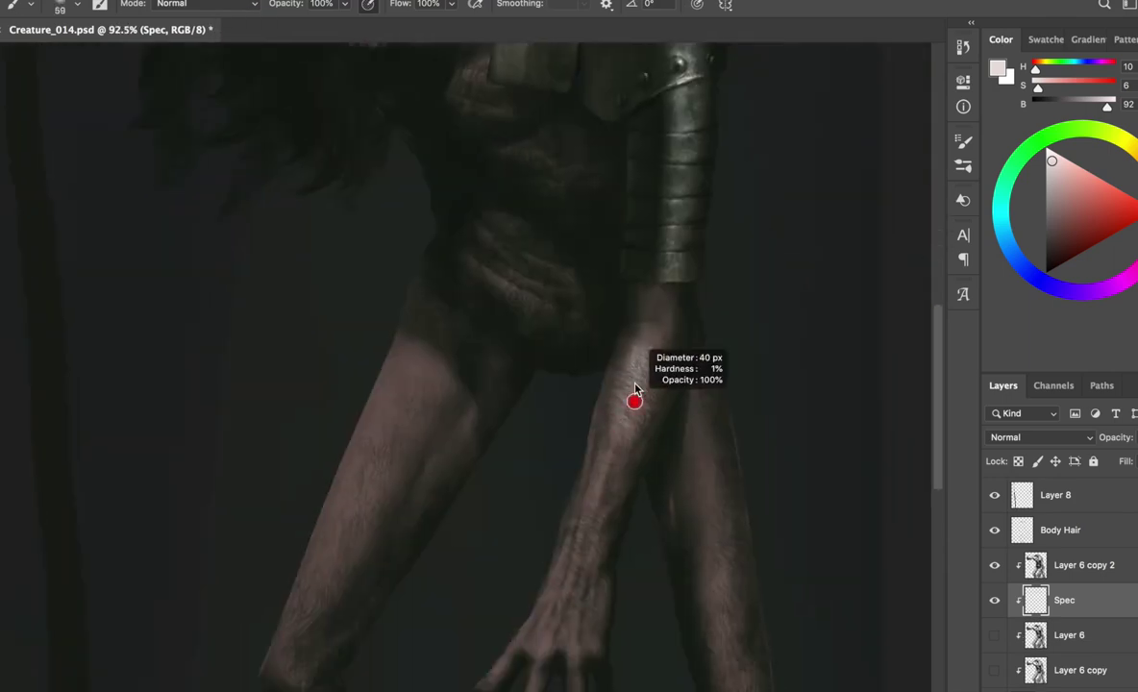
pyautogui.scroll(-2, 466, 366)
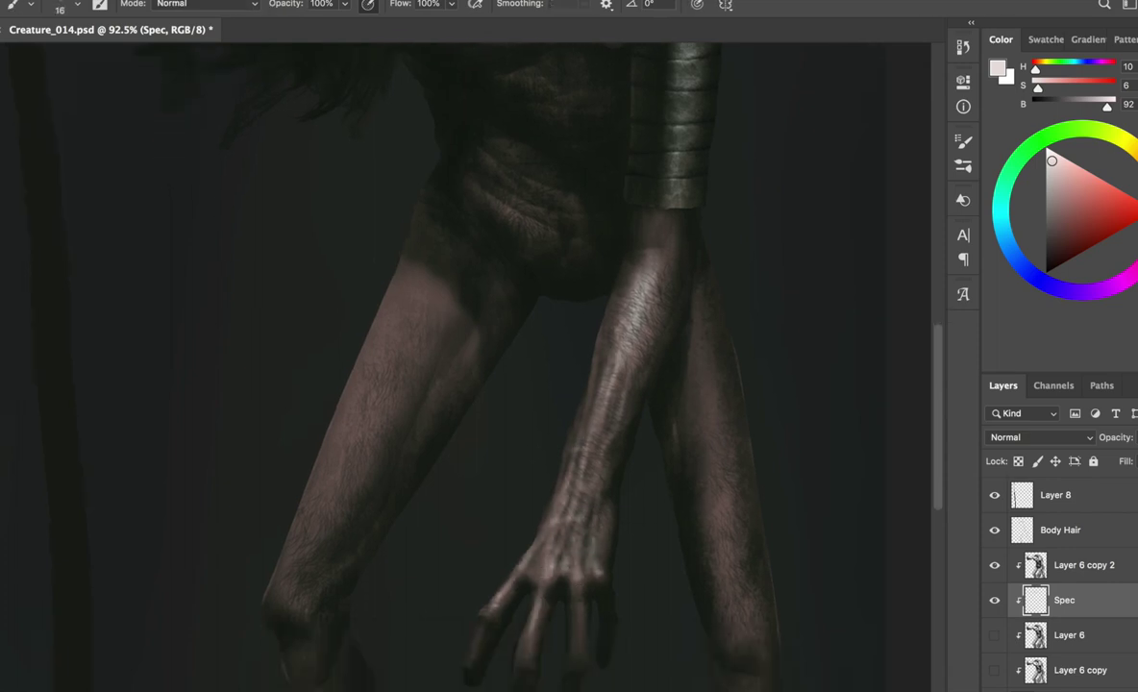
pyautogui.hotkey('ctrl', '-')
# - Create the Spec leg layer and move it above Layer 6 copy 2
pyautogui.hotkey('ctrl', 'shift', 'n')
pyautogui.press('Return')
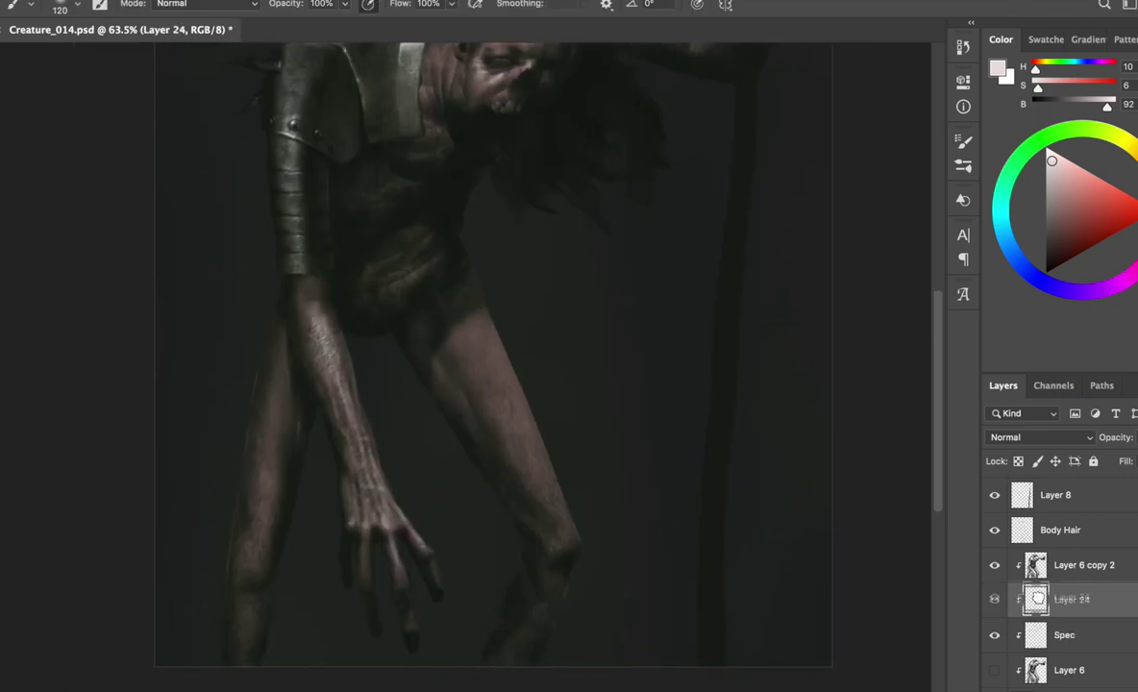
pyautogui.moveTo(1072, 598); pyautogui.dragTo(1067, 562)
# - Brush a bright highlight onto the forehead with the canvas mirrored, then flip back
pyautogui.hotkey('ctrl', 'shift', 'h')
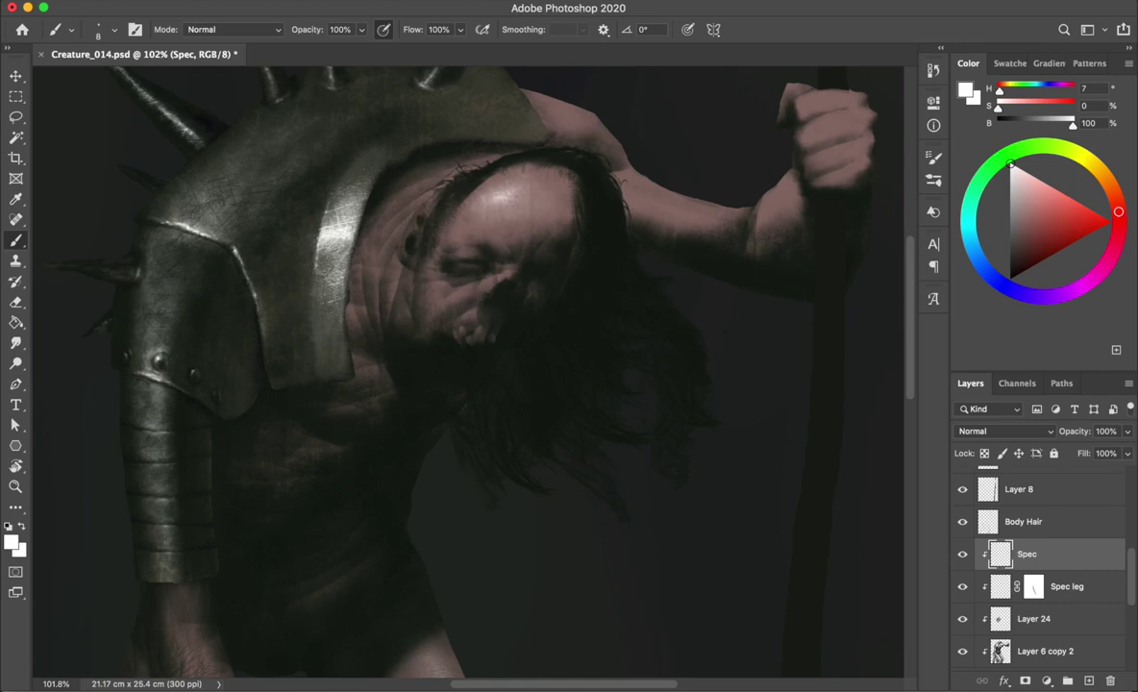
pyautogui.hotkey('ctrl', 'shift', 'h')
pyautogui.moveTo(342, 168); pyautogui.dragTo(413, 221)
pyautogui.hotkey('ctrl', 'shift', 'h')
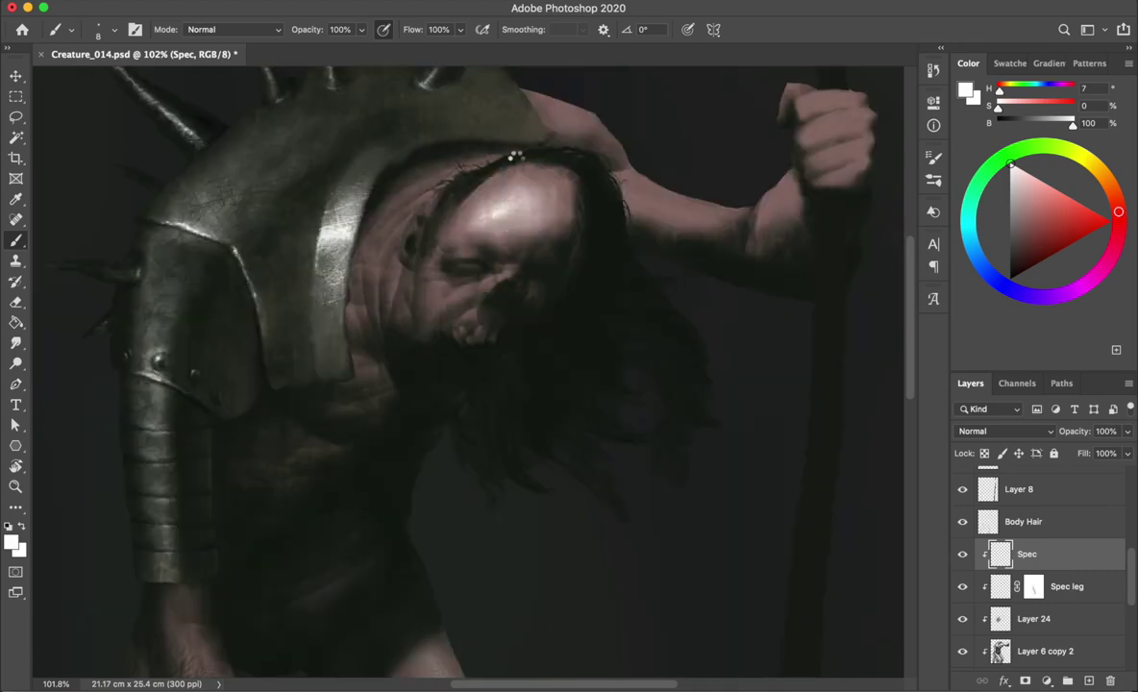
# - Add a white layer mask to Spec and paint black to hide parts of the highlight
pyautogui.hotkey('ctrl', 'shift', 'h')
pyautogui.rightClick(401, 169)
pyautogui.click(1047, 681)
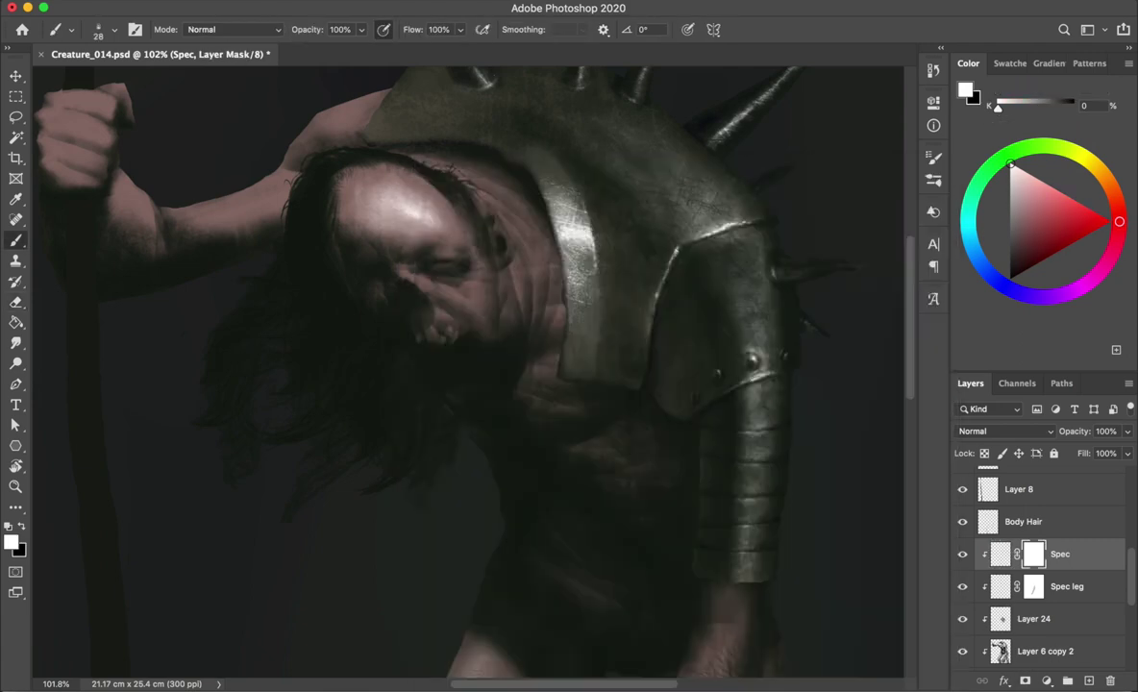
pyautogui.press('x')
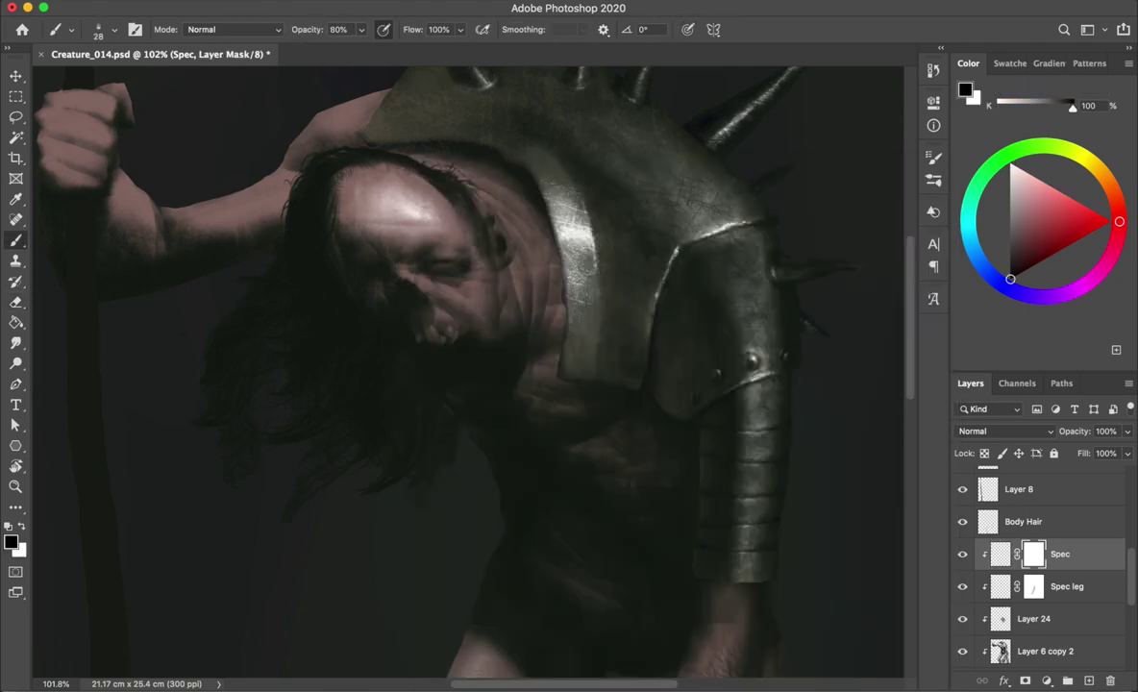
pyautogui.hotkey('ctrl', 'shift', 'h')
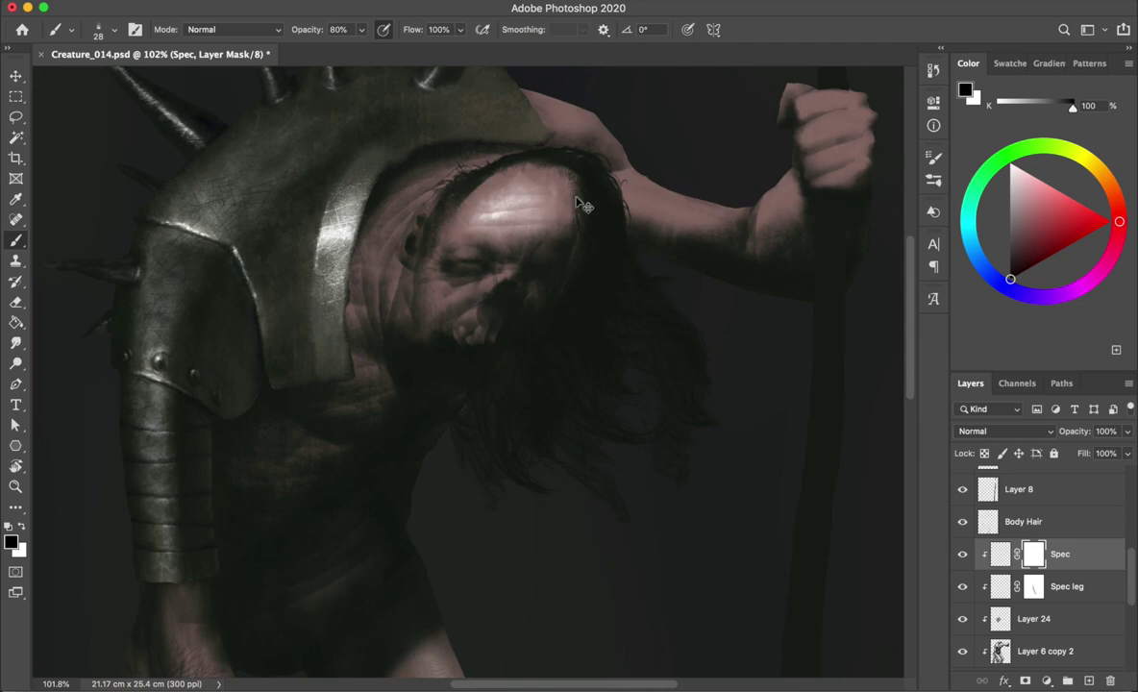
pyautogui.hotkey('ctrl', 'shift', 'h')
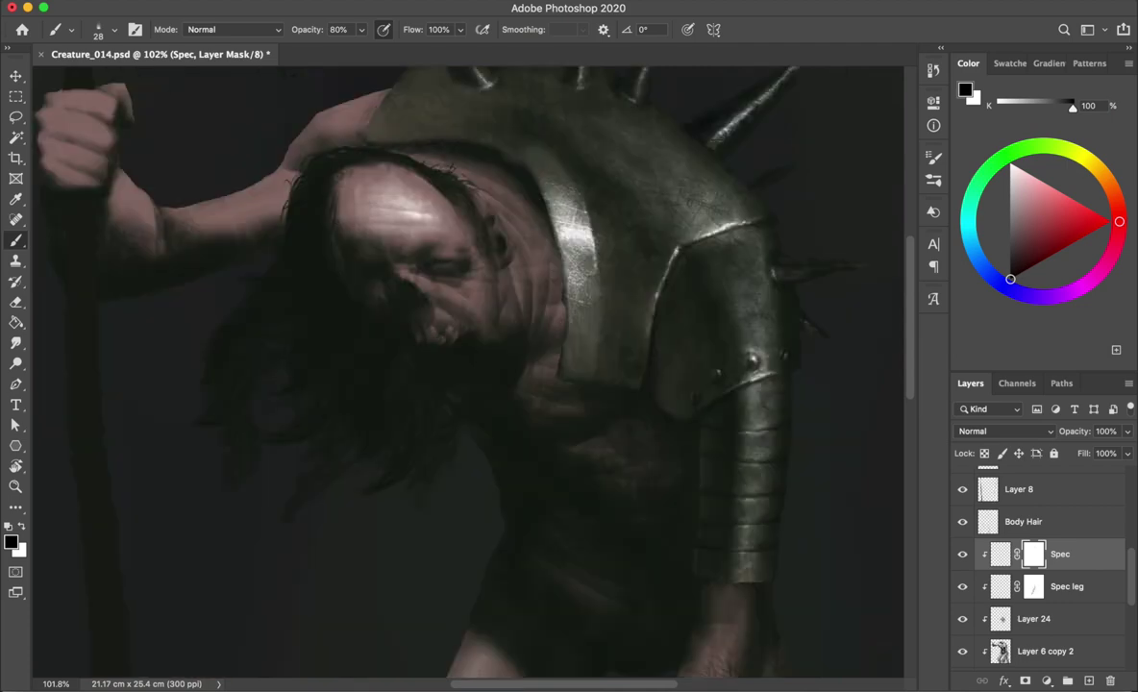
# - Save the painting while toggling mask colours between white and black
pyautogui.hotkey('ctrl', 'shift', 'h')
pyautogui.press('x')
pyautogui.hotkey('ctrl', 's')
pyautogui.press('x')
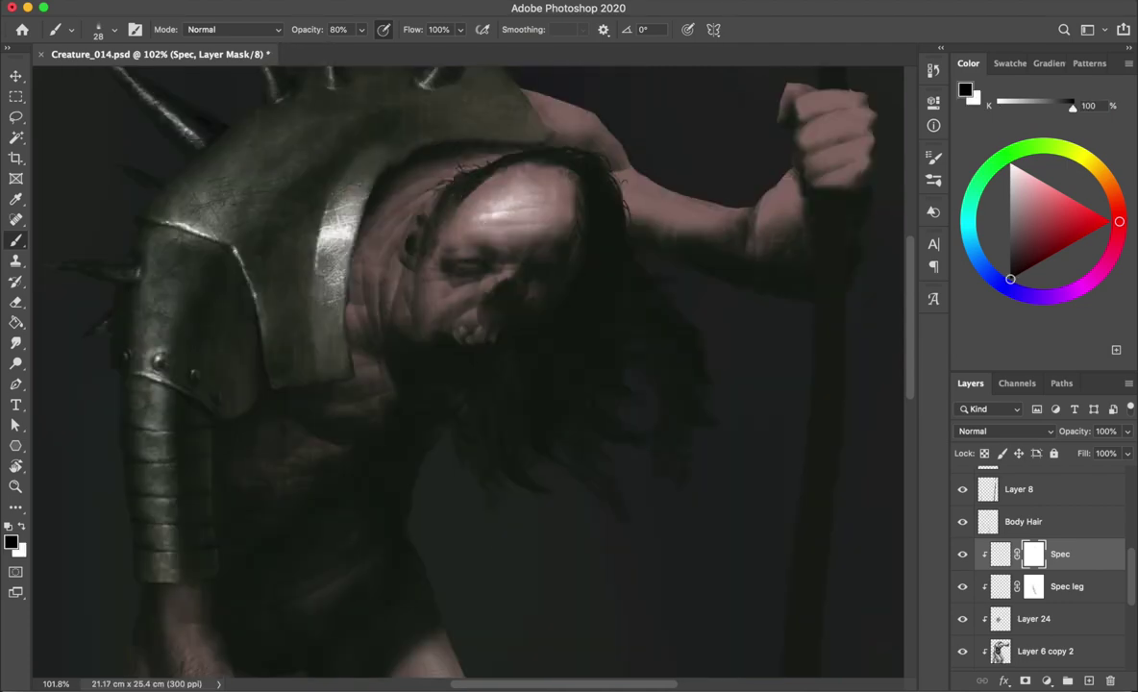
pyautogui.hotkey('ctrl', 's')
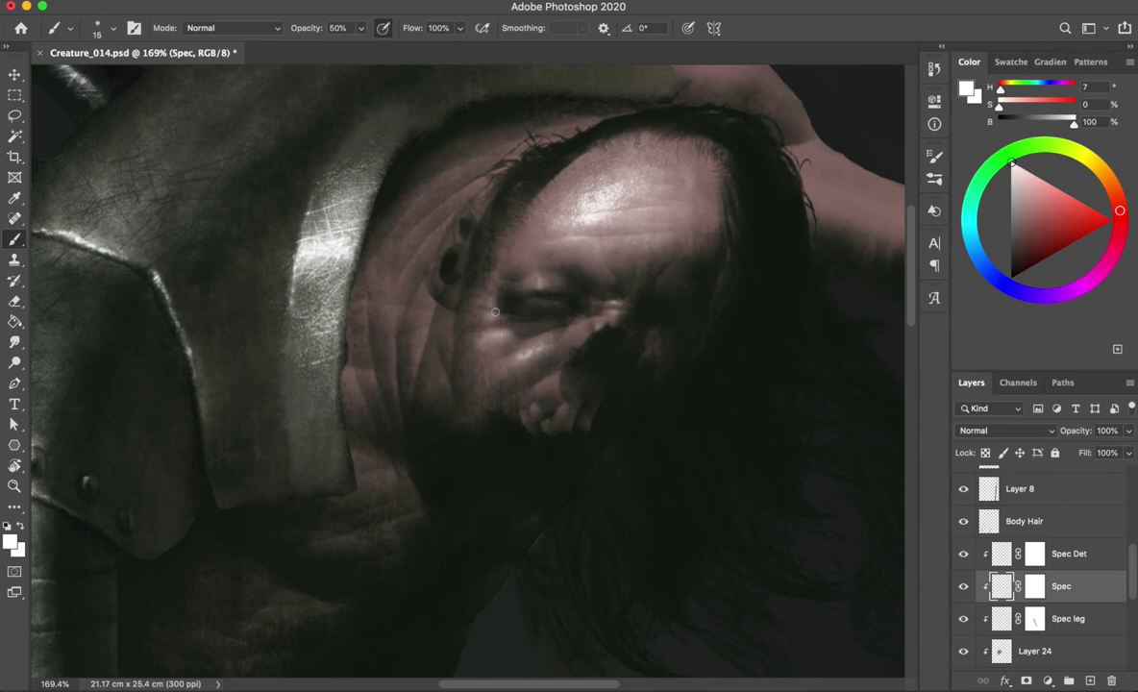
# - Repaint the skin near the eye, alternating between the Brush and Eraser
pyautogui.press('e')
pyautogui.press('b')
pyautogui.press('e')
pyautogui.press('b')
pyautogui.moveTo(553, 298); pyautogui.dragTo(588, 343)
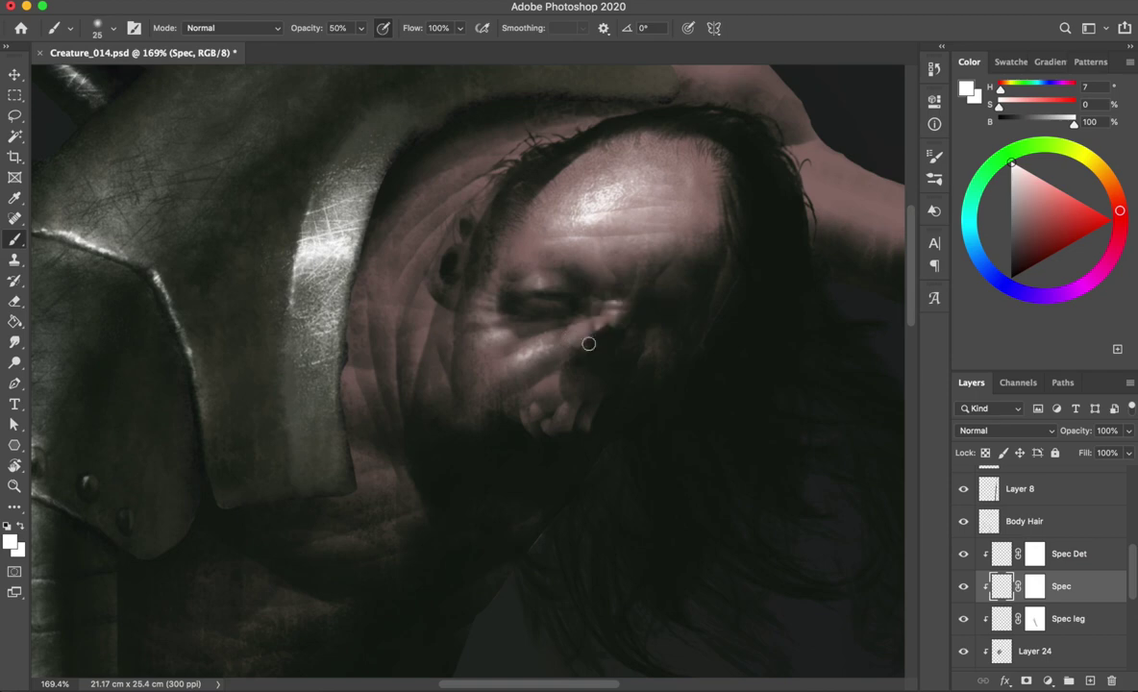
pyautogui.press('e')
pyautogui.scroll(-2, 473, 335)
# - Select the Layer 6 copy 2 skin layer and set up a dark colour with Brush and Eraser
pyautogui.press('b')
pyautogui.press('e')
pyautogui.hotkey('ctrl', 'shift', 'h')
pyautogui.hotkey('ctrl', 'shift', 'h')
pyautogui.scroll(1, 504, 238)
pyautogui.scroll(3, 503, 239)
pyautogui.scroll(-2, 1046, 577)
pyautogui.click(1046, 563)
pyautogui.press('b')
pyautogui.press('x')
pyautogui.press('e')
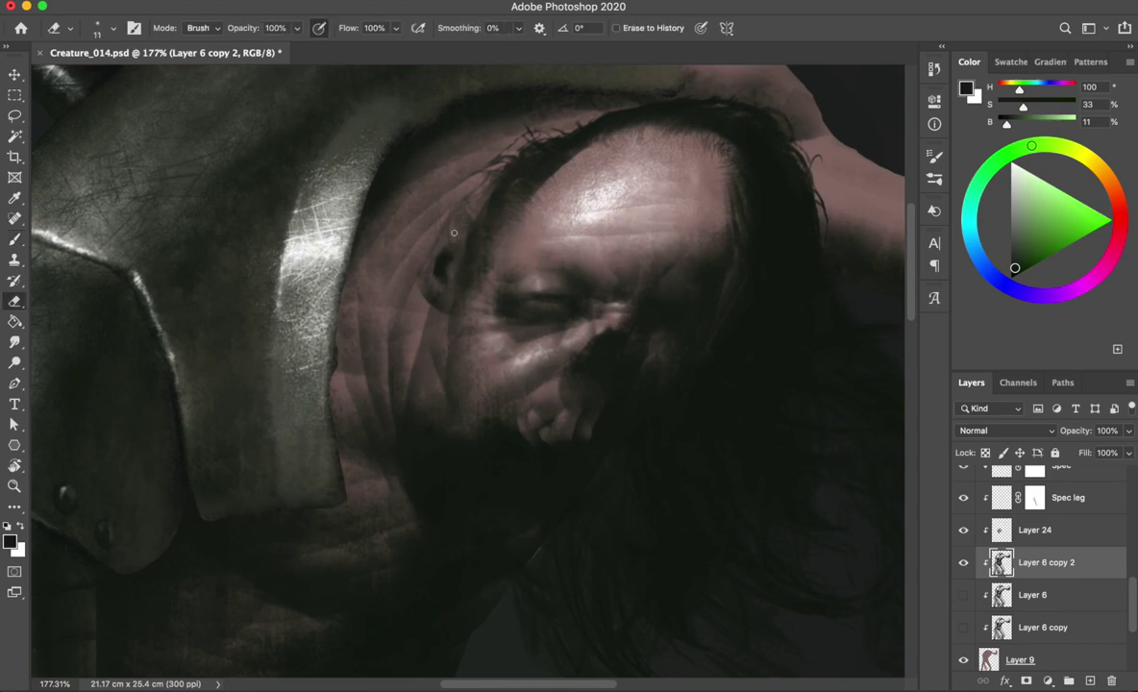
# - Return to Layer 6 copy 2 and paint the first tooth stroke at the mouth with brush size 11
pyautogui.hotkey('alt', ']')
pyautogui.hotkey('alt', ']')
pyautogui.hotkey('alt', ']')
pyautogui.hotkey('alt', ']')
pyautogui.hotkey('alt', ']')
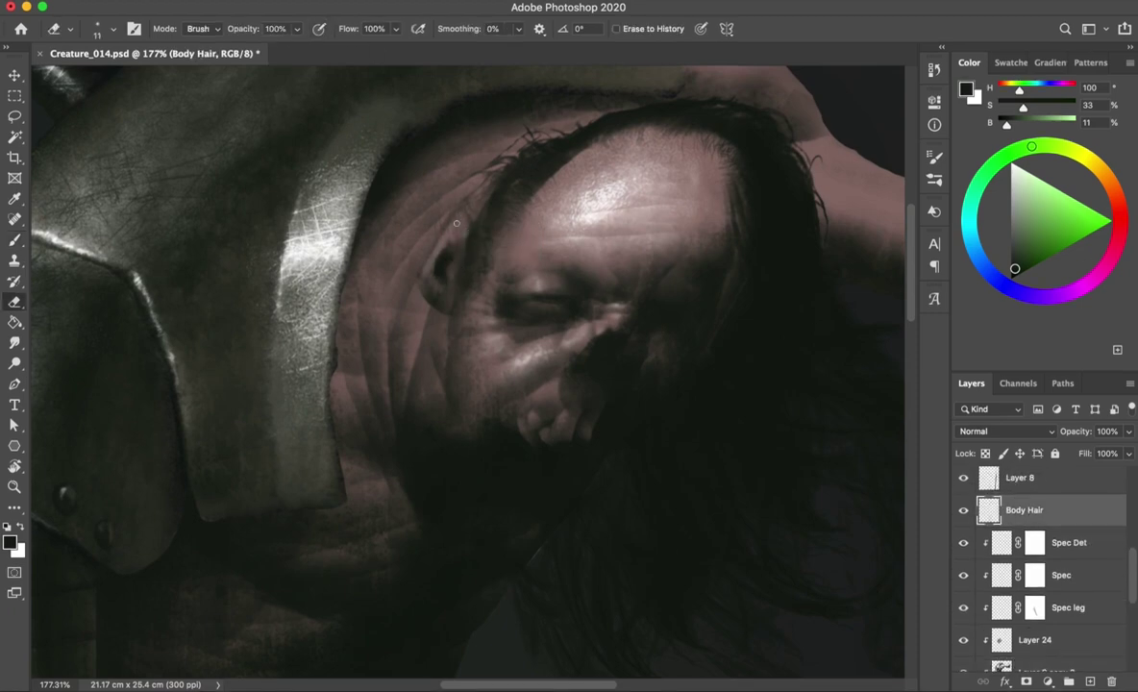
pyautogui.press('b')
pyautogui.hotkey('alt', '[')
pyautogui.hotkey('alt', '[')
pyautogui.hotkey('alt', '[')
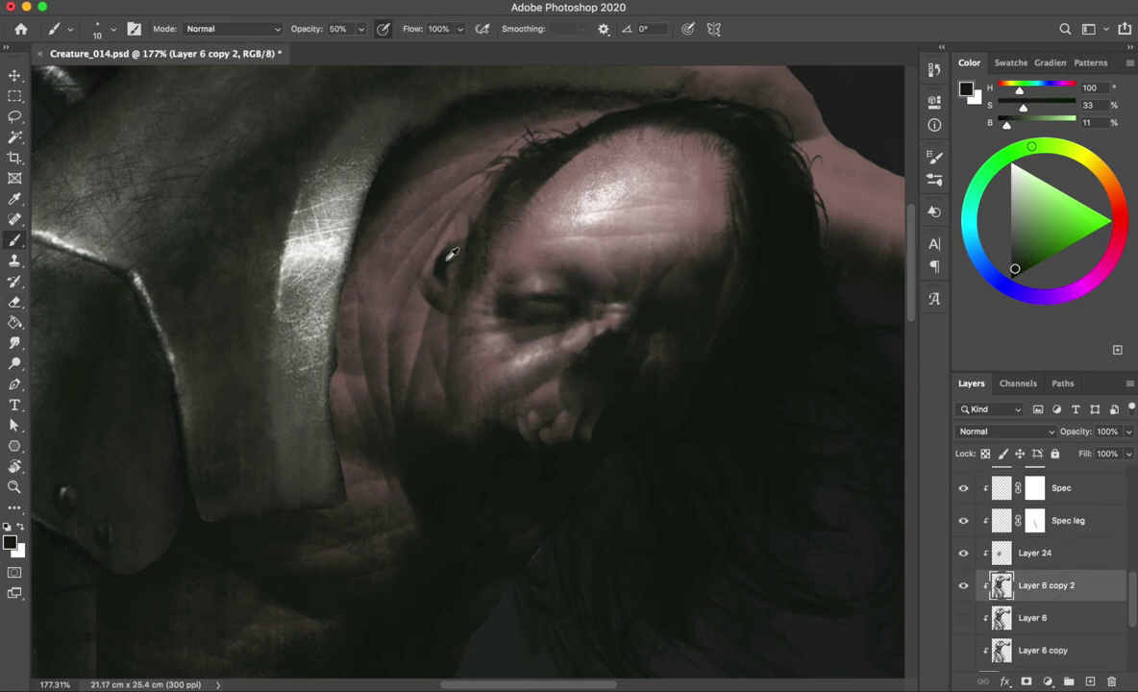
pyautogui.moveTo(424, 215); pyautogui.dragTo(457, 227)
pyautogui.press('e')
pyautogui.press('b')
# - Refine the fangs by alternating Brush and Eraser, save, and shrink the tool to size 3
pyautogui.press('e')
pyautogui.press('b')
pyautogui.press('e')
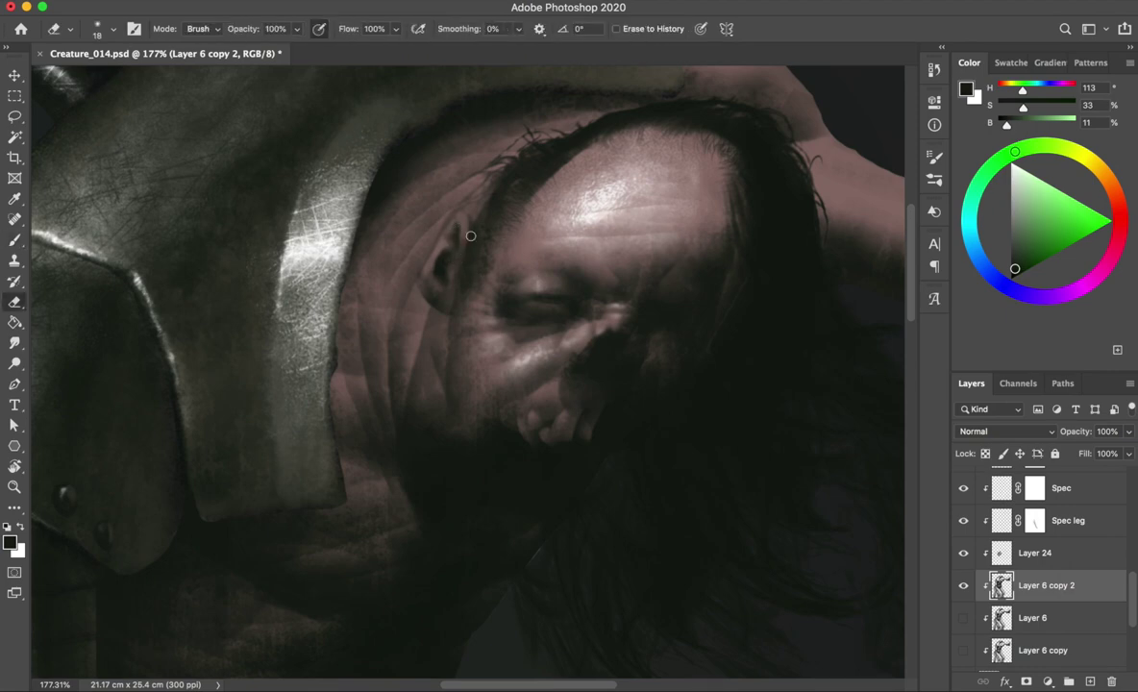
pyautogui.scroll(-3, 445, 295)
pyautogui.press('b')
pyautogui.hotkey('ctrl', 's')
pyautogui.scroll(3, 446, 296)
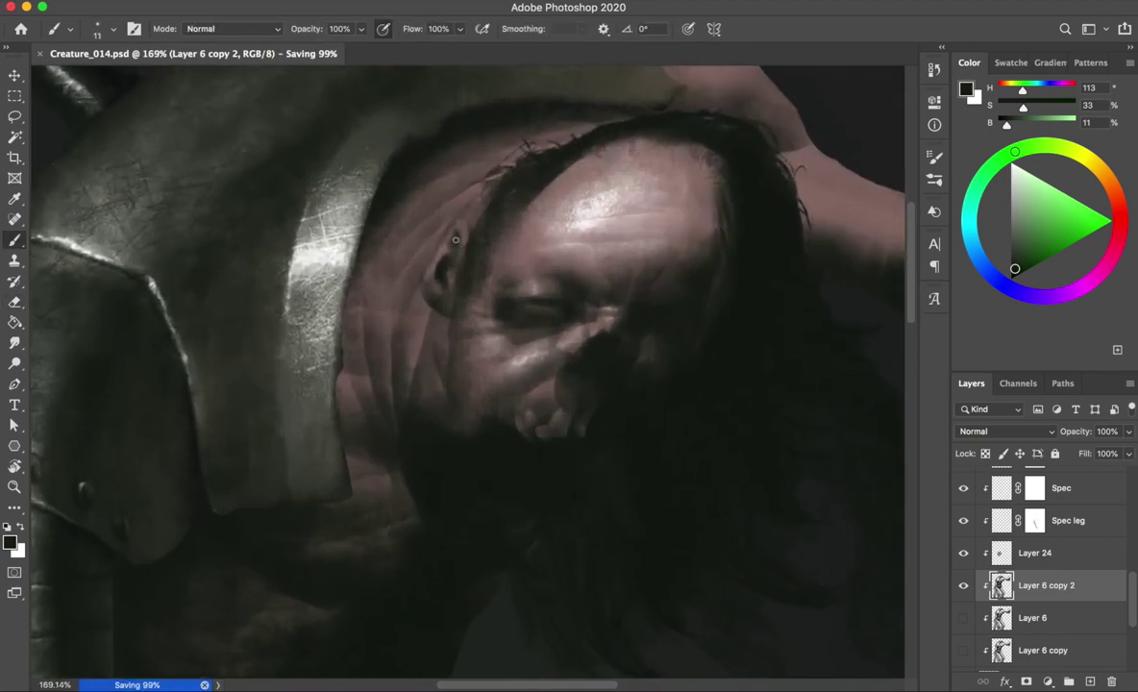
pyautogui.press('e')
pyautogui.moveTo(447, 247); pyautogui.dragTo(448, 252)
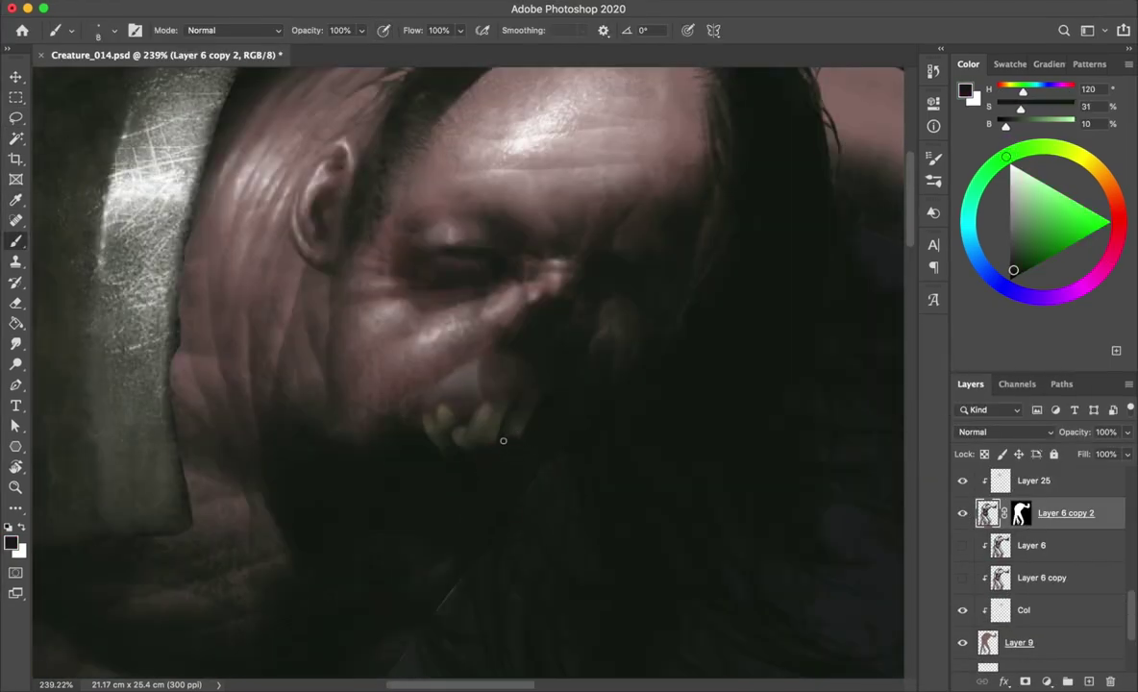
# - Set the brush to size 12 and pick muted yellow-green, dull orange and dark green tones for the teeth
pyautogui.scroll(2, 504, 447)
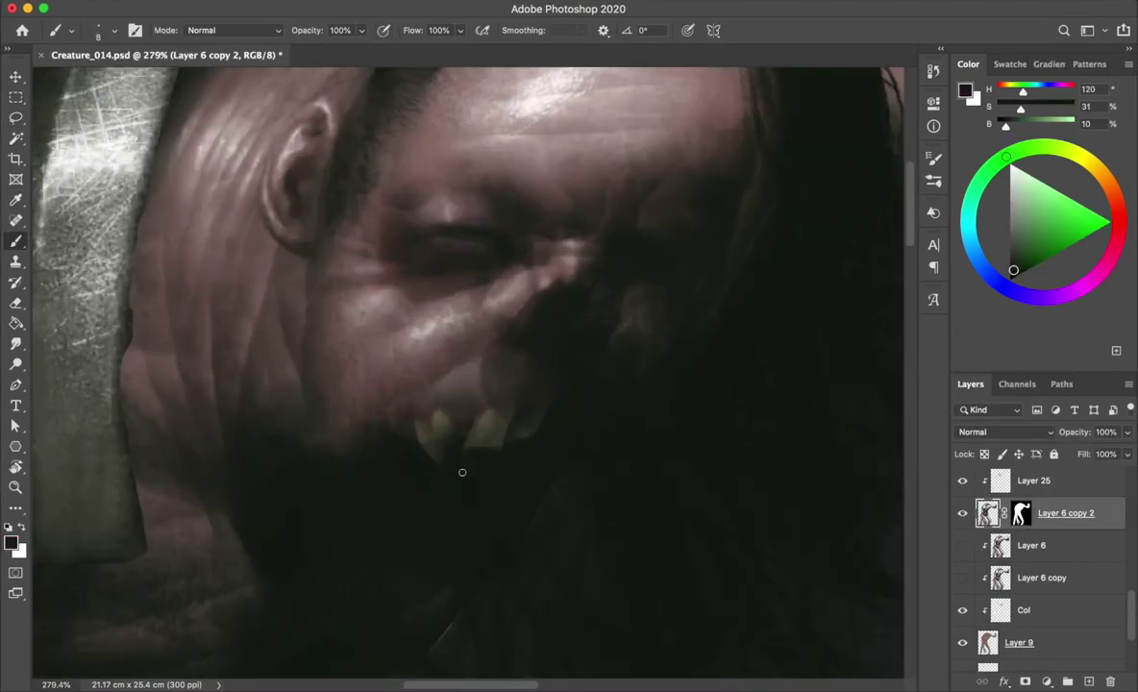
pyautogui.scroll(-5, 579, 394)
pyautogui.scroll(3, 574, 420)
pyautogui.scroll(3, 564, 415)
pyautogui.rightClick(565, 415)
pyautogui.write('12')
pyautogui.press('Return')
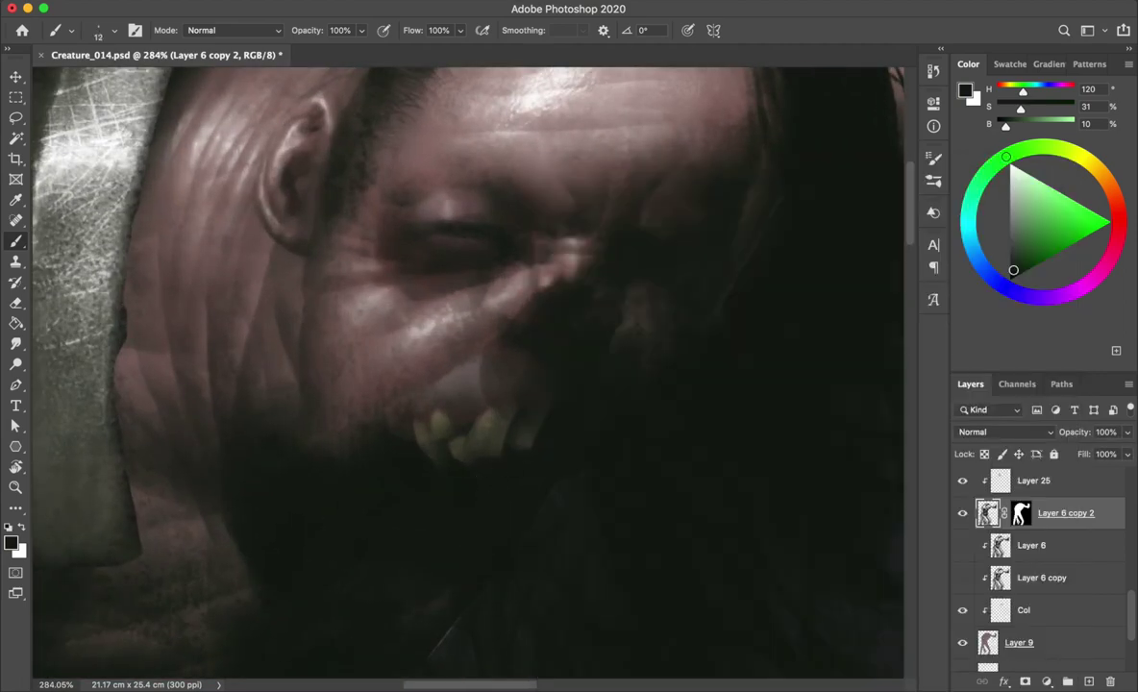
pyautogui.keyDown('alt'); pyautogui.click(470, 389); pyautogui.keyUp('alt')
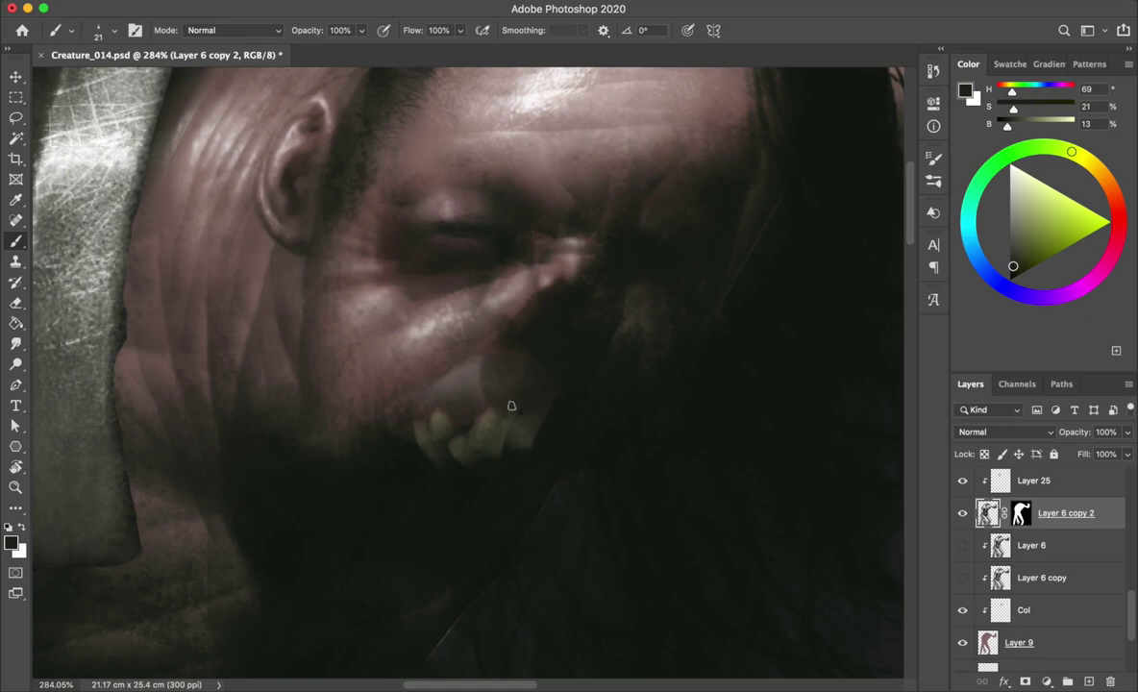
pyautogui.keyDown('alt'); pyautogui.click(449, 416); pyautogui.keyUp('alt')
pyautogui.keyDown('alt'); pyautogui.click(484, 379); pyautogui.keyUp('alt')
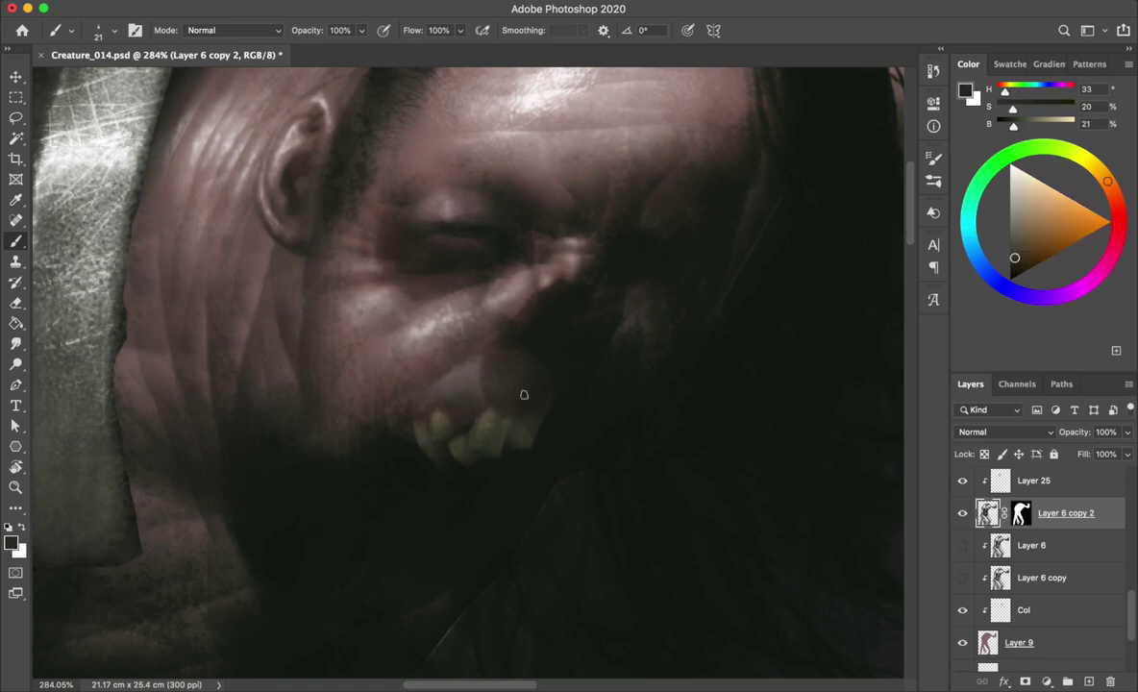
pyautogui.keyDown('alt'); pyautogui.scroll(-3, 481, 375); pyautogui.keyUp('alt')
pyautogui.keyDown('alt'); pyautogui.scroll(5, 476, 370); pyautogui.keyUp('alt')
# - Erase part of the area around the mouth at 50% opacity, then sample a face colour
pyautogui.press('e')
pyautogui.moveTo(493, 372); pyautogui.dragTo(524, 375)
pyautogui.press('5')
pyautogui.scroll(-3, 508, 399)
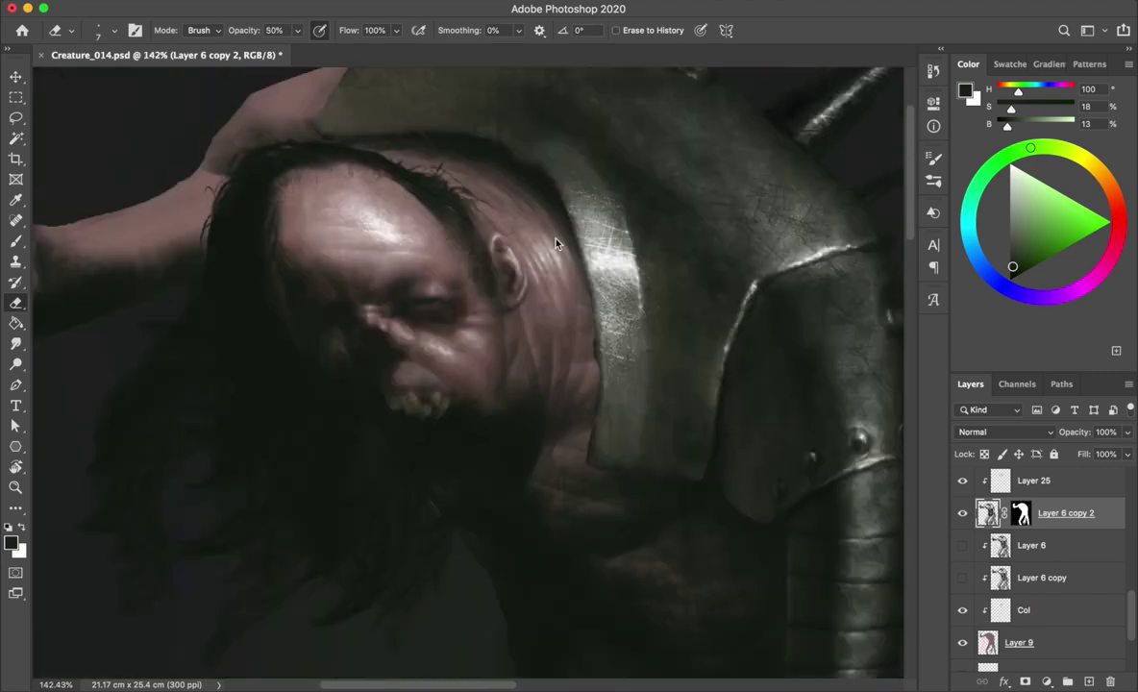
pyautogui.scroll(4, 511, 364)
pyautogui.press('b')
pyautogui.keyDown('alt'); pyautogui.click(492, 346); pyautogui.keyUp('alt')
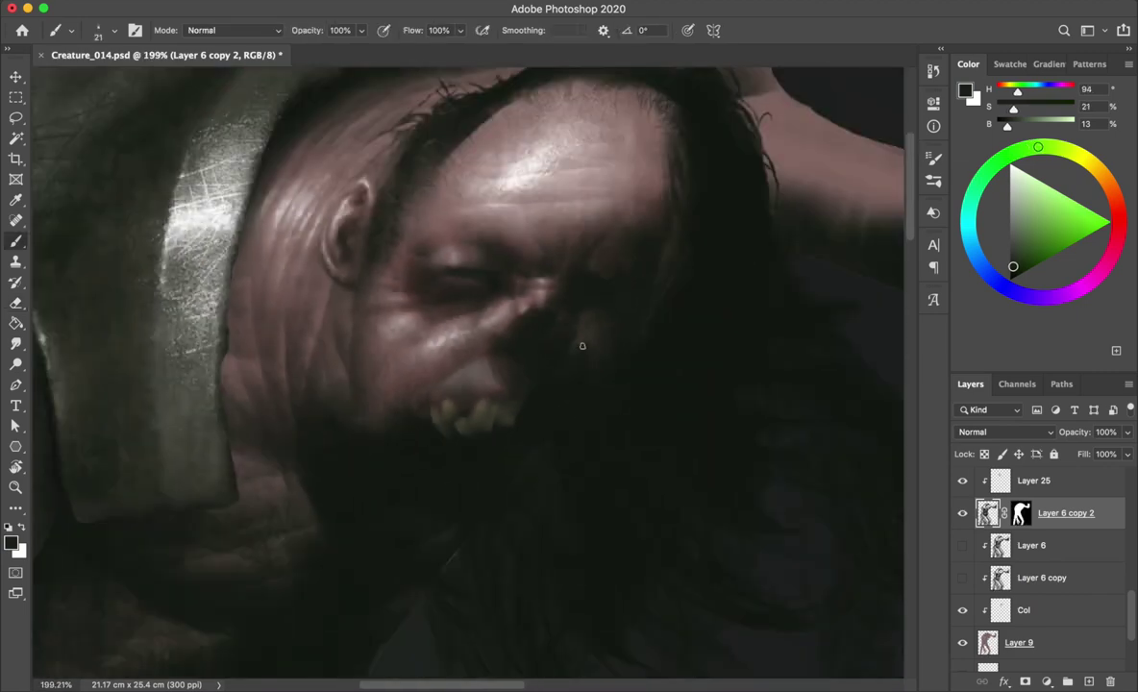
pyautogui.scroll(-3, 538, 374)
pyautogui.scroll(2, 582, 348)
pyautogui.scroll(-5, 626, 184)
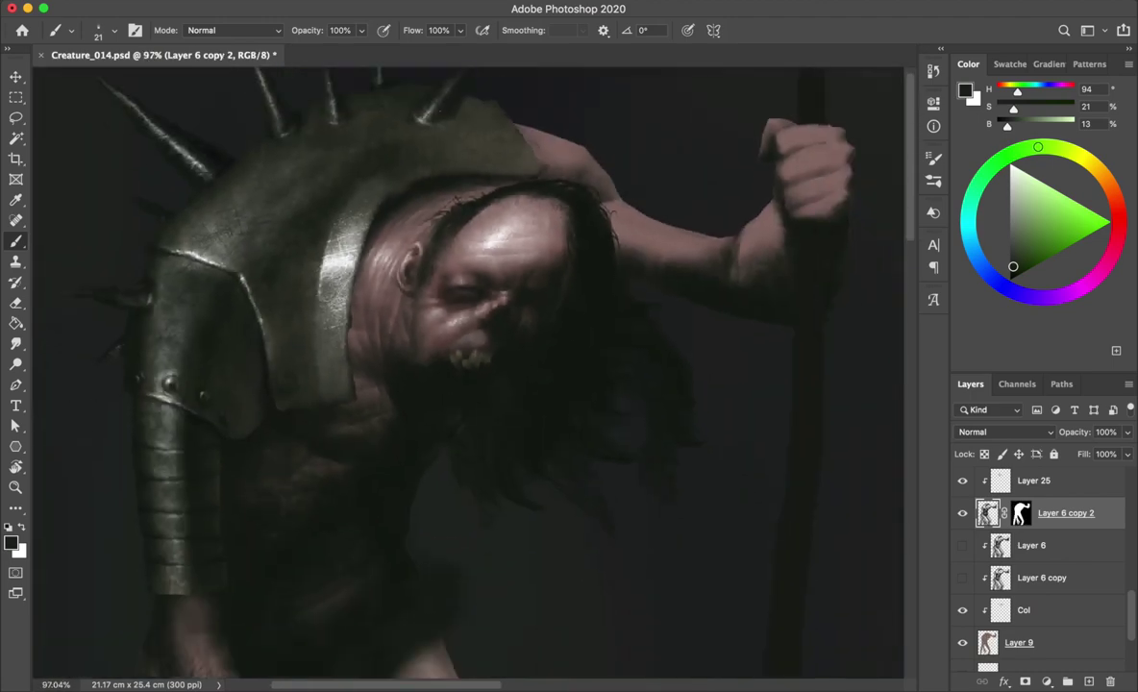
# - On the Col layer, lasso the fangs, apply a Hue/Saturation adjustment and deselect
pyautogui.keyDown('ctrl'); pyautogui.click(632, 416); pyautogui.keyUp('ctrl')
pyautogui.scroll(-1, 632, 415)
pyautogui.scroll(2, 615, 404)
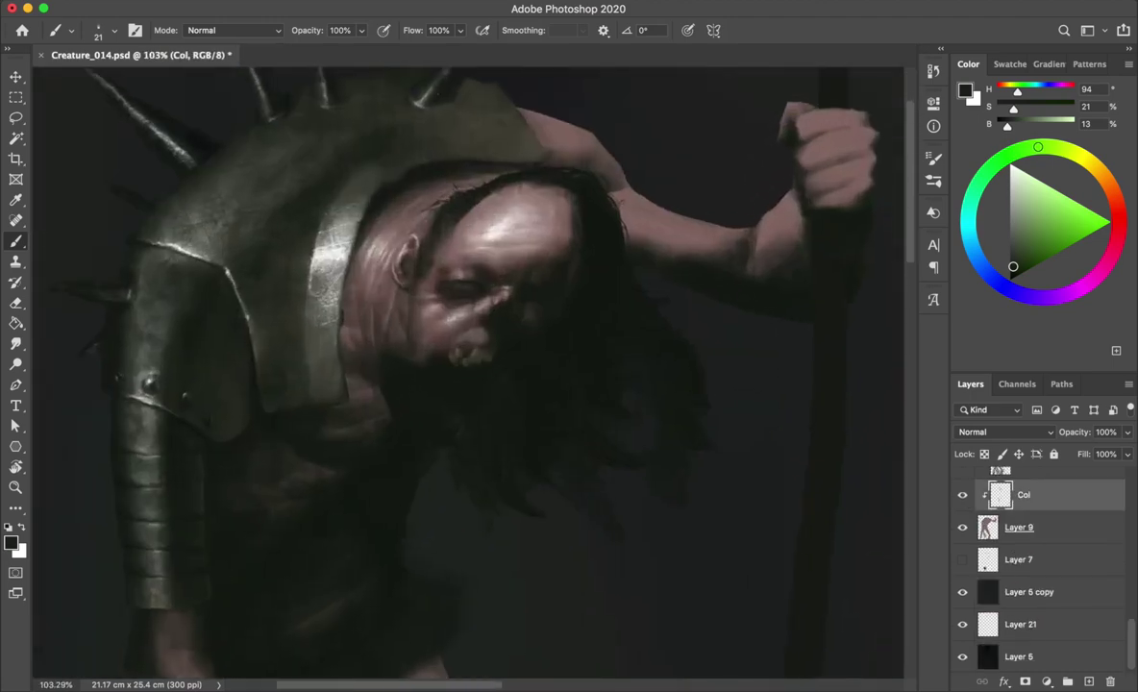
pyautogui.scroll(2, 557, 364)
pyautogui.press('l')
pyautogui.moveTo(534, 418); pyautogui.dragTo(437, 376)
pyautogui.hotkey('ctrl', 'u')
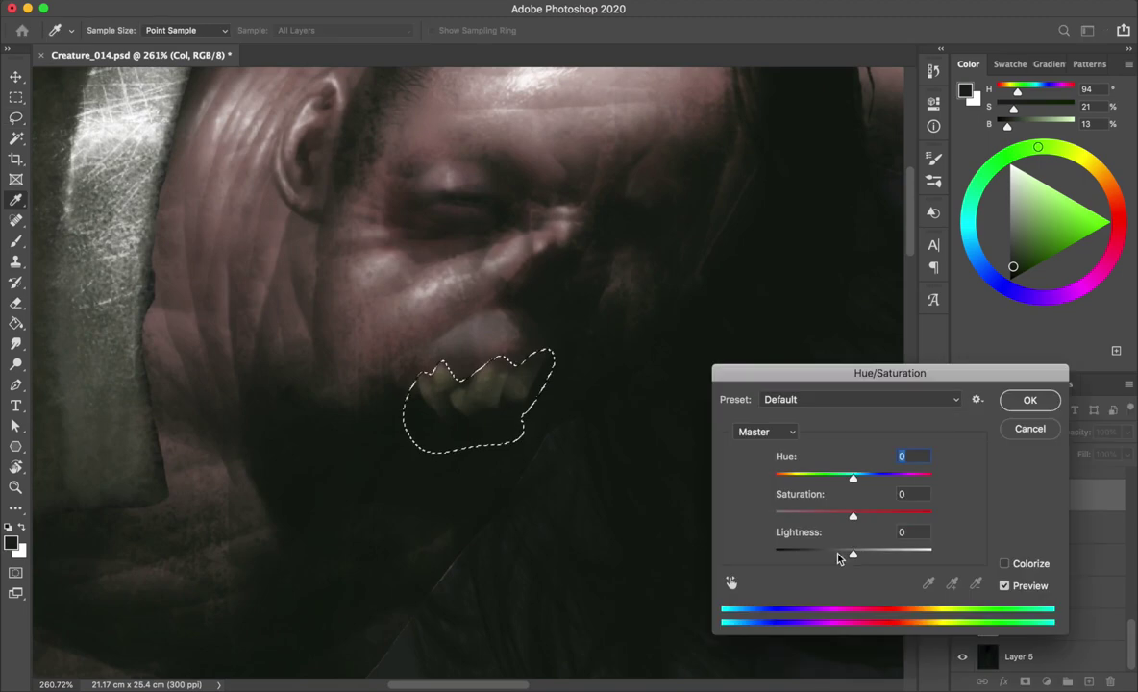
pyautogui.press('Return')
pyautogui.hotkey('ctrl', 'd')
# - On Layer 6 copy 2, sample a face colour and a very dark colour, then flip the canvas horizontally to check
pyautogui.scroll(-2, 763, 272)
pyautogui.scroll(2, 469, 344)
pyautogui.press('b')
pyautogui.keyDown('ctrl'); pyautogui.click(469, 344); pyautogui.keyUp('ctrl')
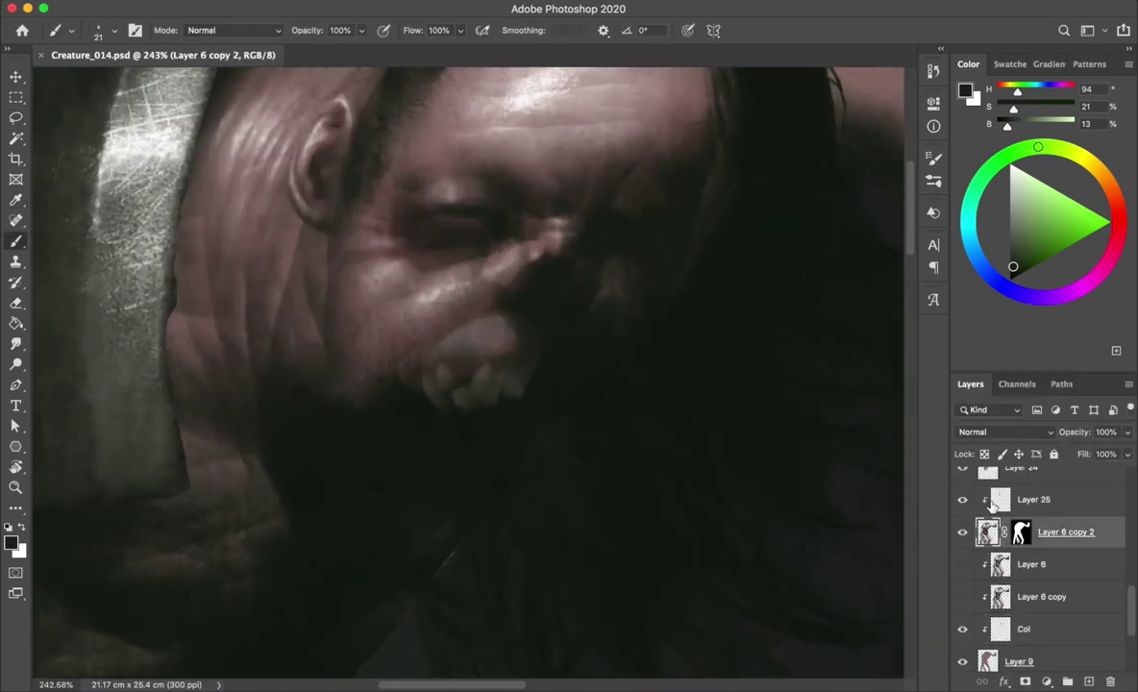
pyautogui.keyDown('alt'); pyautogui.click(380, 351); pyautogui.keyUp('alt')
pyautogui.keyDown('alt'); pyautogui.click(551, 368); pyautogui.keyUp('alt')
pyautogui.hotkey('ctrl', 'shift', 'h')
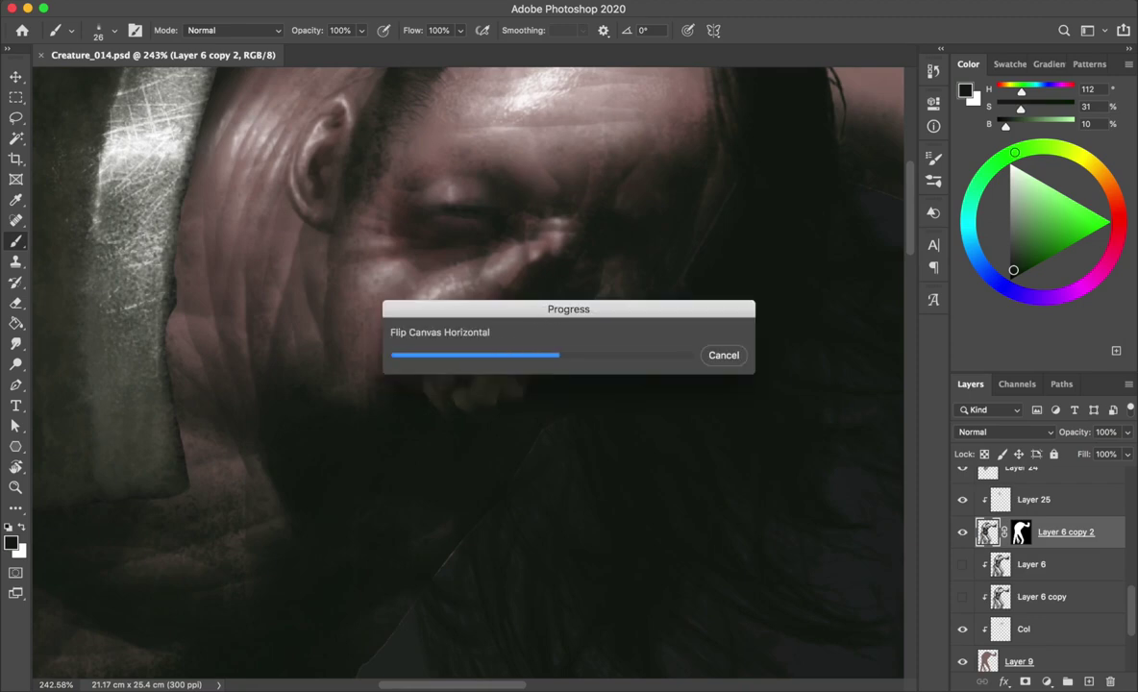
pyautogui.scroll(-3, 413, 317)
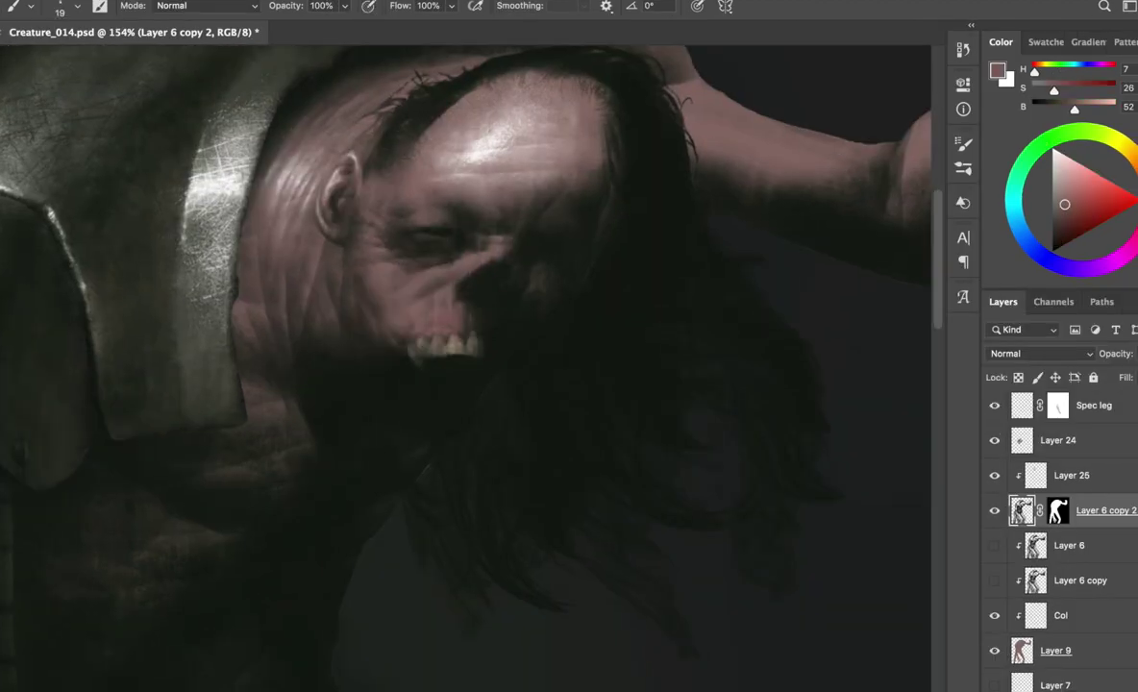
pyautogui.scroll(3, 433, 308)
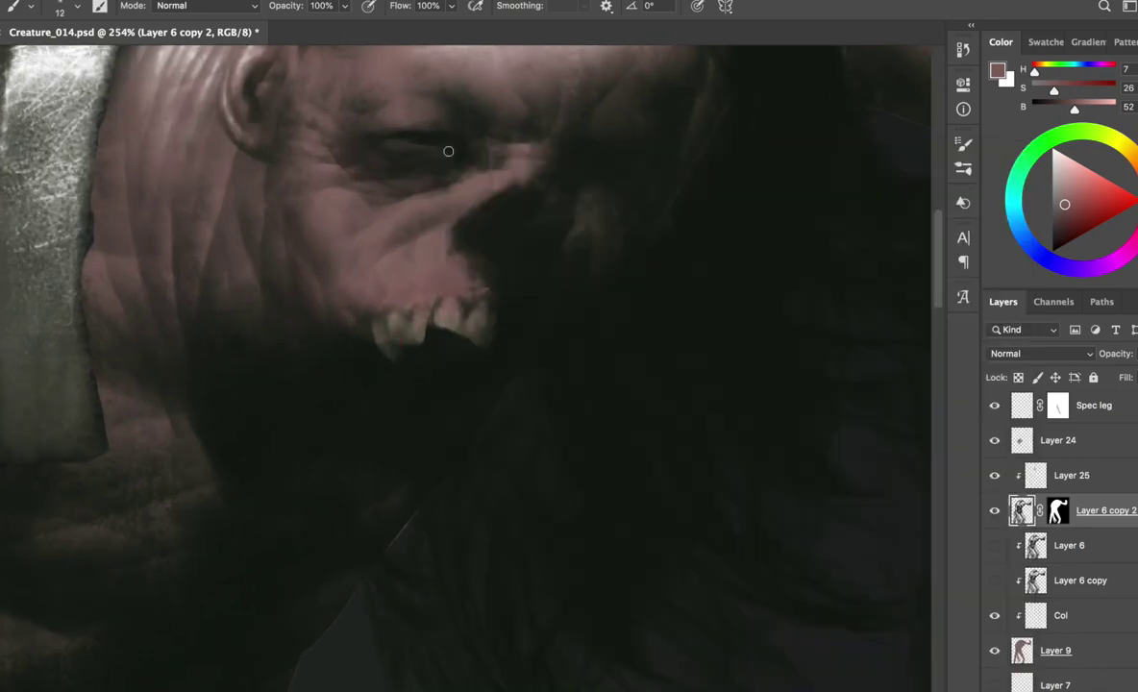
# - Reshape the dark mouth shadows around the teeth with near-black sampled colours, alternating brush and eraser
pyautogui.press('e')
pyautogui.press('b')
pyautogui.keyDown('alt'); pyautogui.click(496, 291); pyautogui.keyUp('alt')
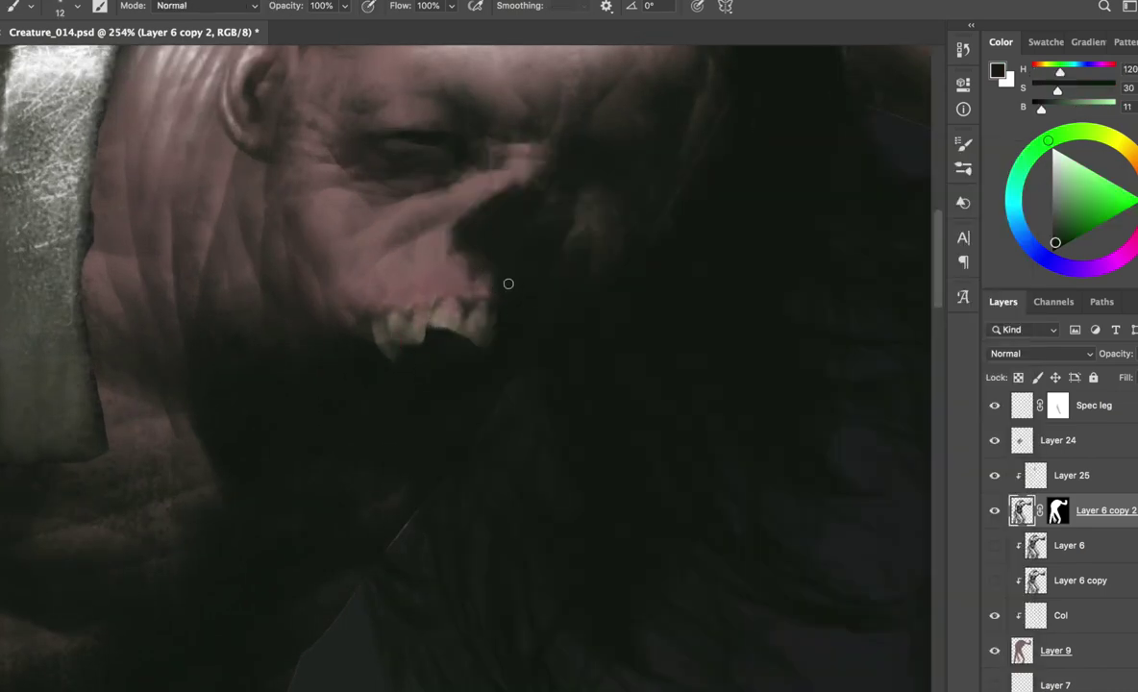
pyautogui.press('e')
pyautogui.scroll(-3, 462, 307)
pyautogui.scroll(5, 423, 322)
pyautogui.press('b')
pyautogui.keyDown('alt'); pyautogui.click(397, 322); pyautogui.keyUp('alt')
pyautogui.press('e')
pyautogui.press('b')
pyautogui.press('e')
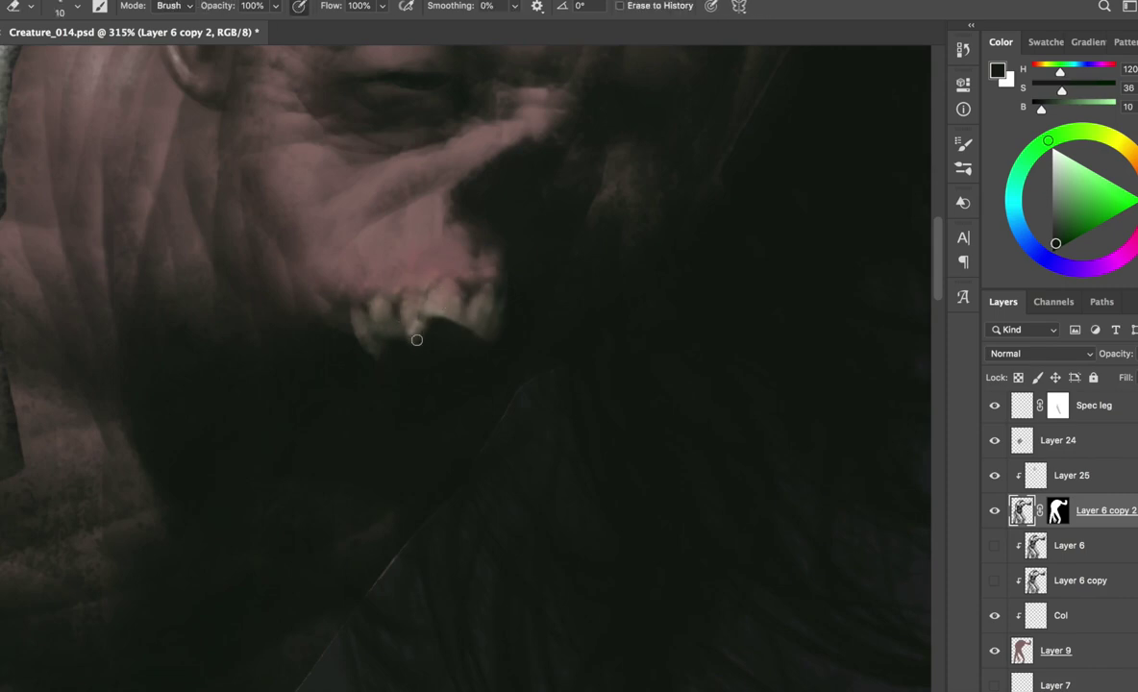
pyautogui.press('b')
pyautogui.scroll(-2, 445, 317)
pyautogui.scroll(1, 433, 290)
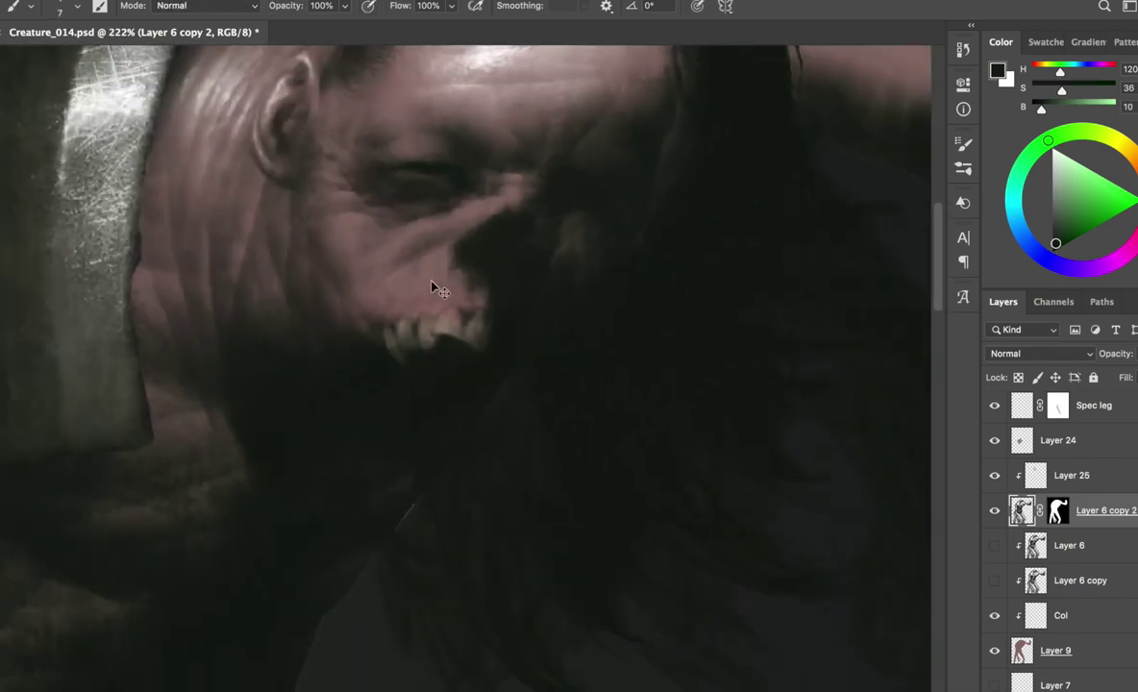
# - Mirror the canvas back and forth to check the mouth proportions while touching up with brush and eraser
pyautogui.press('h')
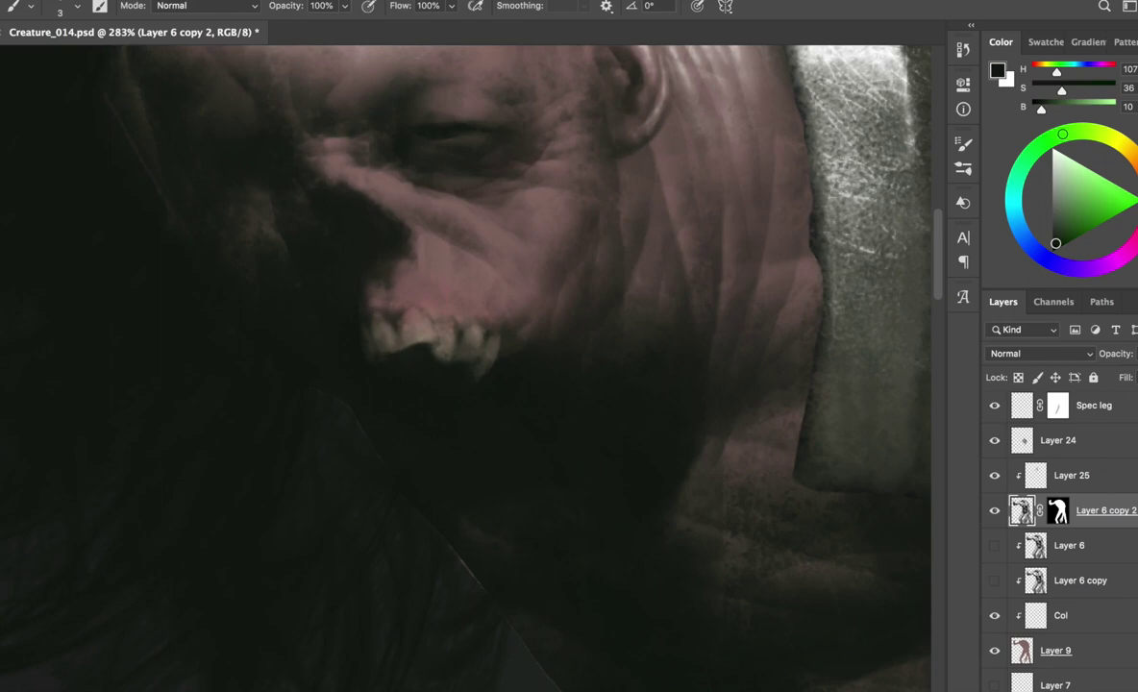
pyautogui.scroll(-2, 408, 389)
pyautogui.press('h')
pyautogui.scroll(2, 468, 336)
pyautogui.press('e')
pyautogui.press('b')
pyautogui.scroll(-2, 462, 288)
pyautogui.press('h')
pyautogui.press('h')
pyautogui.click(1057, 539)
pyautogui.rightClick(472, 130)
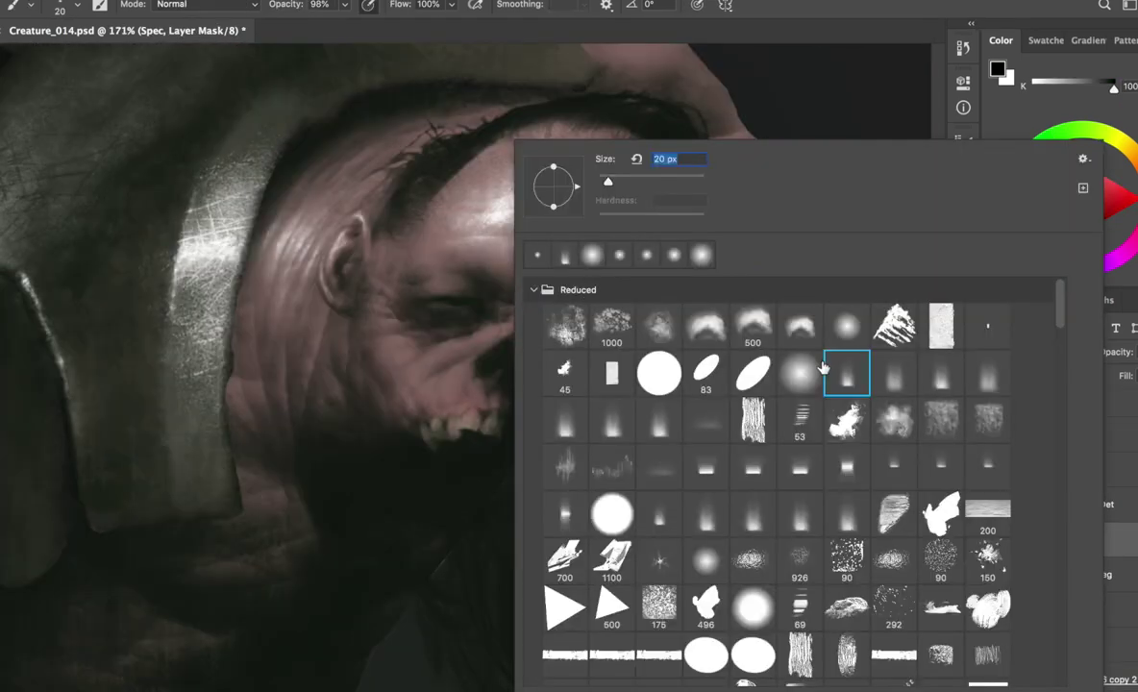
# - Target the Spec layer's pixels instead of its mask, shrink the brush and save the document
pyautogui.scroll(1, 437, 250)
pyautogui.hotkey('ctrl', '2')
pyautogui.press('[')
pyautogui.press('[')
pyautogui.press('[')
pyautogui.press('e')
pyautogui.press('b')
pyautogui.press('e')
pyautogui.scroll(-1, 427, 232)
pyautogui.press('b')
pyautogui.scroll(2, 427, 231)
pyautogui.press('e')
pyautogui.hotkey('ctrl', 's')
pyautogui.press('b')
pyautogui.press('e')
pyautogui.press('b')
pyautogui.press('[')
pyautogui.press('[')
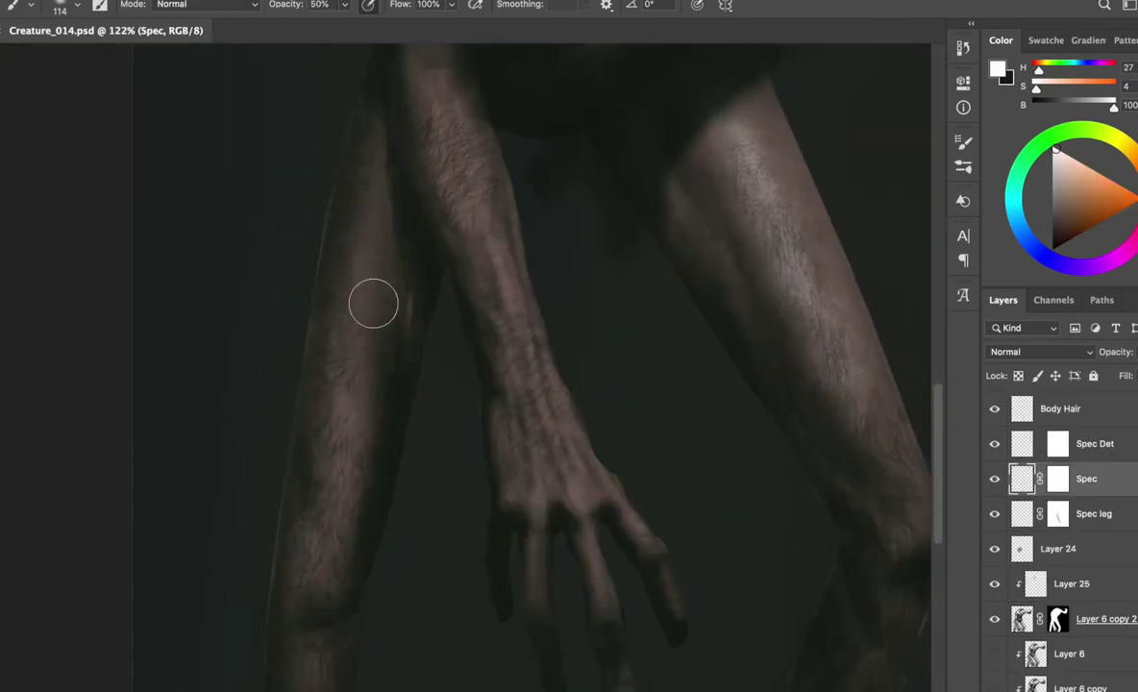
# - Paint soft highlights along the left leg and forearm veins, shrinking the brush to 24, 13, 20 and 11
pyautogui.moveTo(335, 440)
pyautogui.mouseDown()
pyautogui.moveTo(355, 420)
pyautogui.moveTo(378, 237)
pyautogui.mouseUp()
pyautogui.press('e')
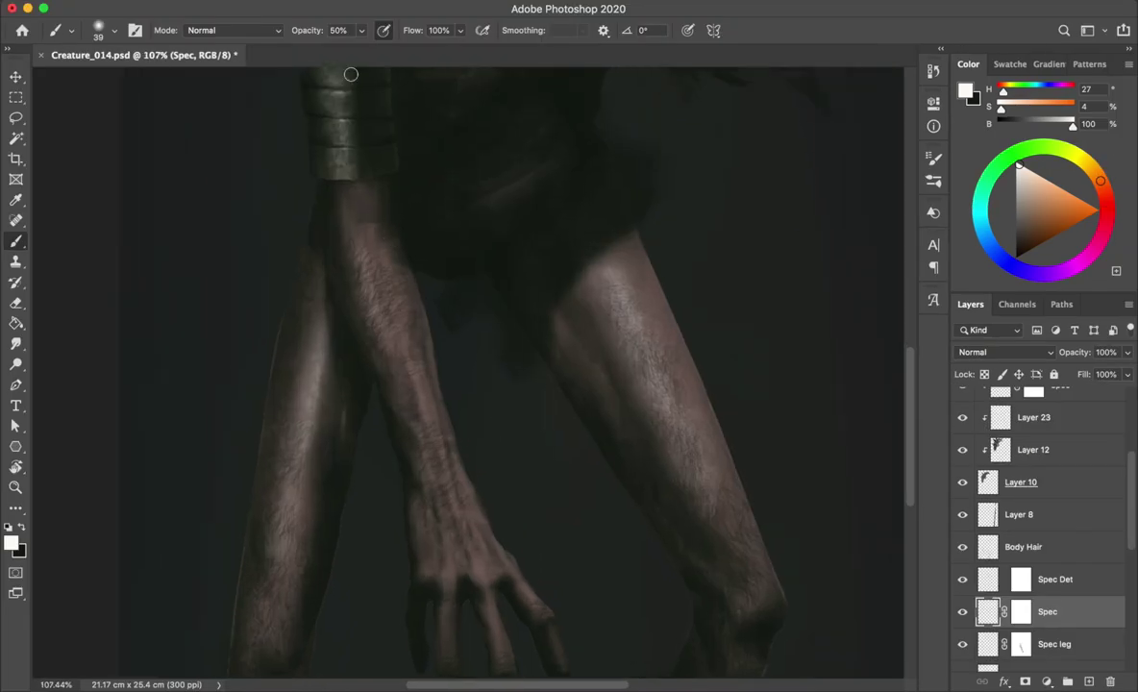
pyautogui.moveTo(359, 313); pyautogui.dragTo(327, 313)
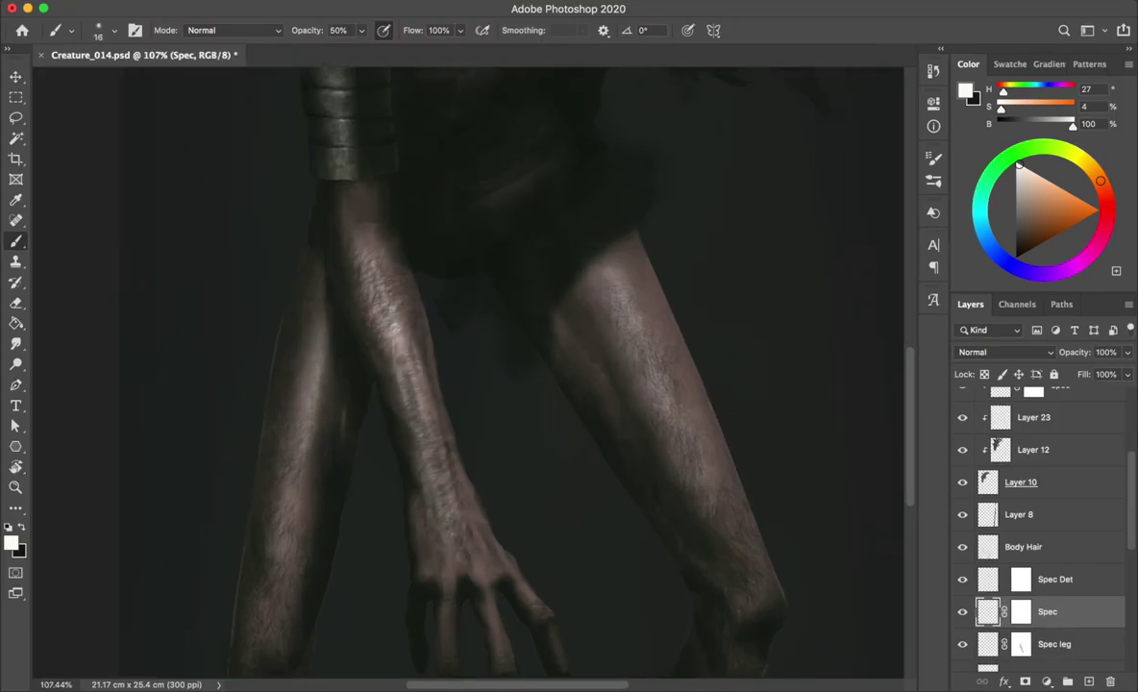
pyautogui.moveTo(433, 439); pyautogui.dragTo(402, 440)
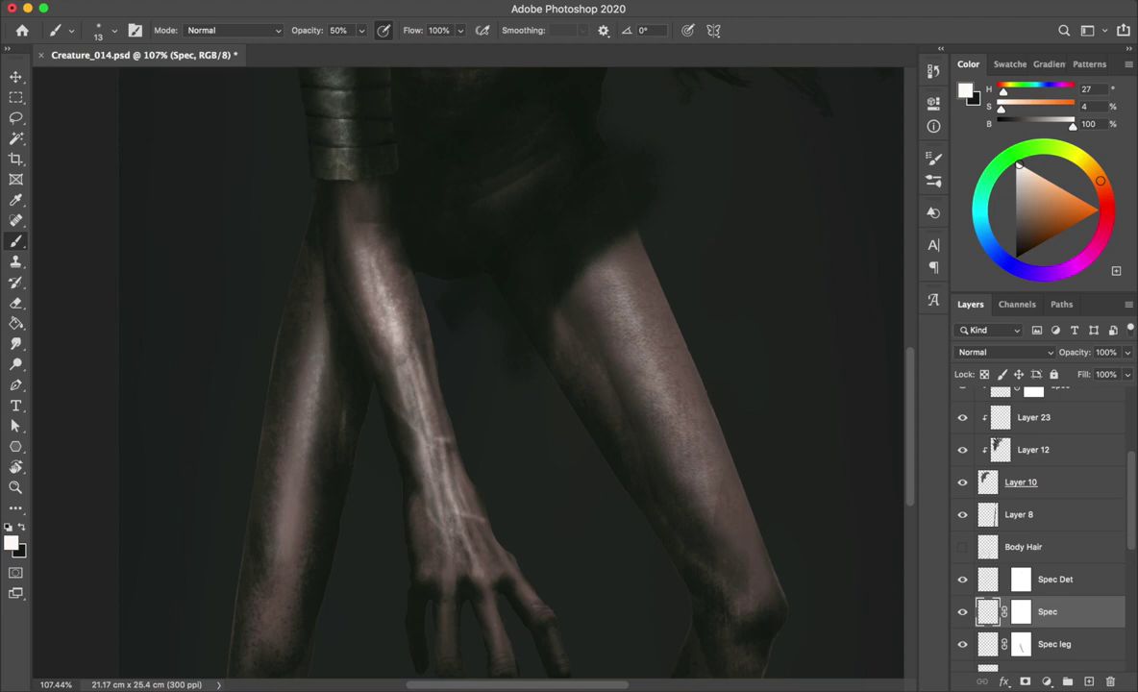
pyautogui.press('e')
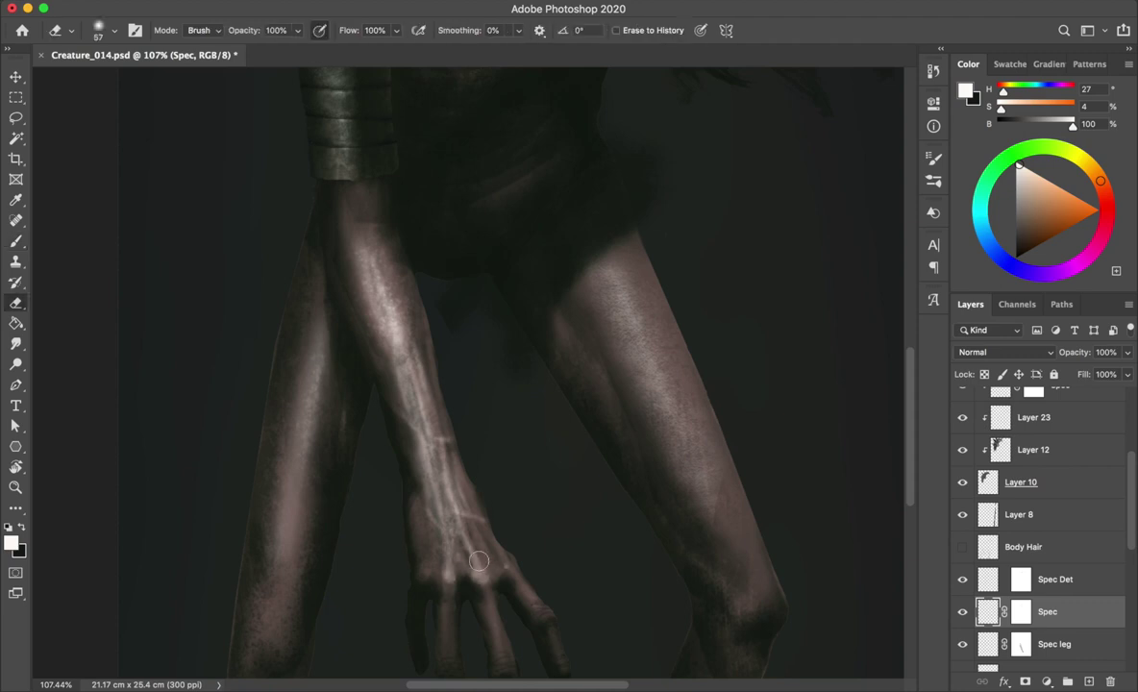
pyautogui.press('b')
pyautogui.scroll(-3, 462, 485)
pyautogui.moveTo(417, 490); pyautogui.dragTo(417, 494)
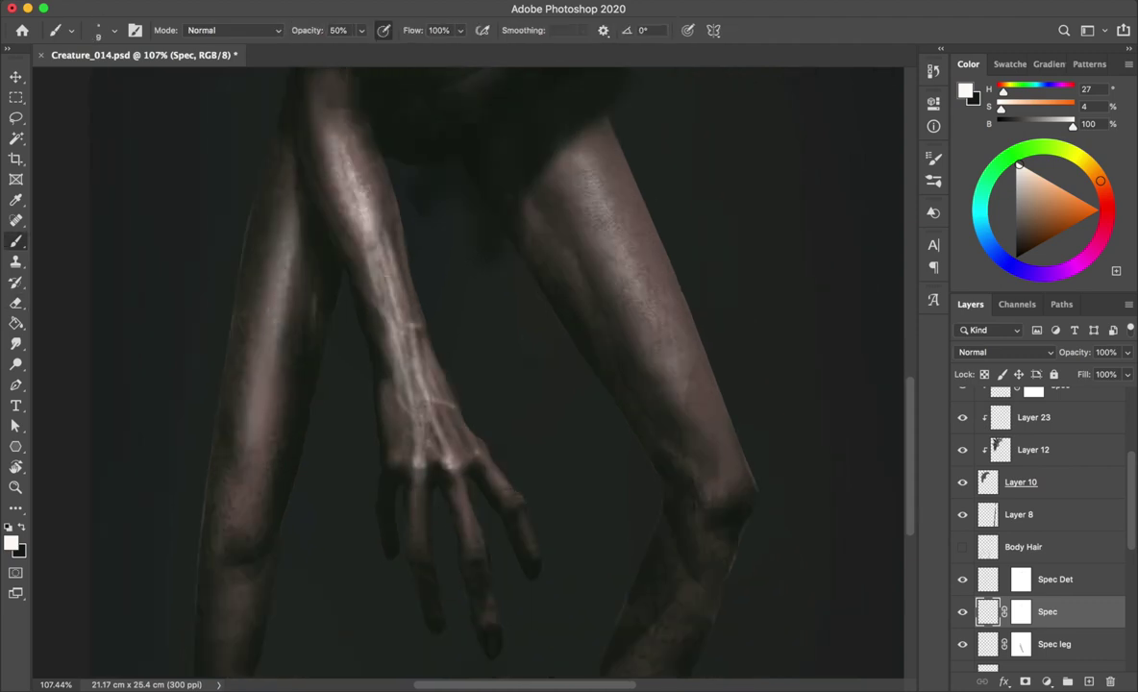
pyautogui.moveTo(450, 428)
pyautogui.mouseDown()
pyautogui.moveTo(447, 452)
pyautogui.moveTo(485, 459)
pyautogui.mouseUp()
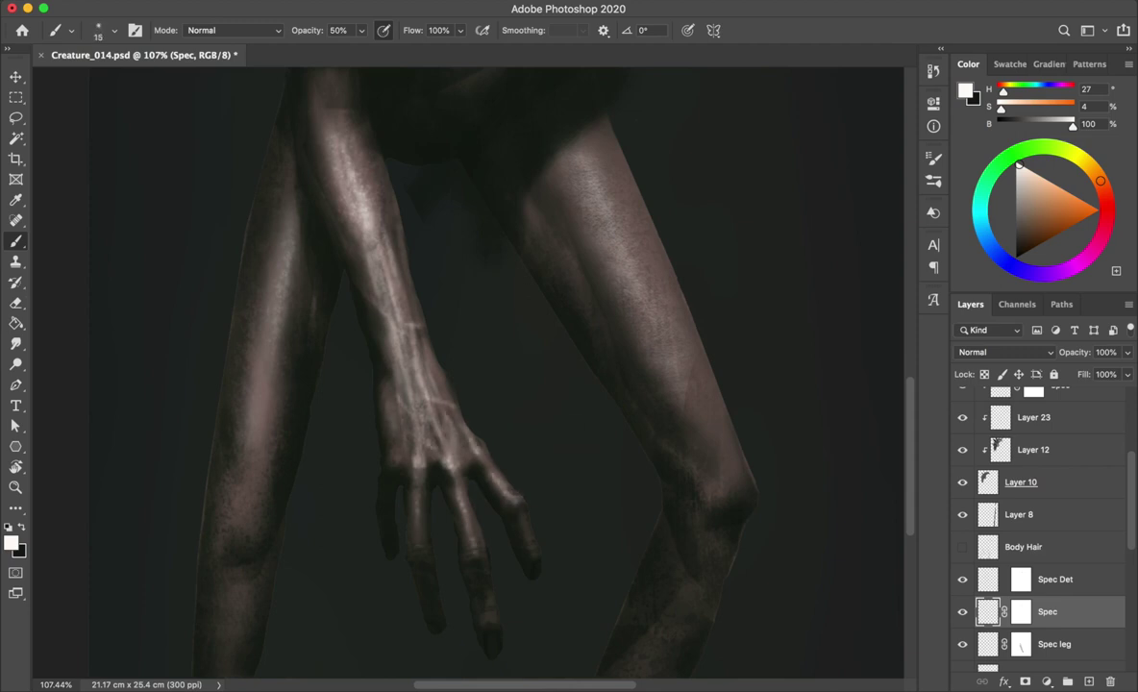
# - Scroll down the Layers panel and switch the Body Hair layer back on
pyautogui.scroll(2, 456, 375)
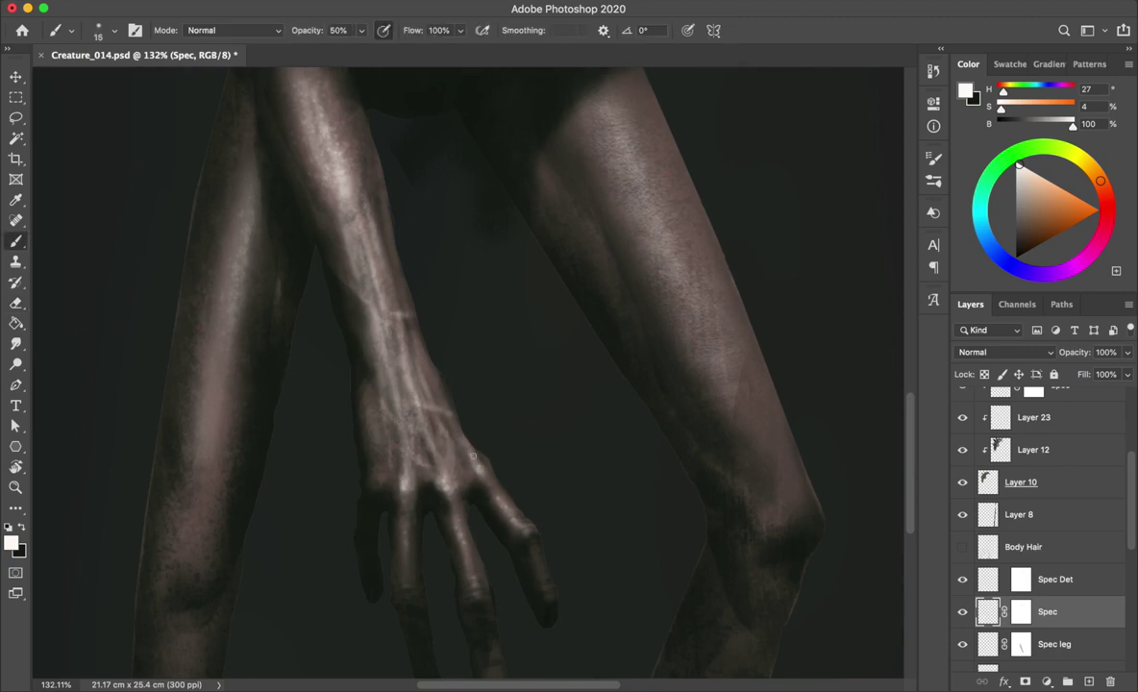
pyautogui.scroll(-5, 518, 520)
pyautogui.scroll(3, 516, 378)
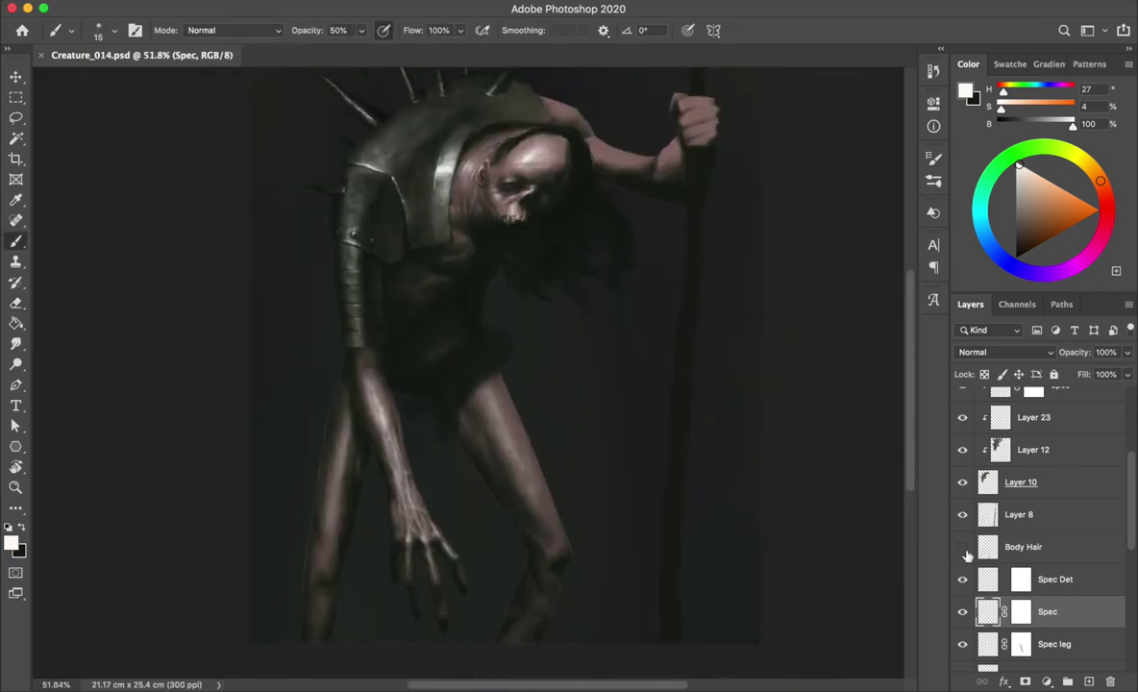
pyautogui.scroll(2, 481, 356)
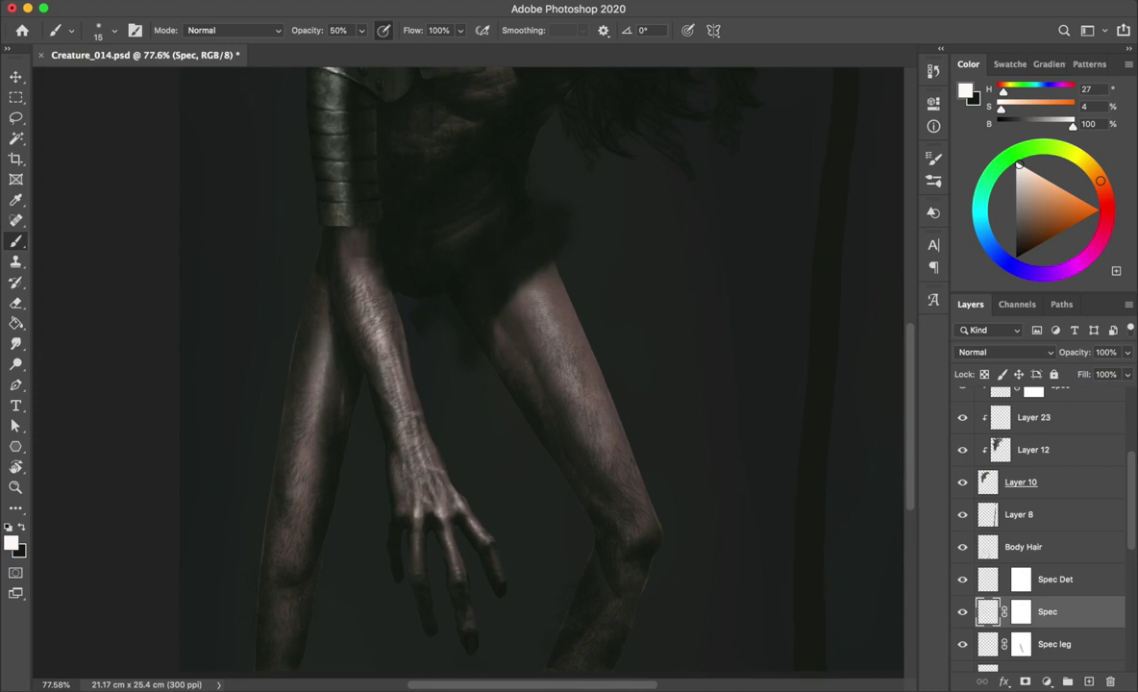
pyautogui.scroll(2, 577, 384)
pyautogui.scroll(-3, 1043, 519)
pyautogui.scroll(-3, 1043, 519)
pyautogui.scroll(-2, 1043, 519)
pyautogui.scroll(1, 1043, 519)
pyautogui.keyDown('alt'); pyautogui.click(1033, 477); pyautogui.keyUp('alt')
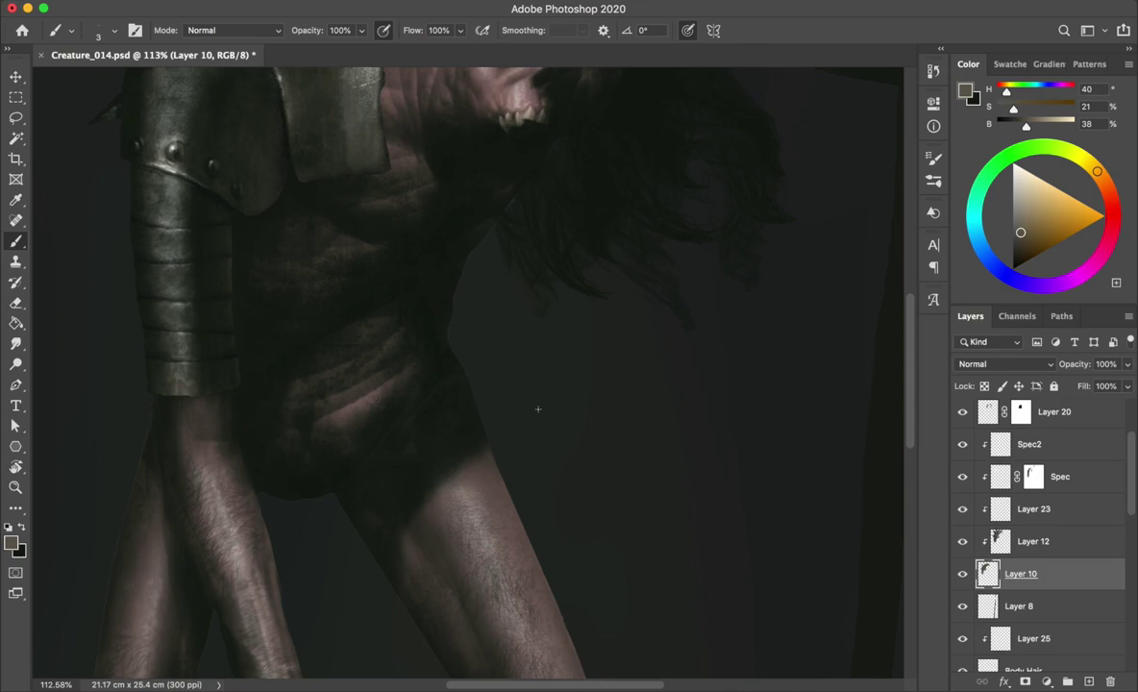
# - Outline the loincloth around the hips and fill the enclosed area solid with the Paint Bucket
pyautogui.moveTo(381, 388); pyautogui.dragTo(403, 389)
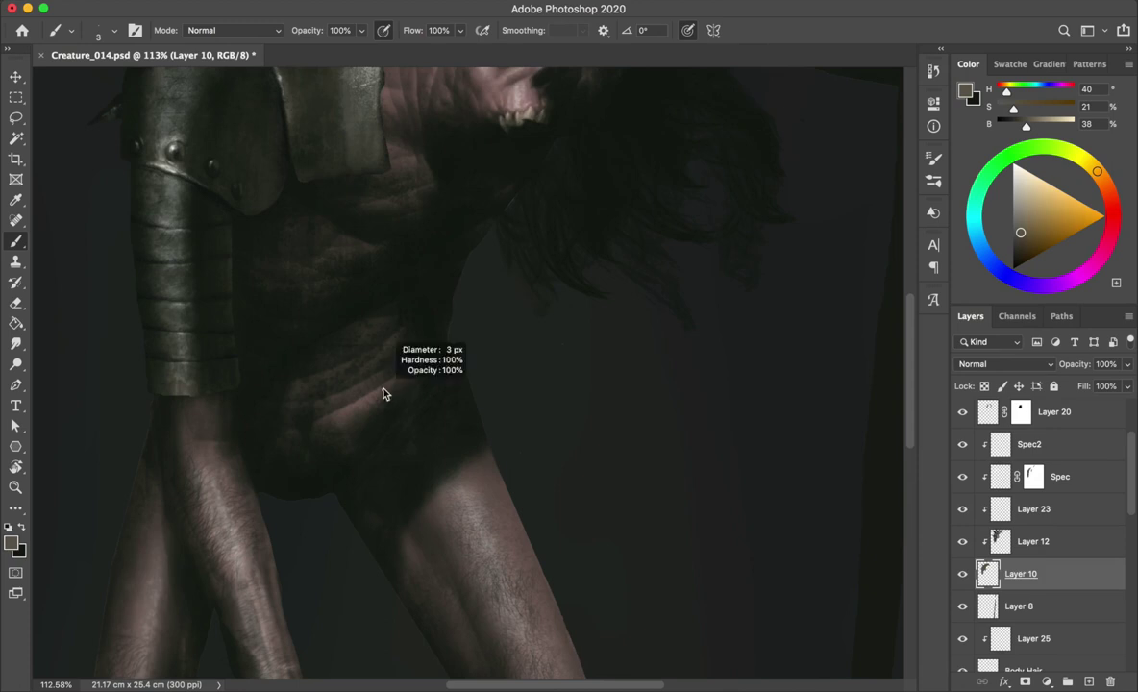
pyautogui.scroll(-2, 345, 332)
pyautogui.hscroll(-2, 346, 333)
pyautogui.moveTo(288, 354)
pyautogui.mouseDown()
pyautogui.moveTo(384, 448)
pyautogui.moveTo(294, 363)
pyautogui.mouseUp()
pyautogui.press('e')
pyautogui.press('[')
pyautogui.press('[')
pyautogui.press('[')
pyautogui.press('0')
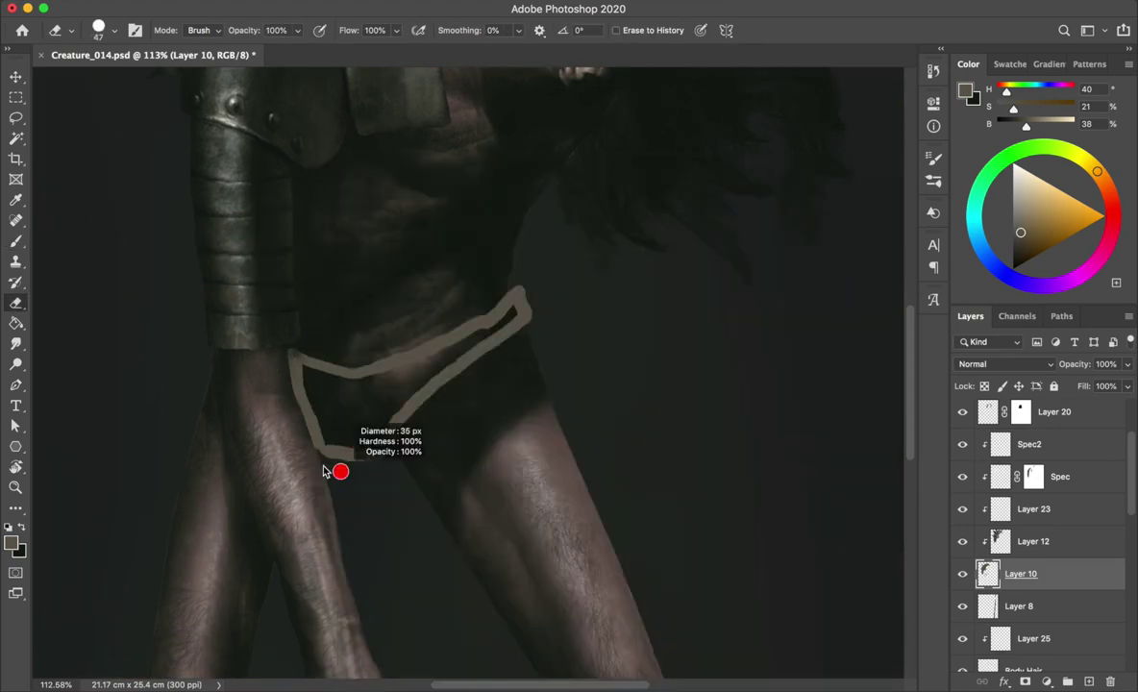
pyautogui.press('b')
pyautogui.press('g')
pyautogui.click(351, 415)
# - Refine the loincloth edges by alternately painting and erasing with a smaller brush
pyautogui.press('b')
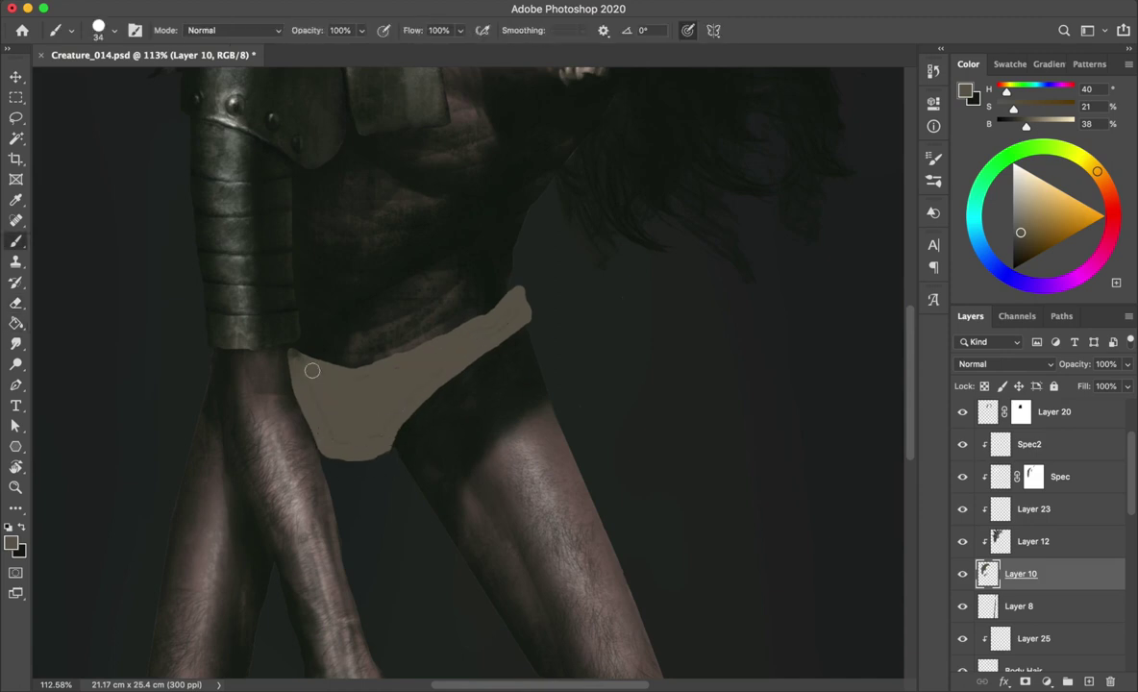
pyautogui.press('e')
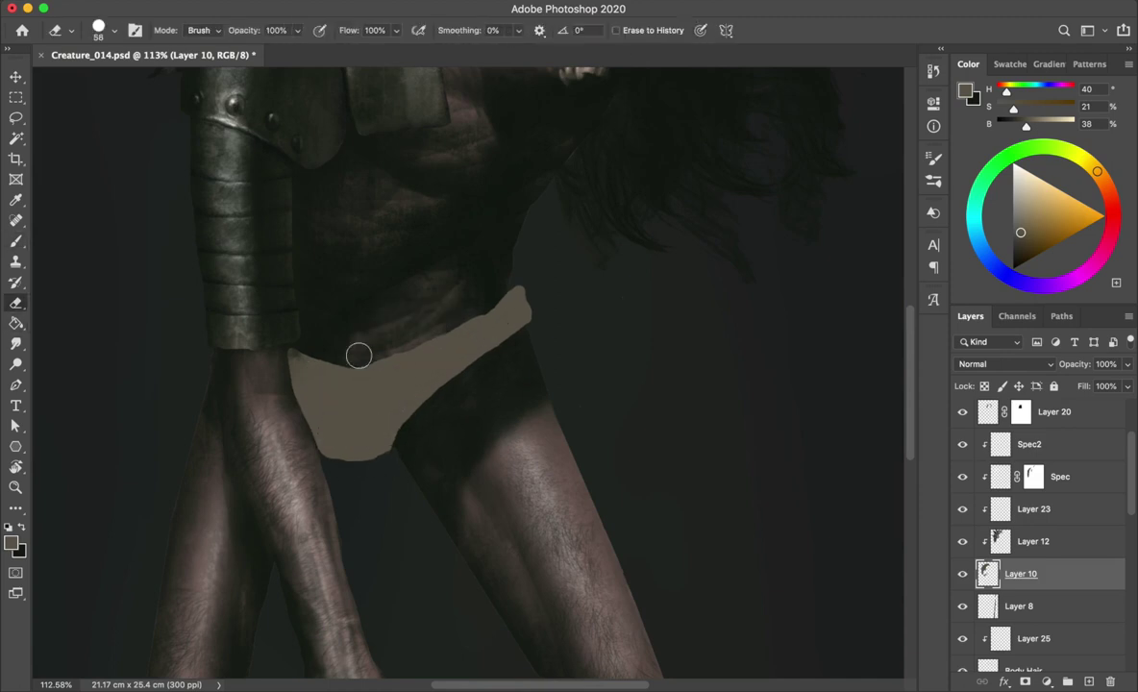
pyautogui.press('b')
pyautogui.scroll(3, 500, 288)
pyautogui.press('[')
pyautogui.press('[')
pyautogui.press('e')
pyautogui.press('b')
pyautogui.press('e')
pyautogui.press('b')
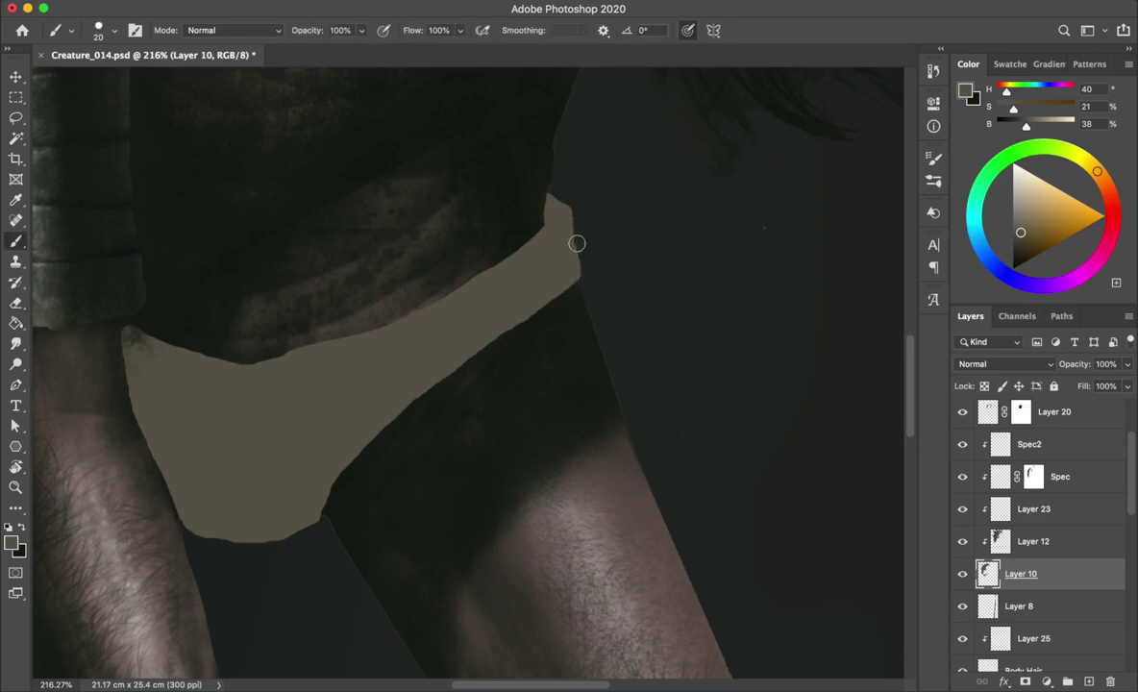
pyautogui.scroll(-1, 569, 247)
pyautogui.scroll(-3, 516, 338)
pyautogui.scroll(-1, 404, 373)
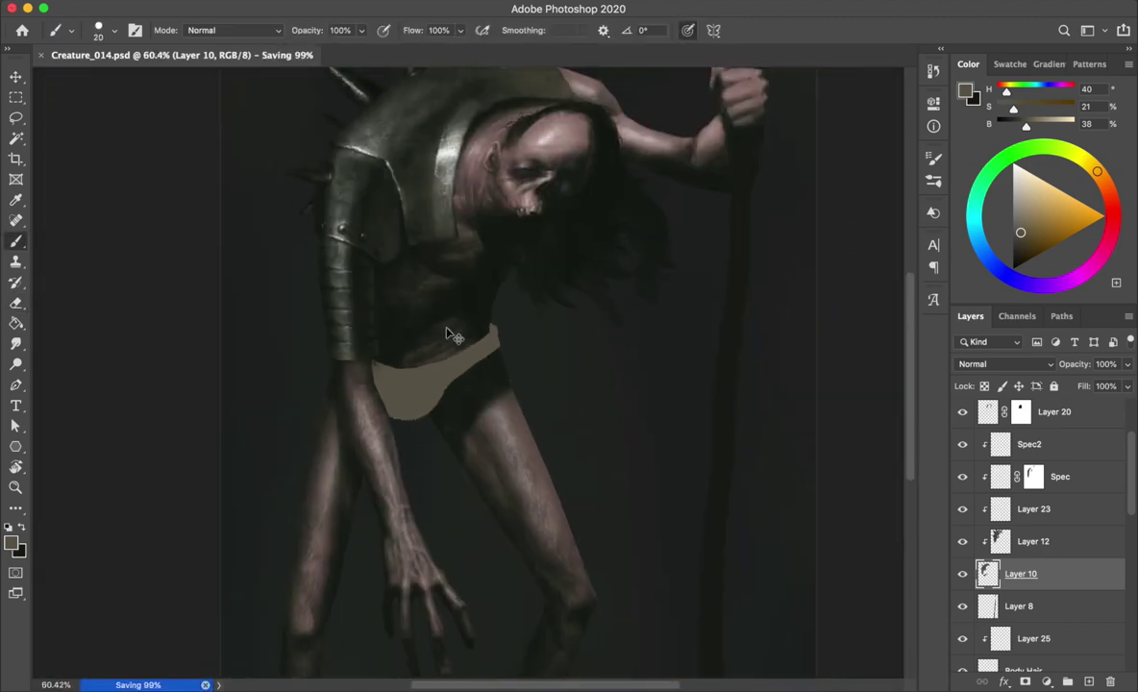
pyautogui.scroll(3, 339, 376)
pyautogui.scroll(1, 389, 356)
pyautogui.press('e')
pyautogui.press('b')
pyautogui.press('e')
pyautogui.scroll(-1, 450, 547)
pyautogui.scroll(-3, 449, 547)
pyautogui.scroll(1, 516, 385)
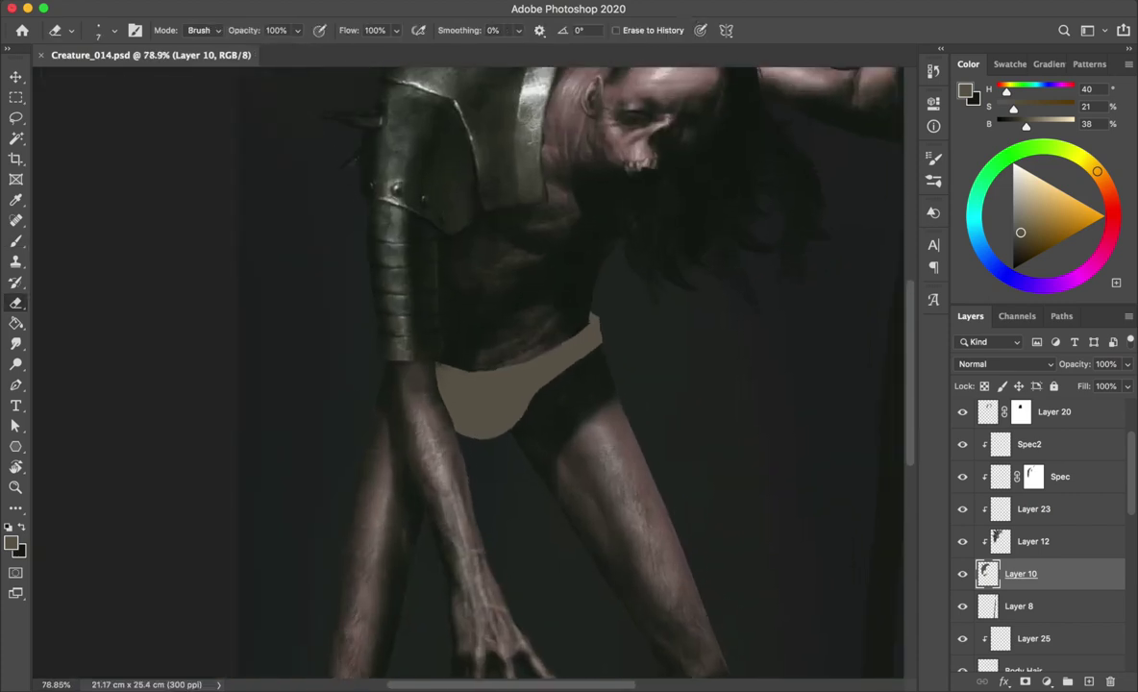
# - Lasso the loincloth onto its own layer, add tan left of the thigh, and save
pyautogui.press('l')
pyautogui.moveTo(623, 269); pyautogui.dragTo(577, 371)
pyautogui.scroll(2, 577, 371)
pyautogui.hotkey('ctrl', 'c')
pyautogui.press('Return')
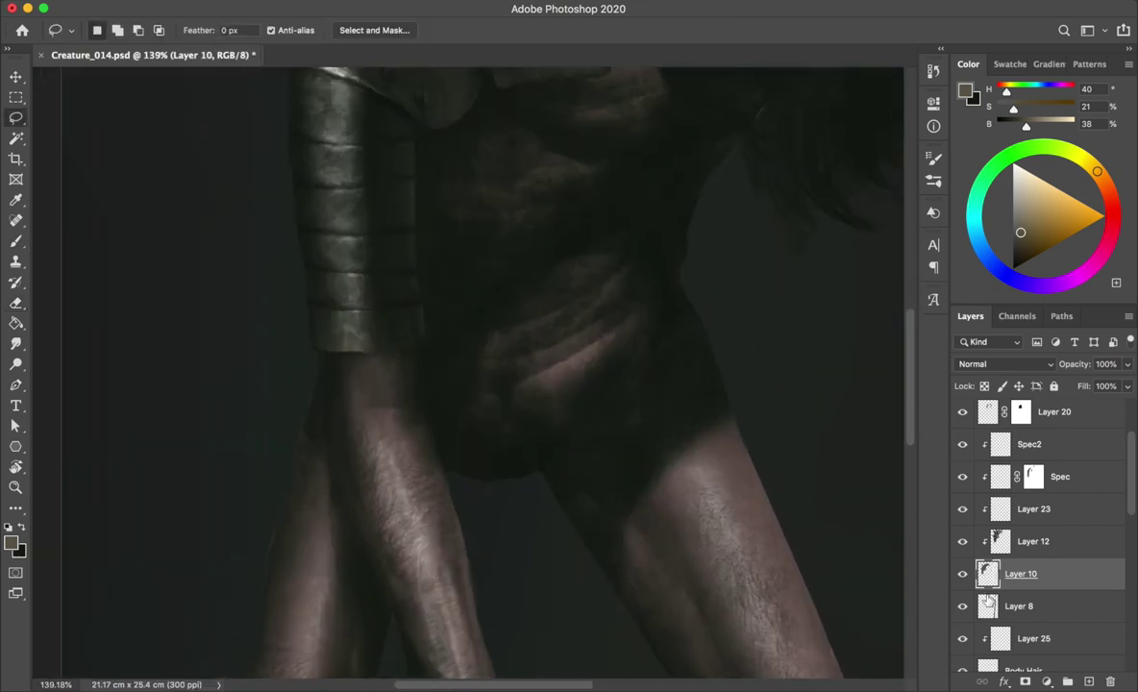
pyautogui.moveTo(309, 341); pyautogui.dragTo(310, 327)
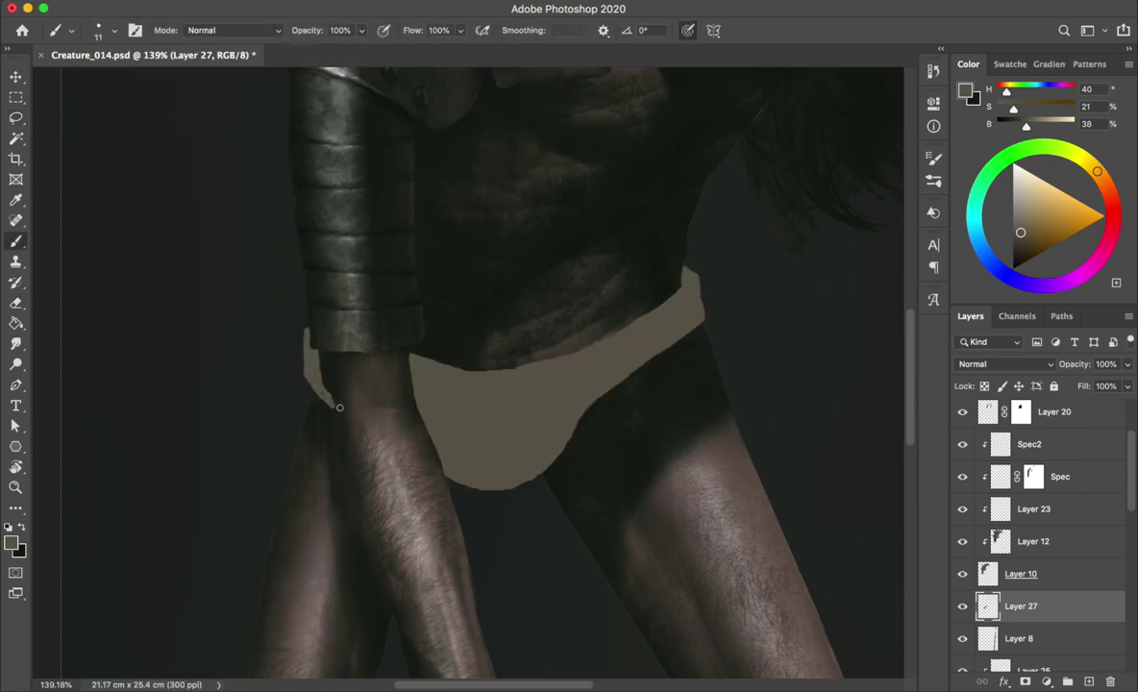
pyautogui.press('e')
pyautogui.hotkey('ctrl', 's')
# - Add a new layer clipped to the cloth and rename the cloth layer 'Down'
pyautogui.hotkey('ctrl', '0')
pyautogui.hotkey('ctrl', 'shift', 'n')
pyautogui.press('Return')
pyautogui.press('b')
pyautogui.hotkey('ctrl', 'alt', 'g')
pyautogui.doubleClick(1021, 638)
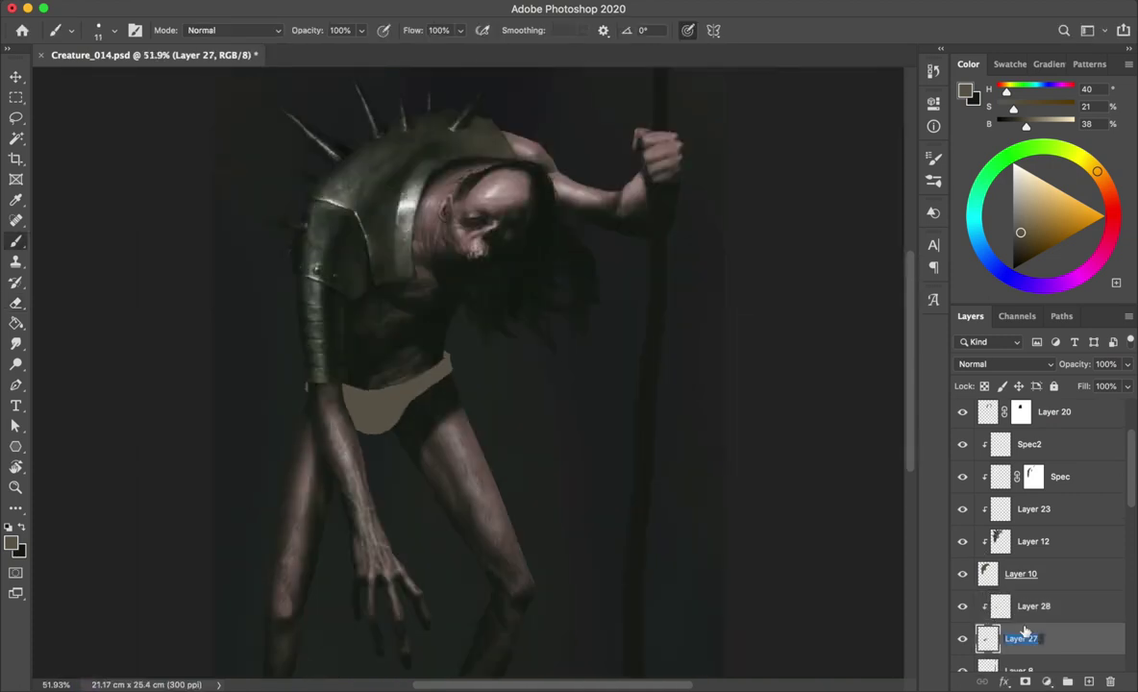
pyautogui.write('Down')
pyautogui.press('Return')
# - On Layer 28, paint near-black shading over the tan loincloth
pyautogui.click(1034, 606)
pyautogui.scroll(3, 340, 472)
pyautogui.rightClick(340, 472)
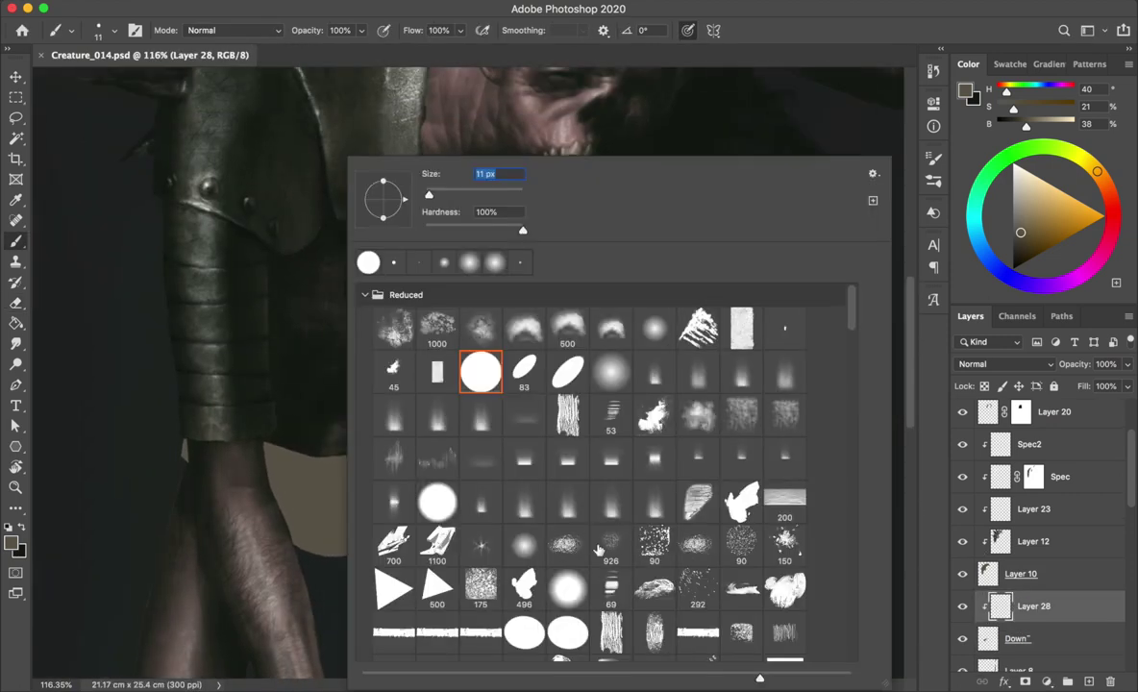
pyautogui.press('Escape')
pyautogui.press('x')
pyautogui.press(']')
pyautogui.press(']')
pyautogui.press(']')
pyautogui.moveTo(340, 472)
pyautogui.mouseDown()
pyautogui.moveTo(285, 495)
pyautogui.moveTo(369, 501)
pyautogui.moveTo(271, 445)
pyautogui.mouseUp()
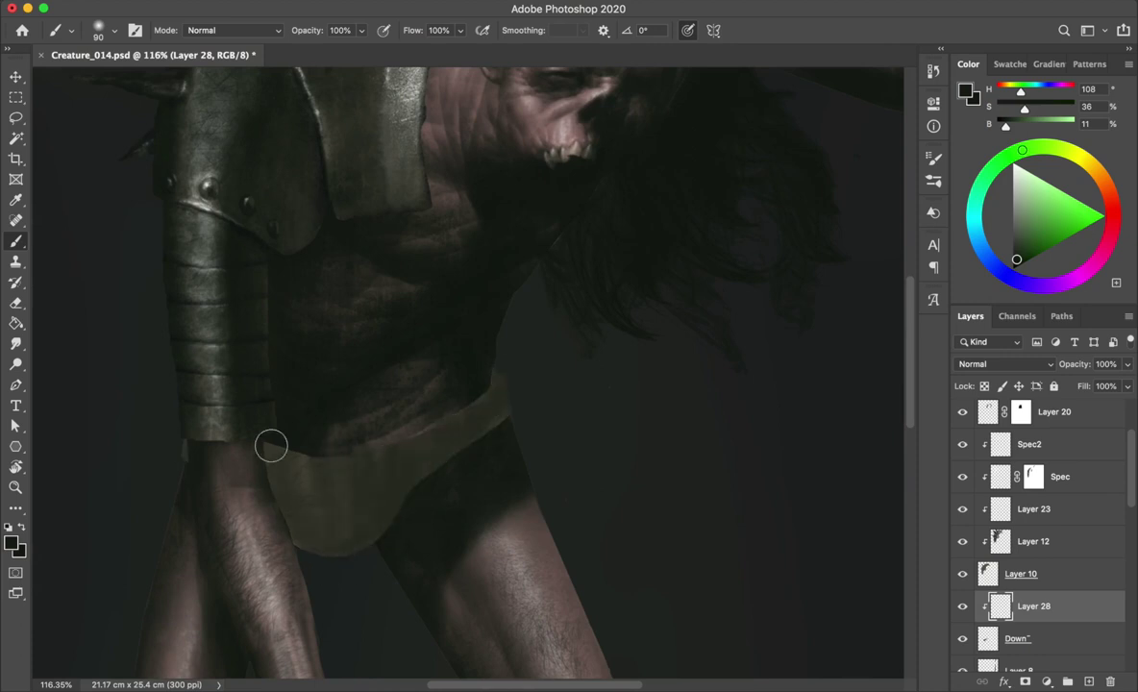
pyautogui.press('[')
pyautogui.keyDown('alt'); pyautogui.click(363, 482); pyautogui.keyUp('alt')
pyautogui.moveTo(364, 483); pyautogui.dragTo(380, 511)
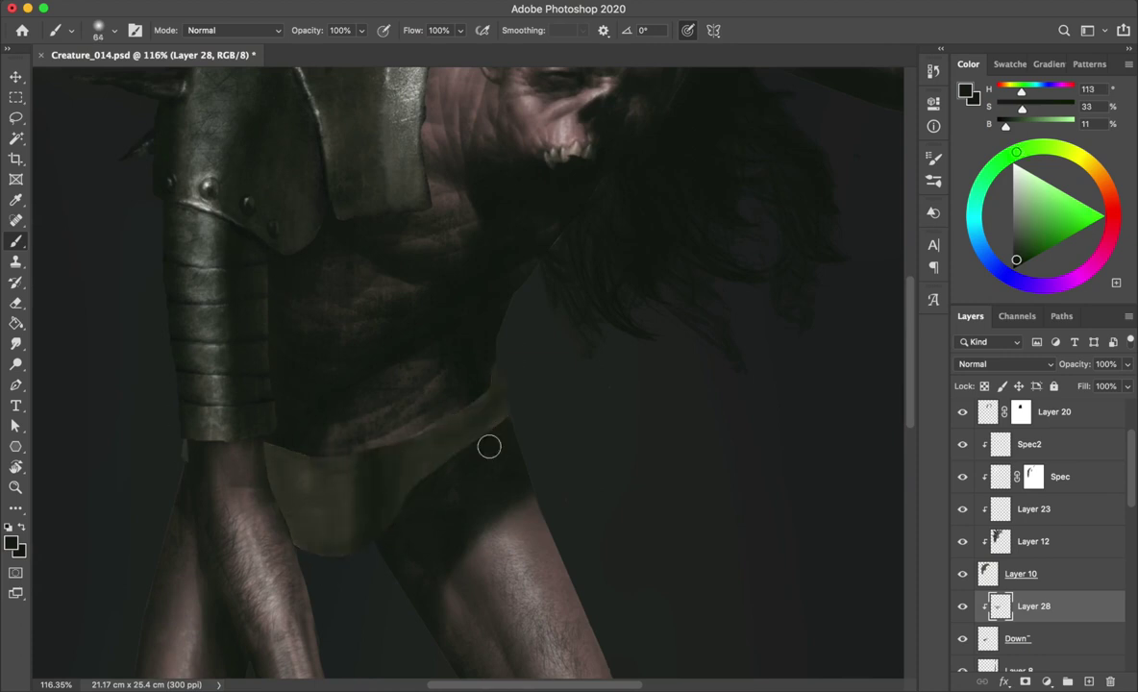
pyautogui.scroll(2, 479, 418)
# - Darken the cloth's bottom tip and broad areas with sampled green and olive tones, then save
pyautogui.keyDown('alt'); pyautogui.click(433, 534); pyautogui.keyUp('alt')
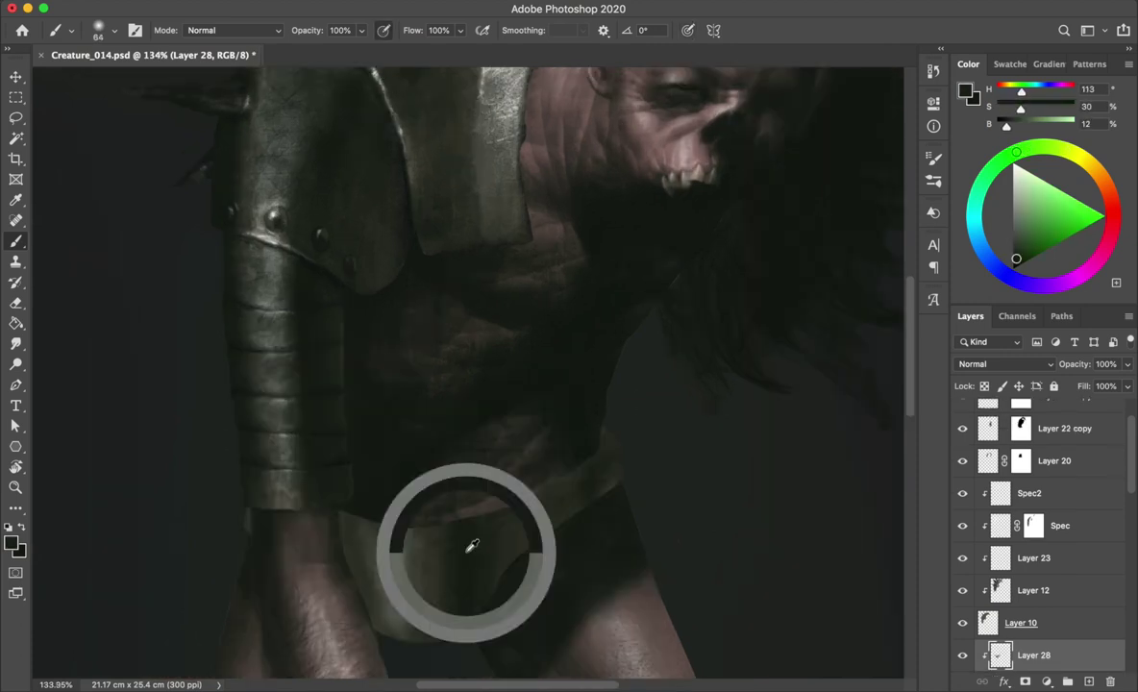
pyautogui.keyDown('alt'); pyautogui.click(351, 512); pyautogui.keyUp('alt')
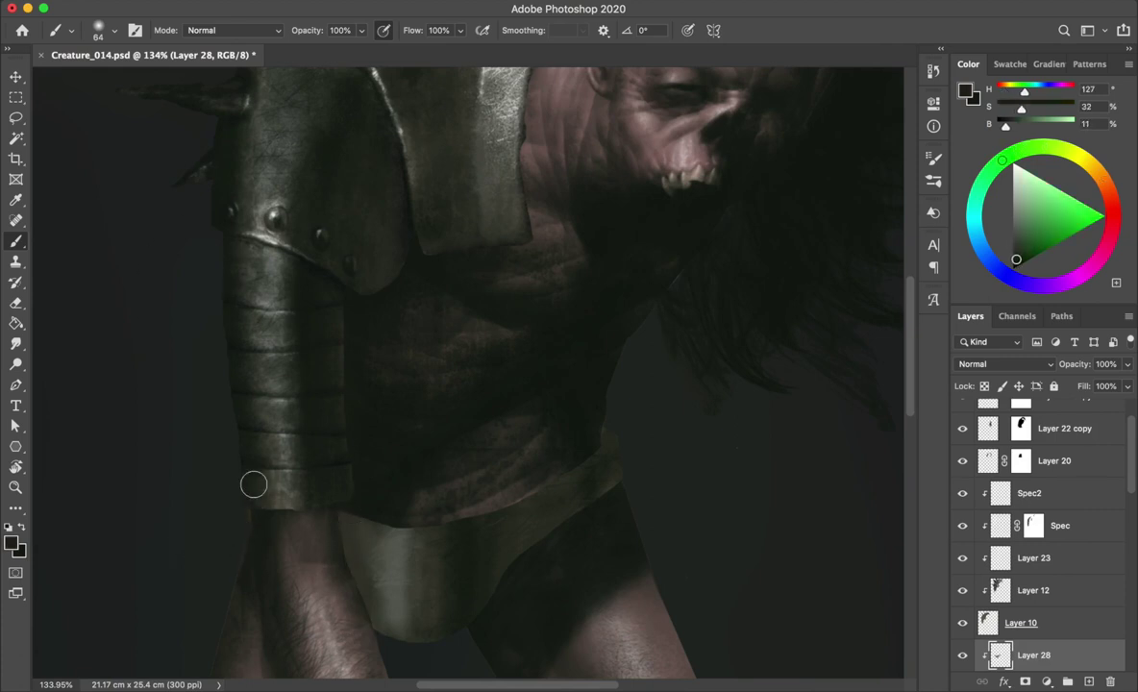
pyautogui.moveTo(389, 652); pyautogui.dragTo(437, 627)
pyautogui.keyDown('alt'); pyautogui.click(396, 518); pyautogui.keyUp('alt')
pyautogui.keyDown('alt'); pyautogui.click(489, 307); pyautogui.keyUp('alt')
pyautogui.keyDown('alt'); pyautogui.click(393, 526); pyautogui.keyUp('alt')
pyautogui.moveTo(360, 546); pyautogui.dragTo(371, 612)
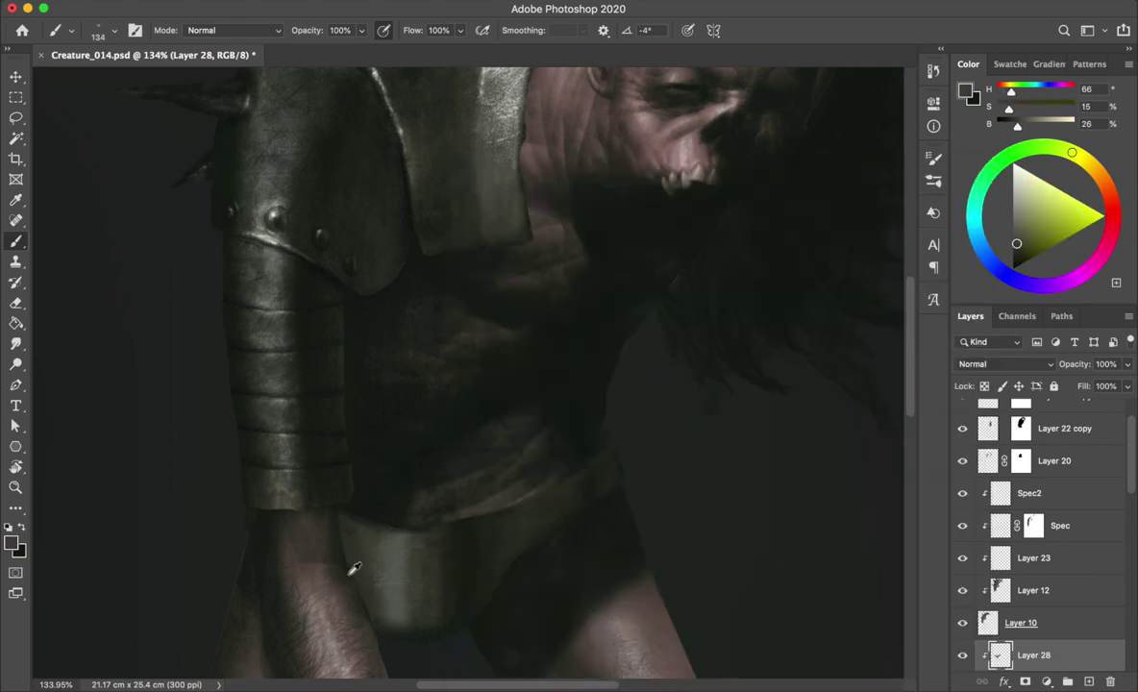
pyautogui.keyDown('alt'); pyautogui.click(511, 520); pyautogui.keyUp('alt')
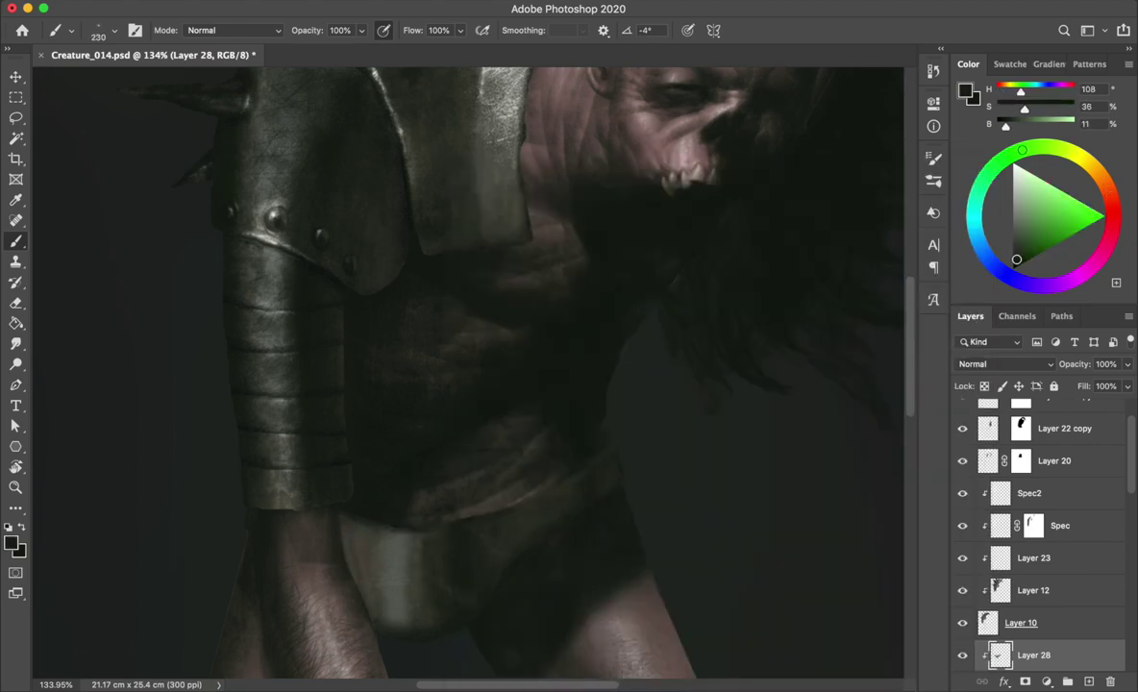
pyautogui.keyDown('alt'); pyautogui.click(390, 612); pyautogui.keyUp('alt')
pyautogui.keyDown('alt'); pyautogui.click(357, 503); pyautogui.keyUp('alt')
pyautogui.hotkey('ctrl', 's')
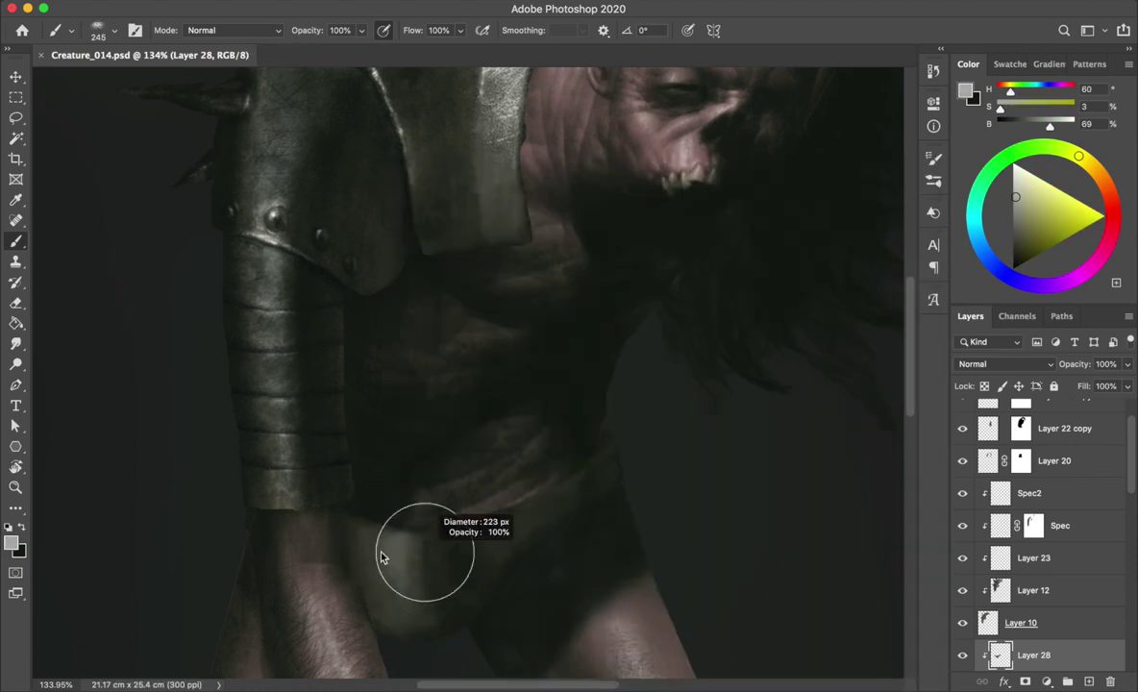
# - Add a light grey highlight on the cloth, sampling dark green-grey and brown tones
pyautogui.moveTo(358, 546); pyautogui.dragTo(380, 557)
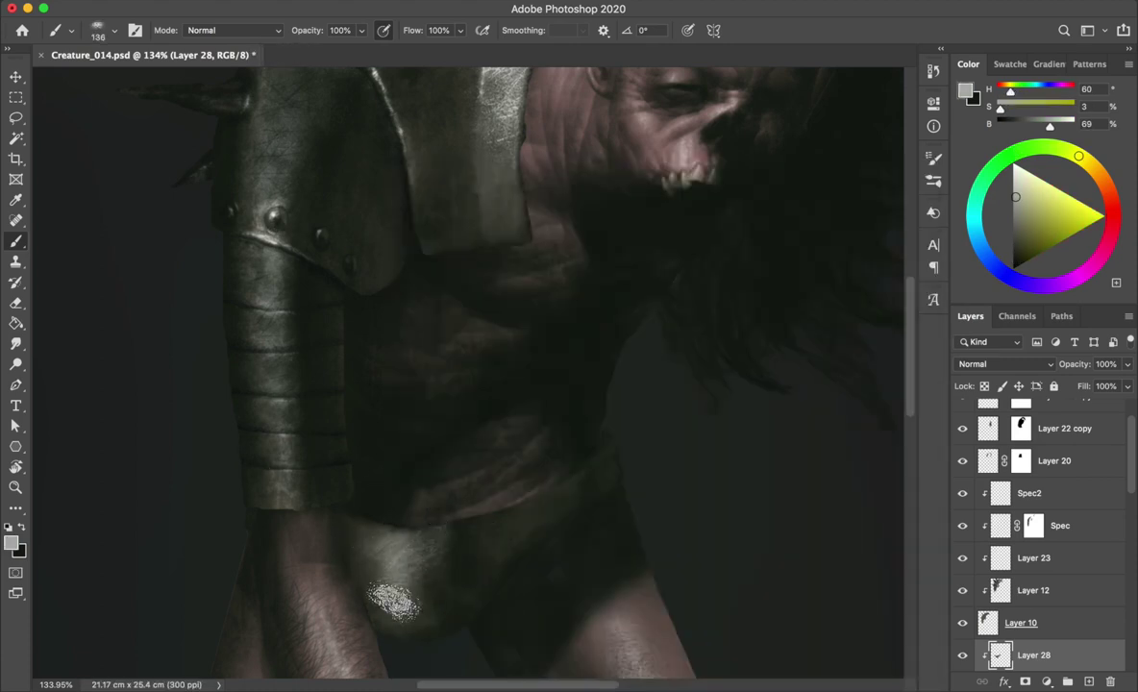
pyautogui.keyDown('alt'); pyautogui.click(423, 548); pyautogui.keyUp('alt')
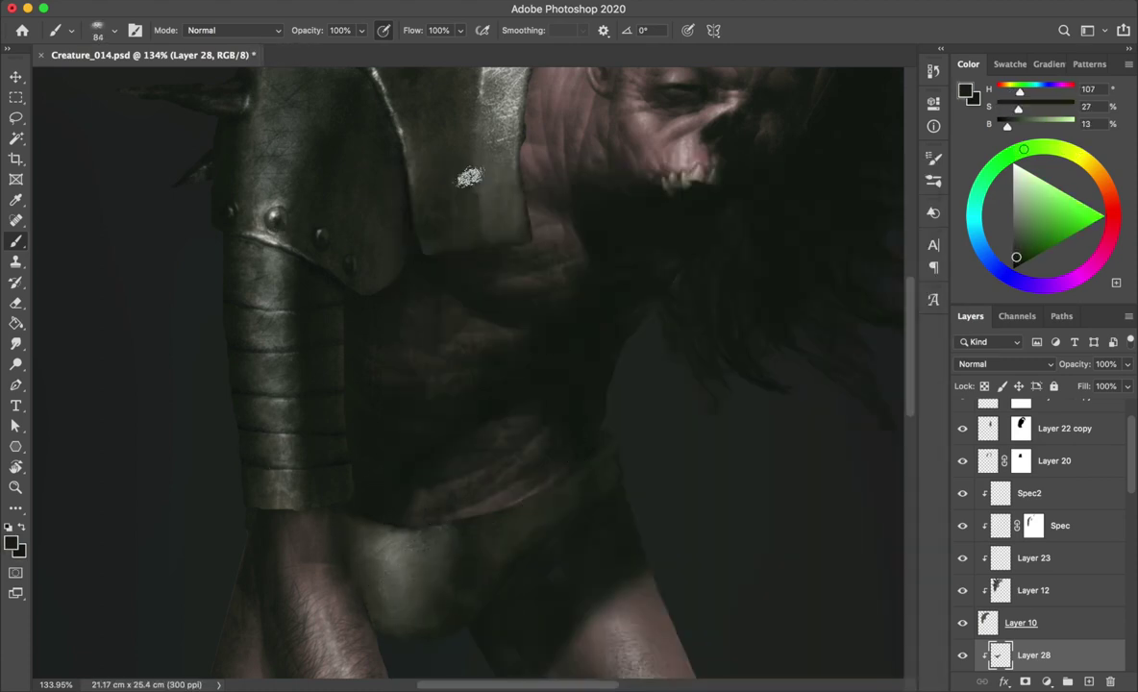
pyautogui.keyDown('alt'); pyautogui.click(341, 486); pyautogui.keyUp('alt')
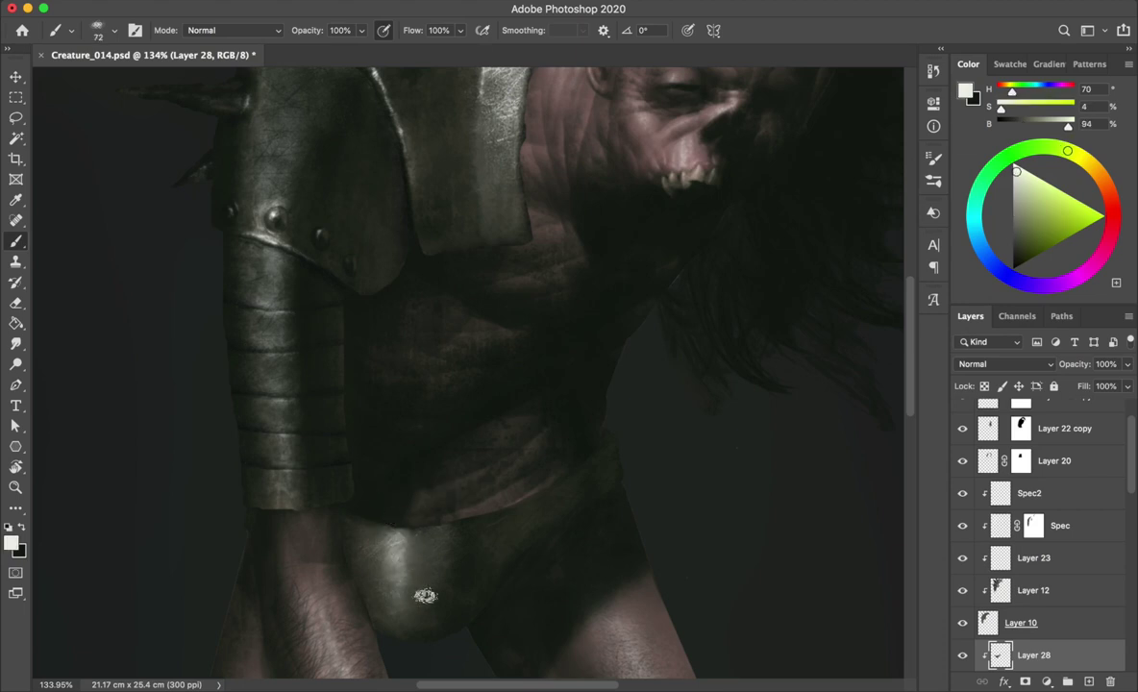
pyautogui.keyDown('alt'); pyautogui.click(411, 523); pyautogui.keyUp('alt')
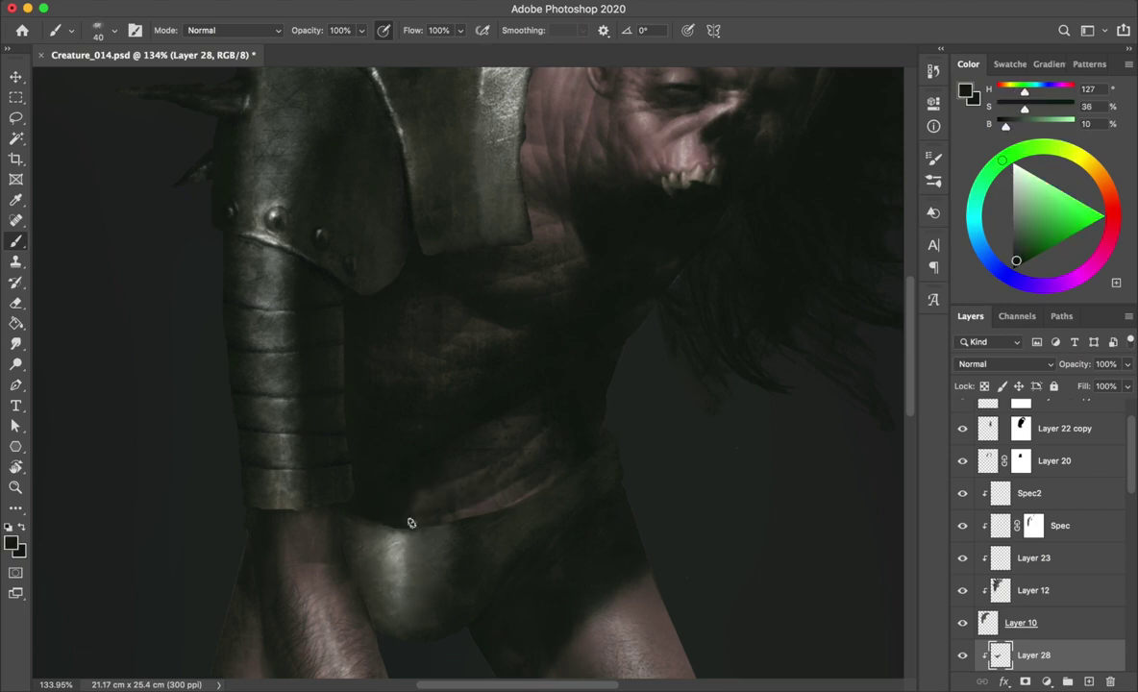
pyautogui.keyDown('alt'); pyautogui.click(423, 623); pyautogui.keyUp('alt')
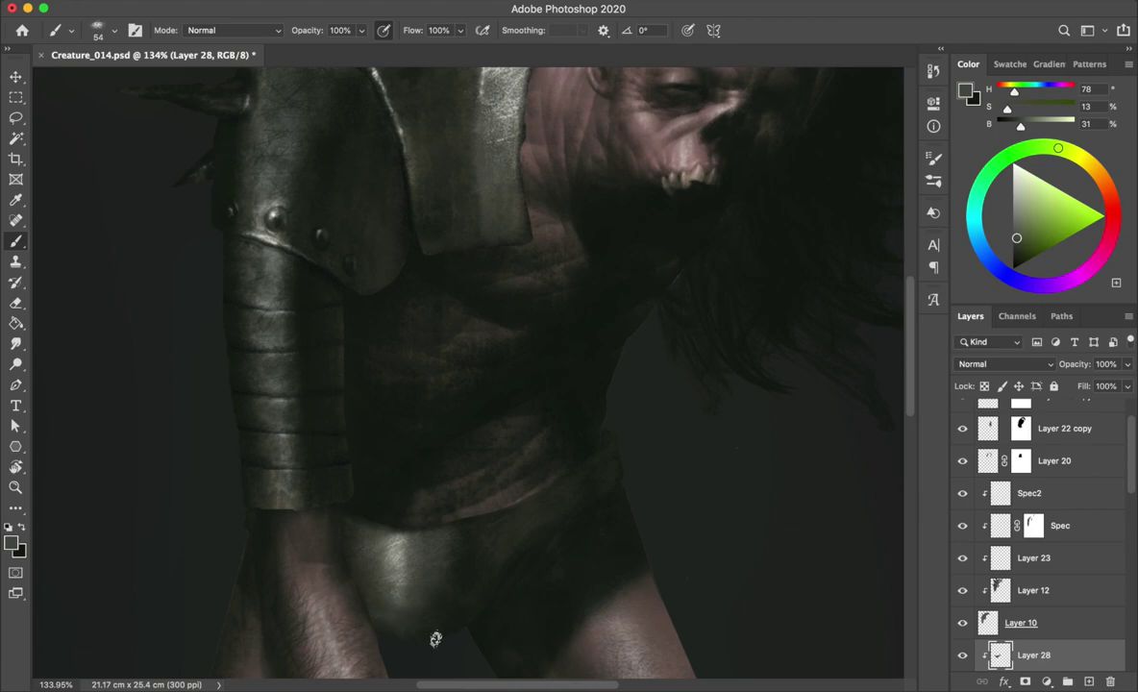
pyautogui.scroll(-2, 535, 490)
pyautogui.hscroll(-1, 534, 490)
pyautogui.keyDown('alt'); pyautogui.click(534, 483); pyautogui.keyUp('alt')
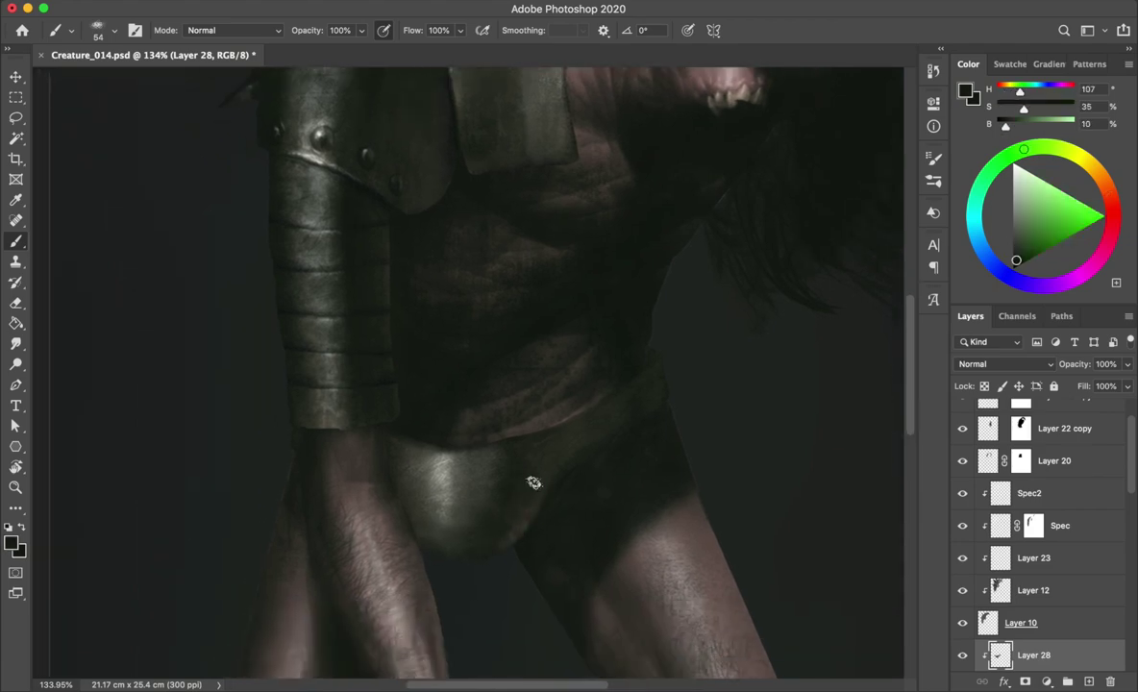
pyautogui.scroll(-1, 999, 655)
# - Check the Down layer alone, then shade with a 54 px soft round brush in olive
pyautogui.click(1009, 654)
pyautogui.rightClick(437, 404)
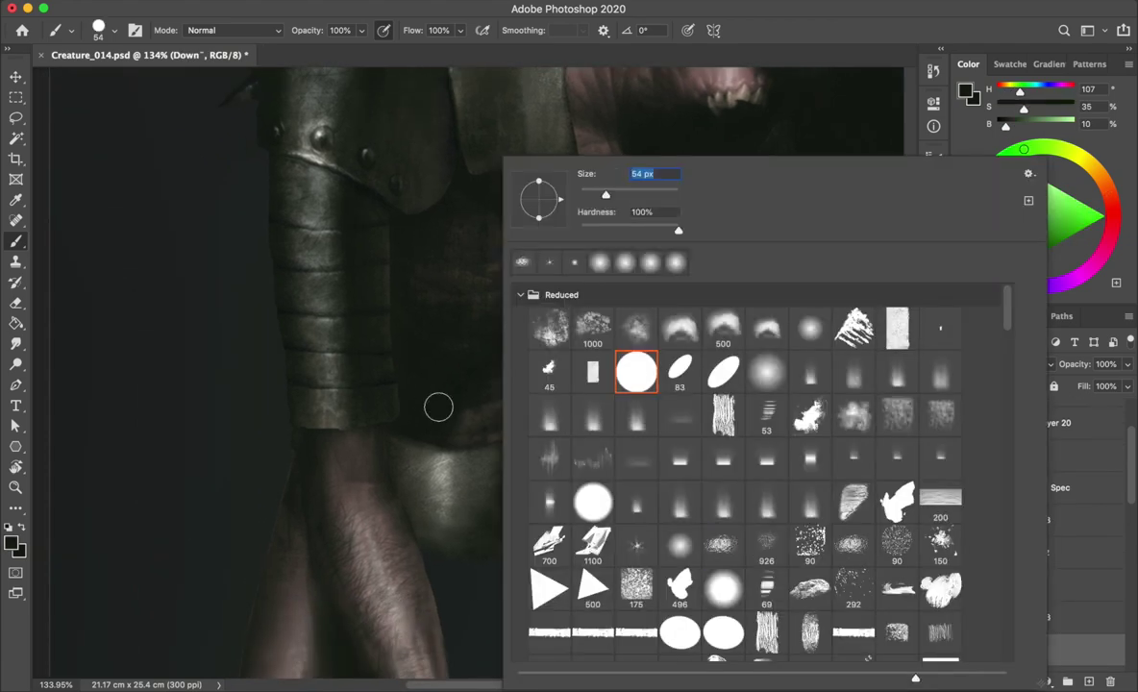
pyautogui.keyDown('alt'); pyautogui.click(962, 650); pyautogui.keyUp('alt')
pyautogui.keyDown('alt'); pyautogui.click(541, 448); pyautogui.keyUp('alt')
pyautogui.hotkey('ctrl', 'z')
pyautogui.rightClick(630, 394)
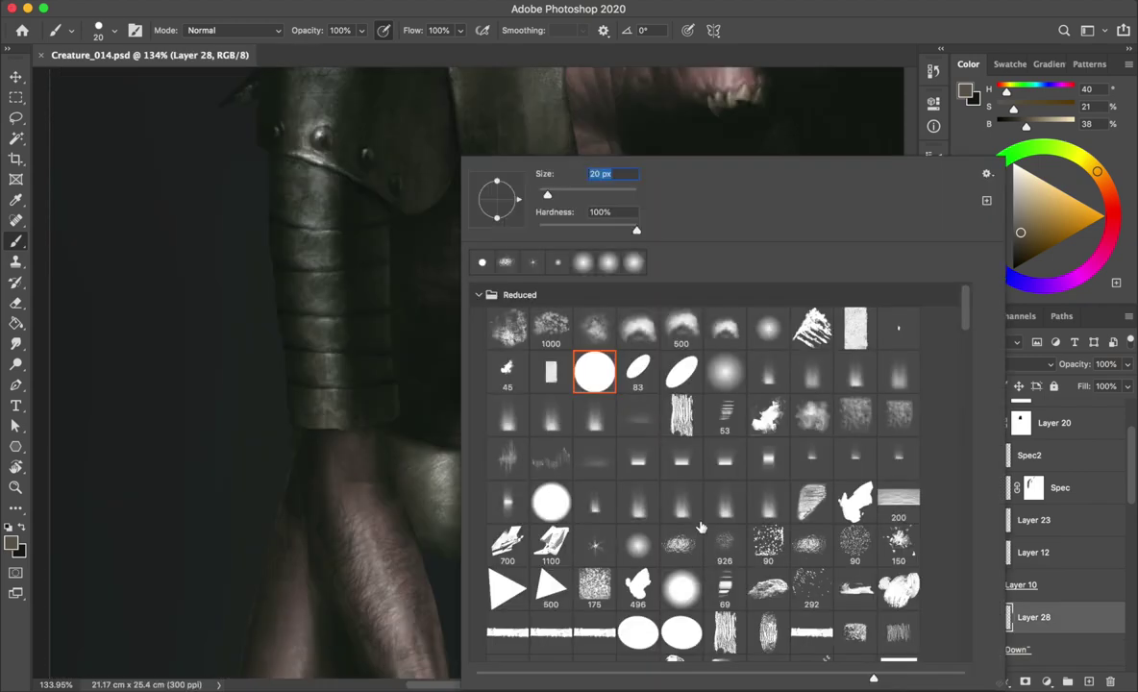
pyautogui.doubleClick(638, 546)
pyautogui.keyDown('alt'); pyautogui.click(292, 153); pyautogui.keyUp('alt')
pyautogui.moveTo(501, 473); pyautogui.dragTo(538, 473)
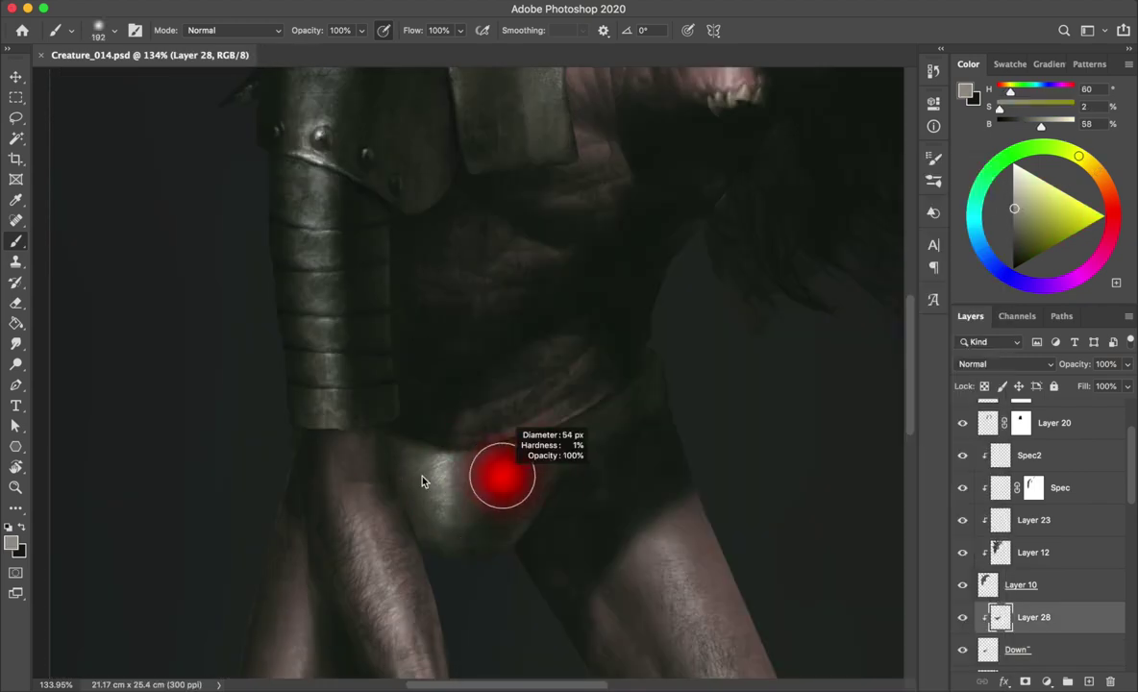
pyautogui.keyDown('alt'); pyautogui.click(650, 461); pyautogui.keyUp('alt')
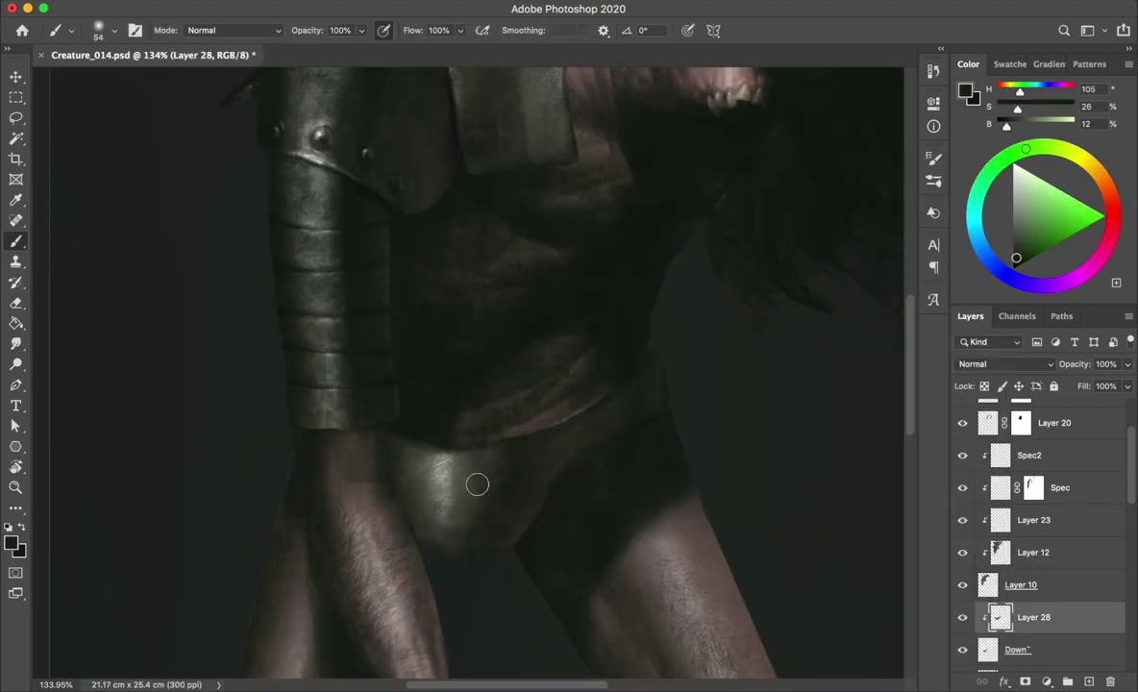
pyautogui.keyDown('alt'); pyautogui.click(389, 507); pyautogui.keyUp('alt')
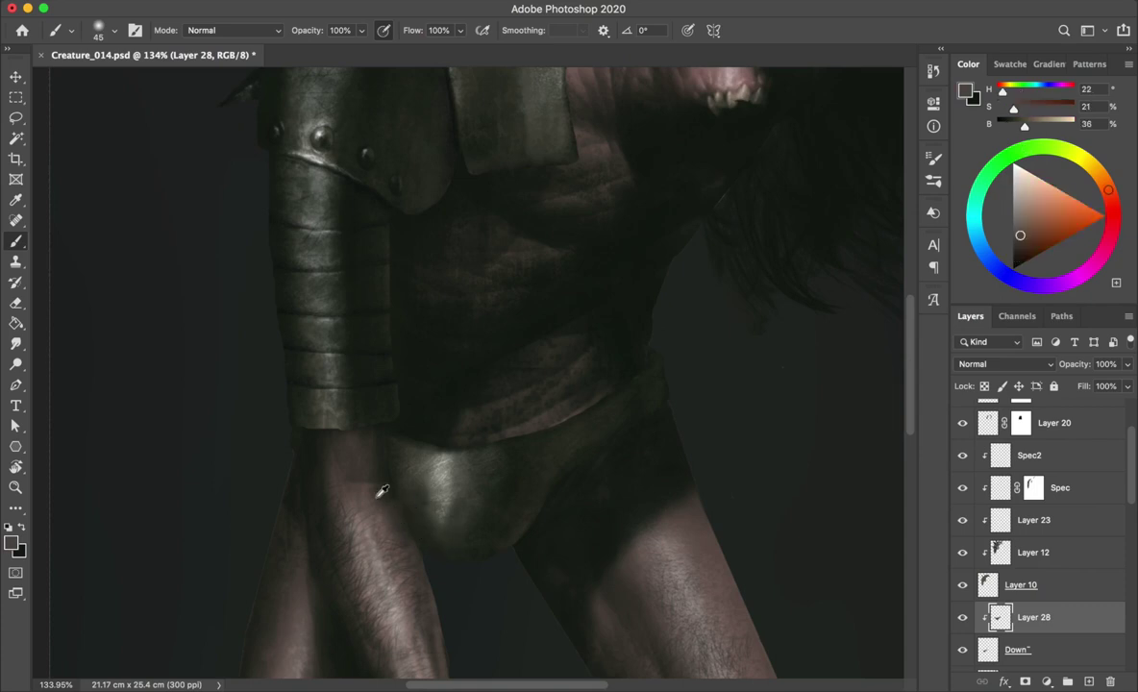
# - Switch to a different brush tip and shade the cloth with sampled dark and light grey tones
pyautogui.rightClick(495, 533)
pyautogui.doubleClick(546, 475)
pyautogui.press('x')
pyautogui.moveTo(465, 438); pyautogui.dragTo(458, 457)
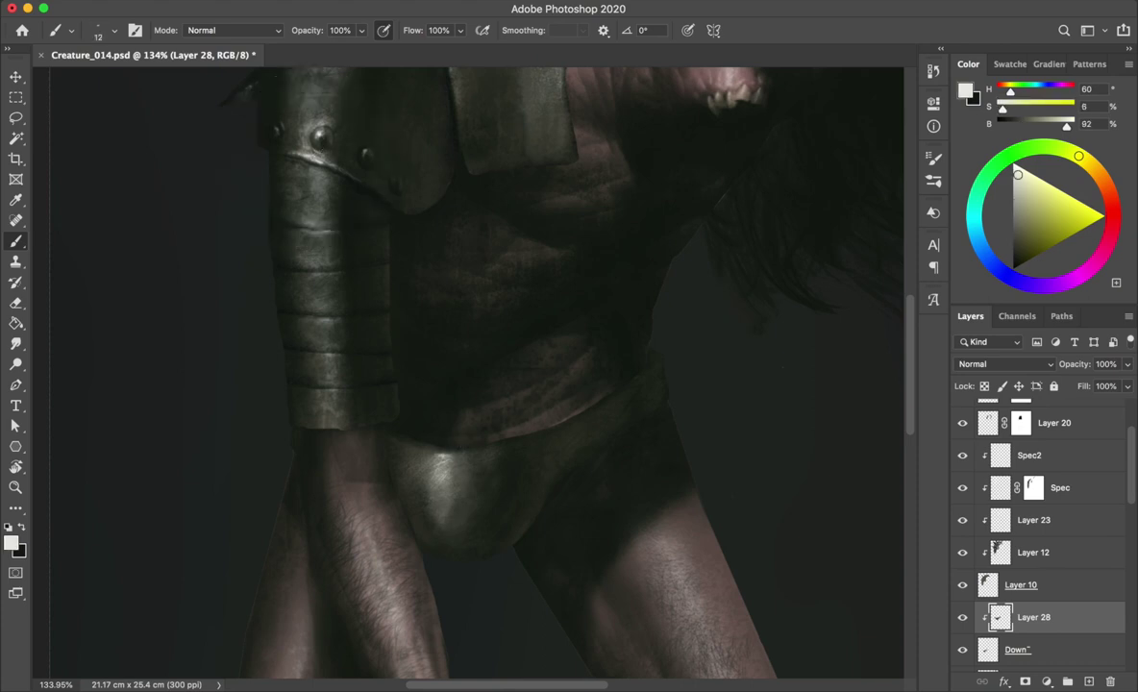
pyautogui.keyDown('alt'); pyautogui.click(467, 429); pyautogui.keyUp('alt')
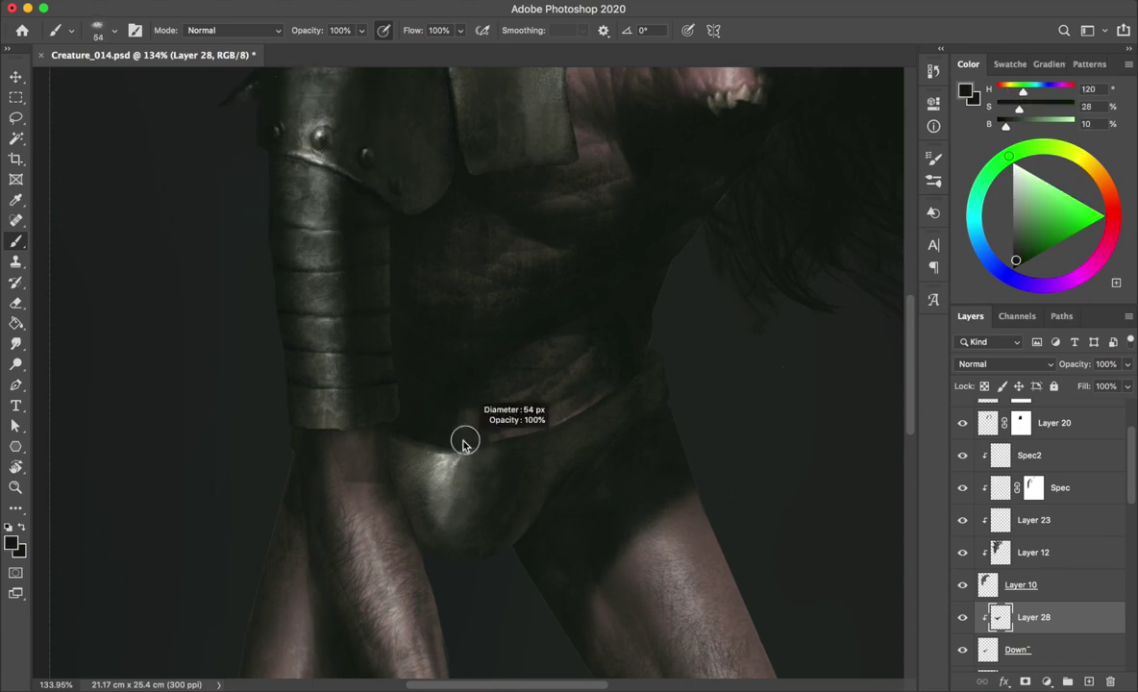
pyautogui.moveTo(431, 512); pyautogui.dragTo(444, 491)
pyautogui.keyDown('alt'); pyautogui.click(487, 464); pyautogui.keyUp('alt')
pyautogui.keyDown('alt'); pyautogui.click(577, 404); pyautogui.keyUp('alt')
pyautogui.keyDown('alt'); pyautogui.click(448, 487); pyautogui.keyUp('alt')
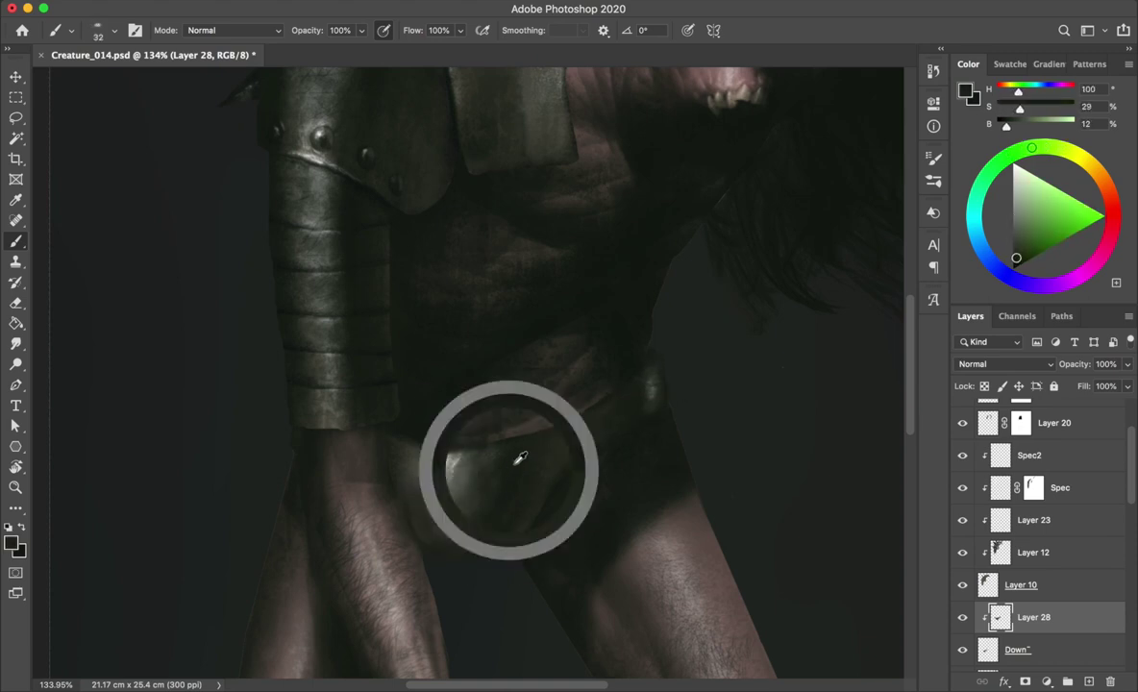
pyautogui.keyDown('alt'); pyautogui.click(658, 418); pyautogui.keyUp('alt')
pyautogui.keyDown('alt'); pyautogui.click(684, 372); pyautogui.keyUp('alt')
pyautogui.keyDown('alt'); pyautogui.click(638, 410); pyautogui.keyUp('alt')
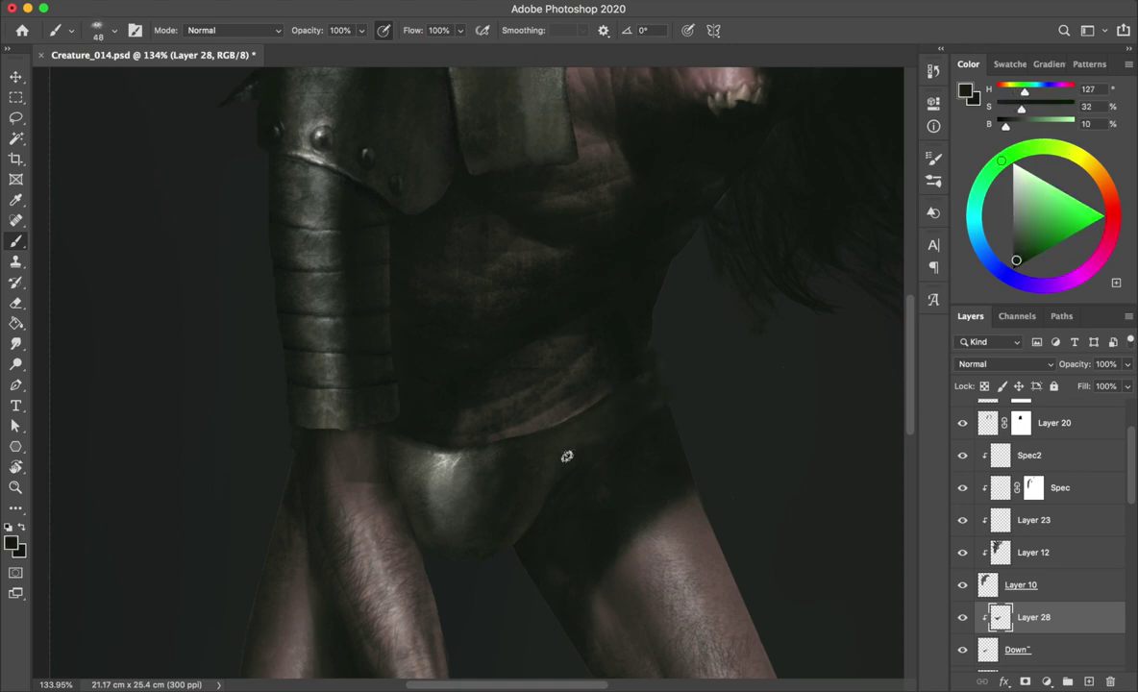
# - Add fine detail to the loincloth with mid grey and very dark shadow colours
pyautogui.press('x')
pyautogui.moveTo(428, 403); pyautogui.dragTo(425, 424)
pyautogui.keyDown('alt'); pyautogui.click(425, 424); pyautogui.keyUp('alt')
pyautogui.press(']')
pyautogui.press(']')
pyautogui.press(']')
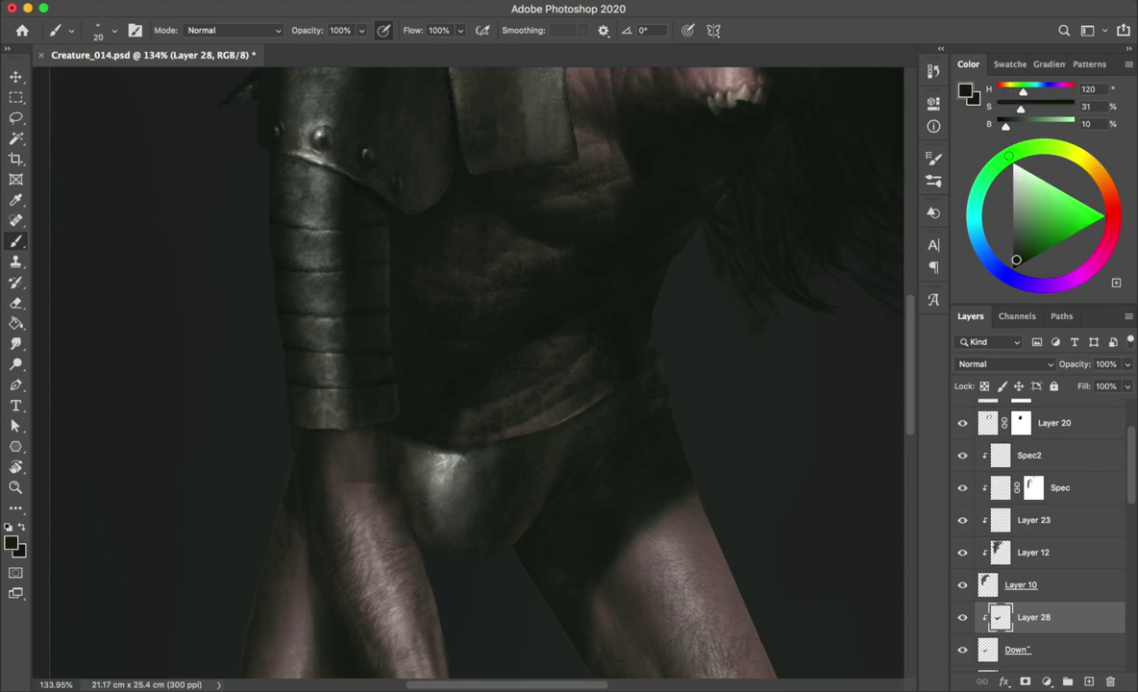
pyautogui.keyDown('alt'); pyautogui.click(466, 427); pyautogui.keyUp('alt')
pyautogui.scroll(-5, 467, 427)
pyautogui.hscroll(-3, 445, 284)
pyautogui.scroll(3, 515, 394)
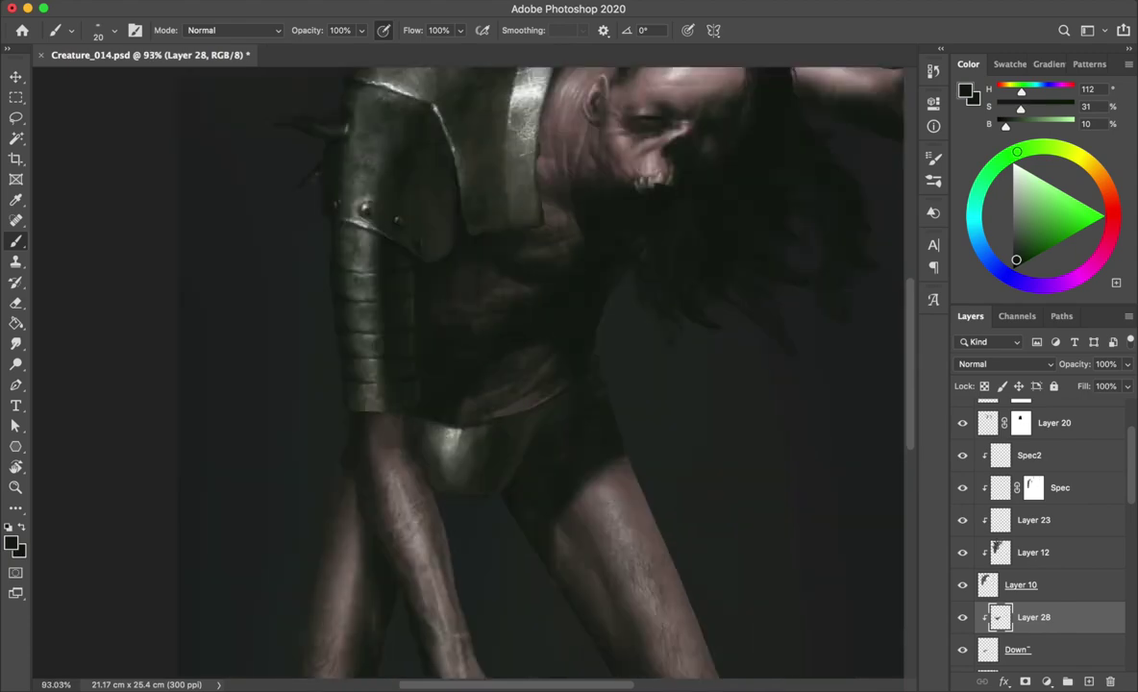
pyautogui.scroll(3, 515, 394)
# - Stamp a hair texture below the loincloth and add clipped Layer 29
pyautogui.rightClick(521, 158)
pyautogui.doubleClick(737, 543)
pyautogui.click(483, 413)
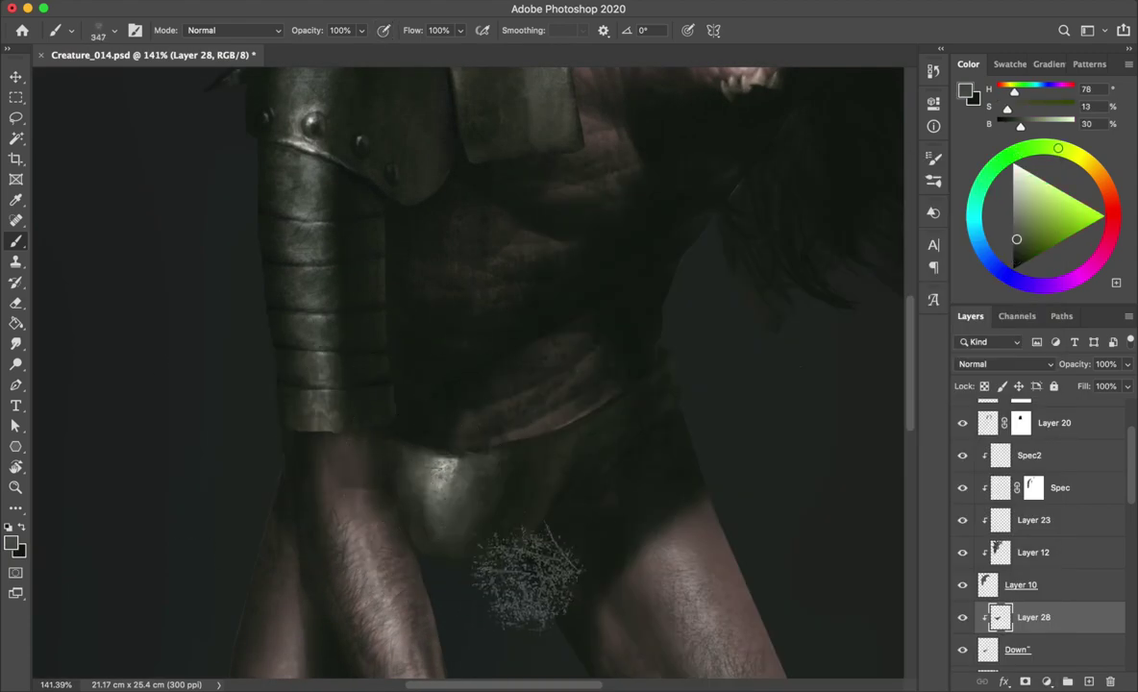
pyautogui.keyDown('alt'); pyautogui.click(443, 467); pyautogui.keyUp('alt')
pyautogui.press('3')
pyautogui.press('[')
# - Dab speckled highlights on the loincloth, erase the stray dabs, and merge down into Layer 28
pyautogui.hotkey('ctrl', 'alt', 'shift', 'n')
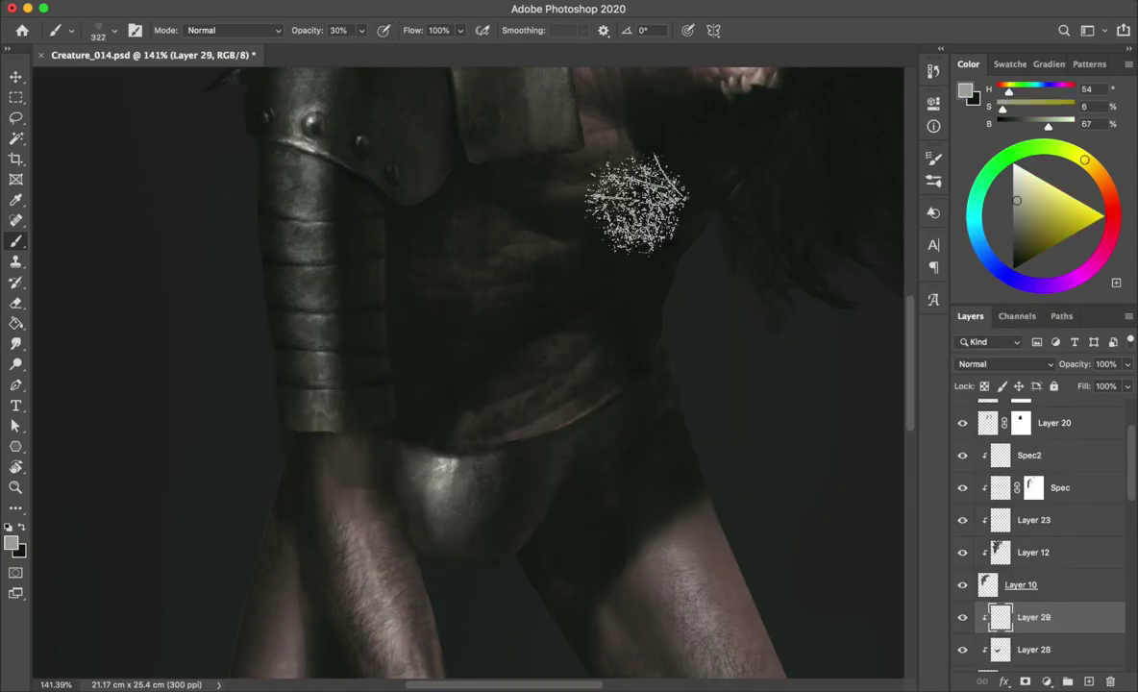
pyautogui.press('e')
pyautogui.click(437, 452)
pyautogui.press('e')
pyautogui.moveTo(514, 448); pyautogui.dragTo(452, 463)
pyautogui.press('4')
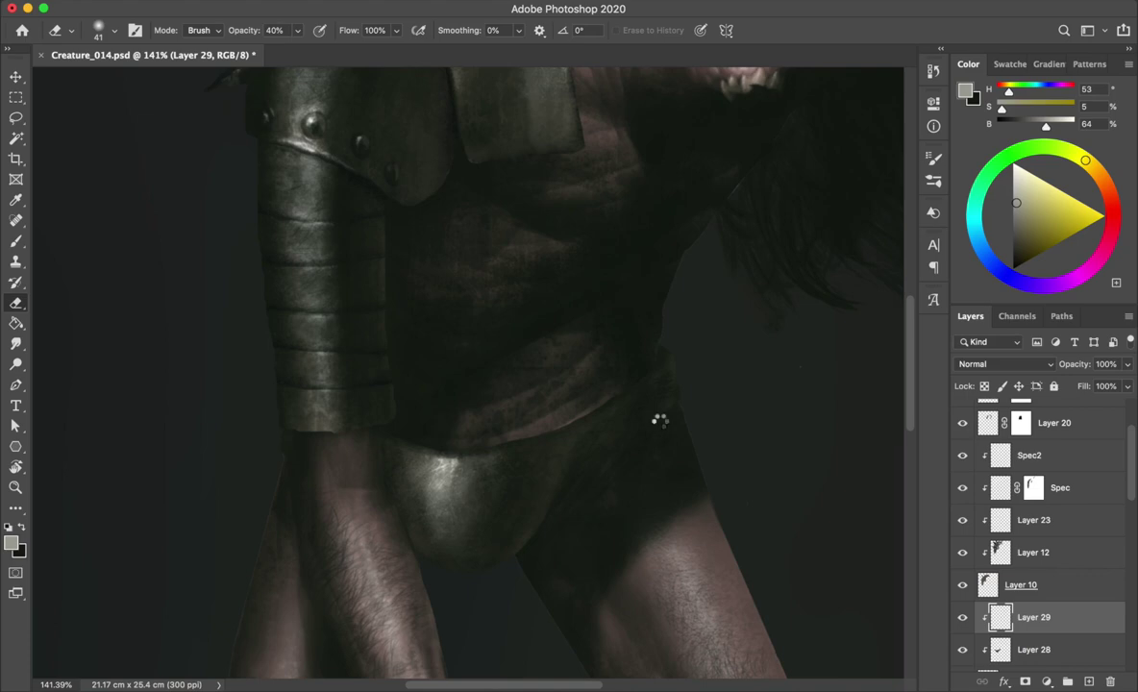
pyautogui.hotkey('ctrl', 'e')
# - Pick a dark soft round brush and add a new clipped Layer 29 above Layer 6
pyautogui.scroll(2, 671, 510)
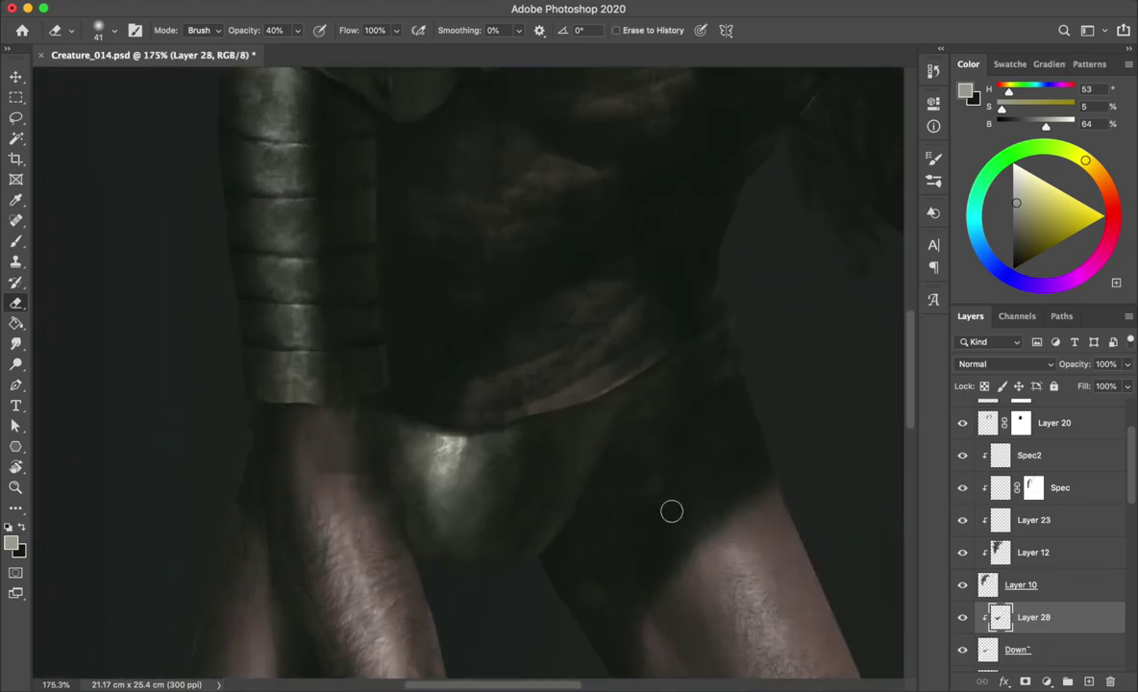
pyautogui.press('b')
pyautogui.rightClick(671, 510)
pyautogui.press('Return')
pyautogui.keyDown('alt'); pyautogui.click(475, 459); pyautogui.keyUp('alt')
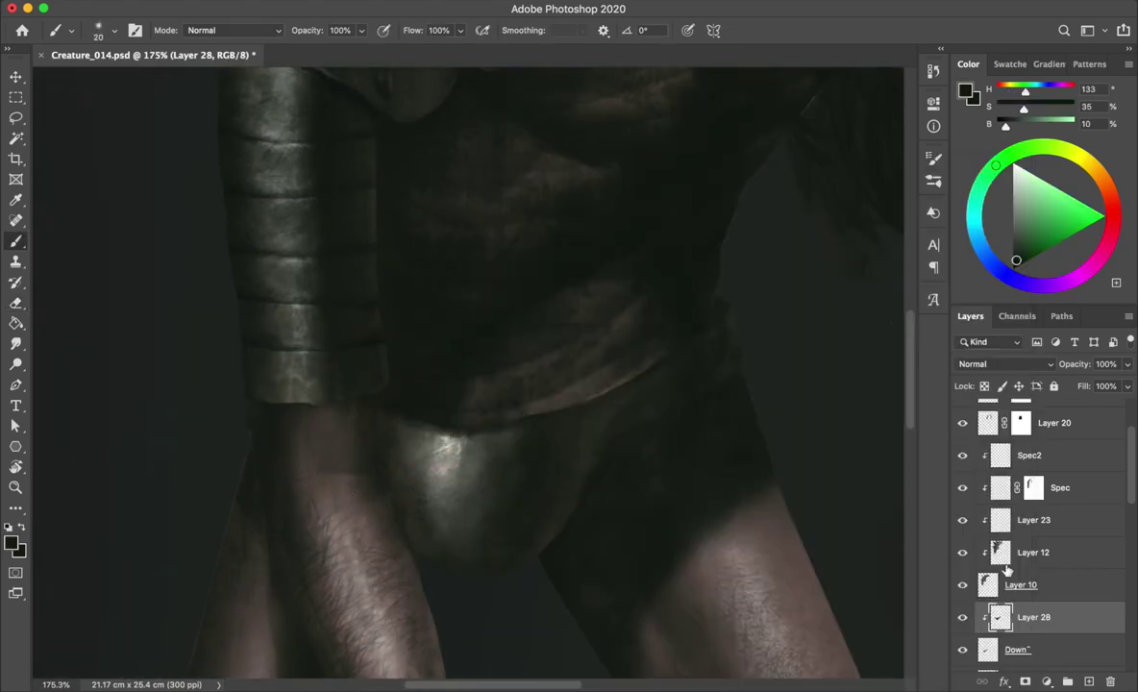
pyautogui.scroll(-5, 1002, 556)
pyautogui.click(1032, 627)
pyautogui.hotkey('ctrl', 'shift', 'n')
pyautogui.press('Return')
# - Resize the soft brush while scrolling through the layer stack
pyautogui.moveTo(475, 426); pyautogui.dragTo(514, 411)
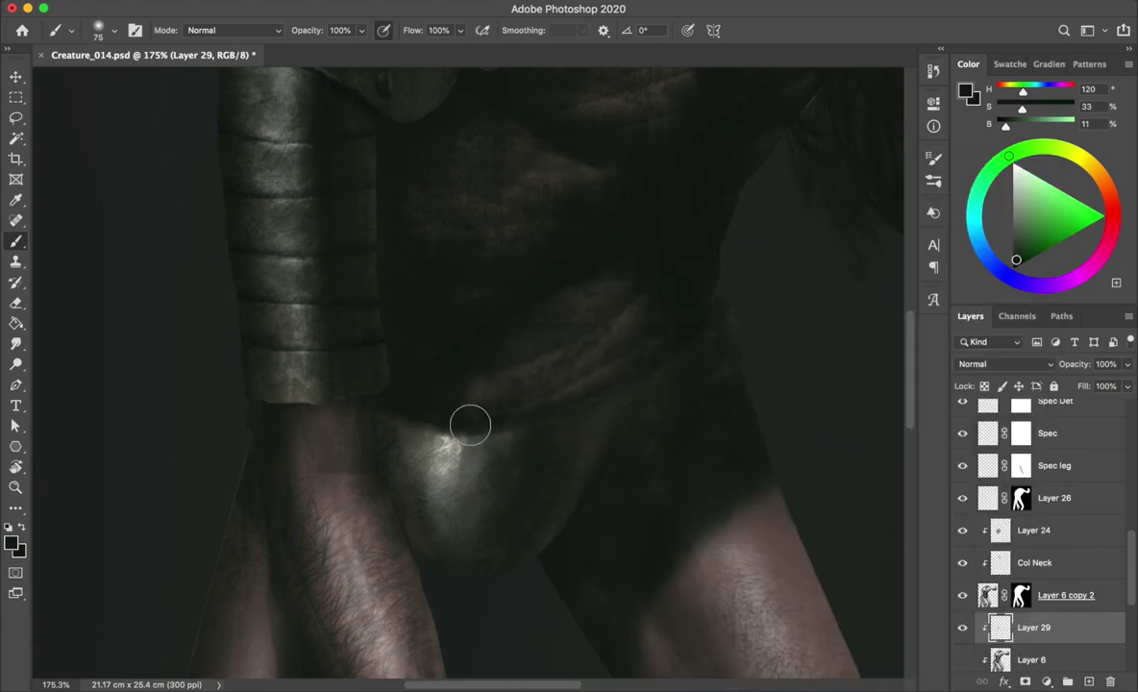
pyautogui.scroll(-5, 526, 300)
pyautogui.scroll(1, 651, 300)
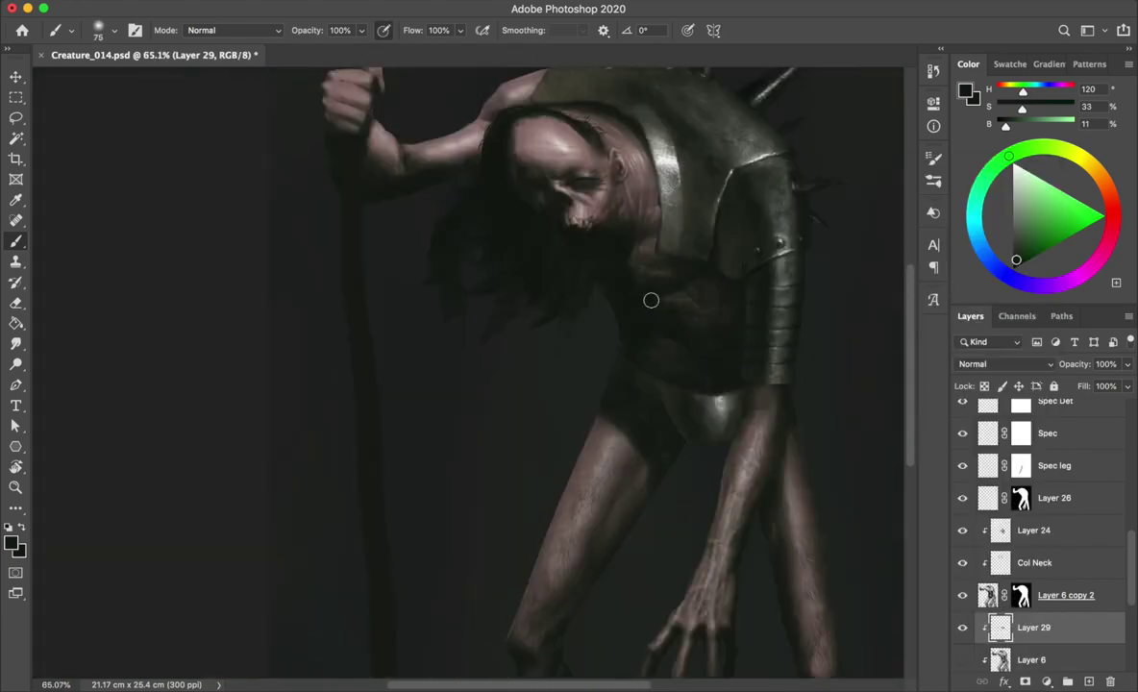
pyautogui.scroll(1, 651, 300)
pyautogui.scroll(3, 554, 323)
pyautogui.moveTo(630, 411); pyautogui.dragTo(617, 415)
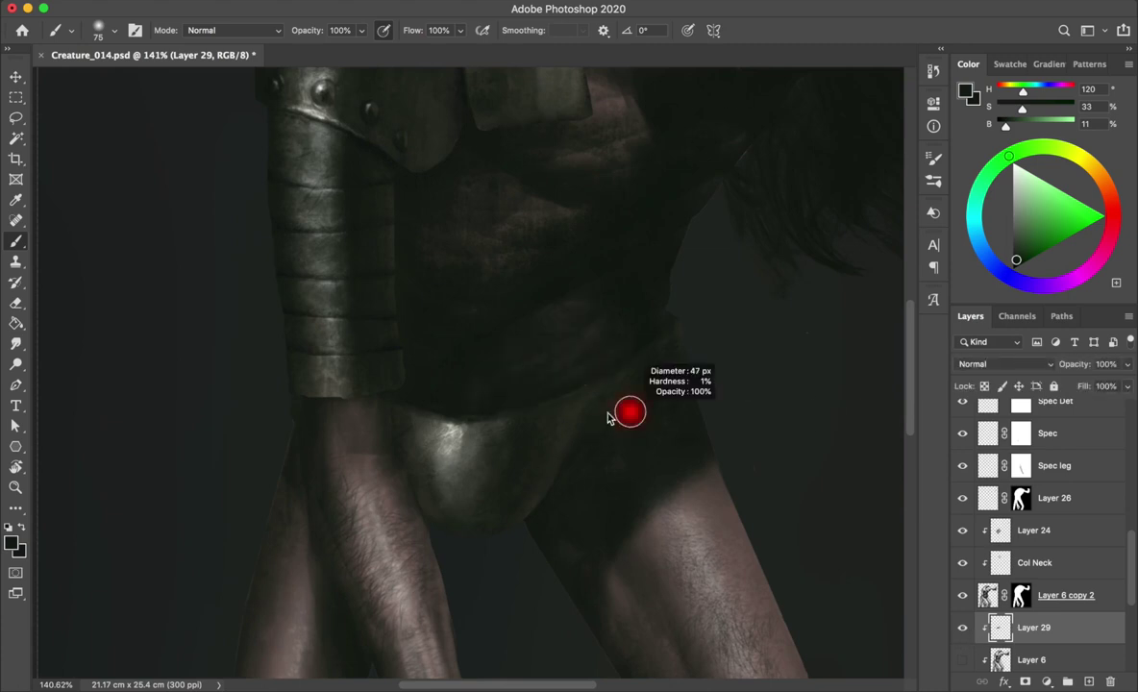
# - On Layer 28, brighten the loincloth bulge highlight with light tones at 20% opacity
pyautogui.keyDown('ctrl'); pyautogui.click(356, 419); pyautogui.keyUp('ctrl')
pyautogui.press('[')
pyautogui.moveTo(475, 475); pyautogui.dragTo(501, 475)
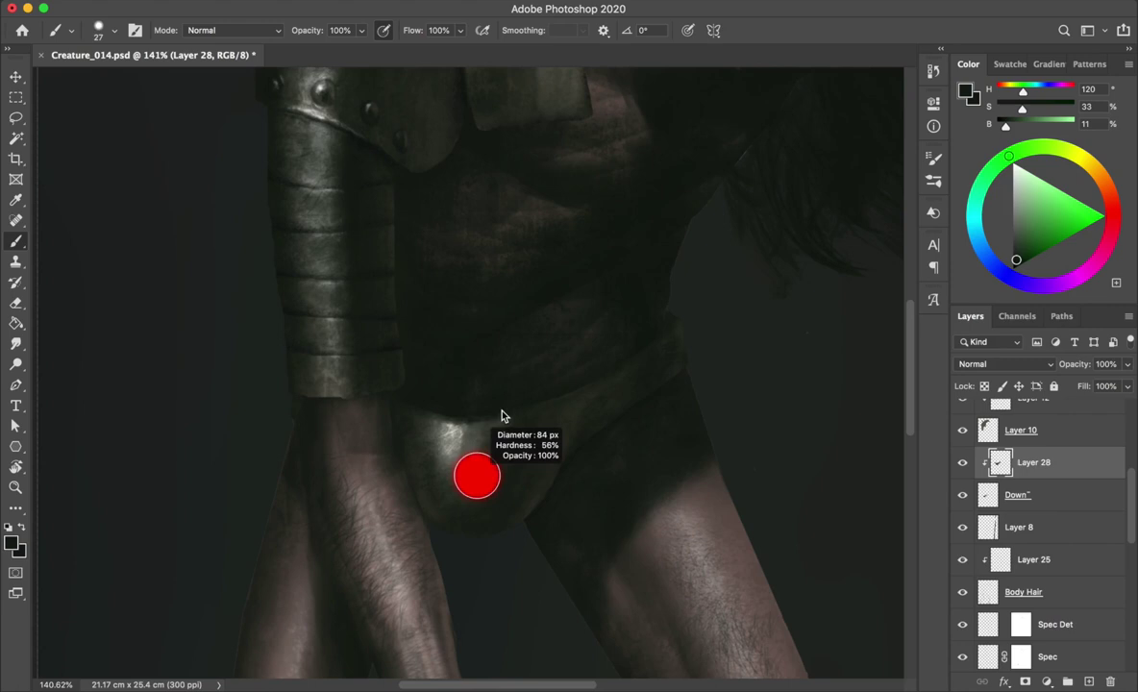
pyautogui.press('5')
pyautogui.press('2')
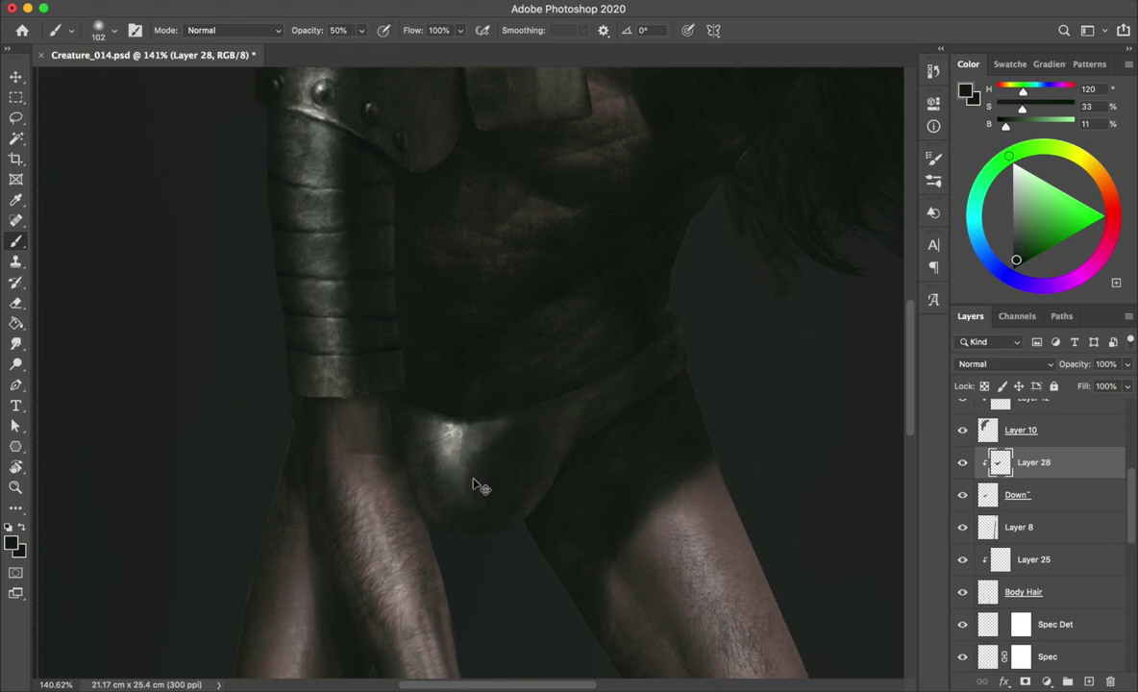
pyautogui.keyDown('alt'); pyautogui.click(499, 448); pyautogui.keyUp('alt')
pyautogui.moveTo(502, 471); pyautogui.dragTo(519, 471)
pyautogui.keyDown('alt'); pyautogui.click(509, 427); pyautogui.keyUp('alt')
pyautogui.moveTo(508, 427)
pyautogui.mouseDown()
pyautogui.moveTo(513, 466)
pyautogui.moveTo(503, 439)
pyautogui.mouseUp()
# - Mirror the view and darken the loincloth's lower-left side with a dark tone at 30% opacity
pyautogui.press('1')
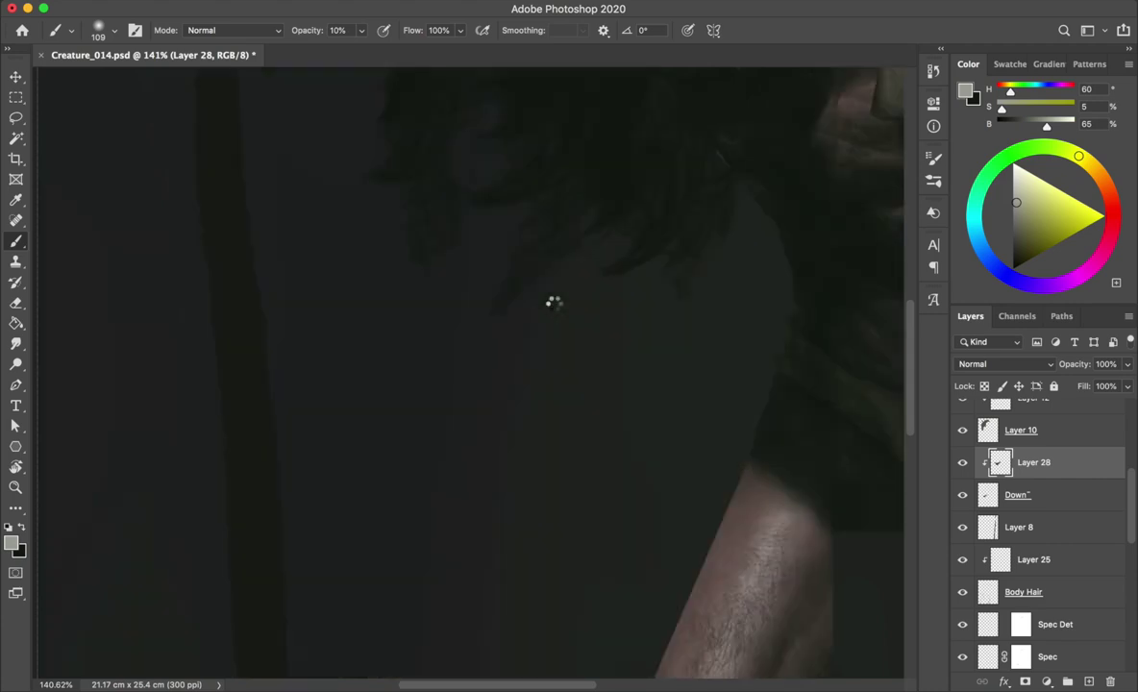
pyautogui.hotkey('ctrl', 'shift', 'h')
pyautogui.keyDown('alt'); pyautogui.click(680, 445); pyautogui.keyUp('alt')
pyautogui.press('3')
pyautogui.moveTo(679, 445); pyautogui.dragTo(654, 486)
# - Set up a small full-opacity textured scatter brush with sampled olive tones
pyautogui.keyDown('alt'); pyautogui.click(863, 174); pyautogui.keyUp('alt')
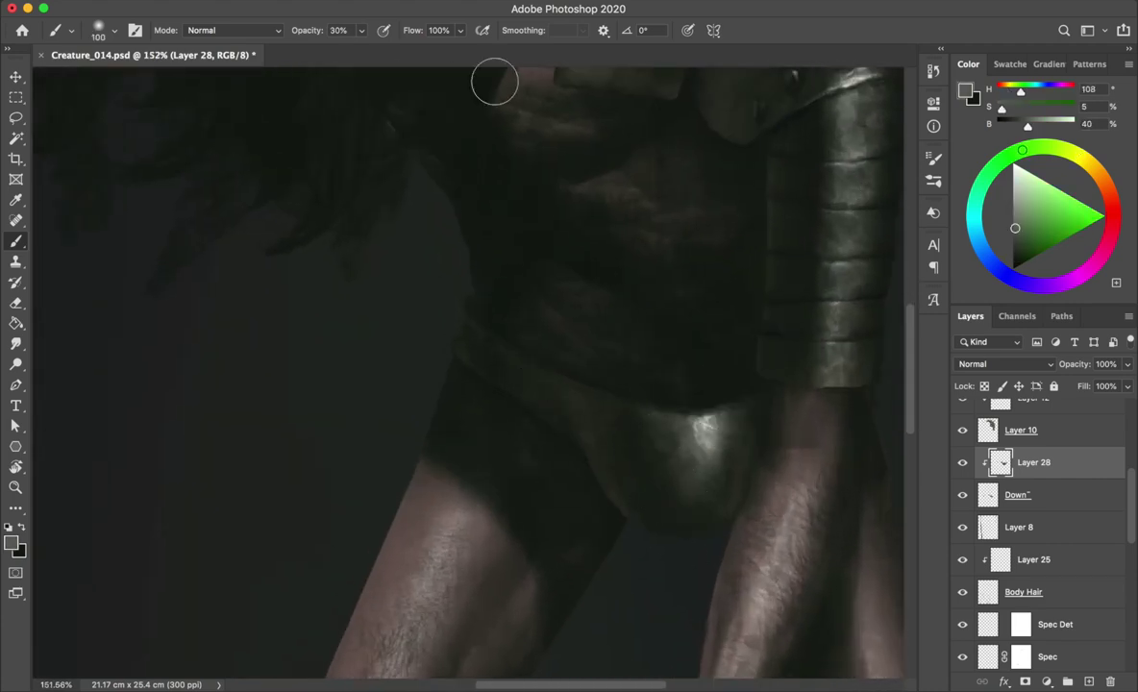
pyautogui.rightClick(557, 438)
pyautogui.doubleClick(782, 546)
pyautogui.press('0')
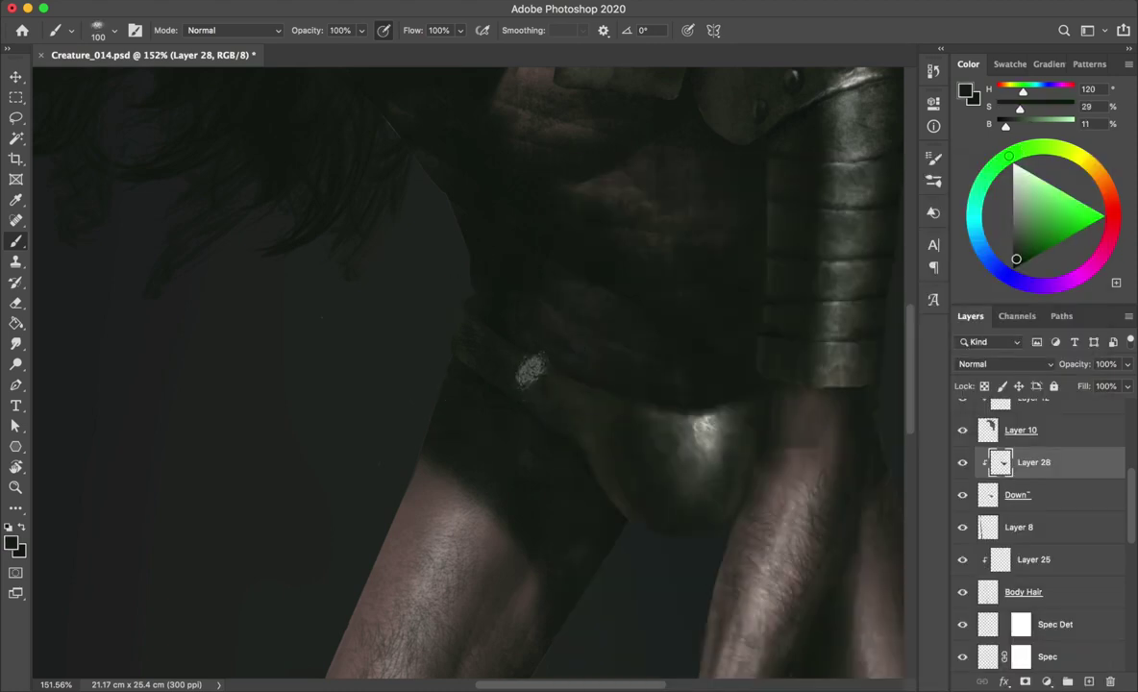
pyautogui.keyDown('alt'); pyautogui.click(526, 383); pyautogui.keyUp('alt')
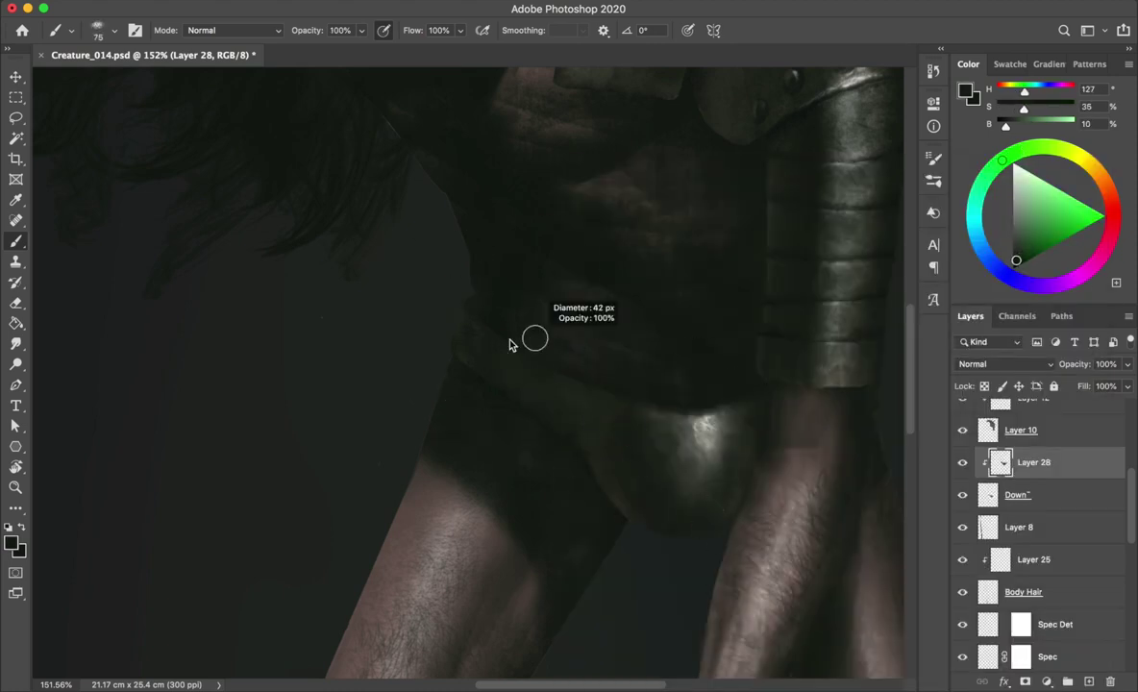
pyautogui.moveTo(567, 336); pyautogui.dragTo(512, 338)
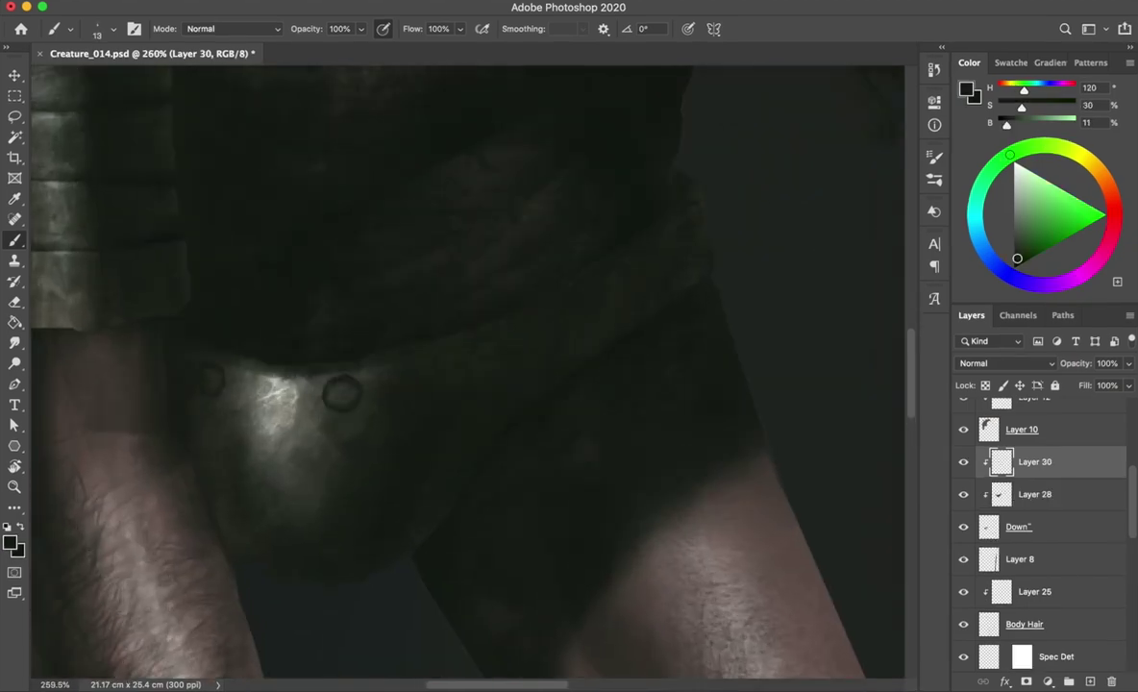
pyautogui.moveTo(269, 373); pyautogui.dragTo(281, 373)
pyautogui.keyDown('alt'); pyautogui.click(264, 157); pyautogui.keyUp('alt')
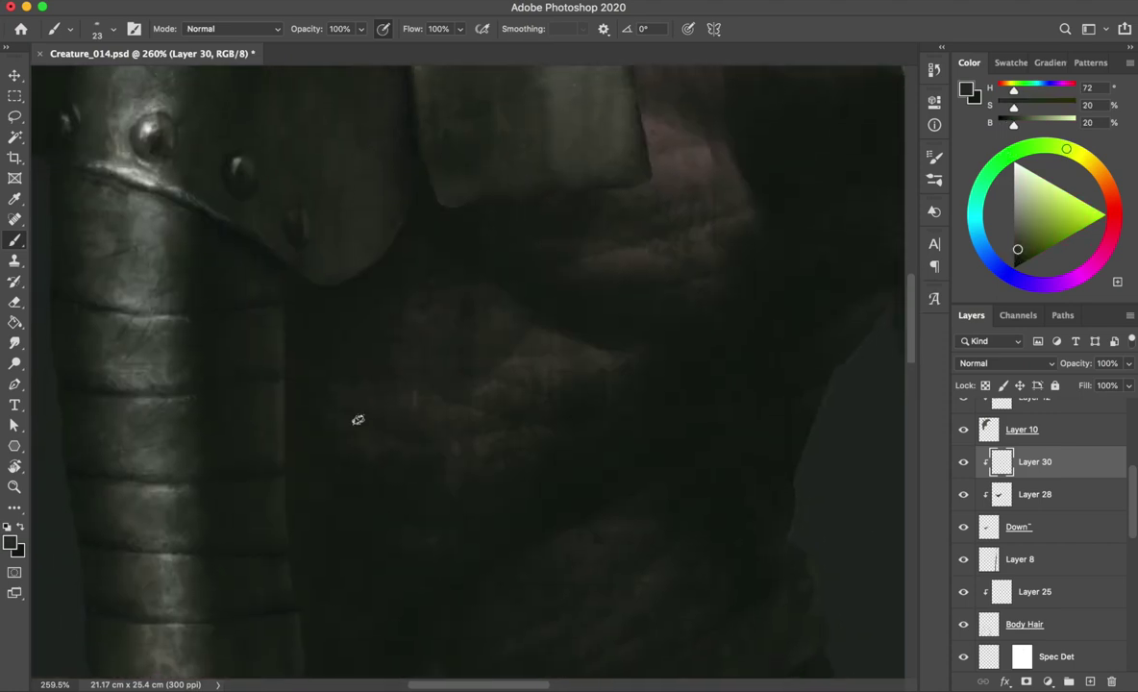
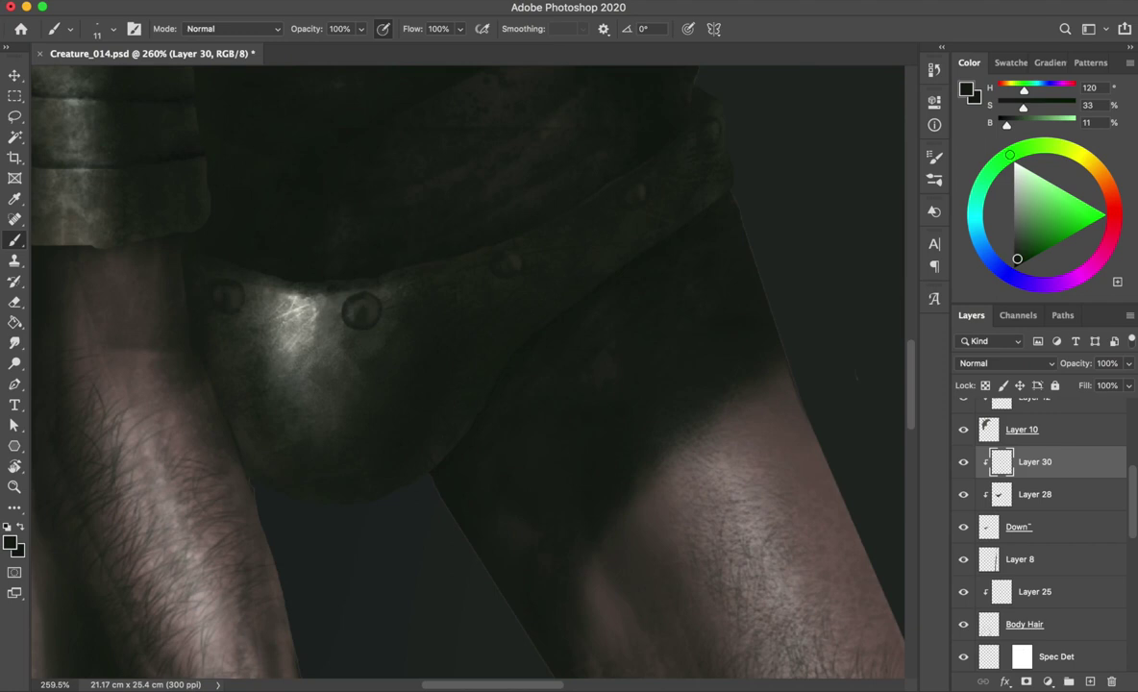
# - Sample light, mid-grey and dark tones from the armour plate and rivets
pyautogui.keyDown('alt'); pyautogui.click(219, 279); pyautogui.keyUp('alt')
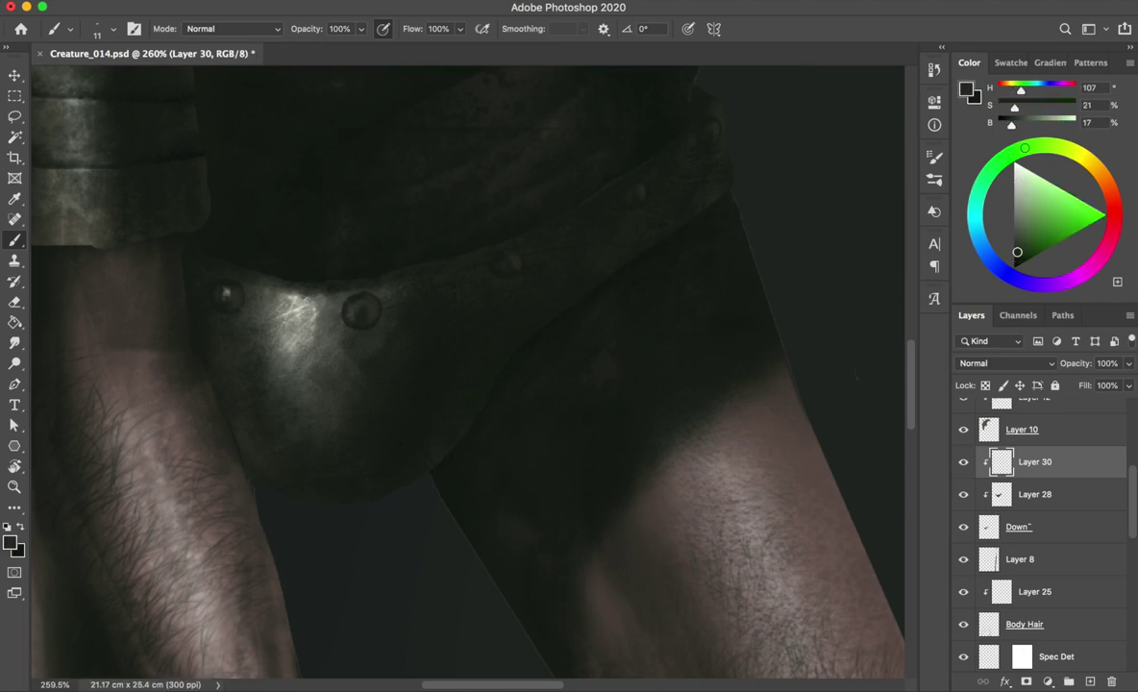
pyautogui.keyDown('alt'); pyautogui.click(212, 211); pyautogui.keyUp('alt')
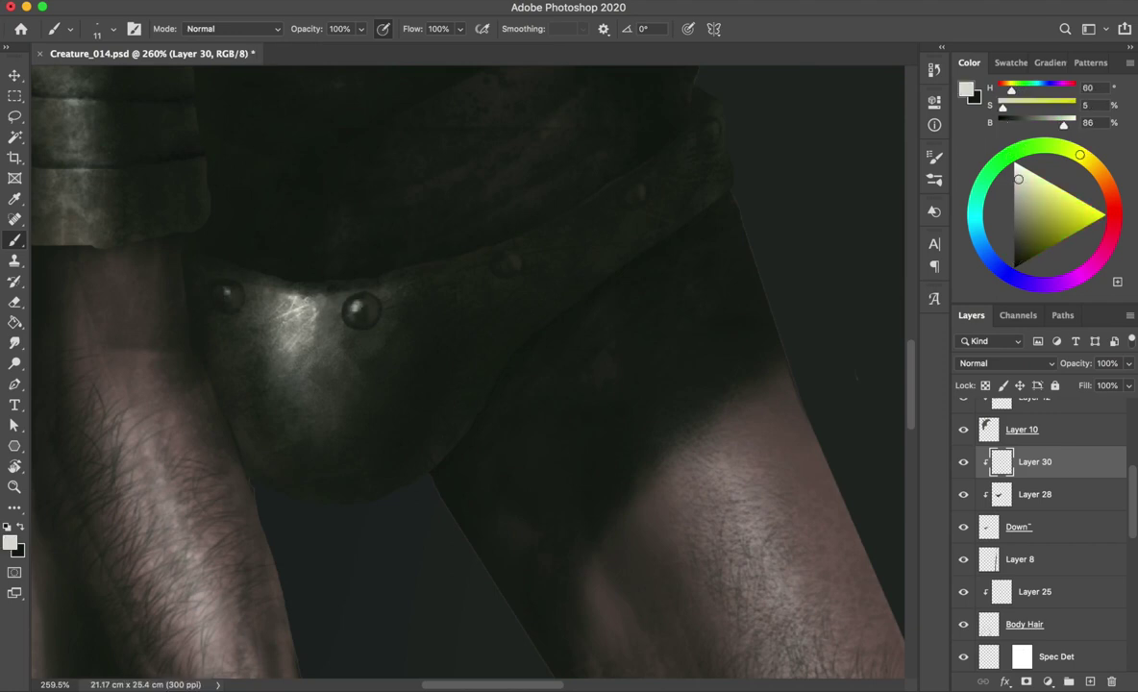
pyautogui.keyDown('alt'); pyautogui.click(327, 286); pyautogui.keyUp('alt')
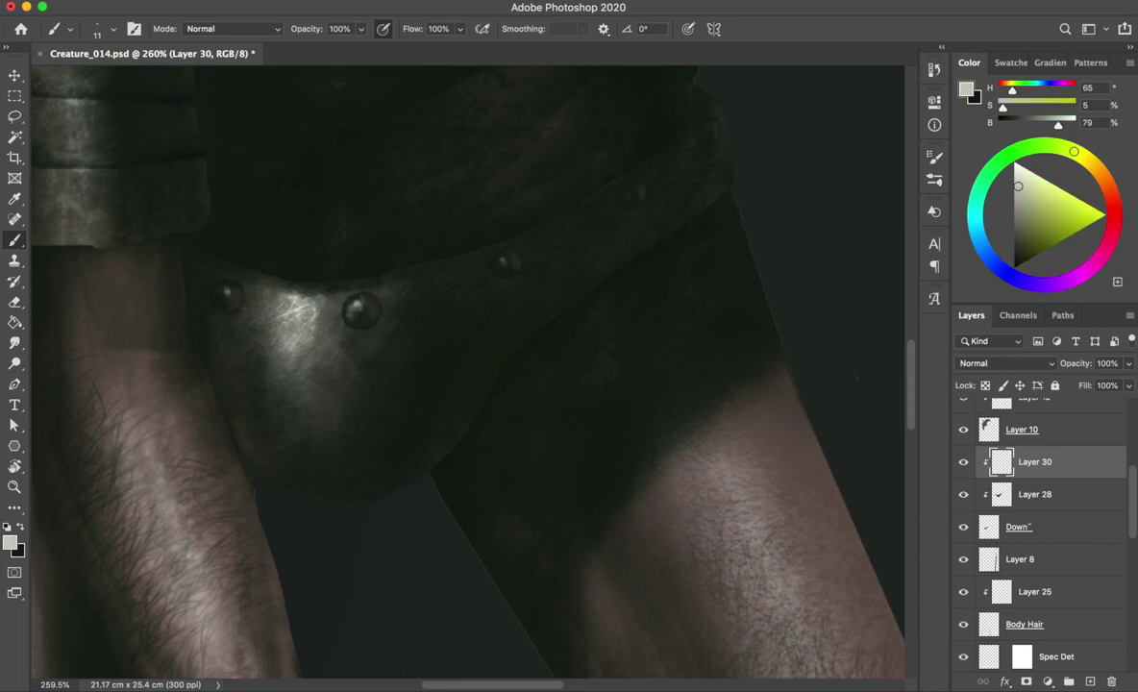
pyautogui.keyDown('alt'); pyautogui.click(324, 186); pyautogui.keyUp('alt')
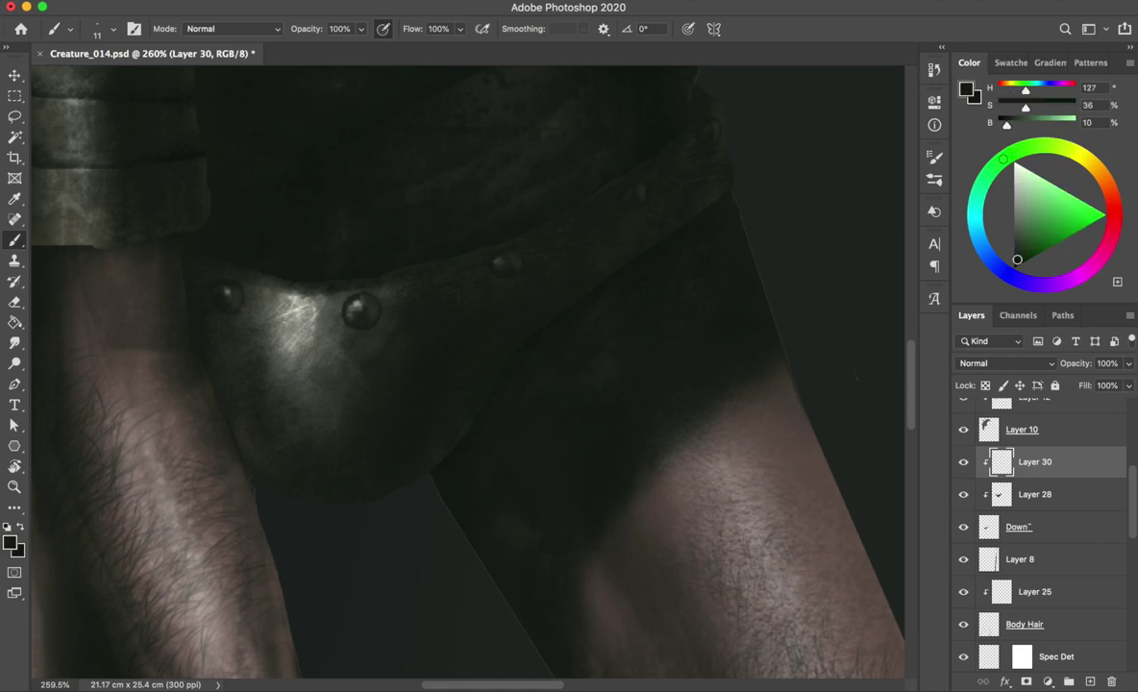
pyautogui.keyDown('alt'); pyautogui.click(367, 306); pyautogui.keyUp('alt')
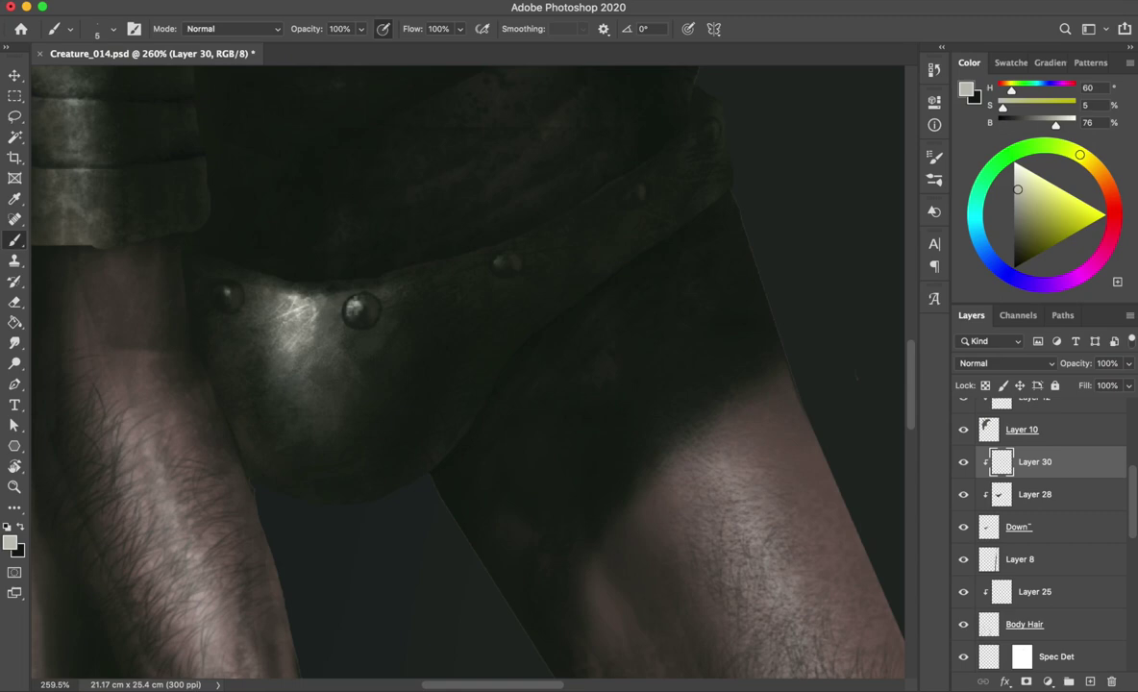
pyautogui.keyDown('alt'); pyautogui.click(332, 283); pyautogui.keyUp('alt')
# - Adjust the brush size for rivet detail and zoom in close on the rivets
pyautogui.keyDown('alt'); pyautogui.scroll(-3, 375, 261); pyautogui.keyUp('alt')
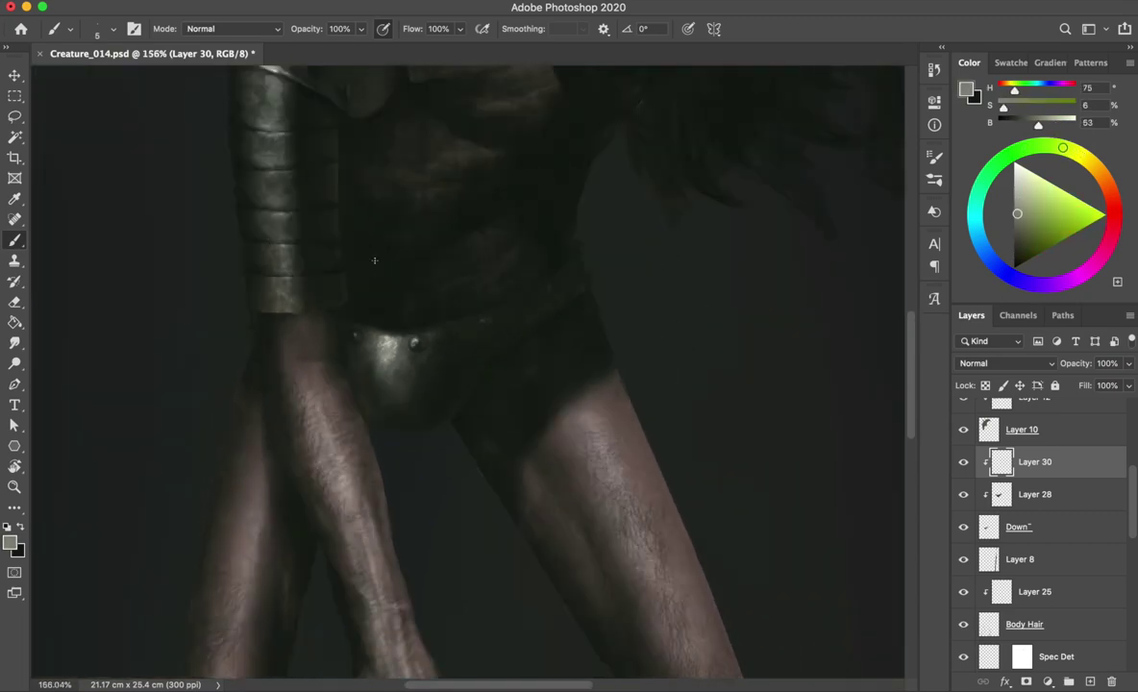
pyautogui.keyDown('alt'); pyautogui.scroll(-2, 375, 261); pyautogui.keyUp('alt')
pyautogui.keyDown('alt'); pyautogui.scroll(5, 336, 332); pyautogui.keyUp('alt')
pyautogui.rightClick(336, 331)
pyautogui.press('Return')
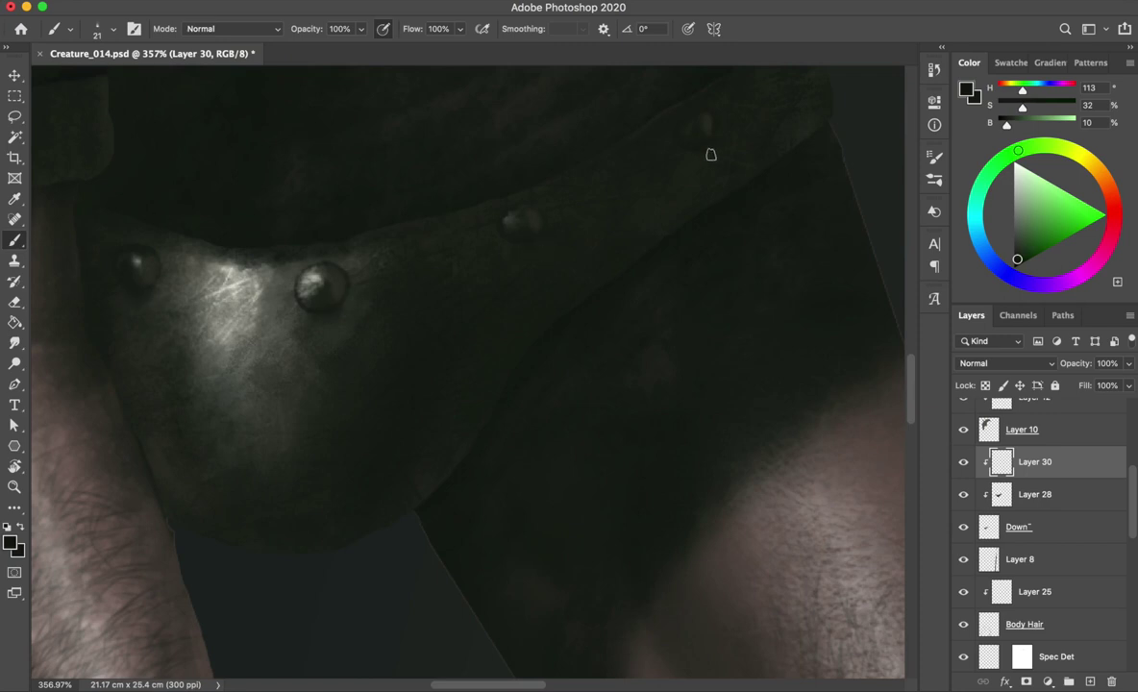
pyautogui.moveTo(721, 166); pyautogui.dragTo(670, 277)
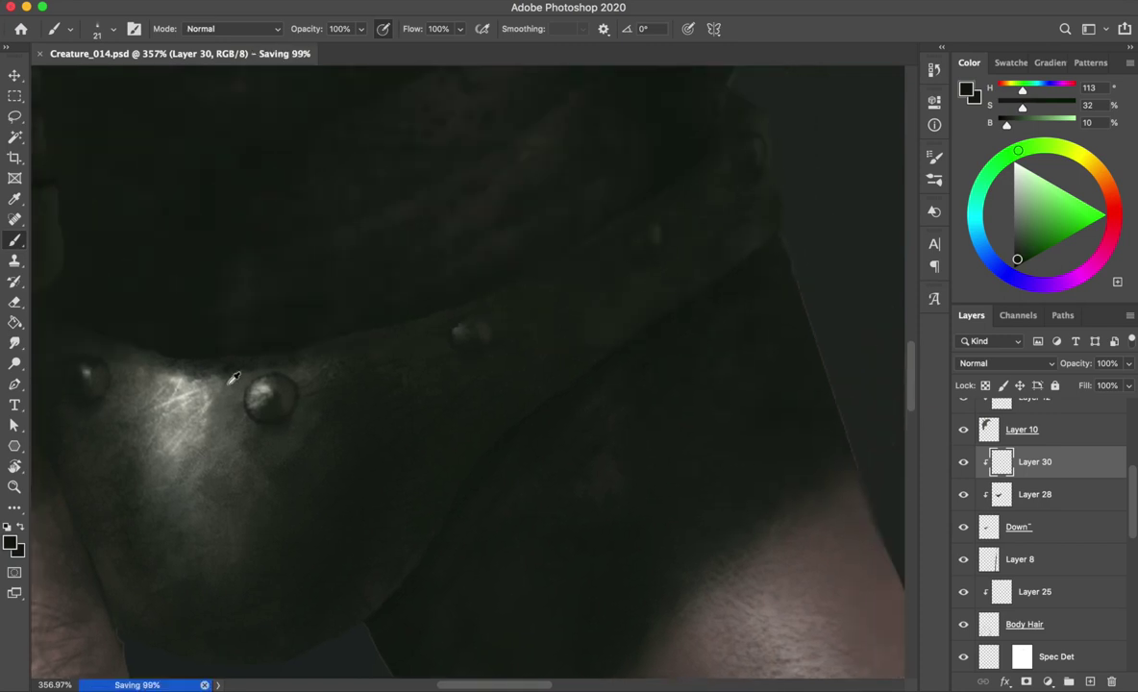
# - Paint rivet highlights and shading at 50% opacity using bright grey and dark green tones
pyautogui.keyDown('alt'); pyautogui.click(221, 378); pyautogui.keyUp('alt')
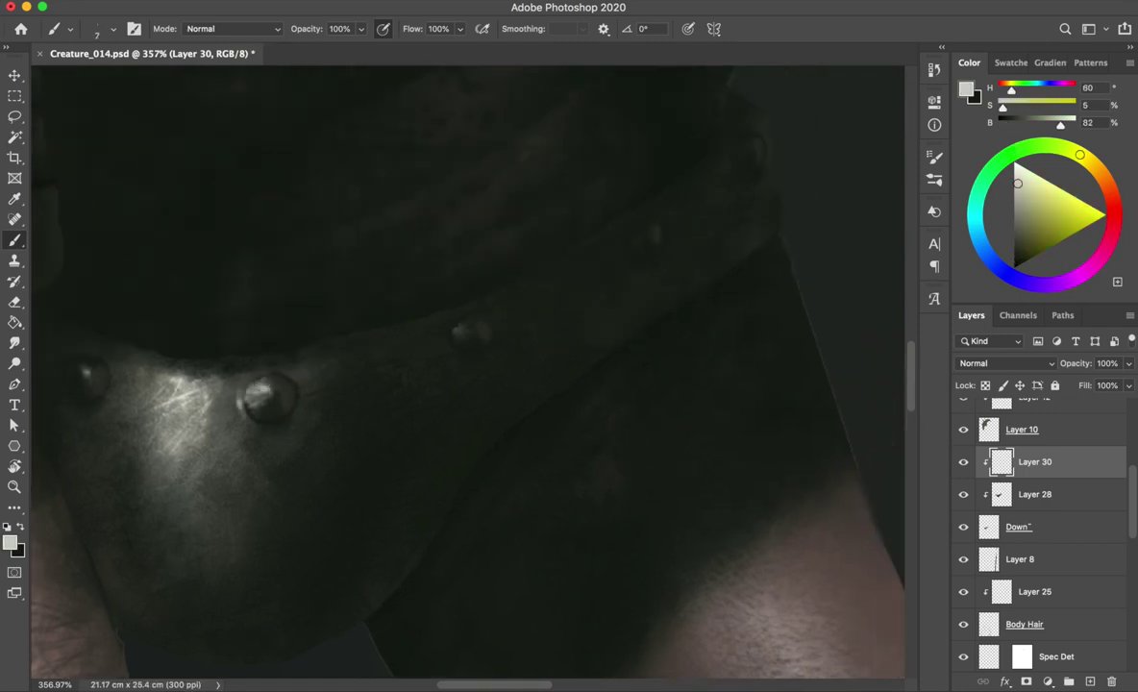
pyautogui.press('5')
pyautogui.keyDown('alt'); pyautogui.click(273, 358); pyautogui.keyUp('alt')
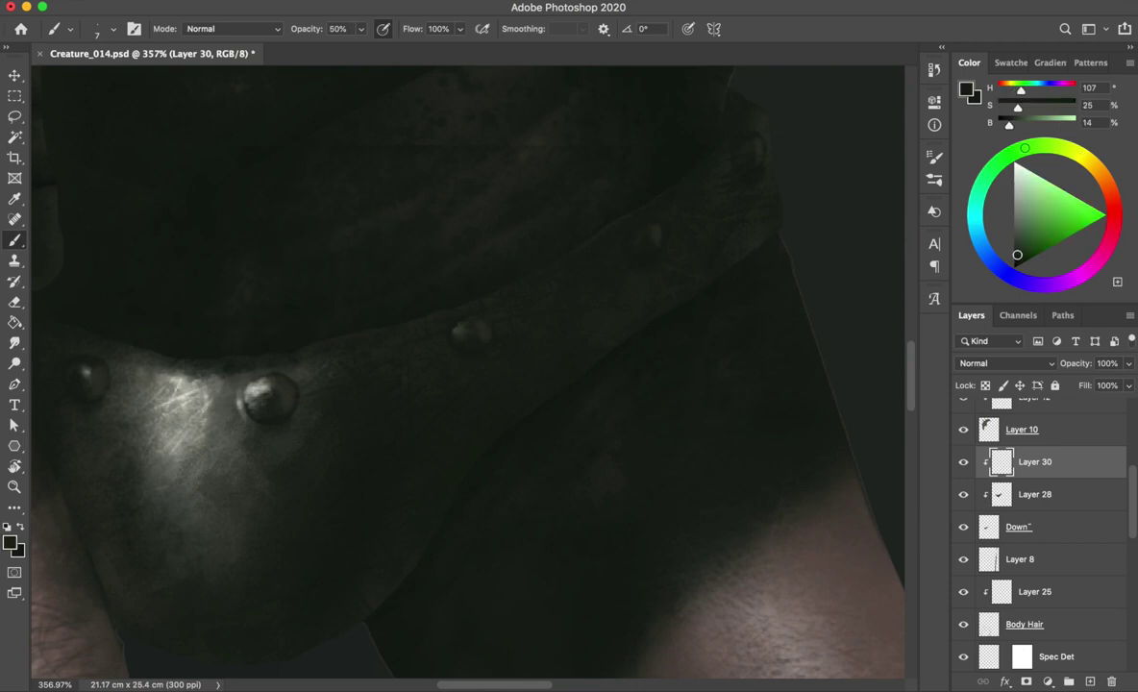
pyautogui.keyDown('alt'); pyautogui.click(260, 383); pyautogui.keyUp('alt')
pyautogui.press(']')
pyautogui.press(']')
pyautogui.press(']')
pyautogui.keyDown('alt'); pyautogui.click(219, 380); pyautogui.keyUp('alt')
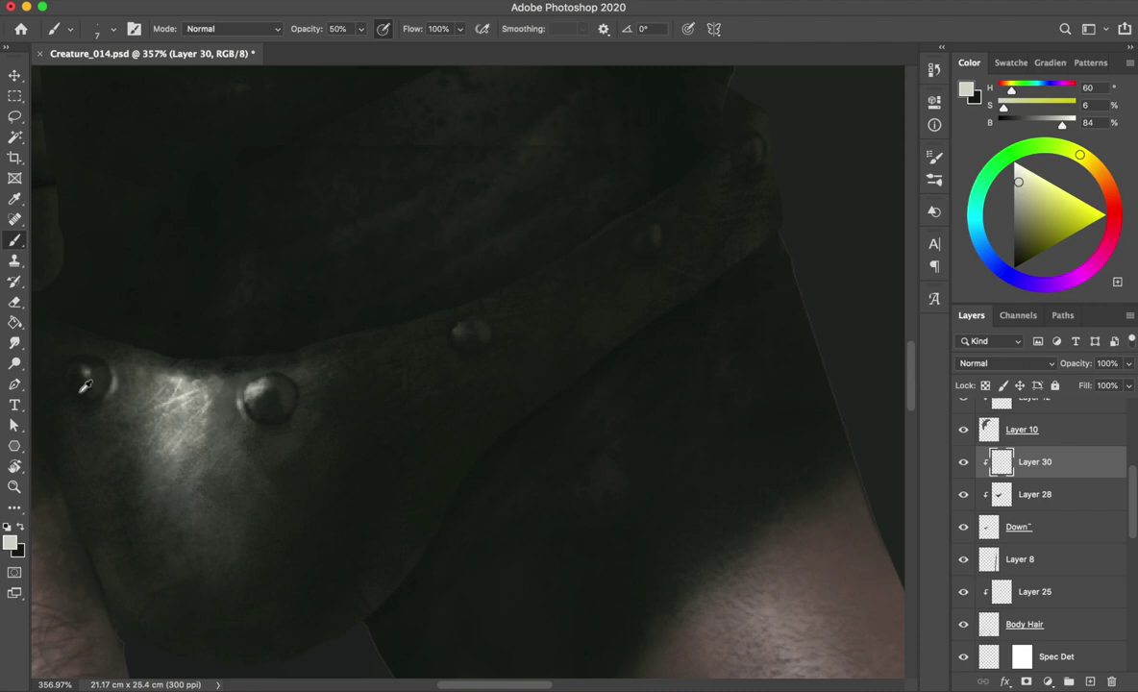
pyautogui.keyDown('alt'); pyautogui.click(114, 391); pyautogui.keyUp('alt')
pyautogui.keyDown('alt'); pyautogui.click(423, 294); pyautogui.keyUp('alt')
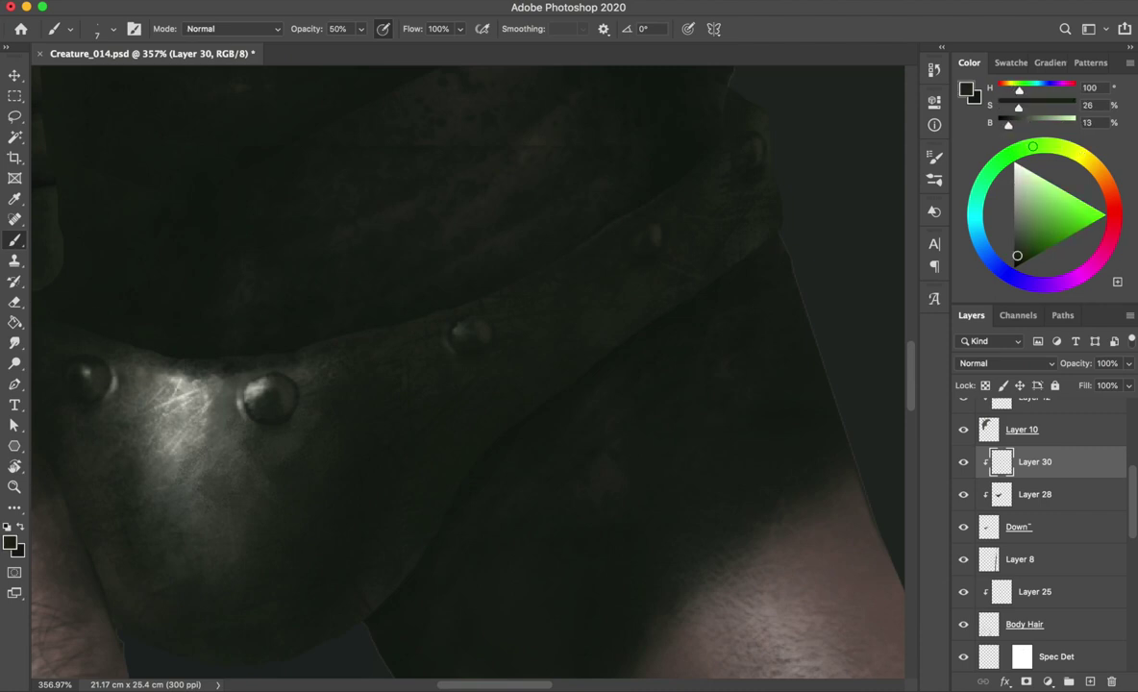
pyautogui.keyDown('alt'); pyautogui.click(423, 294); pyautogui.keyUp('alt')
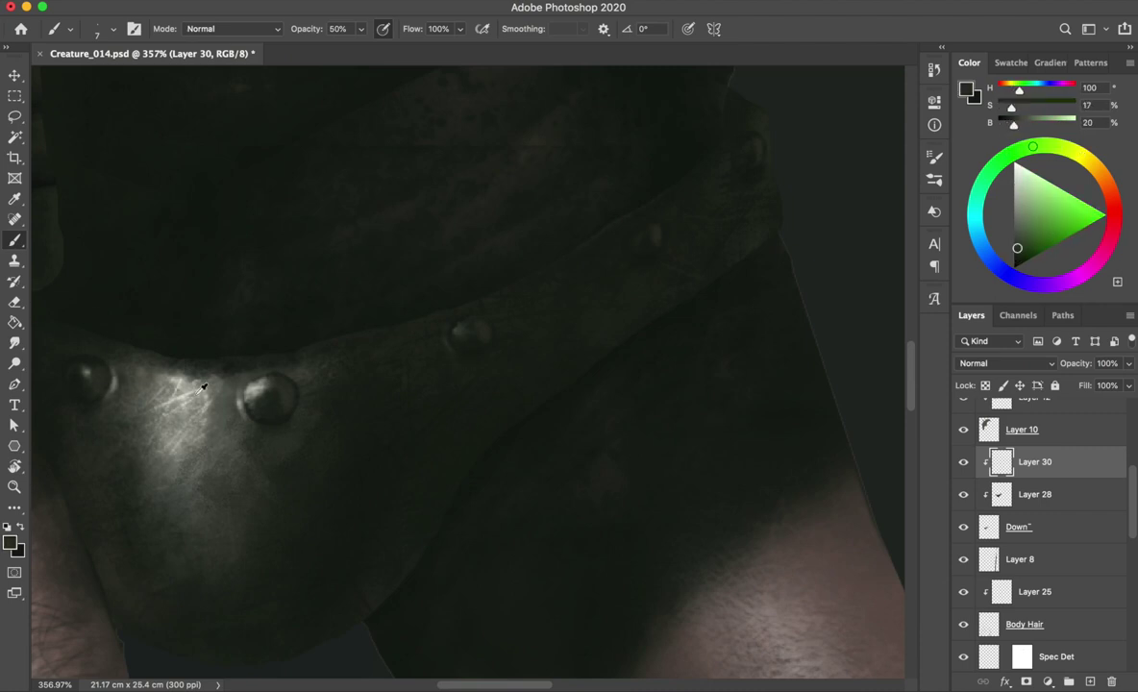
# - Scroll the Layers panel to the wood planks layer and open its options
pyautogui.scroll(-2, 211, 382)
pyautogui.scroll(-4, 211, 383)
pyautogui.scroll(-4, 212, 383)
pyautogui.rightClick(1024, 659)
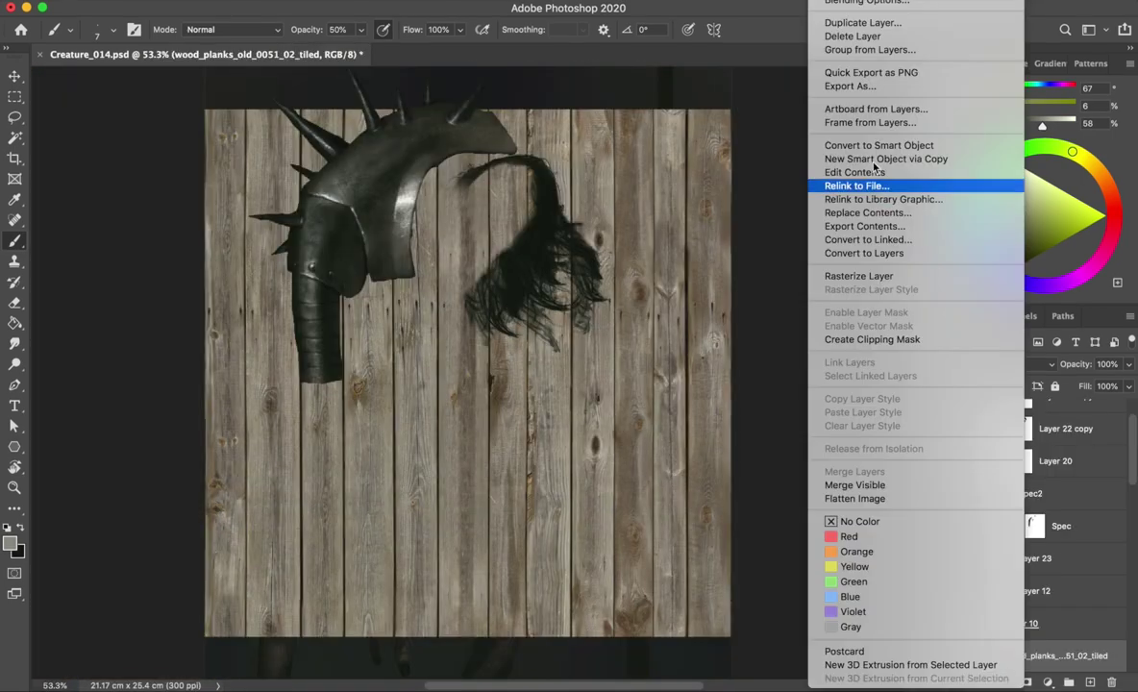
# - Move the wood planks texture up, clip it to the staff, and blend it as Soft Light
pyautogui.moveTo(1067, 656); pyautogui.dragTo(1067, 543)
pyautogui.press('v')
pyautogui.scroll(-2, 632, 442)
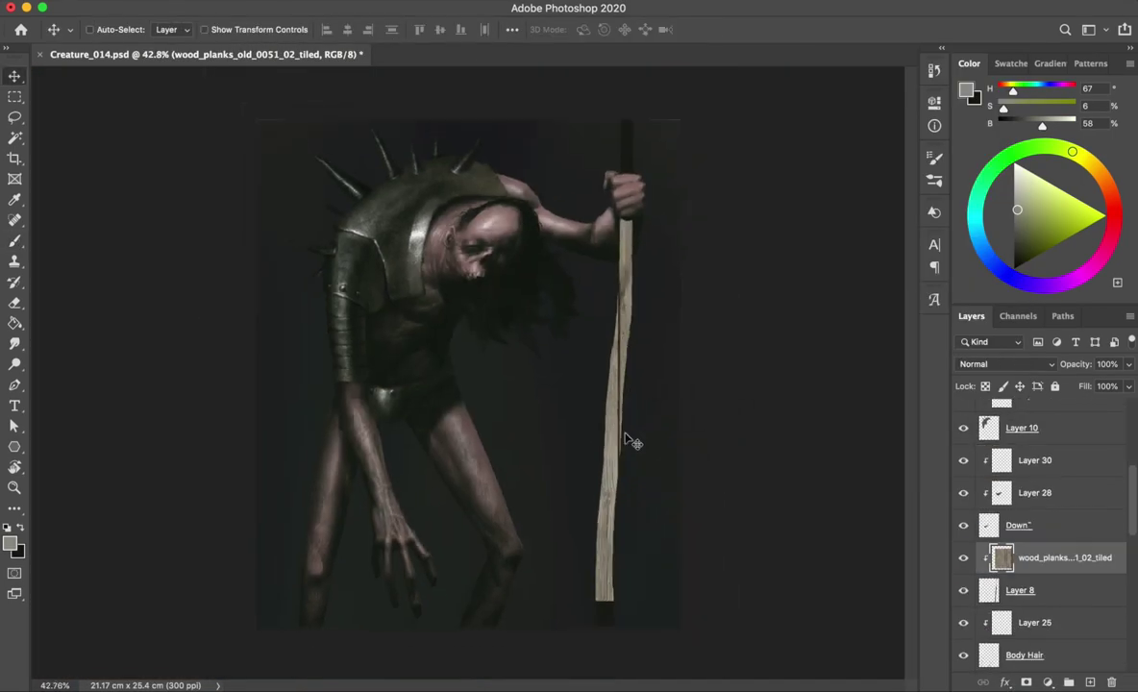
pyautogui.click(1005, 363)
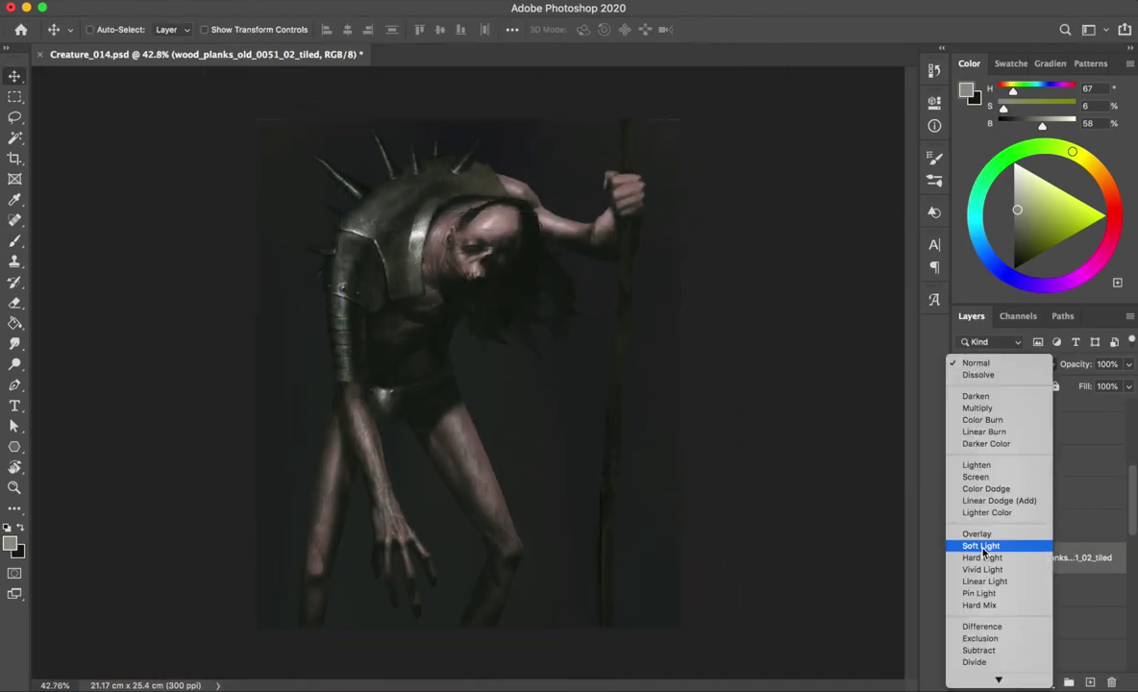
pyautogui.click(983, 546)
pyautogui.keyDown('ctrl'); pyautogui.click(1090, 682); pyautogui.keyUp('ctrl')
# - Warp the wood texture's lower-left edge inward to fit the staff and apply it
pyautogui.press('b')
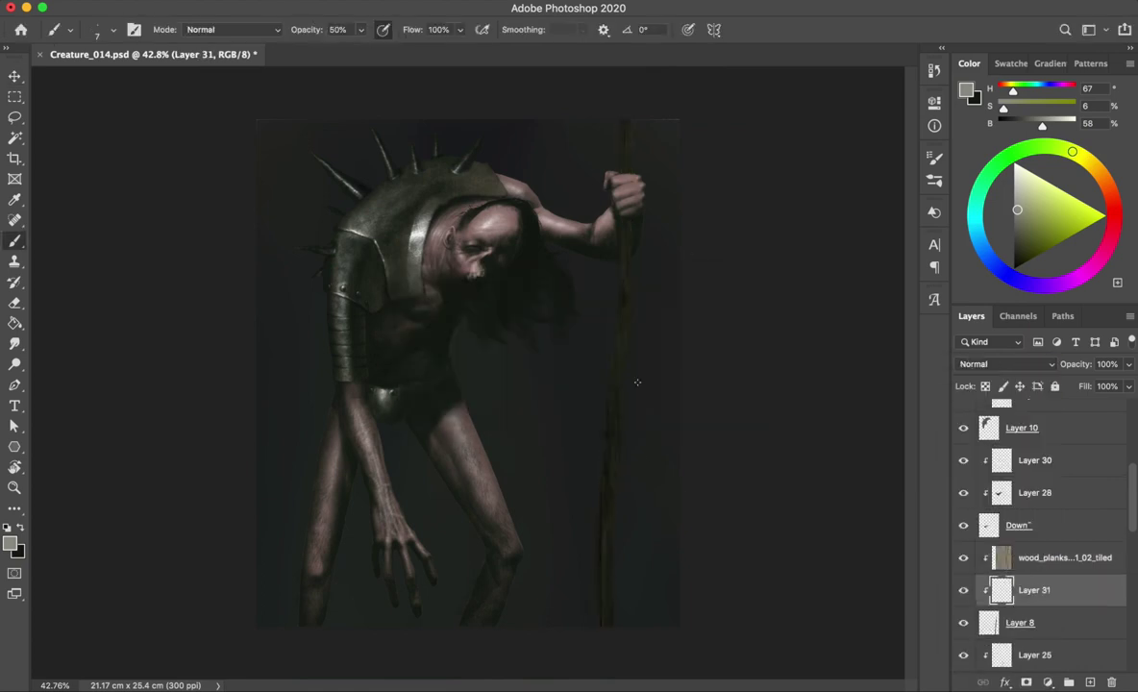
pyautogui.press('x')
pyautogui.scroll(3, 617, 333)
pyautogui.scroll(-5, 780, 442)
pyautogui.hotkey('alt', ']')
pyautogui.scroll(-2, 570, 134)
pyautogui.hotkey('ctrl', 't')
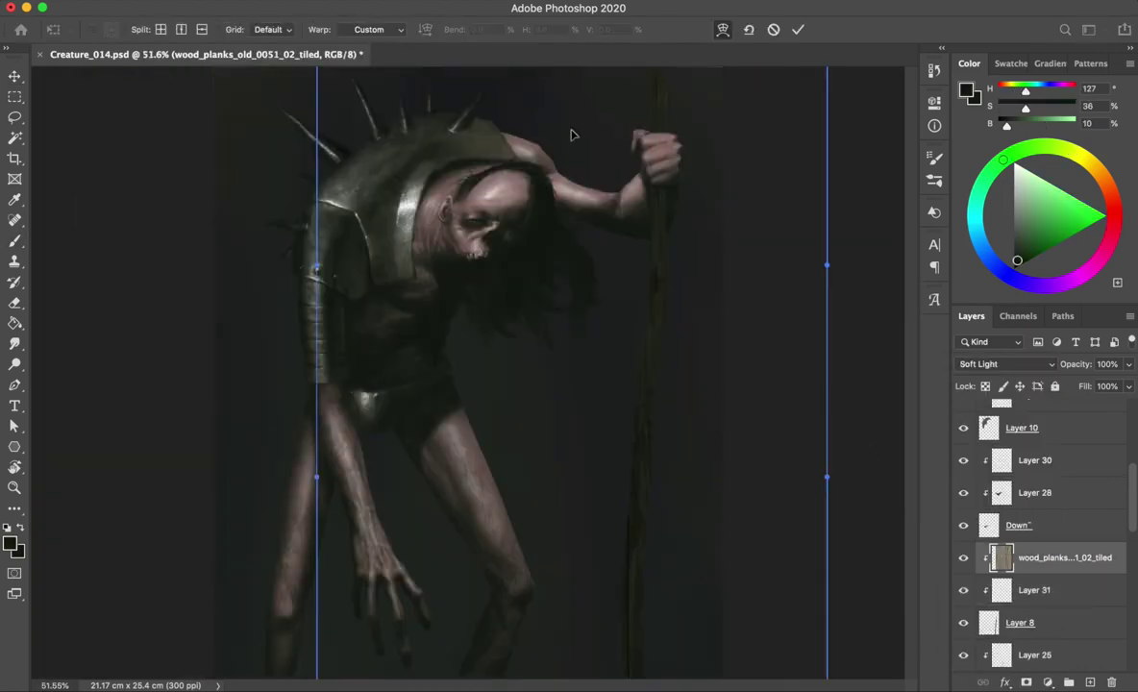
pyautogui.moveTo(672, 644); pyautogui.dragTo(452, 450)
pyautogui.scroll(-1, 452, 450)
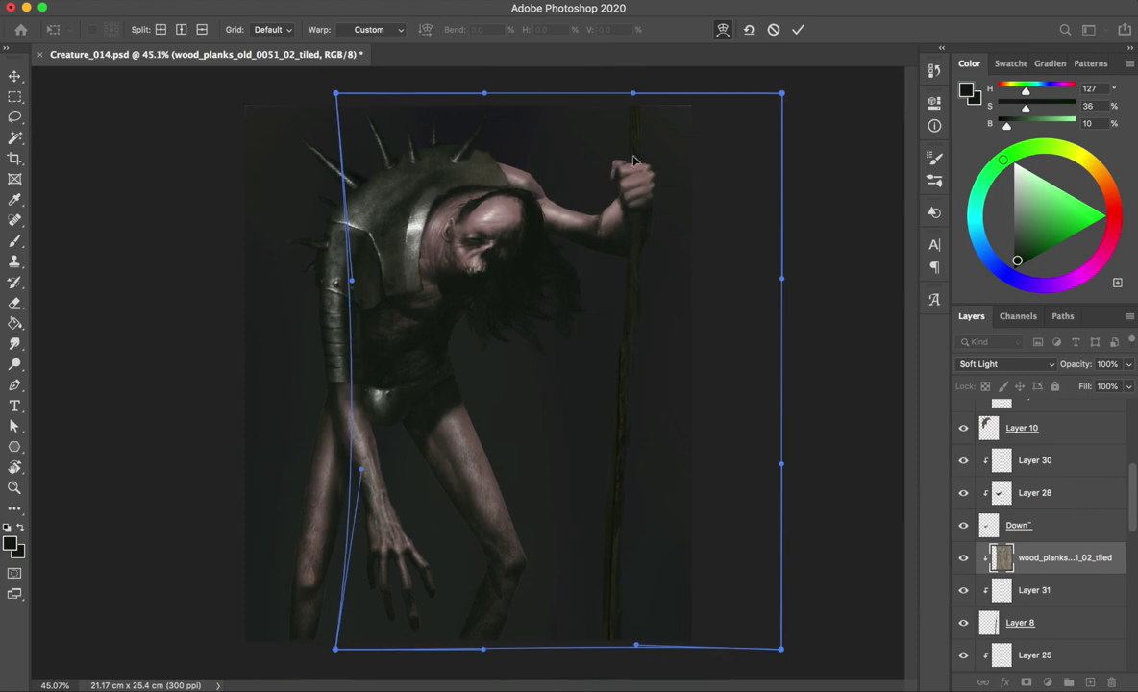
pyautogui.press('Return')
pyautogui.hotkey('alt', '[')
pyautogui.scroll(1, 616, 394)
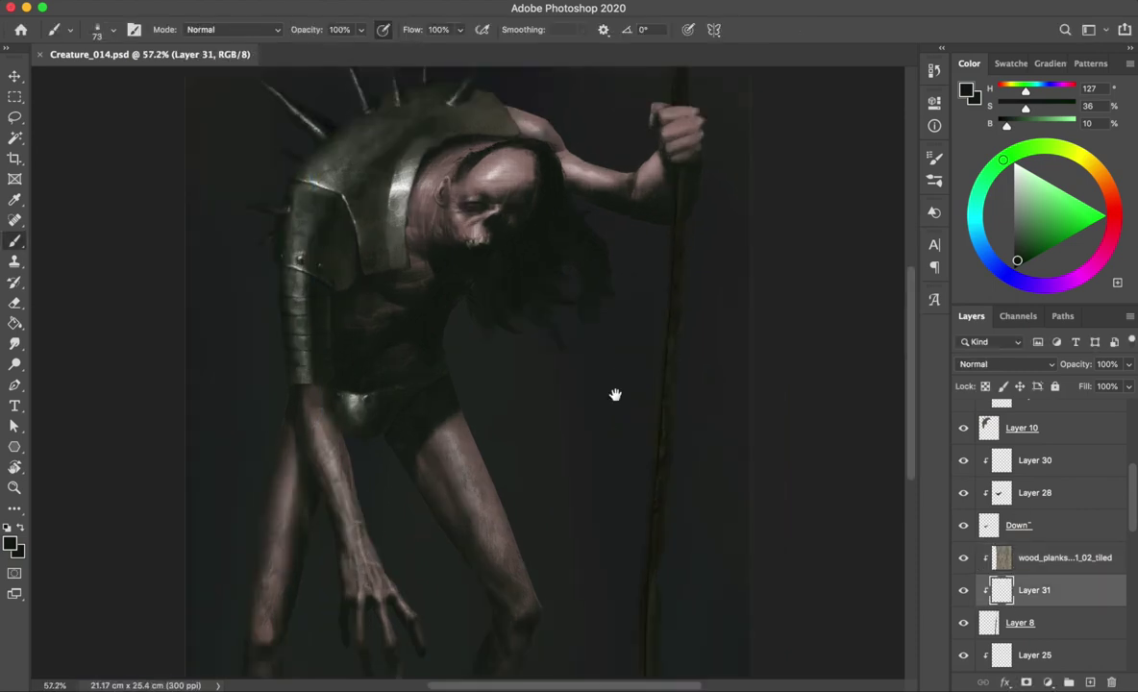
# - Pan and scroll to bring the upper part of the figure into view
pyautogui.moveTo(634, 550); pyautogui.dragTo(645, 382)
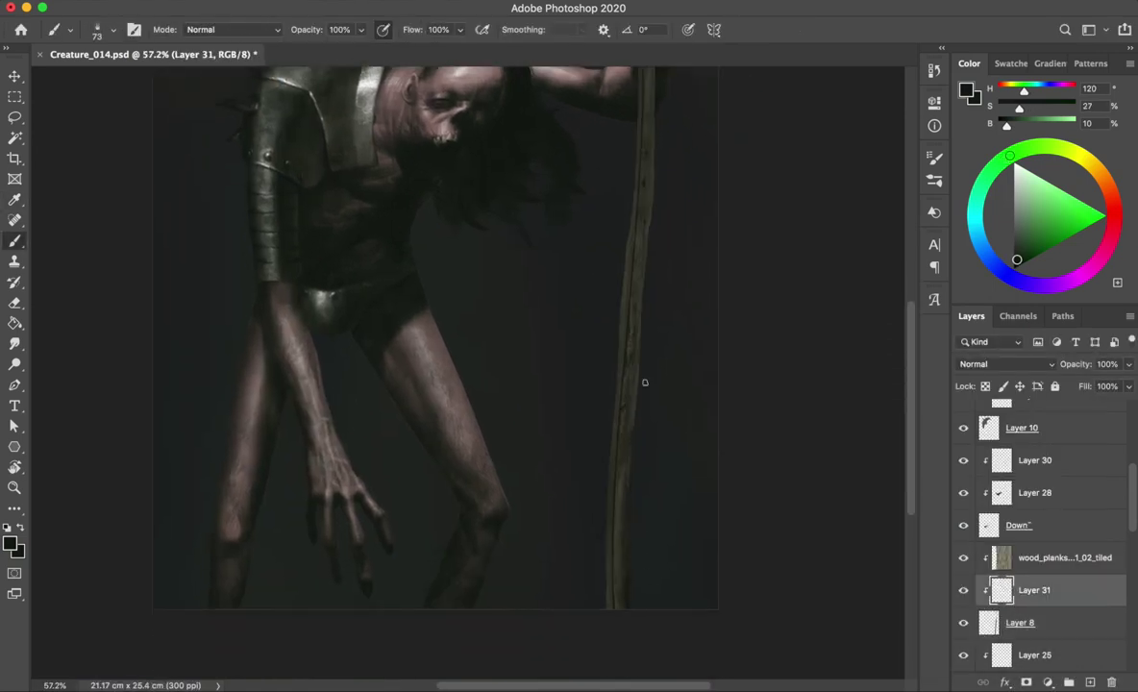
pyautogui.scroll(2, 649, 212)
pyautogui.scroll(2, 638, 278)
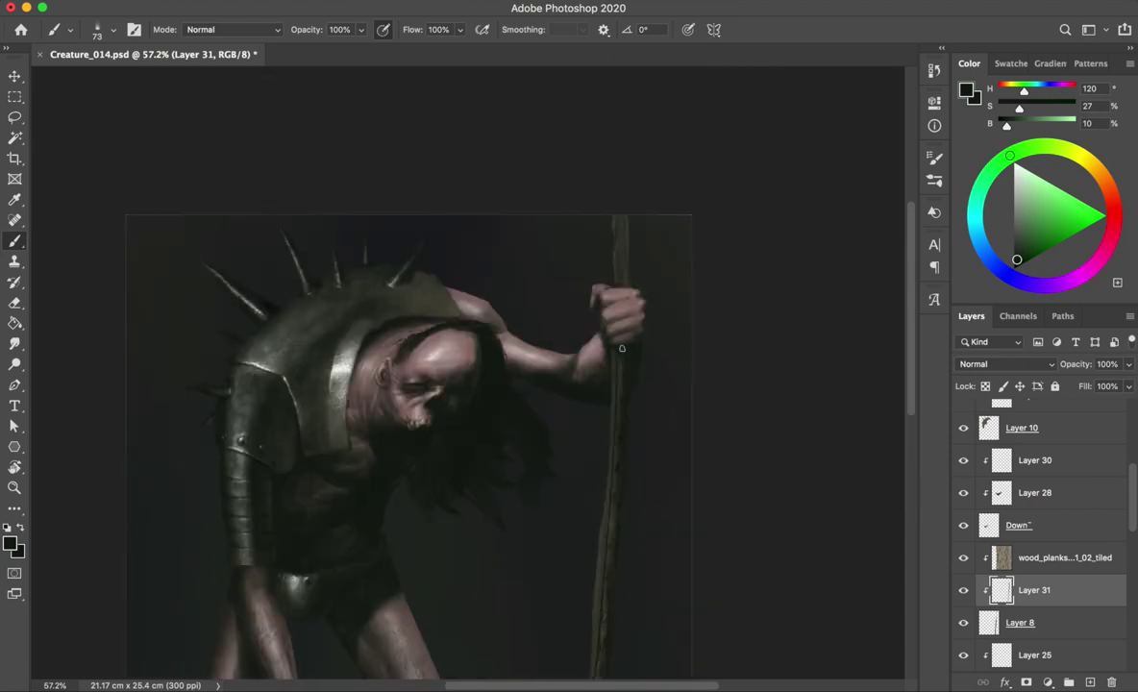
pyautogui.scroll(-2, 632, 213)
pyautogui.scroll(-1, 622, 445)
pyautogui.scroll(-1, 607, 651)
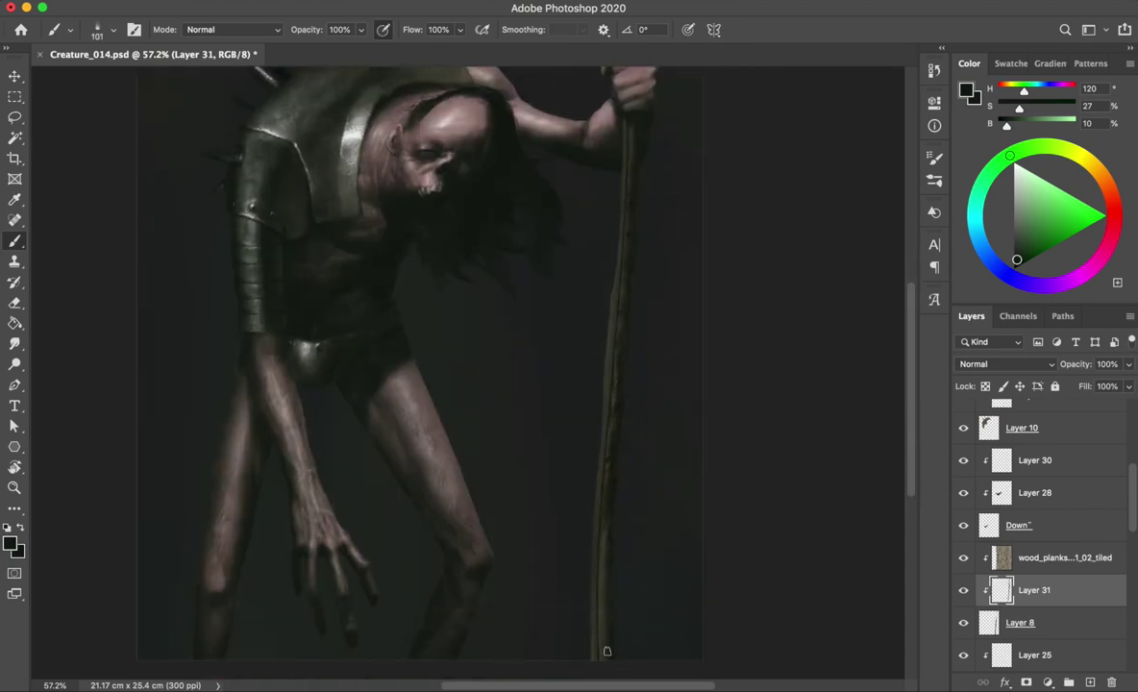
pyautogui.scroll(-2, 635, 164)
# - Give Layer 8 a Hue/Saturation shift of Hue -72 and Saturation +24
pyautogui.click(1020, 623)
pyautogui.hotkey('ctrl', 'u')
pyautogui.moveTo(854, 474)
pyautogui.mouseDown()
pyautogui.moveTo(833, 481)
pyautogui.moveTo(894, 478)
pyautogui.mouseUp()
pyautogui.moveTo(854, 516)
pyautogui.mouseDown()
pyautogui.moveTo(905, 516)
pyautogui.moveTo(795, 477)
pyautogui.moveTo(809, 477)
pyautogui.mouseUp()
pyautogui.moveTo(909, 516); pyautogui.dragTo(873, 516)
pyautogui.press('Return')
# - Nudge the staff slightly, then reselect Layer 31 and sample the dark background with the Brush
pyautogui.scroll(3, 599, 298)
pyautogui.press('v')
pyautogui.moveTo(581, 495); pyautogui.dragTo(580, 499)
pyautogui.scroll(-2, 582, 500)
pyautogui.click(1002, 590)
pyautogui.scroll(-2, 614, 465)
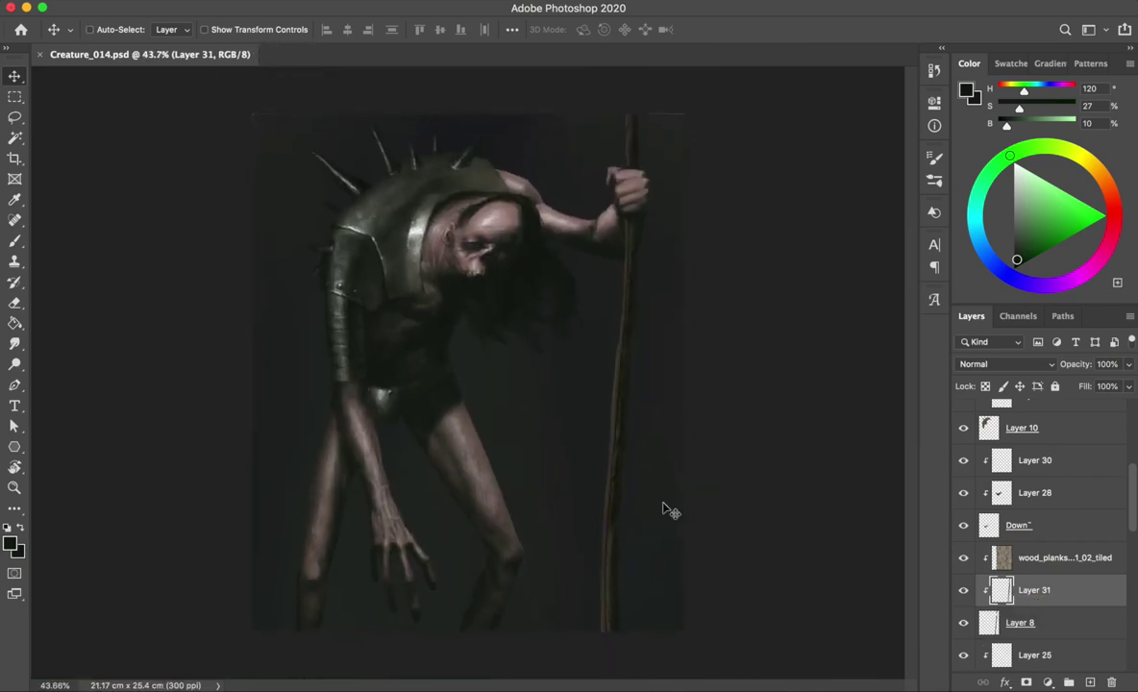
pyautogui.press('b')
pyautogui.keyDown('alt'); pyautogui.click(649, 327); pyautogui.keyUp('alt')
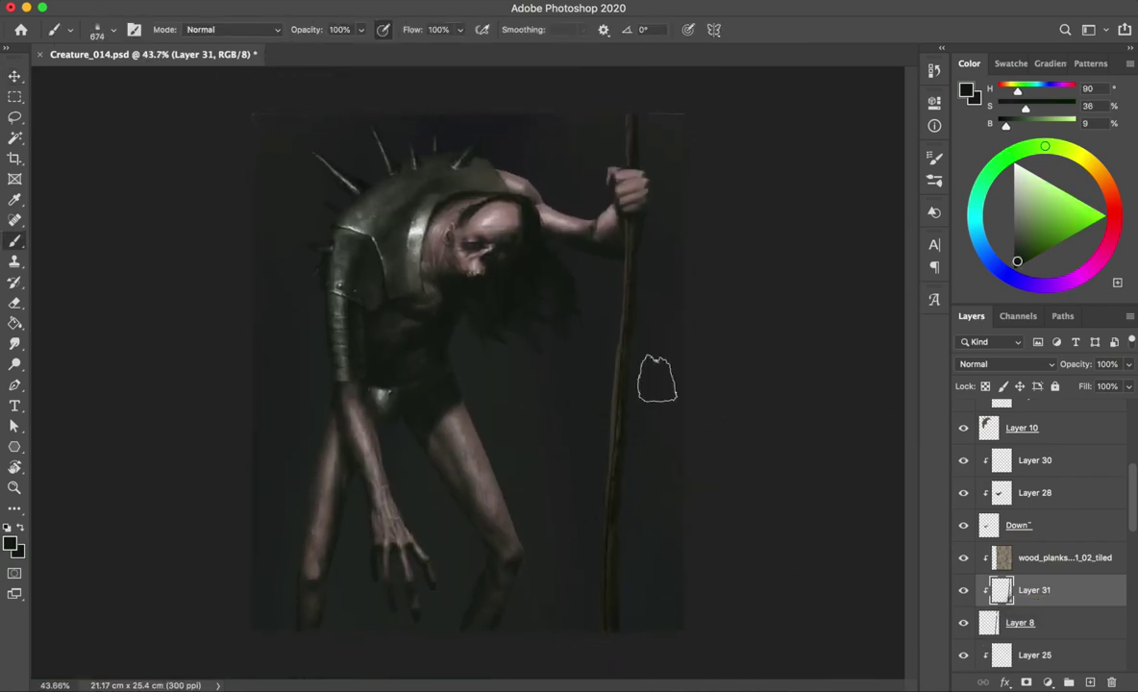
# - Select the Rim layer, make white the foreground colour, and shrink the brush to about 88
pyautogui.scroll(2, 651, 424)
pyautogui.scroll(-2, 1038, 538)
pyautogui.scroll(-3, 1038, 538)
pyautogui.click(1058, 496)
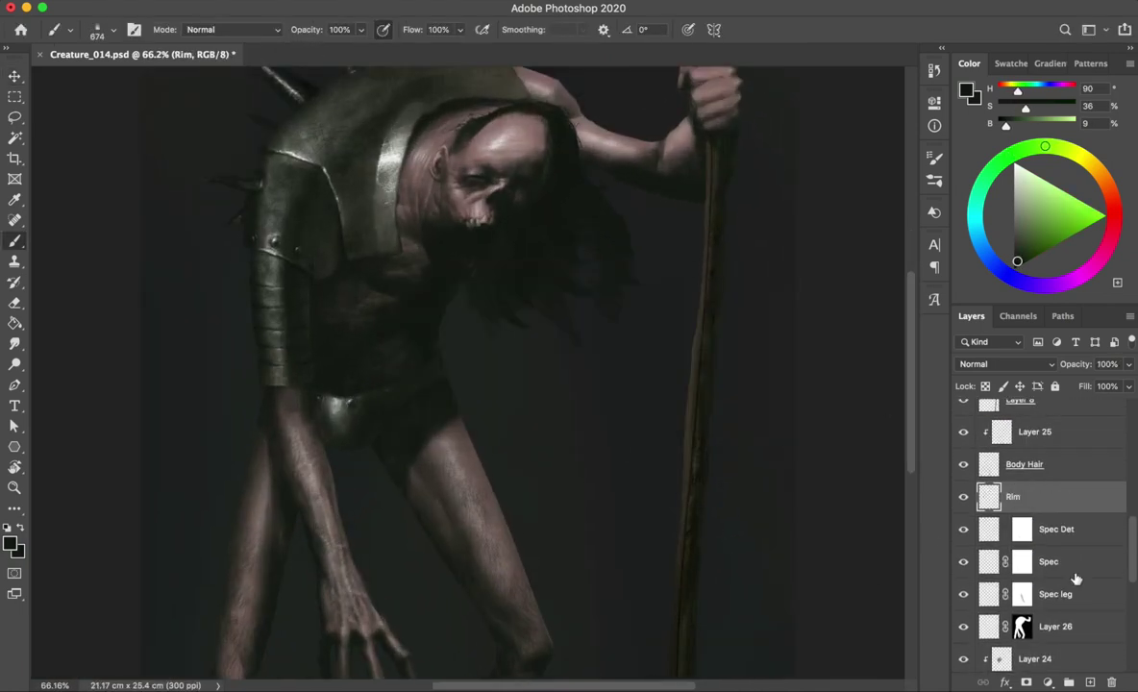
pyautogui.scroll(2, 474, 300)
pyautogui.press('x')
pyautogui.moveTo(740, 245)
pyautogui.mouseDown()
pyautogui.moveTo(737, 310)
pyautogui.moveTo(769, 201)
pyautogui.mouseUp()
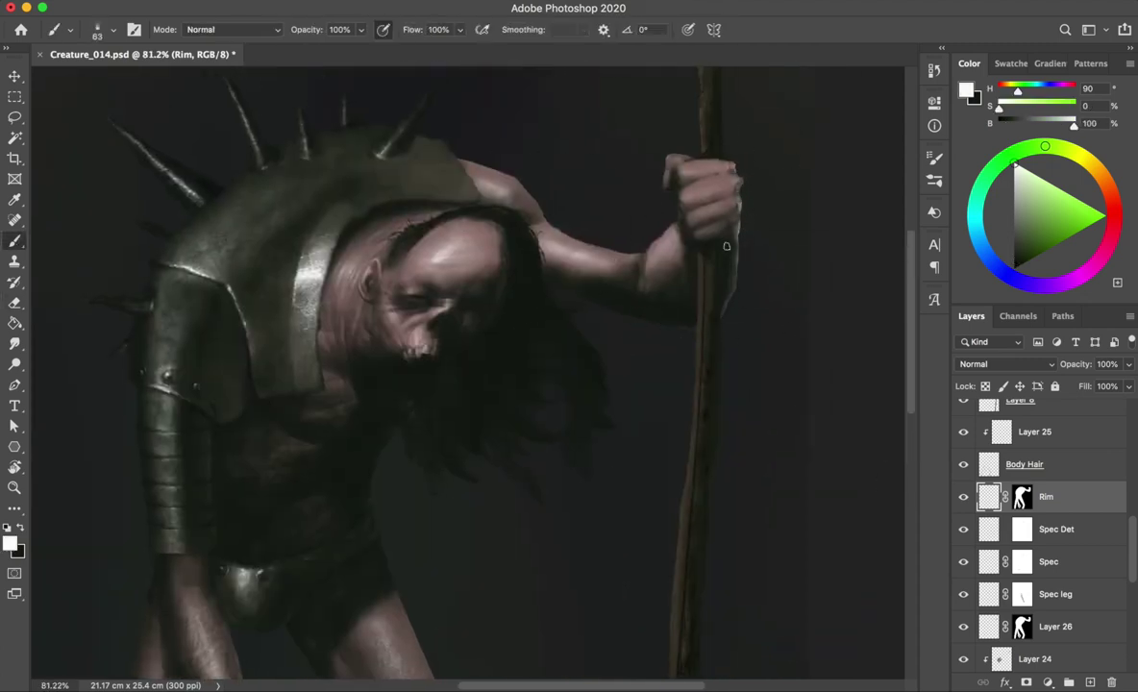
pyautogui.scroll(-1, 746, 189)
pyautogui.scroll(3, 692, 191)
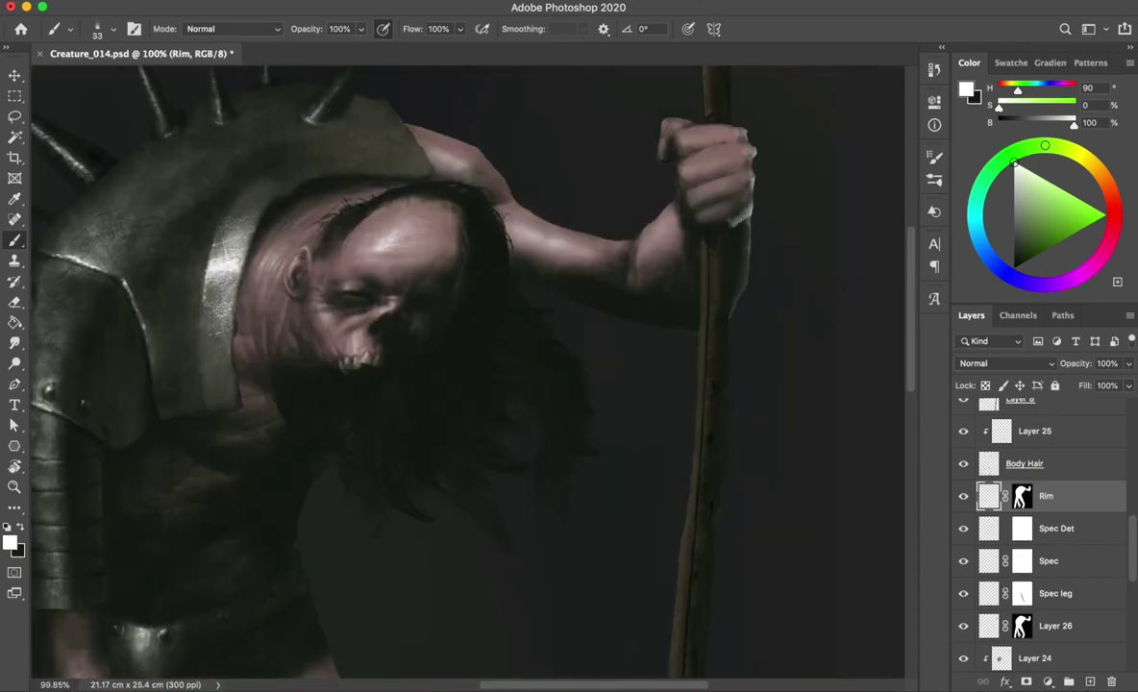
# - Mirror the canvas to check the drawing, then set the brush size to 57
pyautogui.hotkey('ctrl', 'shift', 'h')
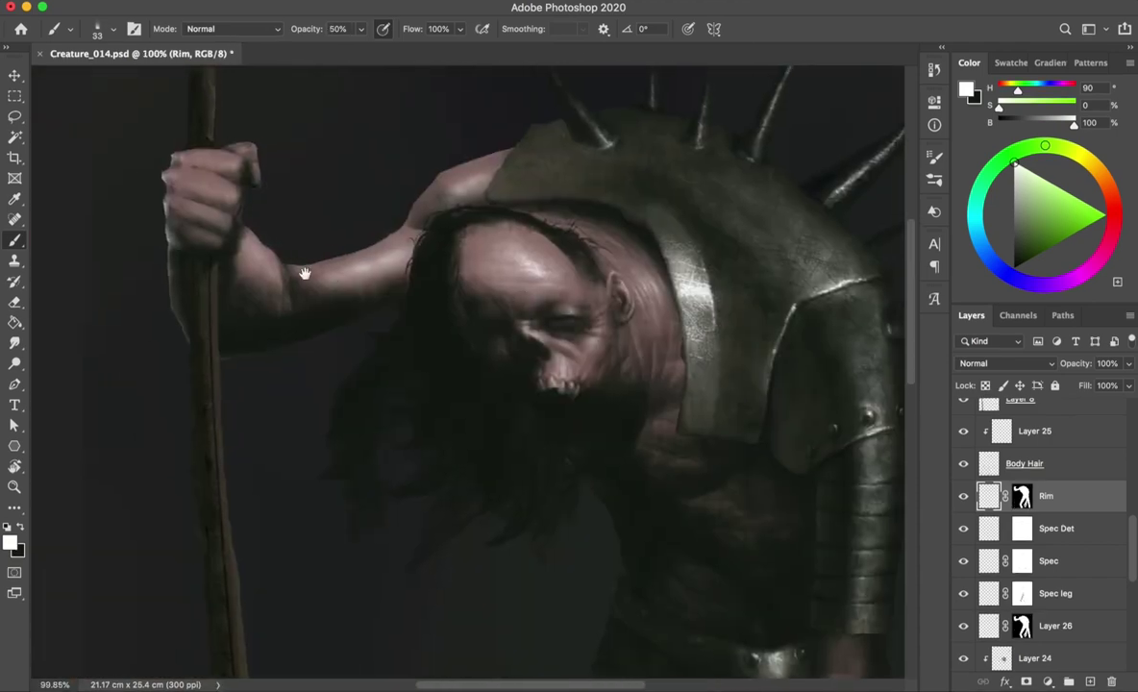
pyautogui.hotkey('ctrl', 'shift', 'h')
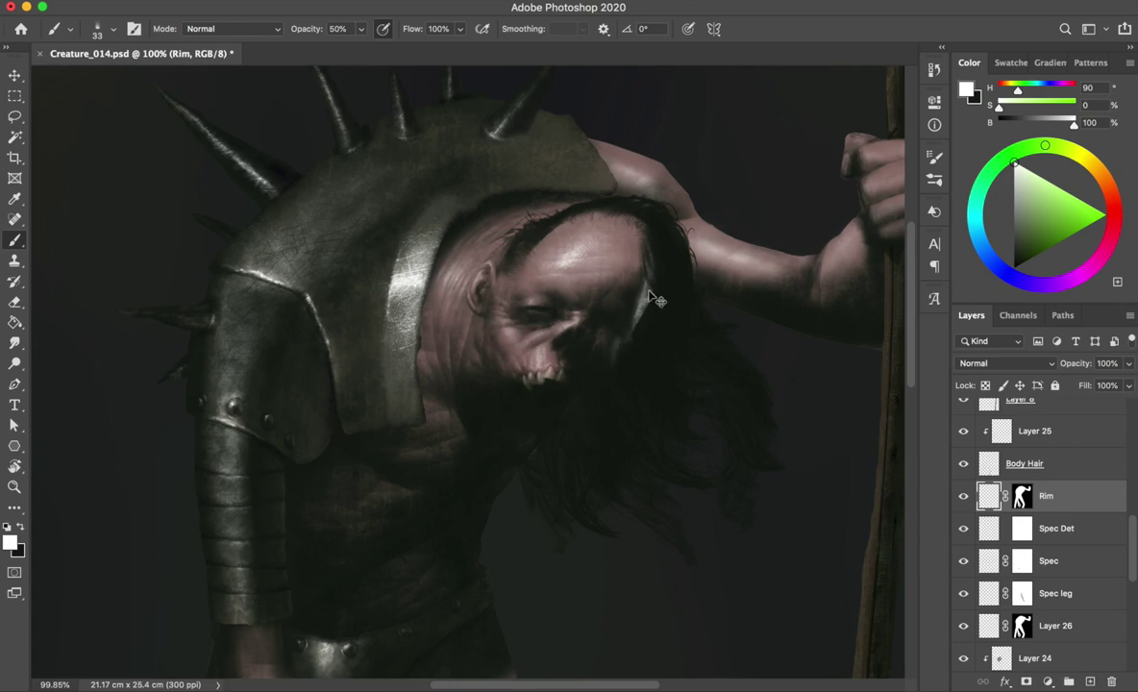
pyautogui.moveTo(596, 268); pyautogui.dragTo(592, 280)
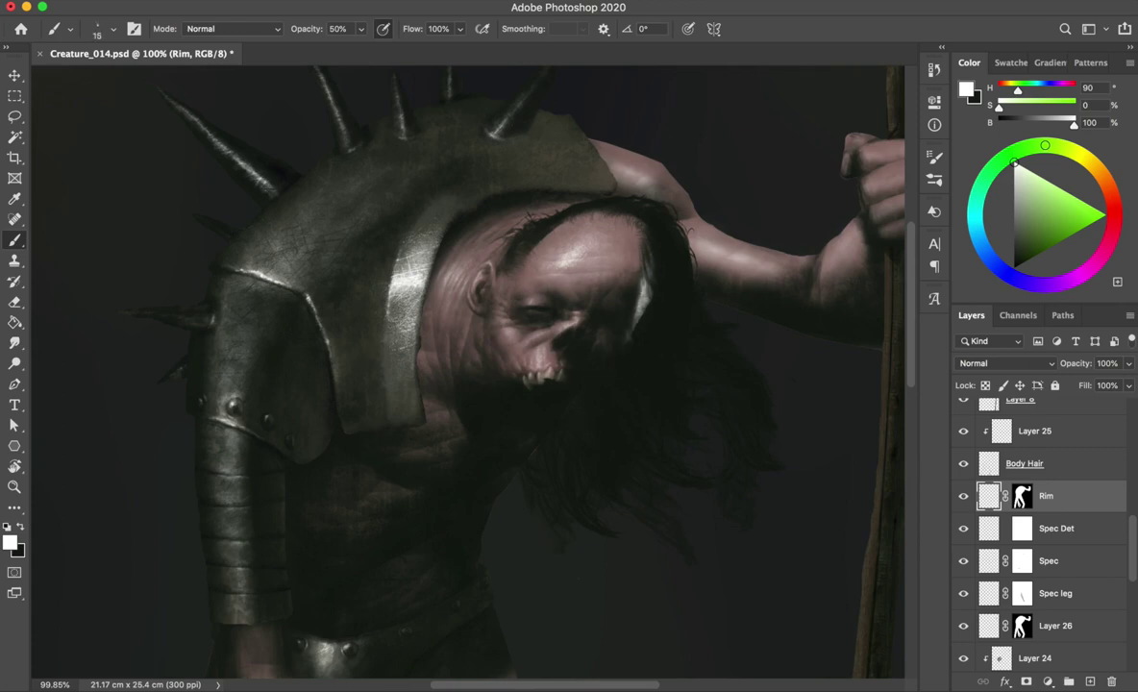
pyautogui.scroll(-5, 602, 372)
pyautogui.rightClick(486, 430)
pyautogui.press('Escape')
pyautogui.press('e')
pyautogui.press('b')
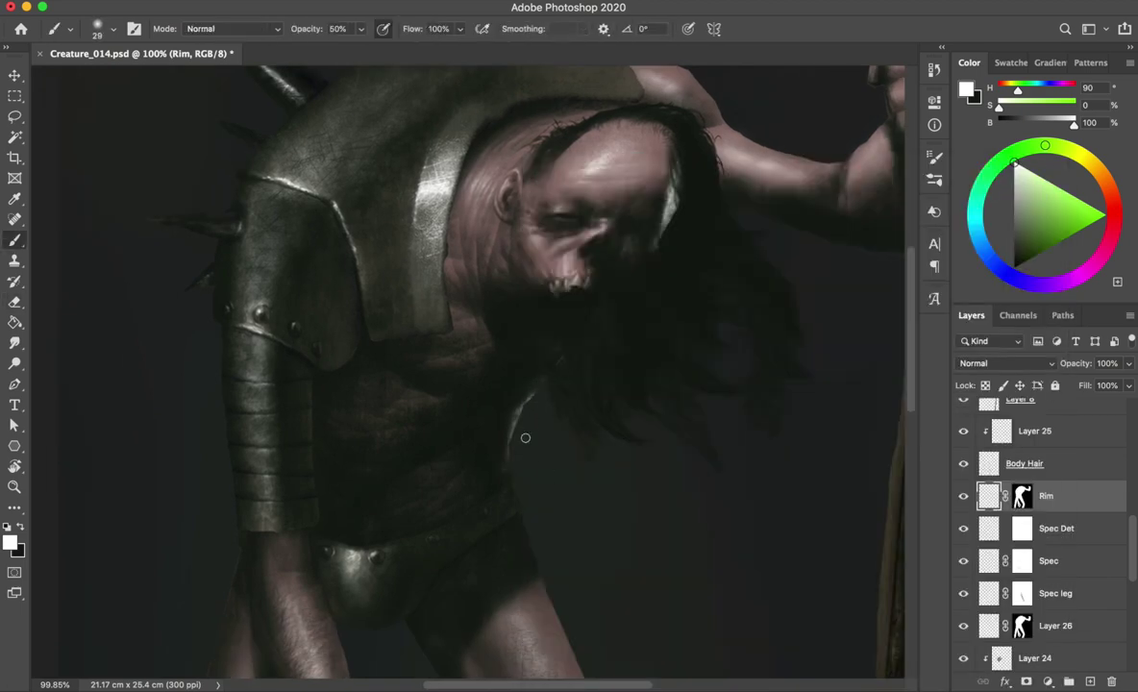
pyautogui.scroll(-5, 539, 378)
pyautogui.moveTo(487, 457); pyautogui.dragTo(512, 492)
pyautogui.scroll(-5, 483, 473)
# - Paint white rim light along both leg edges and the forearm and wrist
pyautogui.moveTo(423, 289); pyautogui.dragTo(485, 519)
pyautogui.scroll(-5, 488, 509)
pyautogui.moveTo(437, 370); pyautogui.dragTo(496, 438)
pyautogui.hscroll(-5, 528, 481)
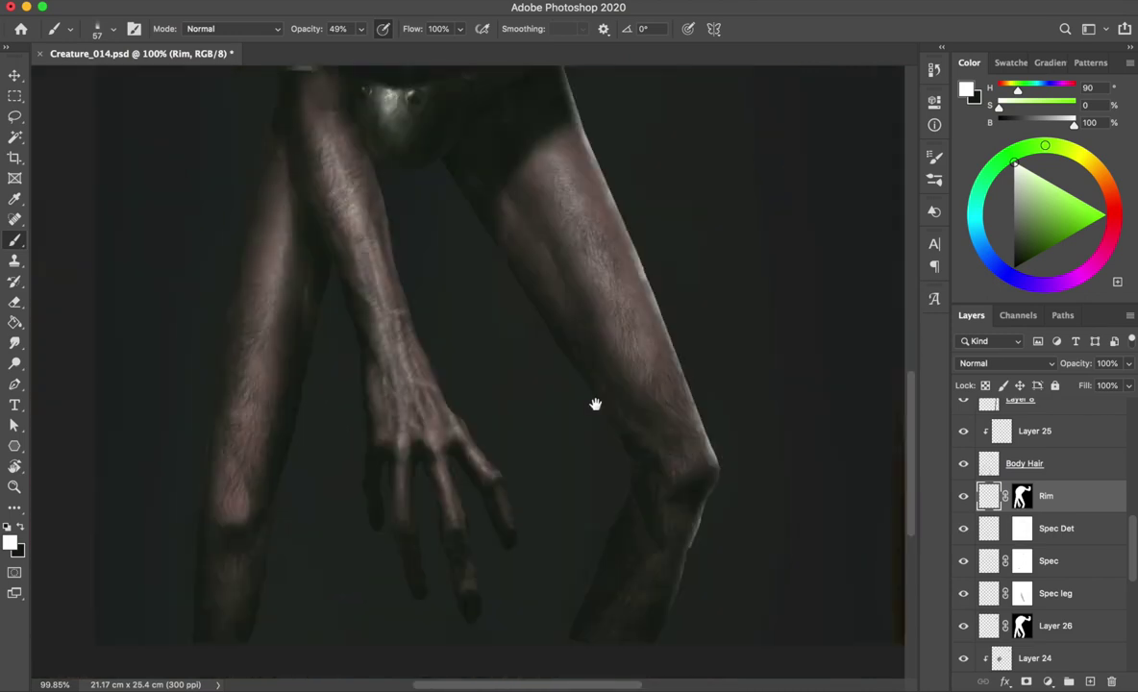
pyautogui.moveTo(271, 534)
pyautogui.mouseDown()
pyautogui.moveTo(293, 366)
pyautogui.moveTo(331, 216)
pyautogui.mouseUp()
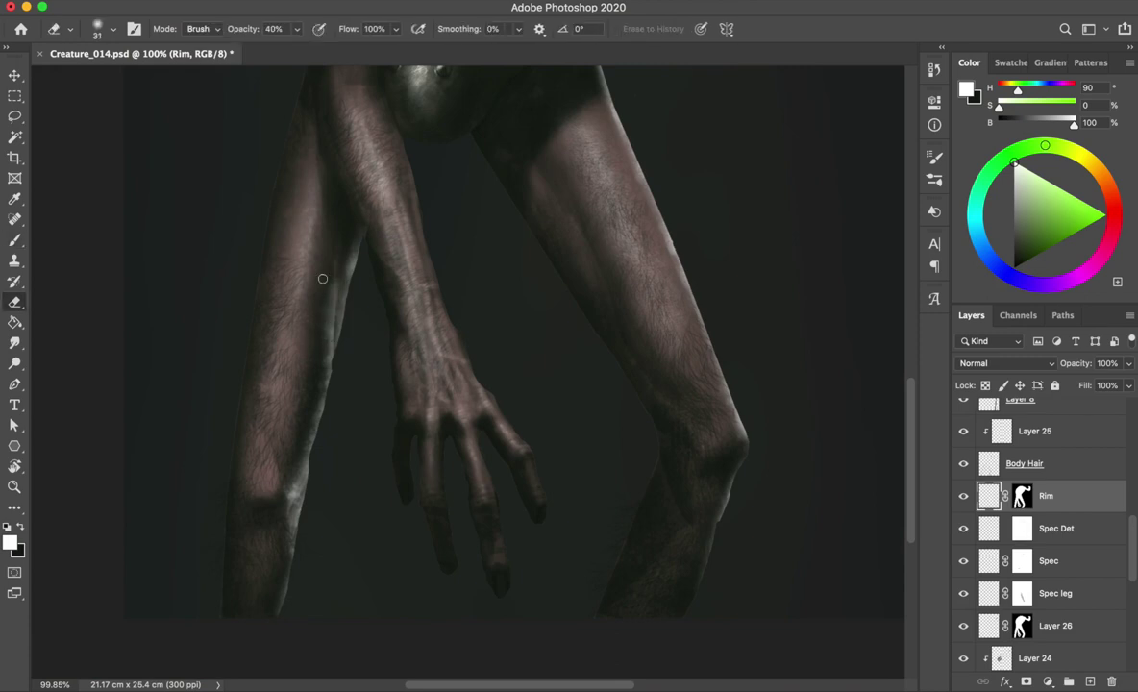
pyautogui.scroll(5, 440, 417)
pyautogui.moveTo(440, 416); pyautogui.dragTo(474, 489)
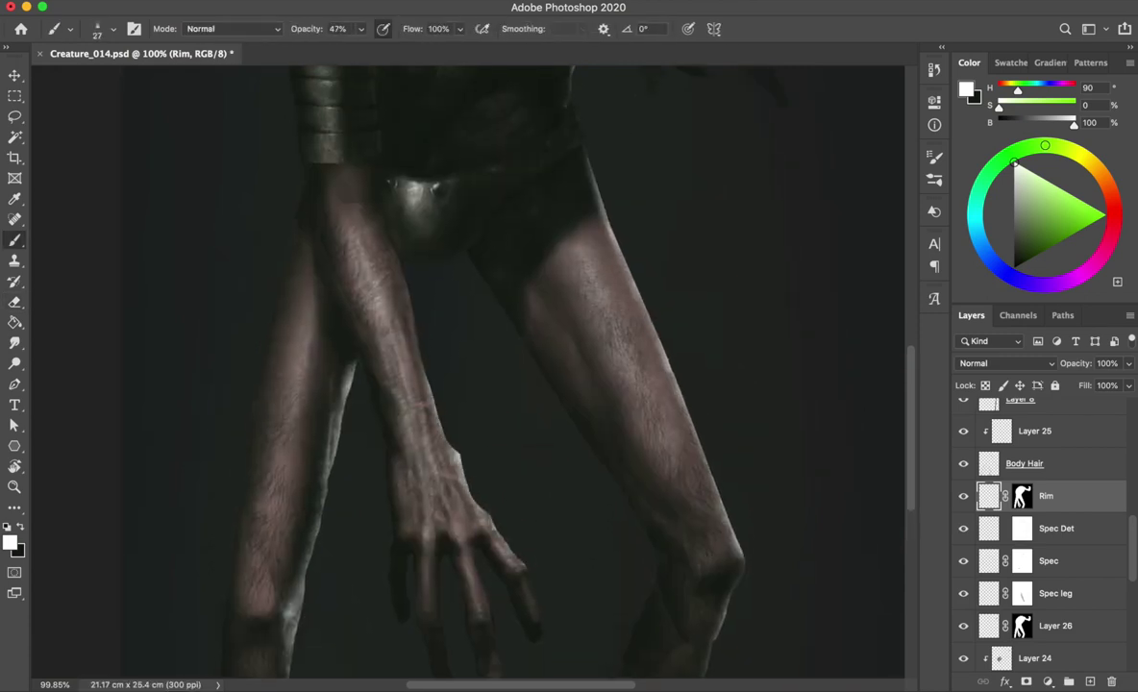
pyautogui.scroll(-5, 442, 515)
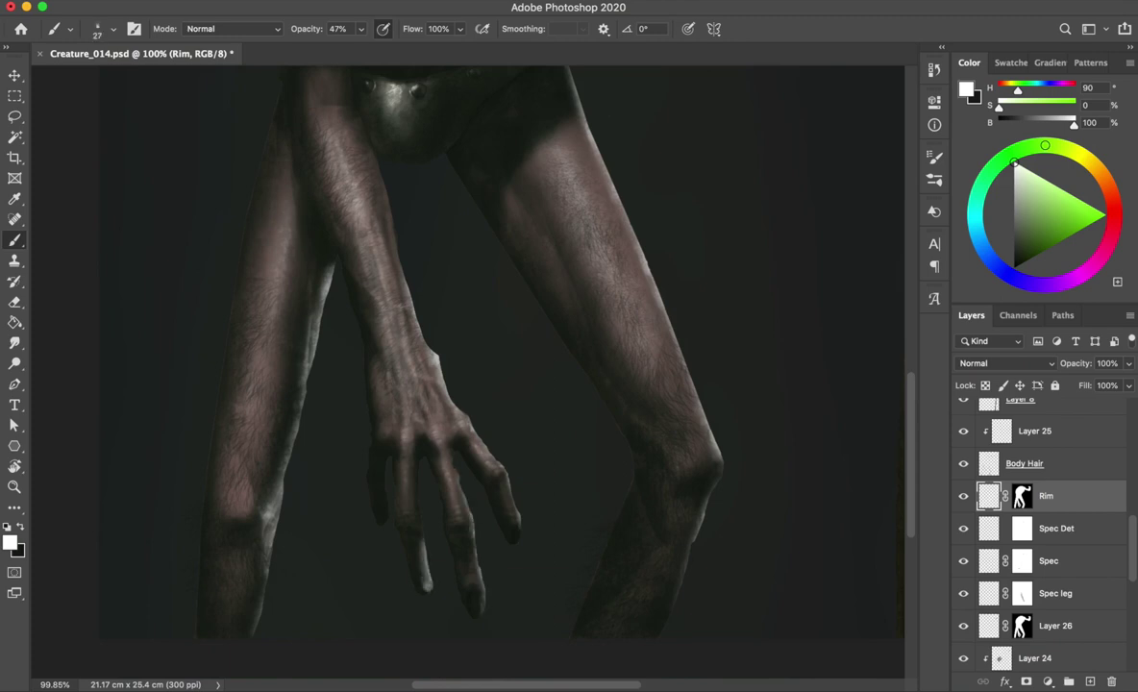
# - Clean up the rim strokes with the Eraser and save the document
pyautogui.press('e')
pyautogui.hotkey('ctrl', 's')
pyautogui.press('b')
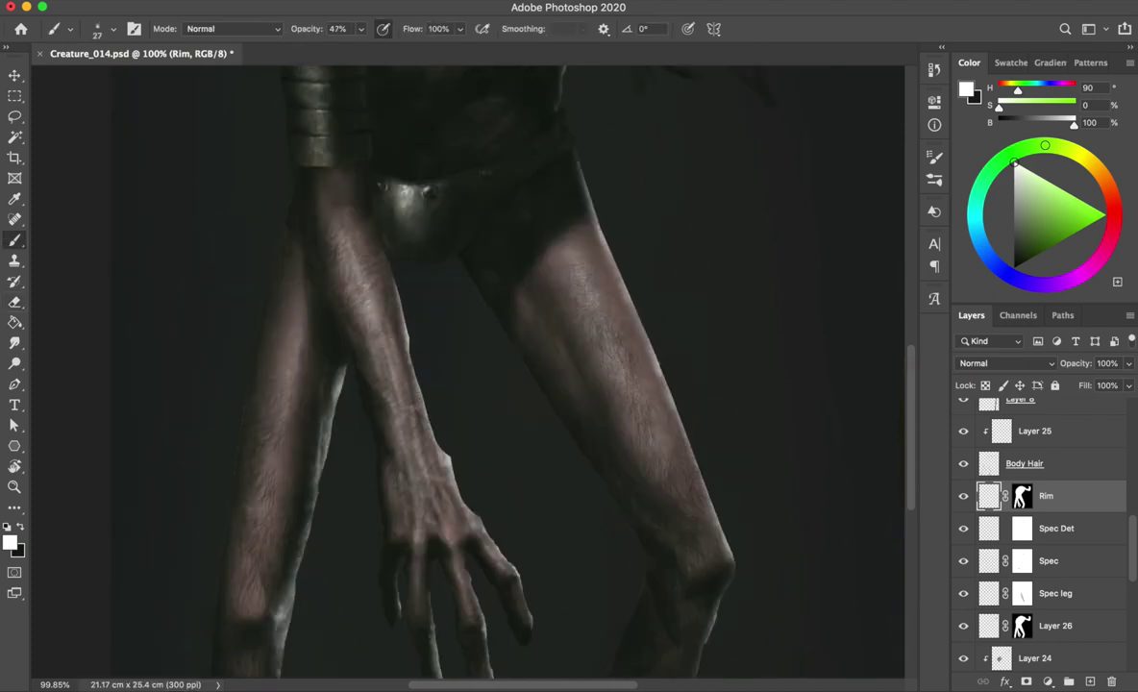
pyautogui.hotkey('ctrl', 's')
# - Alternate Eraser and a size-12, 42%-opacity Brush to paint rim highlights on the armour spike edges
pyautogui.press('e')
pyautogui.press('b')
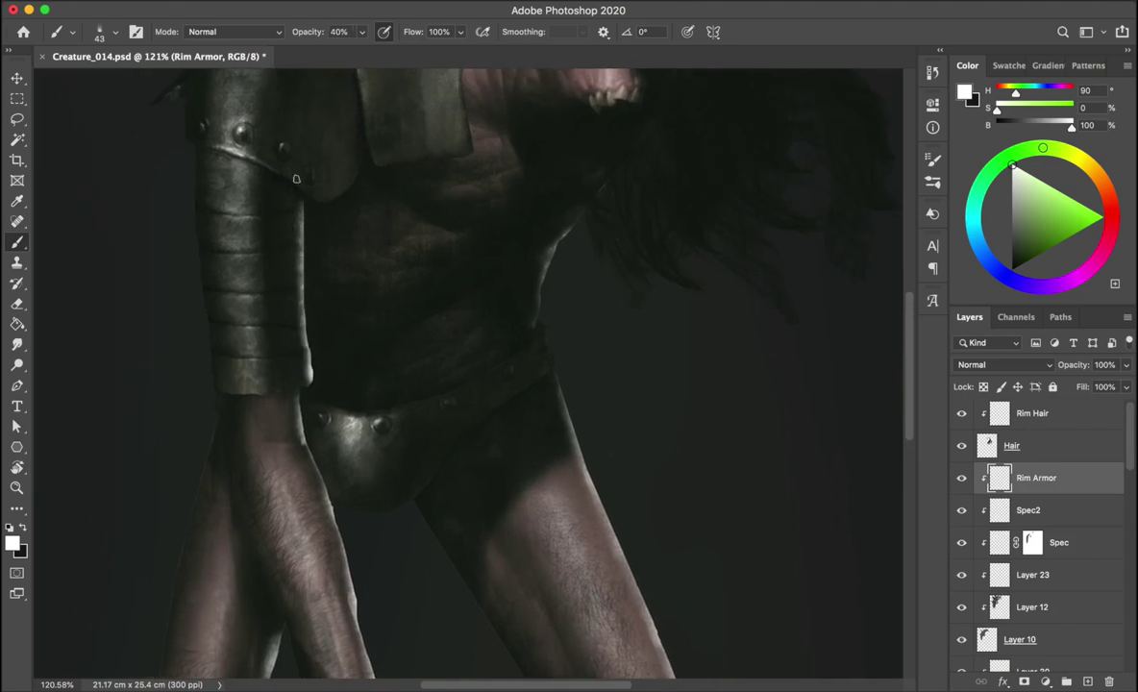
pyautogui.press('e')
pyautogui.scroll(3, 475, 374)
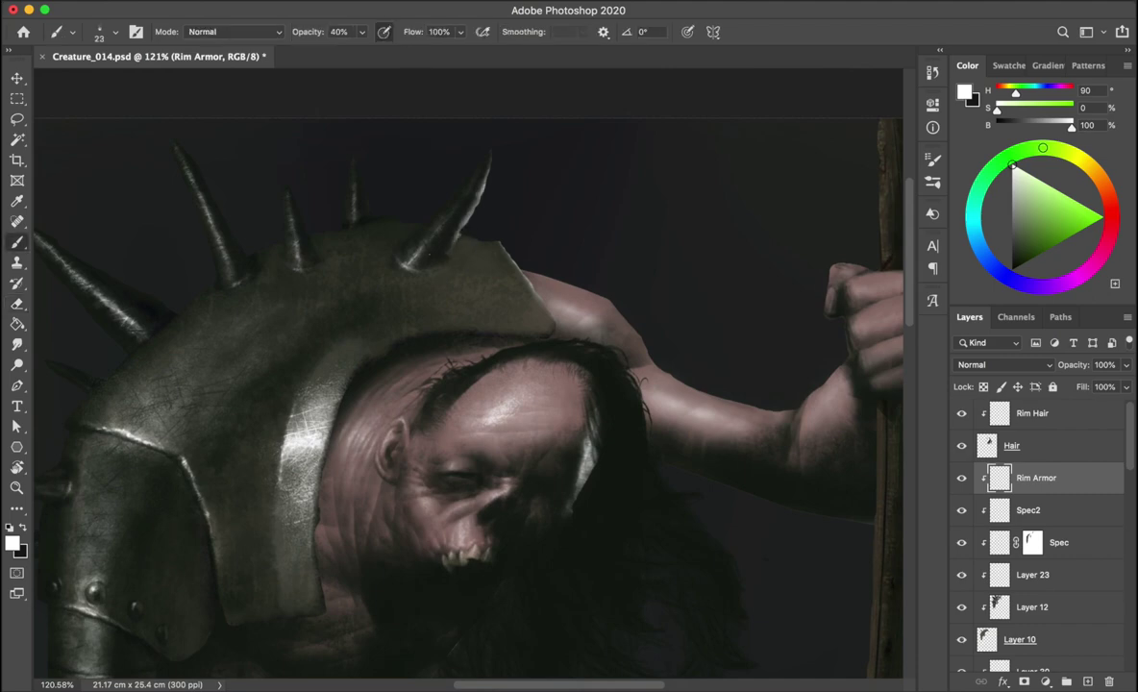
pyautogui.press('b')
pyautogui.scroll(2, 469, 385)
pyautogui.scroll(3, 469, 385)
pyautogui.scroll(2, 469, 384)
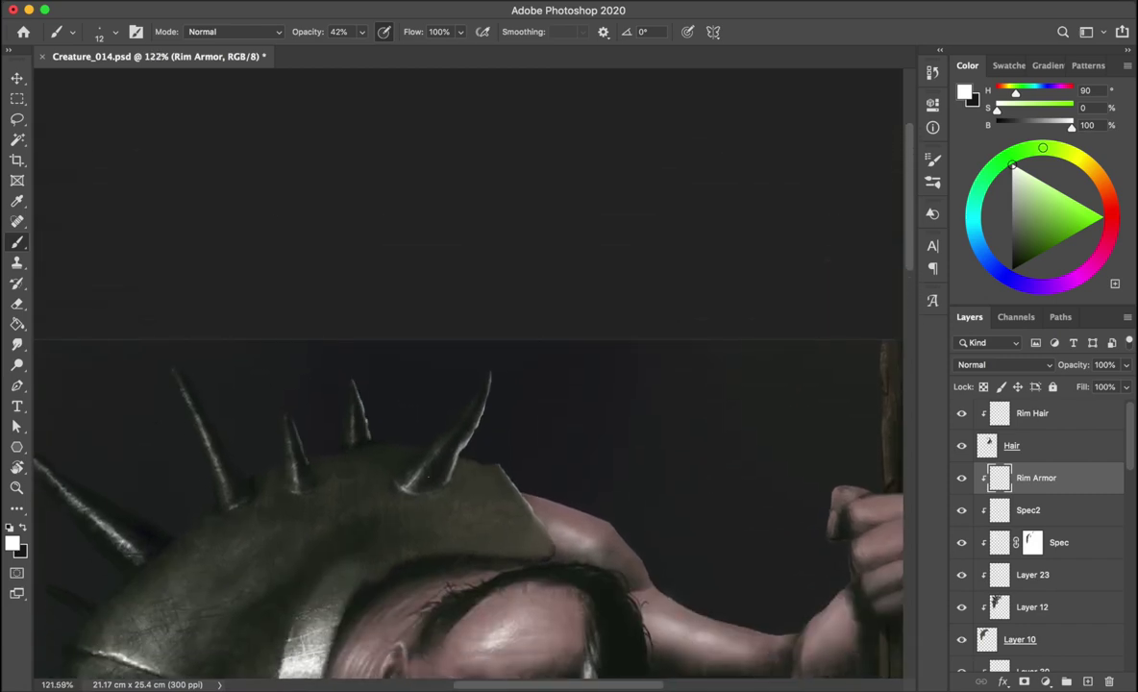